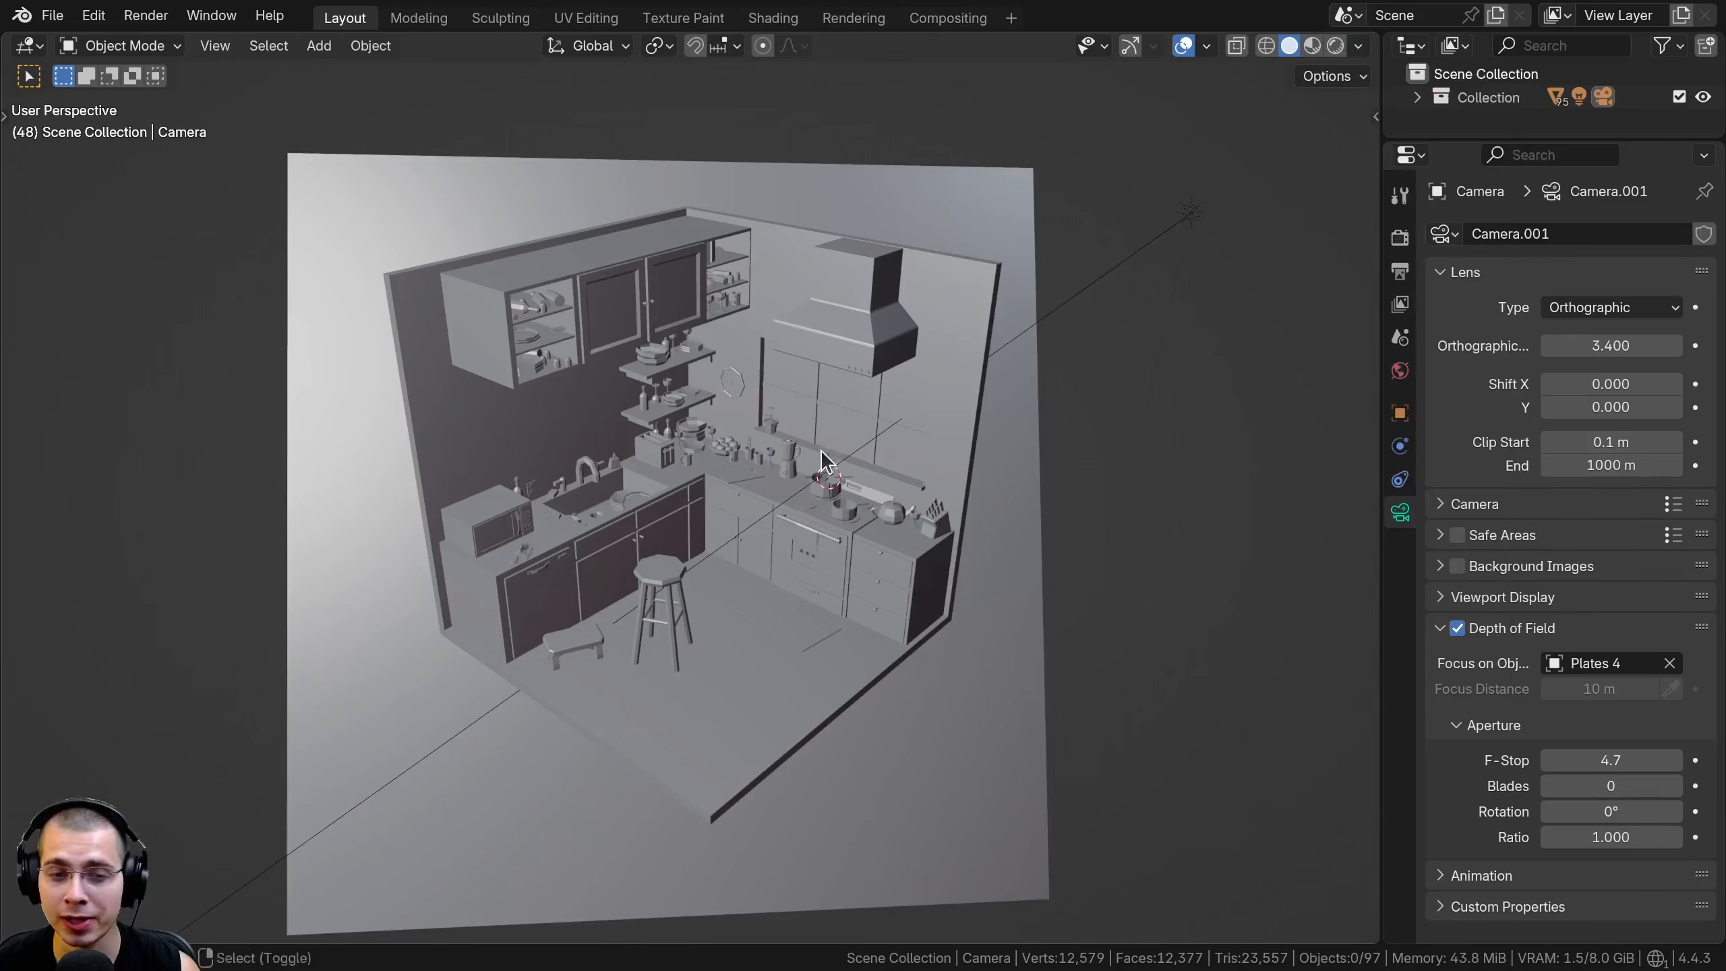
# Examine the kitchen scene in solid shading, focusing on the stack of plates on the corner counter
pyautogui.scroll(6, 773, 421)
pyautogui.moveTo(774, 382); pyautogui.dragTo(708, 248, button='middle')
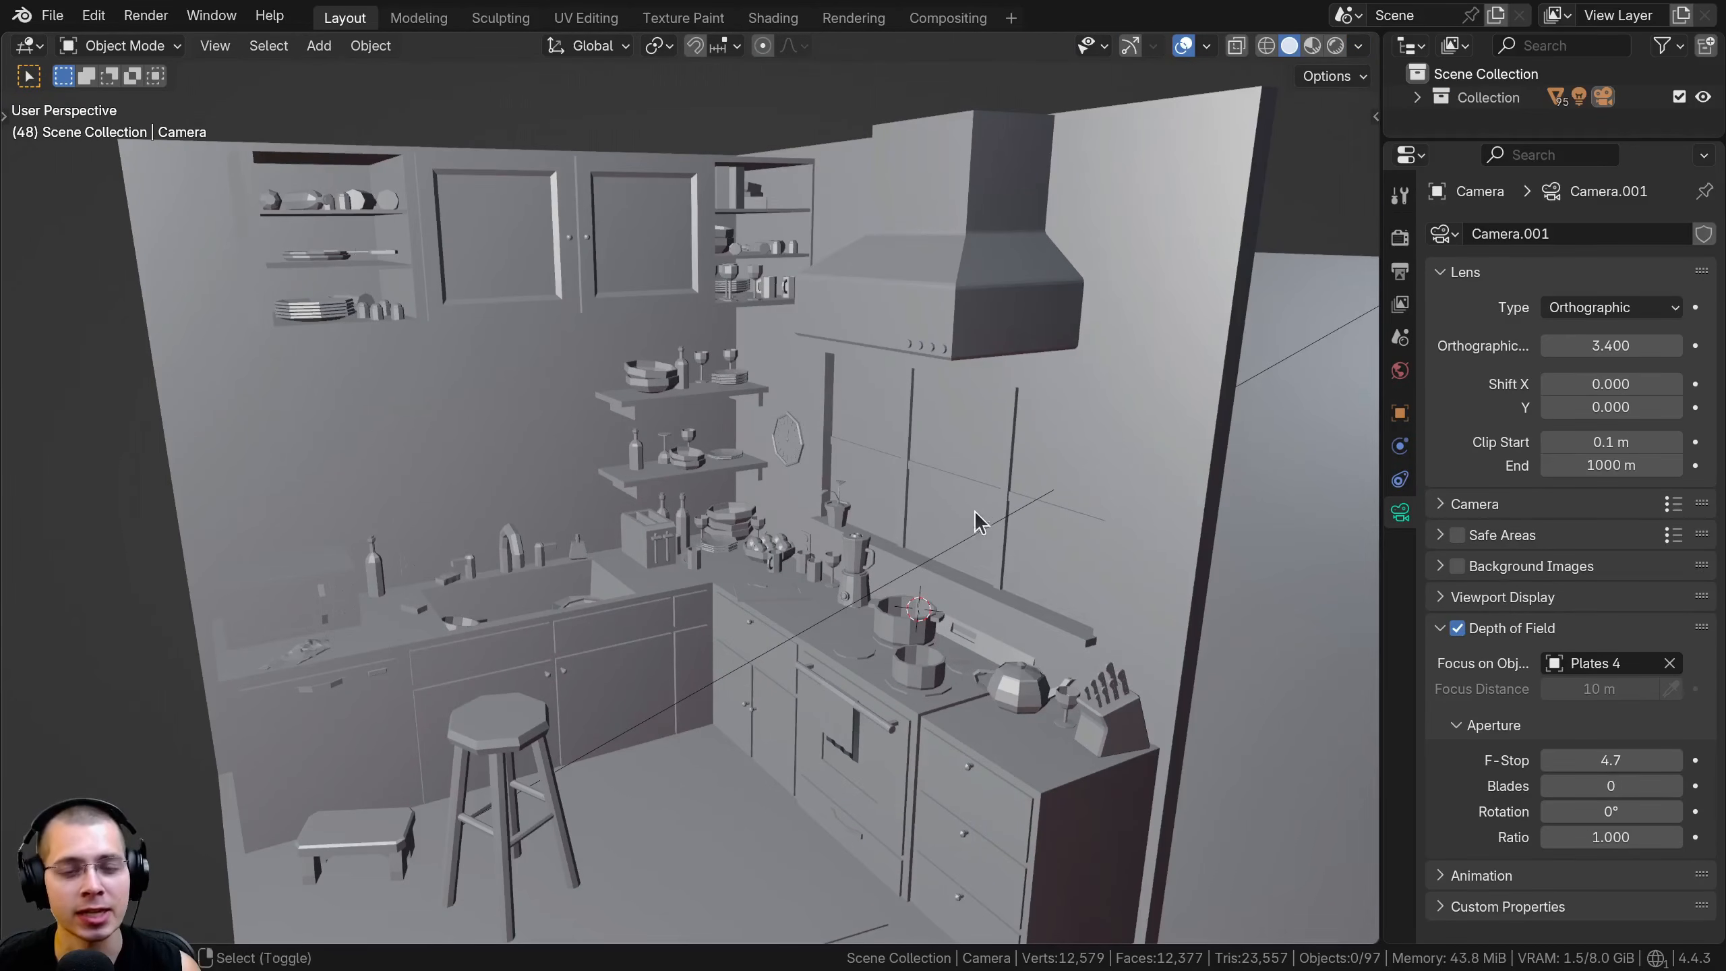
pyautogui.moveTo(974, 510)
pyautogui.mouseDown(button='middle')
pyautogui.moveTo(989, 475)
pyautogui.moveTo(1025, 504)
pyautogui.mouseUp(button='middle')
pyautogui.press('z')
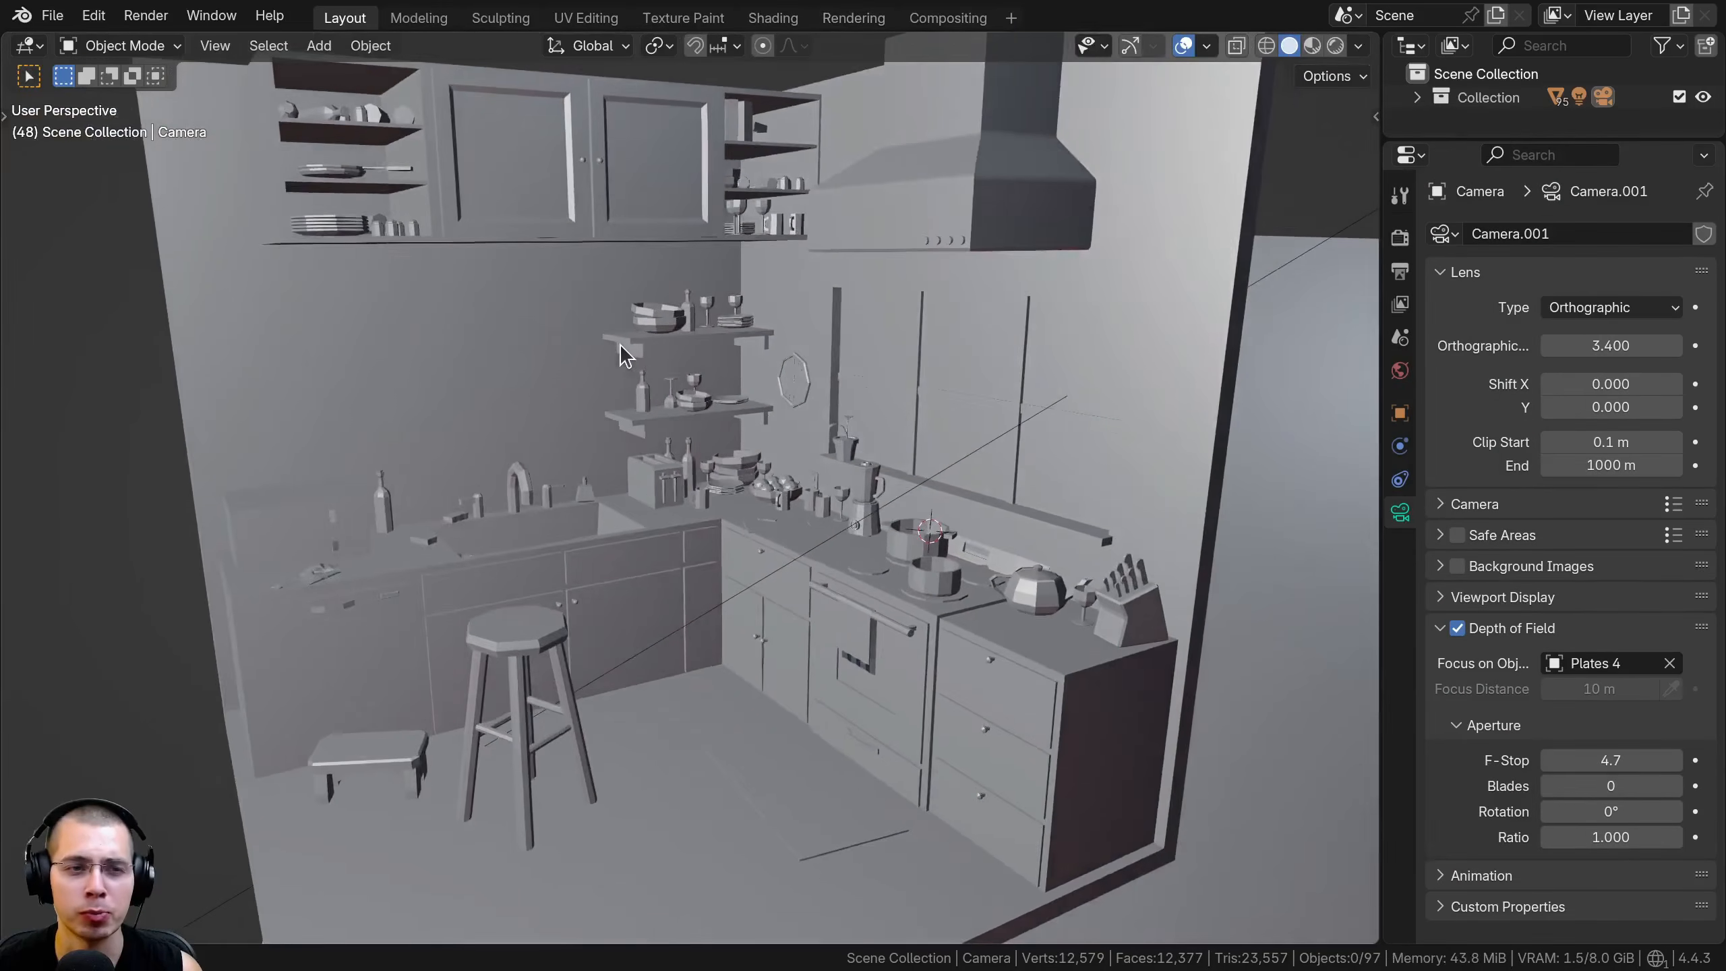
pyautogui.moveTo(620, 346); pyautogui.dragTo(717, 406, button='middle')
pyautogui.scroll(4, 717, 406)
pyautogui.keyDown('shift'); pyautogui.moveTo(912, 556); pyautogui.dragTo(707, 482, button='middle'); pyautogui.keyUp('shift')
pyautogui.scroll(1, 753, 448)
pyautogui.scroll(2, 701, 467)
pyautogui.click(788, 346)
pyautogui.scroll(2, 796, 340)
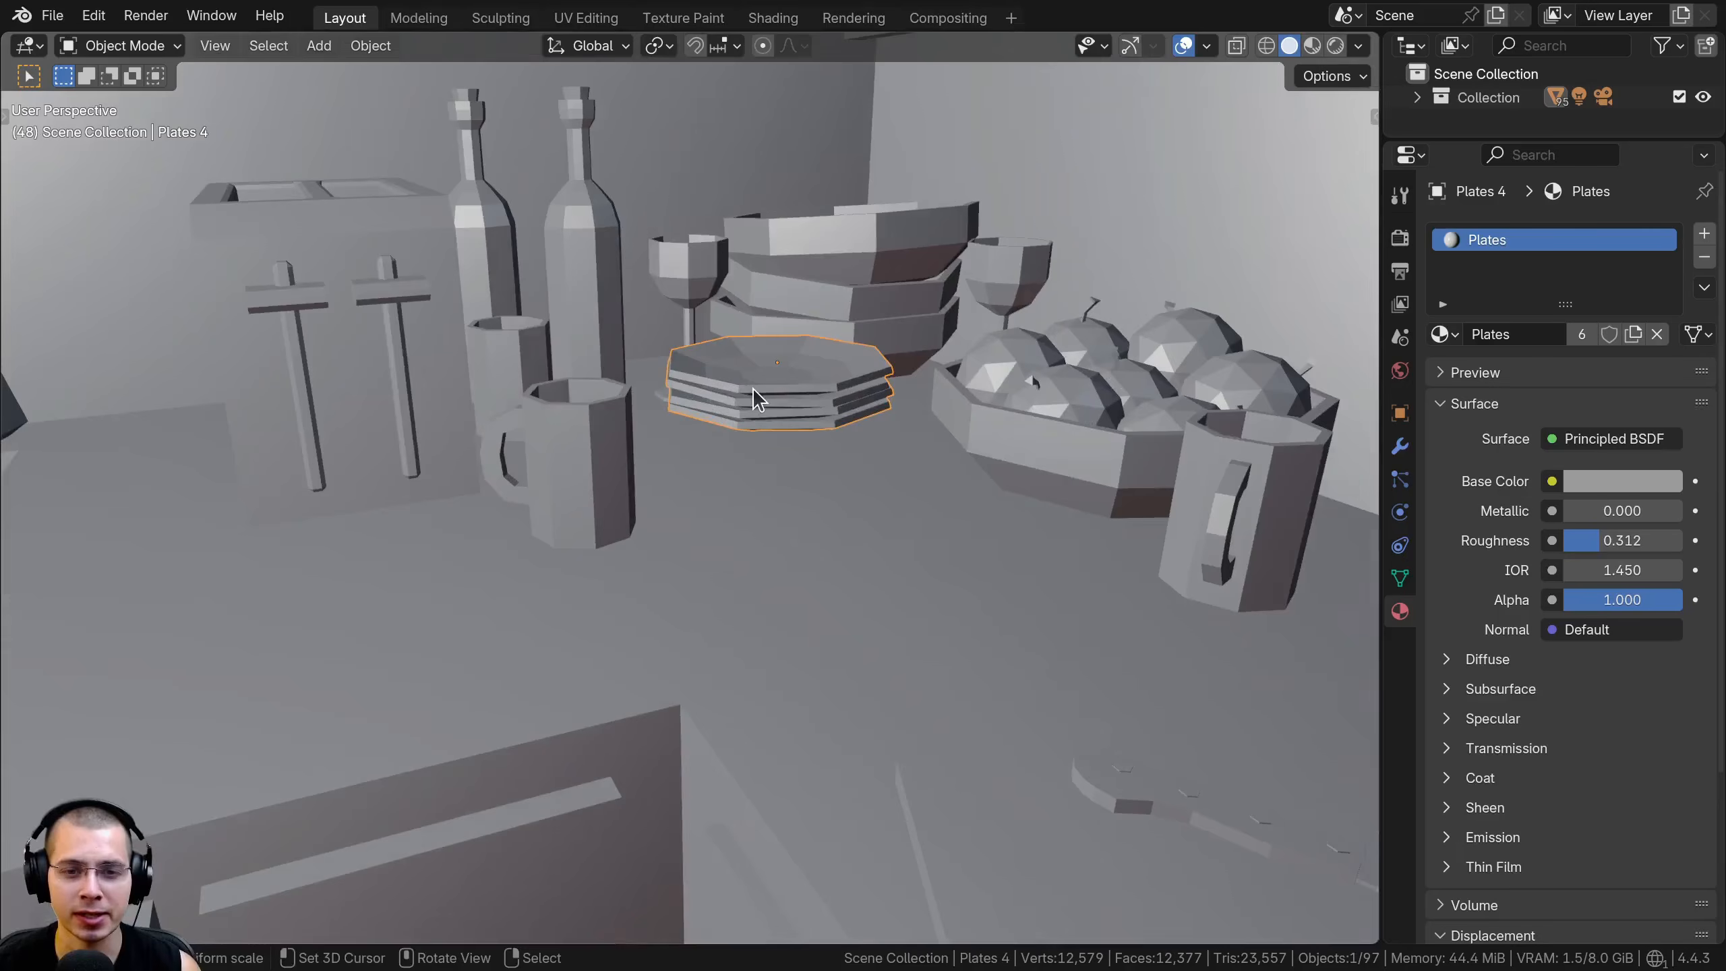
pyautogui.scroll(-9, 756, 407)
pyautogui.hotkey('alt', 'a')
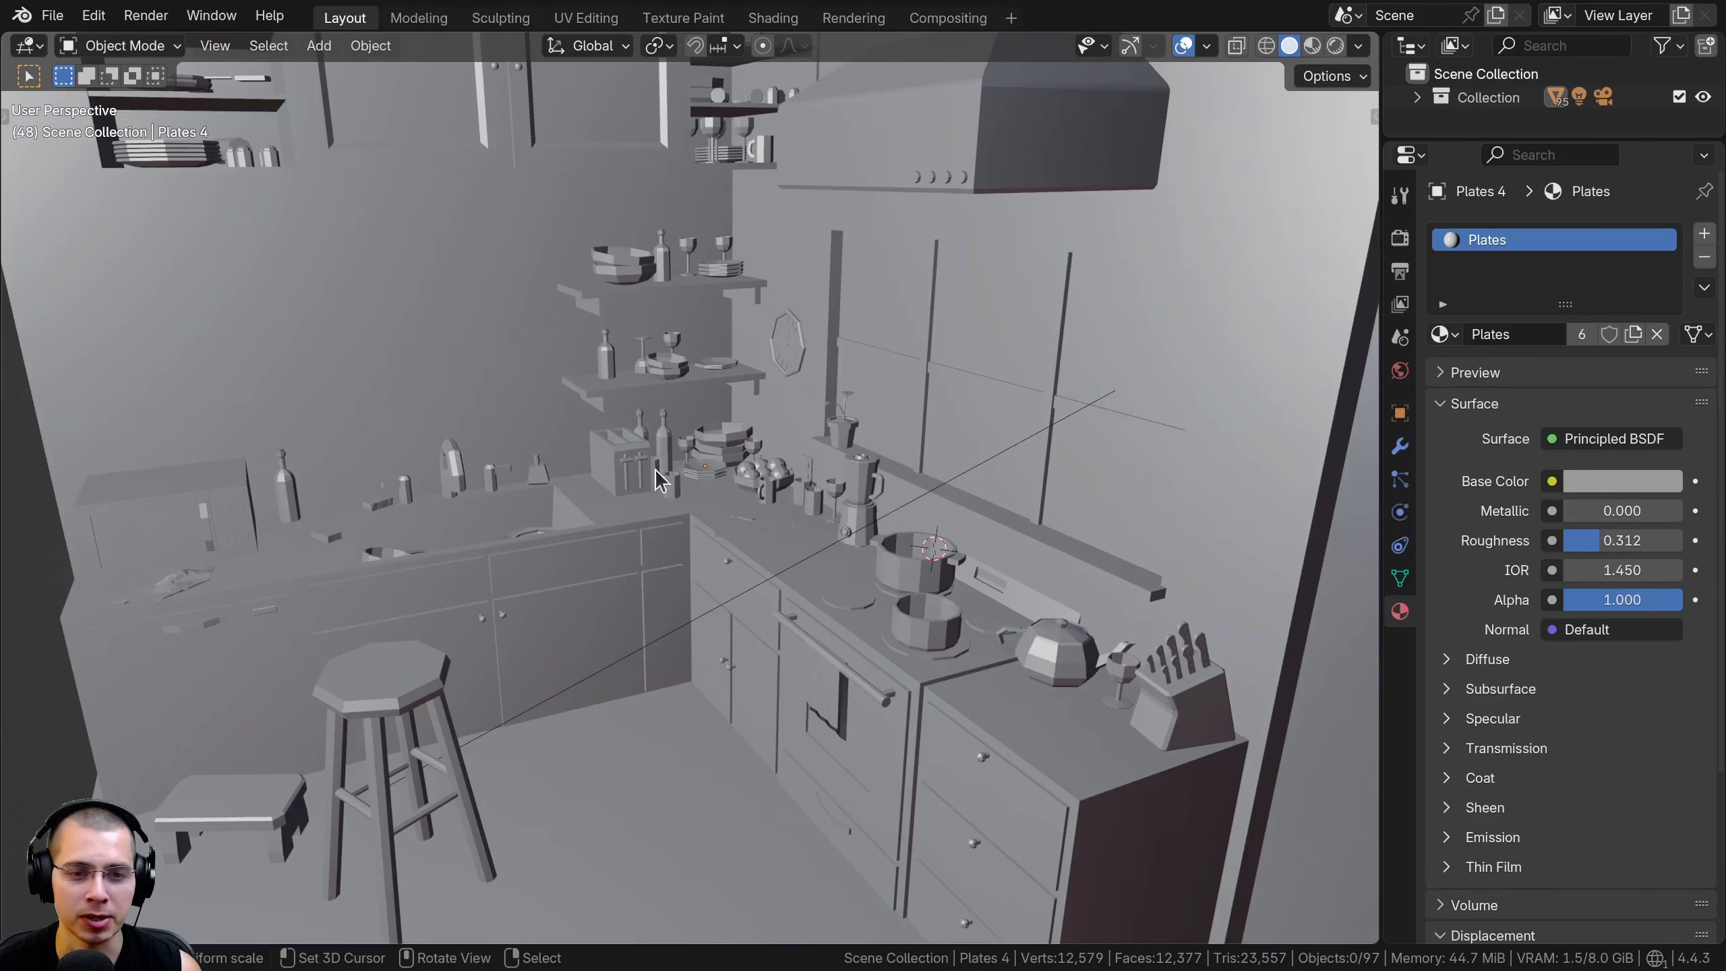
# Examine the counter top and the inner corner where the lower cabinets meet
pyautogui.moveTo(636, 577); pyautogui.dragTo(596, 566, button='middle')
pyautogui.scroll(4, 645, 544)
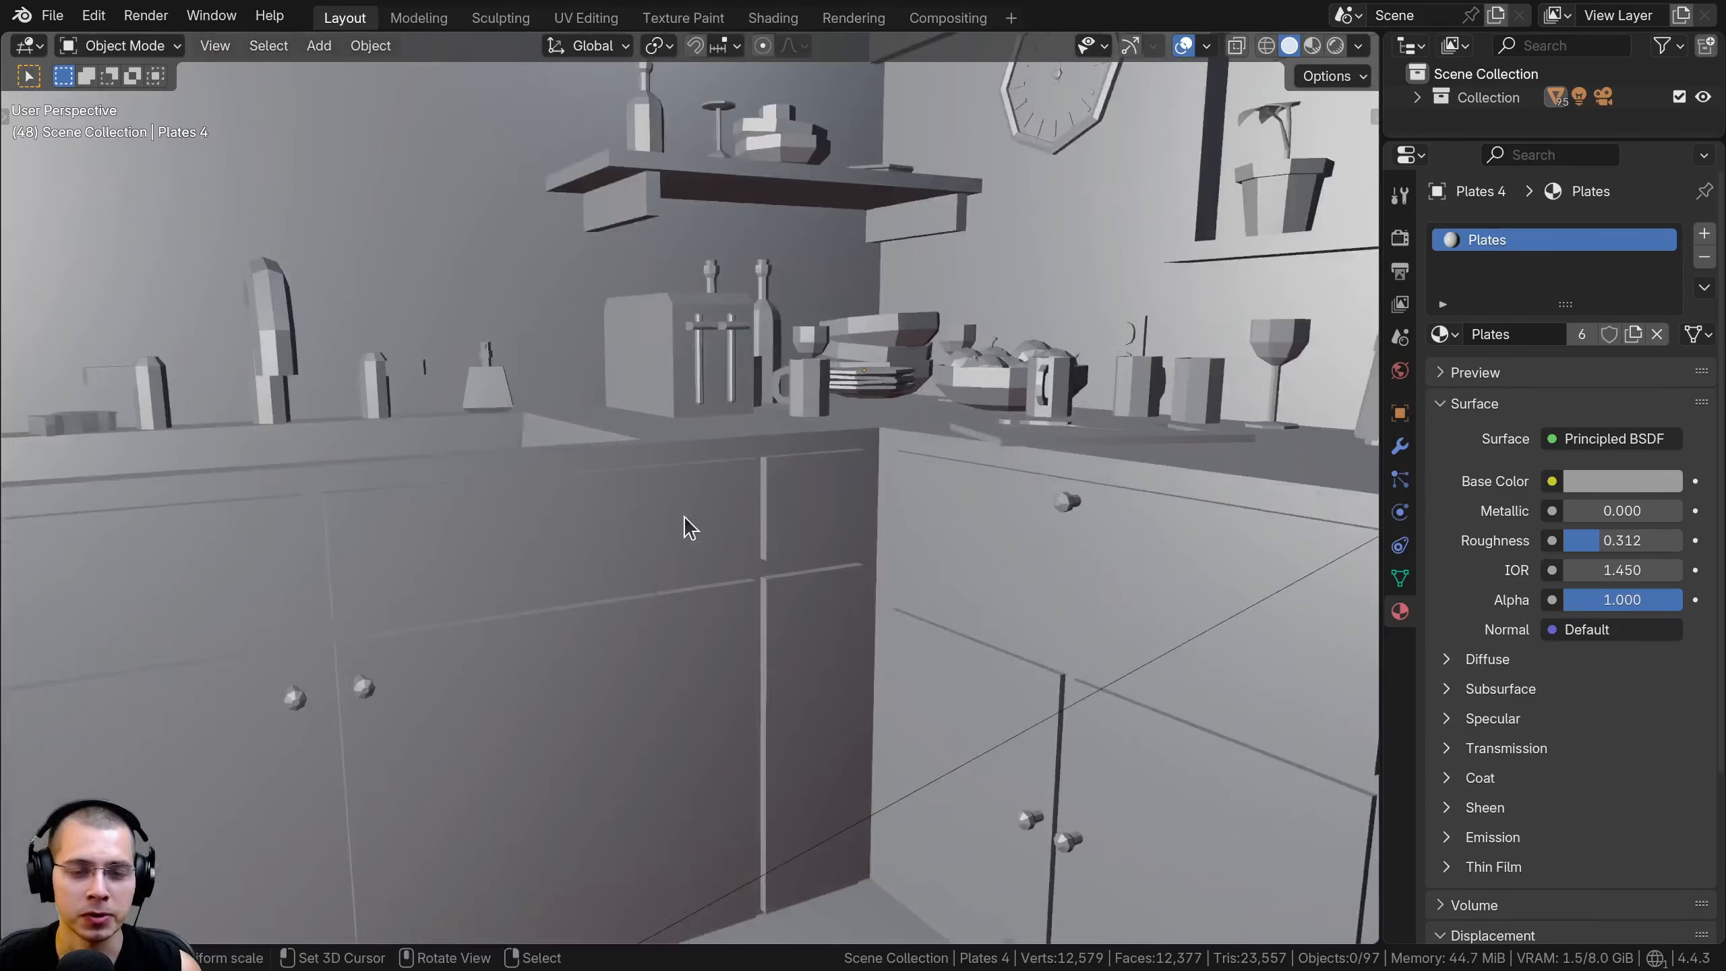
pyautogui.moveTo(686, 522); pyautogui.dragTo(748, 559, button='middle')
pyautogui.scroll(5, 753, 570)
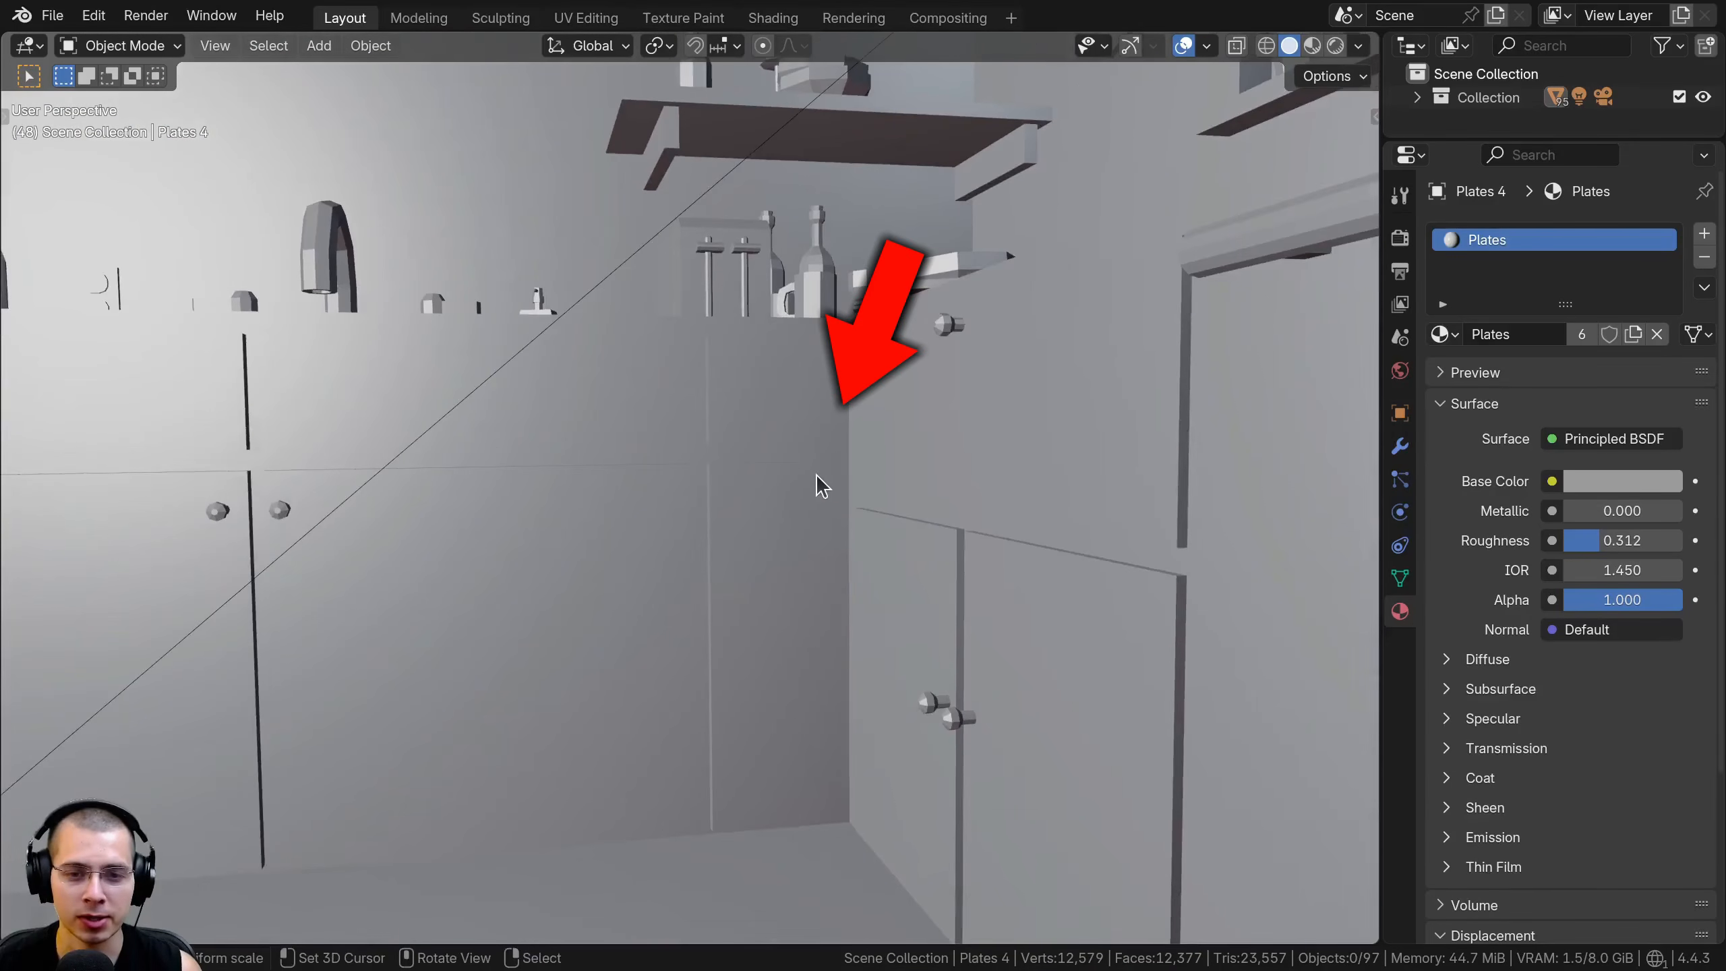
pyautogui.rightClick(821, 543)
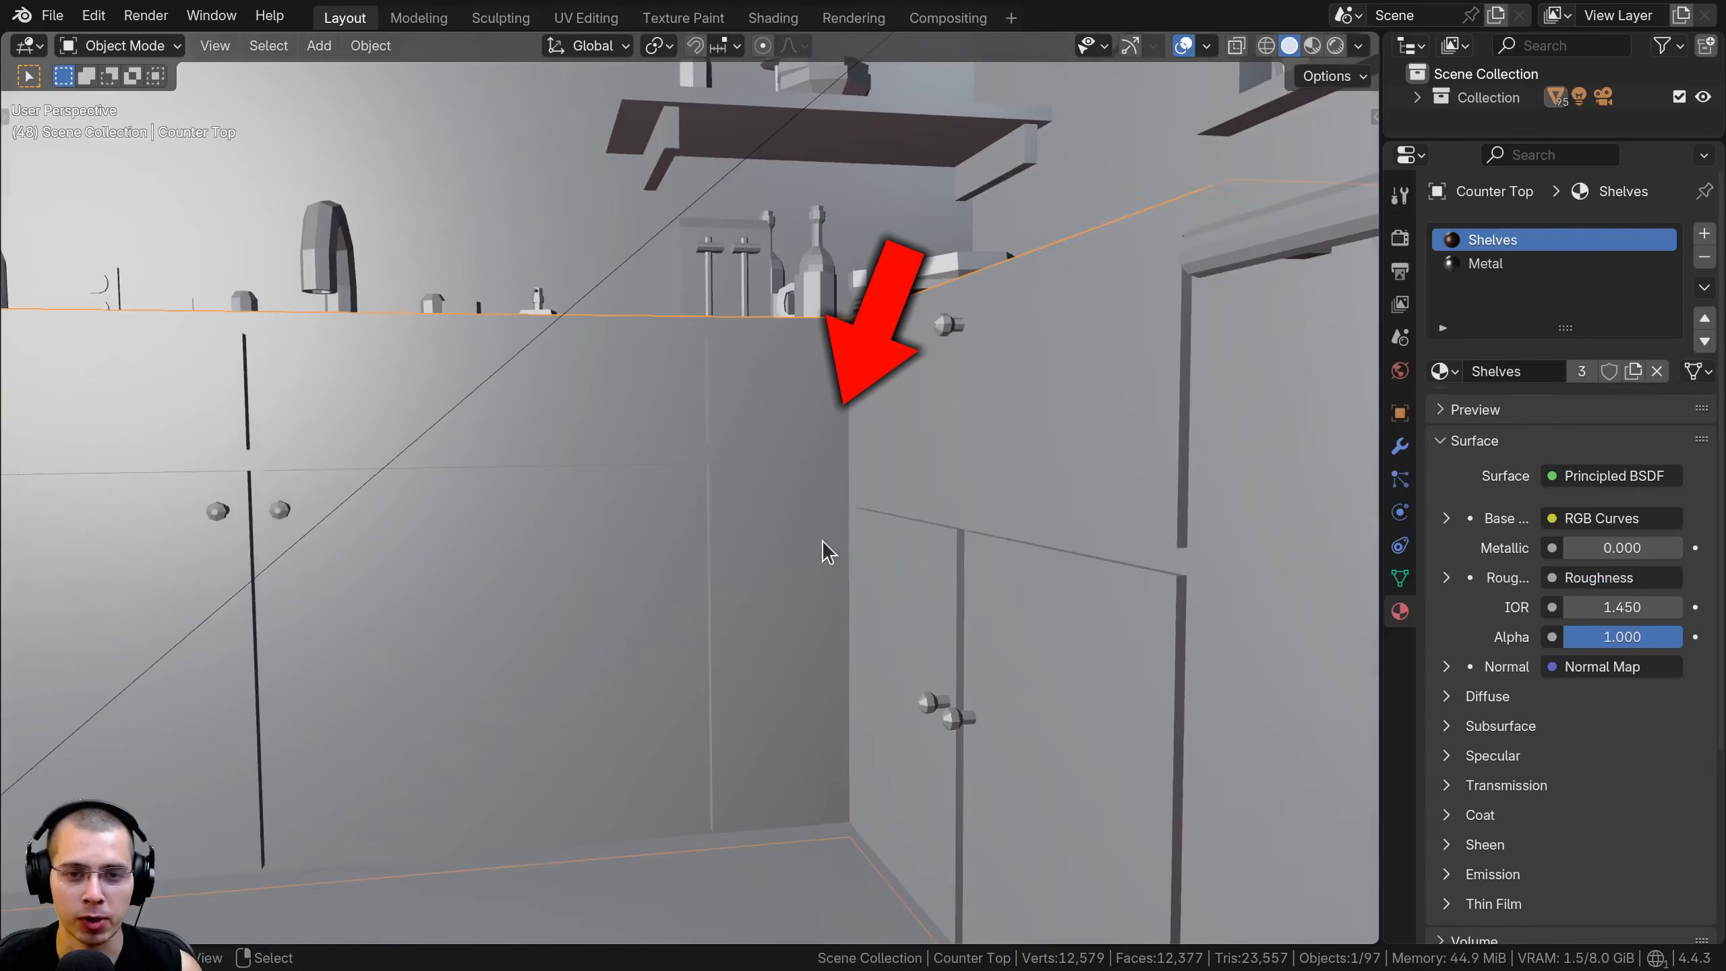
pyautogui.moveTo(821, 543); pyautogui.dragTo(821, 663, button='middle')
pyautogui.scroll(4, 821, 659)
pyautogui.moveTo(807, 470); pyautogui.dragTo(734, 472, button='middle')
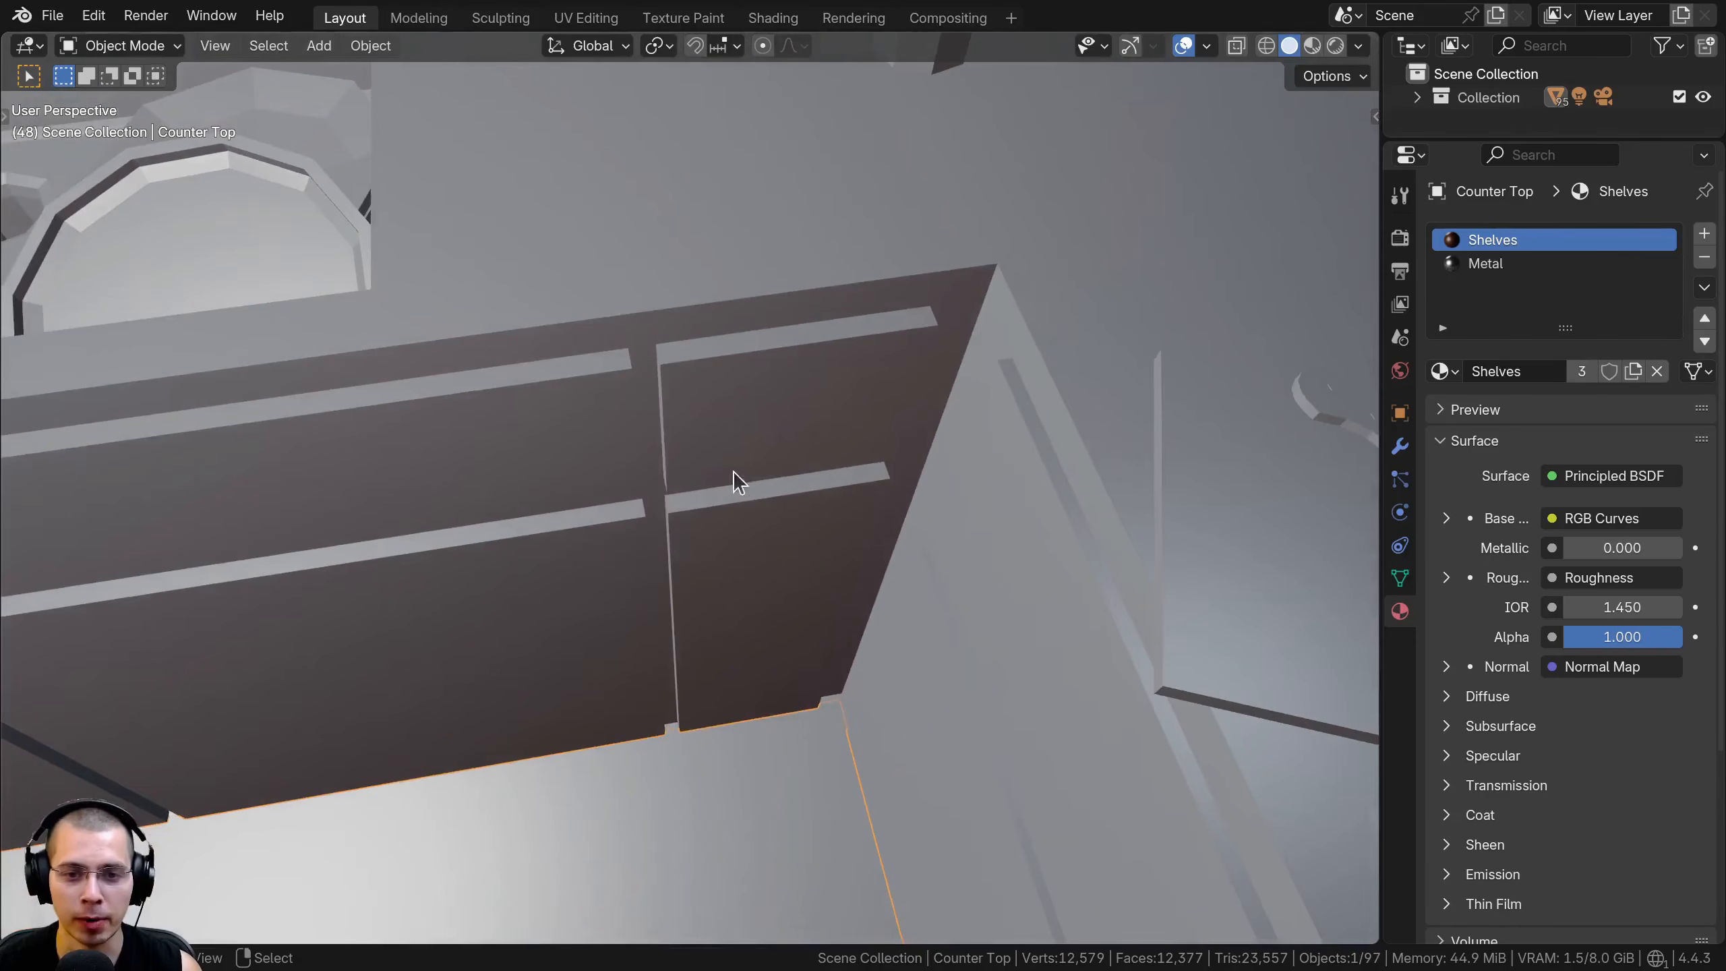
pyautogui.moveTo(823, 511)
pyautogui.mouseDown(button='middle')
pyautogui.moveTo(801, 425)
pyautogui.moveTo(912, 306)
pyautogui.moveTo(793, 436)
pyautogui.moveTo(806, 399)
pyautogui.moveTo(854, 517)
pyautogui.mouseUp(button='middle')
pyautogui.press('Tab')
pyautogui.press('Tab')
pyautogui.moveTo(797, 467); pyautogui.dragTo(811, 512, button='middle')
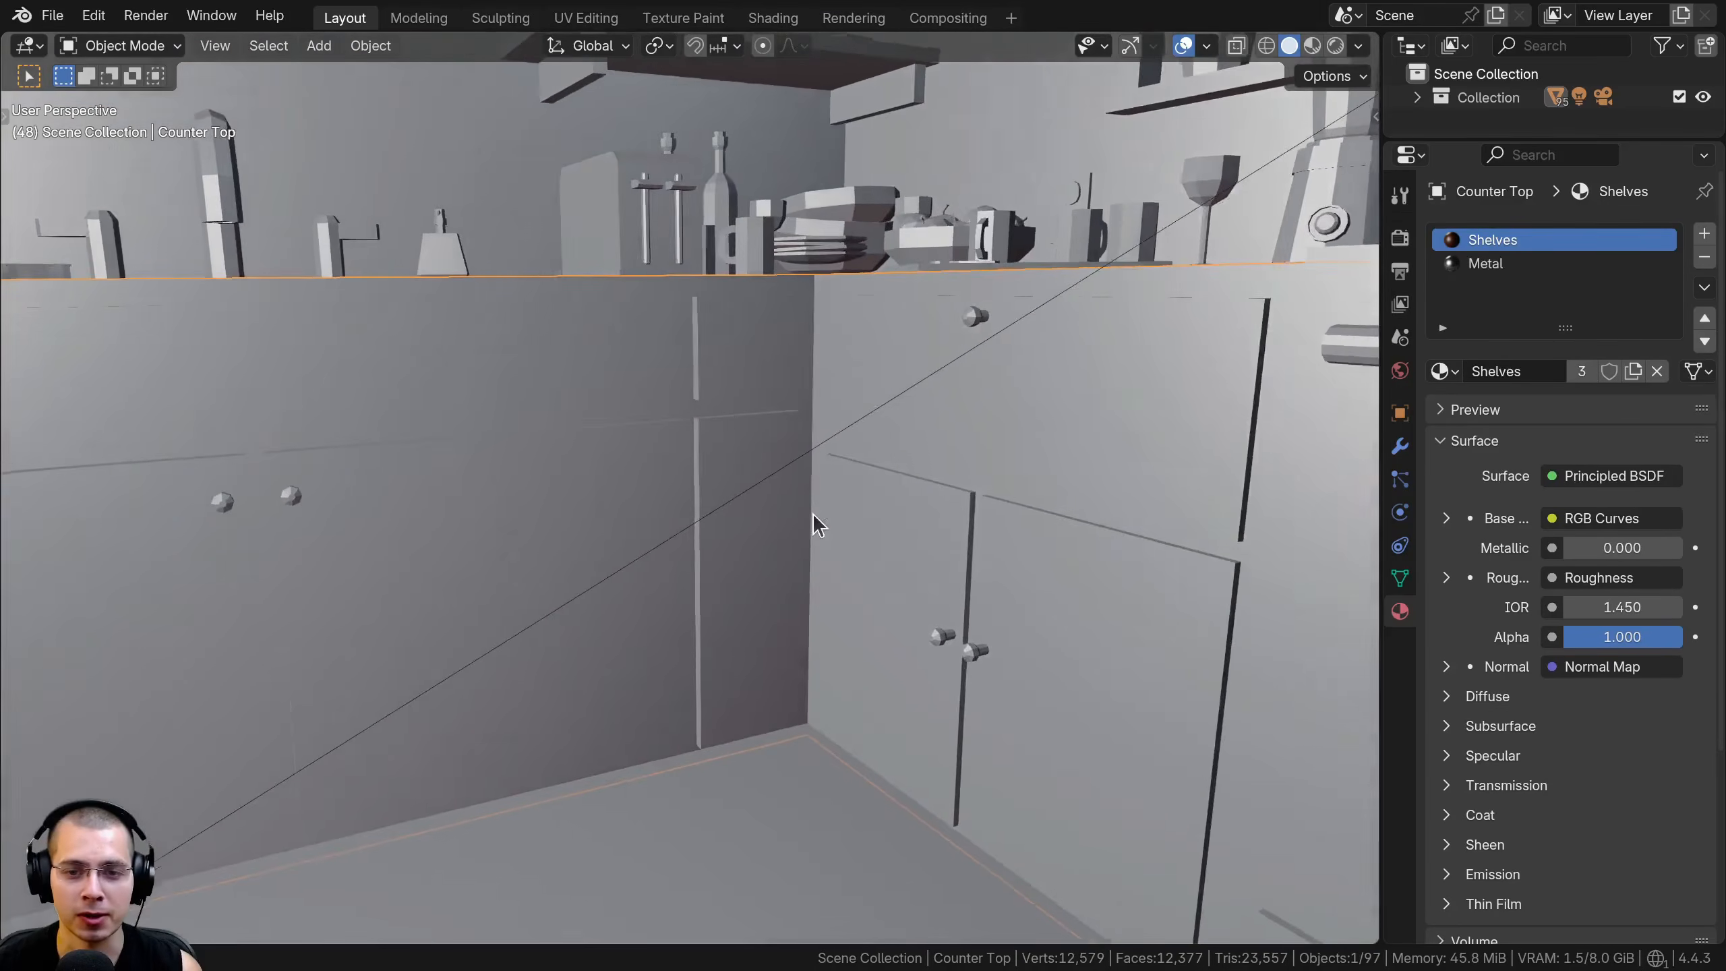
pyautogui.scroll(-3, 812, 512)
pyautogui.moveTo(611, 488); pyautogui.dragTo(571, 544, button='middle')
pyautogui.scroll(-3, 571, 544)
# Select the bowl of apples and set the apple 1 material's viewport display colour to bright red, #E70016
pyautogui.click(408, 435)
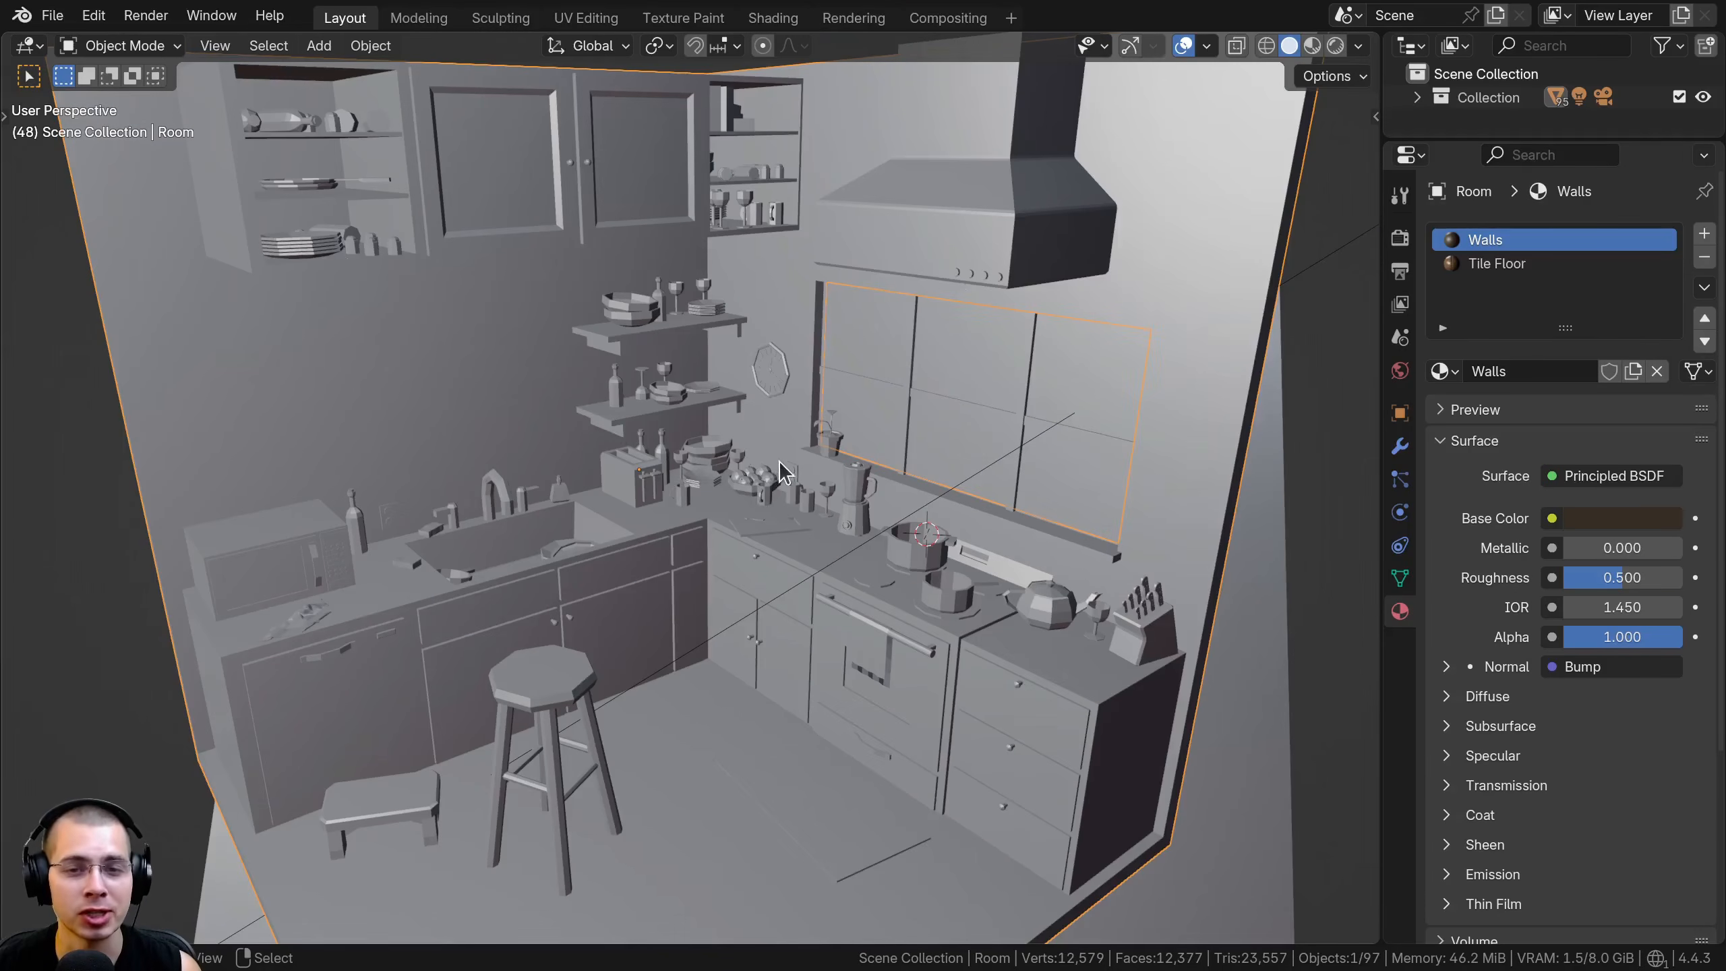
pyautogui.click(765, 491)
pyautogui.scroll(6, 782, 596)
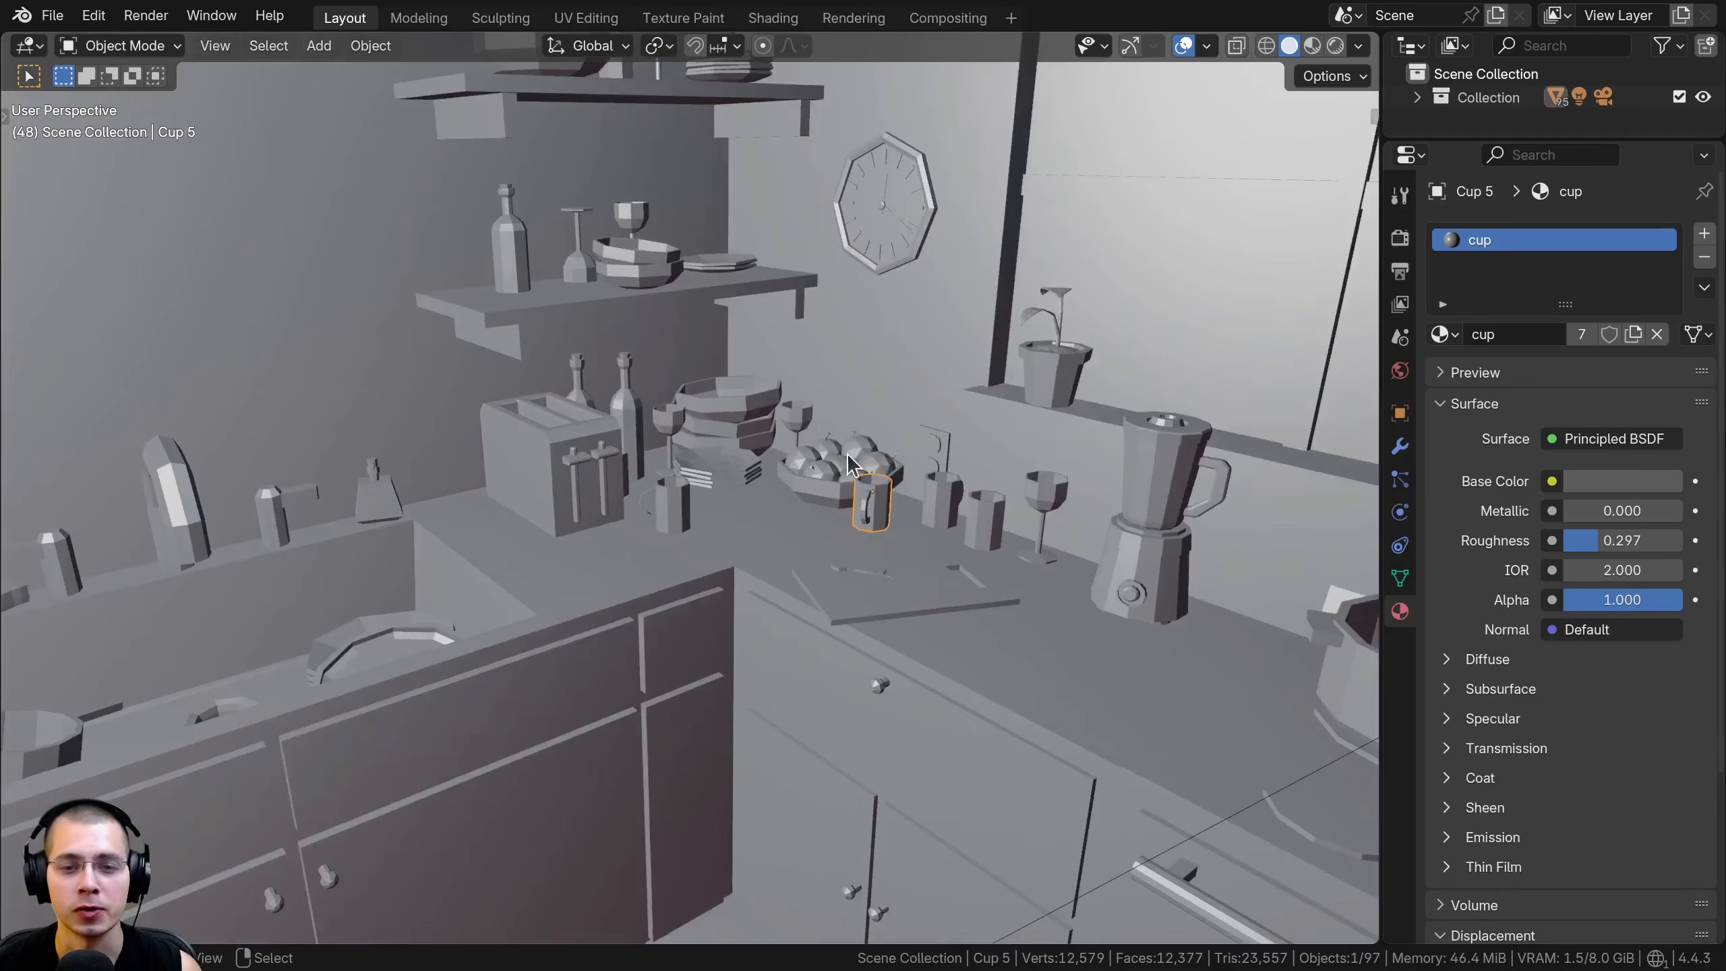
pyautogui.click(824, 474)
pyautogui.click(1512, 239)
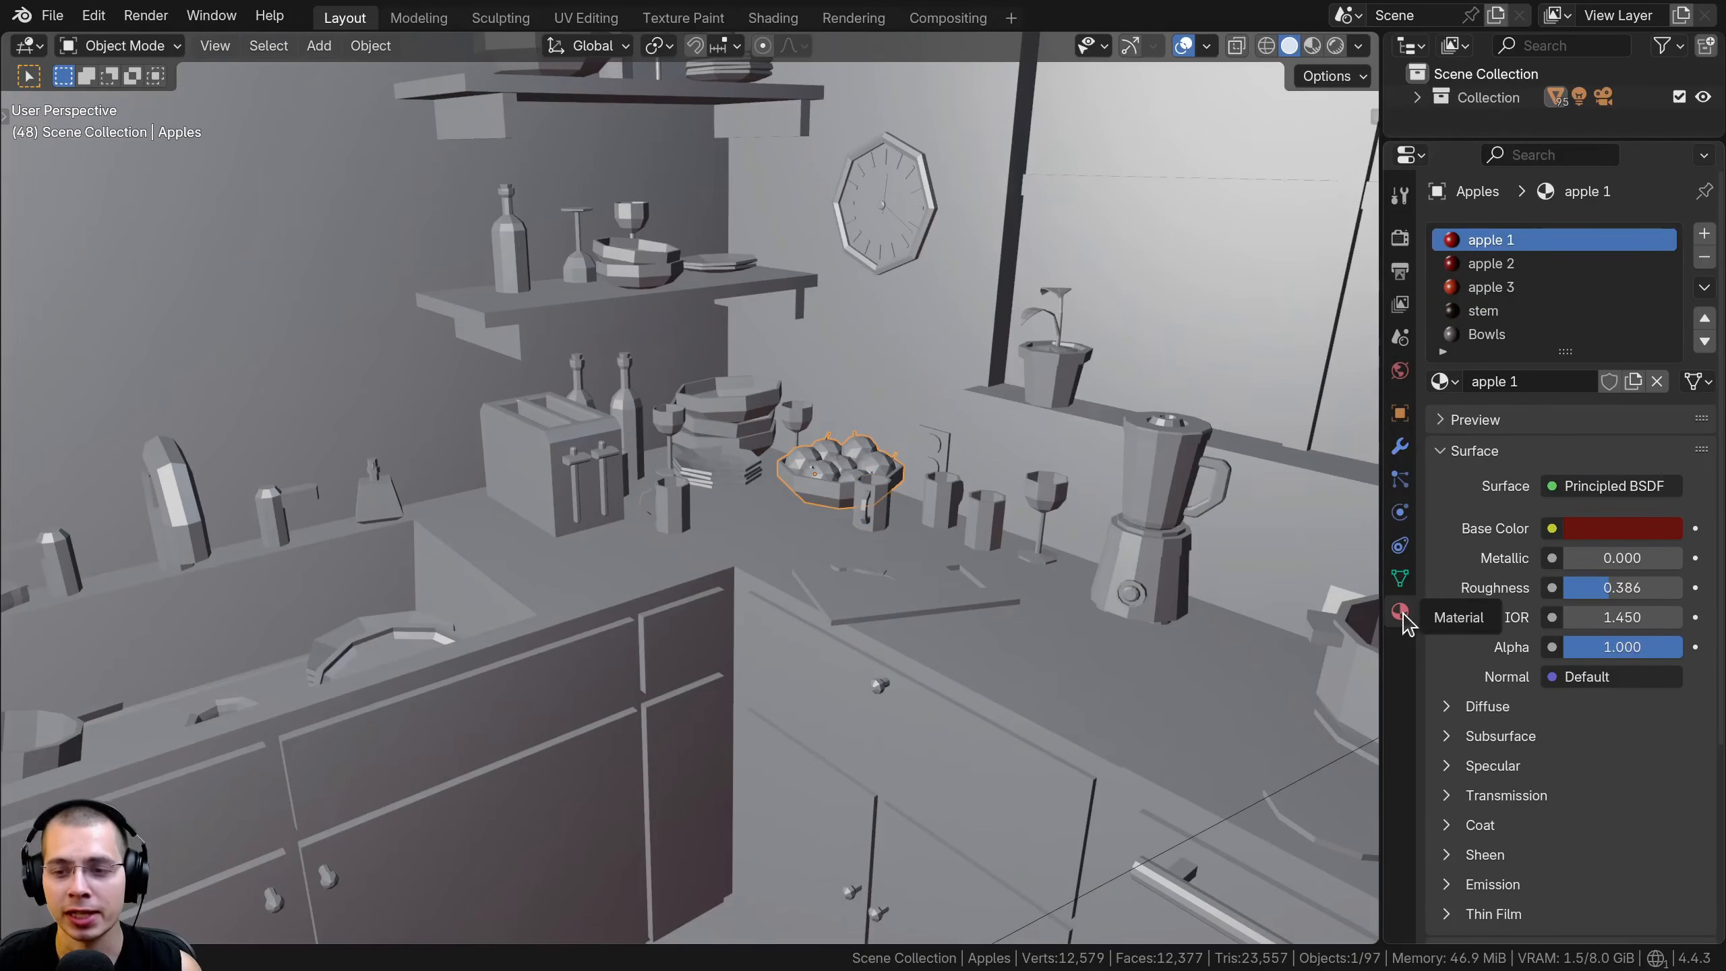
pyautogui.scroll(-5, 1527, 411)
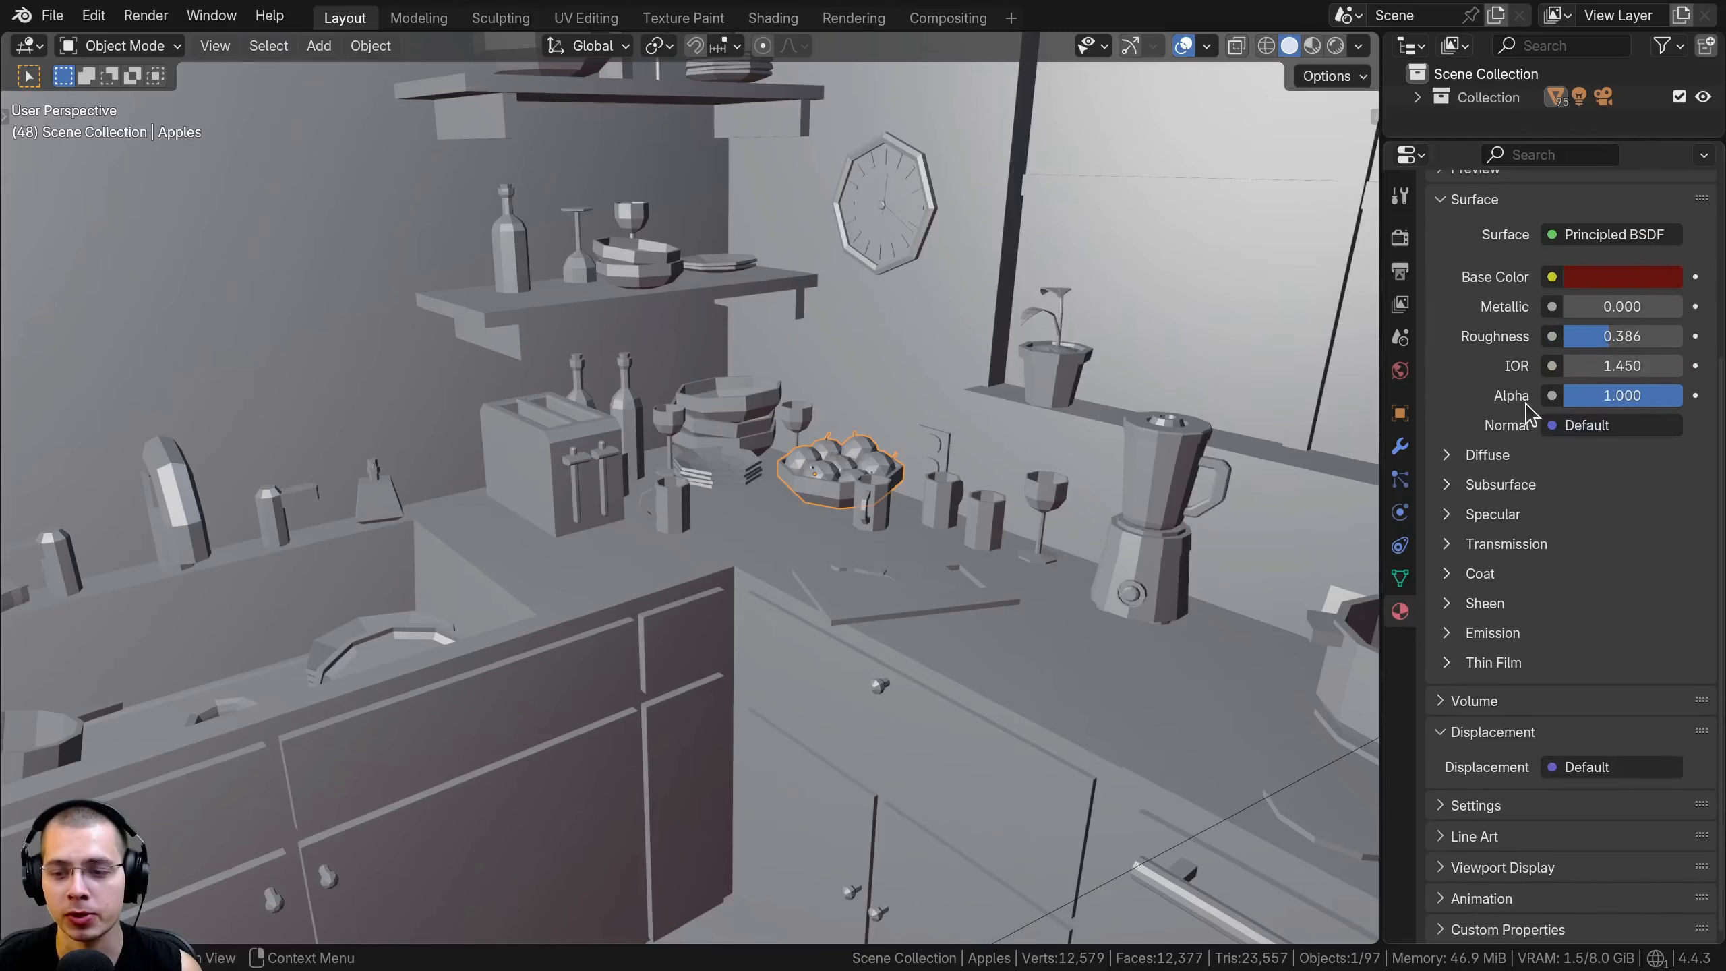
pyautogui.click(1486, 868)
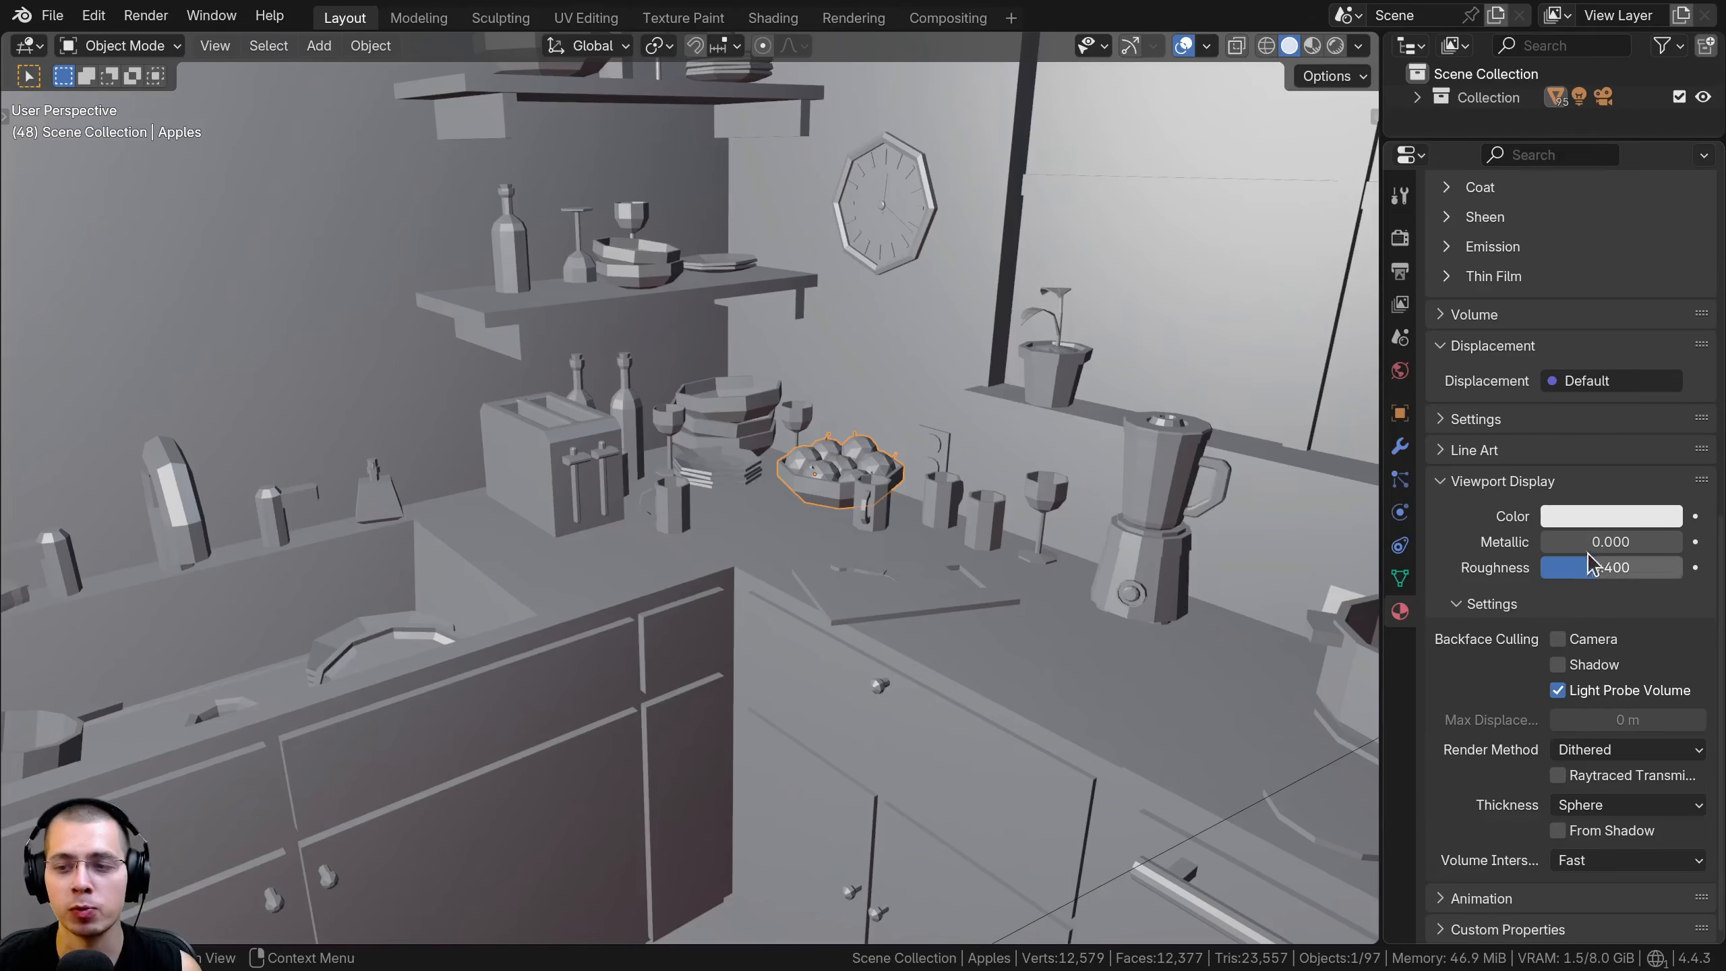
pyautogui.click(1610, 515)
pyautogui.moveTo(1551, 219); pyautogui.dragTo(1546, 317)
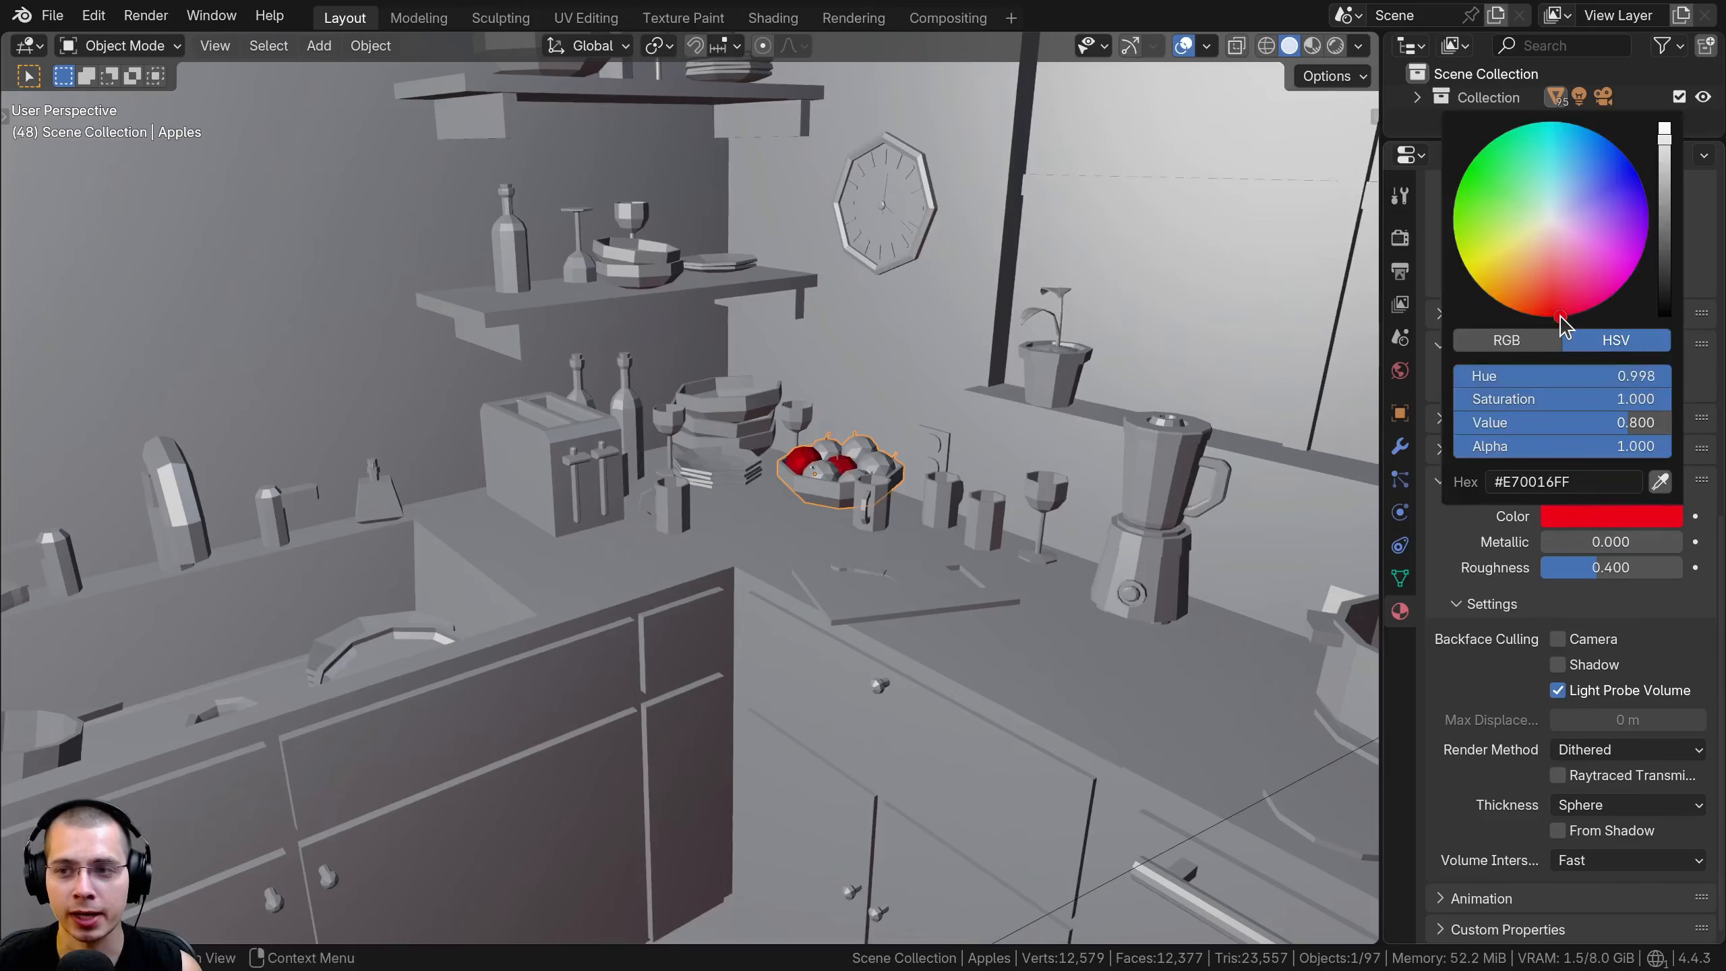
# Set the apple 2 material's viewport display colour to red
pyautogui.scroll(2, 1555, 319)
pyautogui.scroll(10, 1571, 346)
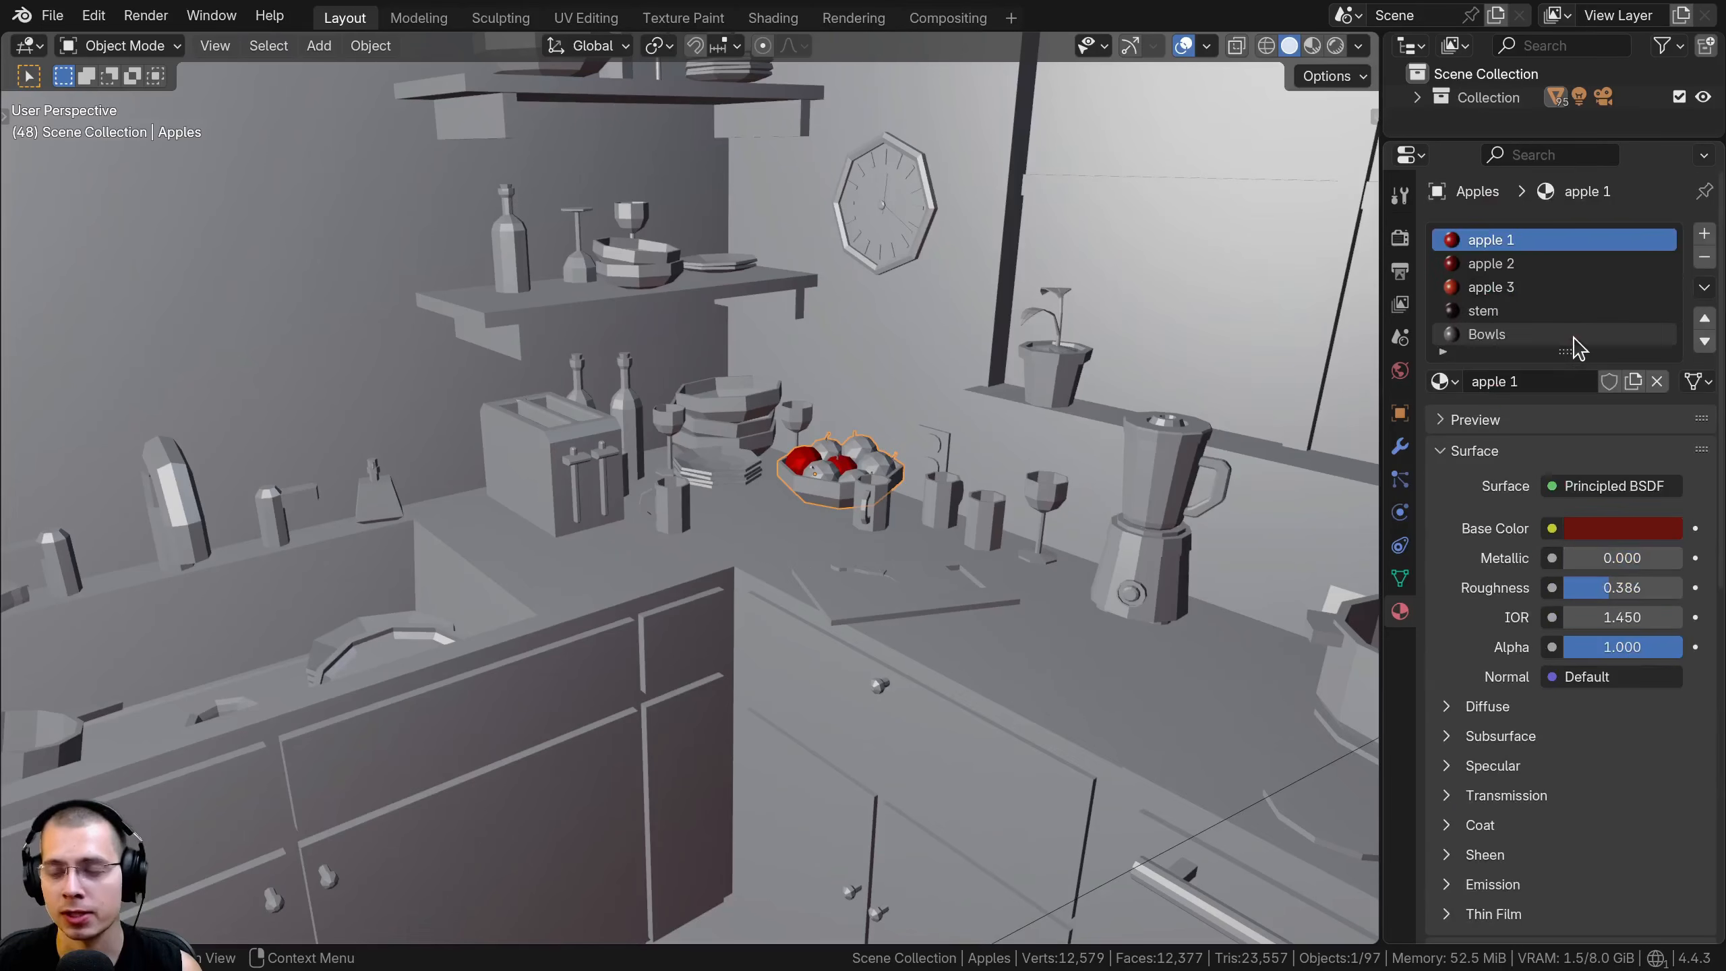
pyautogui.click(1512, 267)
pyautogui.scroll(-10, 1549, 476)
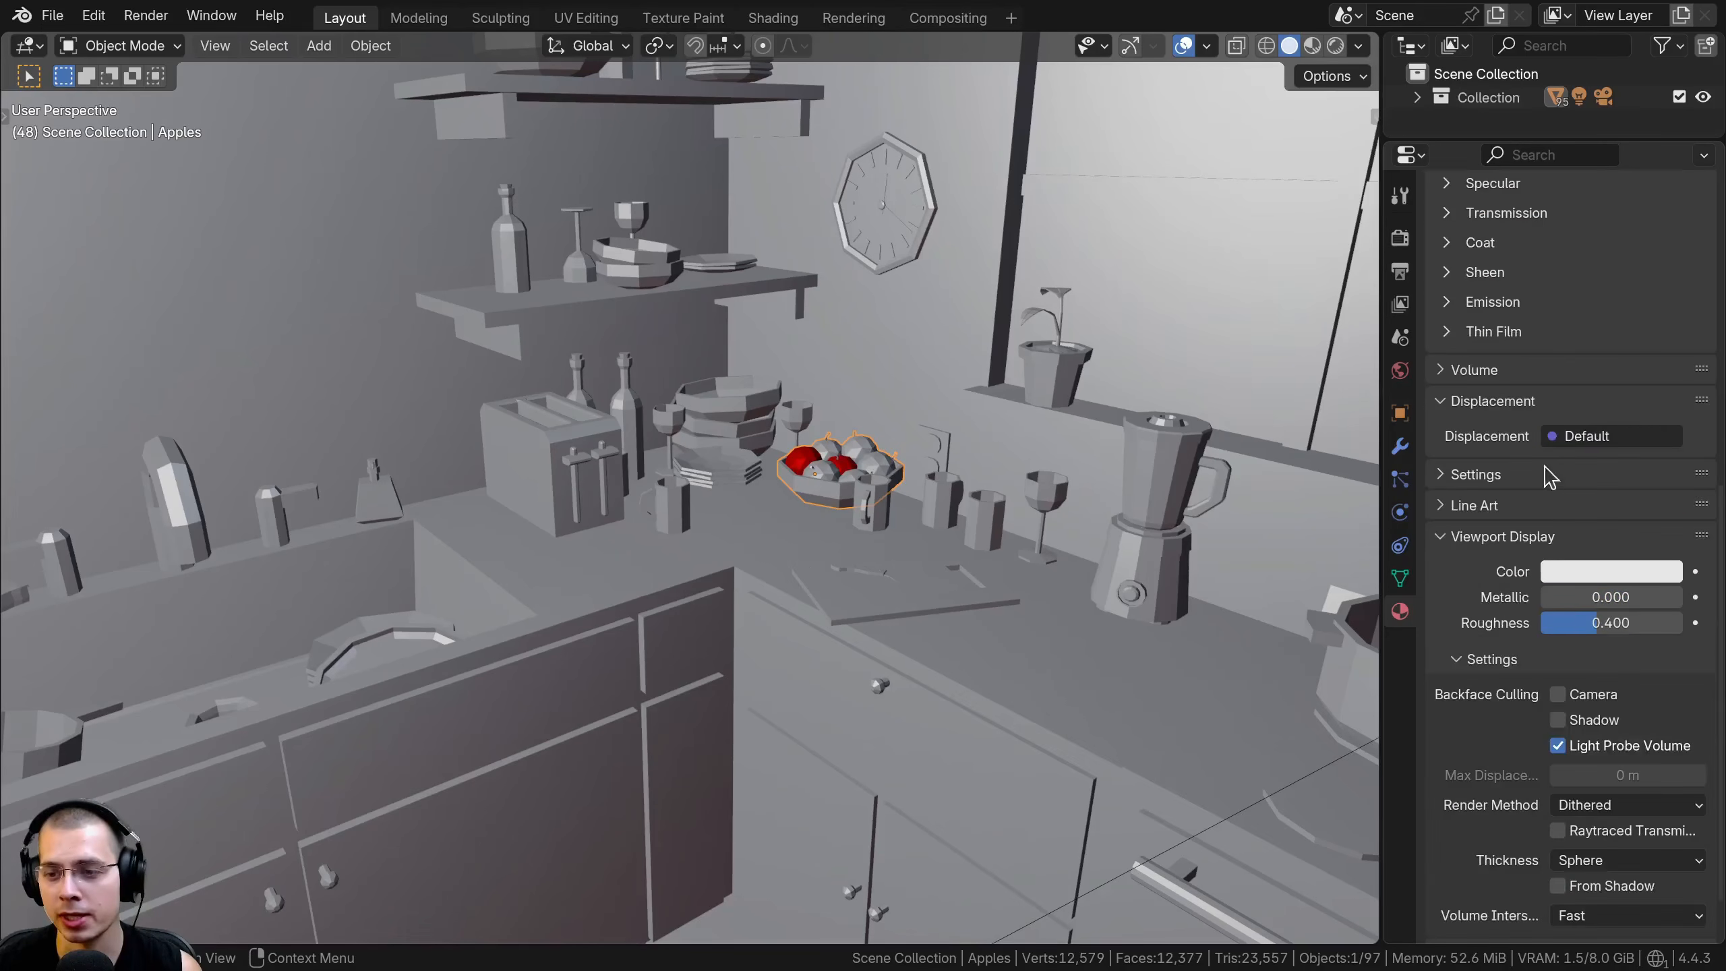
pyautogui.click(1580, 565)
pyautogui.moveTo(1550, 328); pyautogui.dragTo(1538, 373)
# Select the kitchen blender and set its Glass material's viewport display colour to light blue
pyautogui.scroll(-1, 1114, 591)
pyautogui.keyDown('shift'); pyautogui.moveTo(1114, 591); pyautogui.dragTo(944, 550, button='middle'); pyautogui.keyUp('shift')
pyautogui.click(907, 476)
pyautogui.scroll(10, 1562, 408)
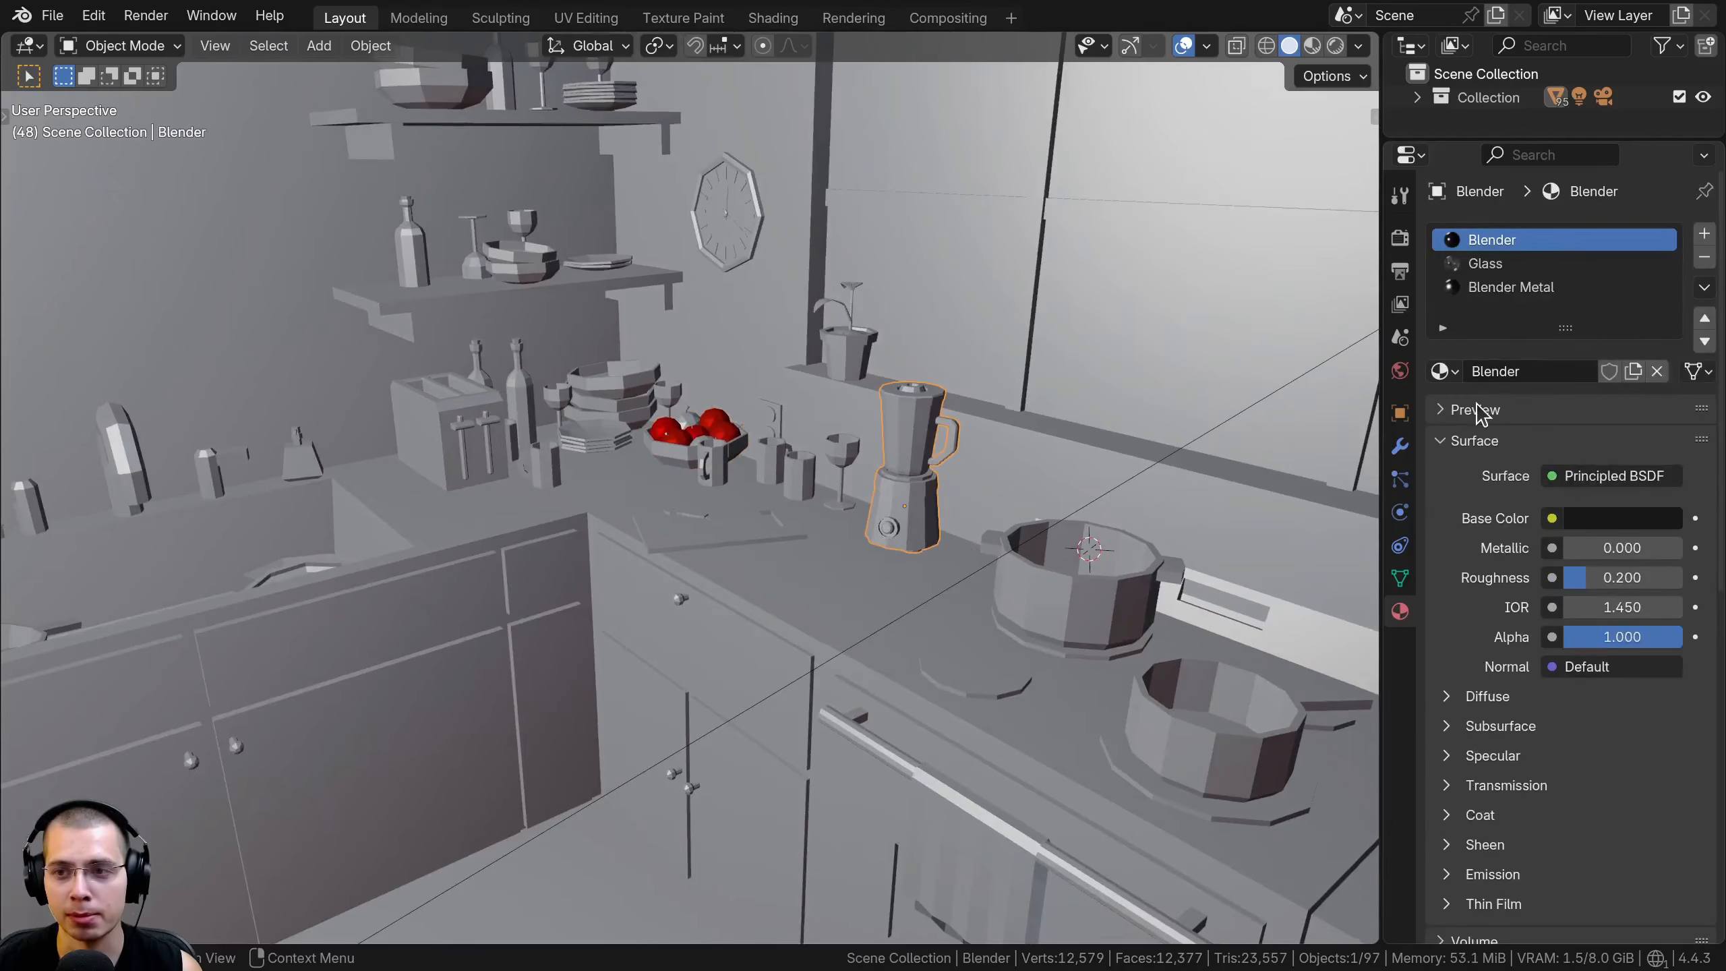
pyautogui.click(1488, 263)
pyautogui.click(1593, 819)
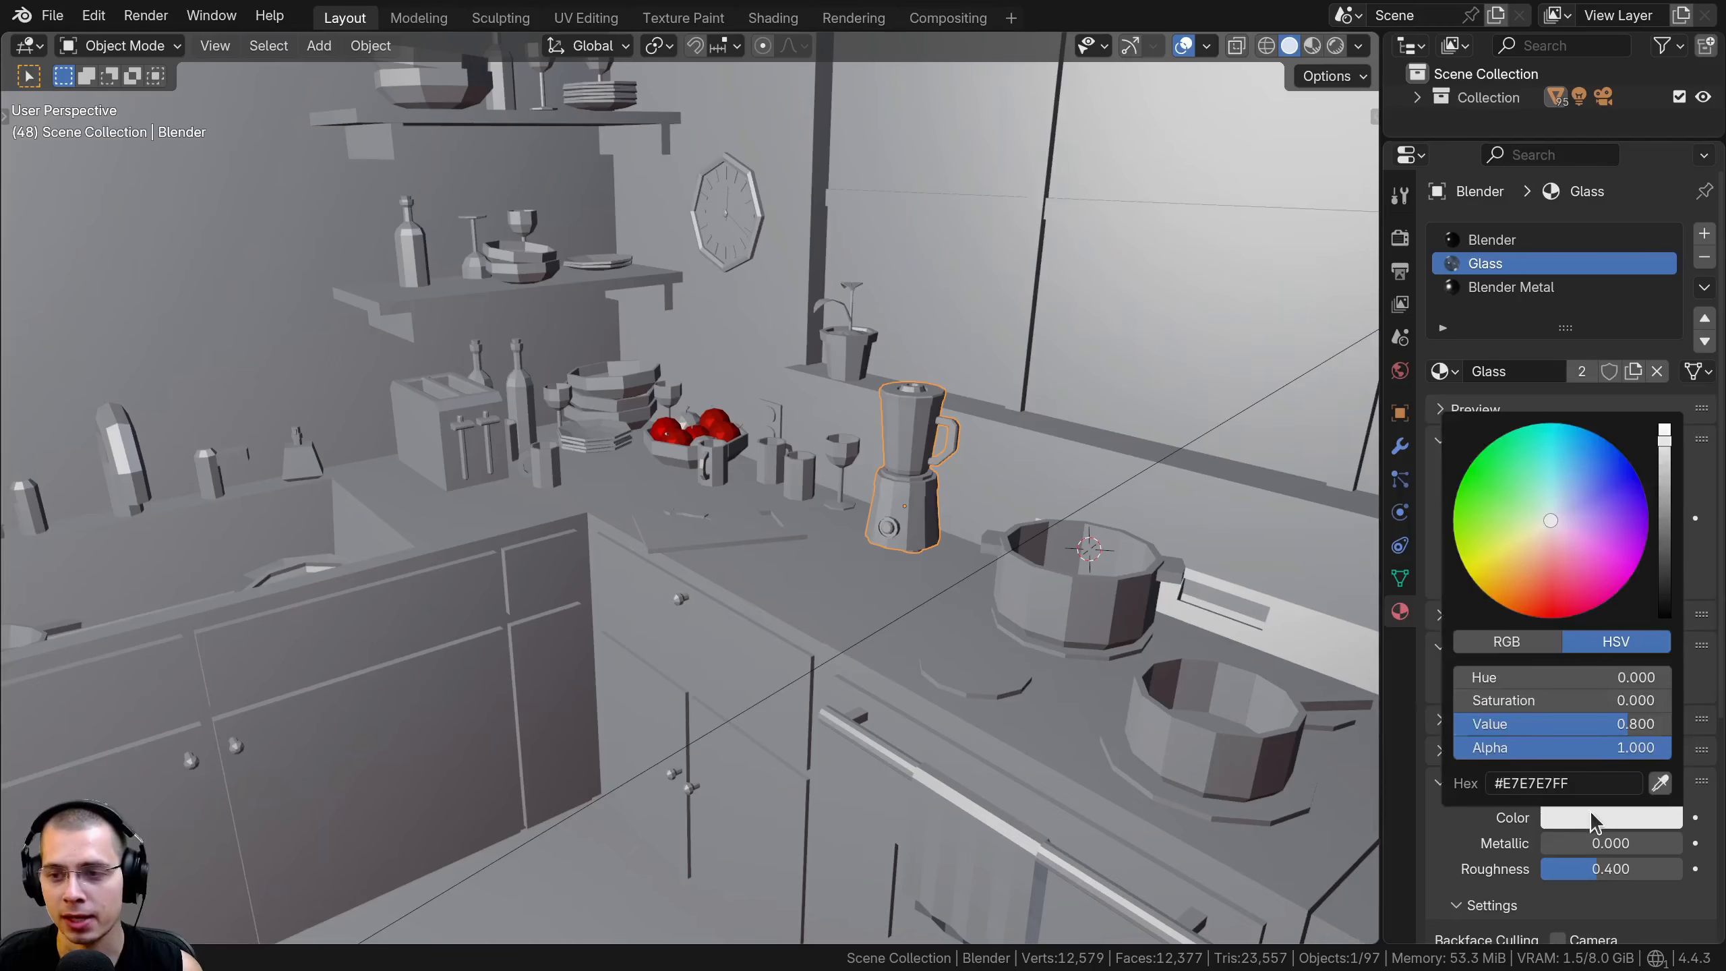
pyautogui.moveTo(1578, 517); pyautogui.dragTo(1578, 489)
# Select the upper wall cabinets and set their Shelves material's viewport display colour to brown
pyautogui.scroll(-5, 774, 354)
pyautogui.keyDown('shift'); pyautogui.moveTo(768, 336); pyautogui.dragTo(797, 380, button='middle'); pyautogui.keyUp('shift')
pyautogui.scroll(2, 822, 328)
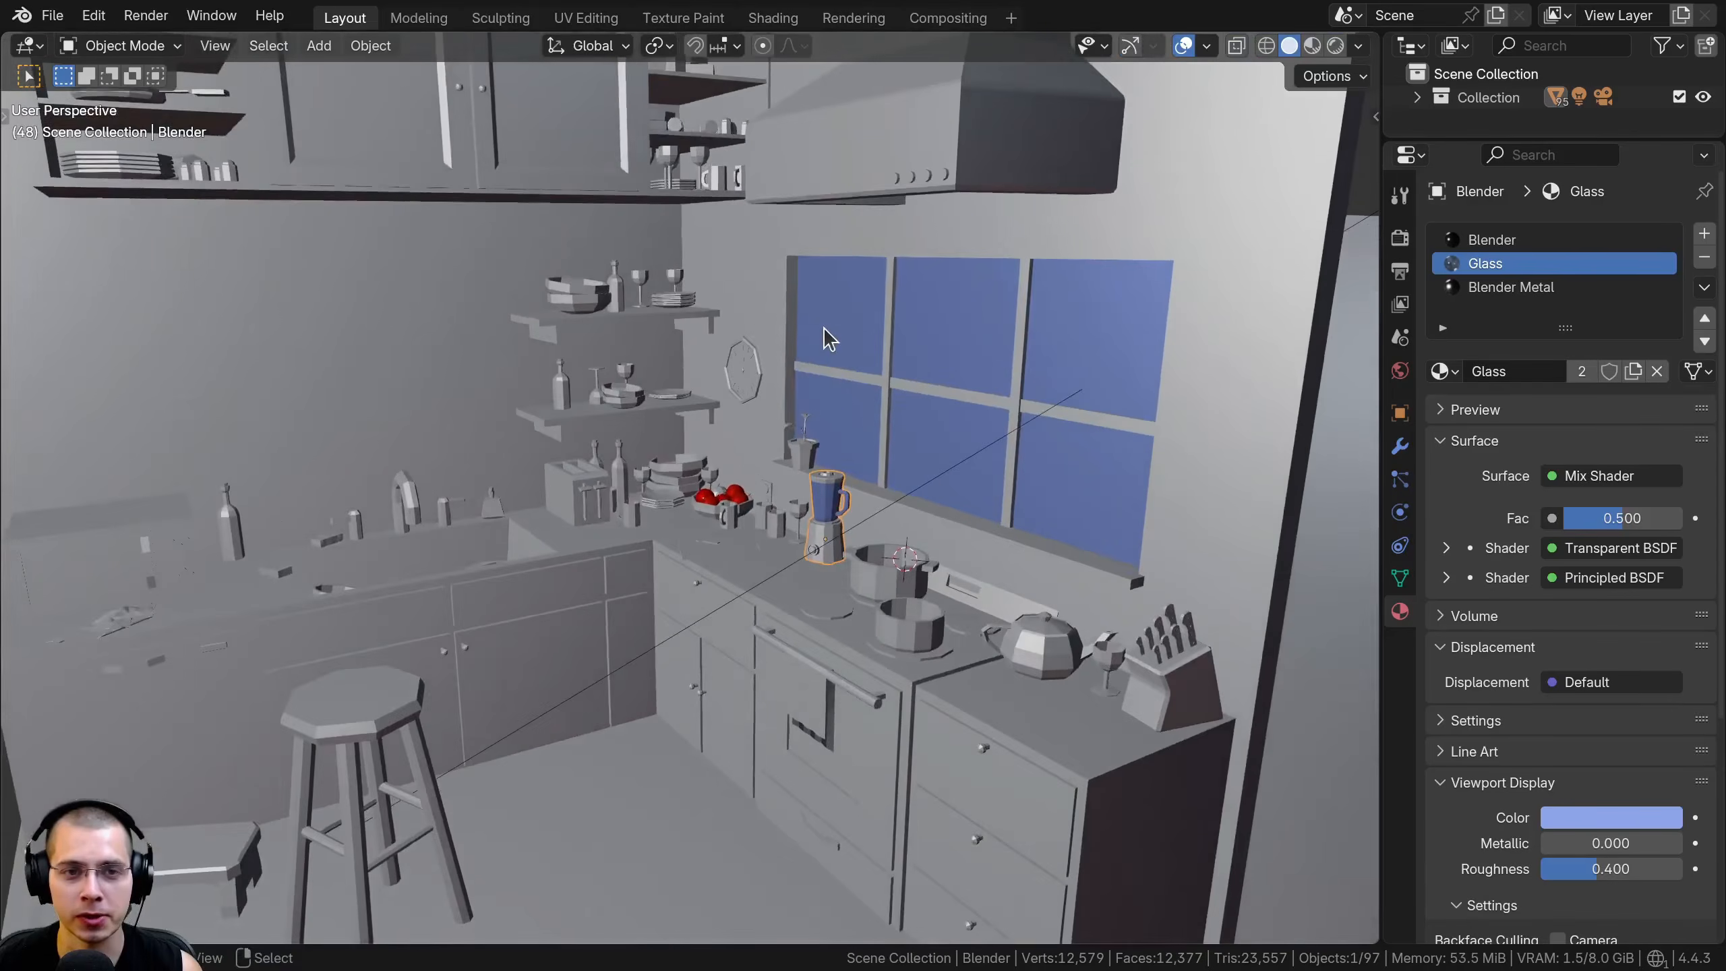
pyautogui.keyDown('shift'); pyautogui.moveTo(570, 193); pyautogui.dragTo(639, 258, button='middle'); pyautogui.keyUp('shift')
pyautogui.click(620, 204)
pyautogui.scroll(-5, 1597, 683)
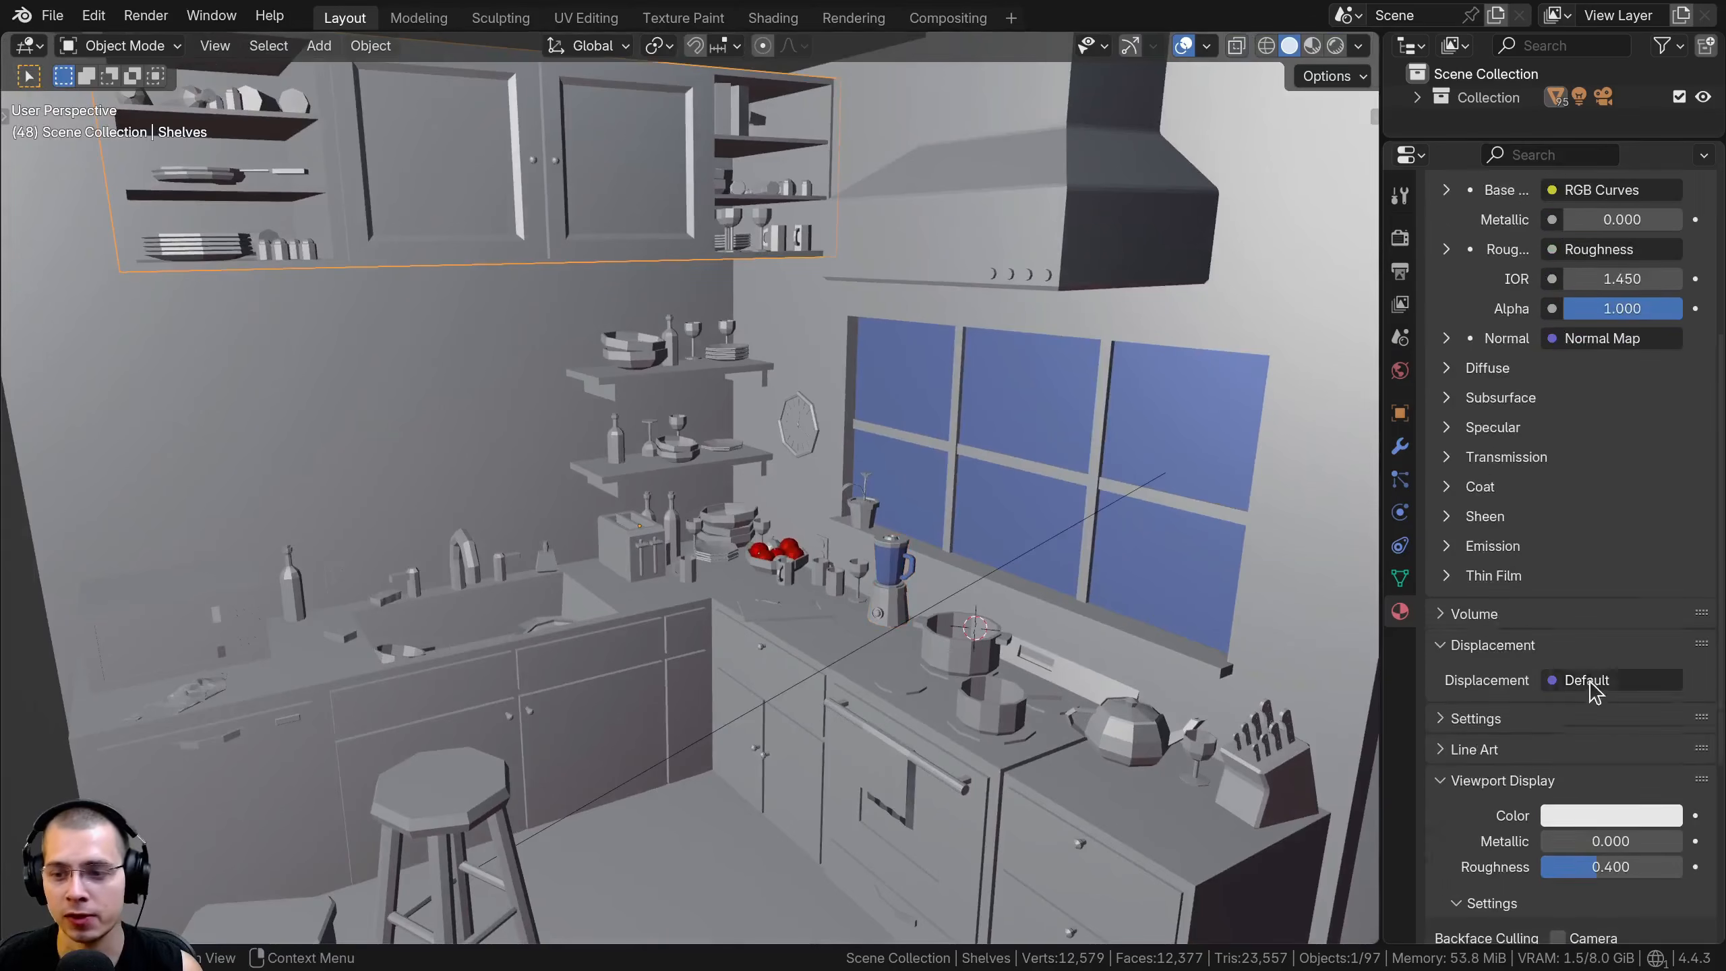
pyautogui.click(1590, 768)
pyautogui.moveTo(1550, 489); pyautogui.dragTo(1531, 518)
# Select the room and set its wall material's viewport display colour to cream
pyautogui.scroll(-6, 1531, 517)
pyautogui.scroll(2, 1538, 518)
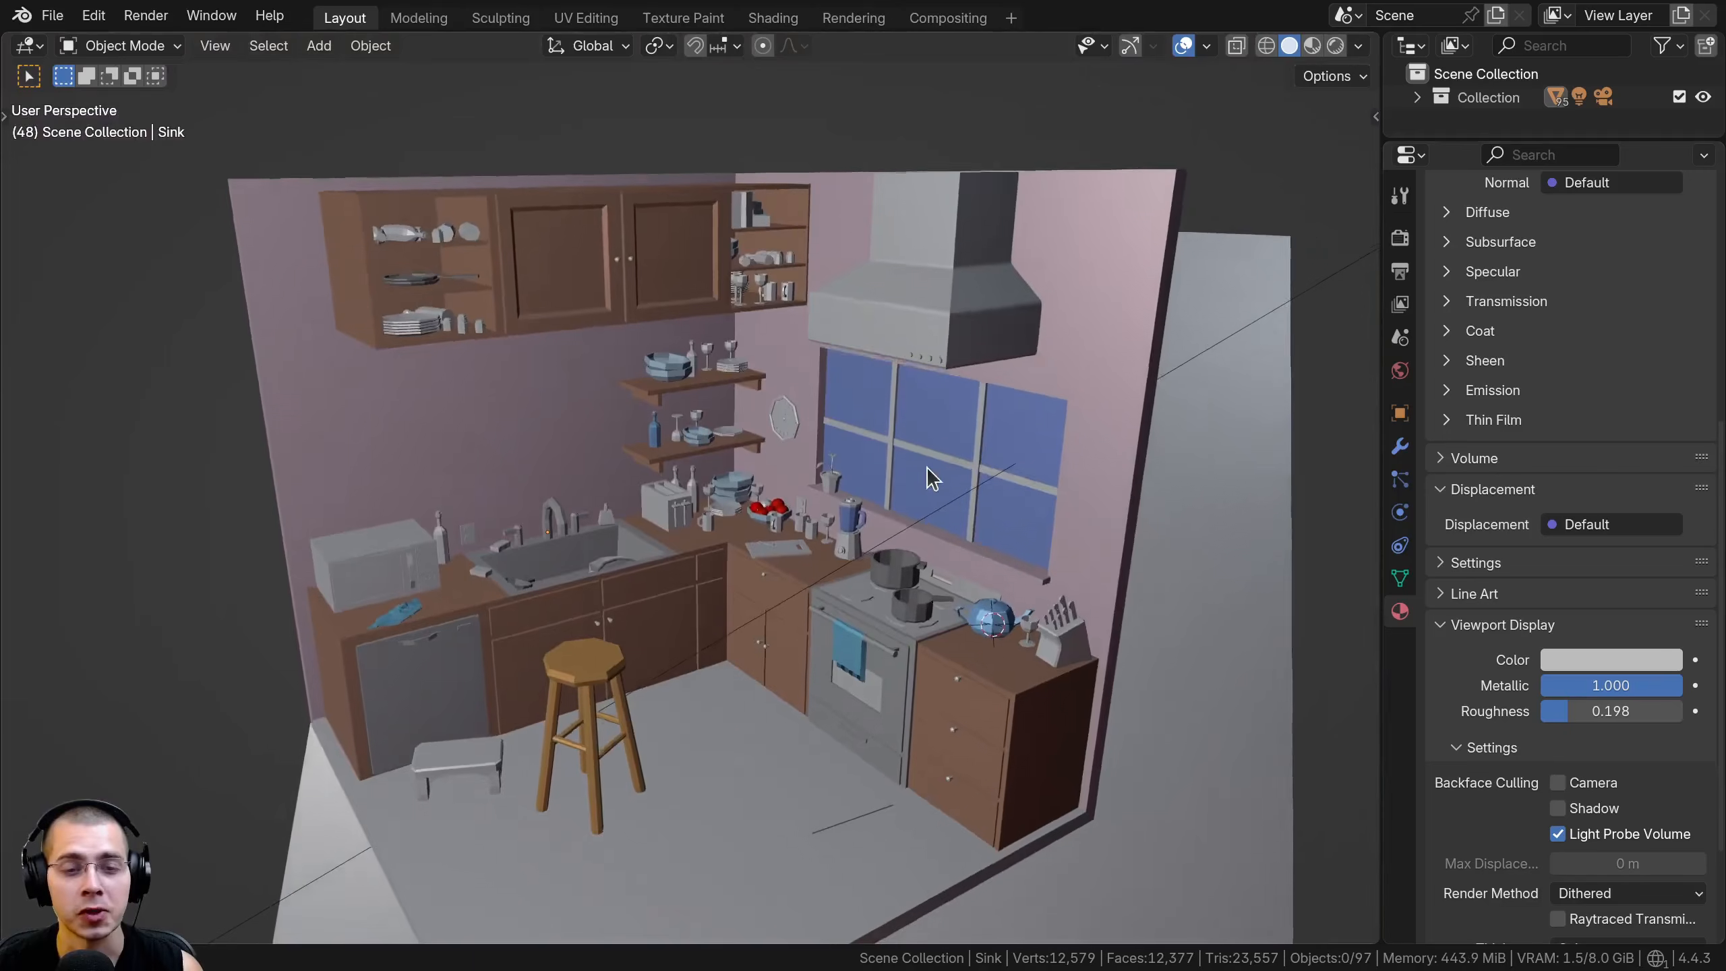
pyautogui.moveTo(926, 467); pyautogui.dragTo(964, 469, button='middle')
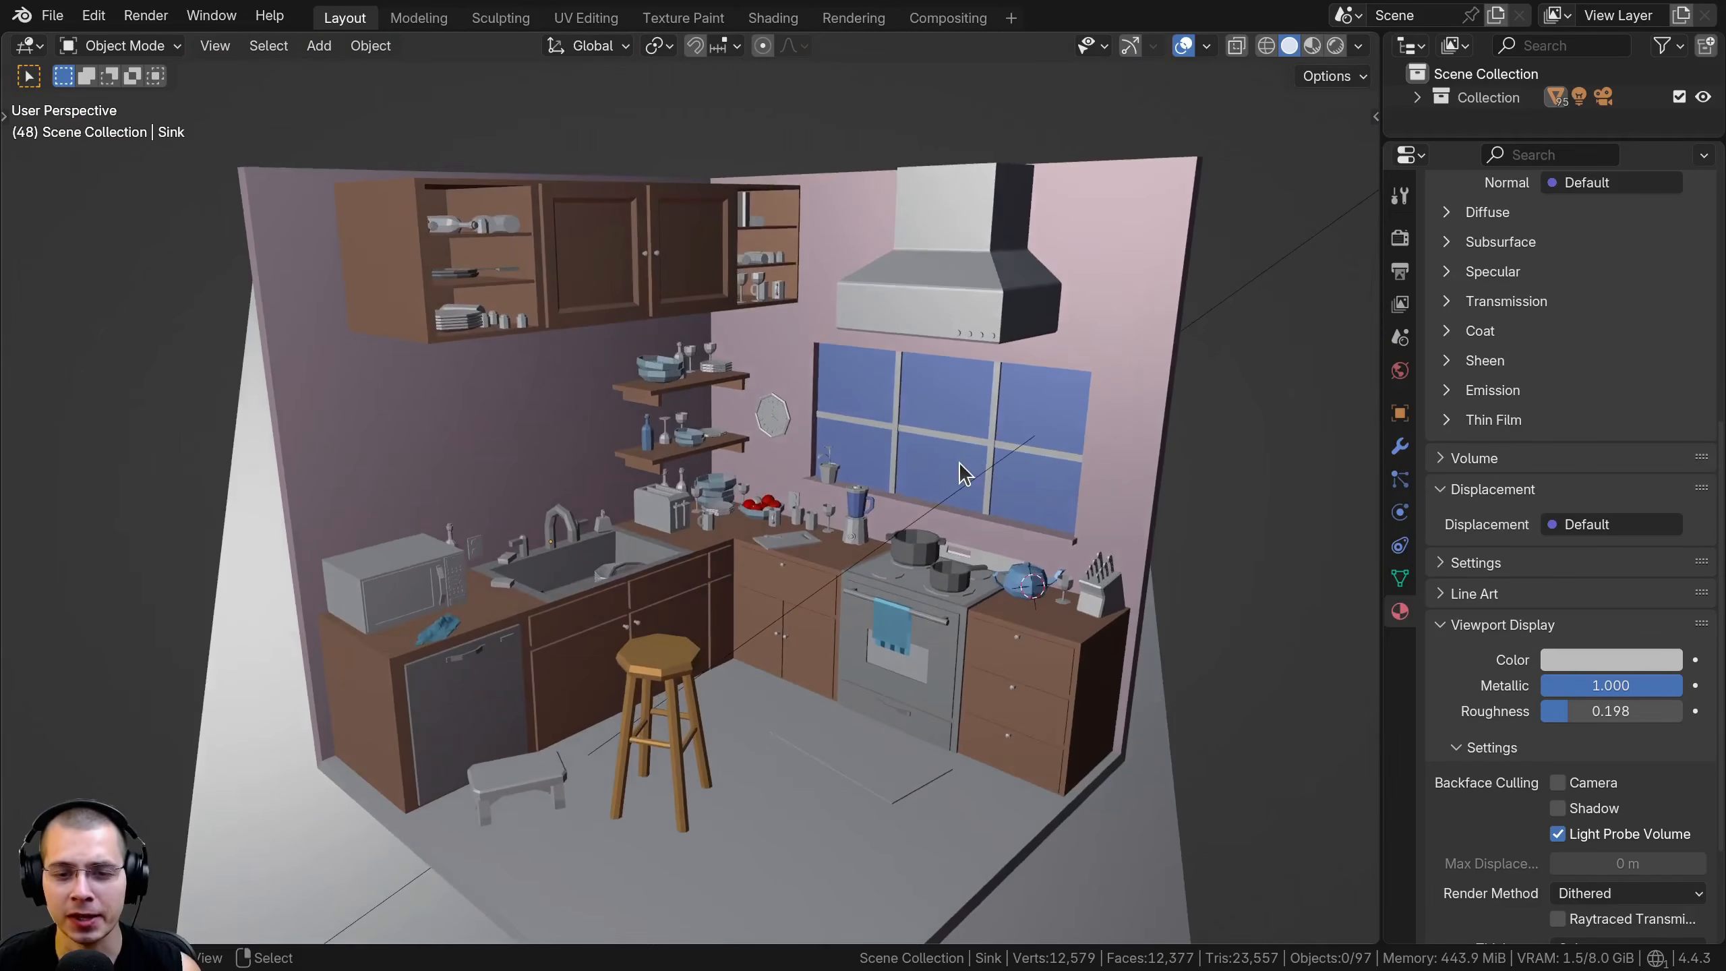
pyautogui.moveTo(1017, 389); pyautogui.dragTo(1027, 332, button='middle')
pyautogui.scroll(4, 974, 358)
pyautogui.scroll(-4, 1006, 367)
pyautogui.click(1130, 269)
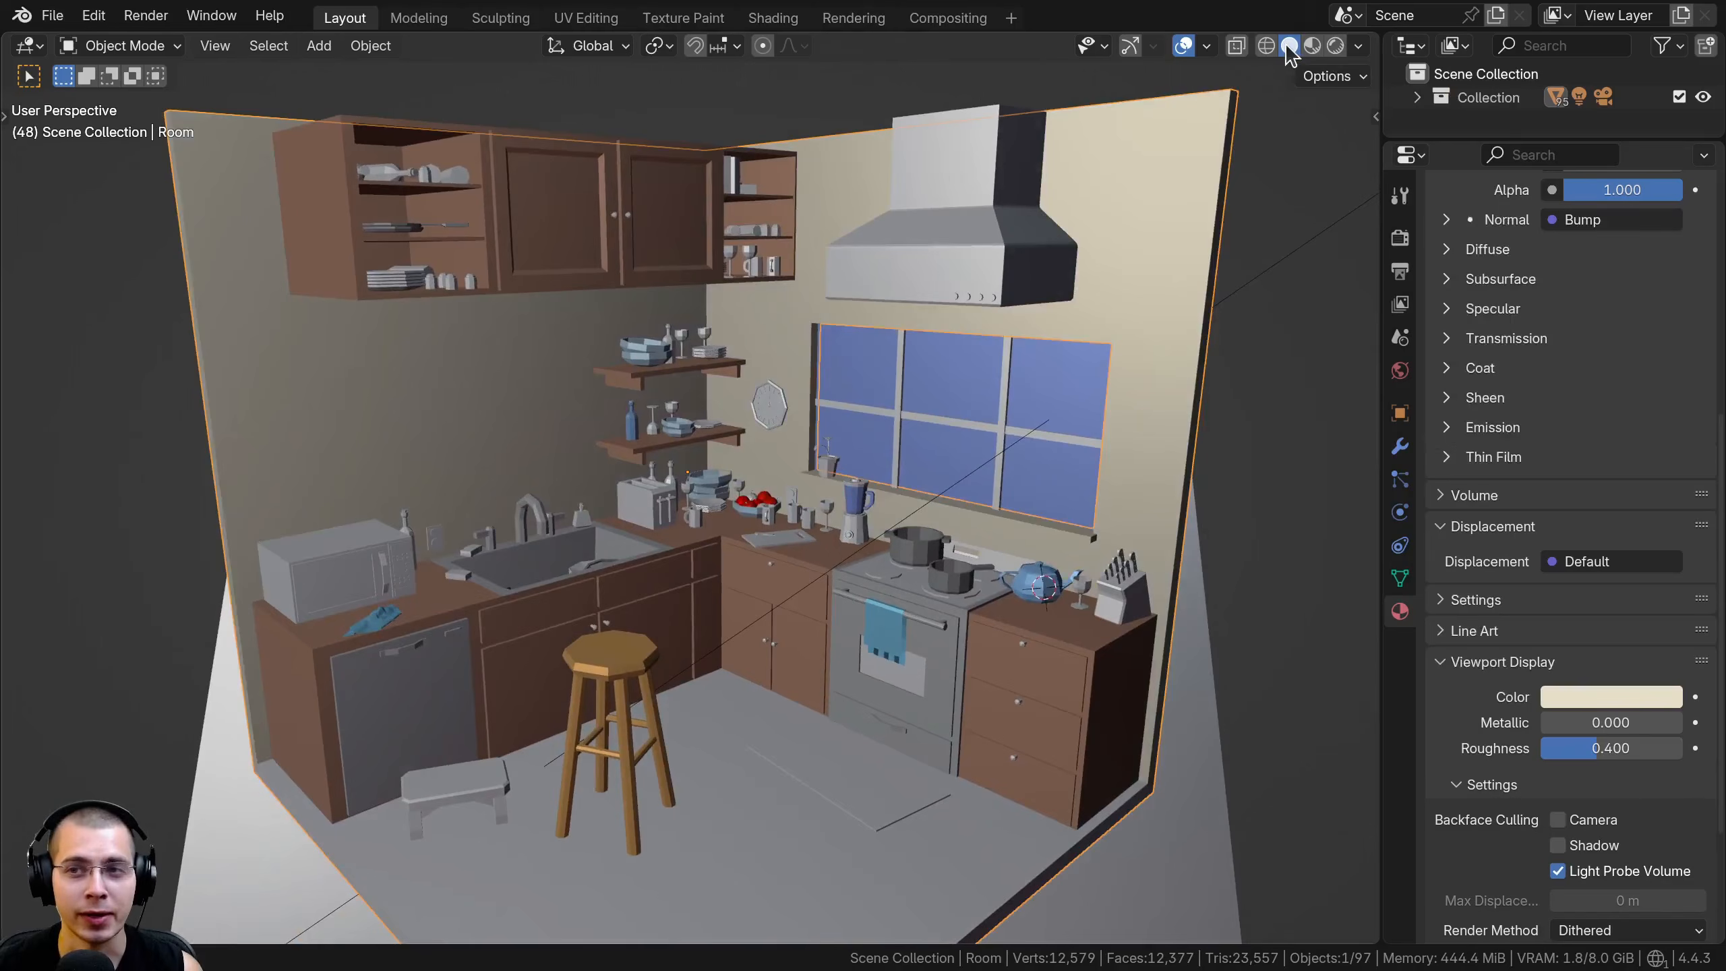
# Try the Object and Attribute colour types for the solid viewport shading
pyautogui.click(1359, 46)
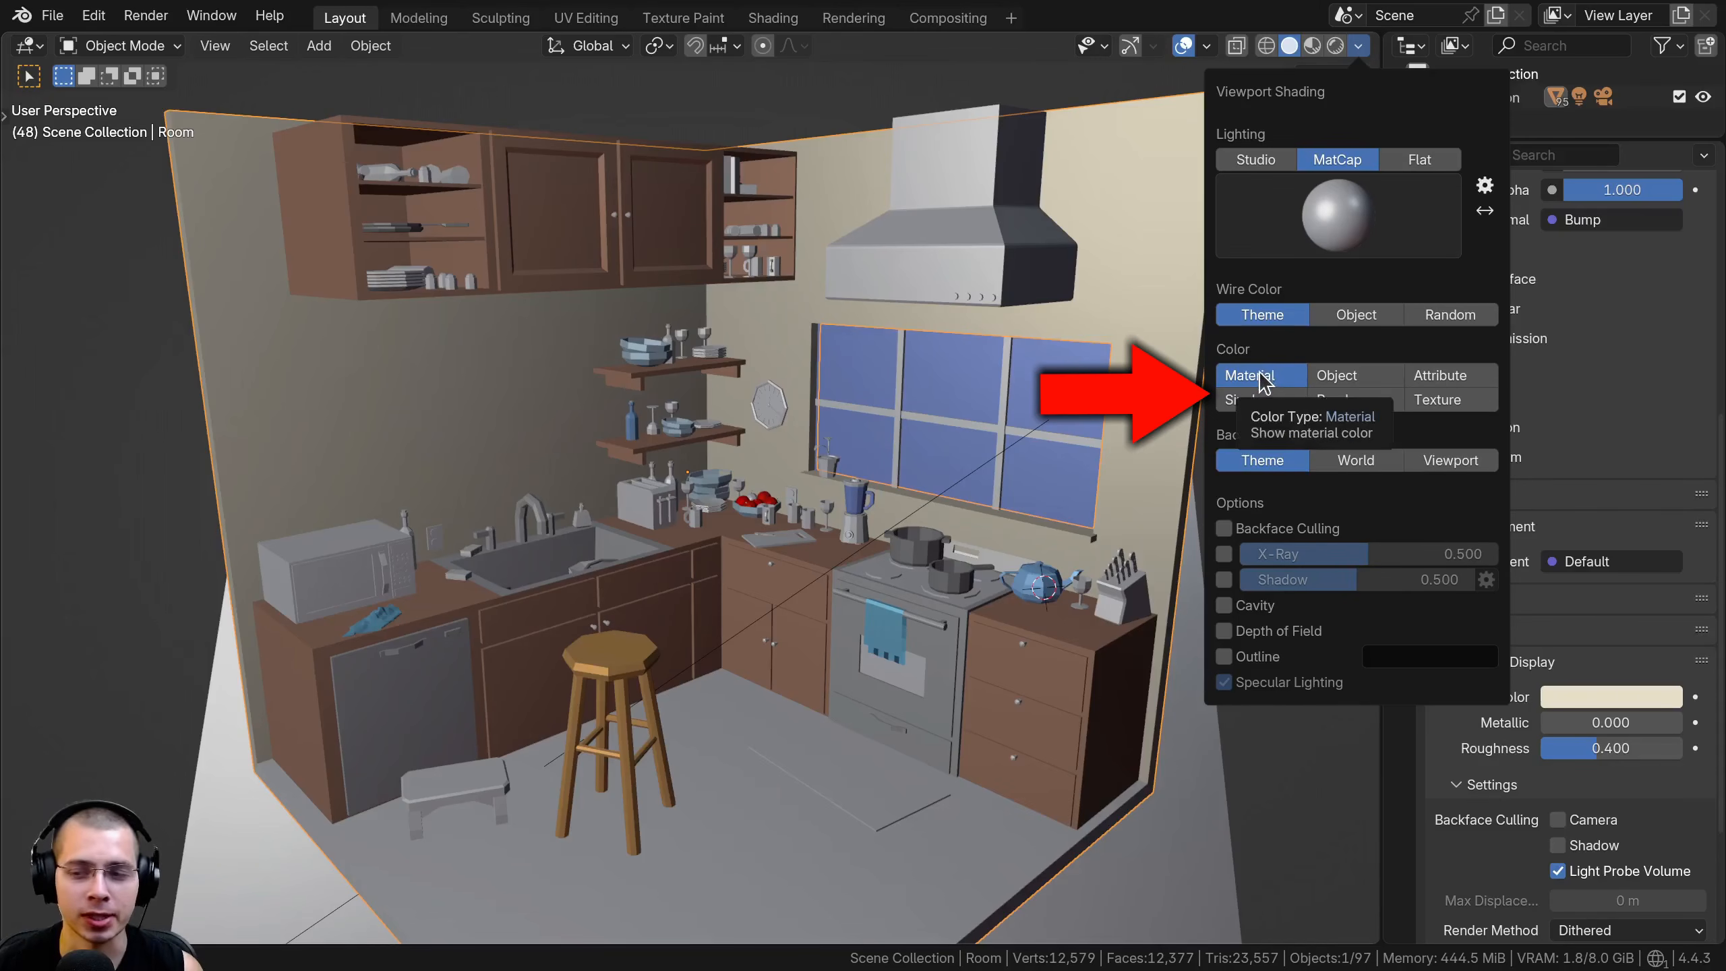
pyautogui.click(1373, 378)
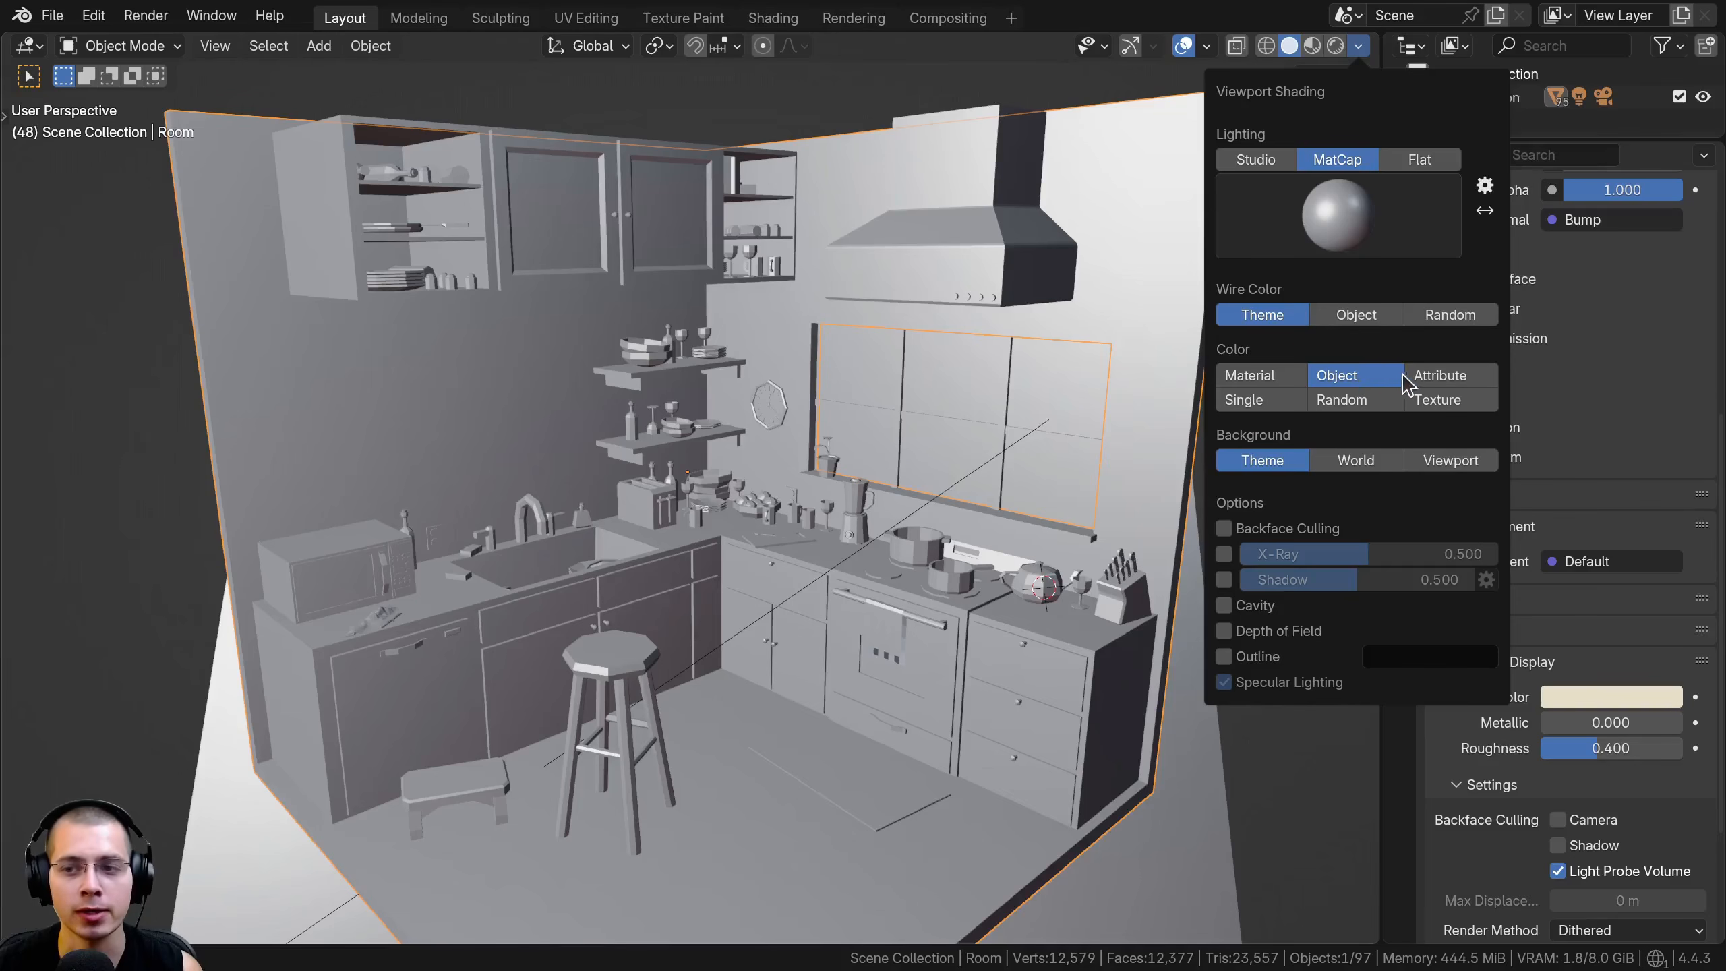
pyautogui.click(1447, 378)
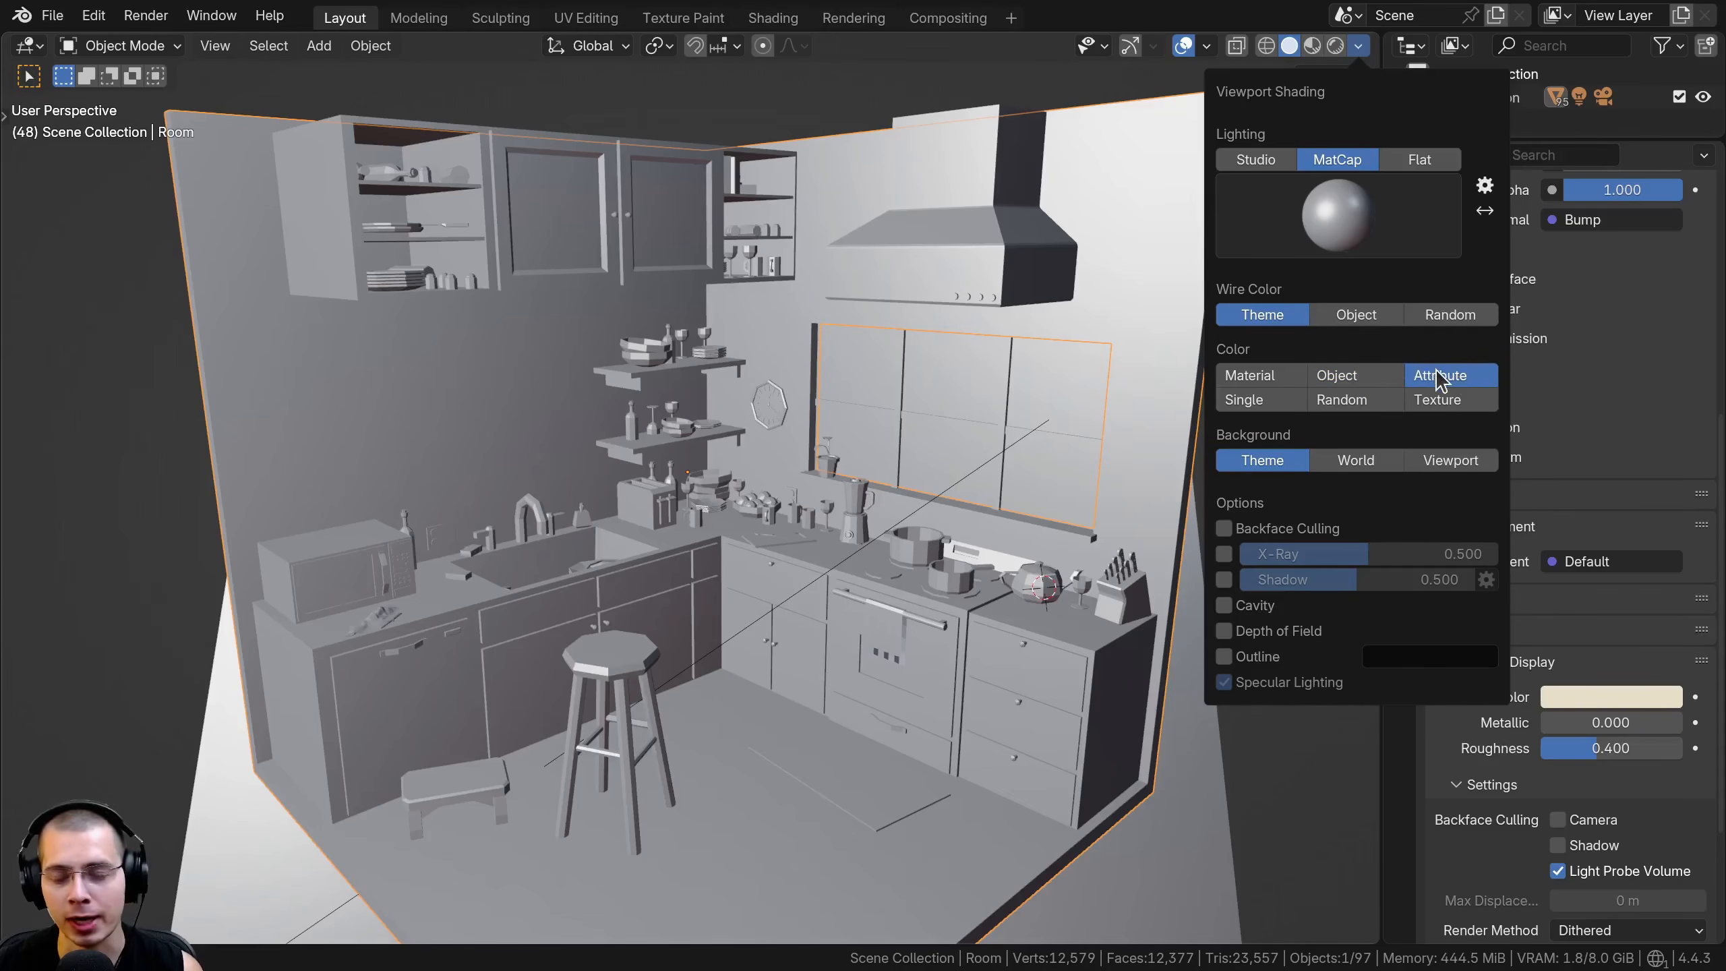
# Switch the viewport shading colour type to Single and set the single colour to white
pyautogui.click(1277, 403)
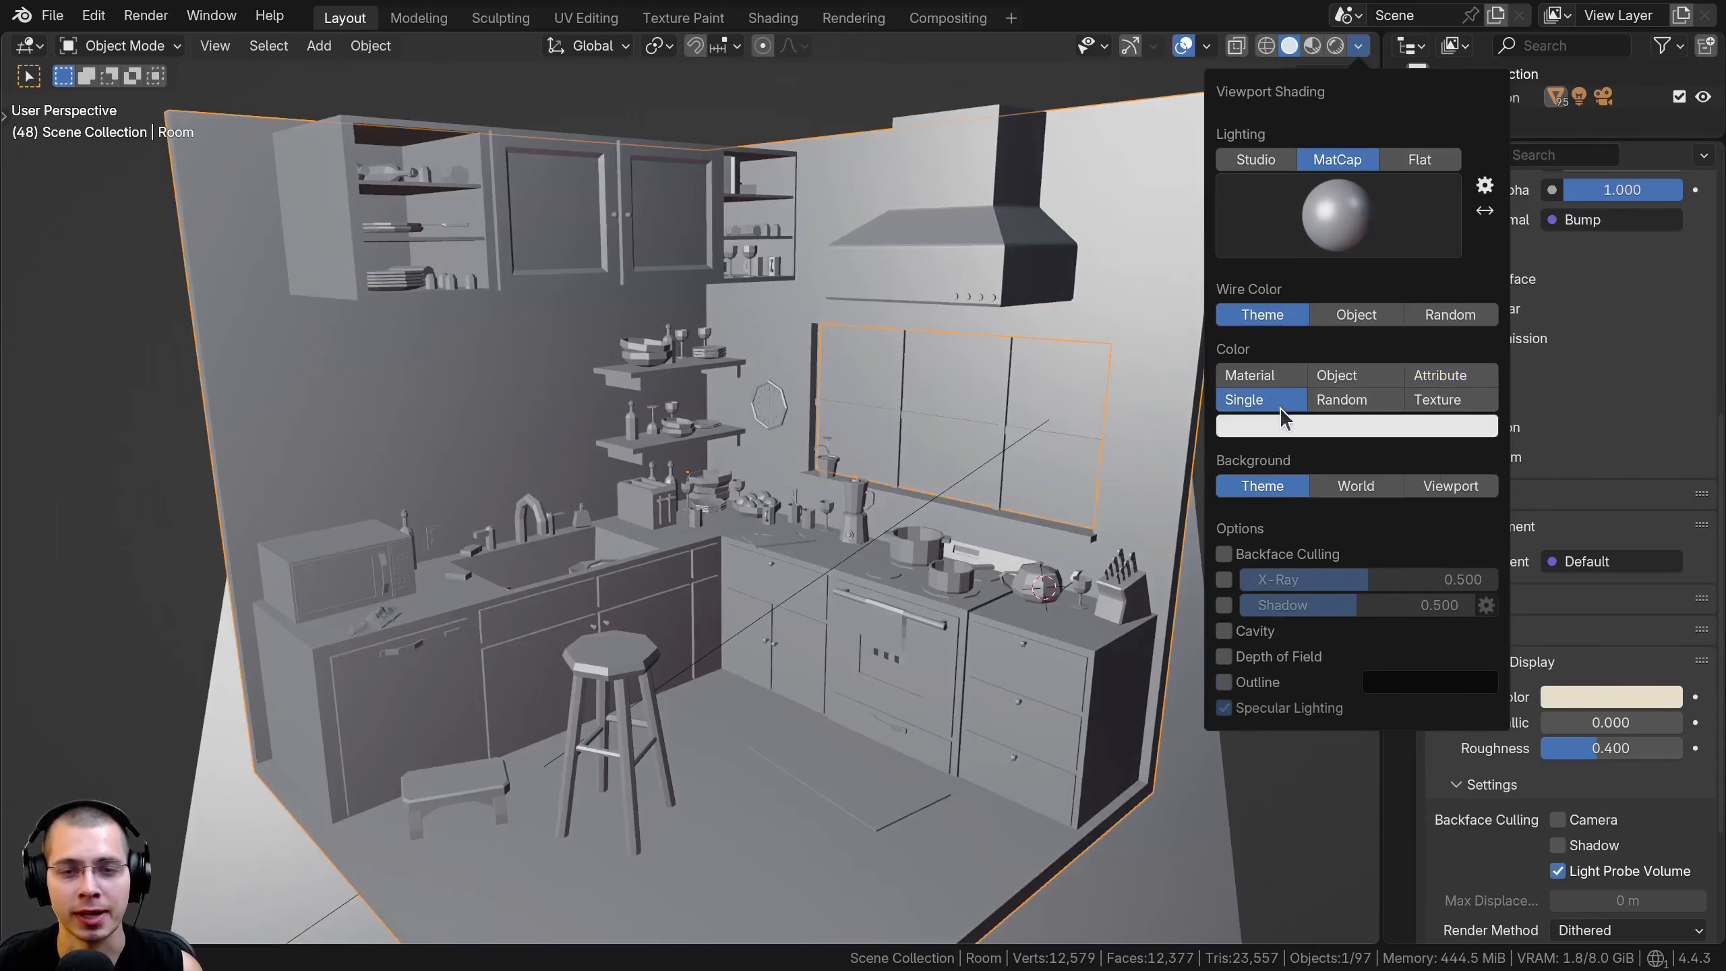
pyautogui.click(1293, 432)
pyautogui.moveTo(1478, 112); pyautogui.dragTo(1479, 56)
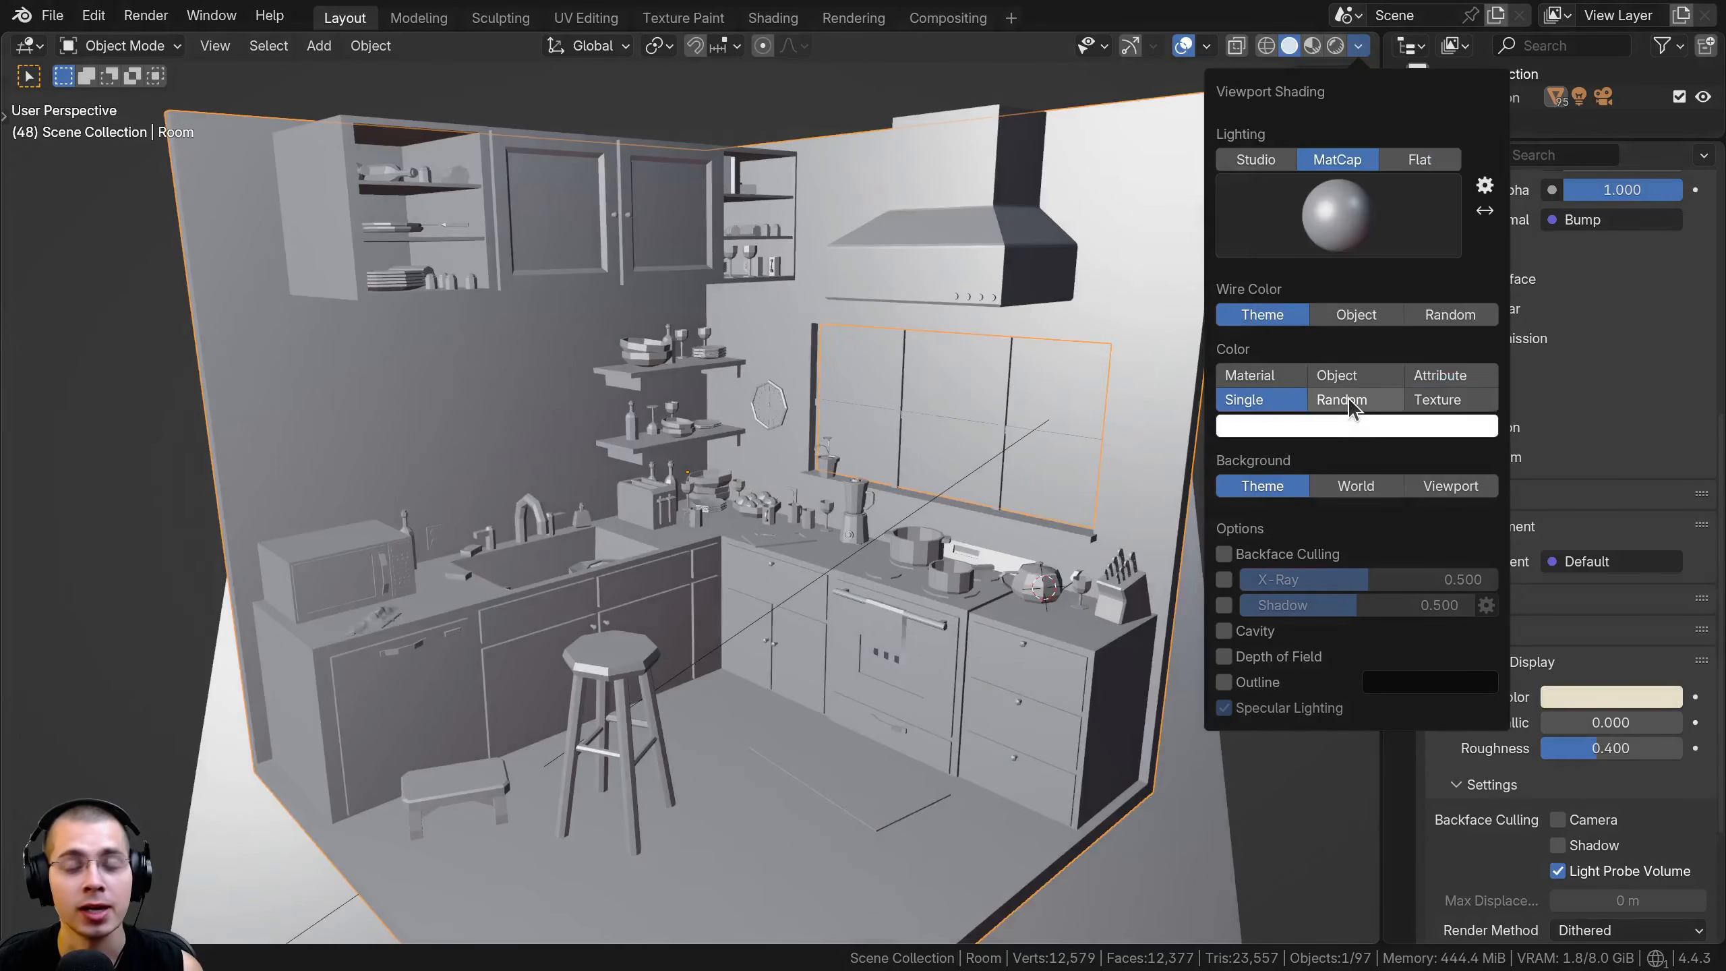
# Switch the viewport shading colour type to Random and inspect the colours of the cups, shelves and other kitchen objects
pyautogui.click(1353, 406)
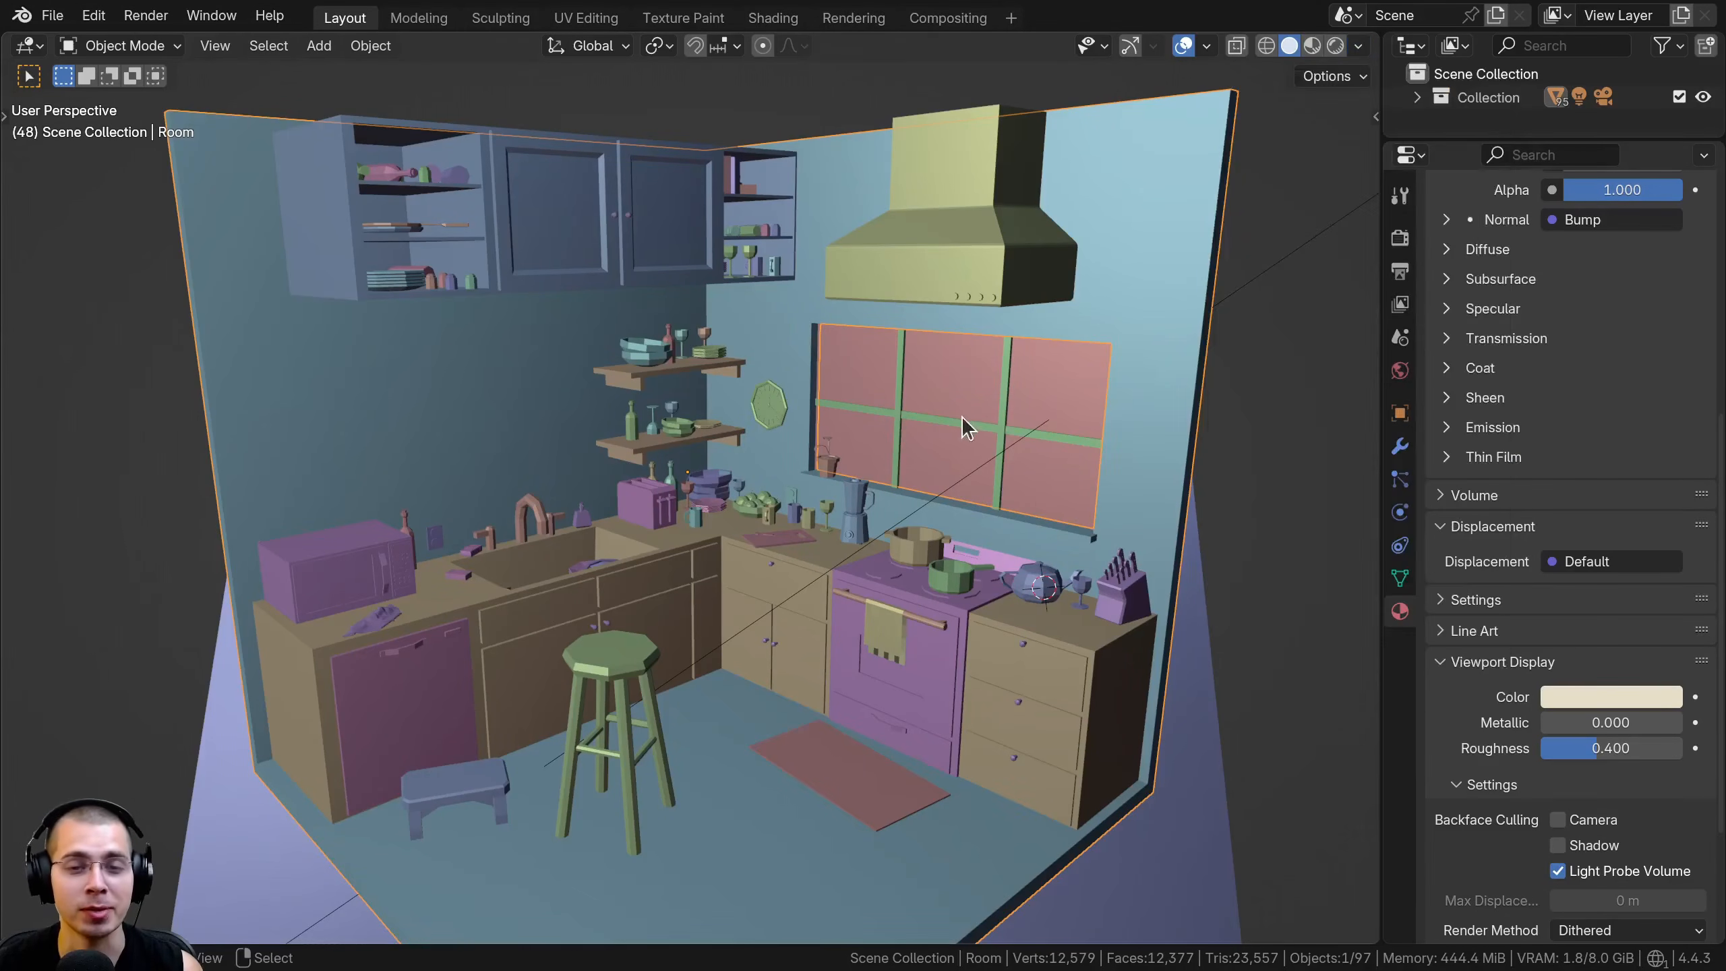
pyautogui.moveTo(774, 465)
pyautogui.mouseDown(button='middle')
pyautogui.moveTo(592, 520)
pyautogui.moveTo(737, 523)
pyautogui.mouseUp(button='middle')
pyautogui.scroll(4, 686, 401)
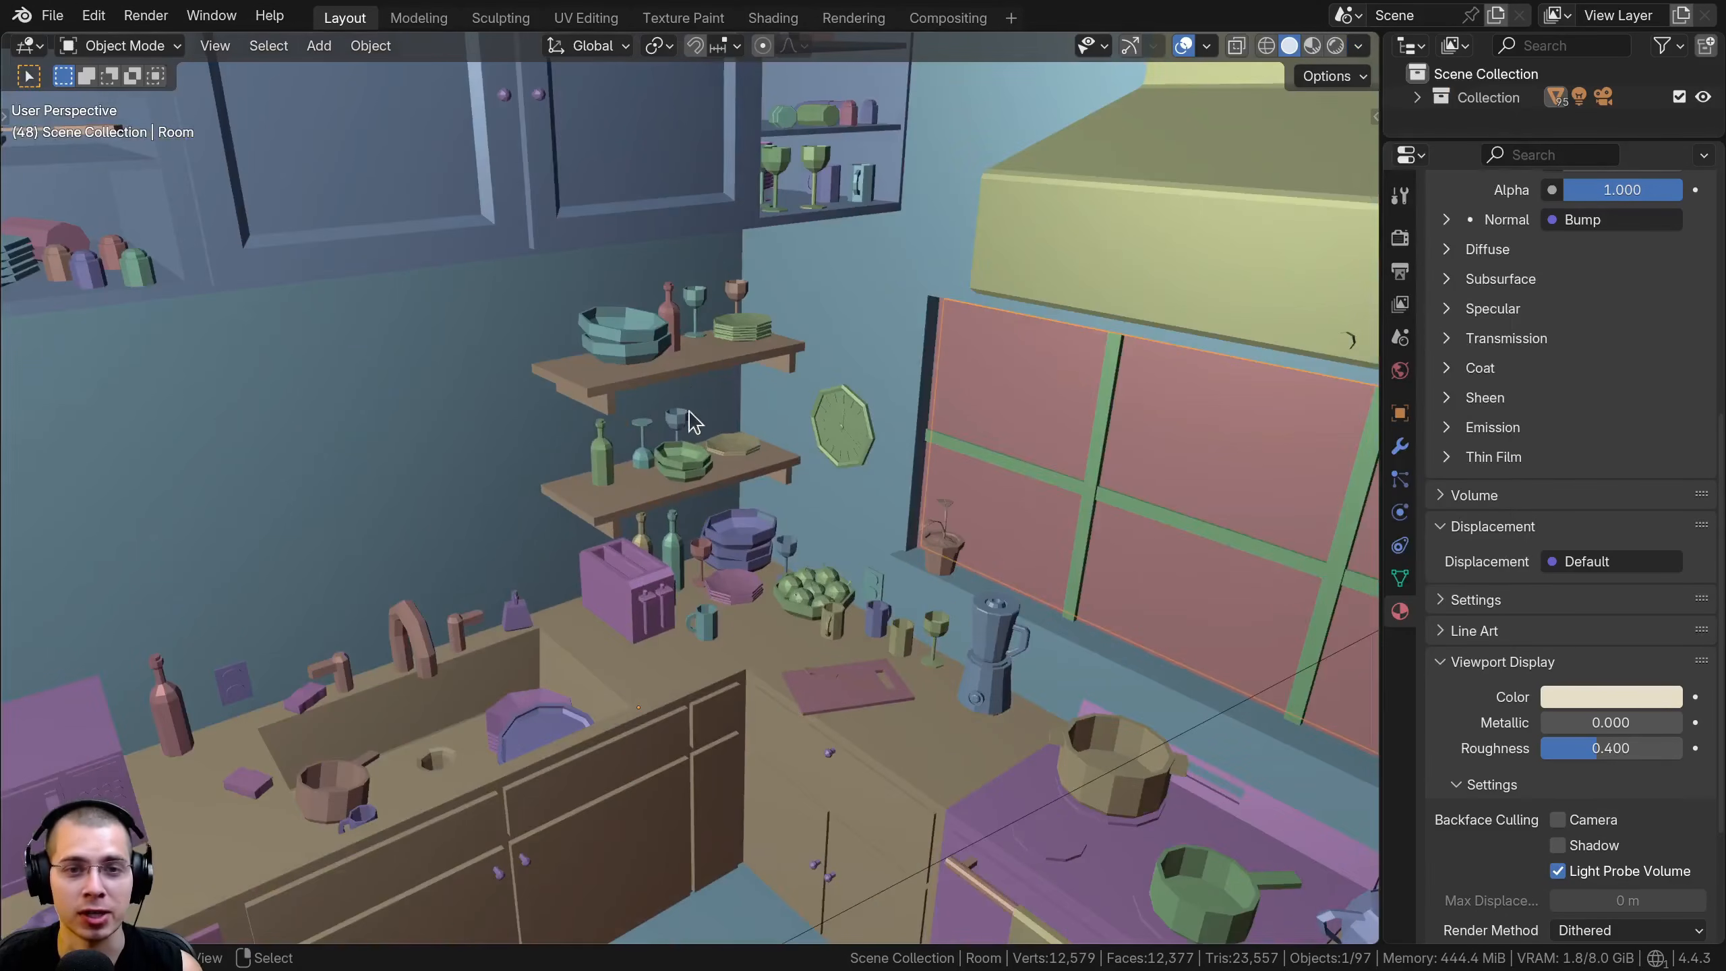
pyautogui.keyDown('shift'); pyautogui.moveTo(687, 384); pyautogui.dragTo(622, 653, button='middle'); pyautogui.keyUp('shift')
pyautogui.moveTo(738, 578); pyautogui.dragTo(706, 564, button='middle')
pyautogui.scroll(4, 707, 563)
pyautogui.click(732, 447)
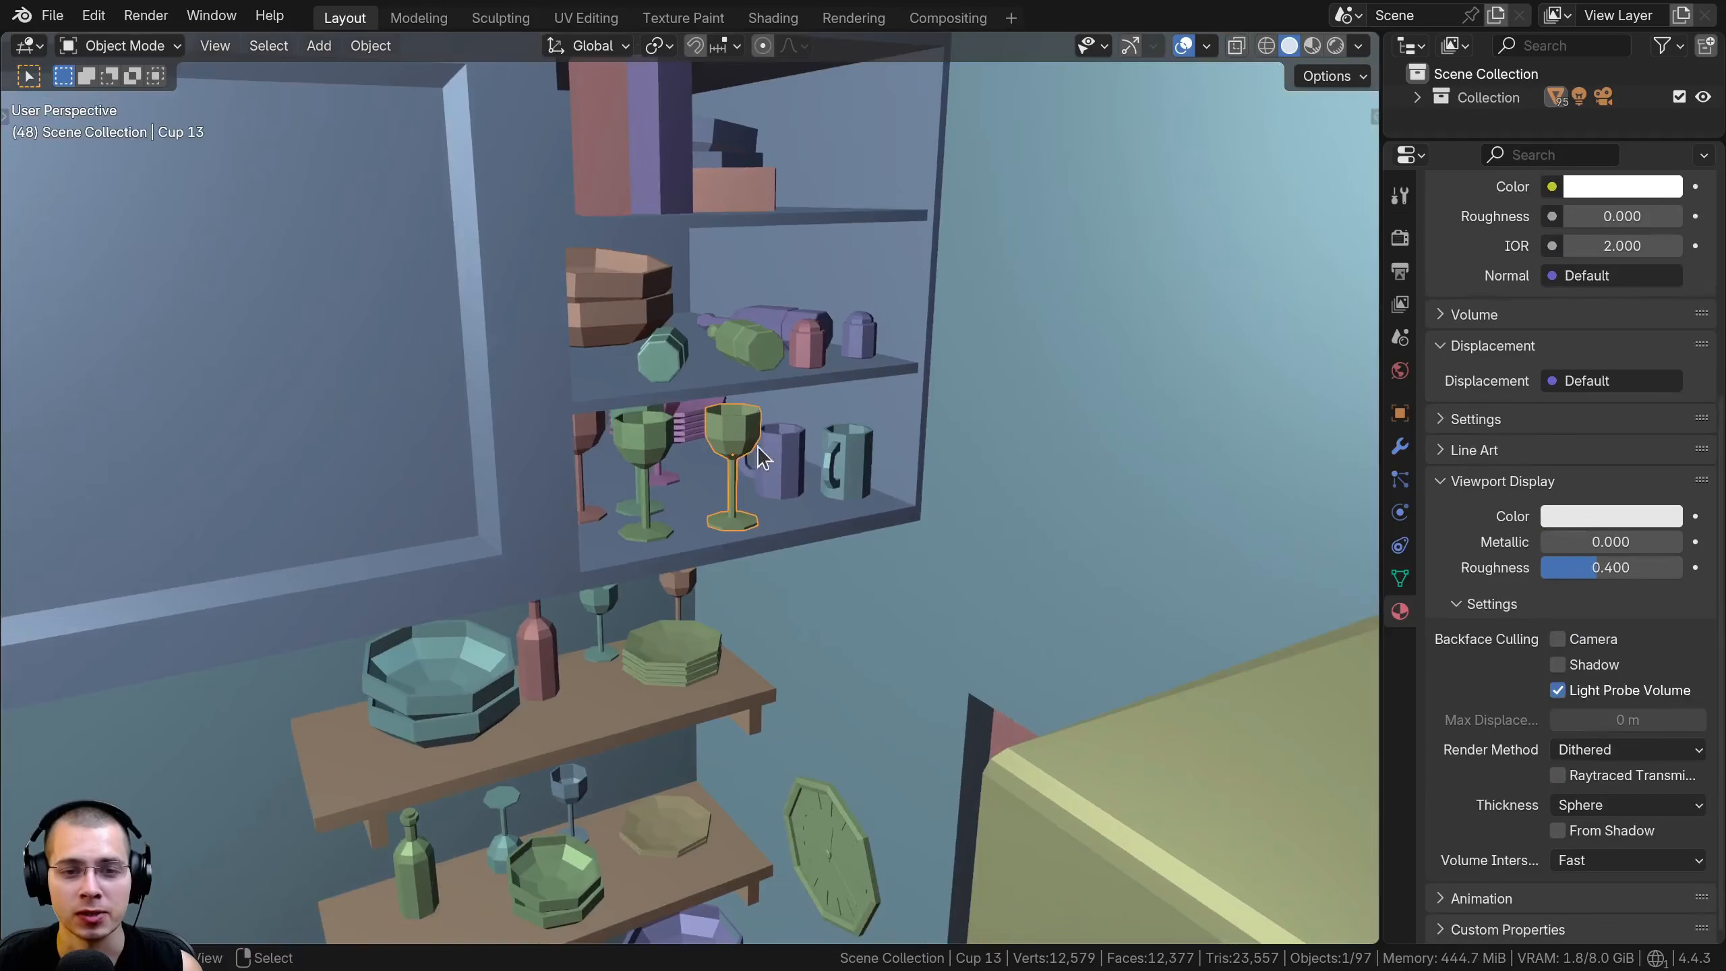
pyautogui.click(780, 450)
pyautogui.click(841, 462)
pyautogui.scroll(-3, 784, 664)
pyautogui.moveTo(788, 842)
pyautogui.keyDown('shift'); pyautogui.mouseDown(button='middle')
pyautogui.moveTo(781, 469)
pyautogui.moveTo(897, 523)
pyautogui.moveTo(691, 482)
pyautogui.moveTo(547, 527)
pyautogui.moveTo(448, 530)
pyautogui.mouseUp(button='middle'); pyautogui.keyUp('shift')
pyautogui.scroll(-3, 784, 664)
pyautogui.scroll(-2, 781, 469)
pyautogui.scroll(2, 690, 482)
# Set the viewport shading colour type to Texture and view the kitchen from above
pyautogui.click(1358, 48)
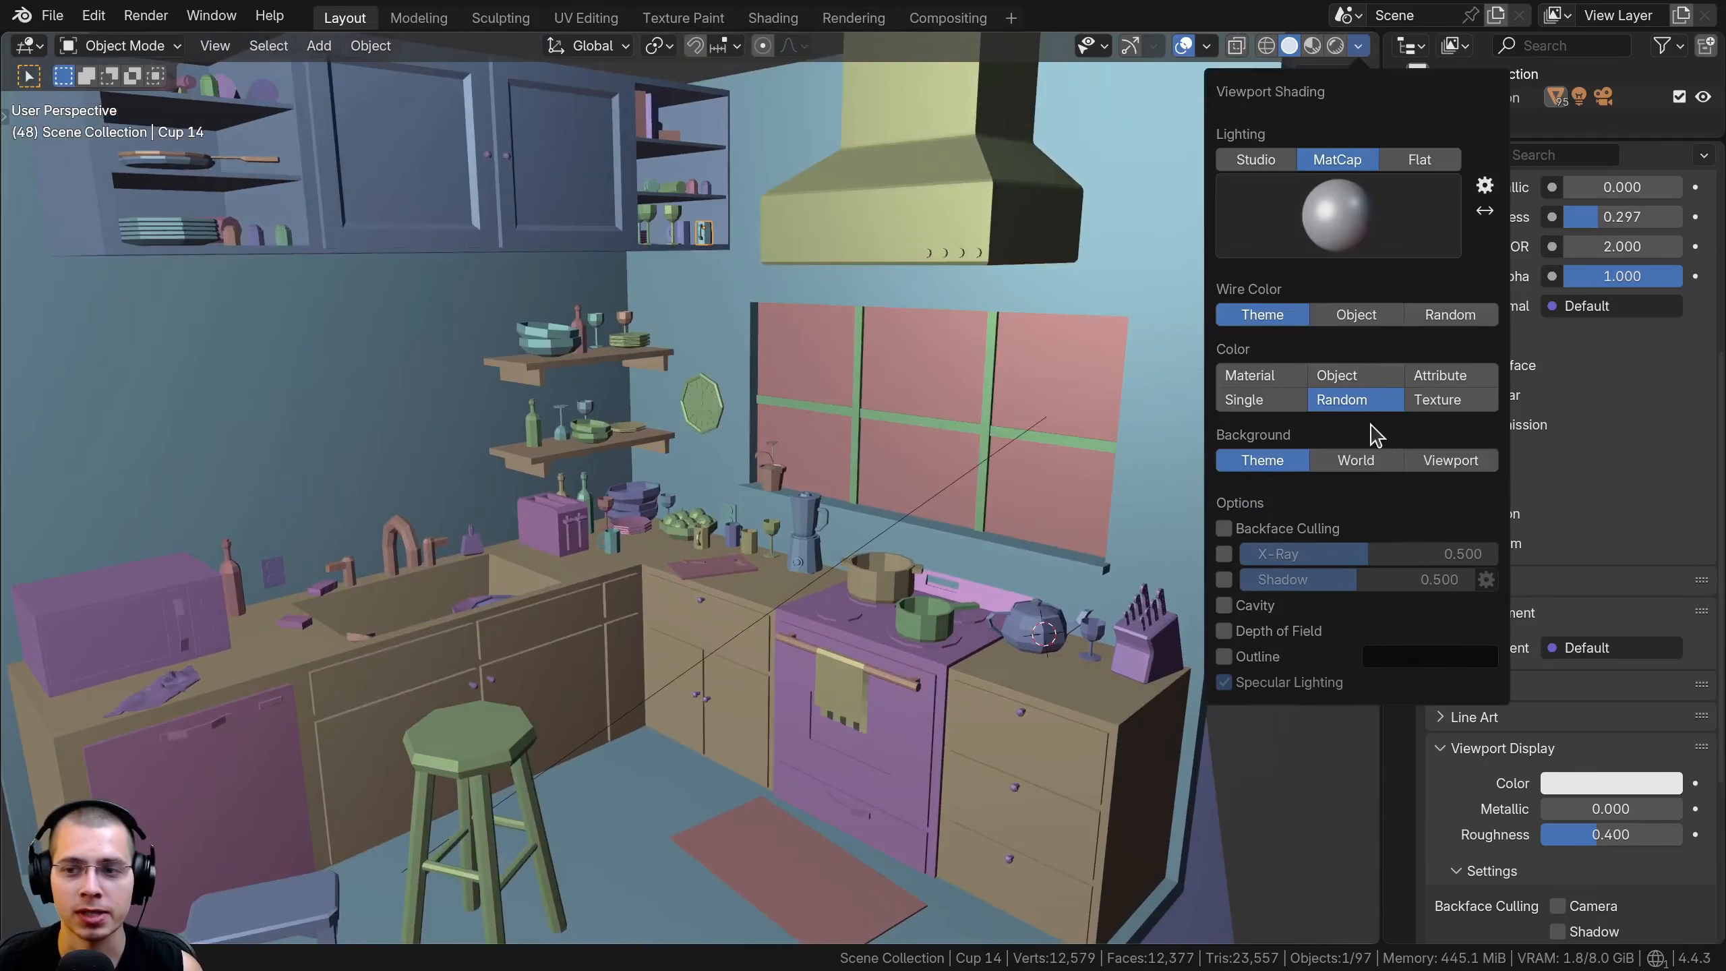
pyautogui.click(1437, 401)
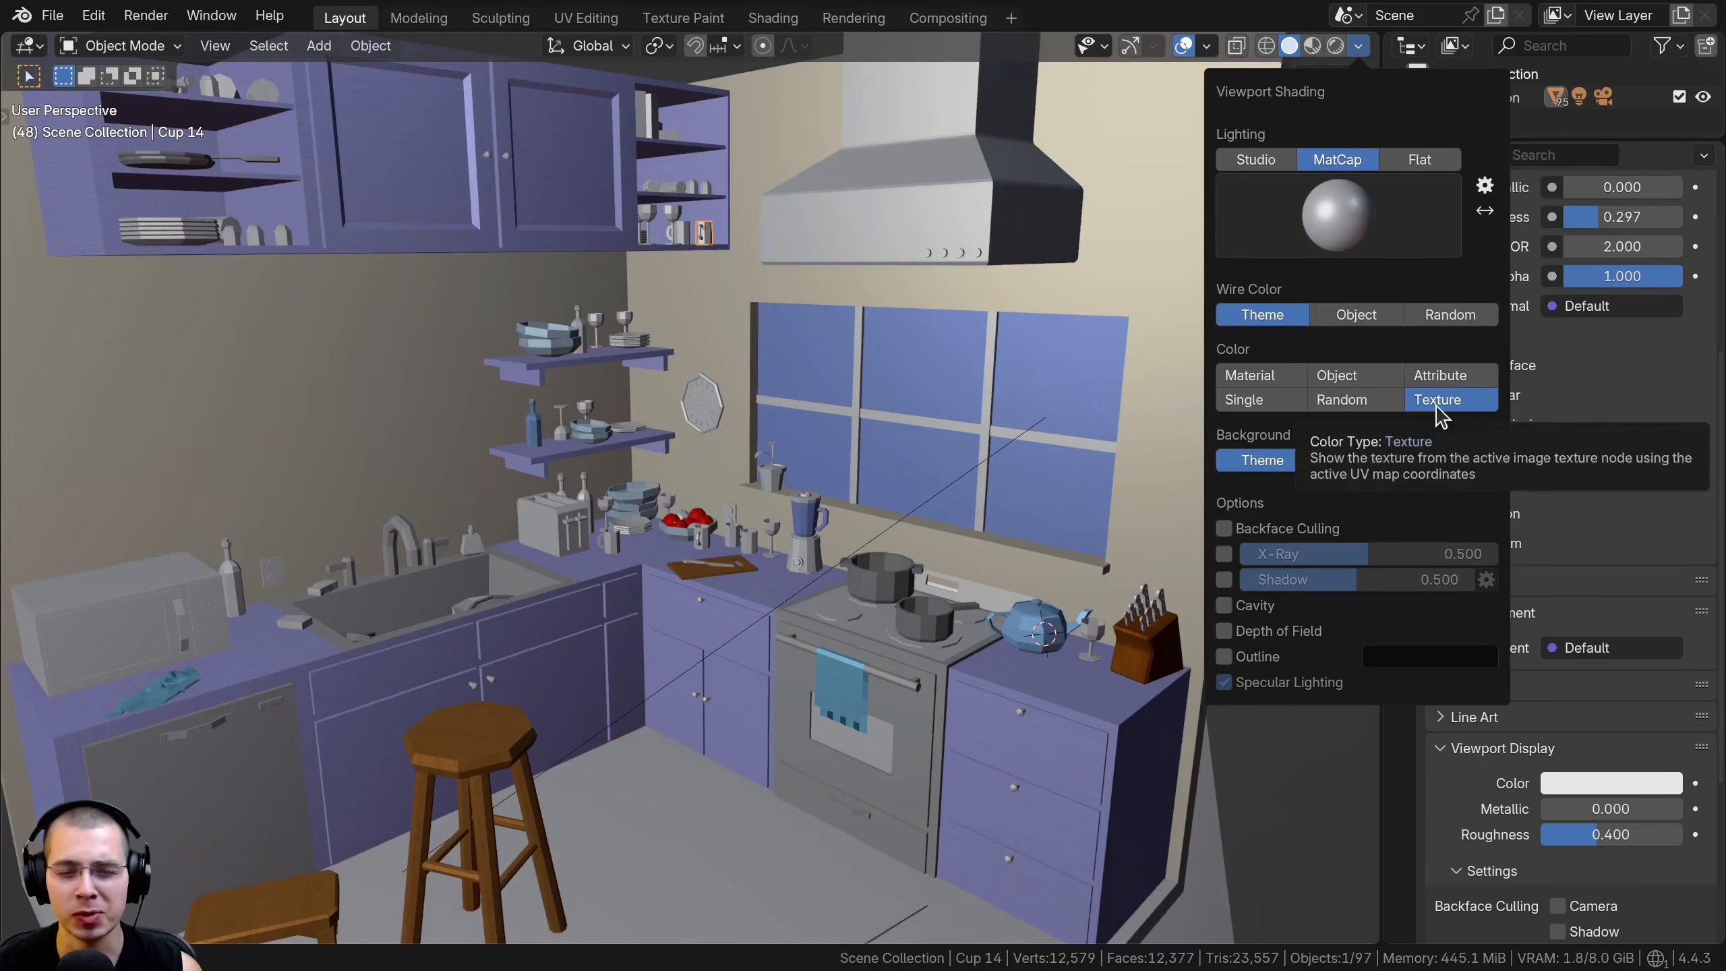
pyautogui.moveTo(808, 446)
pyautogui.mouseDown(button='middle')
pyautogui.moveTo(589, 618)
pyautogui.moveTo(766, 532)
pyautogui.moveTo(741, 467)
pyautogui.mouseUp(button='middle')
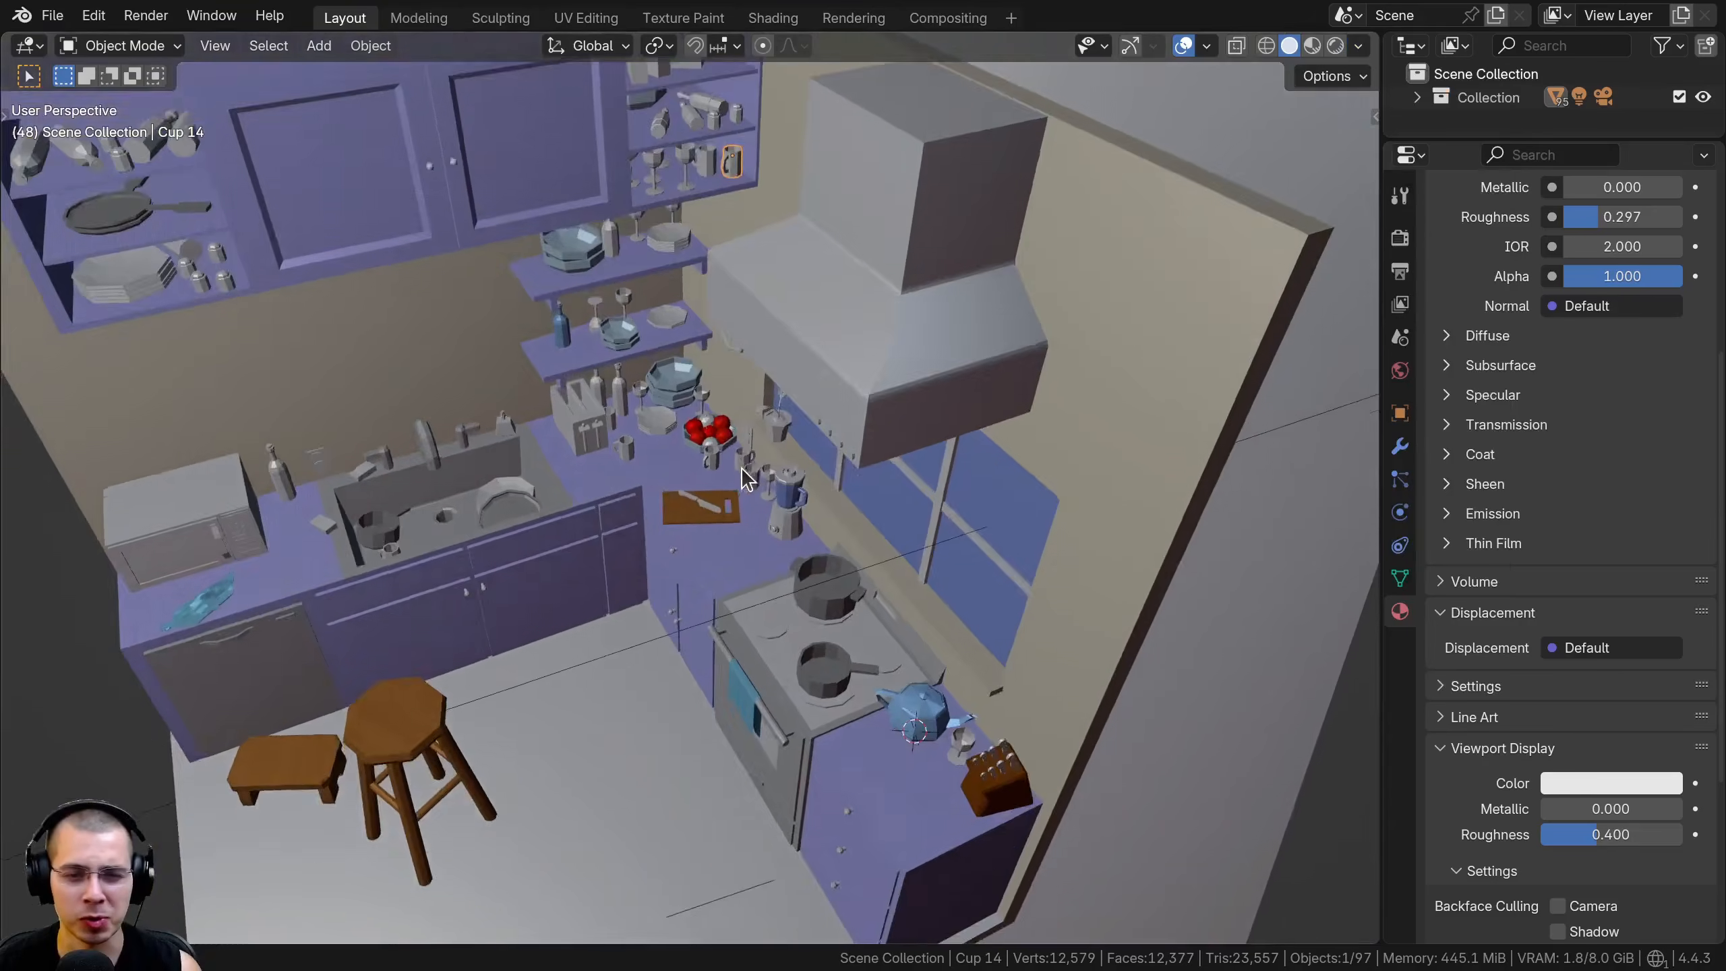
# Select the cutting board beside the fruit bowl and inspect its wood texture up close
pyautogui.scroll(8, 819, 523)
pyautogui.scroll(2, 819, 523)
pyautogui.moveTo(818, 523); pyautogui.dragTo(781, 328, button='middle')
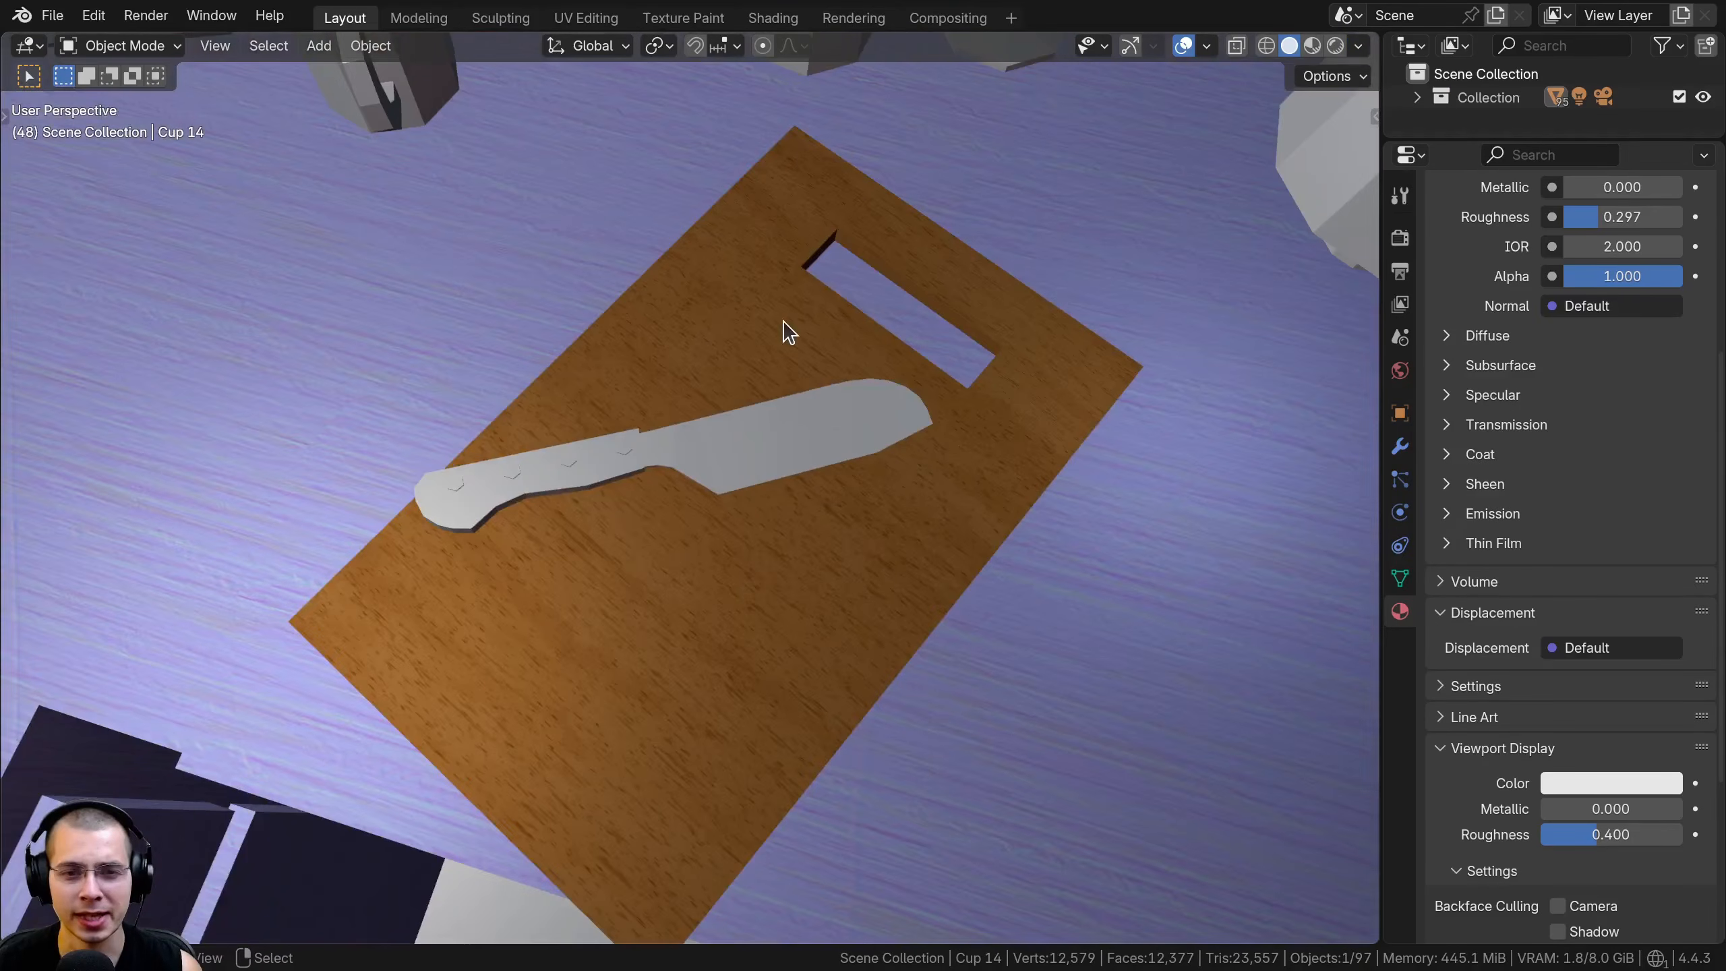
pyautogui.click(782, 328)
pyautogui.scroll(-4, 527, 647)
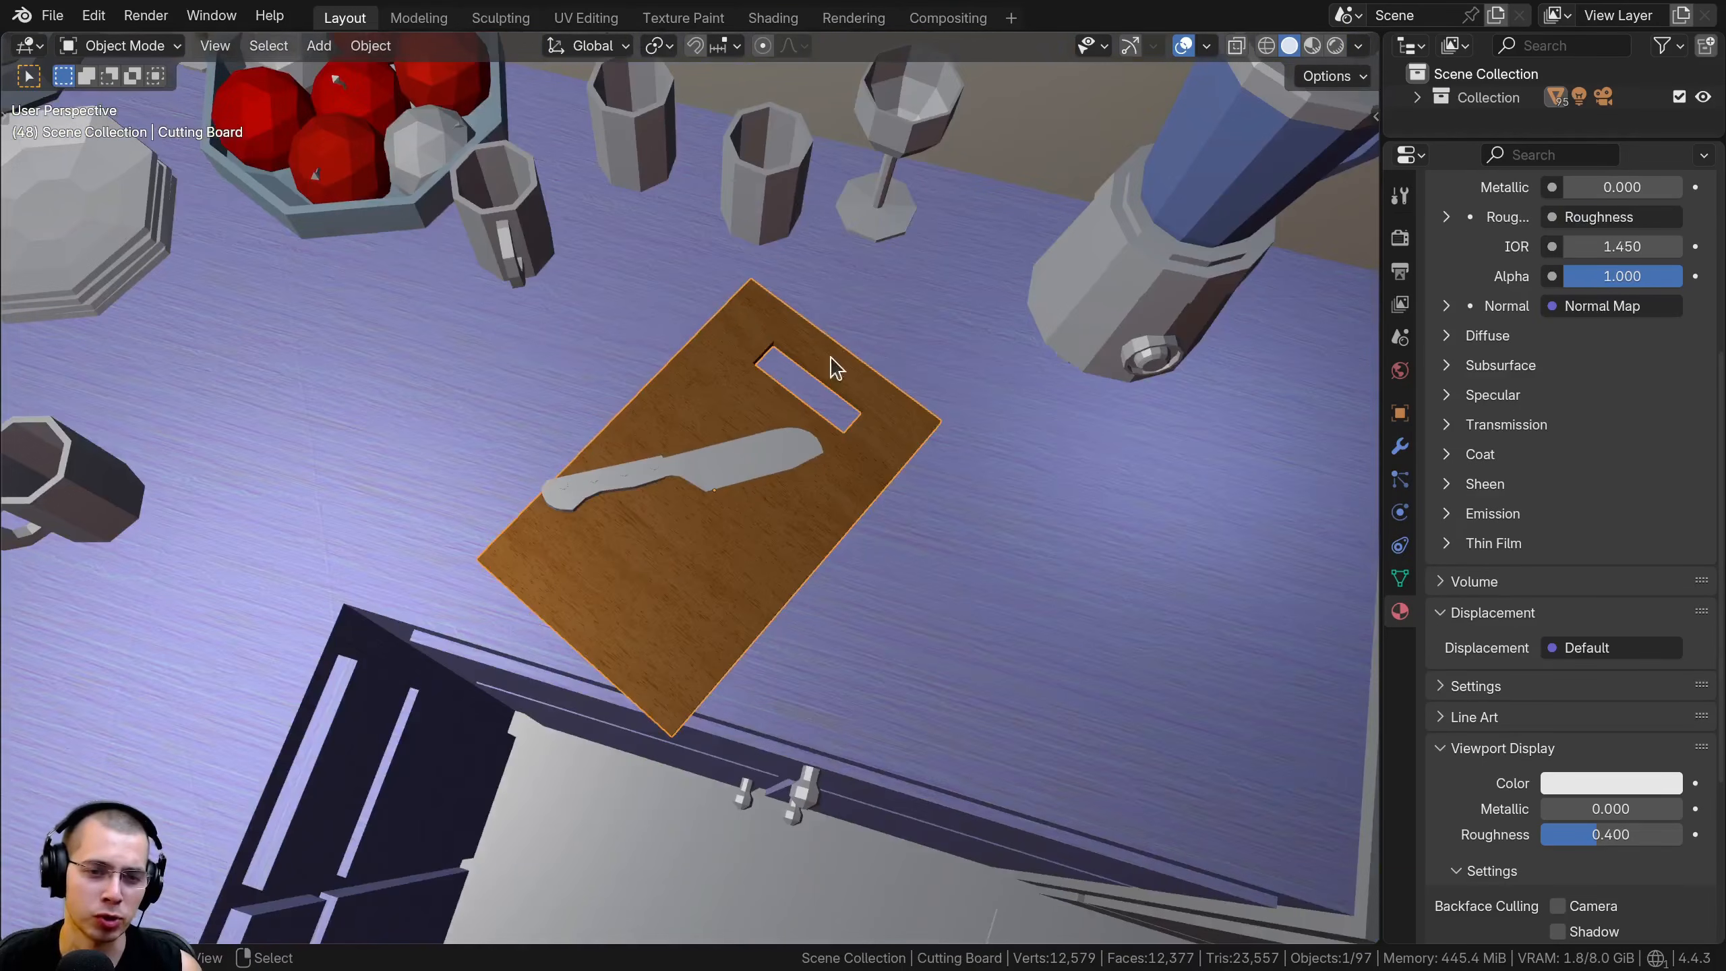
# Select the counter top and examine its wood grain texture and that of the cabinet fronts below
pyautogui.moveTo(581, 430); pyautogui.dragTo(685, 541, button='middle')
pyautogui.scroll(4, 686, 551)
pyautogui.click(633, 345)
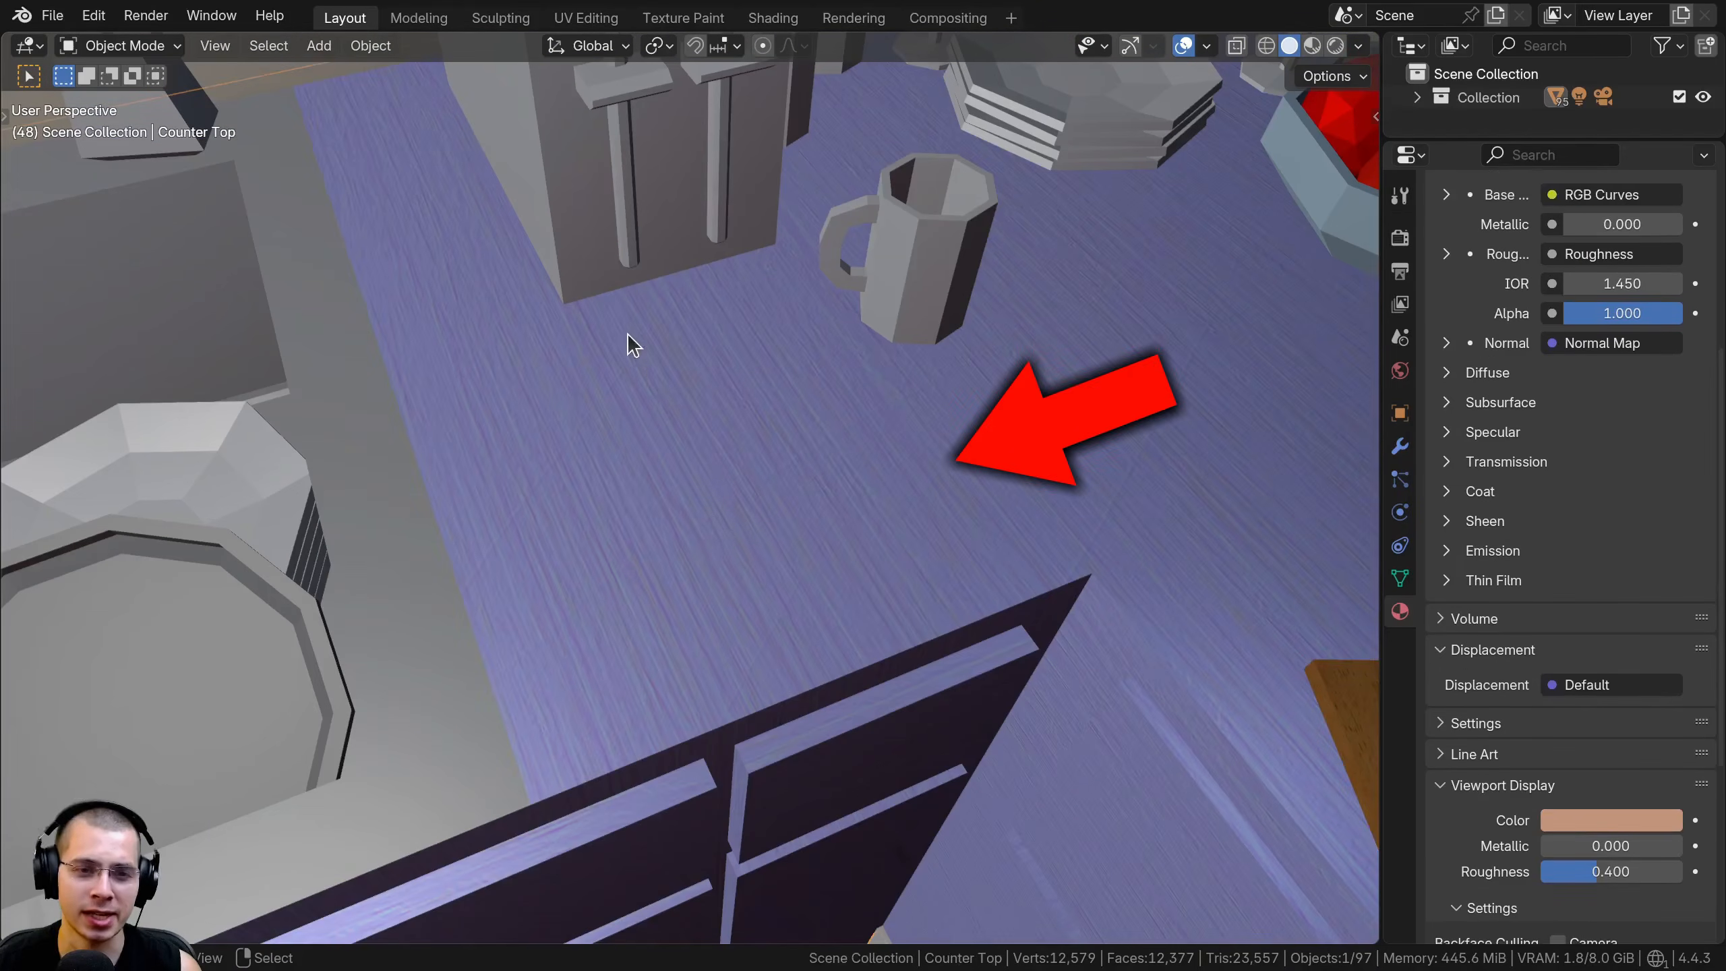
pyautogui.moveTo(831, 551); pyautogui.dragTo(613, 378, button='middle')
pyautogui.scroll(-5, 578, 477)
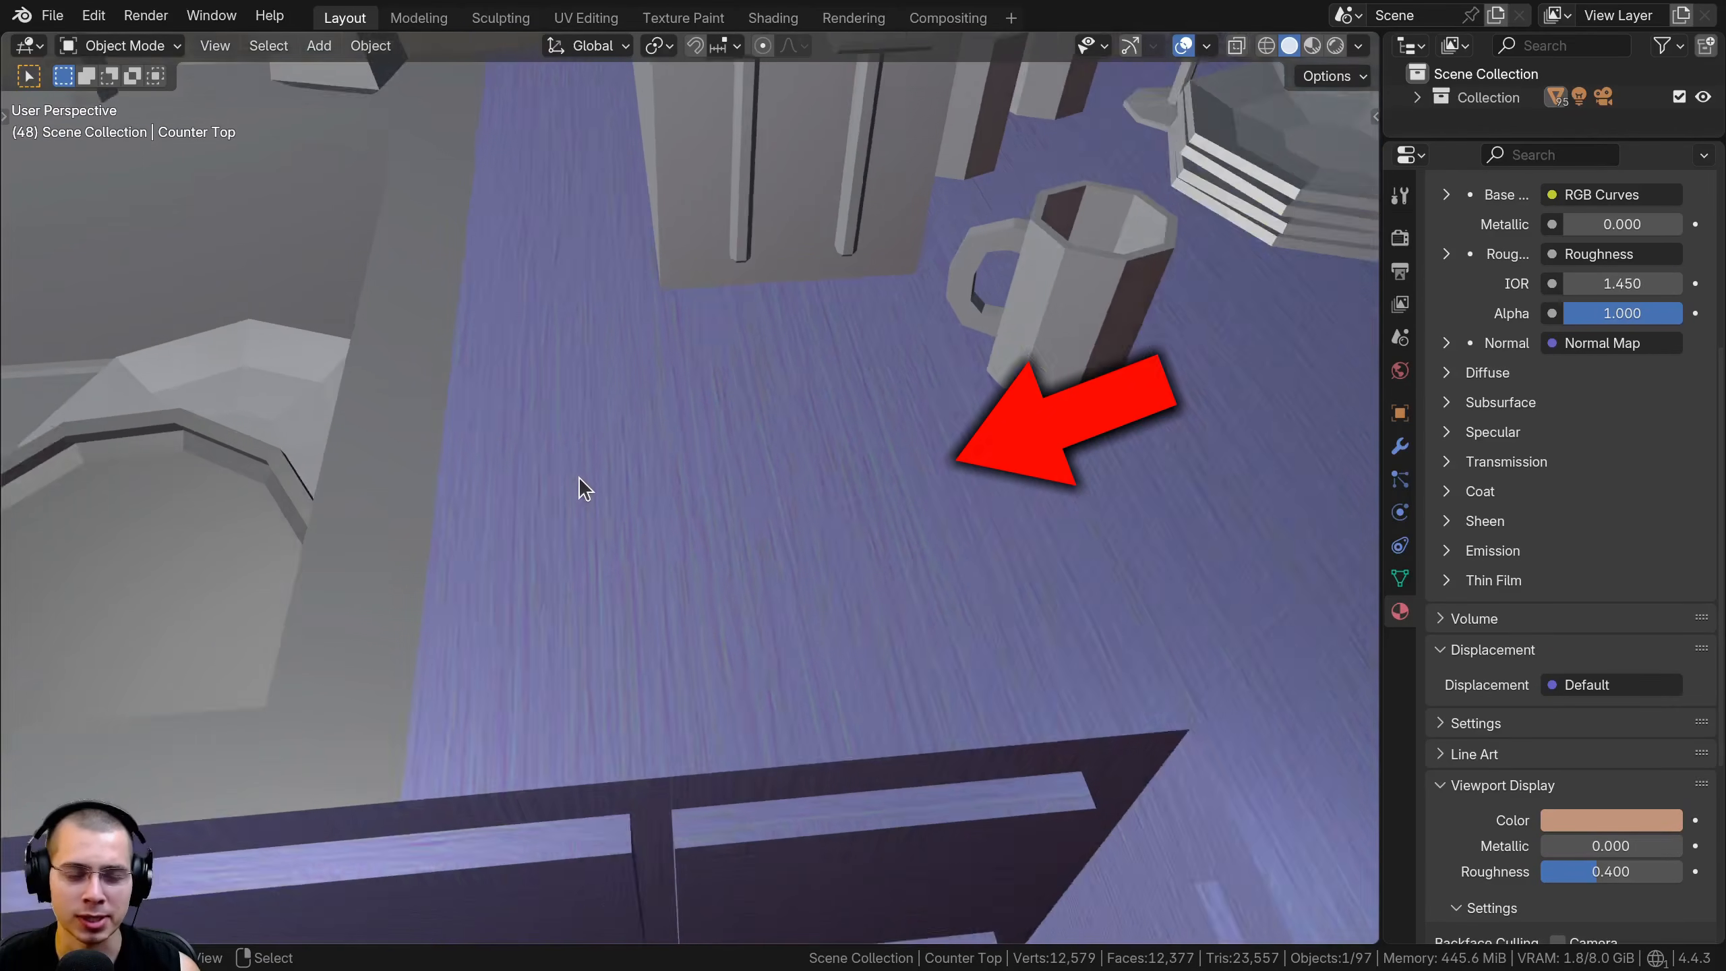
pyautogui.scroll(-3, 774, 512)
pyautogui.moveTo(706, 619); pyautogui.dragTo(858, 513, button='middle')
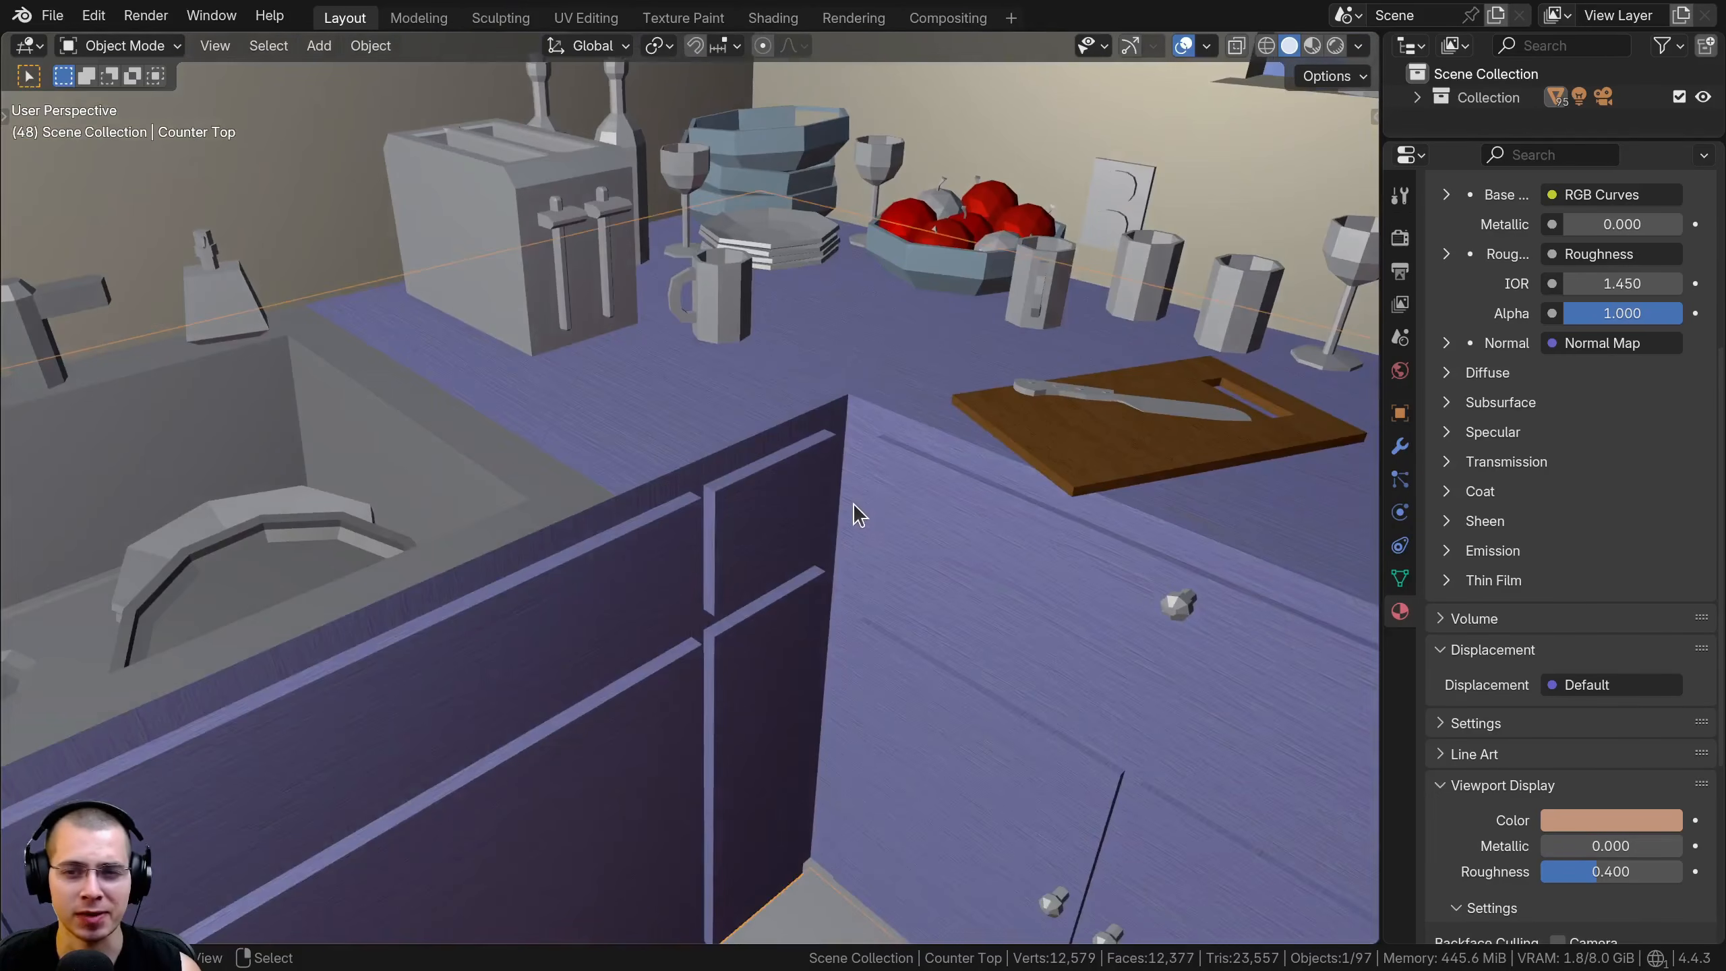
# Switch the viewport shading colour type to Random, deselect the counter top and view the whole kitchen
pyautogui.scroll(-5, 1107, 379)
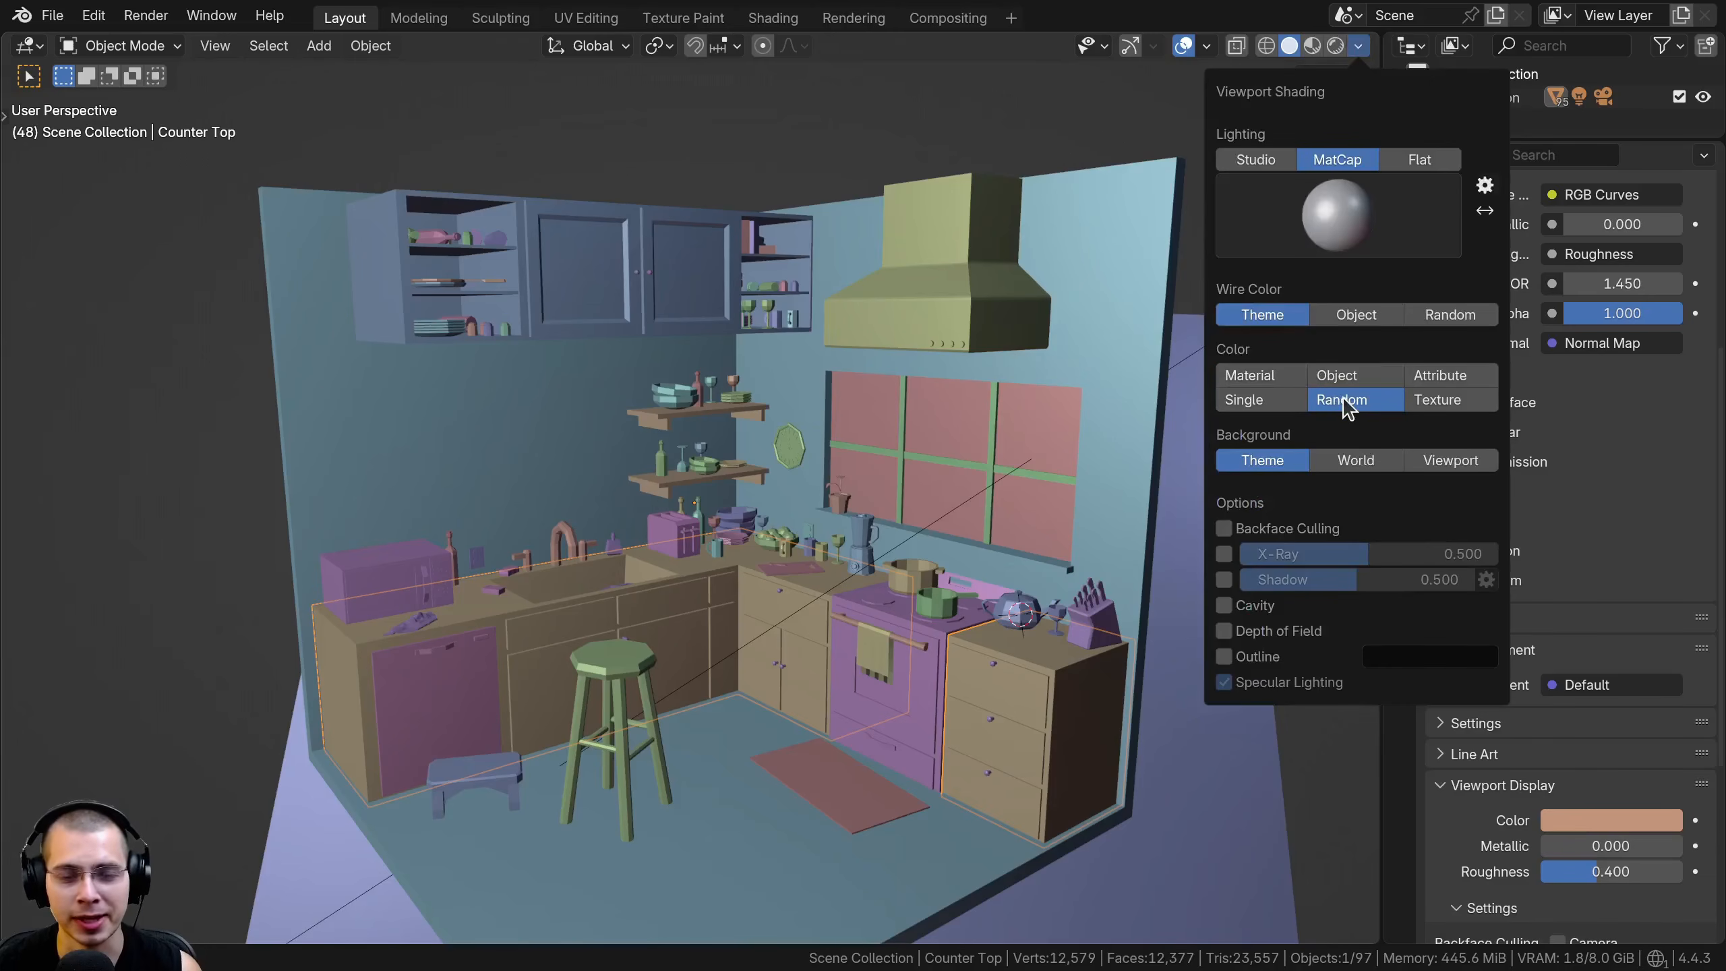
pyautogui.moveTo(693, 258); pyautogui.dragTo(717, 540, button='middle')
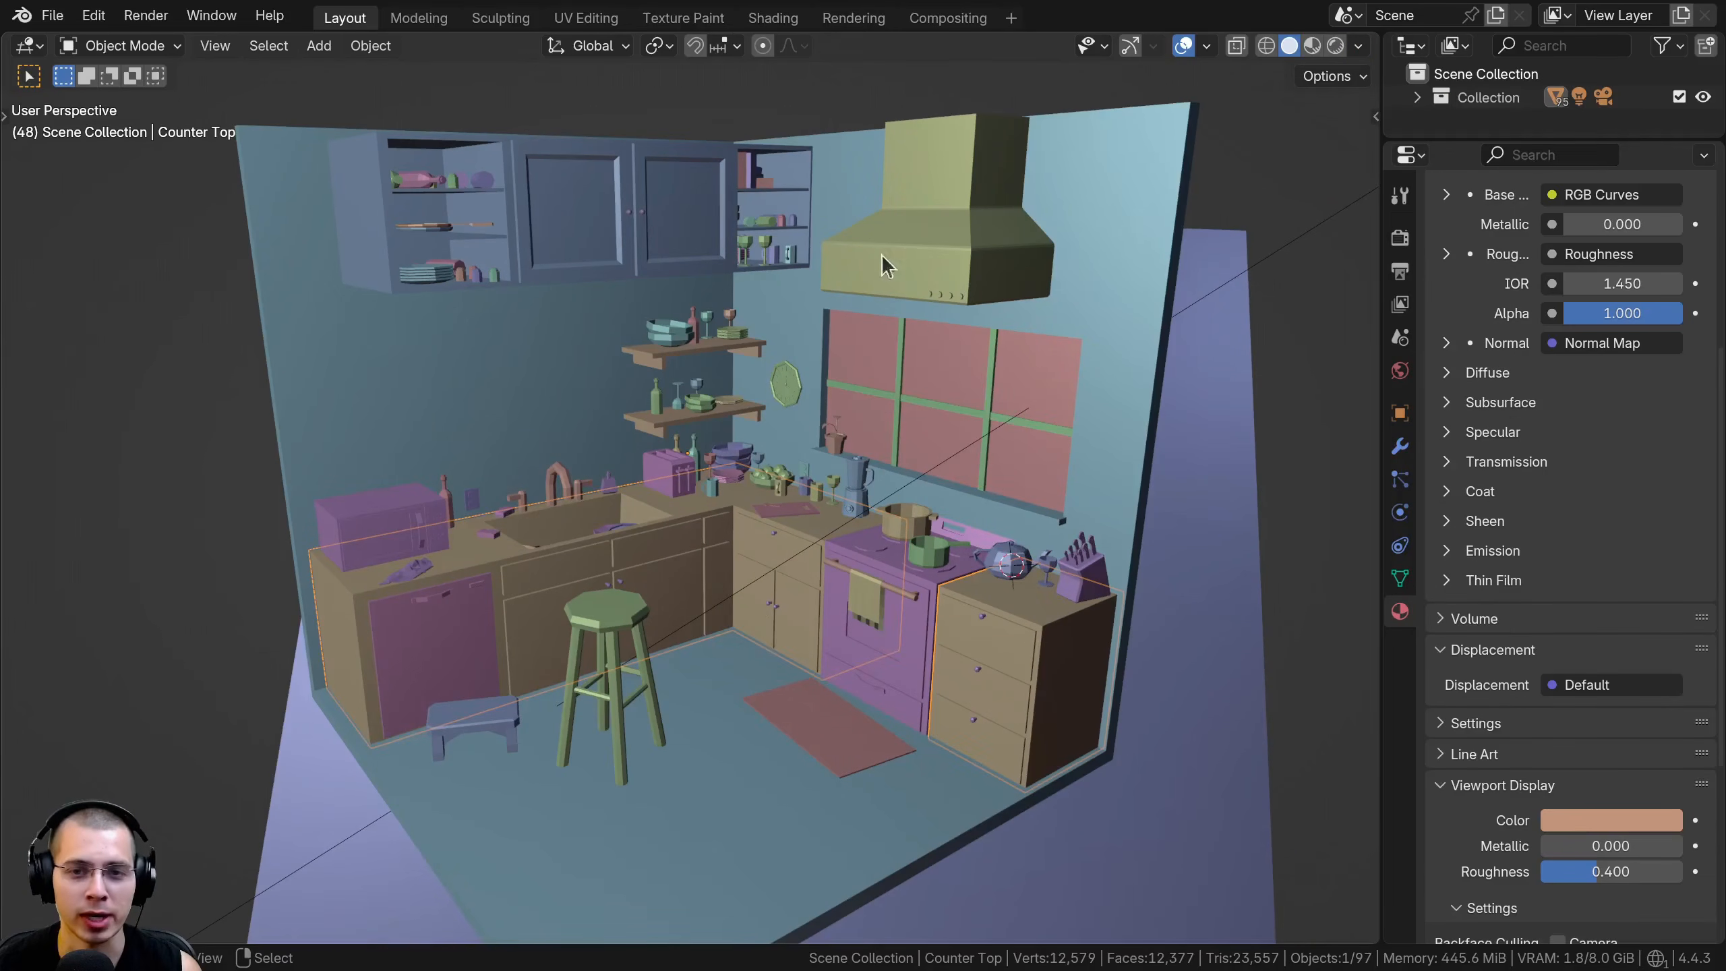
pyautogui.keyDown('shift'); pyautogui.moveTo(841, 309); pyautogui.dragTo(833, 310, button='middle'); pyautogui.keyUp('shift')
pyautogui.click(554, 135)
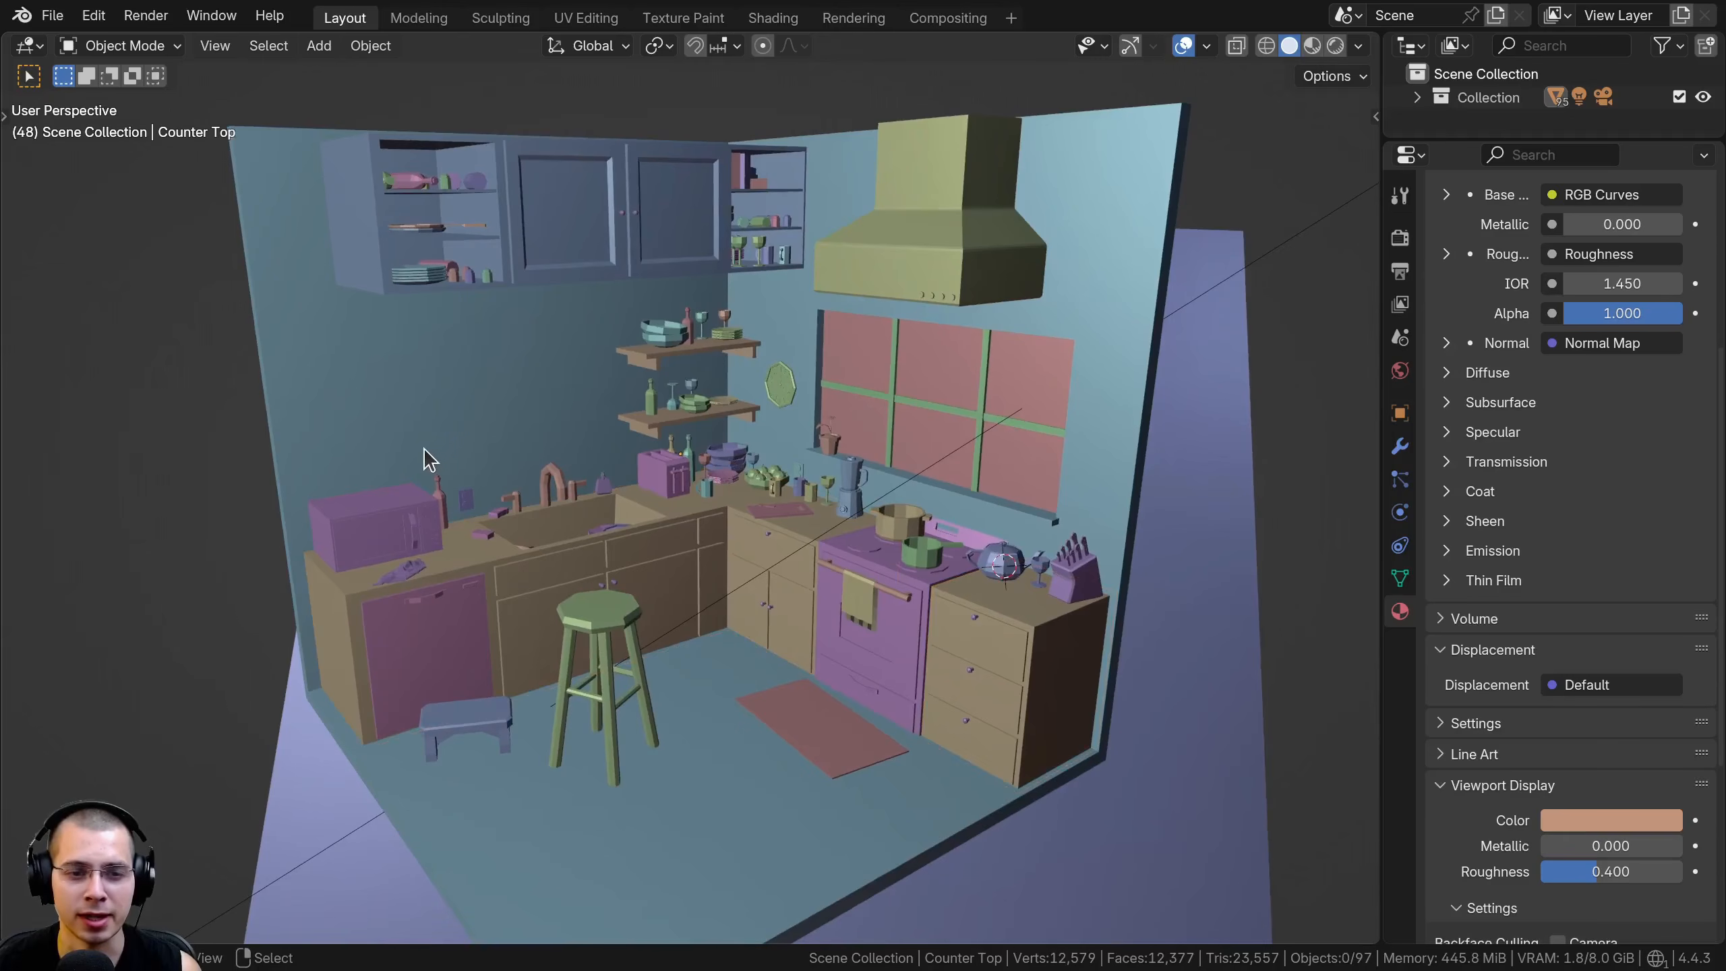
pyautogui.moveTo(707, 435); pyautogui.dragTo(719, 451, button='middle')
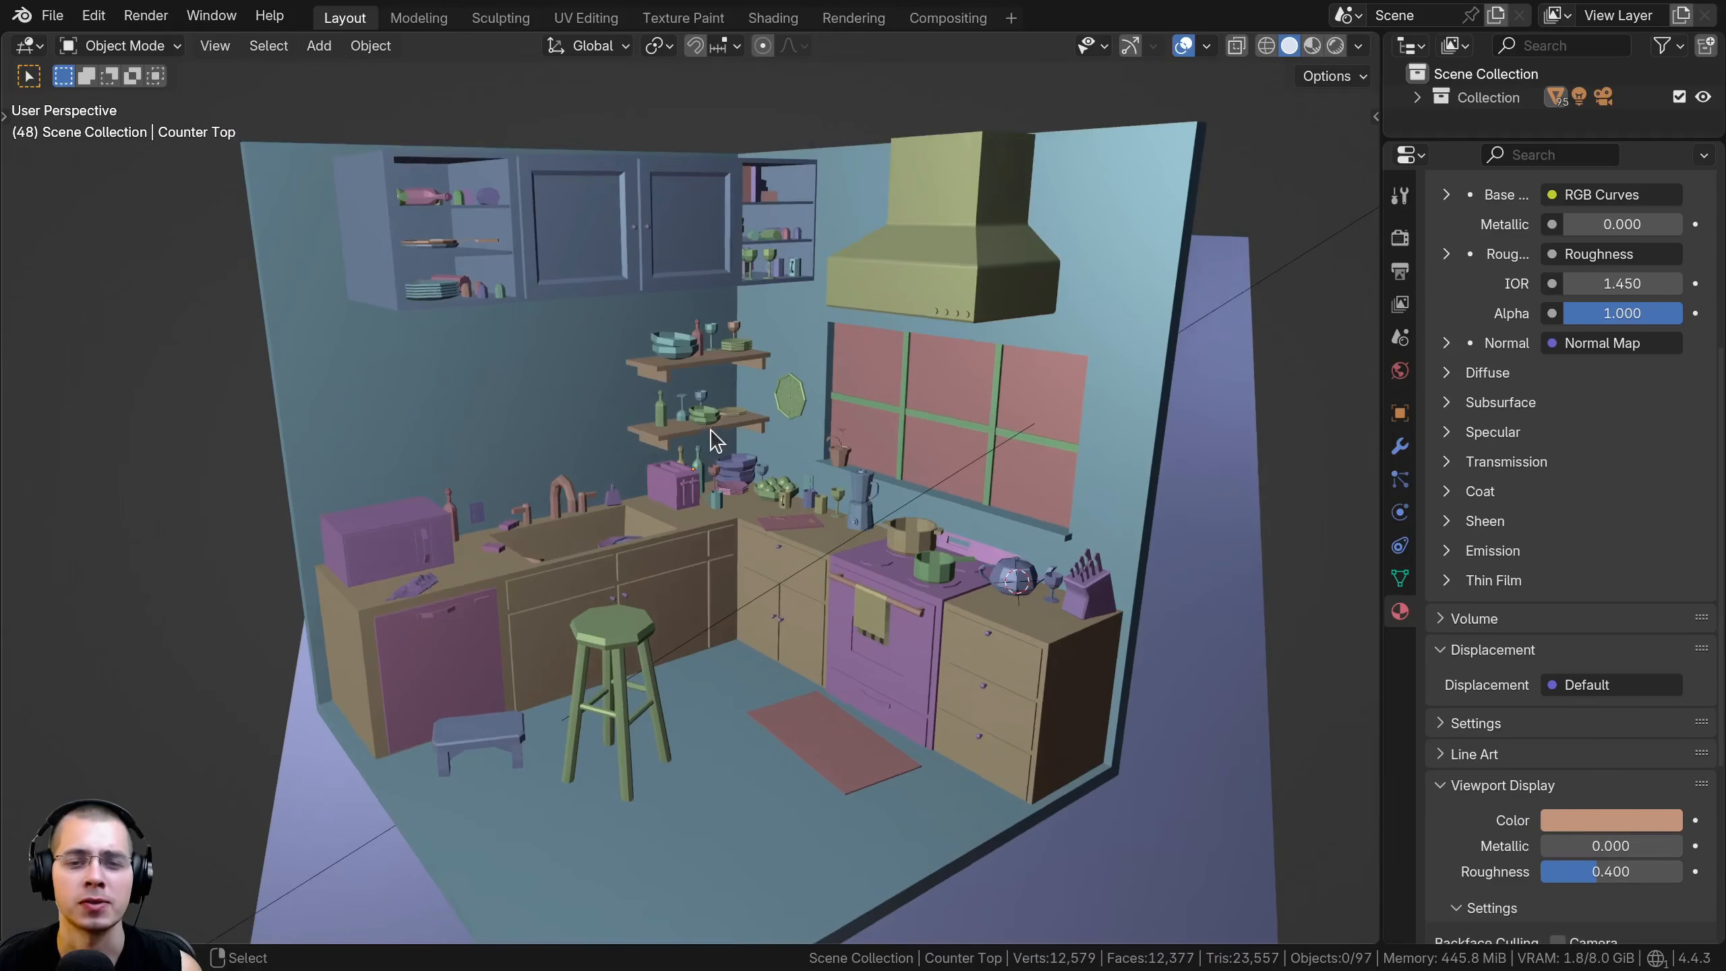
pyautogui.scroll(1, 884, 367)
# Try the Studio lighting for the solid viewport shading and return to MatCap
pyautogui.click(1358, 46)
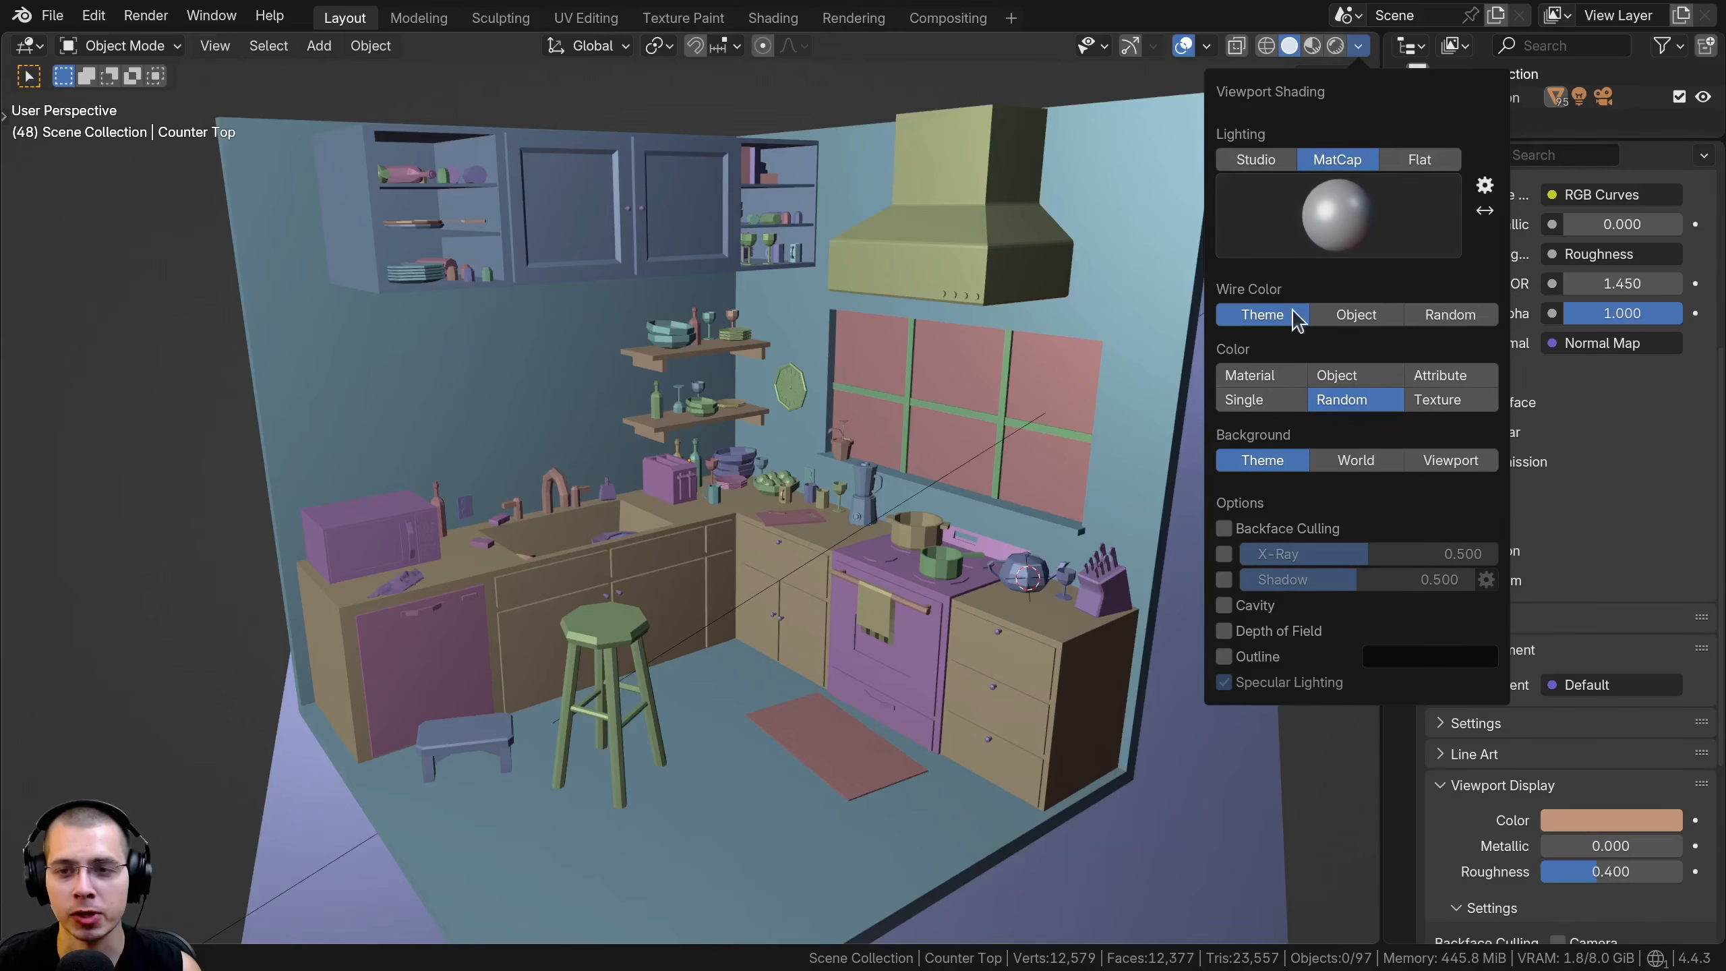
pyautogui.click(1256, 161)
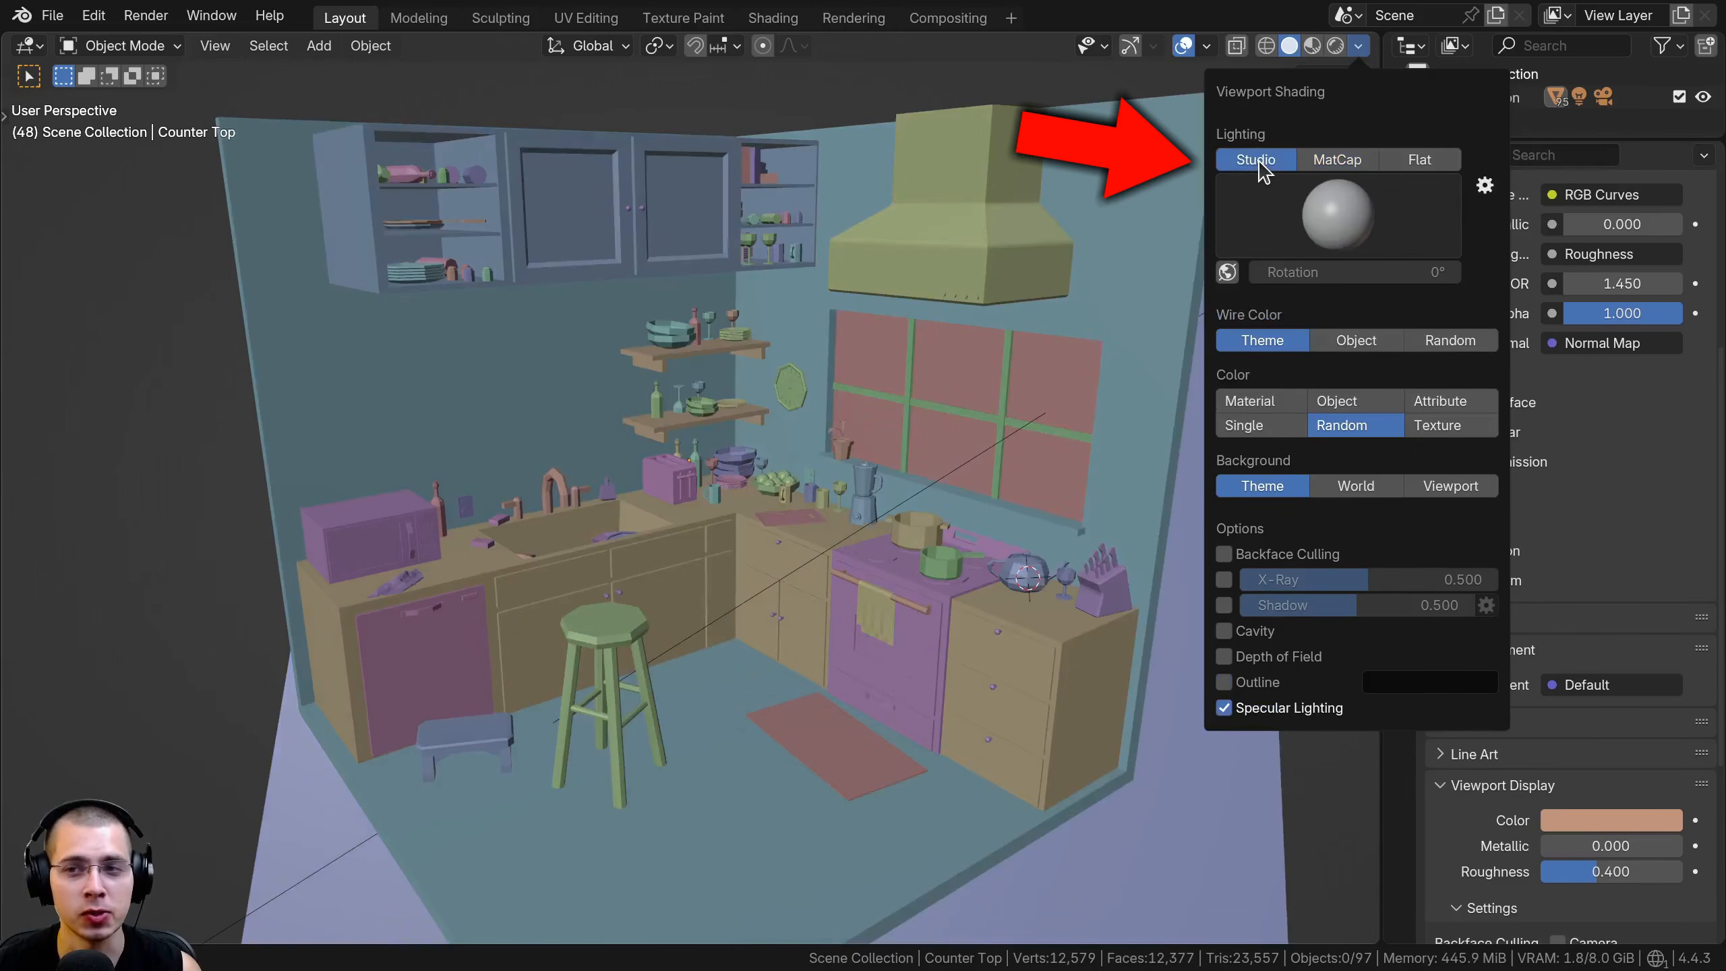
pyautogui.click(1332, 164)
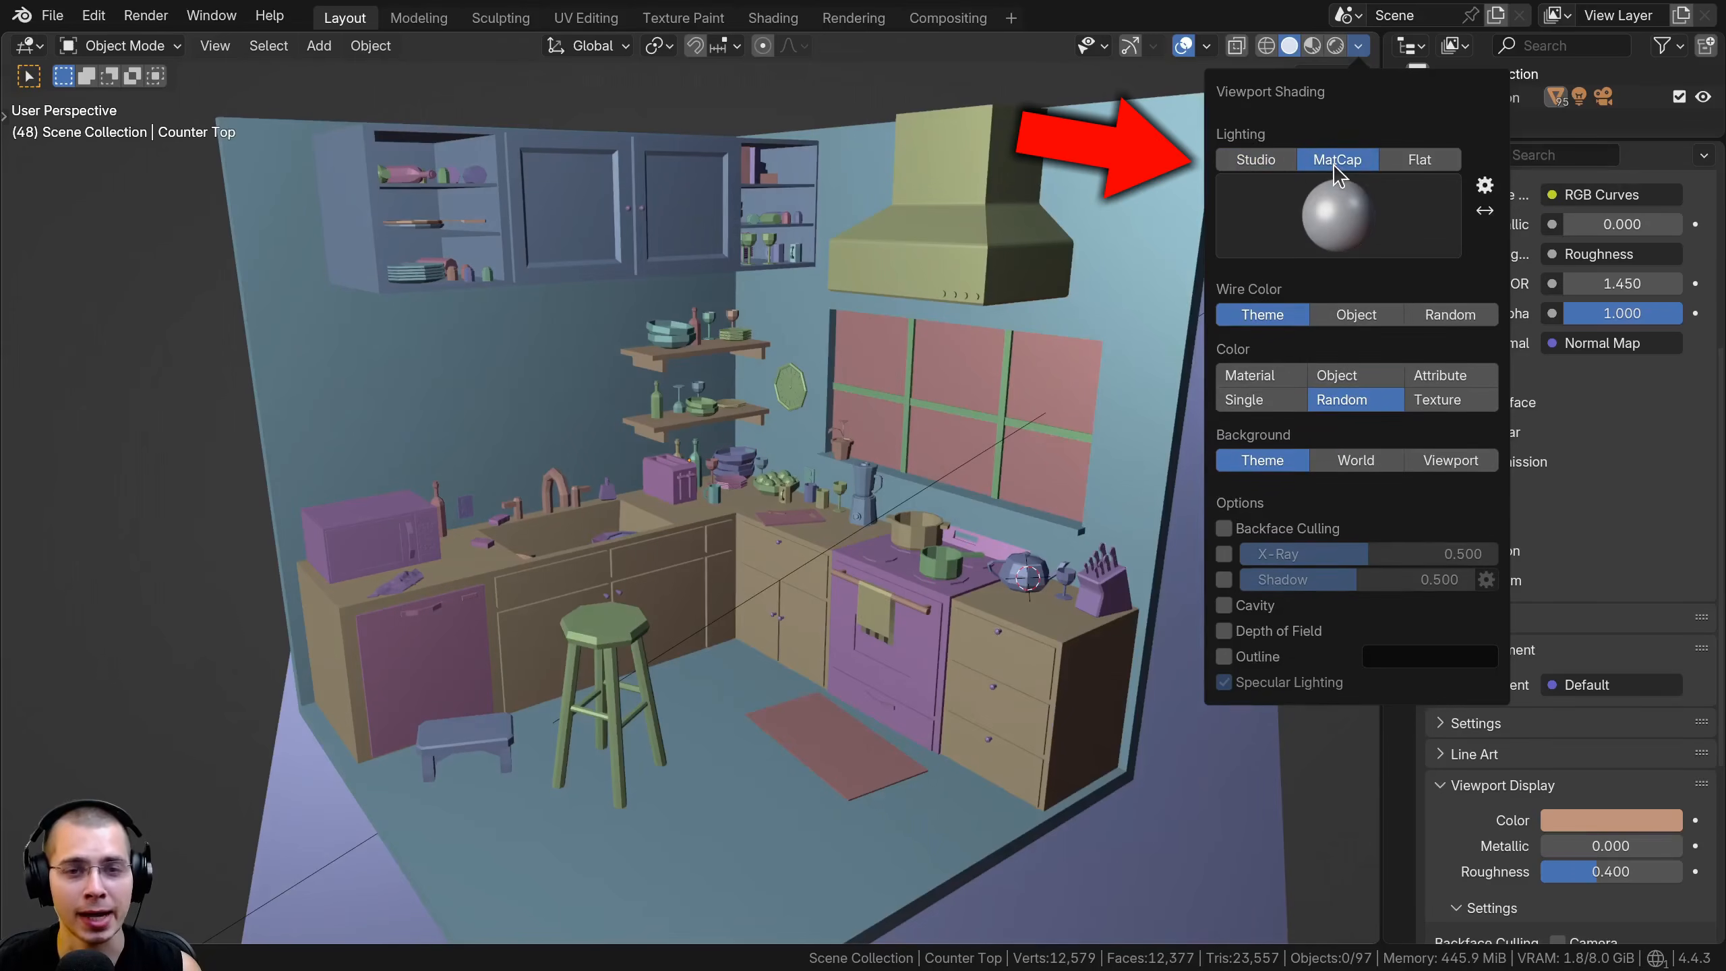
# Try the Flat lighting for the solid viewport shading and inspect the kitchen from closer up
pyautogui.click(1411, 163)
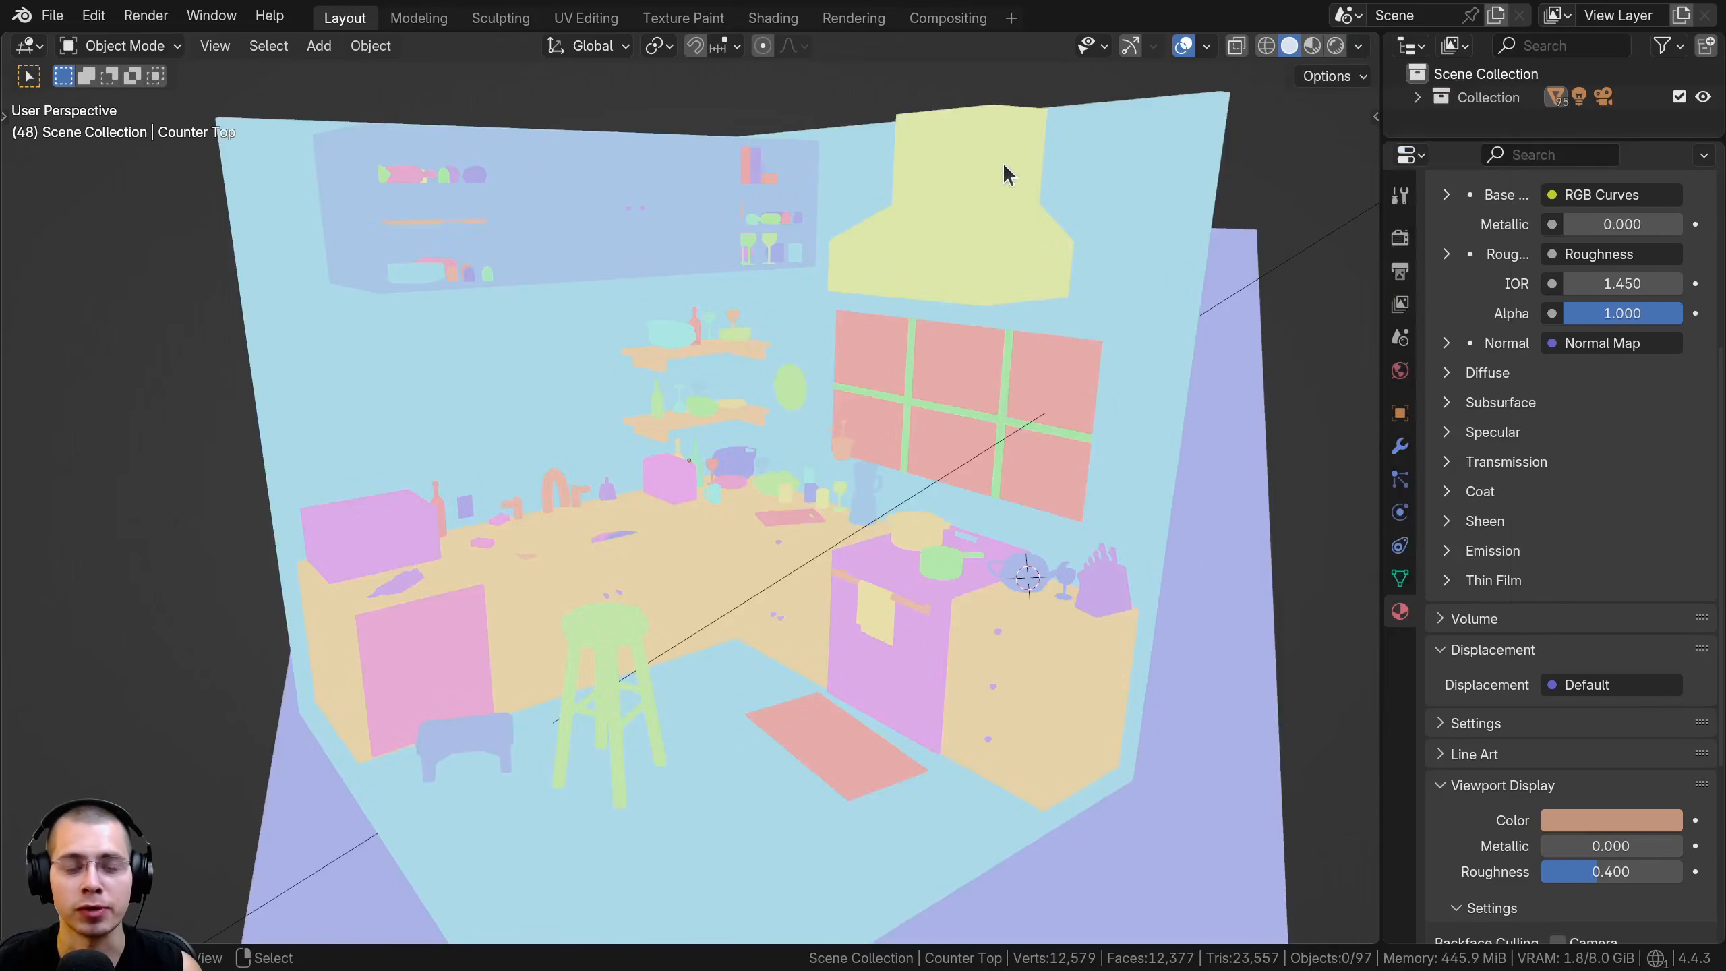
pyautogui.moveTo(966, 172)
pyautogui.mouseDown(button='middle')
pyautogui.moveTo(928, 178)
pyautogui.moveTo(990, 160)
pyautogui.mouseUp(button='middle')
pyautogui.scroll(3, 680, 408)
pyautogui.moveTo(588, 452); pyautogui.dragTo(576, 376, button='middle')
pyautogui.scroll(2, 698, 421)
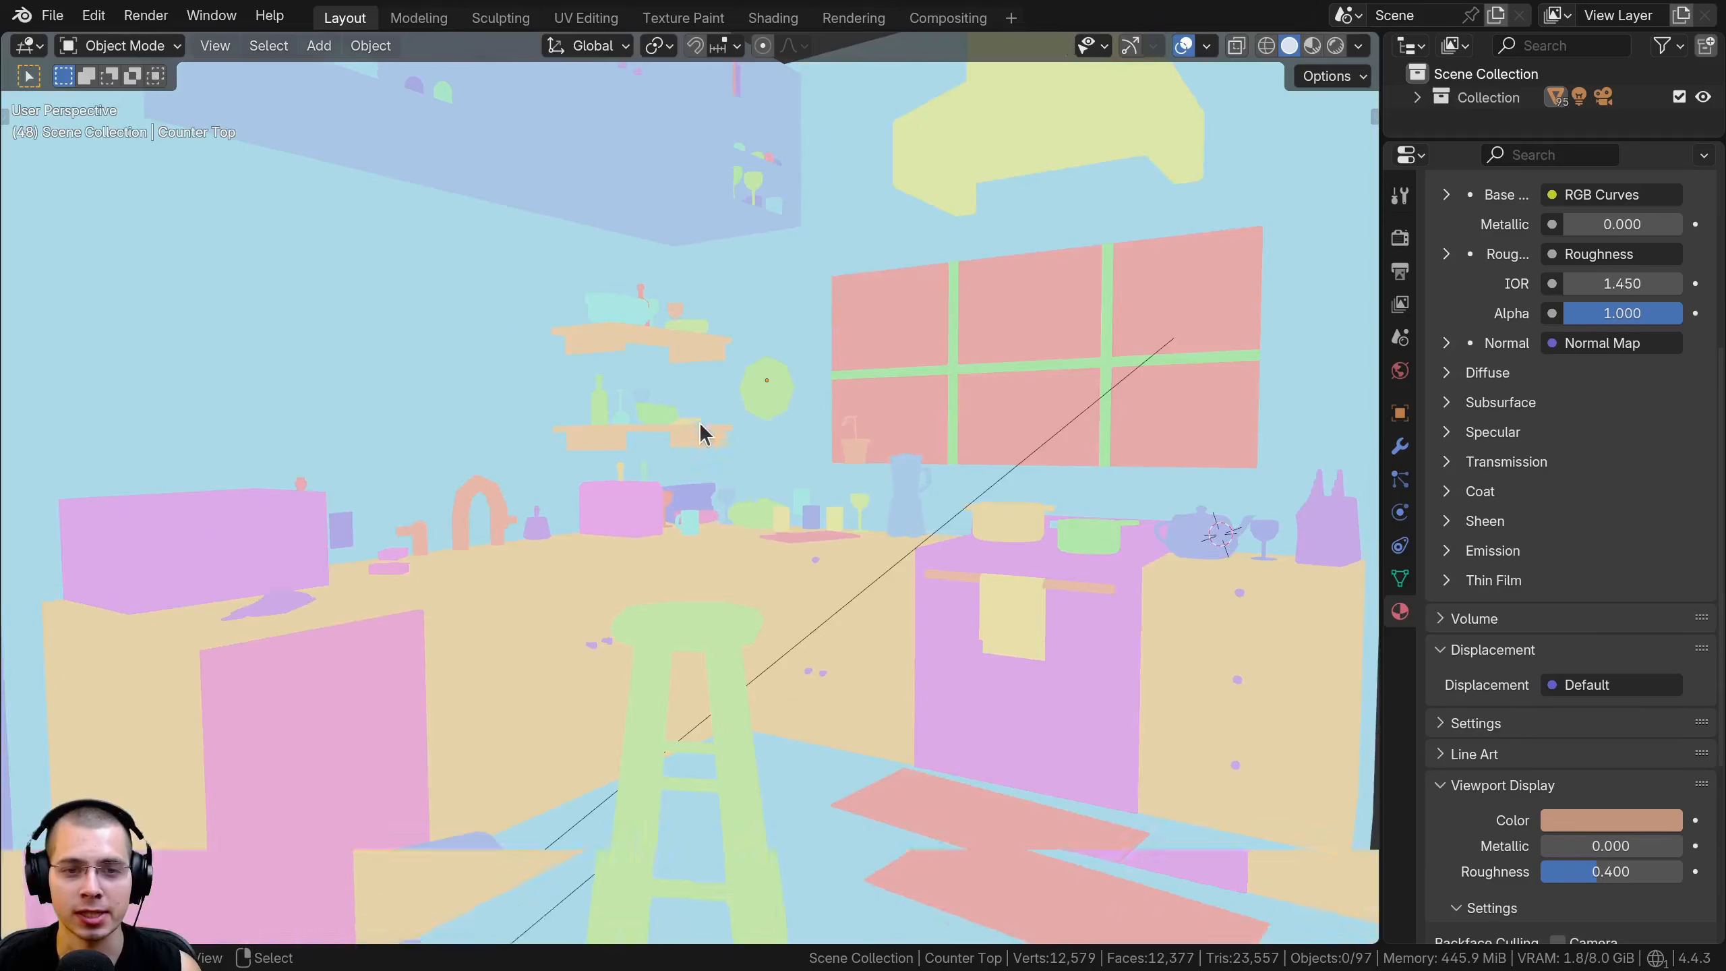
pyautogui.moveTo(698, 421); pyautogui.dragTo(666, 434, button='middle')
pyautogui.scroll(-3, 679, 401)
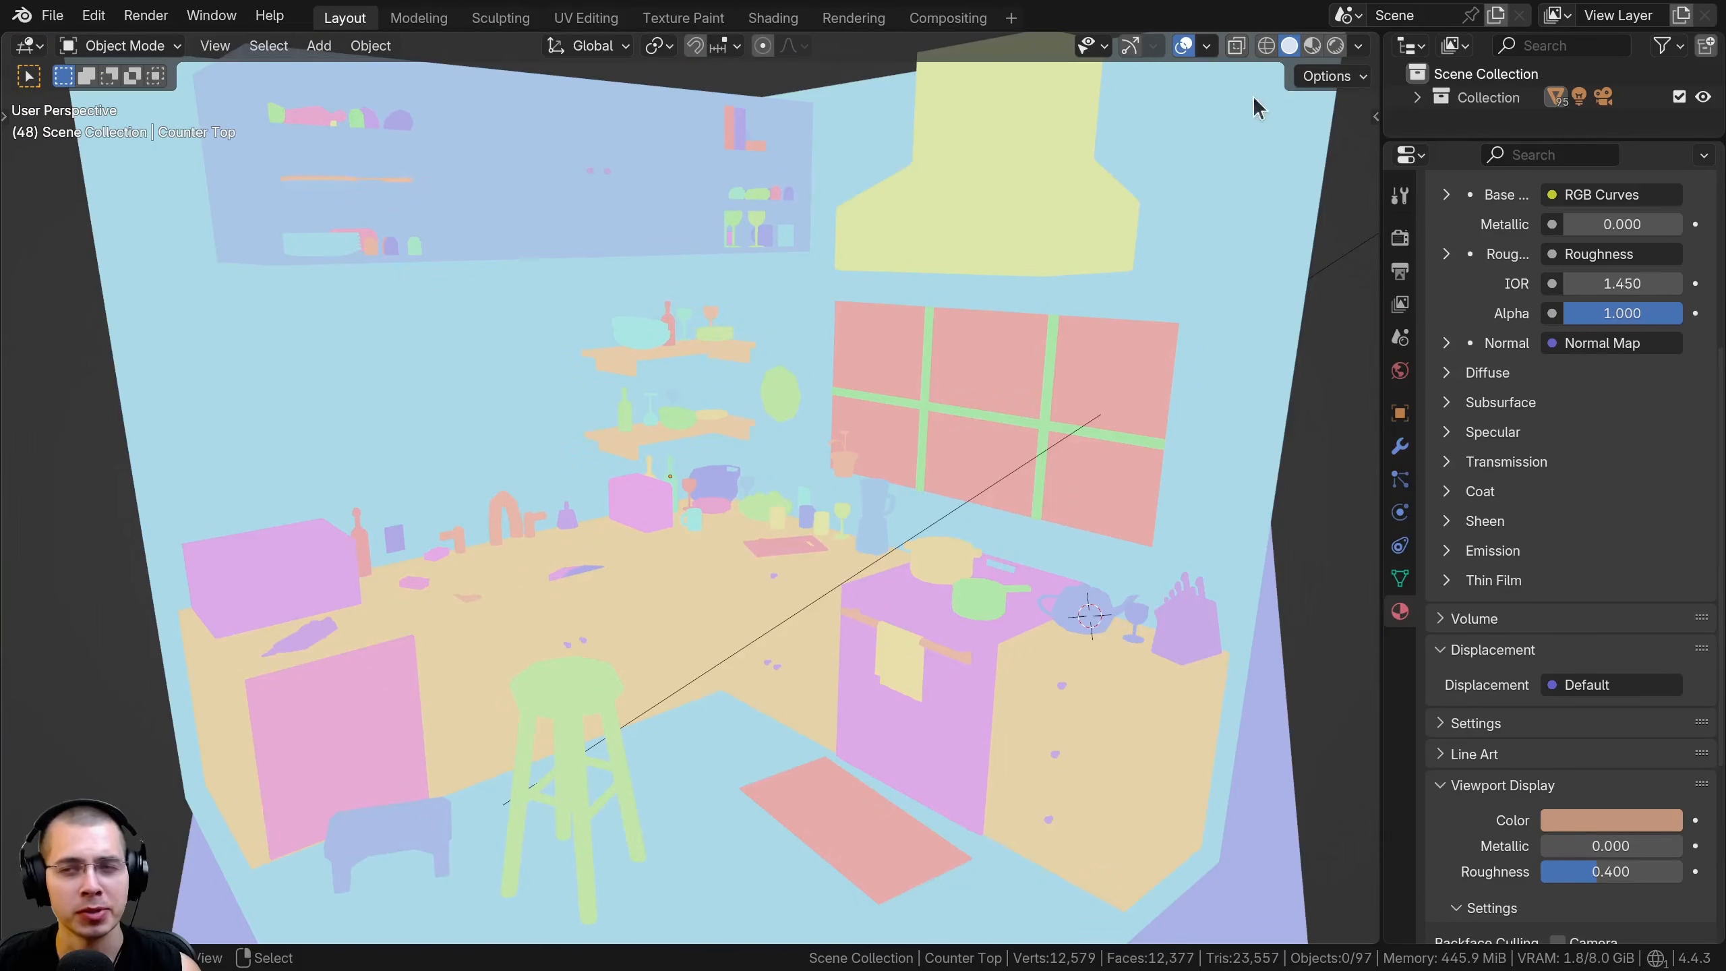
# Set the solid viewport lighting to MatCap and inspect the upper cabinets from several angles
pyautogui.click(1358, 46)
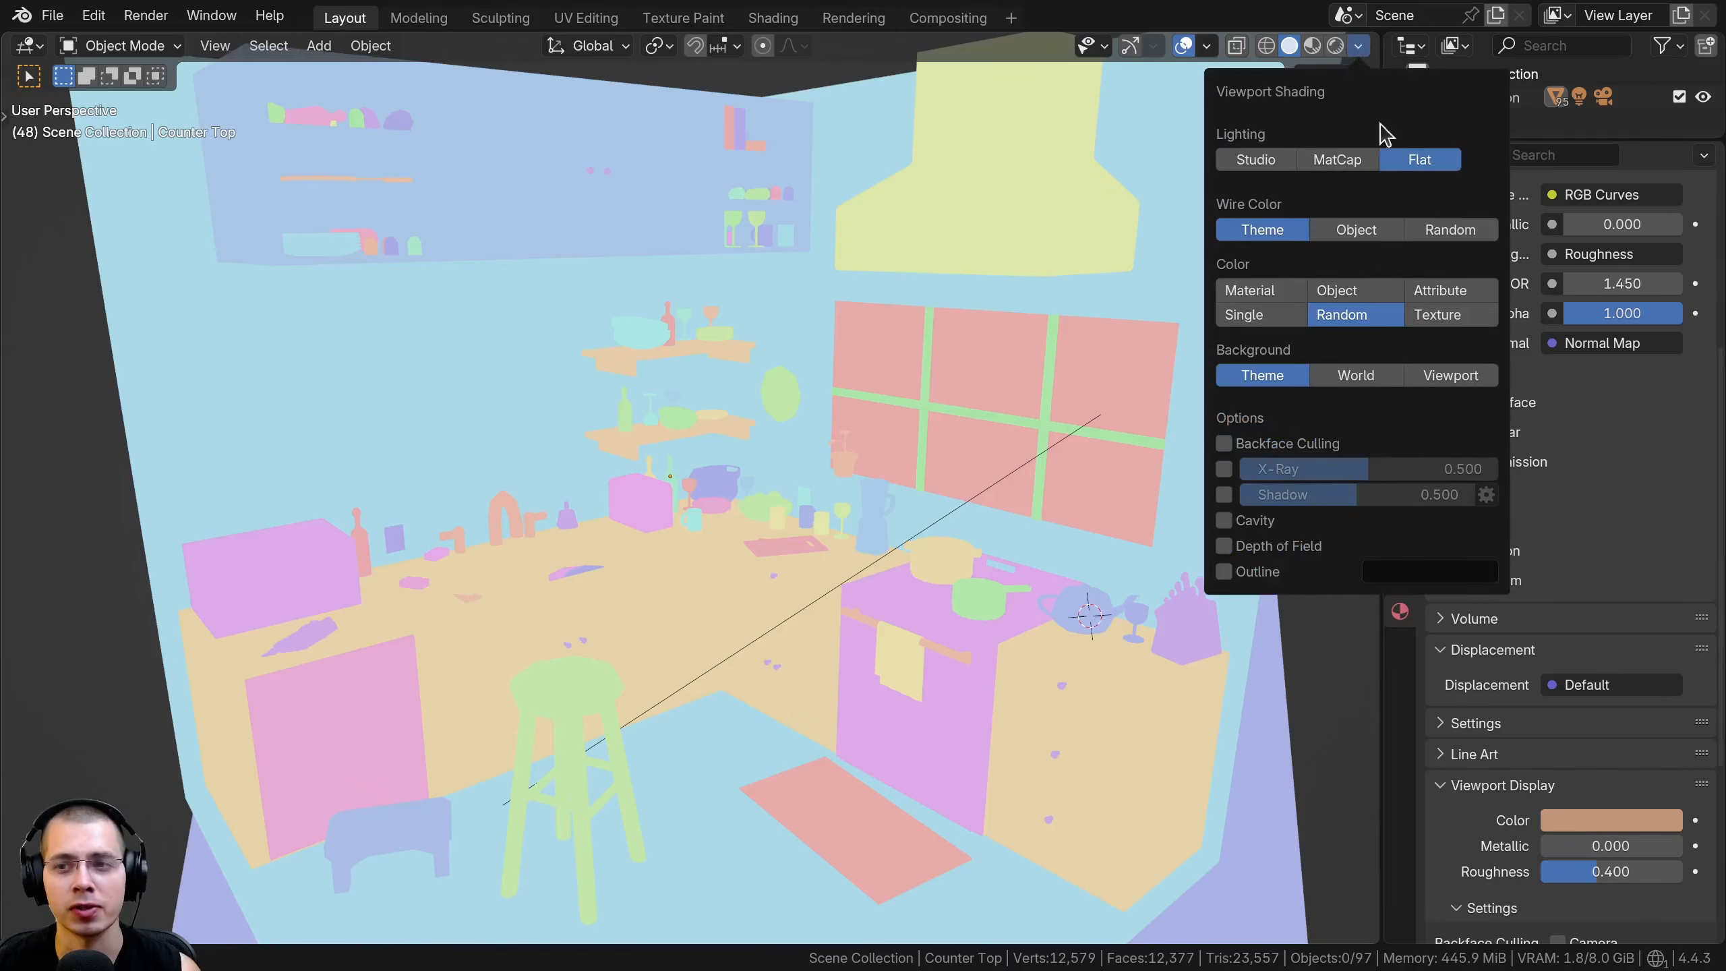
pyautogui.click(1333, 159)
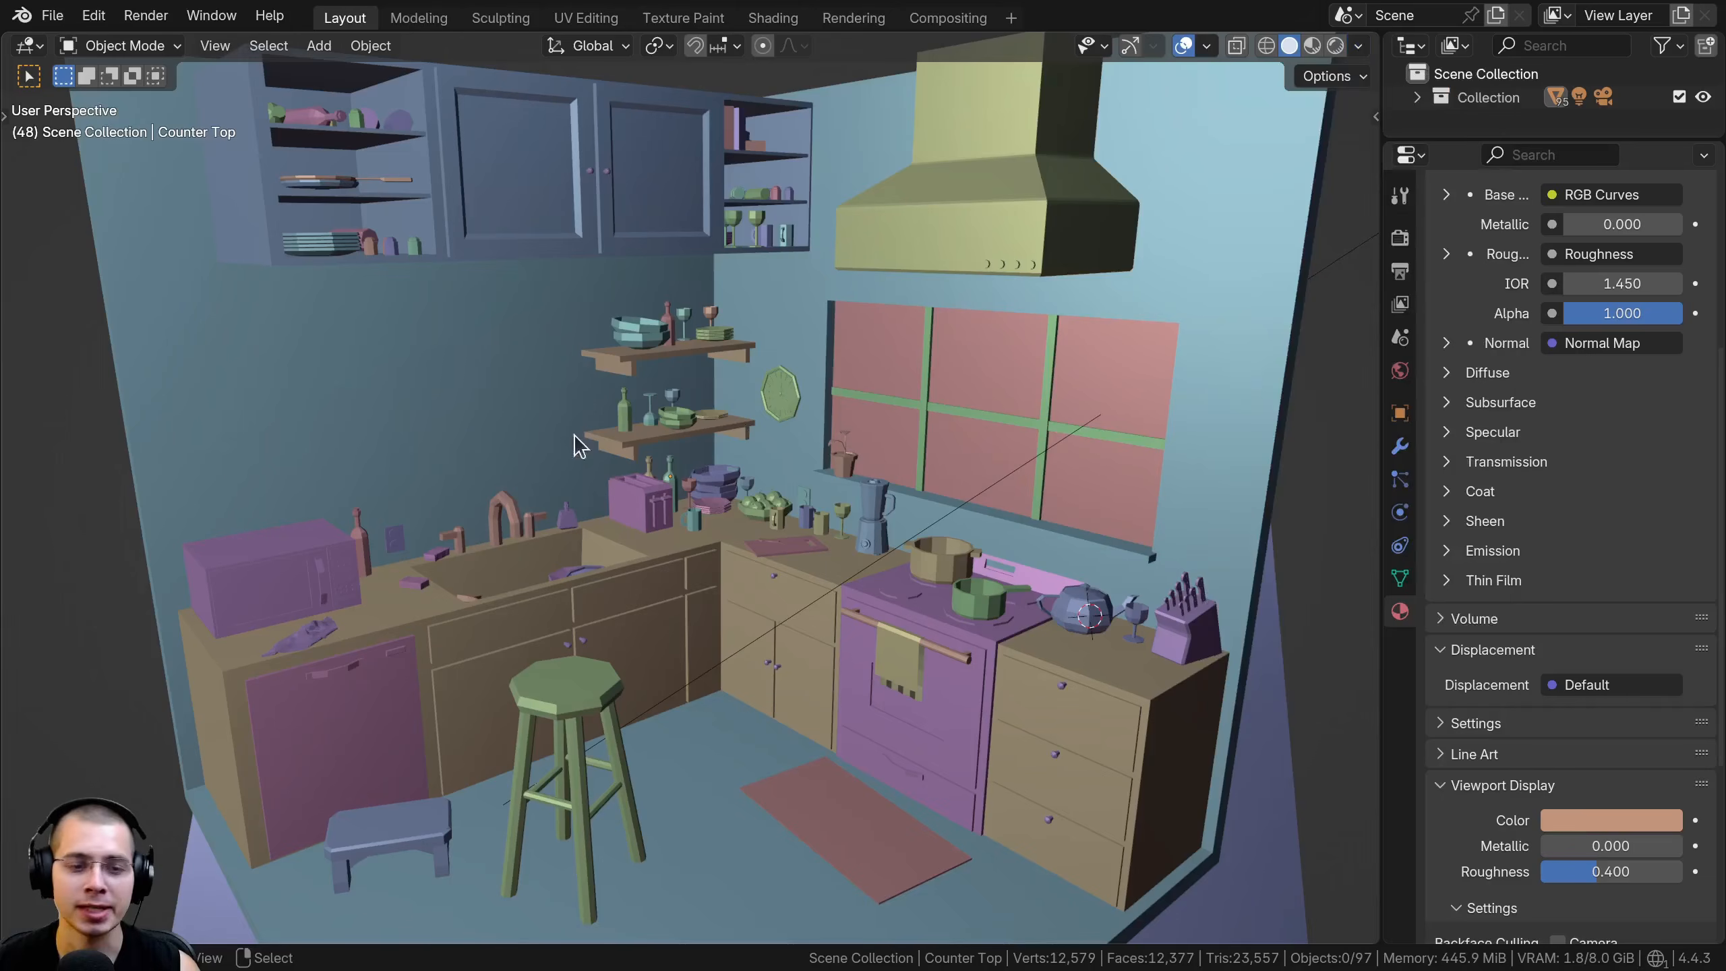
pyautogui.keyDown('shift'); pyautogui.moveTo(589, 262); pyautogui.dragTo(757, 461, button='middle'); pyautogui.keyUp('shift')
pyautogui.scroll(4, 609, 445)
pyautogui.scroll(4, 469, 400)
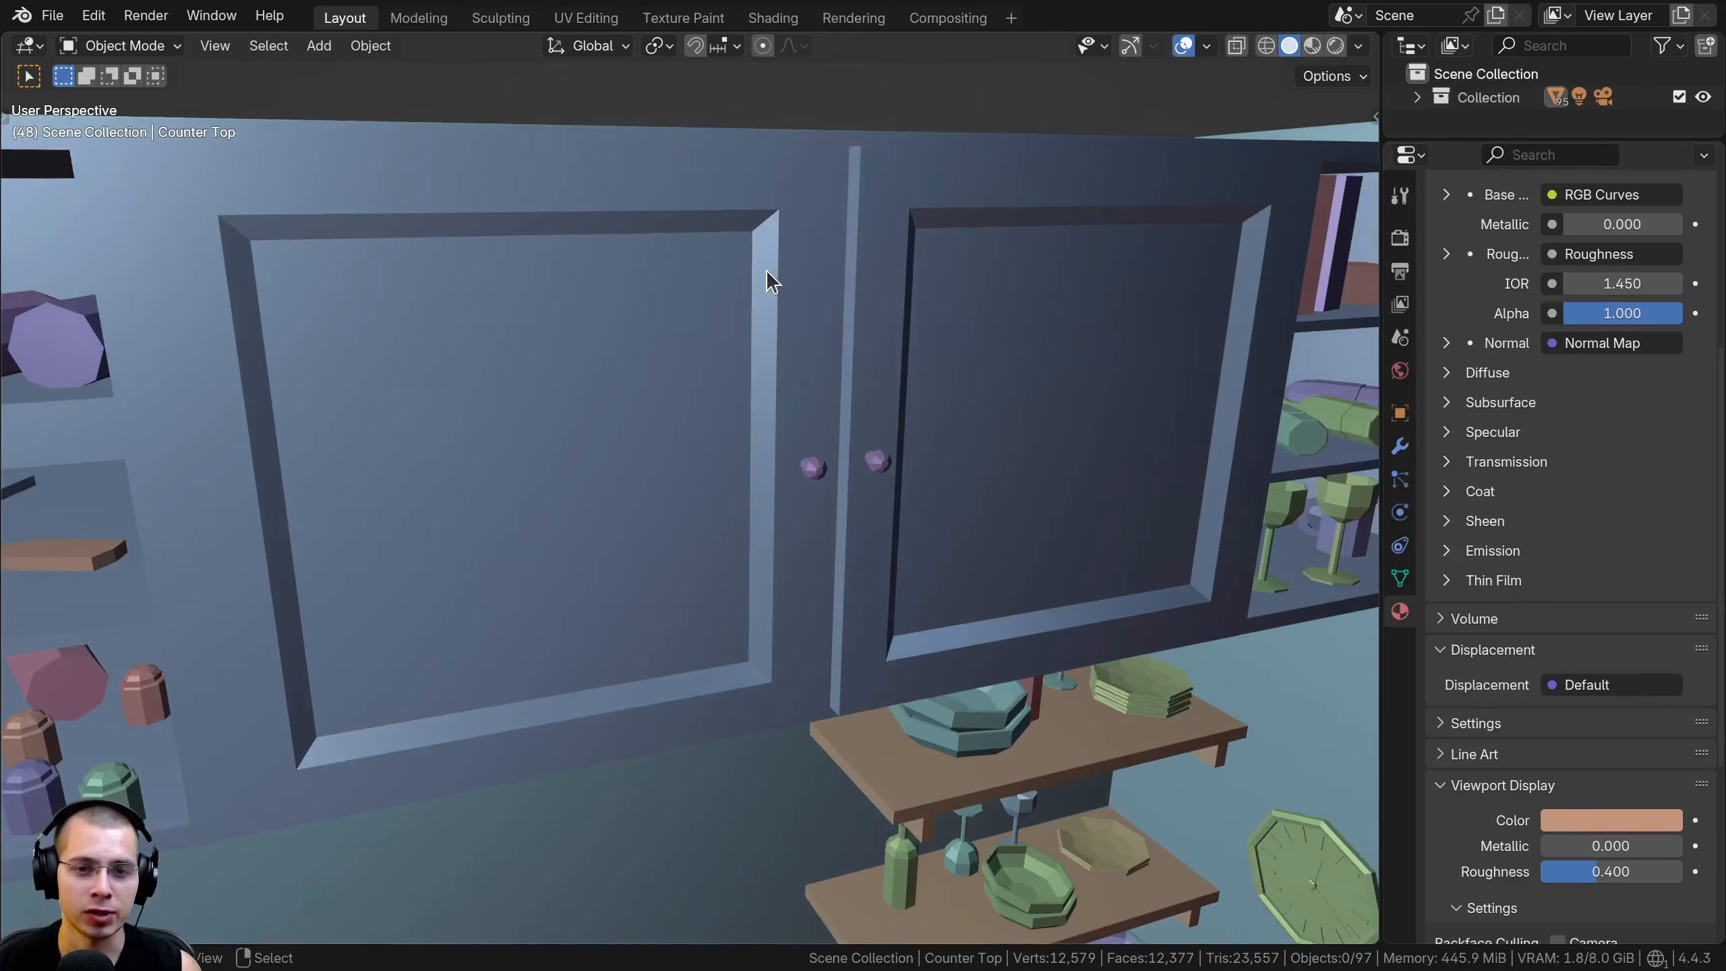
pyautogui.moveTo(761, 282); pyautogui.dragTo(531, 277, button='middle')
pyautogui.scroll(-5, 738, 297)
pyautogui.scroll(-2, 737, 297)
pyautogui.scroll(-1, 455, 336)
pyautogui.moveTo(455, 336); pyautogui.dragTo(439, 285, button='middle')
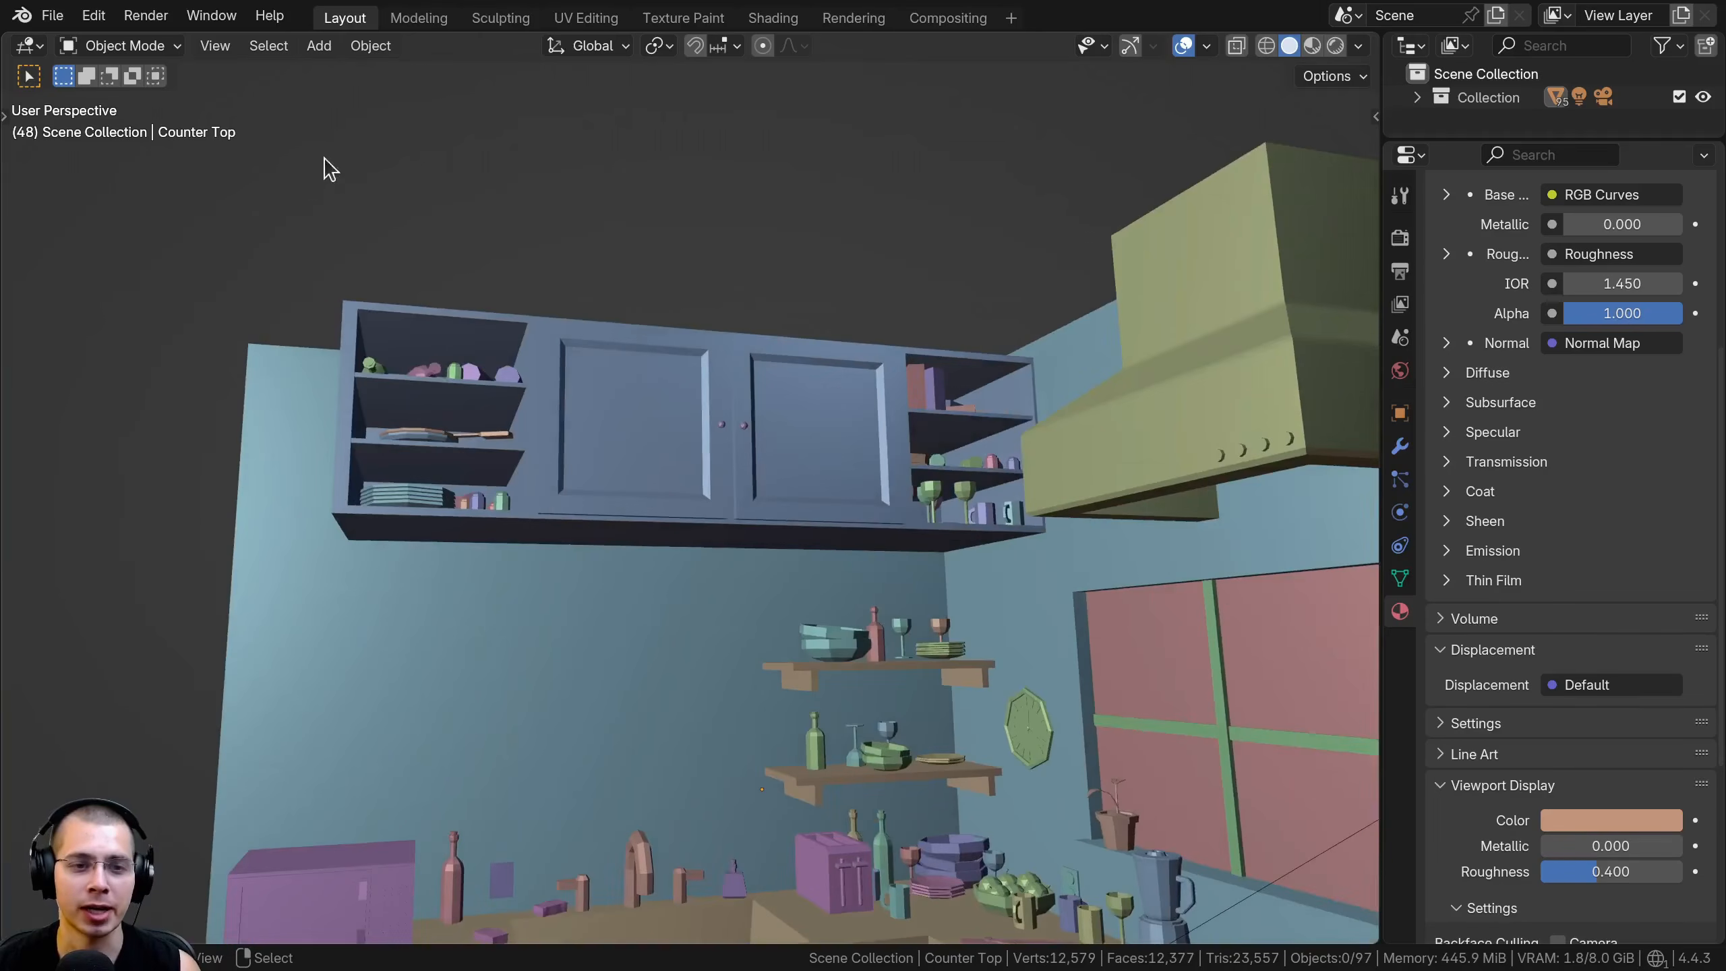
pyautogui.moveTo(380, 233); pyautogui.dragTo(414, 303, button='middle')
pyautogui.moveTo(628, 311); pyautogui.dragTo(355, 86, button='middle')
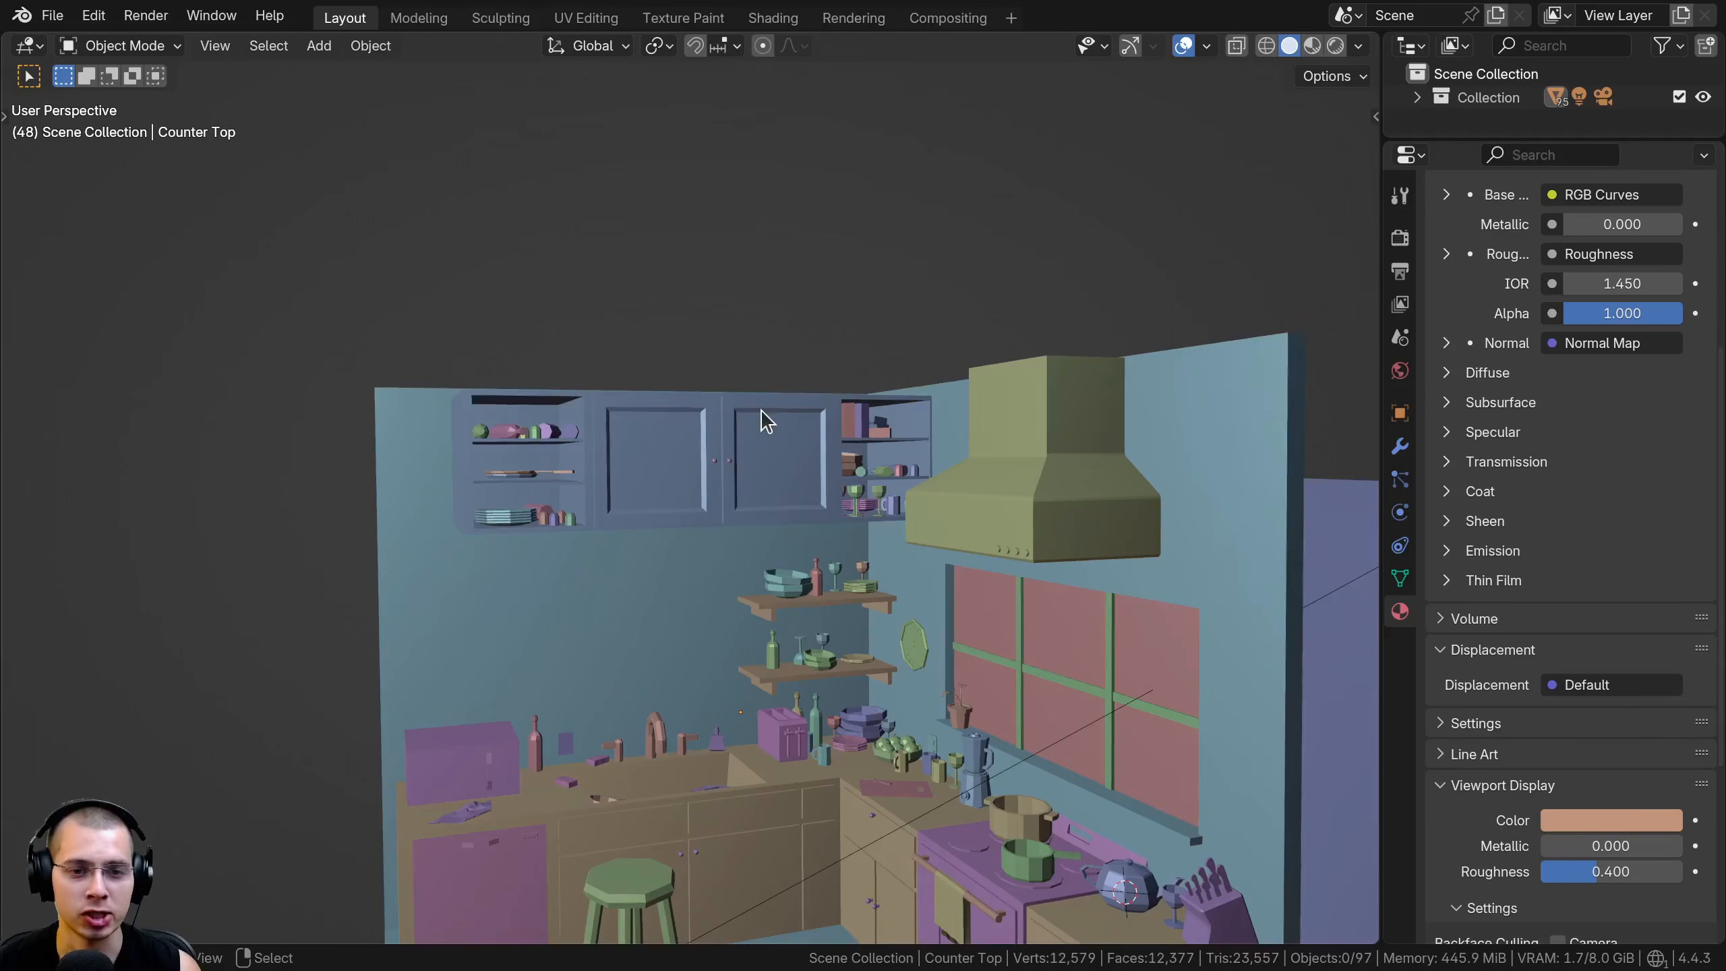
# Examine how the MatCap lighting shades the recessed panel edges of the upper cabinet doors
pyautogui.scroll(8, 760, 410)
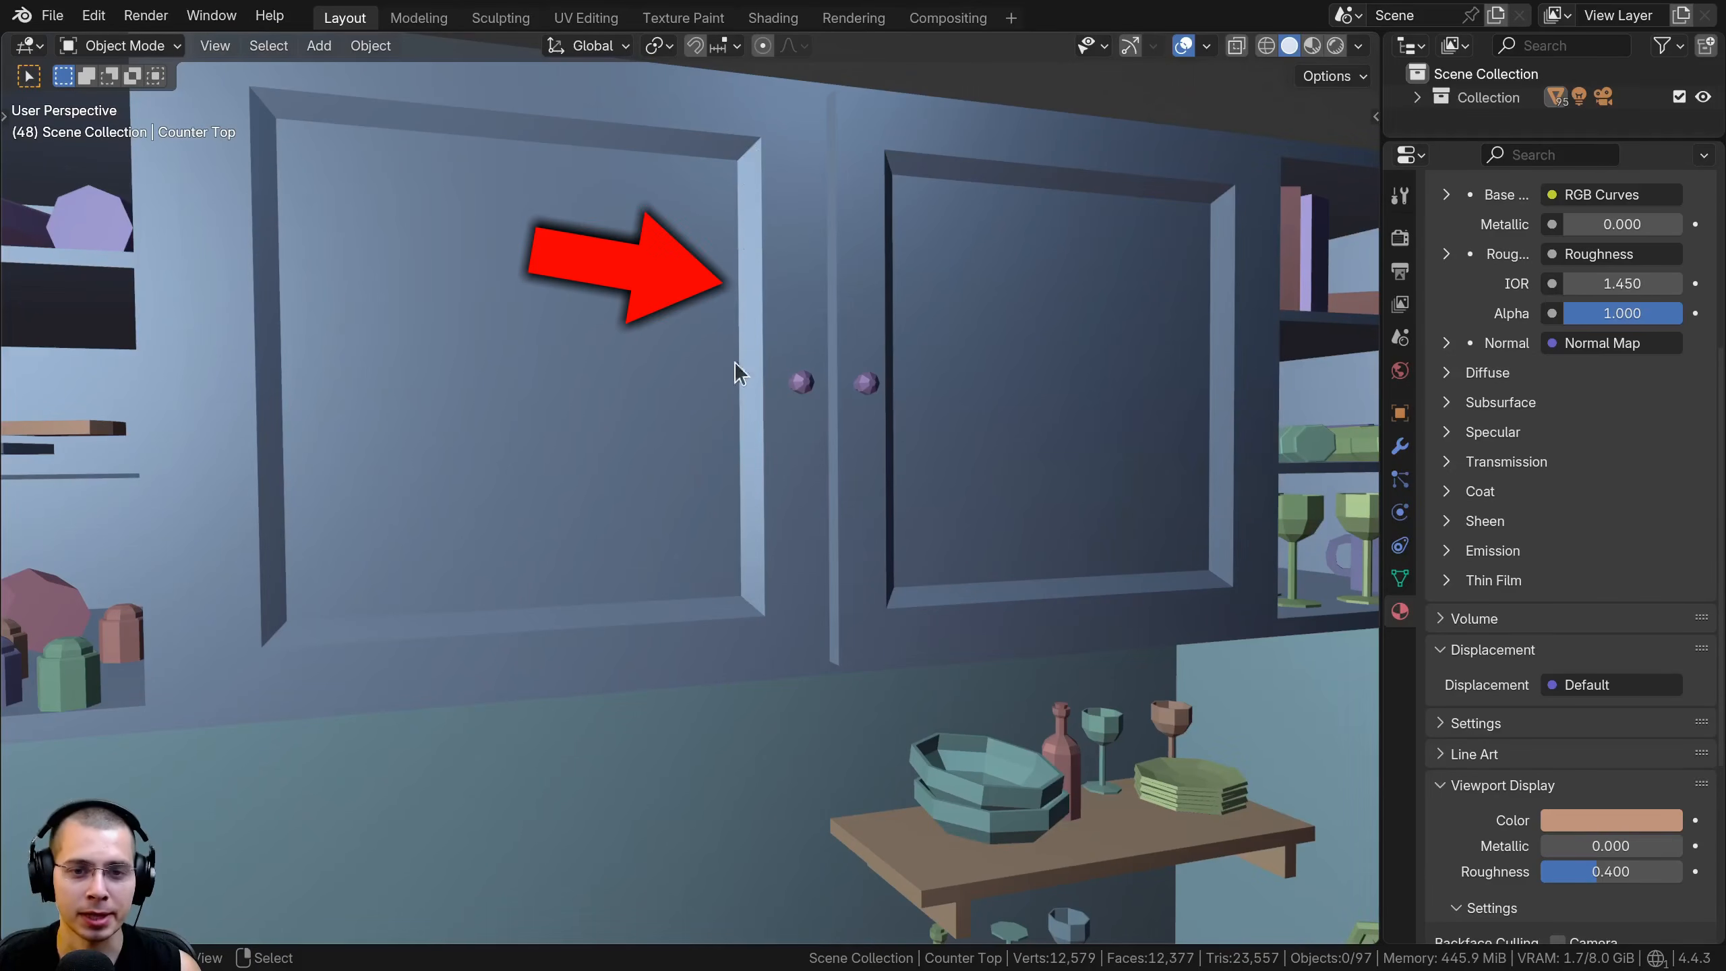
pyautogui.moveTo(903, 218); pyautogui.dragTo(816, 170, button='middle')
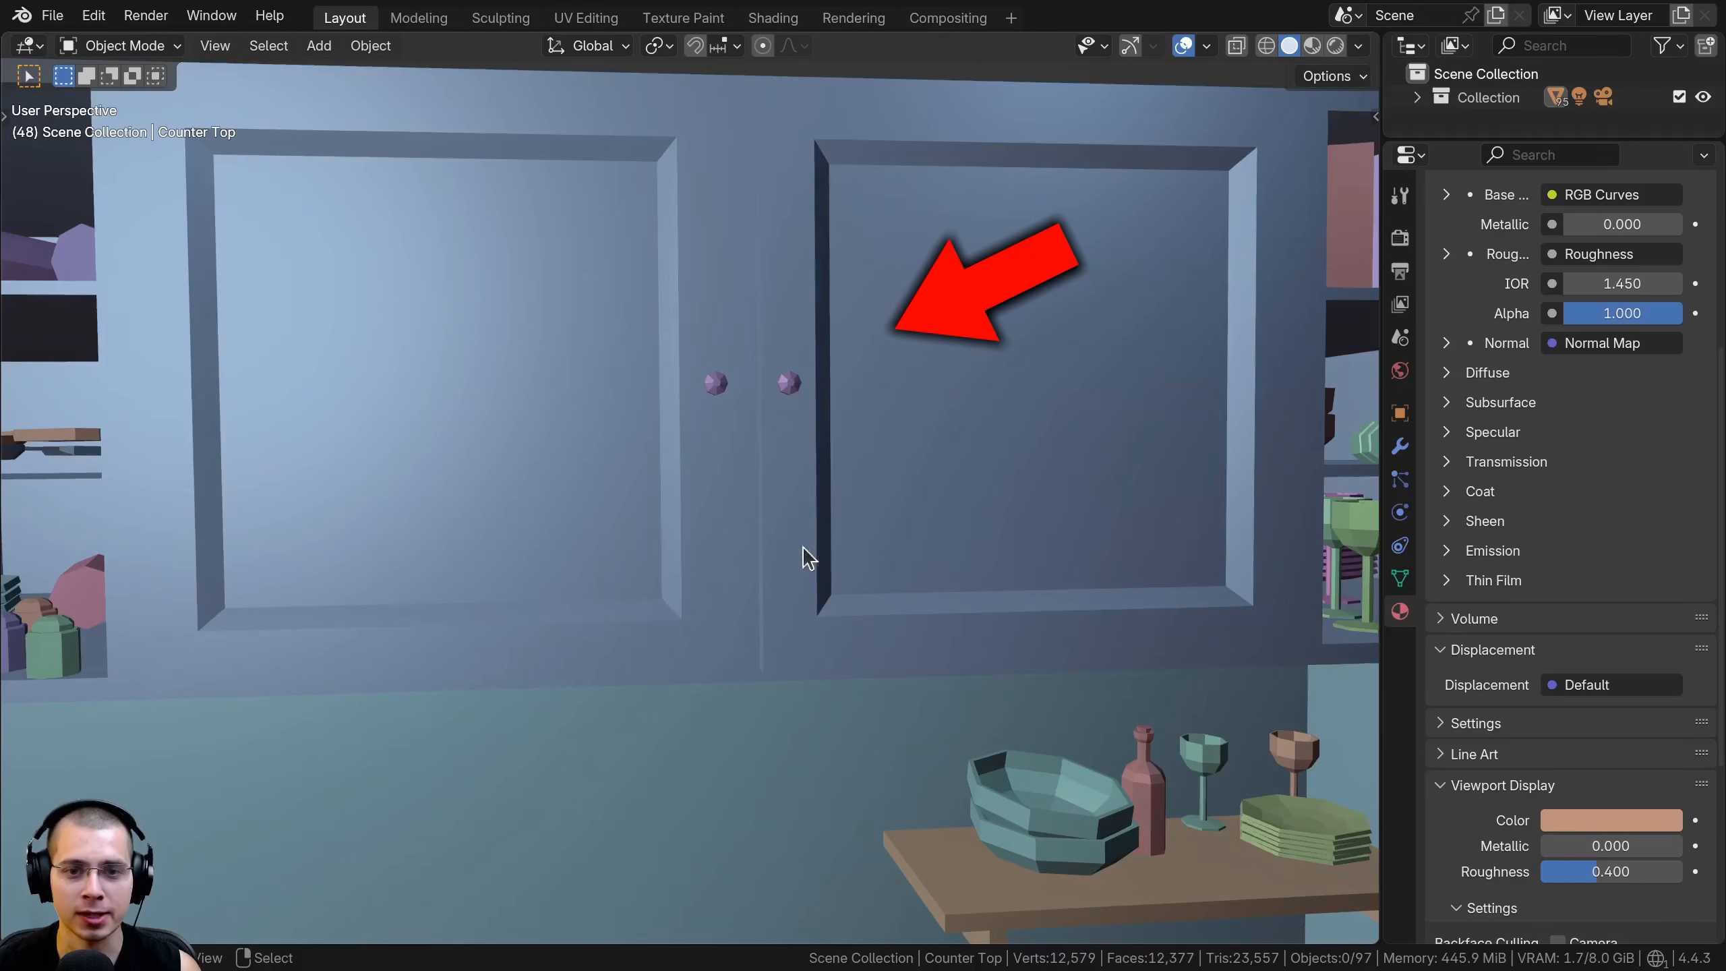
pyautogui.moveTo(851, 360); pyautogui.dragTo(883, 353, button='middle')
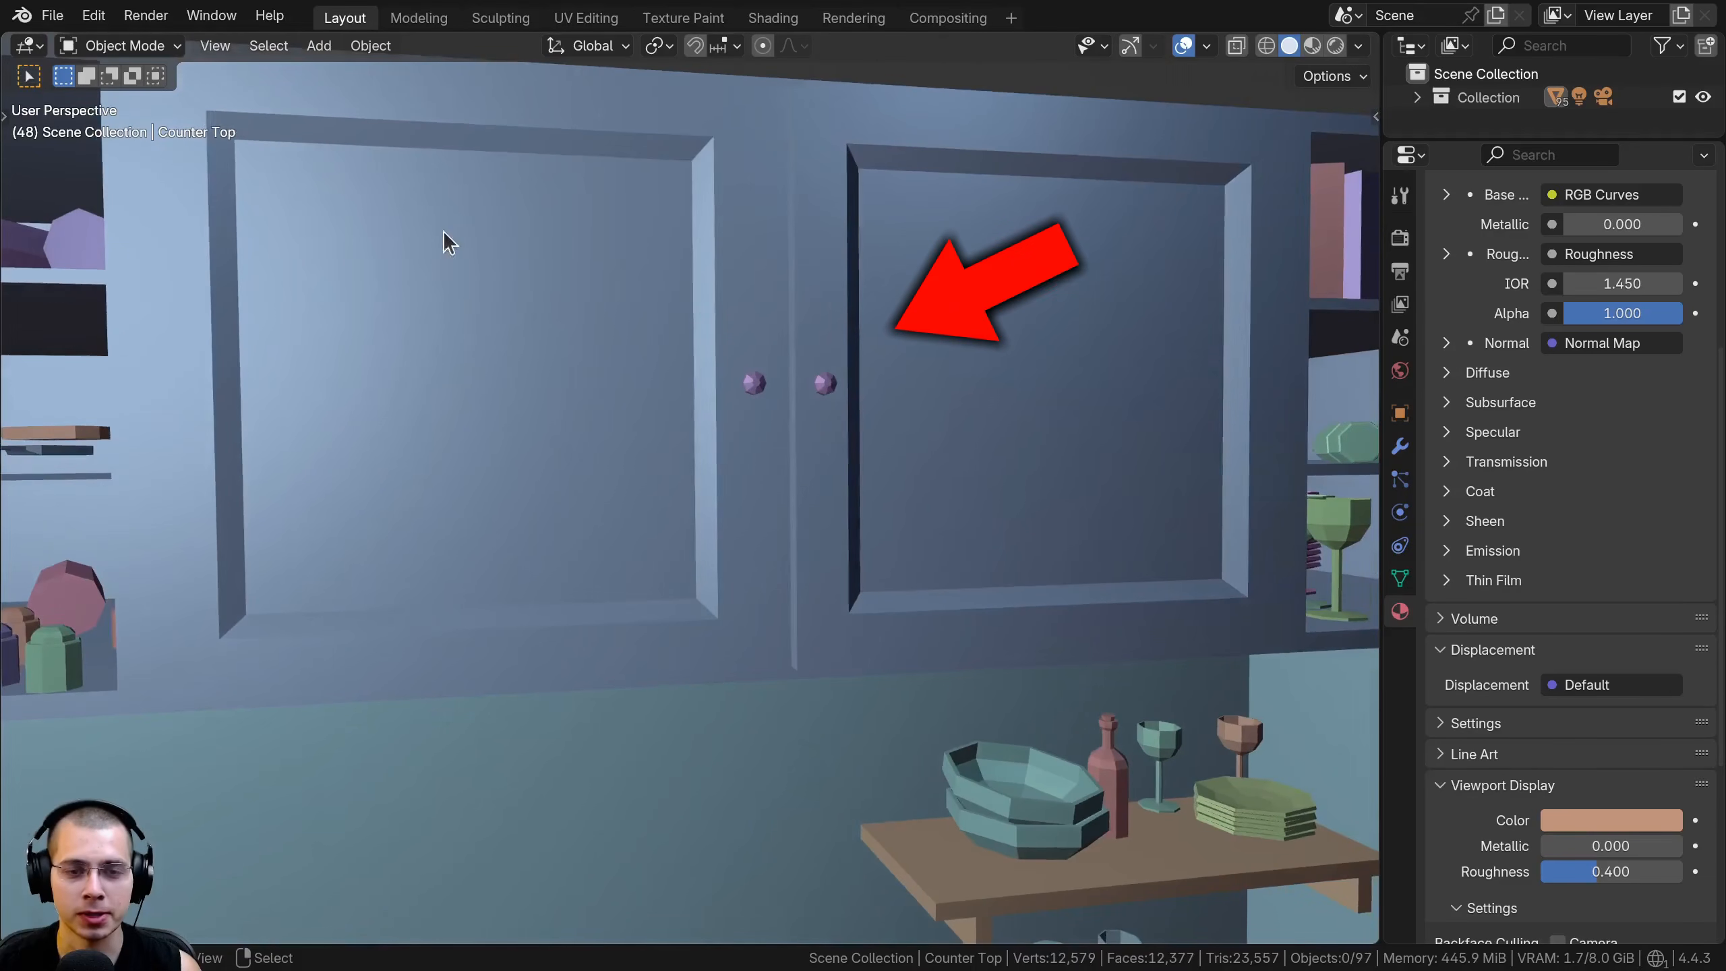
pyautogui.scroll(-6, 714, 381)
pyautogui.scroll(-2, 739, 450)
pyautogui.keyDown('shift'); pyautogui.moveTo(739, 449); pyautogui.dragTo(744, 410, button='middle'); pyautogui.keyUp('shift')
pyautogui.scroll(2, 849, 326)
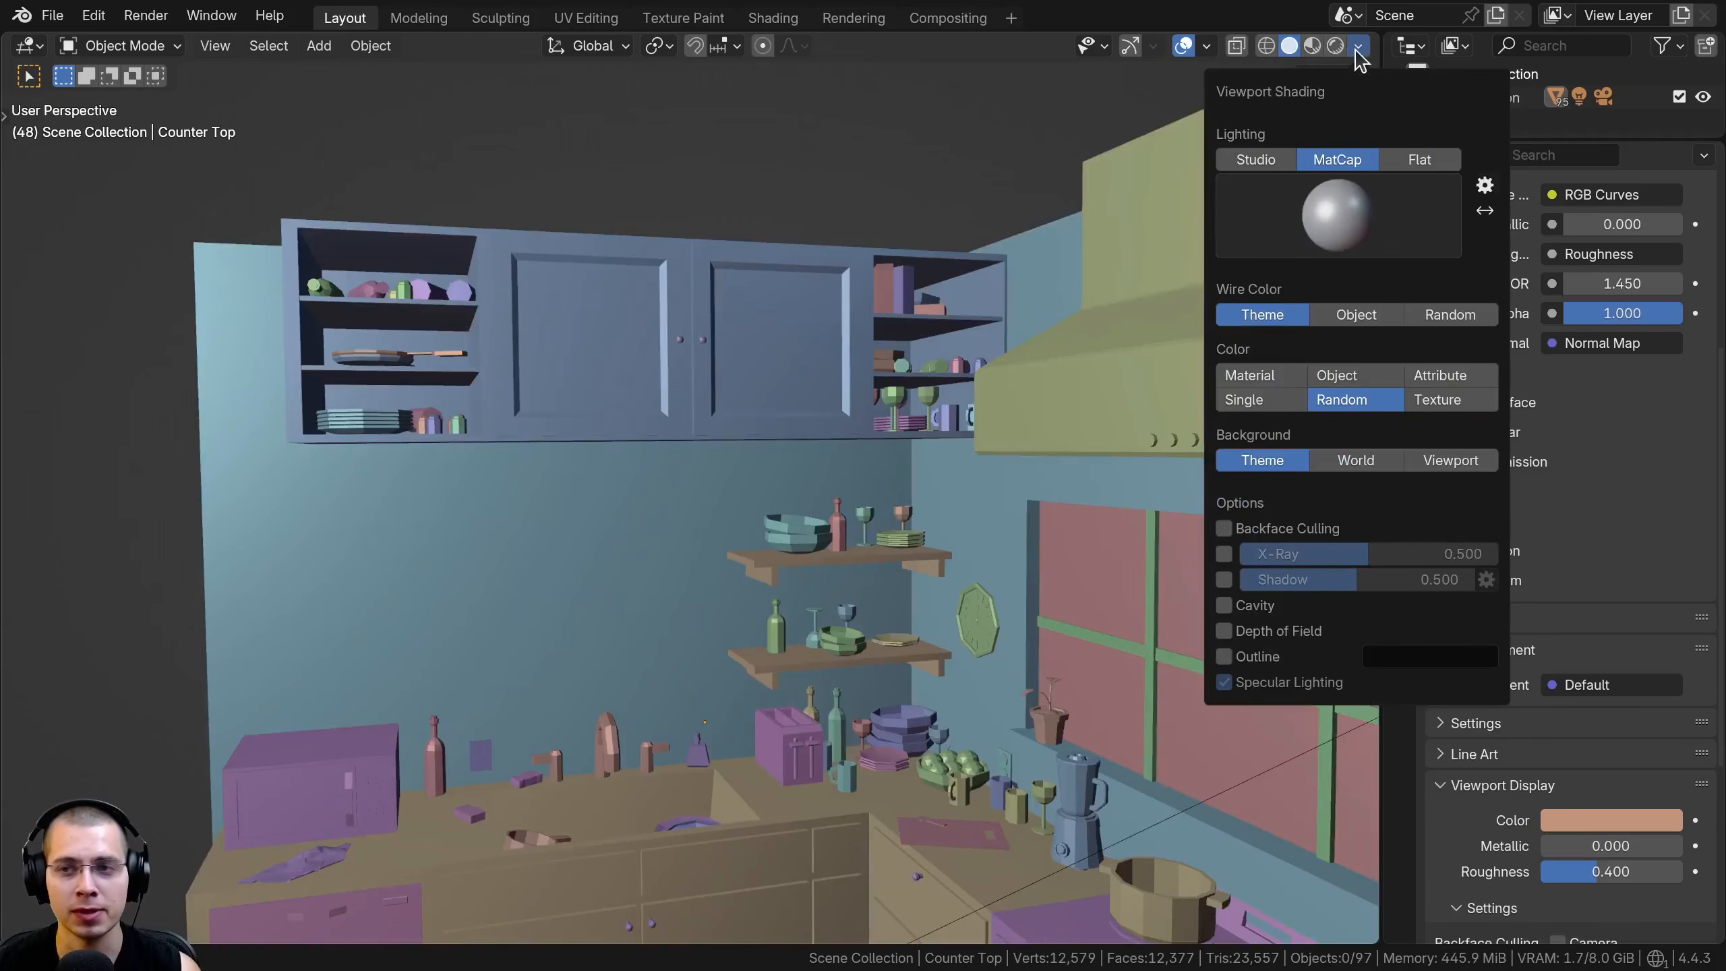
# Try the matte beige matcap and the glowing orange matcap at the end of the list
pyautogui.click(1308, 215)
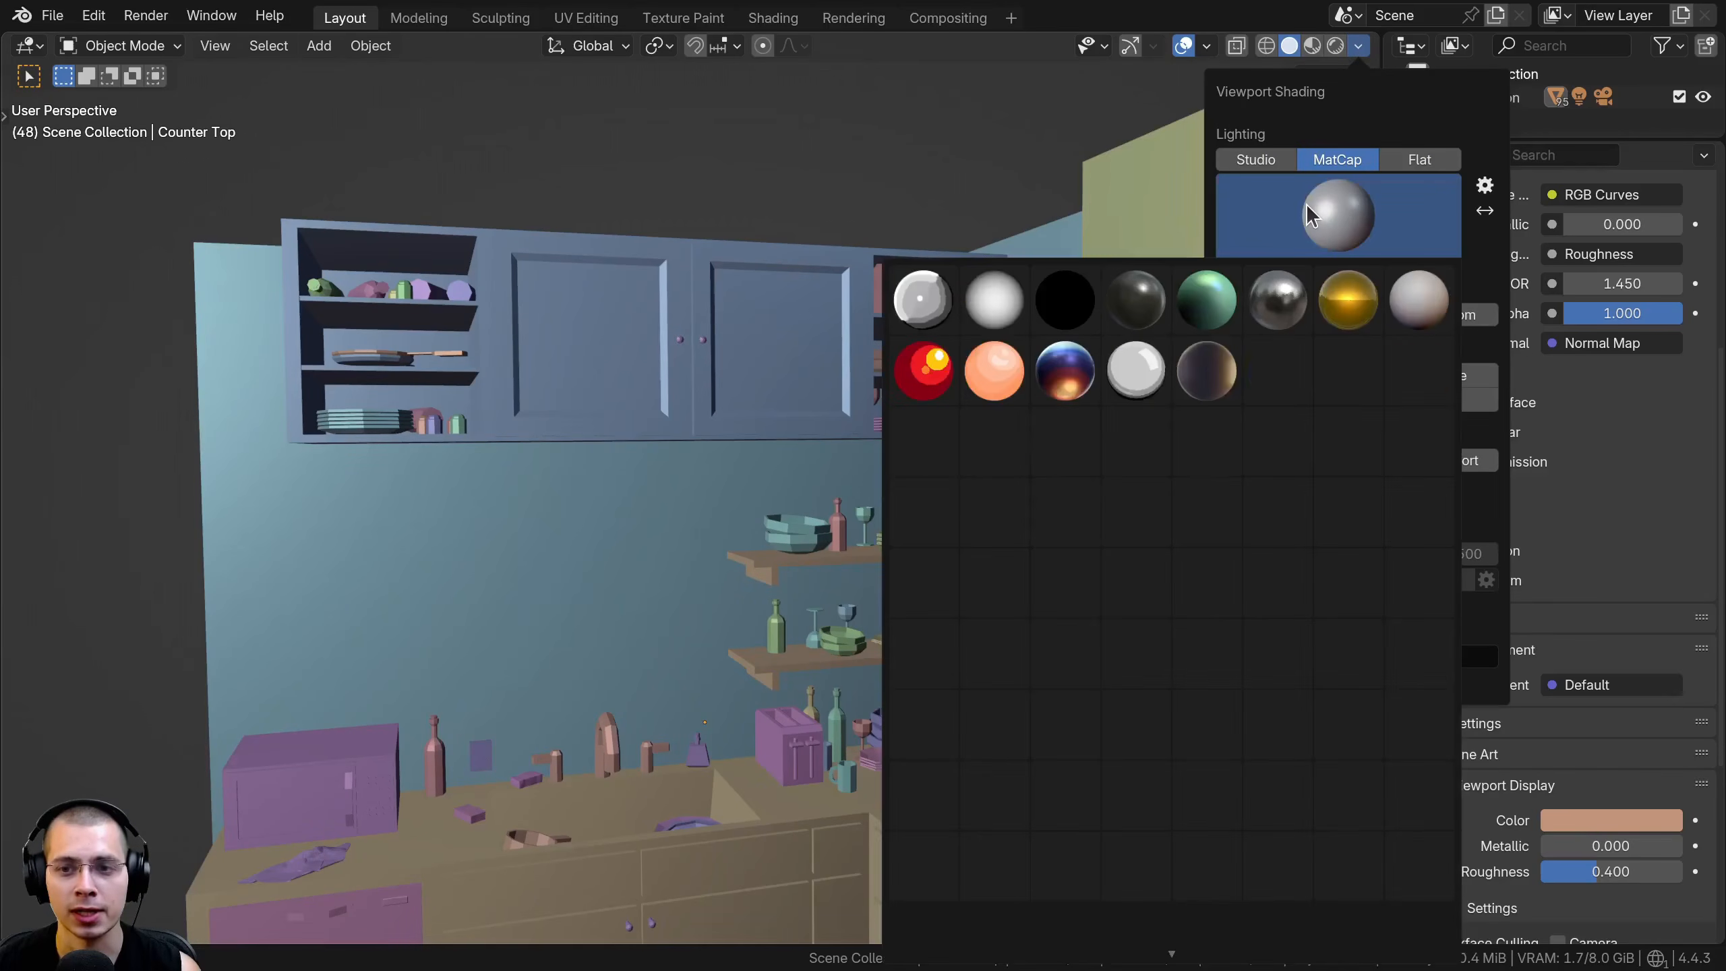
pyautogui.click(1180, 446)
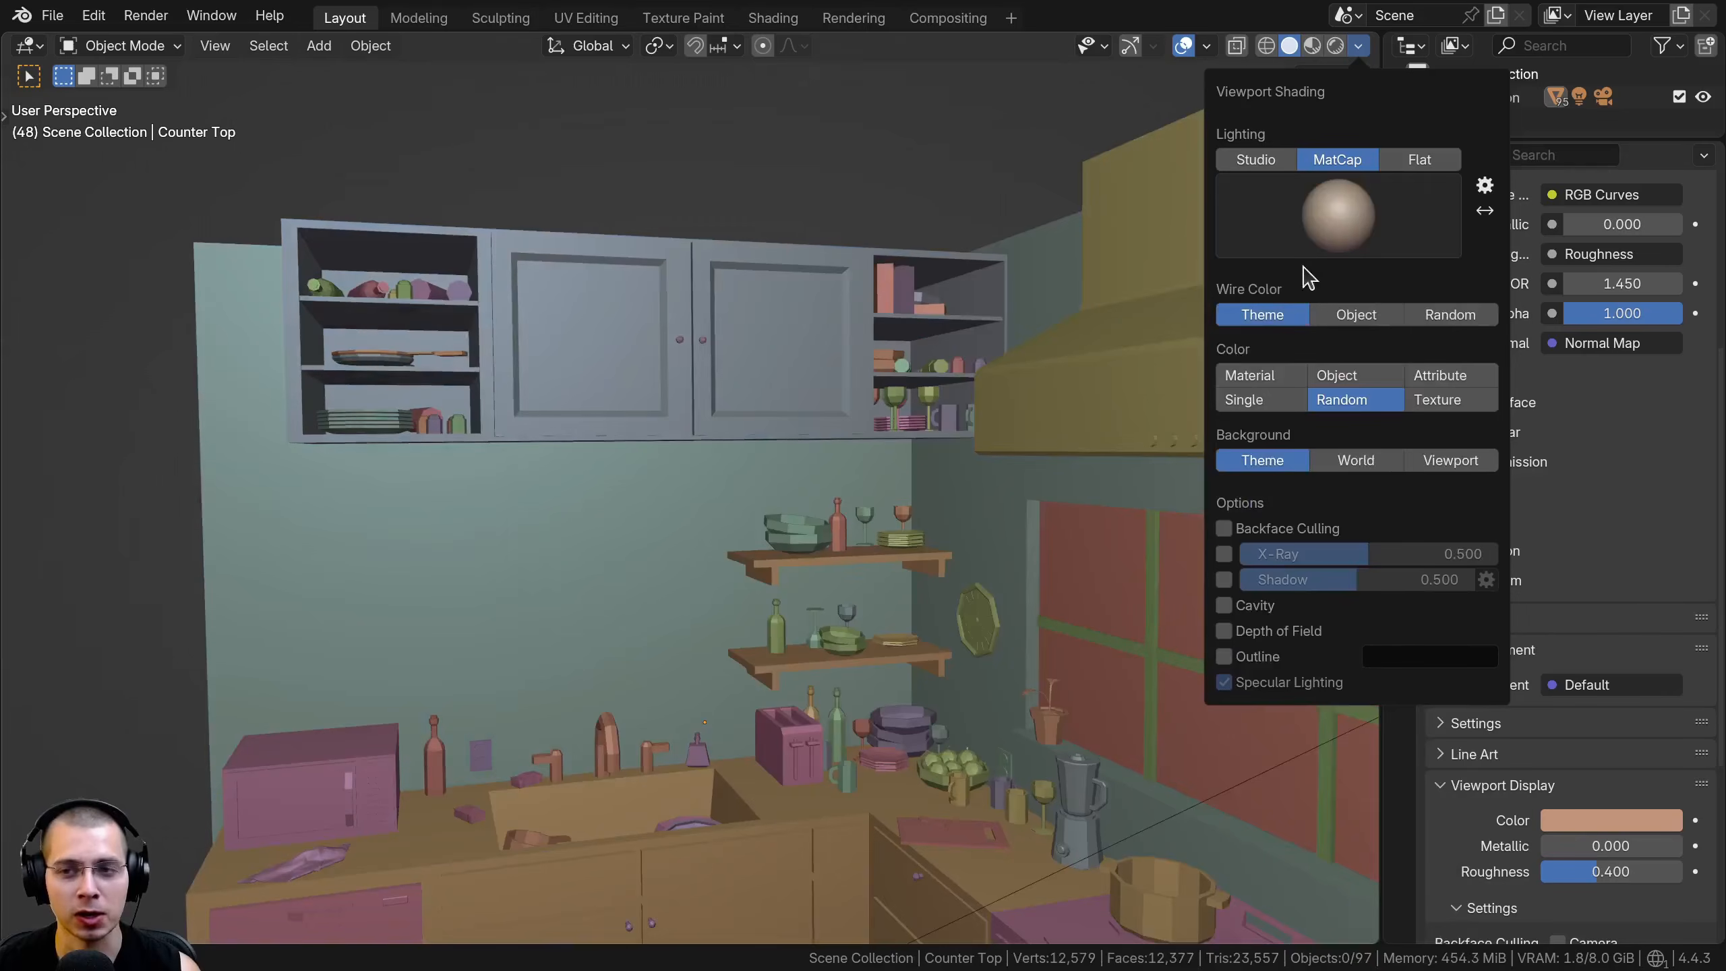
pyautogui.click(1334, 218)
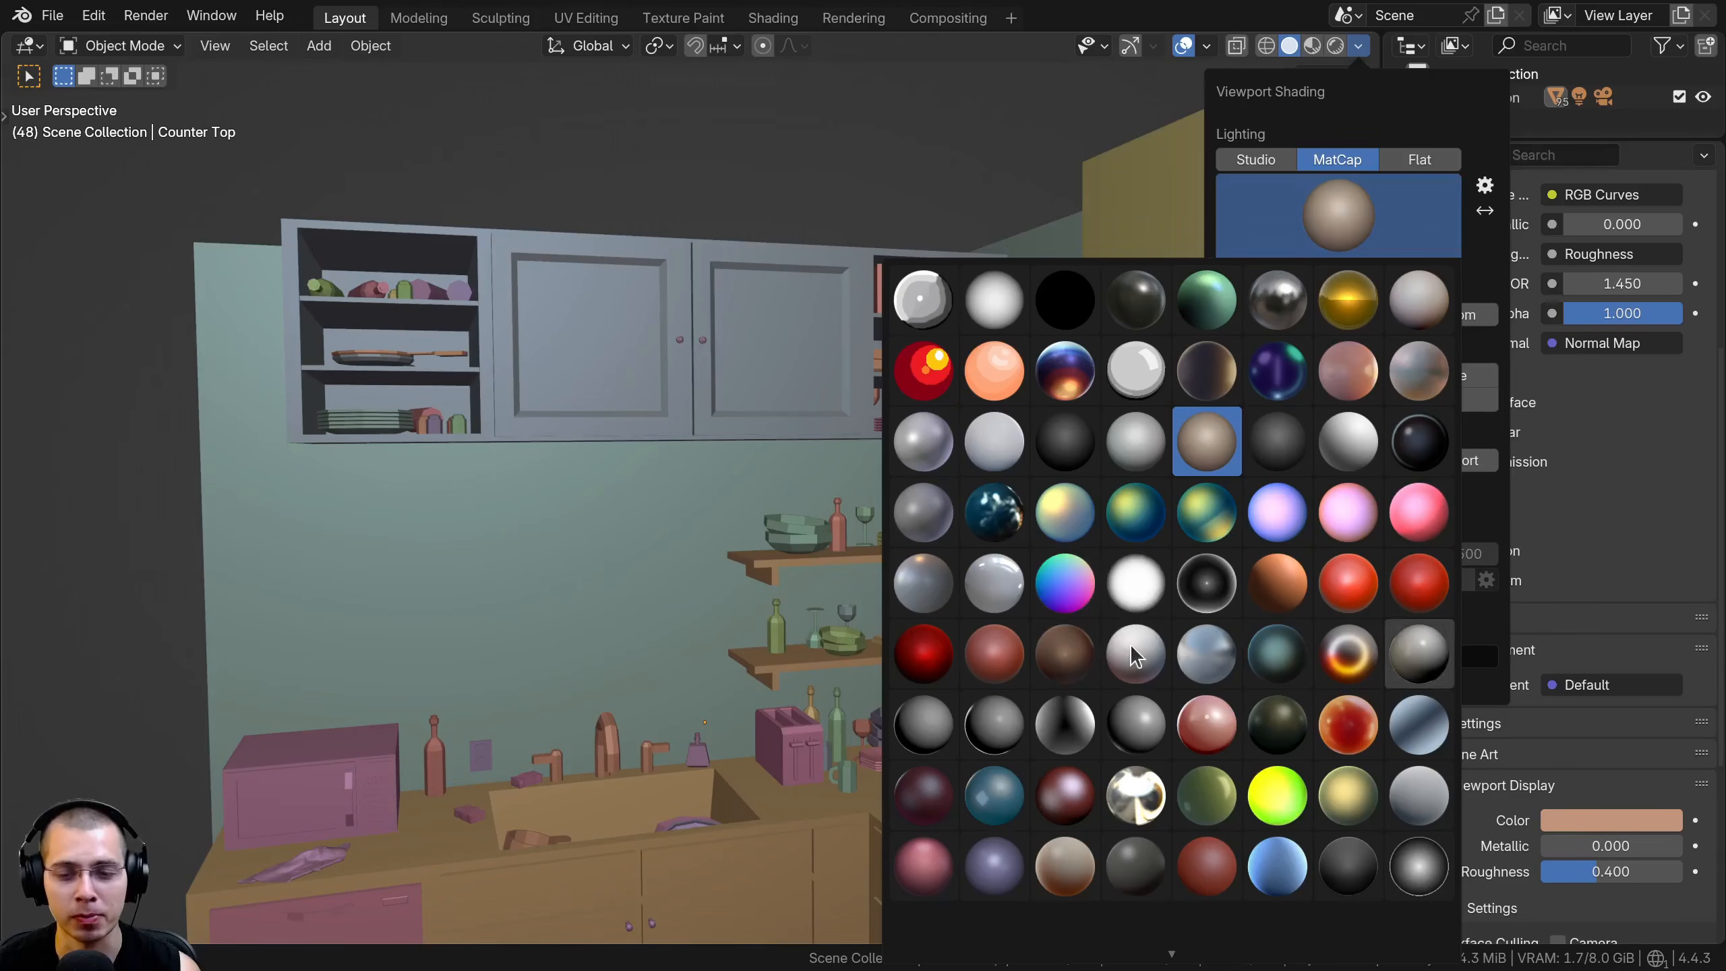
pyautogui.scroll(-6, 1240, 782)
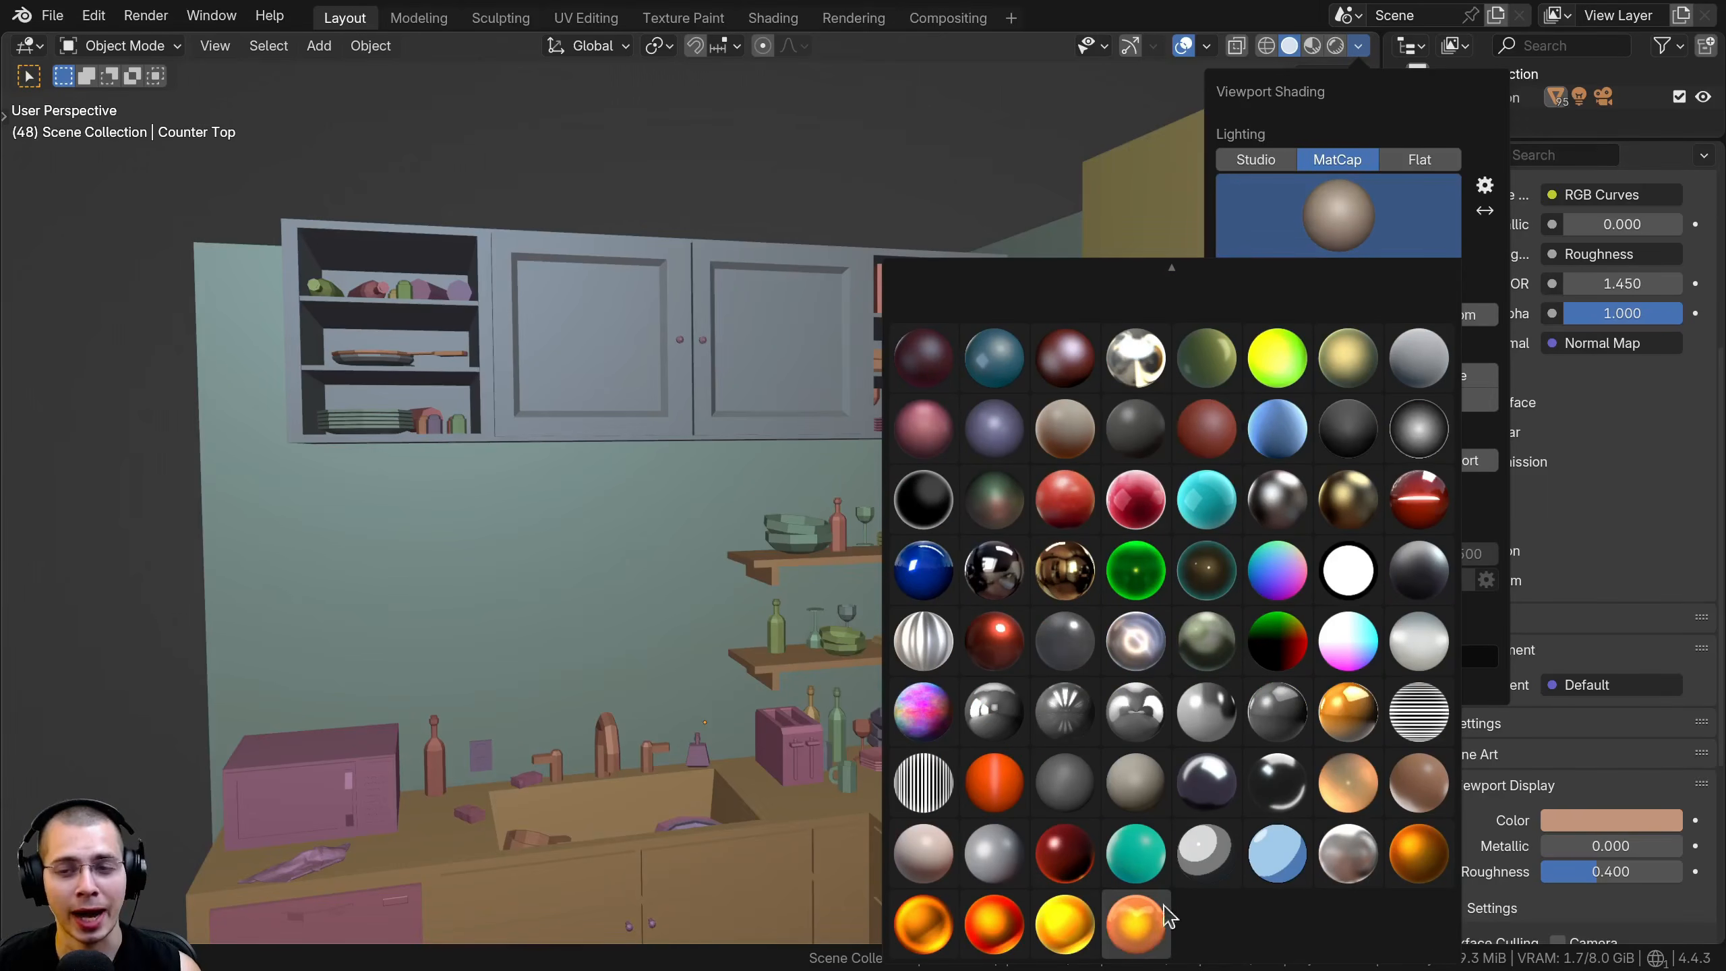
pyautogui.click(1135, 921)
# Try the pale yellow-blue matcap and the glossy dark grey matcap on the kitchen
pyautogui.click(1335, 216)
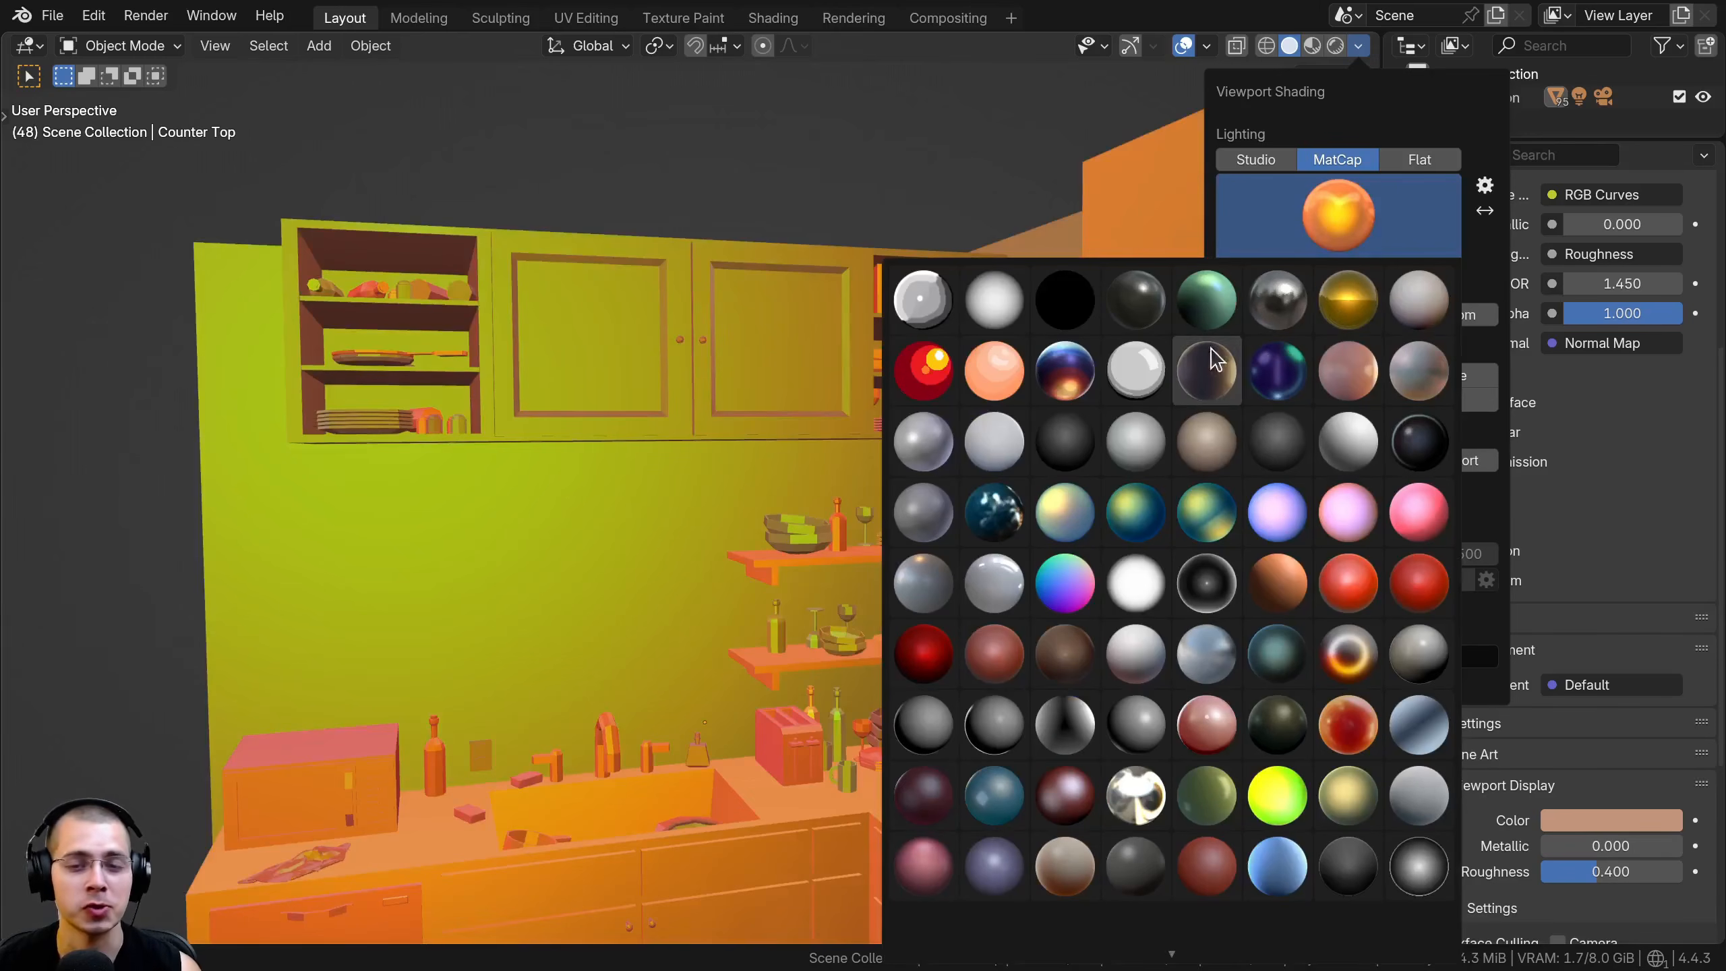
pyautogui.click(1088, 509)
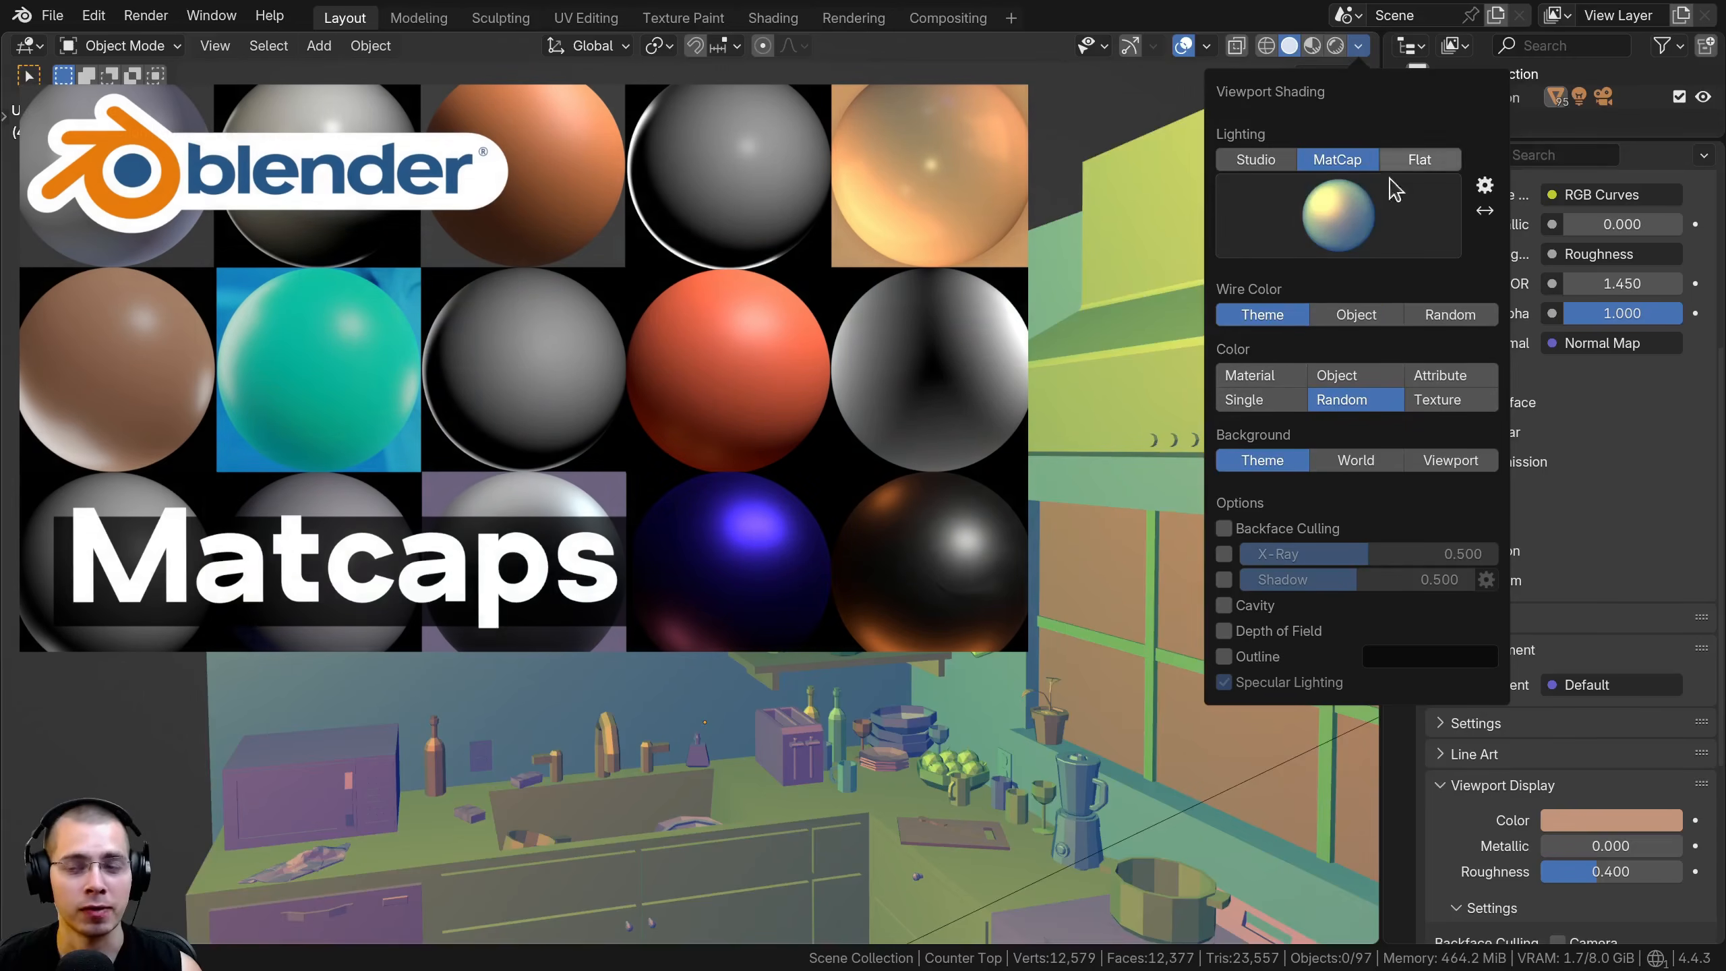
pyautogui.click(1374, 217)
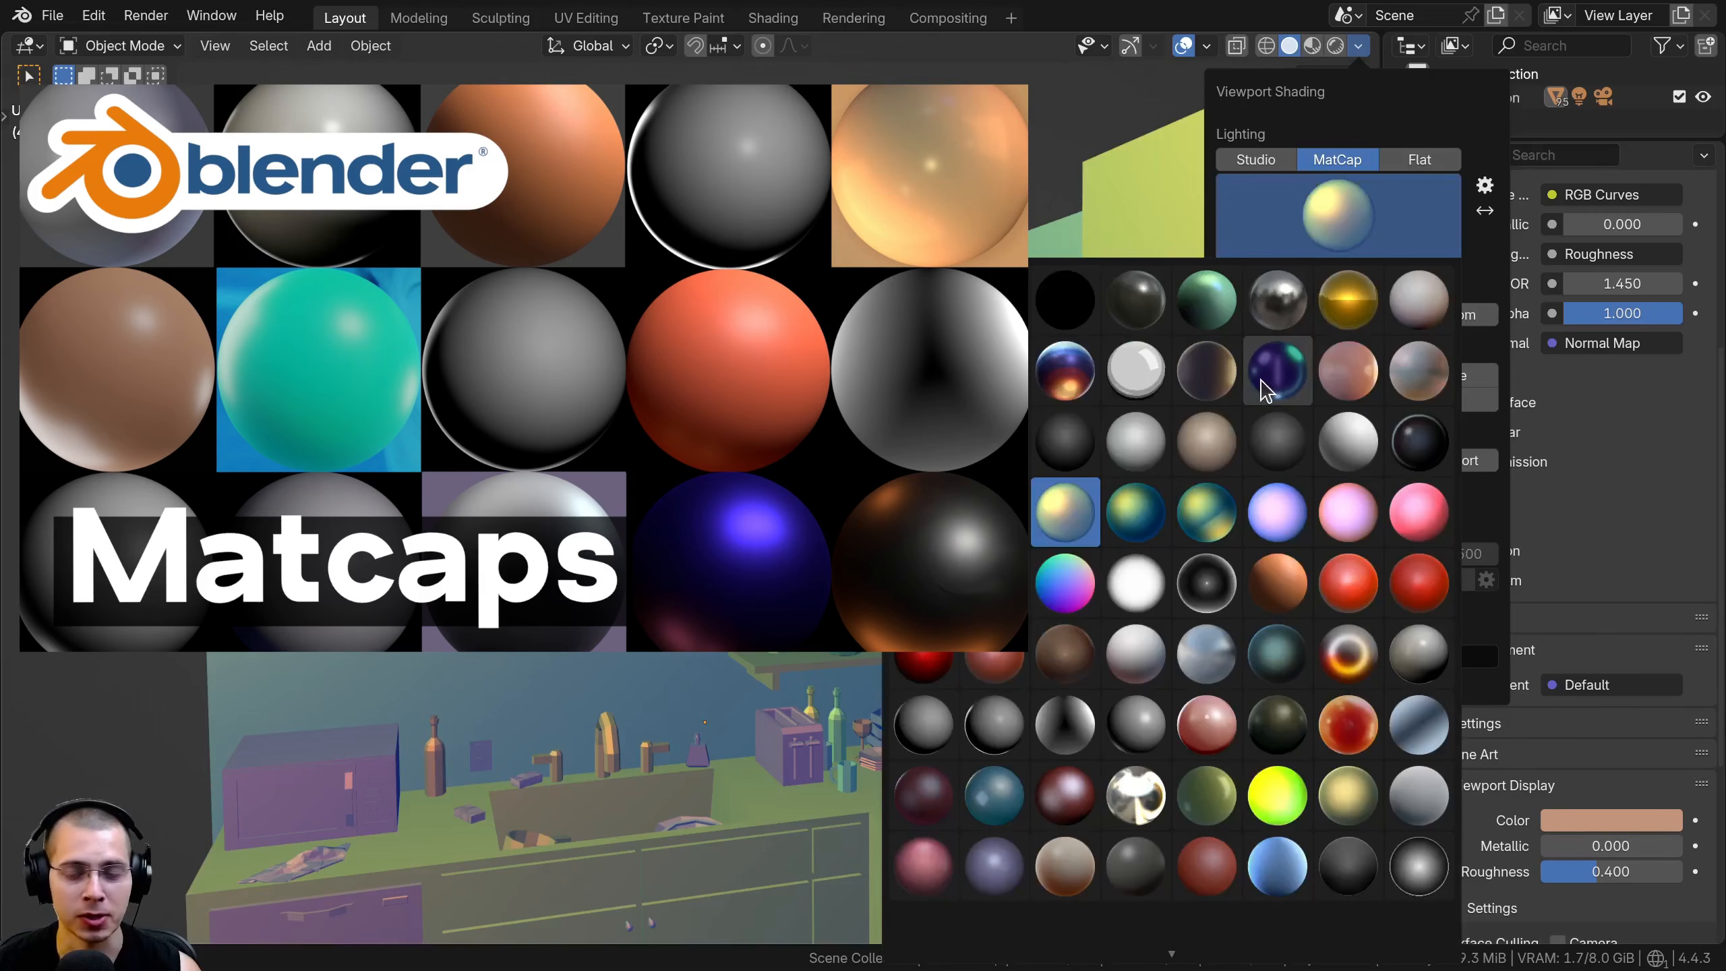
pyautogui.click(1130, 322)
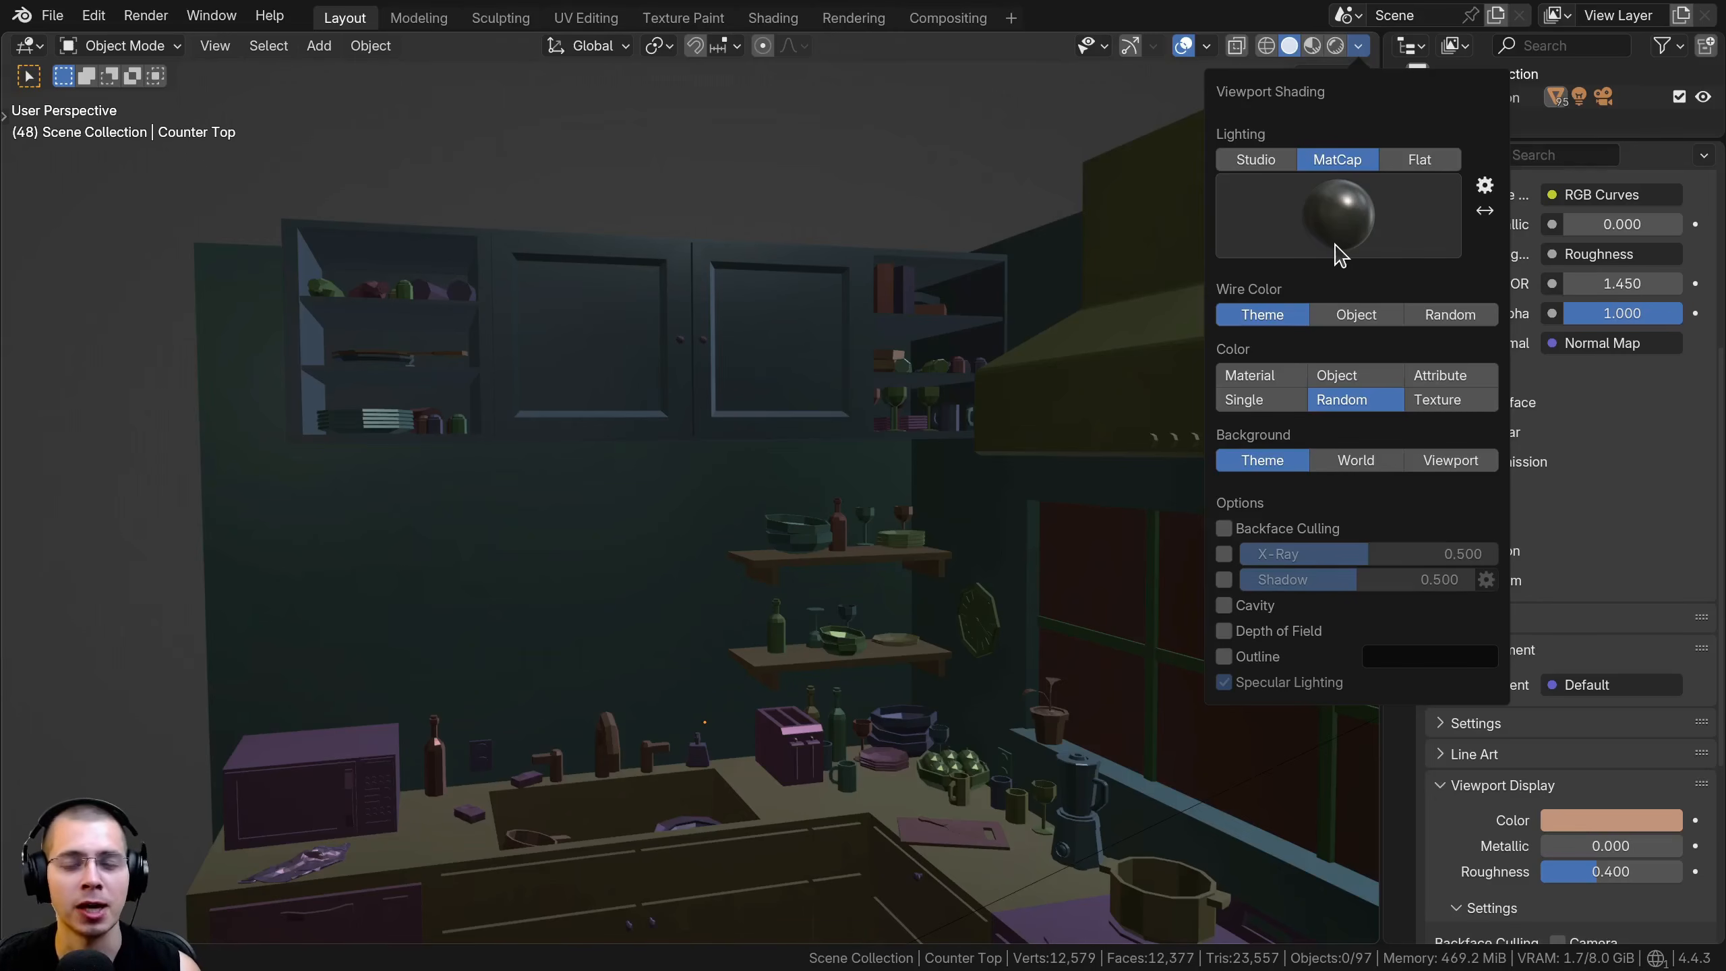
# Set the viewport matcap to the green sphere and browse the remaining matcaps in the list
pyautogui.click(1337, 252)
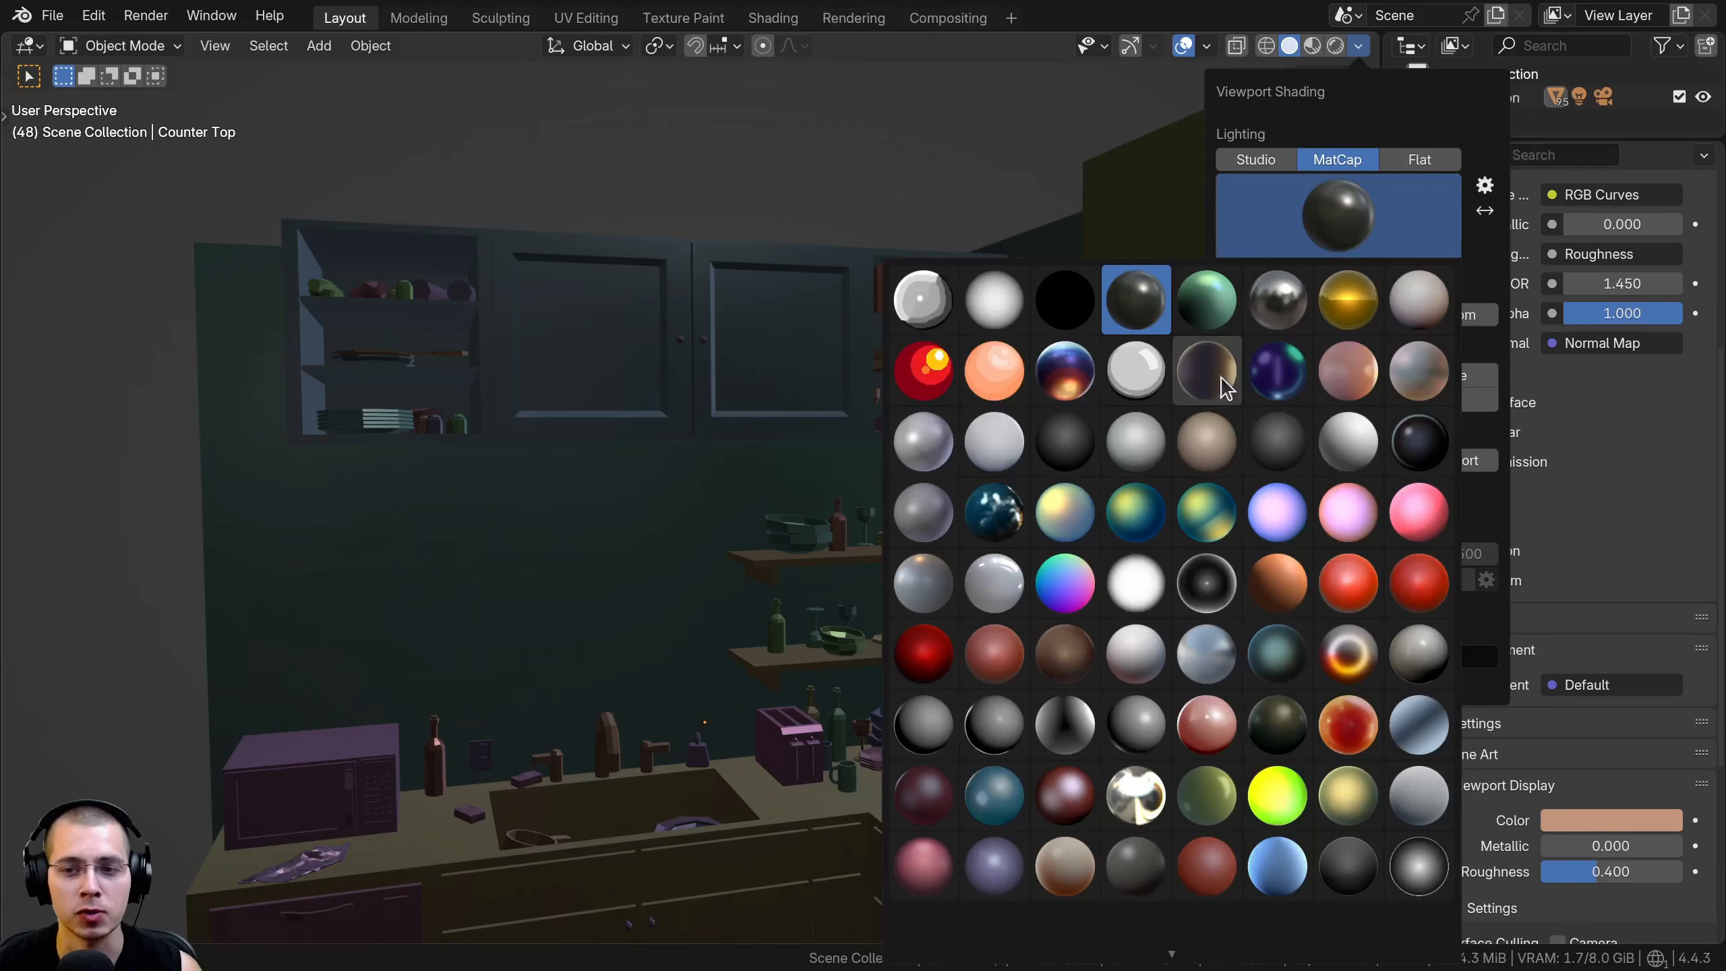
pyautogui.click(1216, 309)
pyautogui.scroll(-2, 1124, 864)
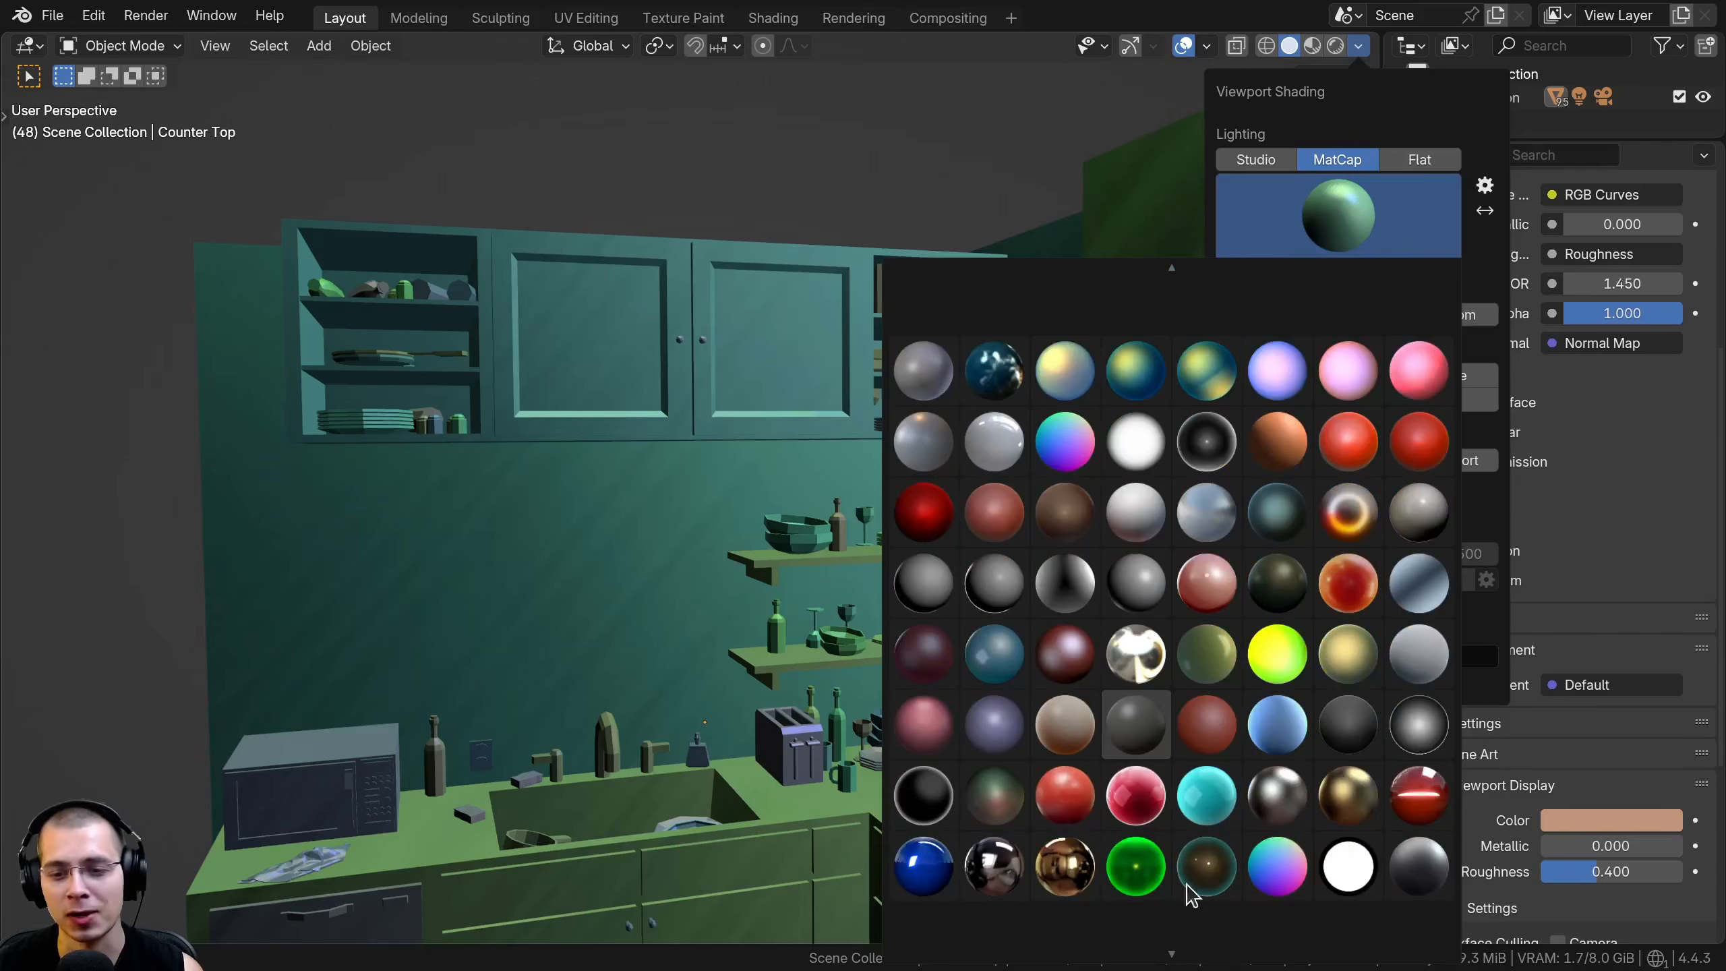
pyautogui.click(1359, 46)
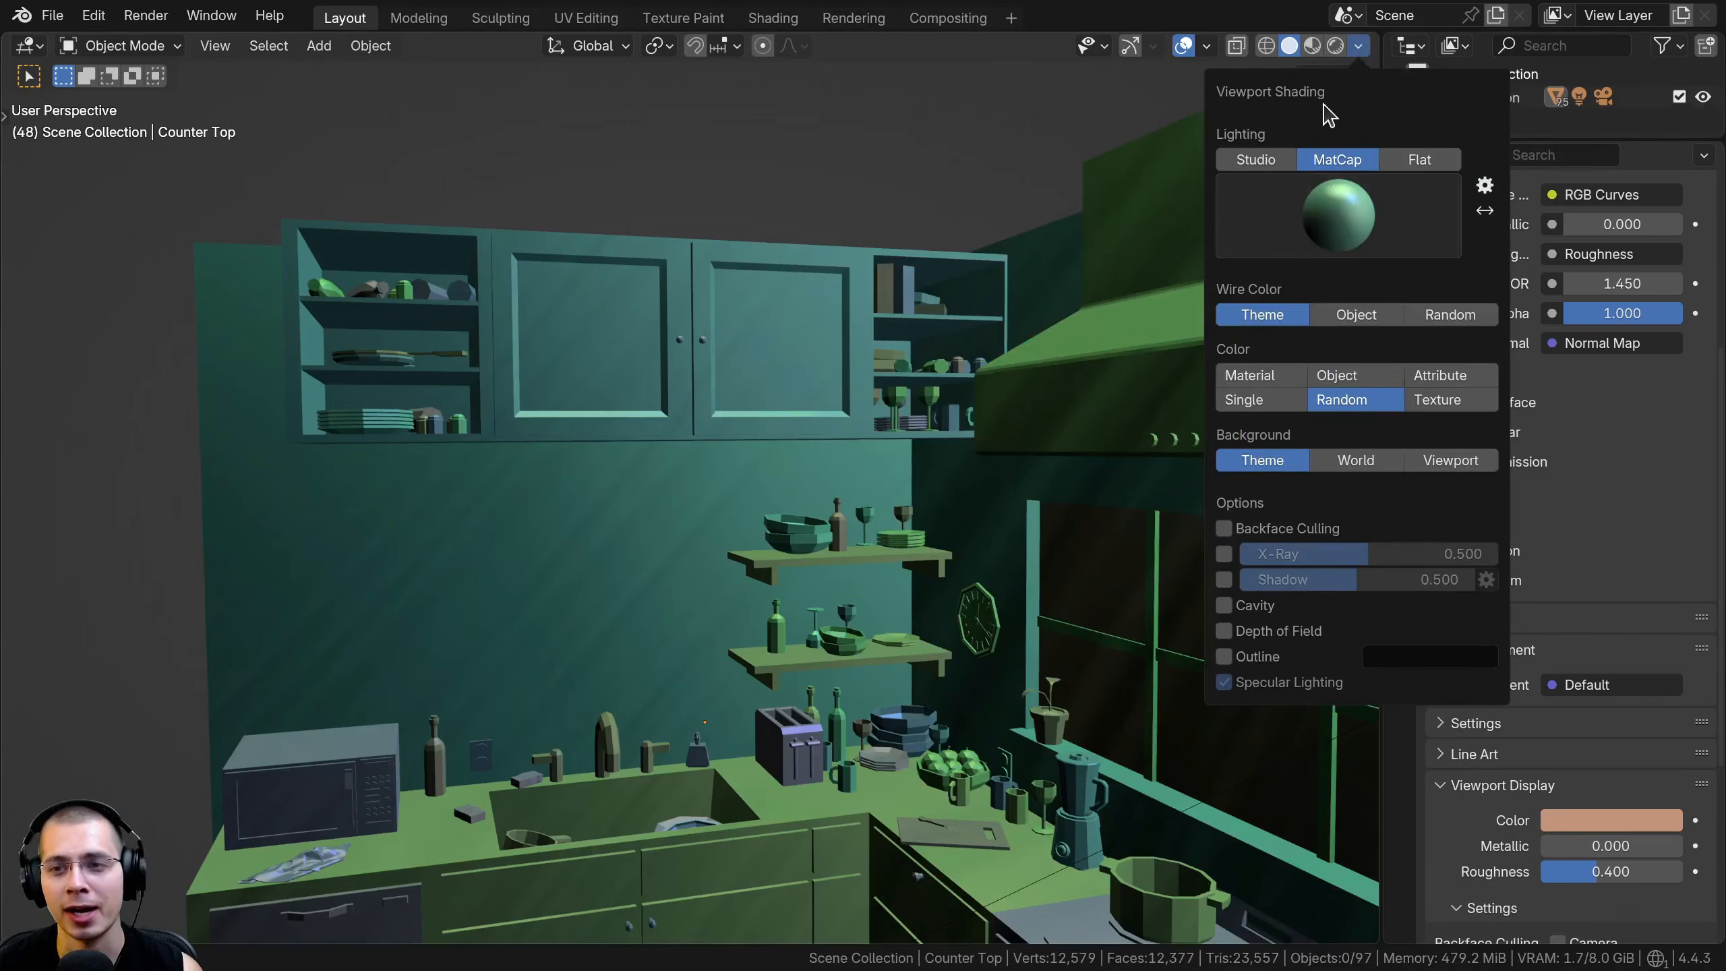
# Set the viewport matcap to the glossy silver sphere with the violet tint
pyautogui.click(1326, 200)
pyautogui.click(919, 443)
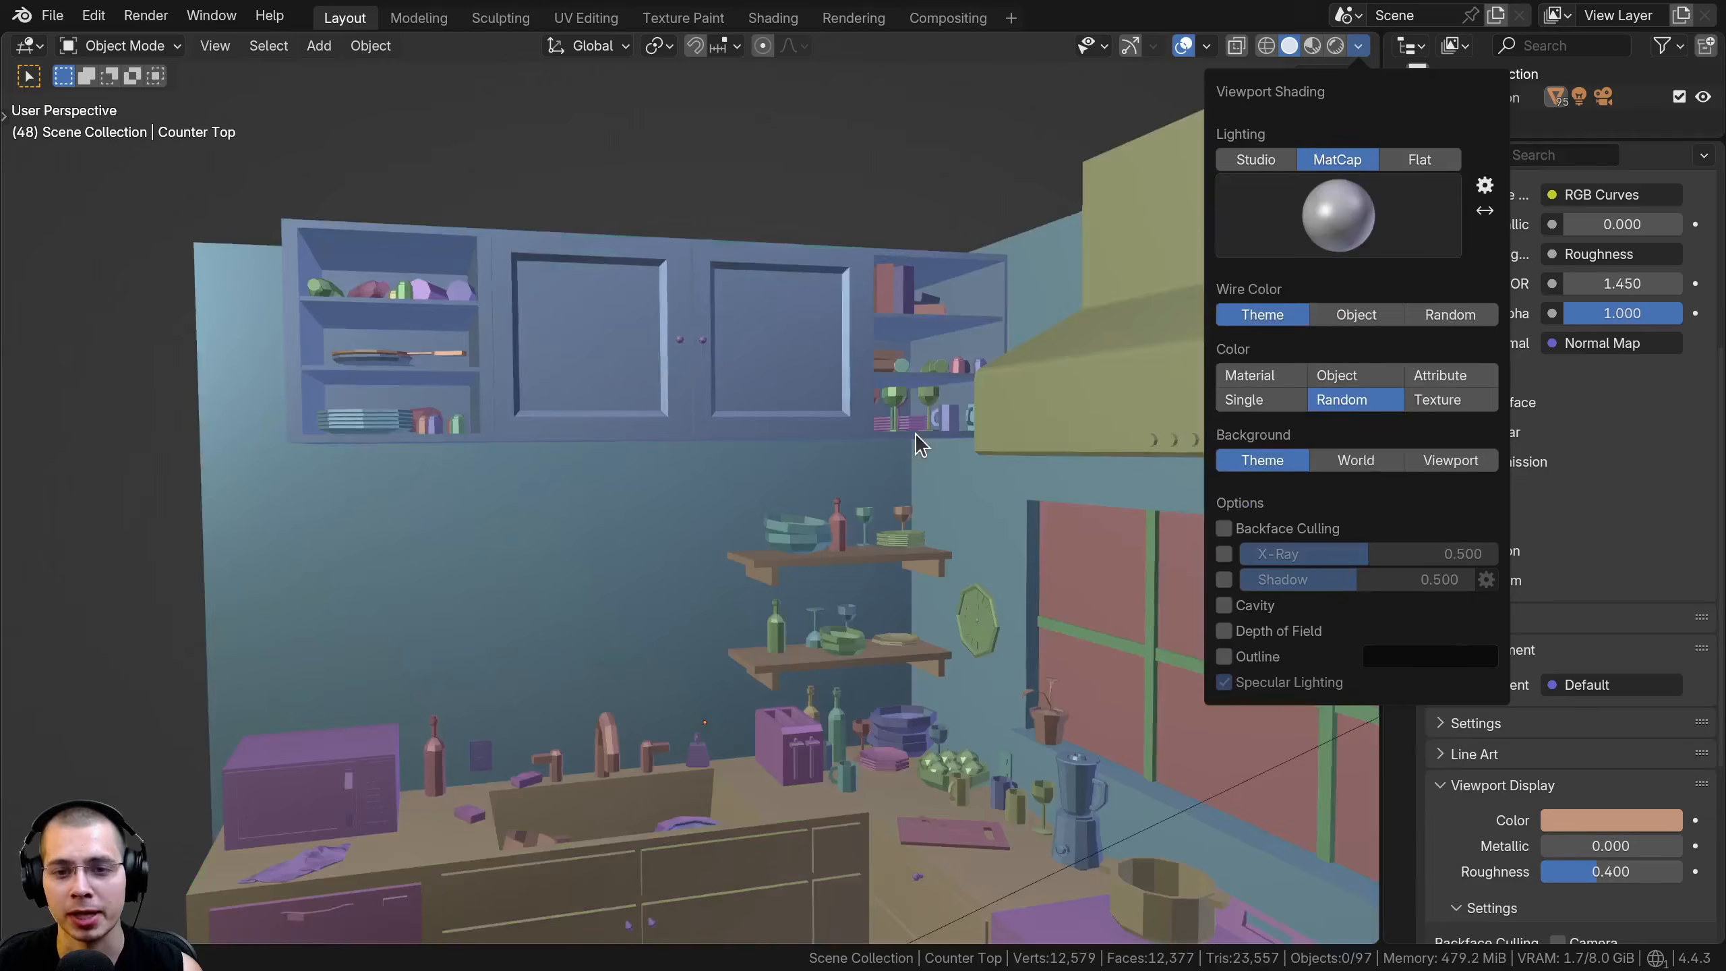
pyautogui.click(1359, 46)
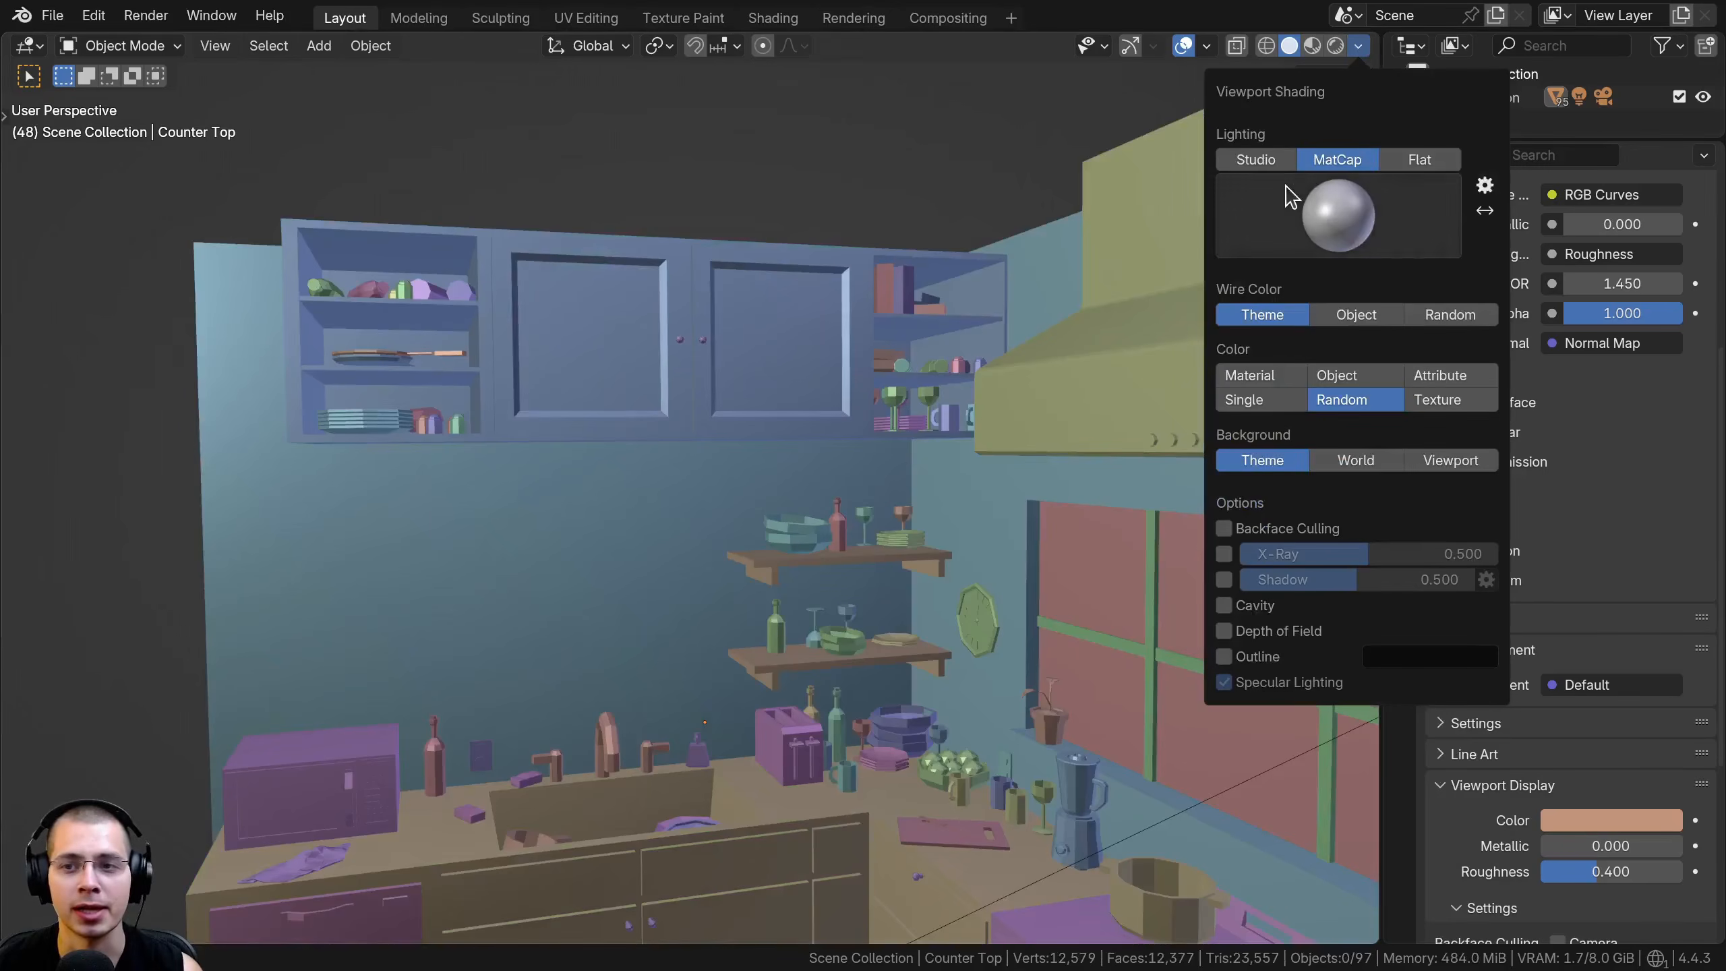
pyautogui.click(1287, 195)
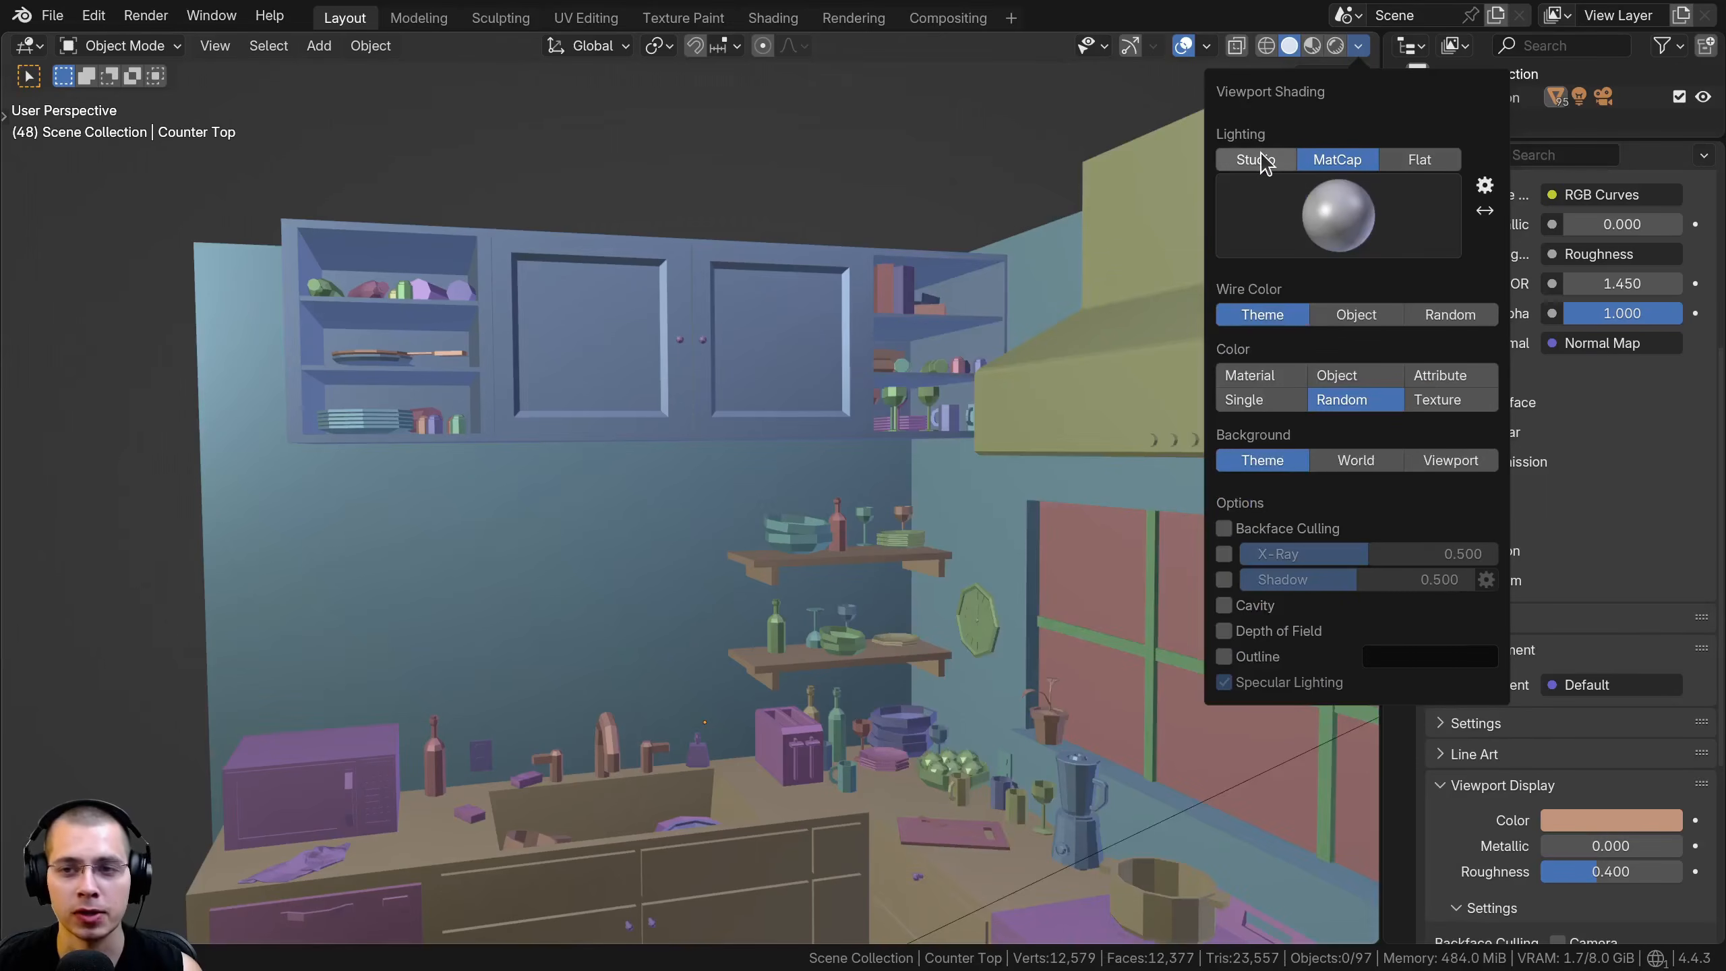
# Try the alternative studio lights under Studio lighting, including the second grey sphere, and return to MatCap lighting
pyautogui.click(1262, 161)
pyautogui.click(1337, 225)
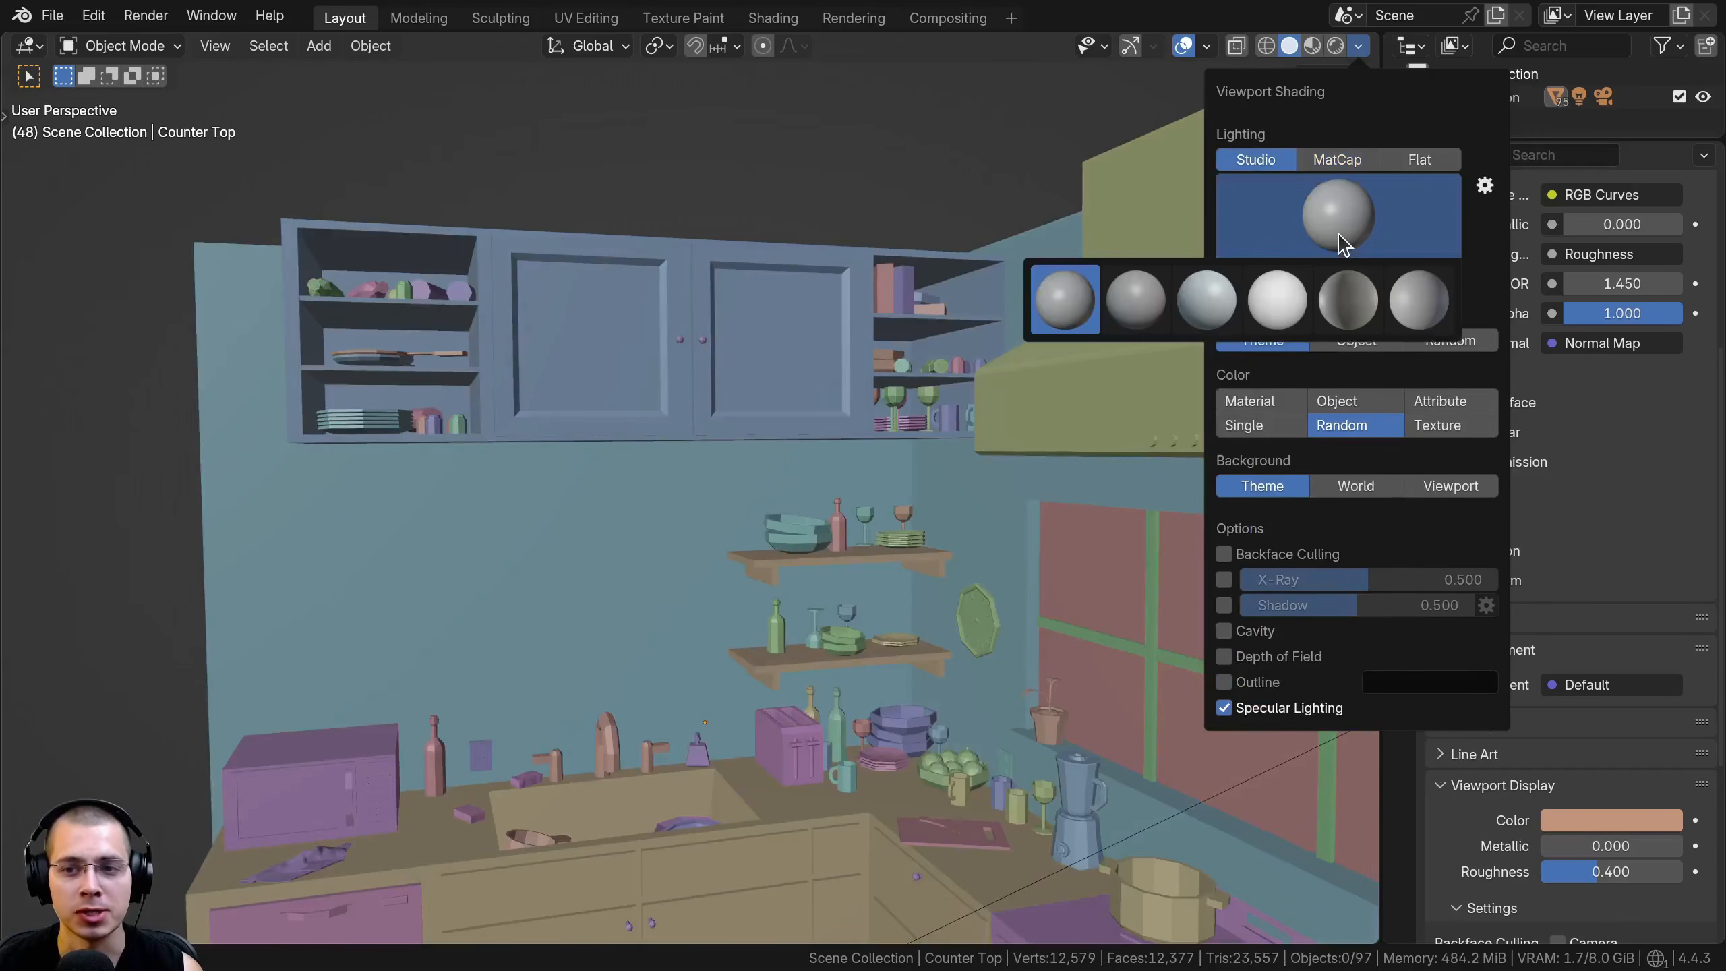
pyautogui.click(1135, 300)
pyautogui.click(1379, 221)
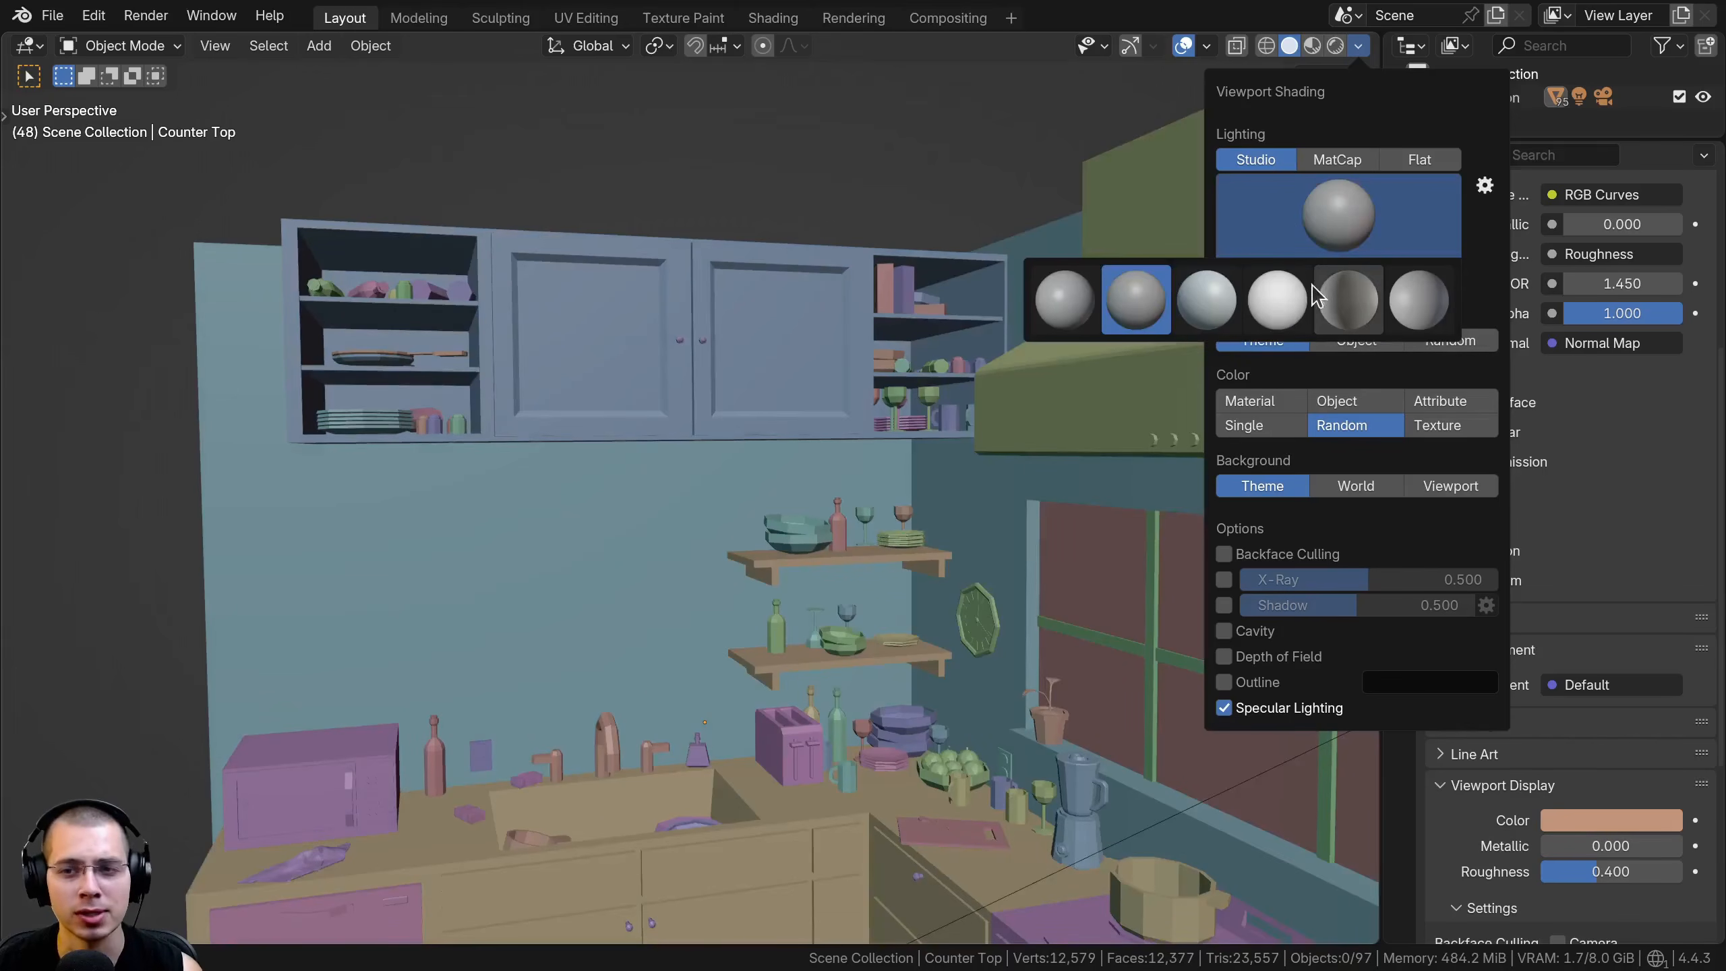
pyautogui.click(1308, 296)
pyautogui.click(1346, 214)
pyautogui.click(1336, 160)
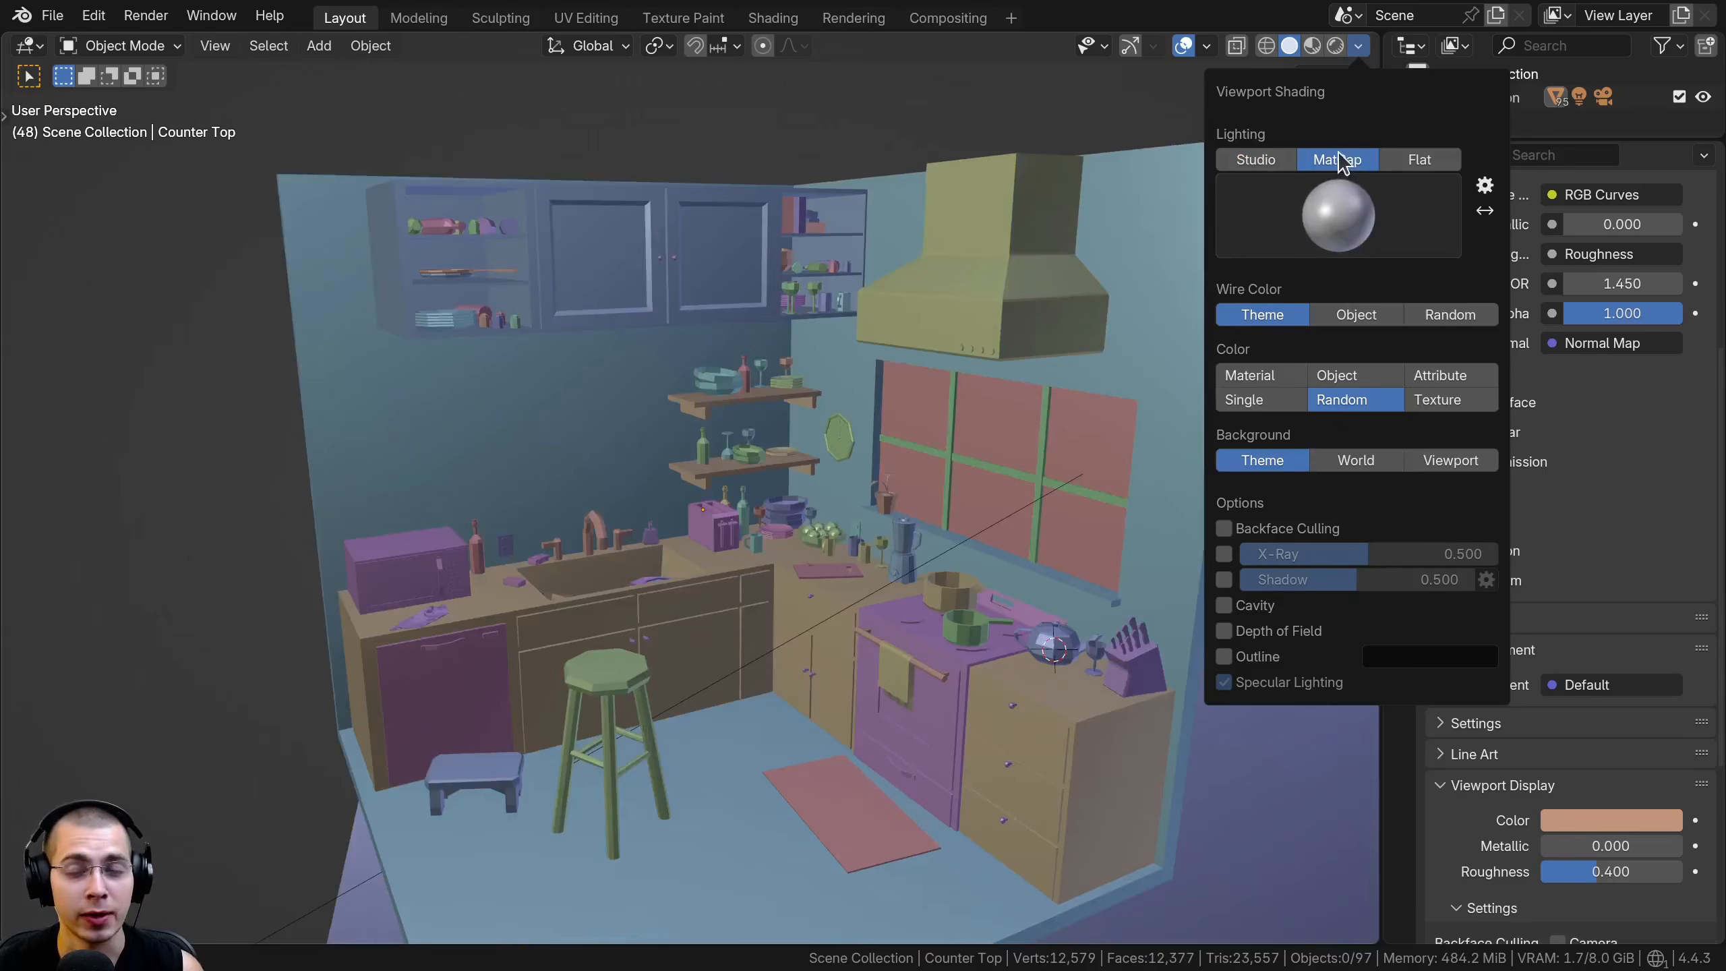
# Flip the matcap horizontally back and forth to compare the shading direction on the kitchen walls and range hood
pyautogui.click(1485, 213)
pyautogui.click(1485, 213)
pyautogui.click(1485, 213)
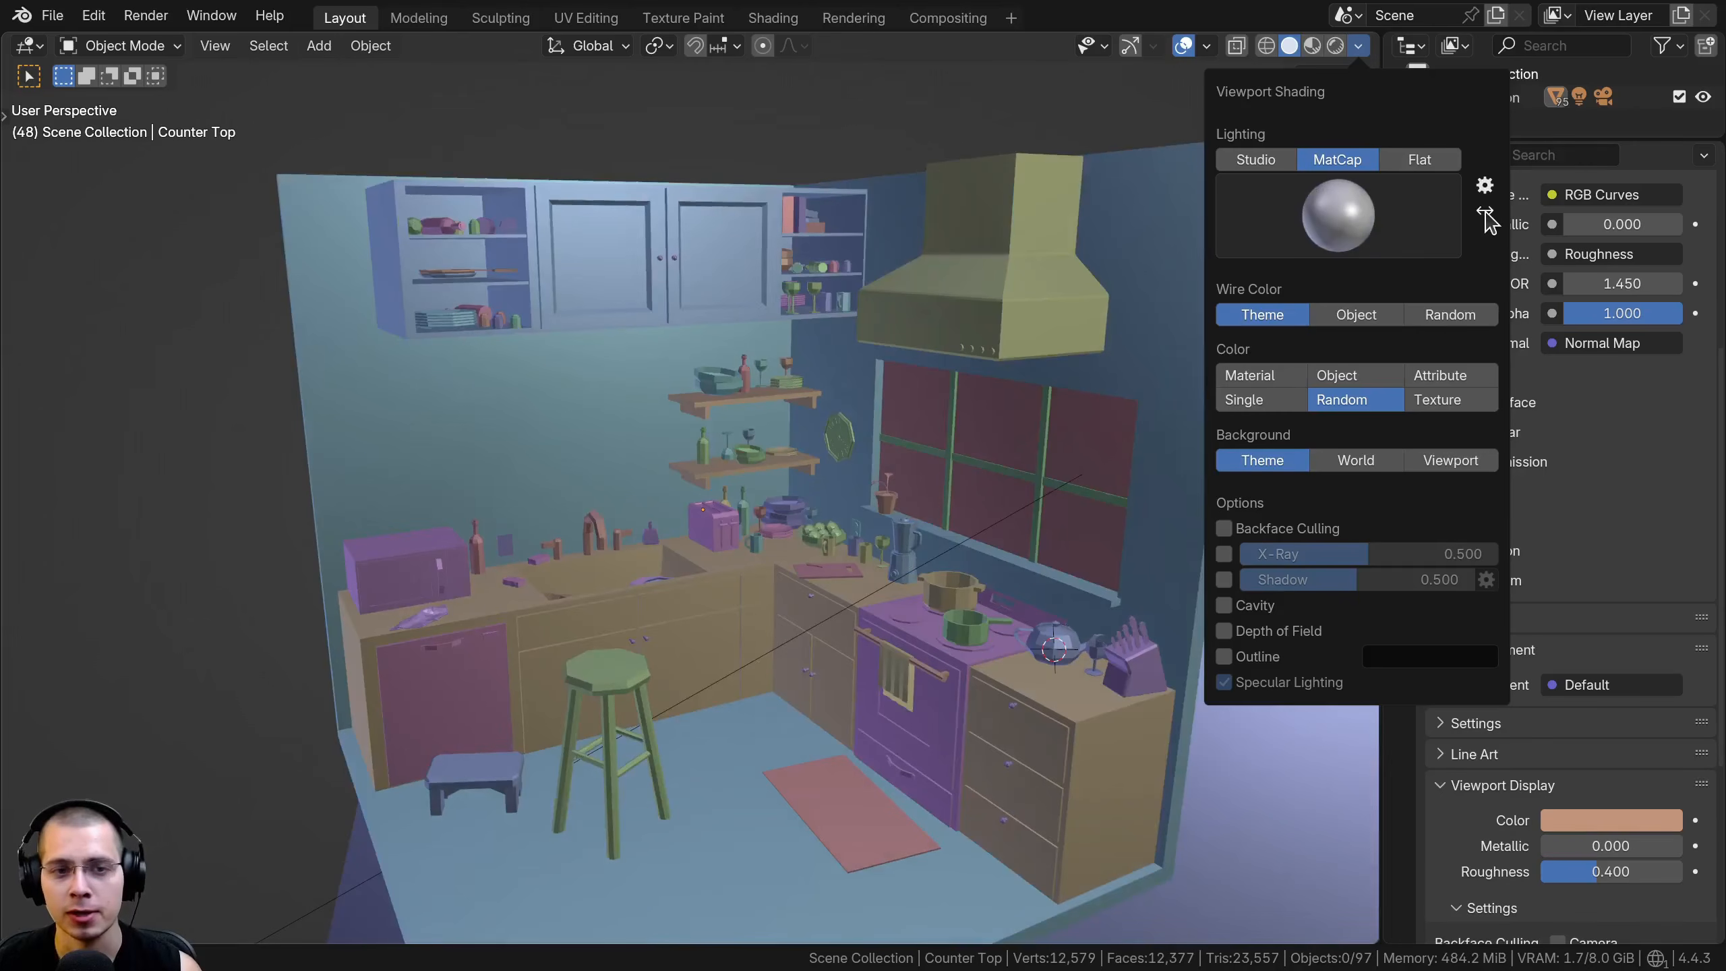
pyautogui.click(1485, 214)
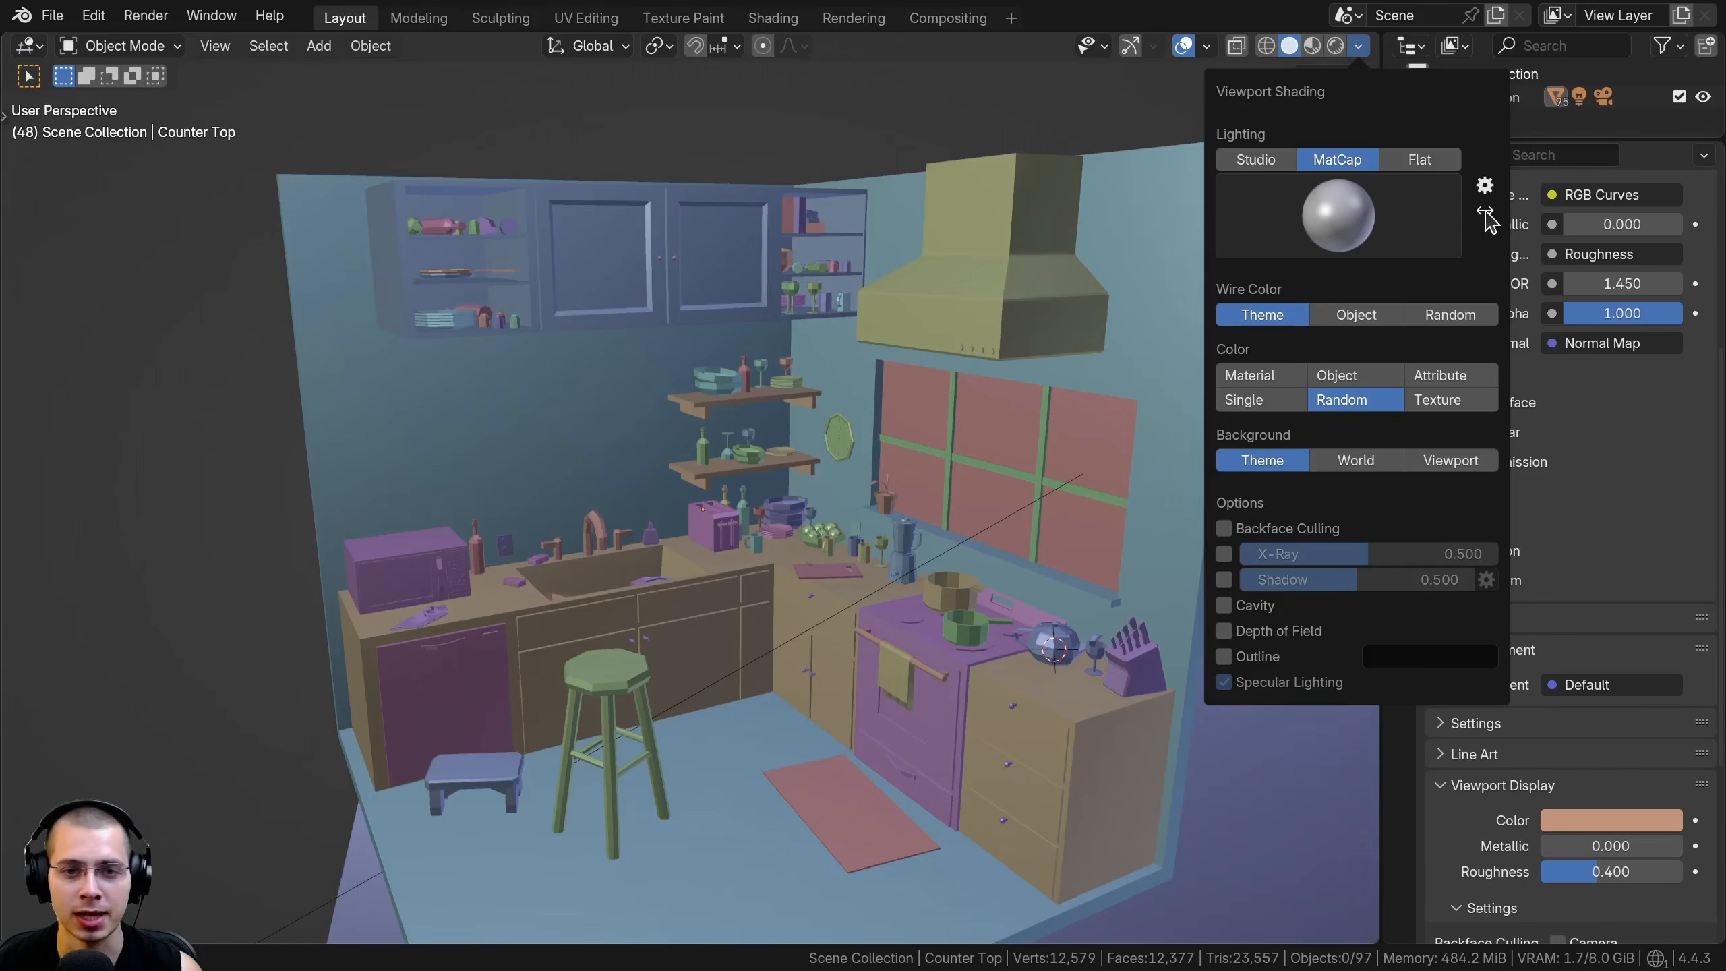
pyautogui.click(1485, 214)
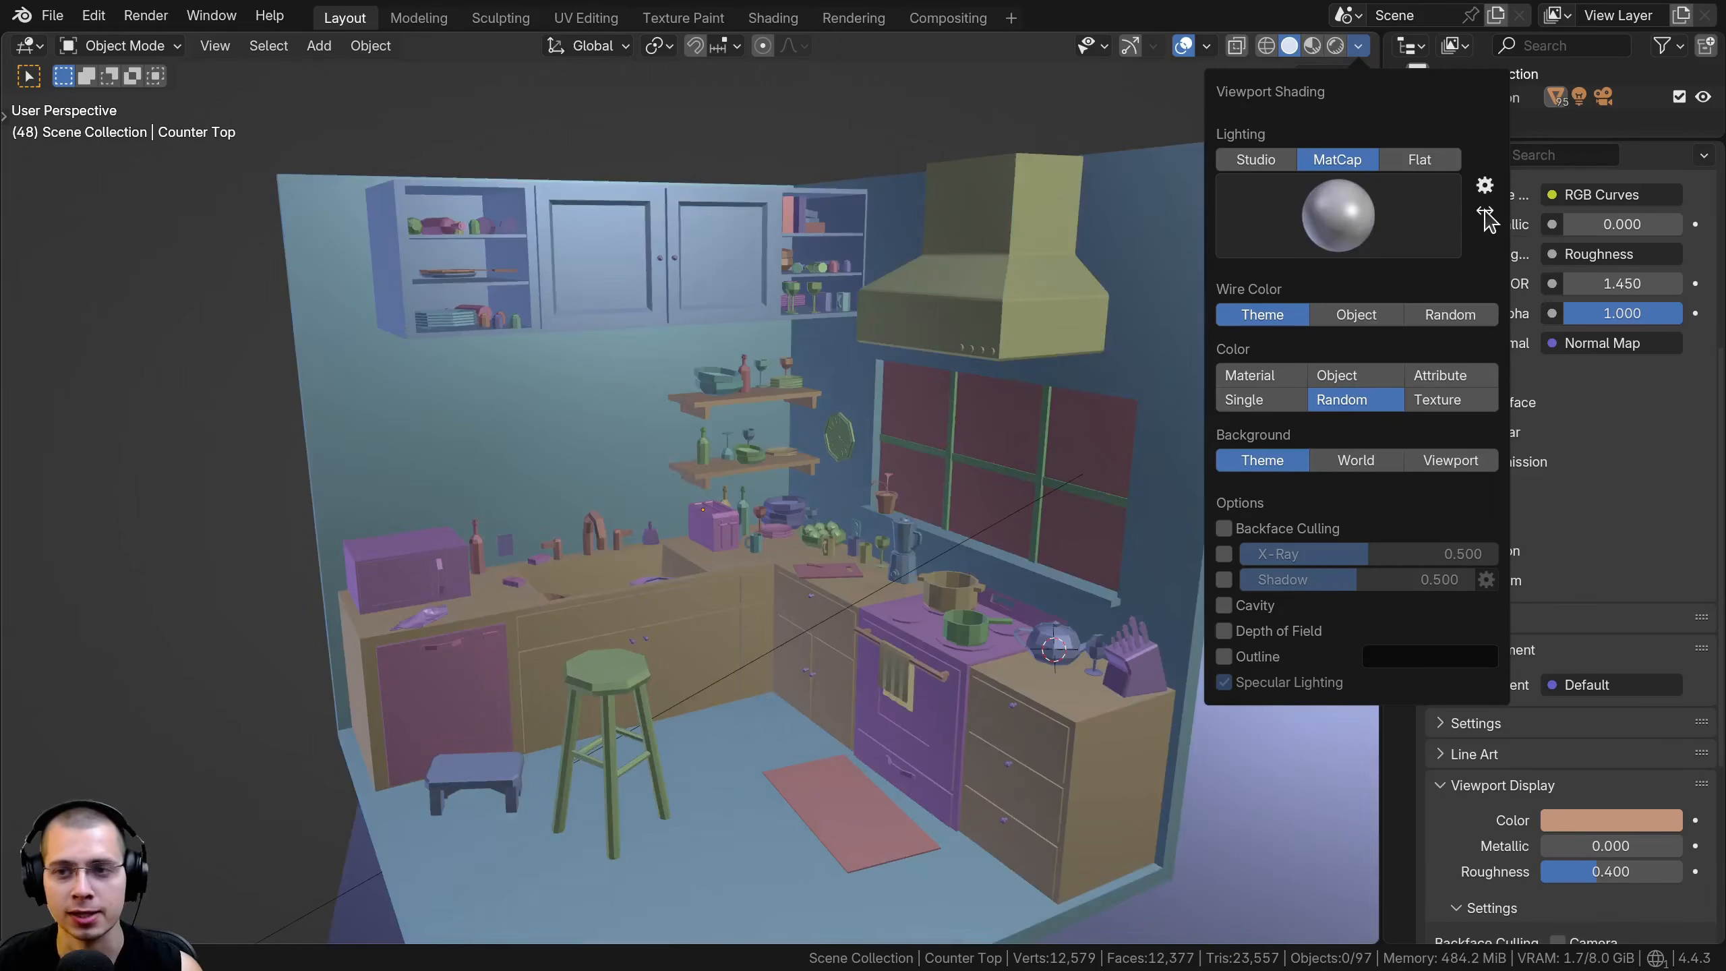
pyautogui.click(1485, 215)
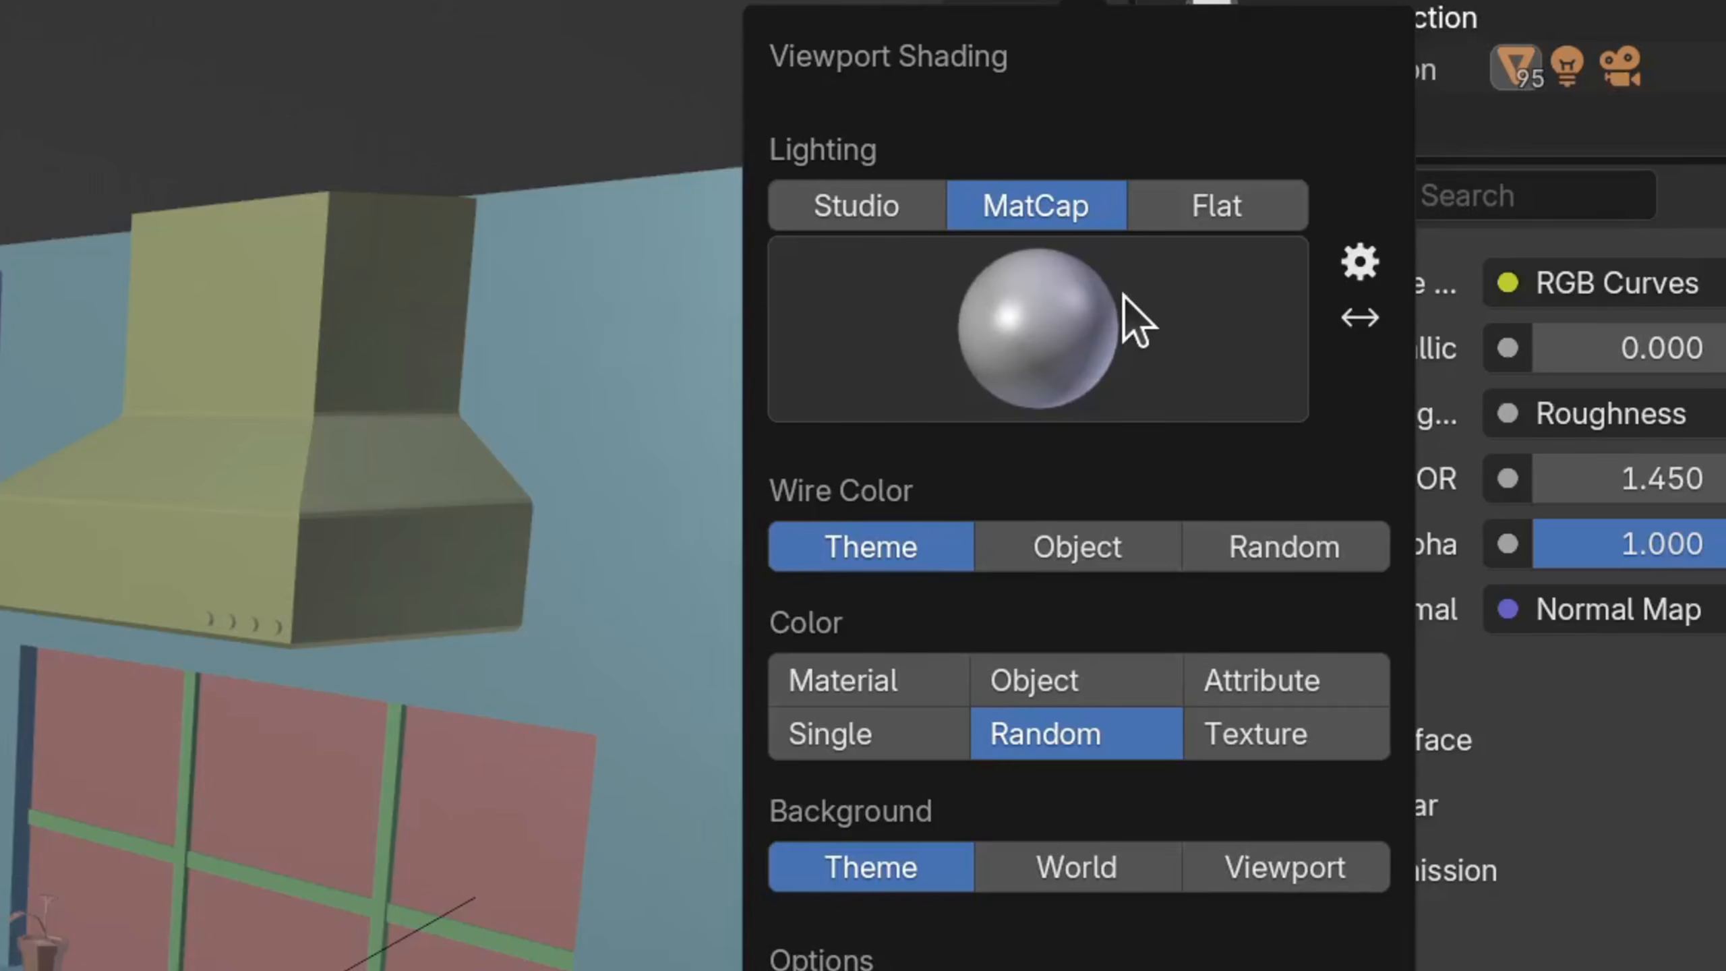
pyautogui.click(1337, 308)
pyautogui.click(1336, 308)
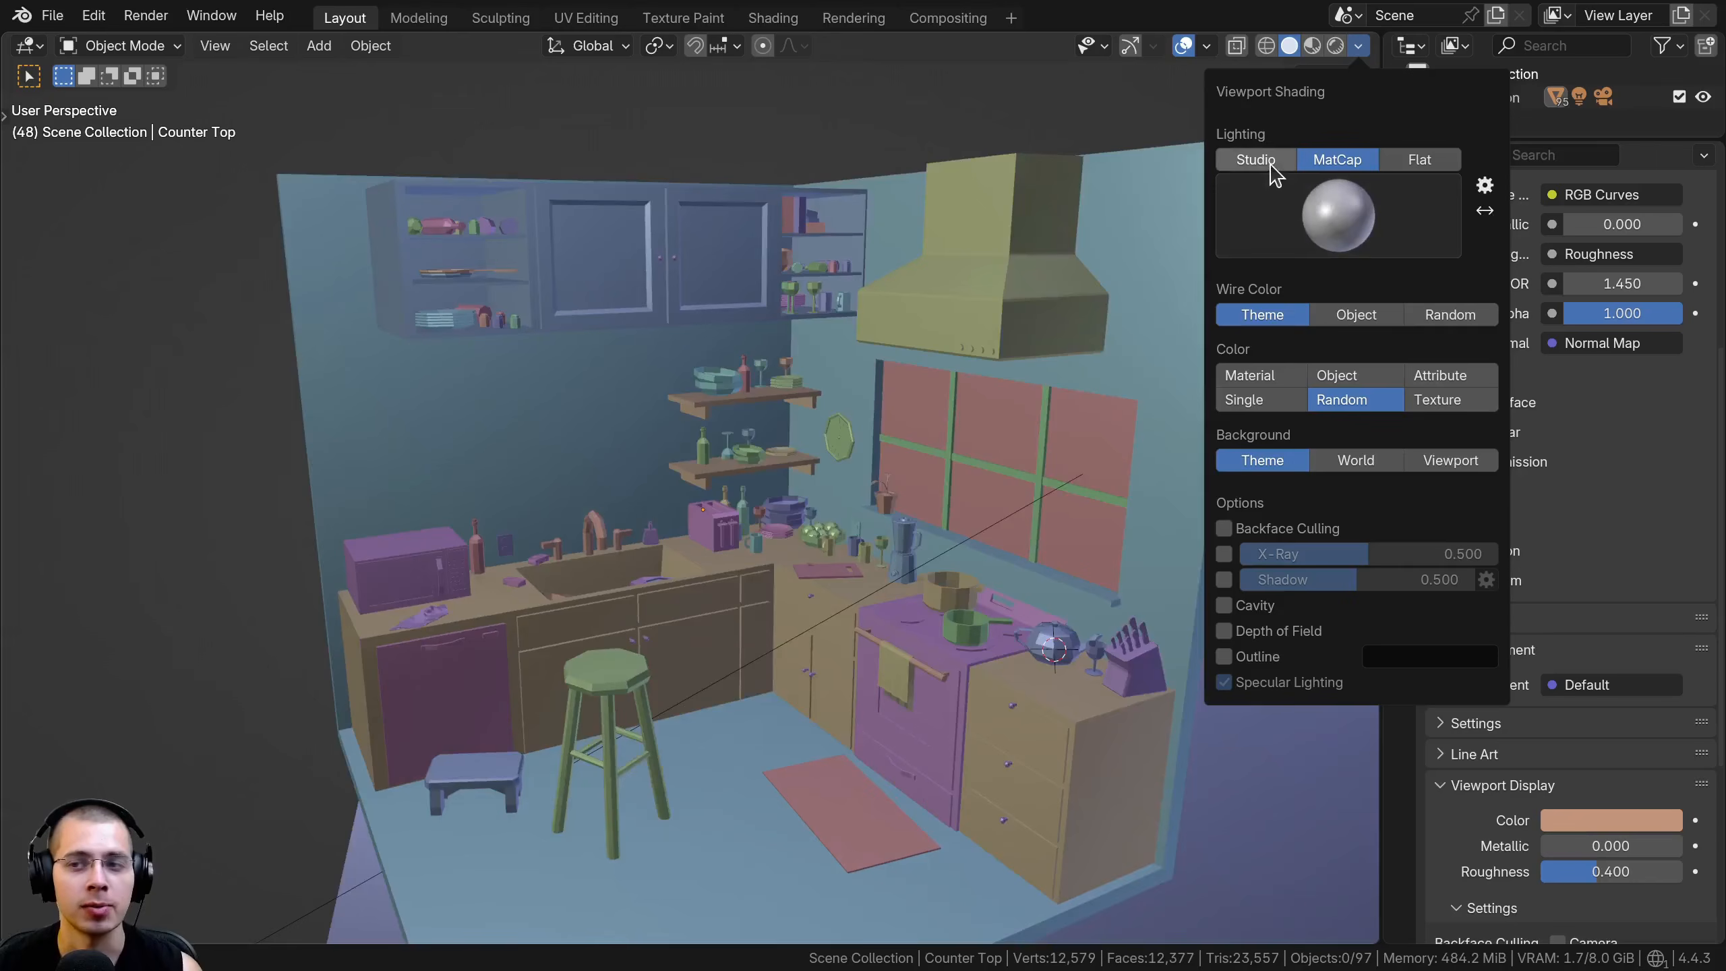
# Try Studio lighting with world space lighting rotated to -62.7°, and restore MatCap lighting
pyautogui.click(1270, 164)
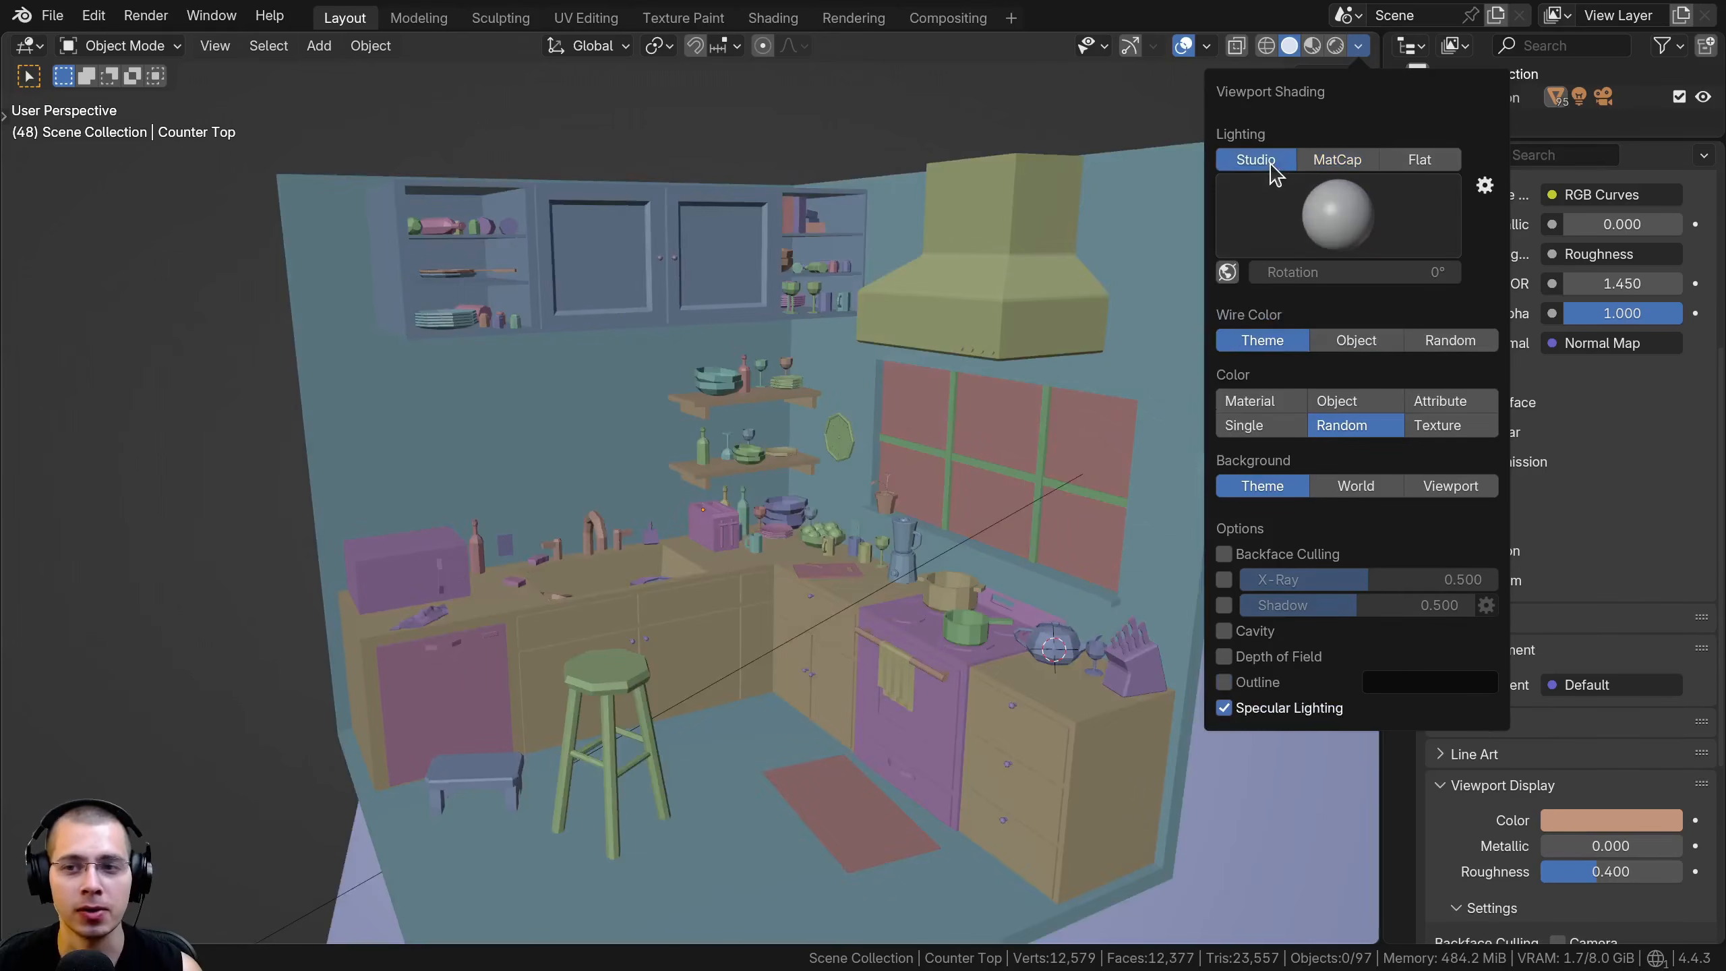
pyautogui.click(1227, 273)
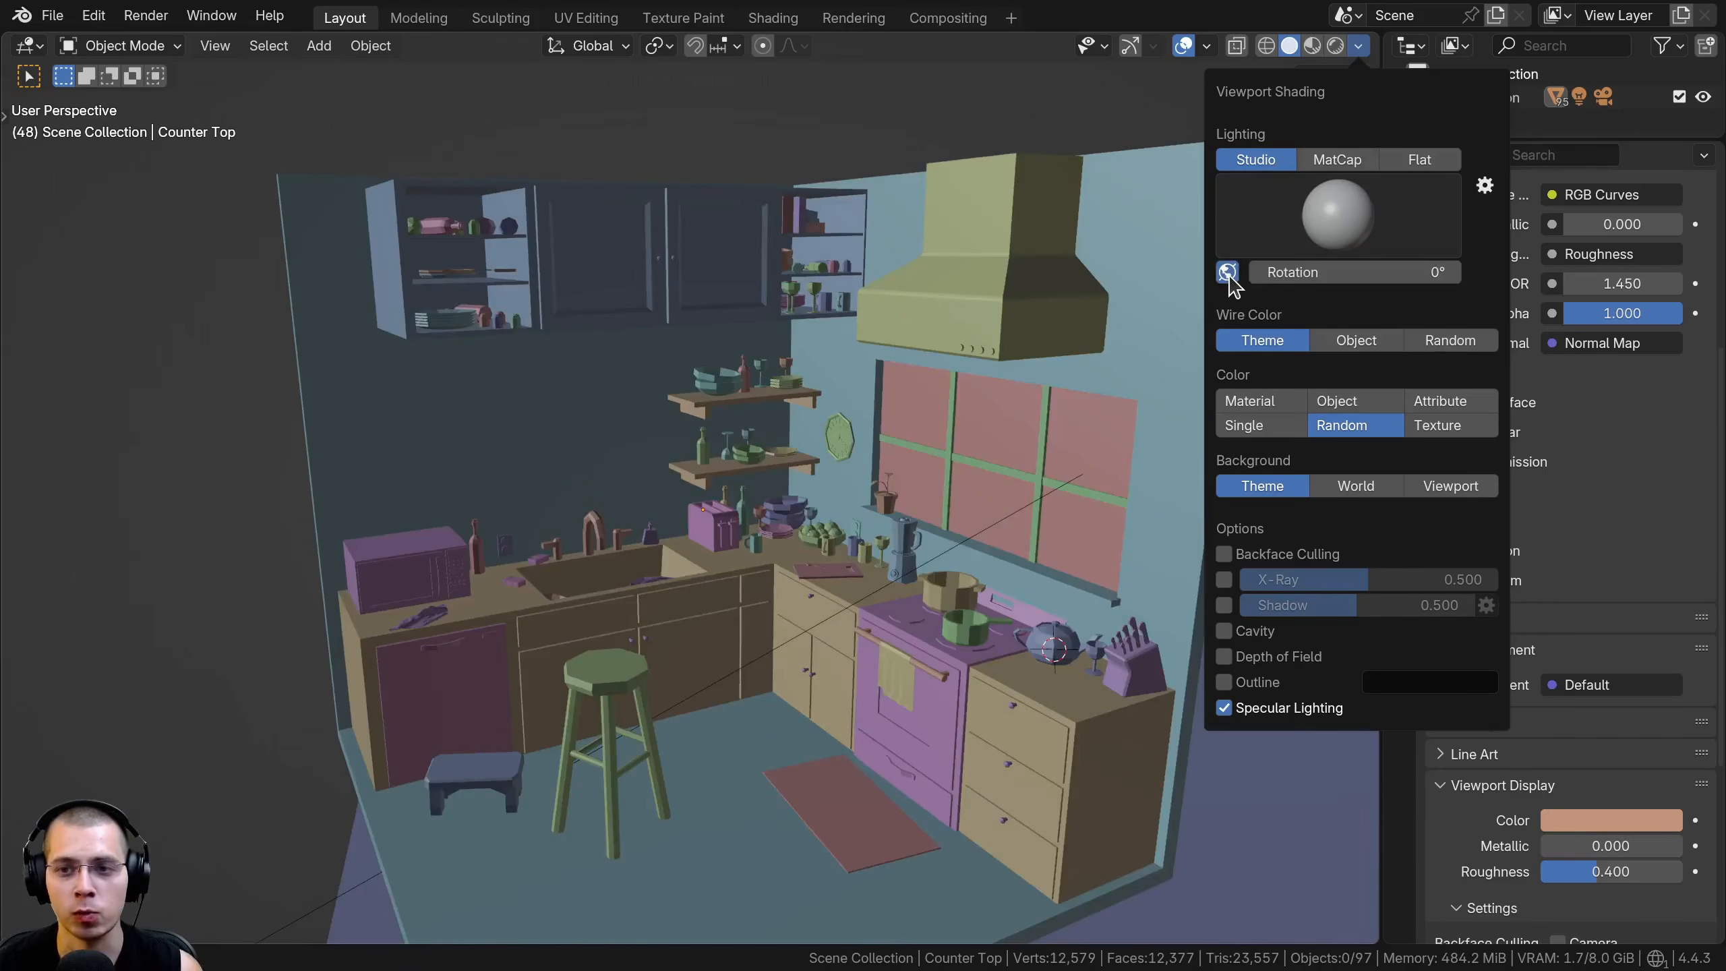
pyautogui.moveTo(1302, 274)
pyautogui.mouseDown()
pyautogui.moveTo(1427, 274)
pyautogui.moveTo(1271, 274)
pyautogui.mouseUp()
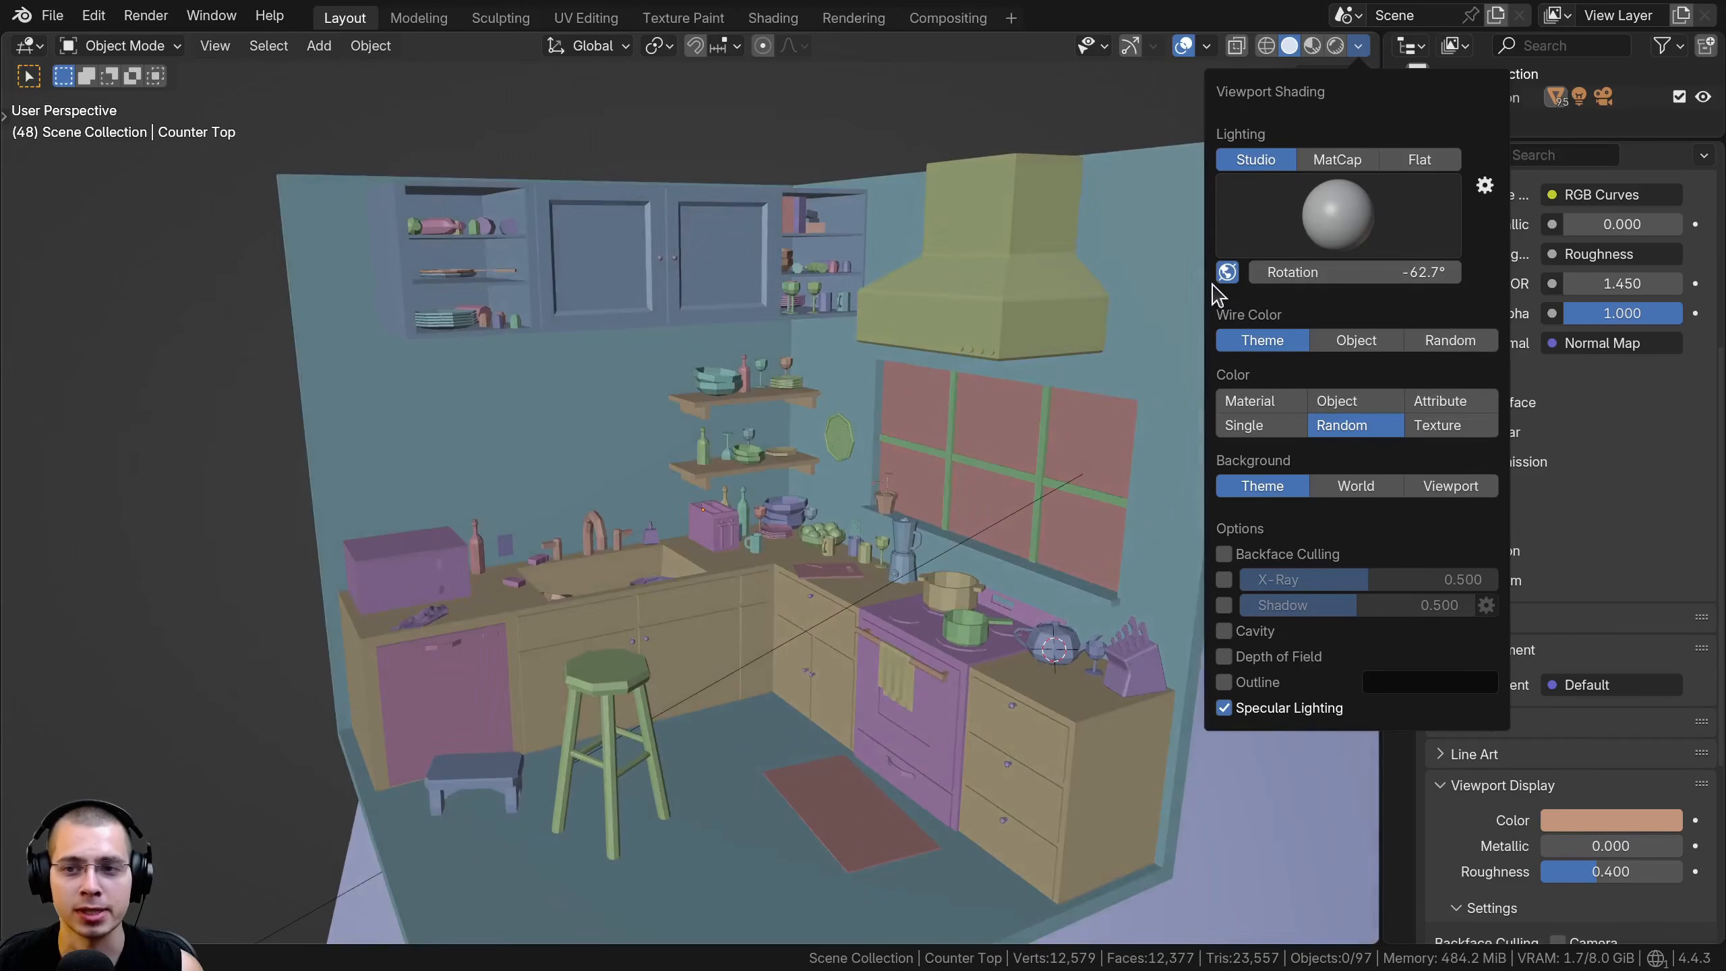
pyautogui.click(1227, 273)
pyautogui.click(1336, 160)
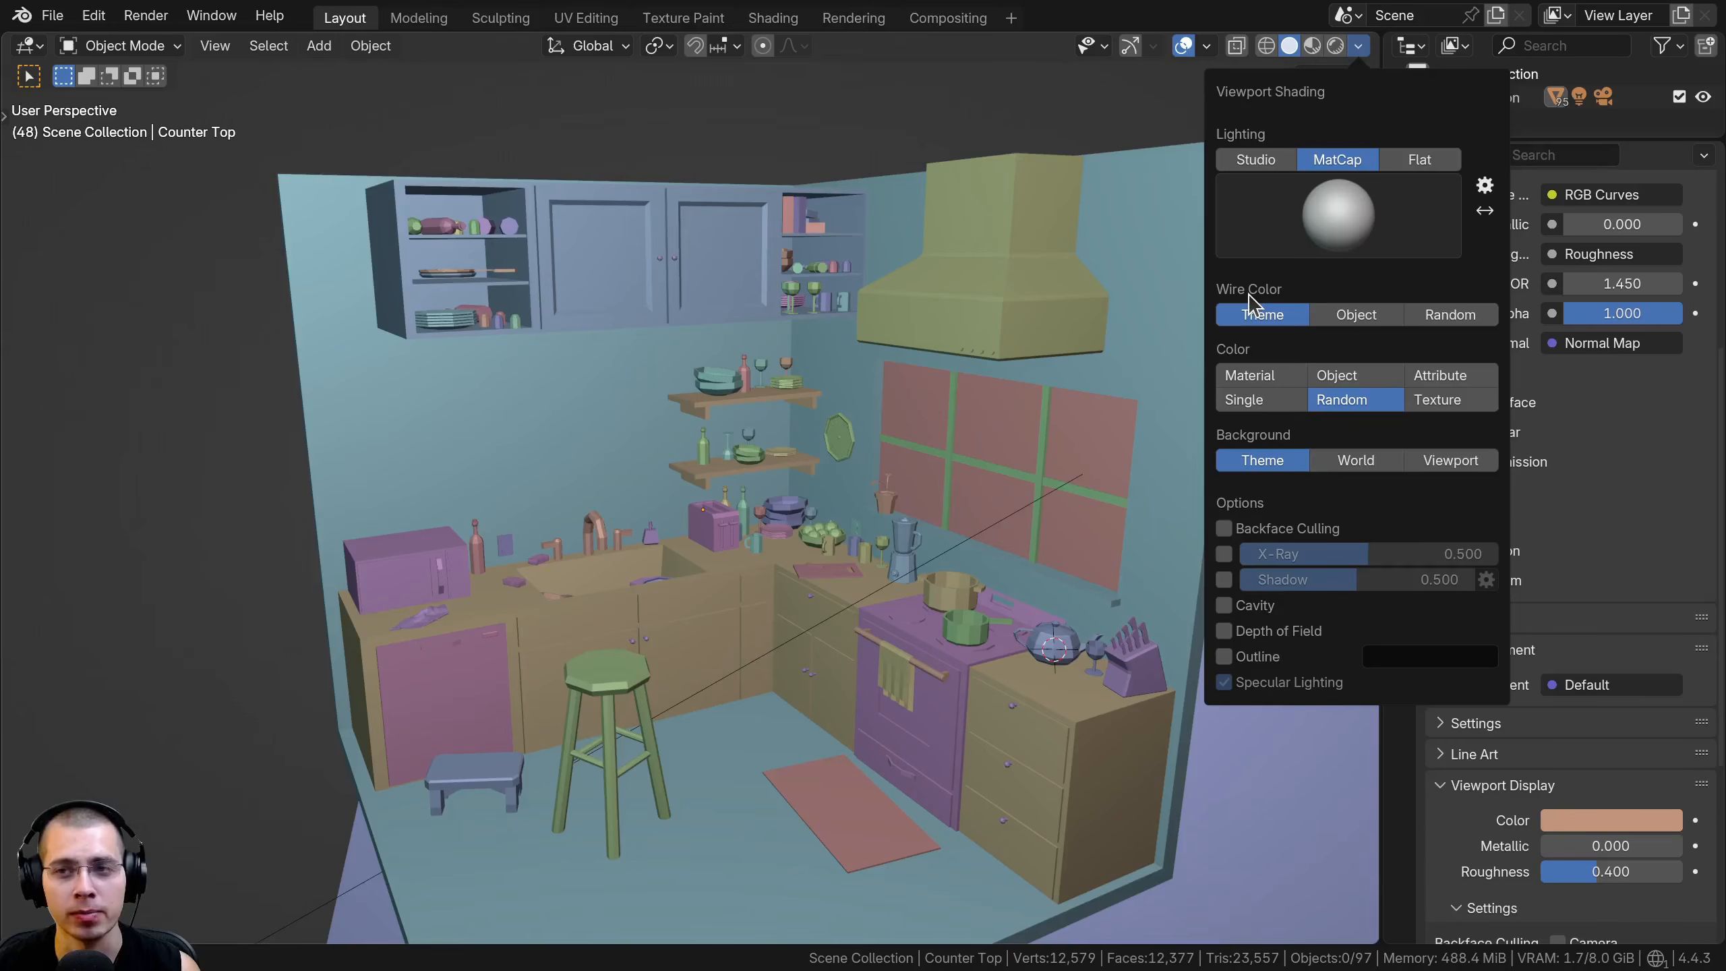
# Enable the wireframe overlay and inspect the kitchen counter and stool up close
pyautogui.click(1206, 48)
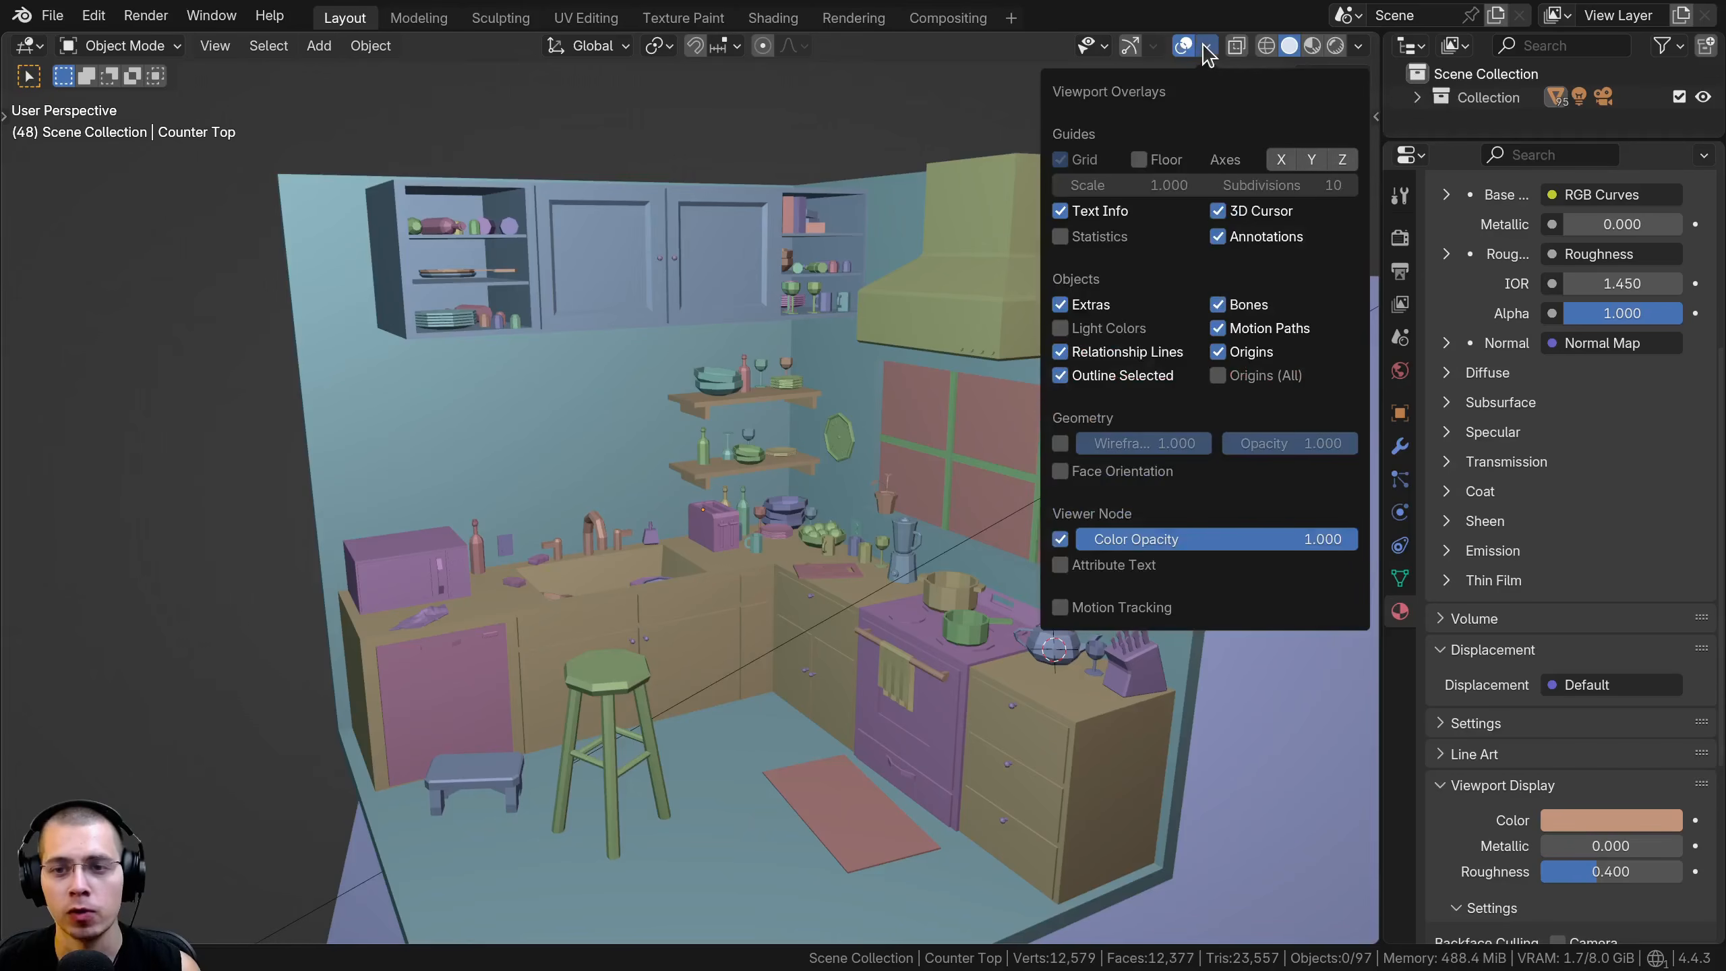
pyautogui.click(1059, 442)
pyautogui.moveTo(794, 454); pyautogui.dragTo(831, 391, button='middle')
pyautogui.scroll(4, 802, 404)
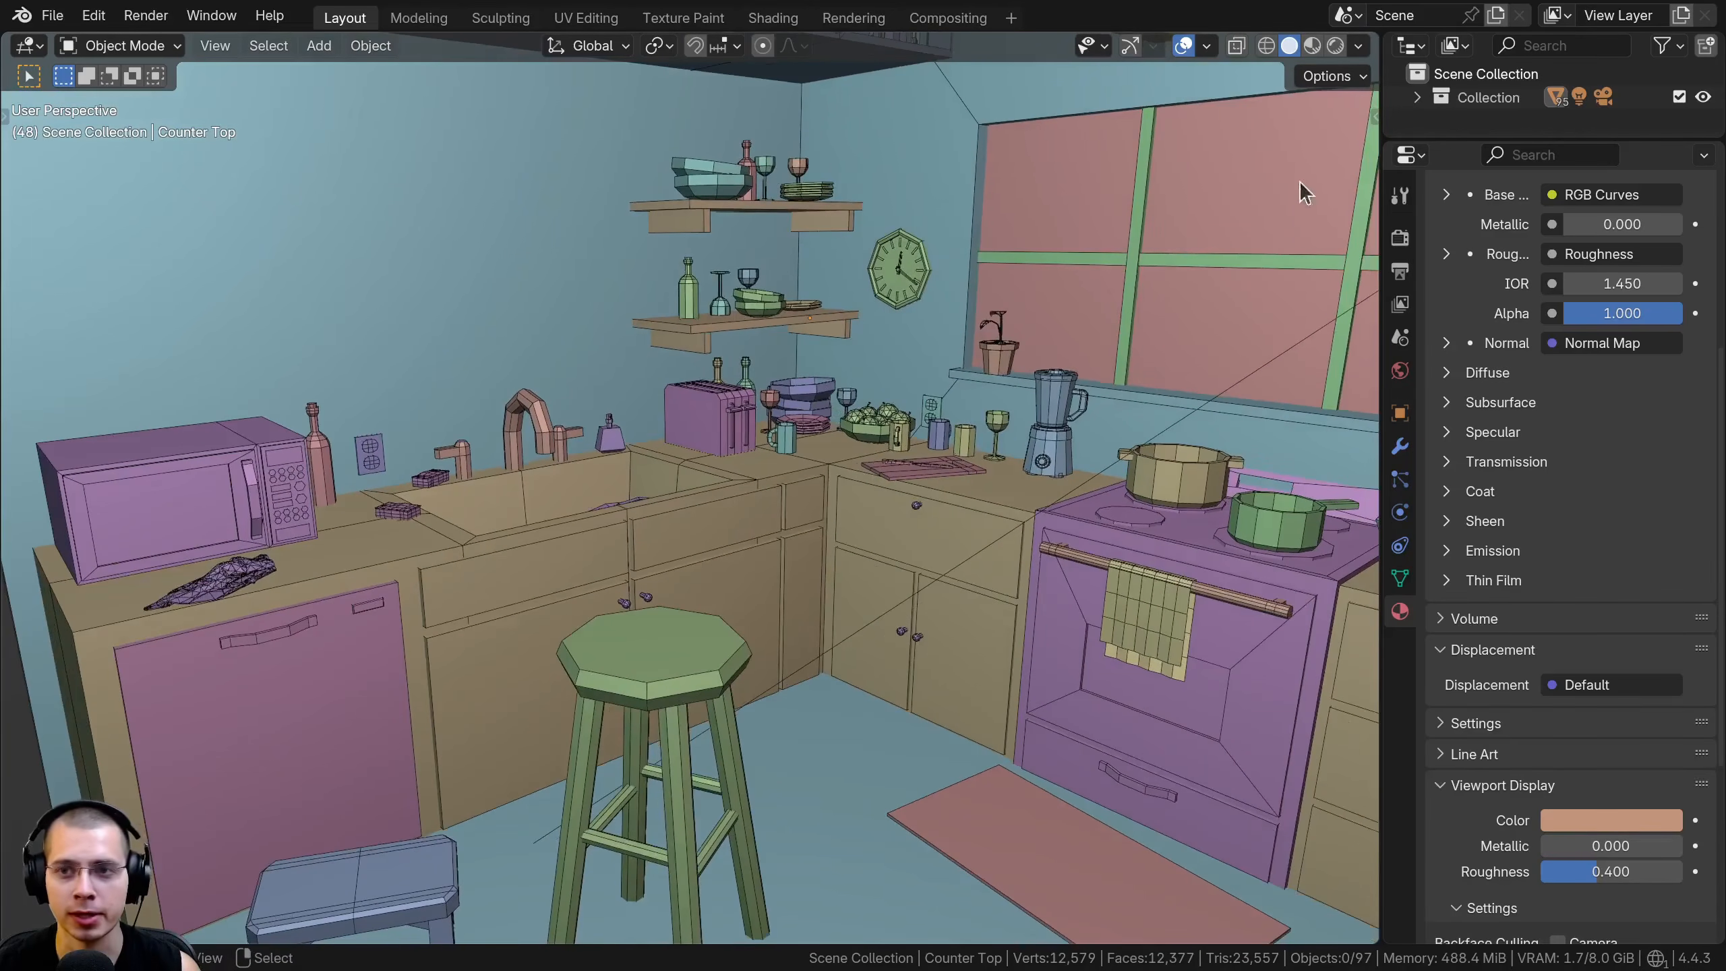
# Compare the Object and Random wire colours on the kitchen objects
pyautogui.click(1359, 46)
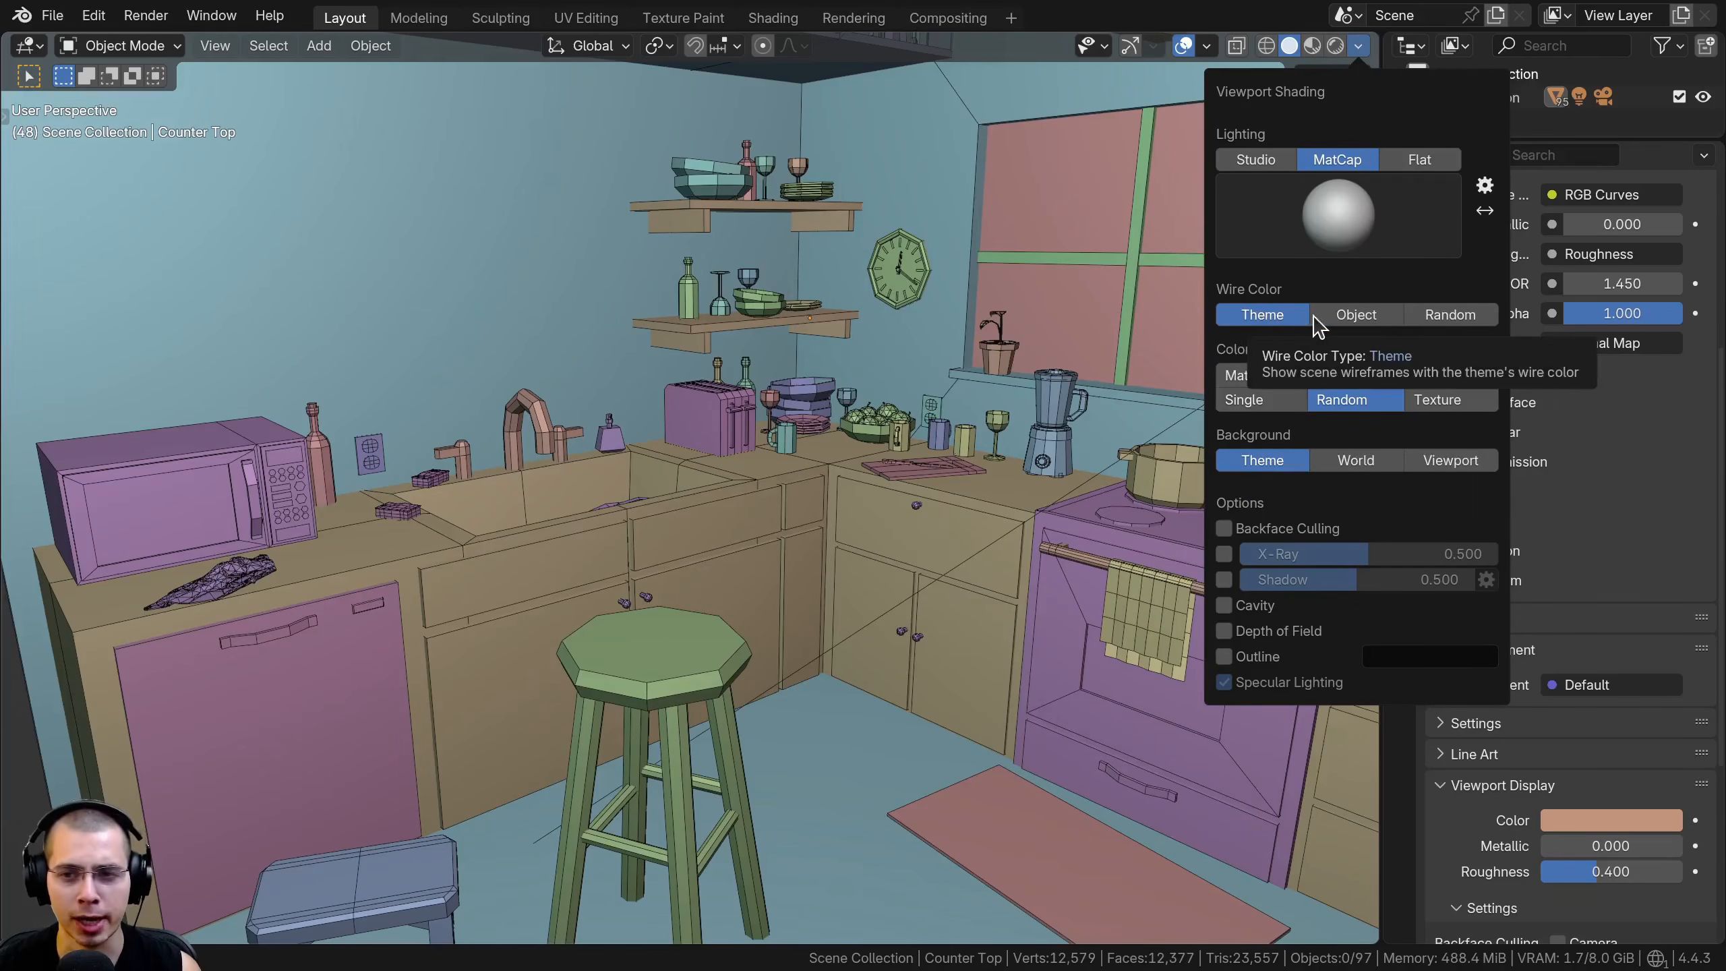
pyautogui.click(1345, 317)
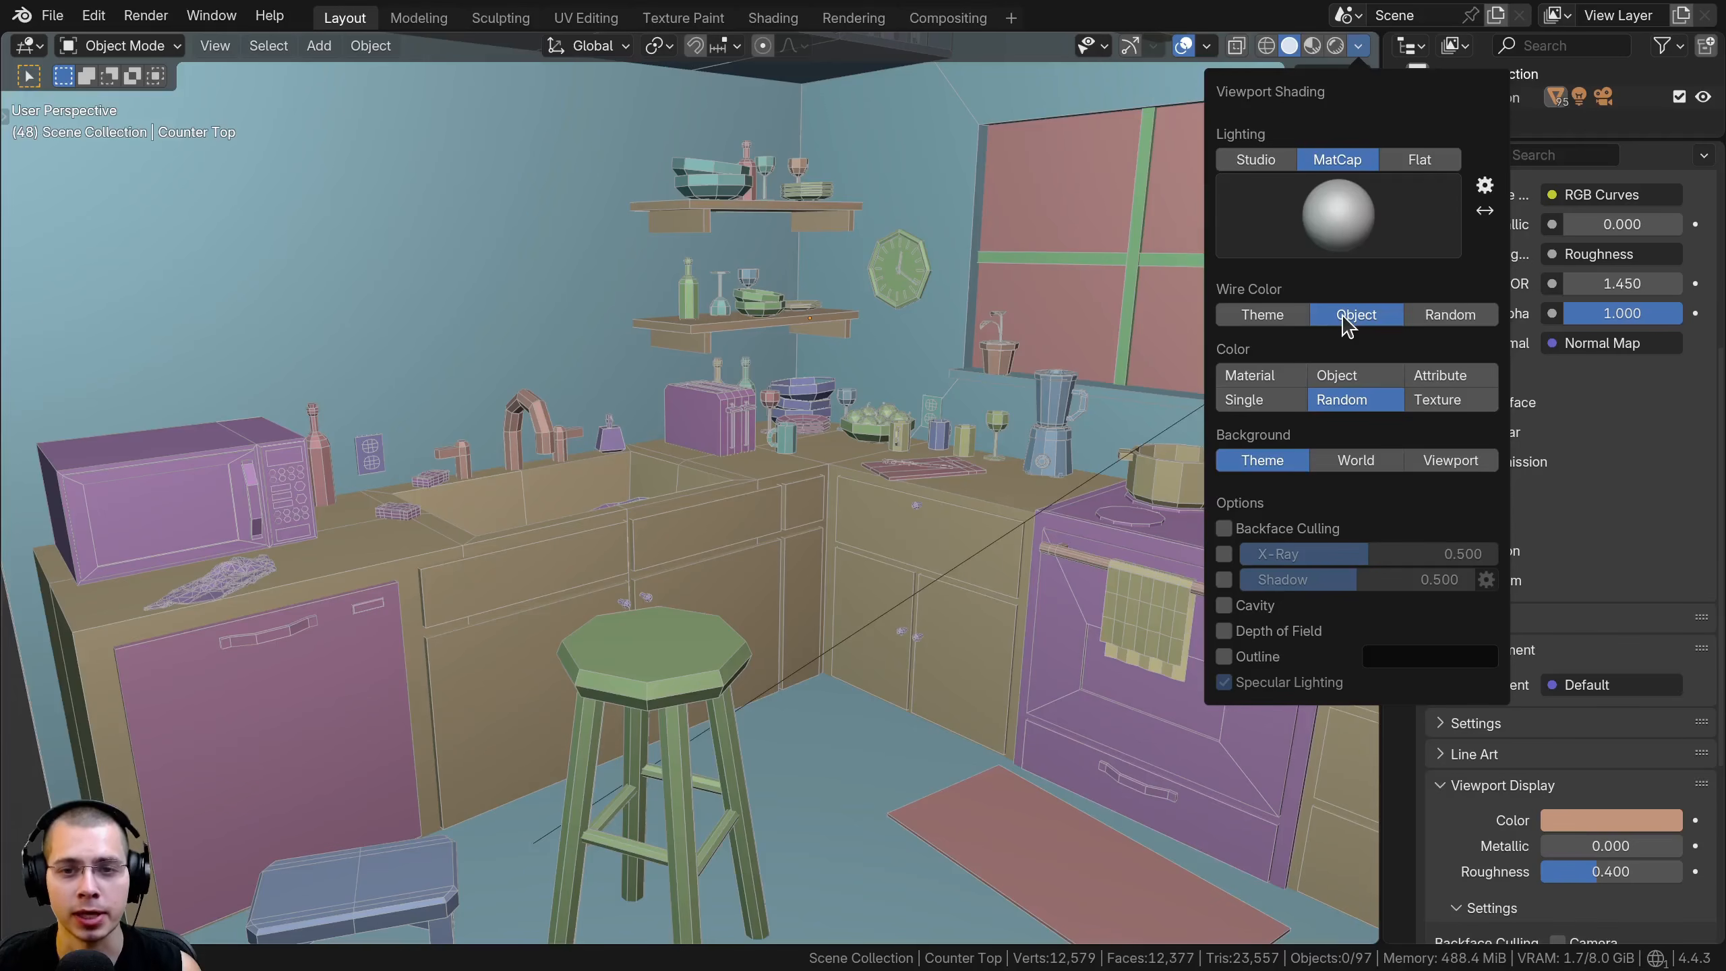
pyautogui.click(1444, 315)
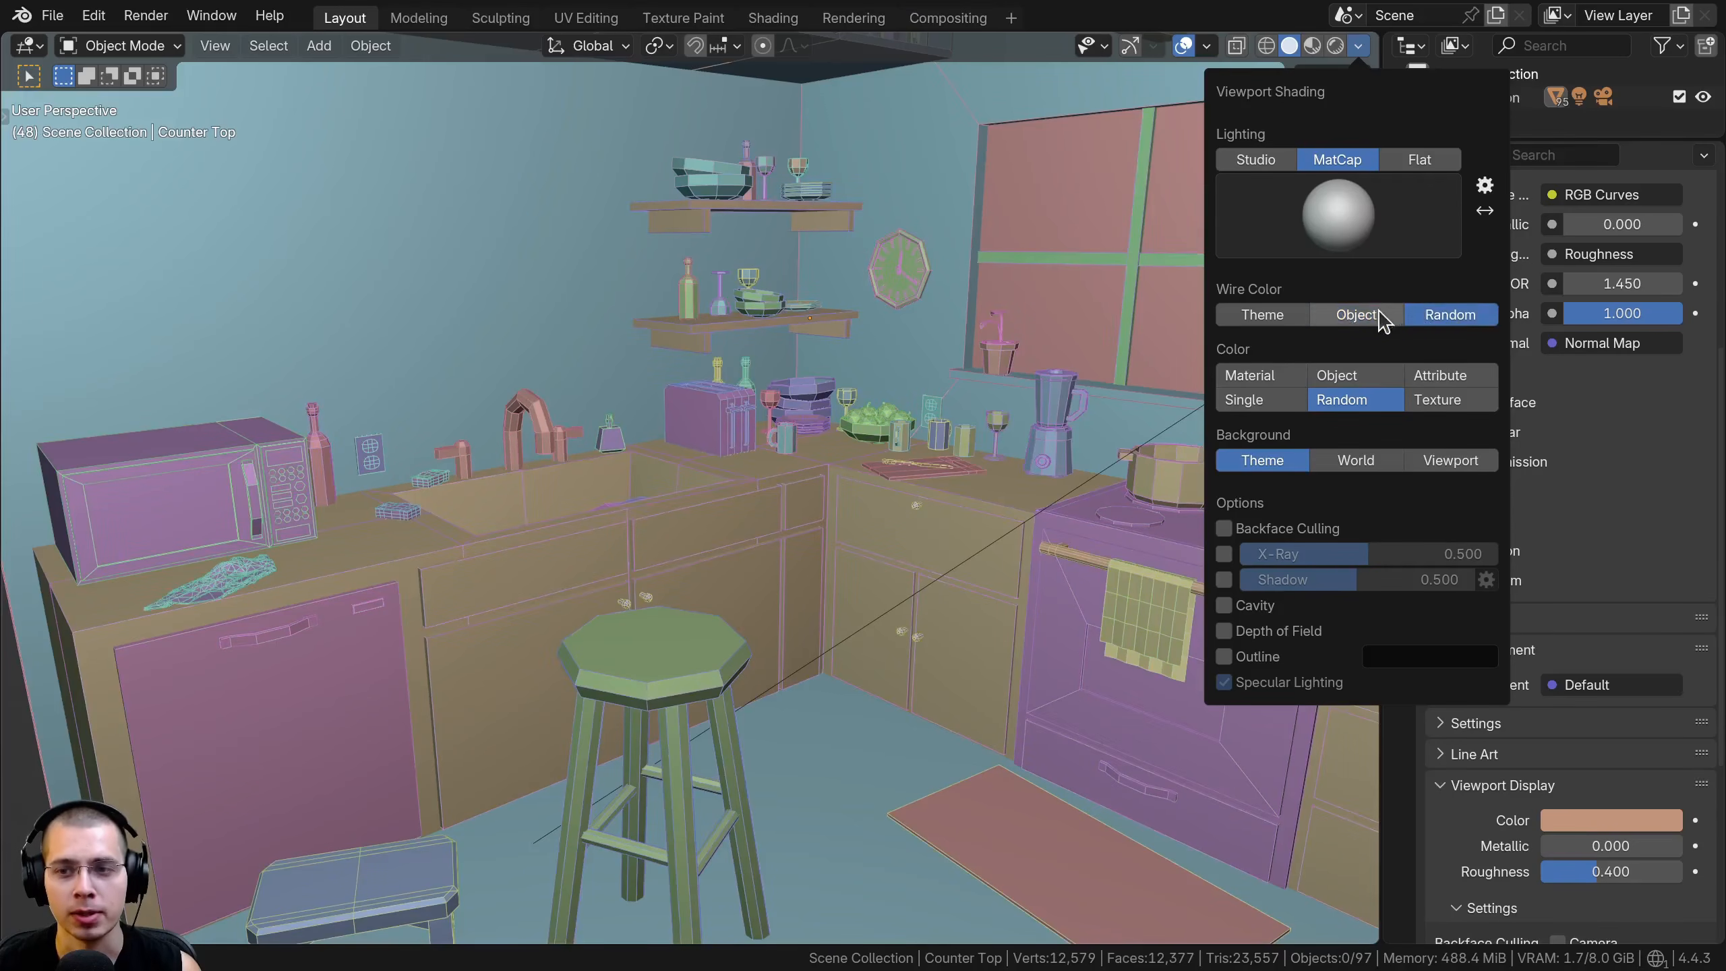
pyautogui.click(1355, 314)
pyautogui.moveTo(682, 527)
pyautogui.mouseDown(button='middle')
pyautogui.moveTo(650, 500)
pyautogui.moveTo(753, 488)
pyautogui.moveTo(703, 408)
pyautogui.mouseUp(button='middle')
pyautogui.moveTo(996, 382); pyautogui.dragTo(793, 337, button='middle')
pyautogui.scroll(2, 793, 338)
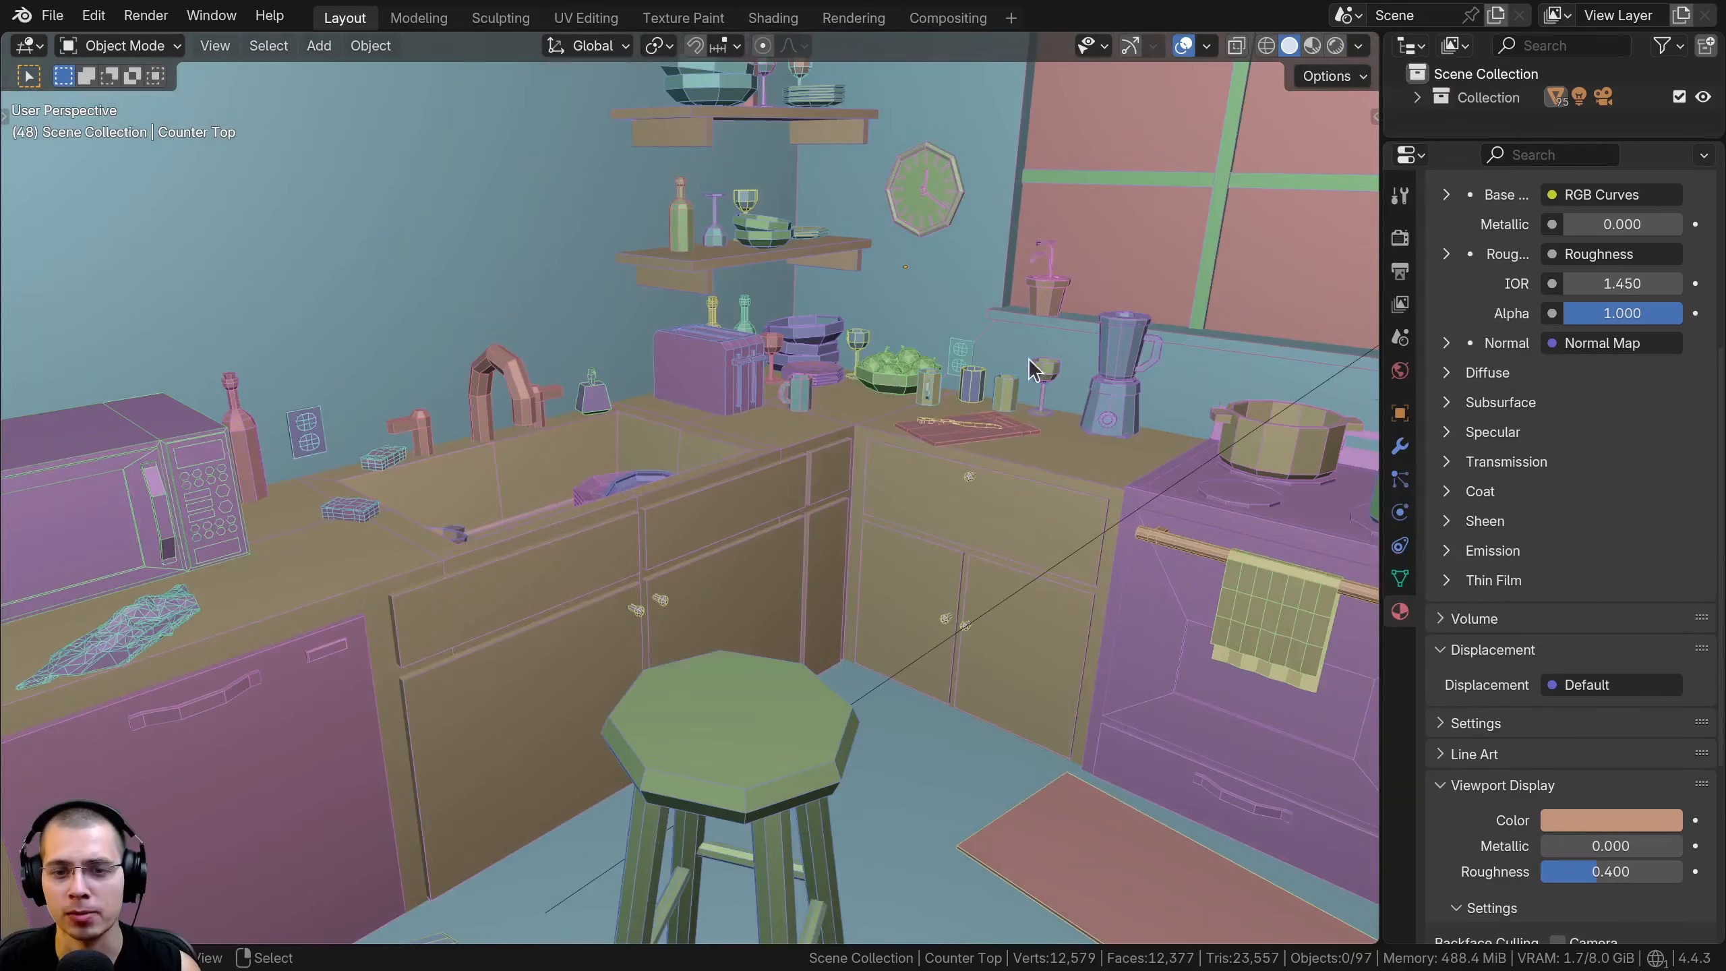
# Restore the Theme wire colour and turn off the wireframe overlay
pyautogui.click(1358, 46)
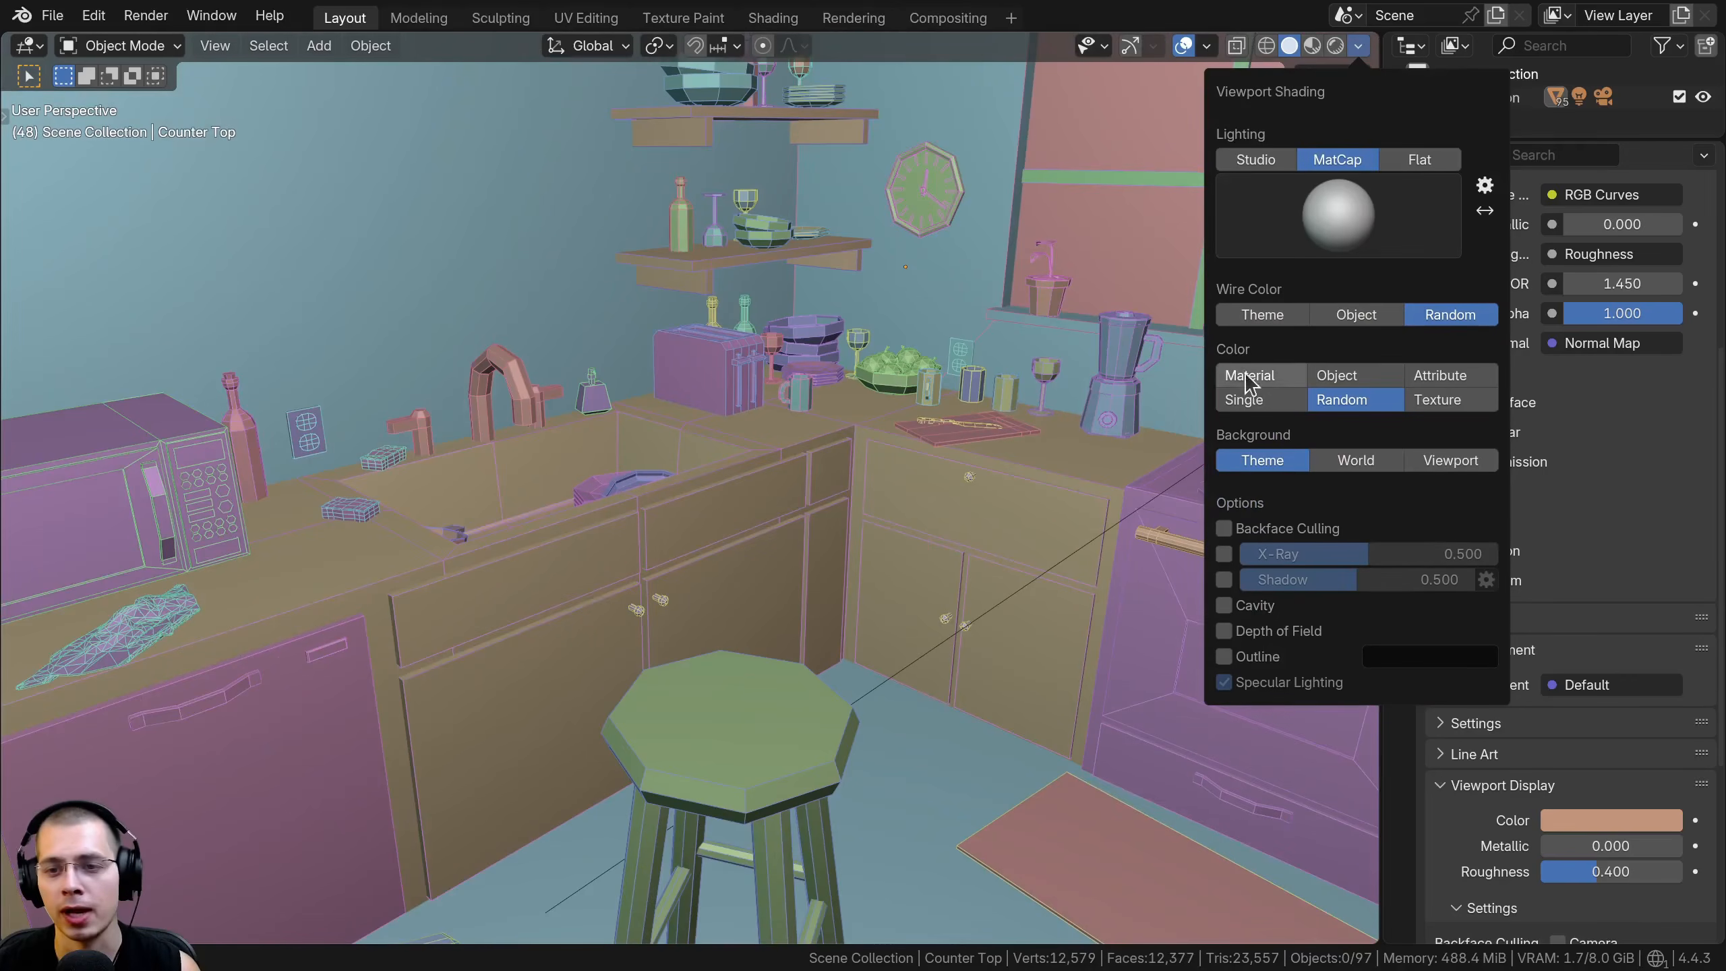
pyautogui.click(1248, 317)
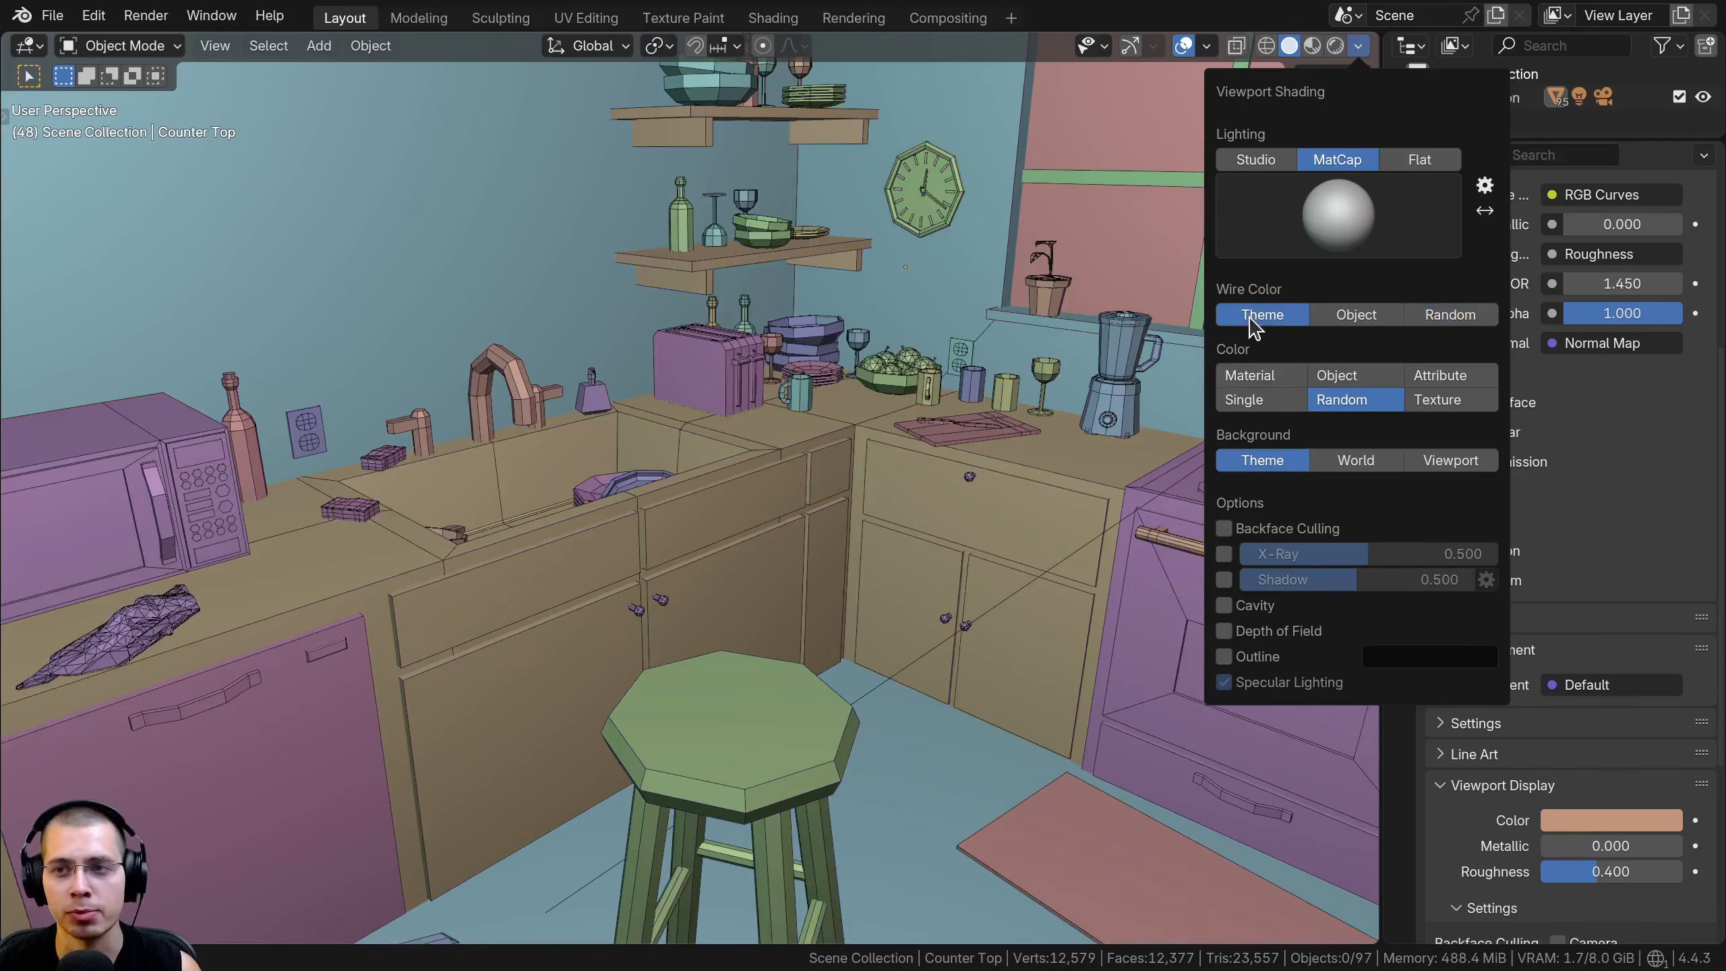
pyautogui.click(1208, 47)
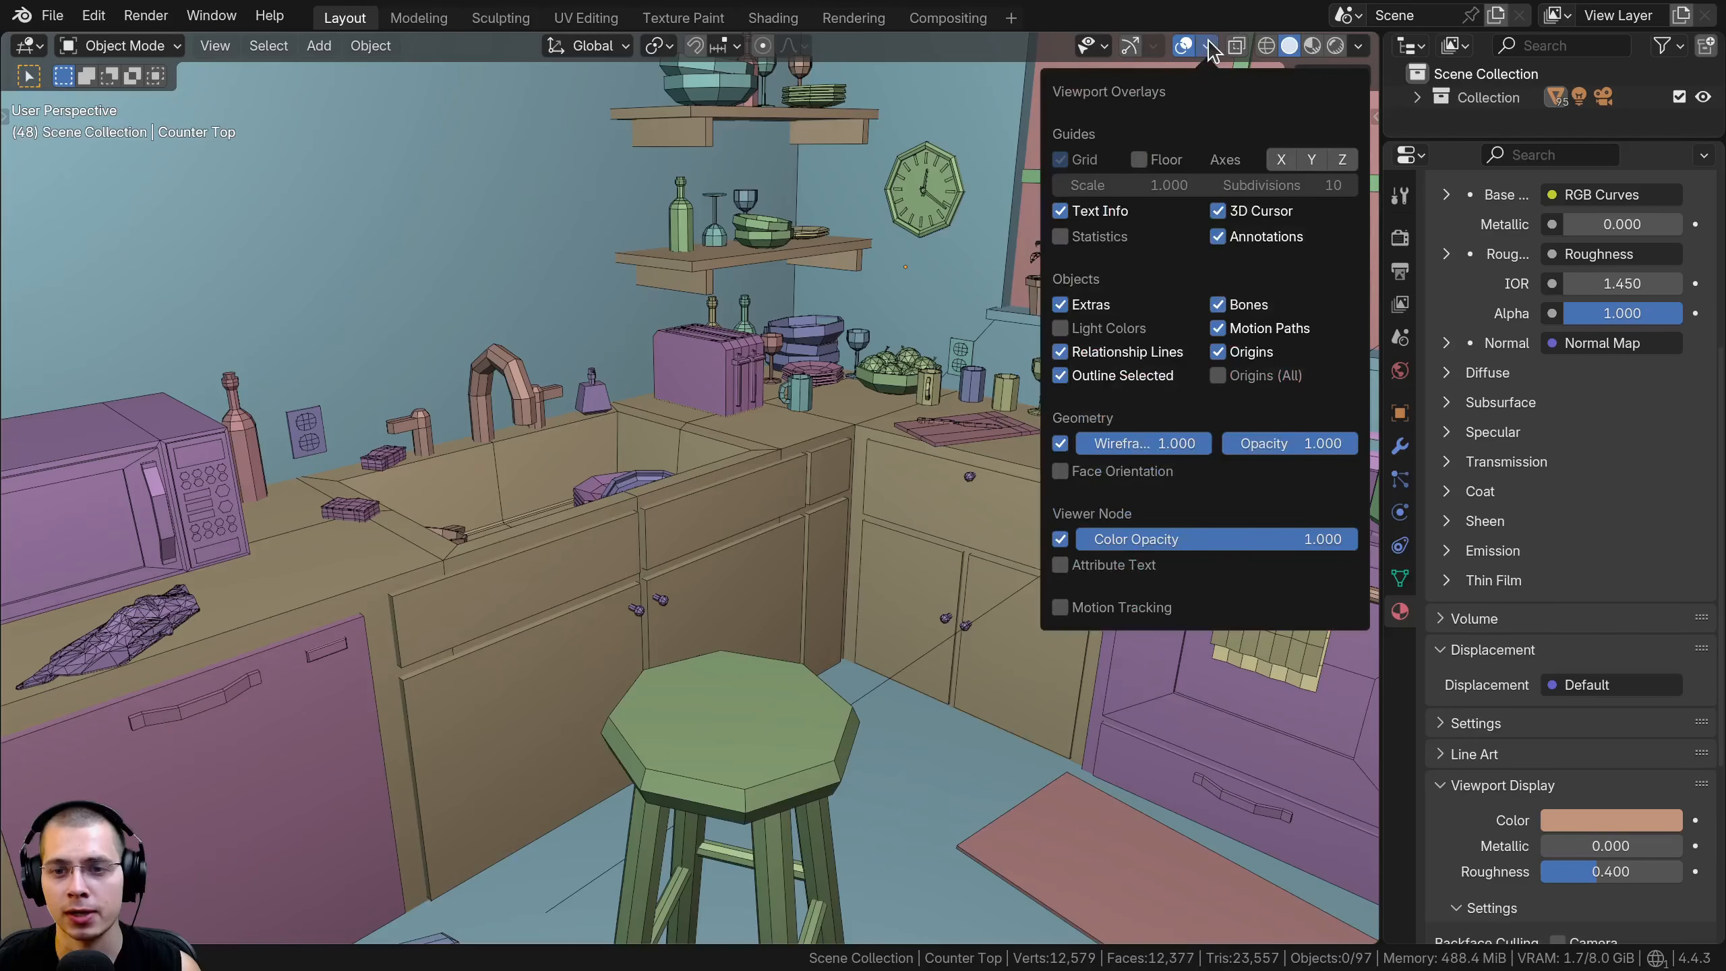
pyautogui.click(1059, 443)
# Try the Material and Object shading colours on the kitchen and return to Random
pyautogui.click(1358, 46)
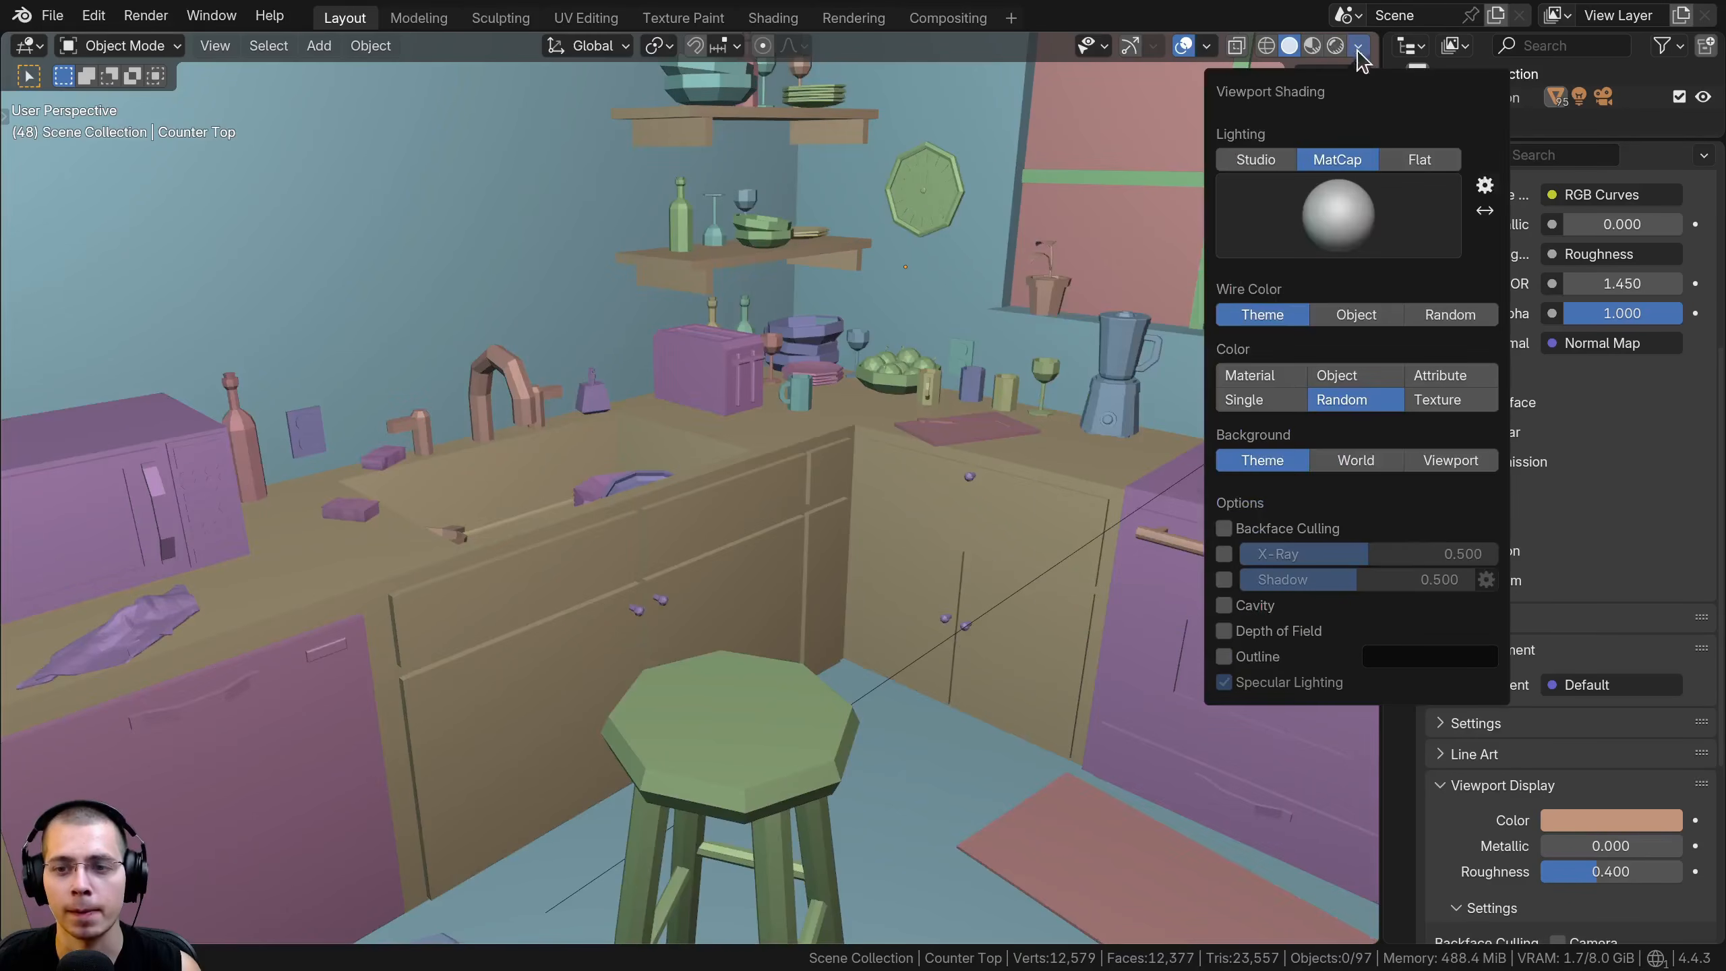
pyautogui.click(1256, 376)
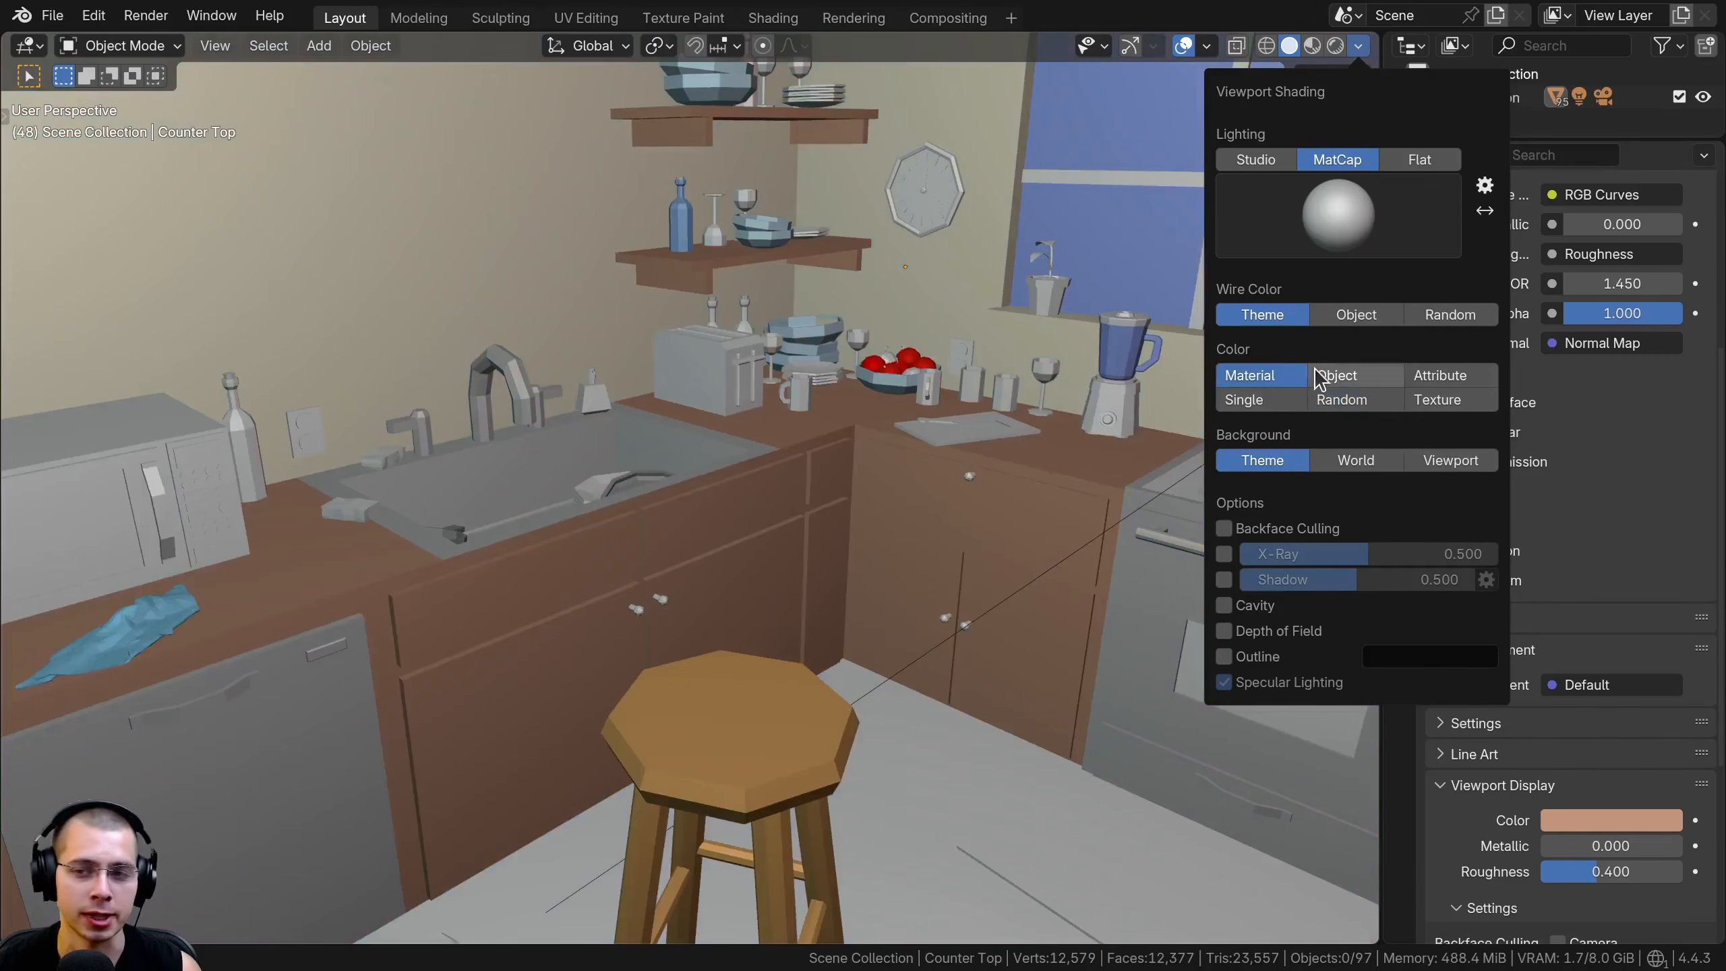
pyautogui.click(1334, 377)
pyautogui.click(1341, 401)
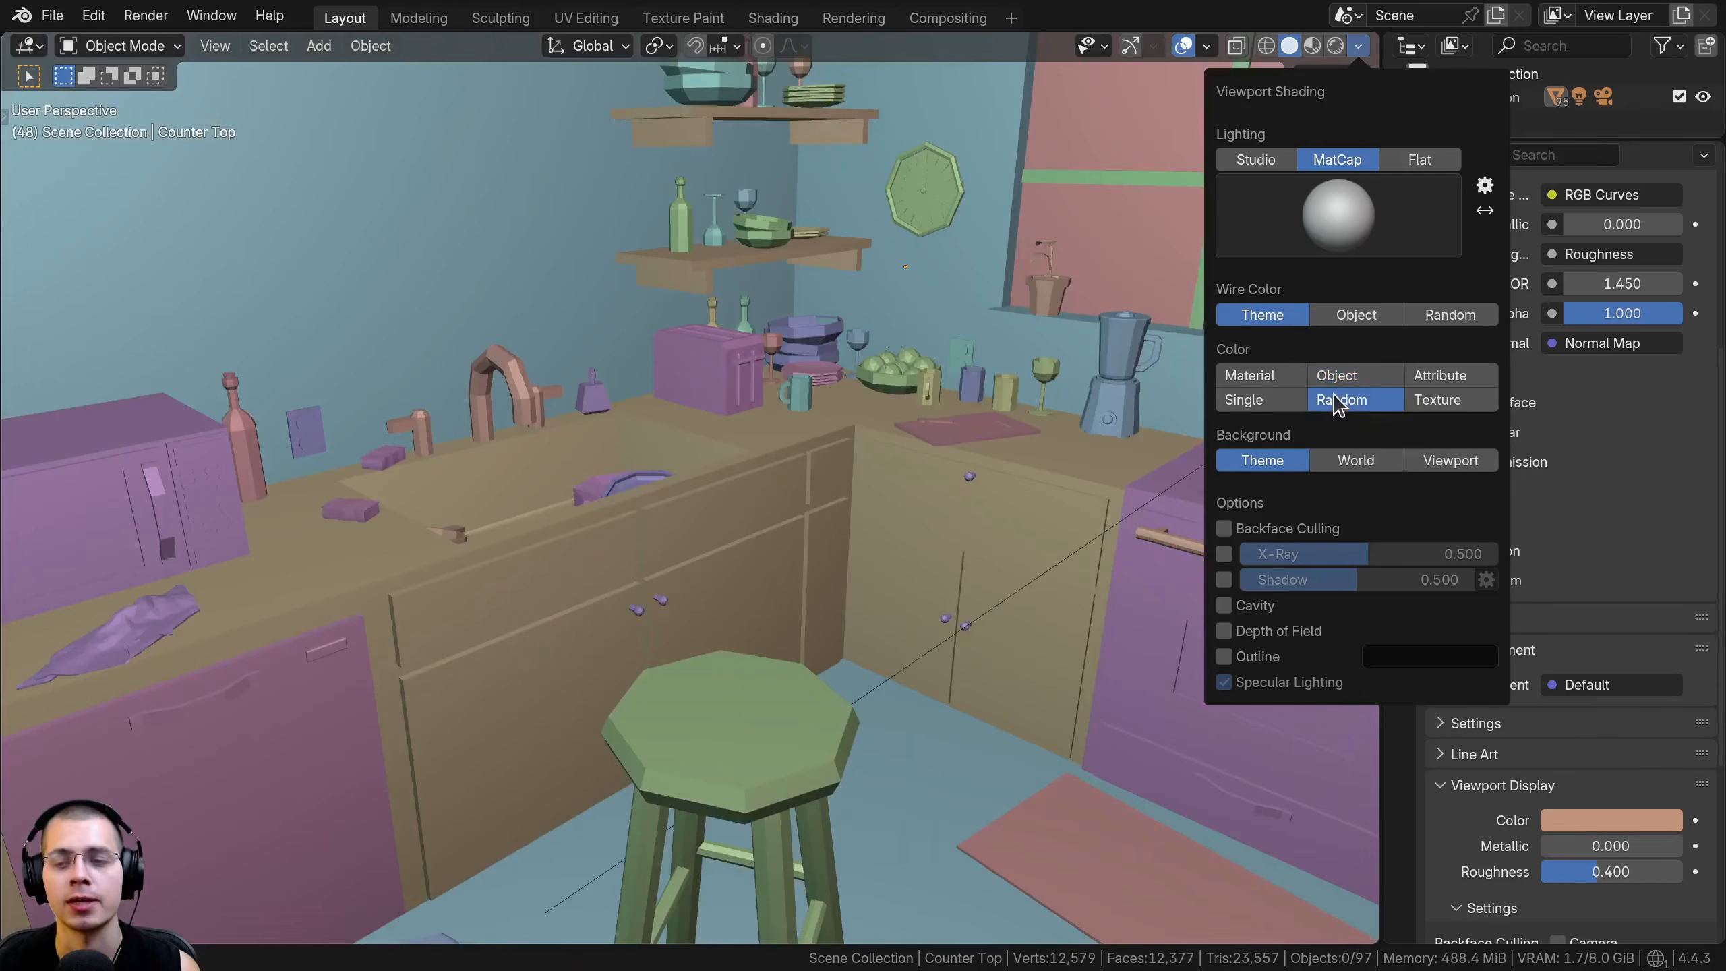
# Set the viewport background to World with the whole kitchen room in view
pyautogui.click(1359, 45)
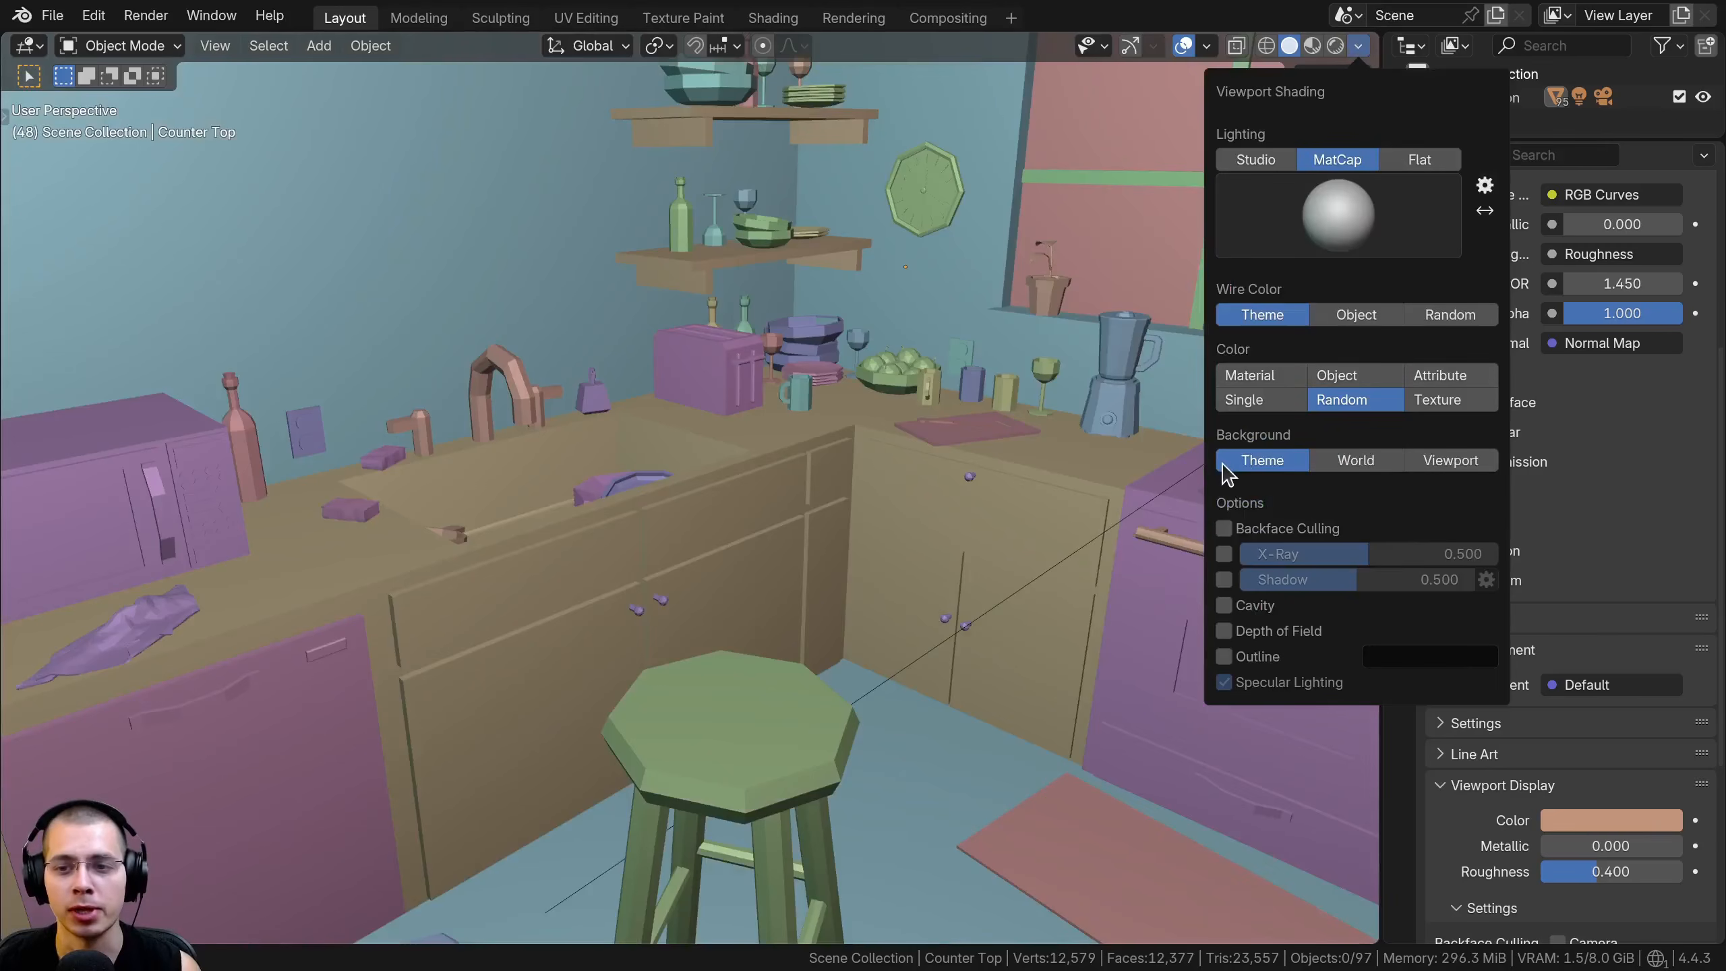
pyautogui.scroll(-10, 732, 443)
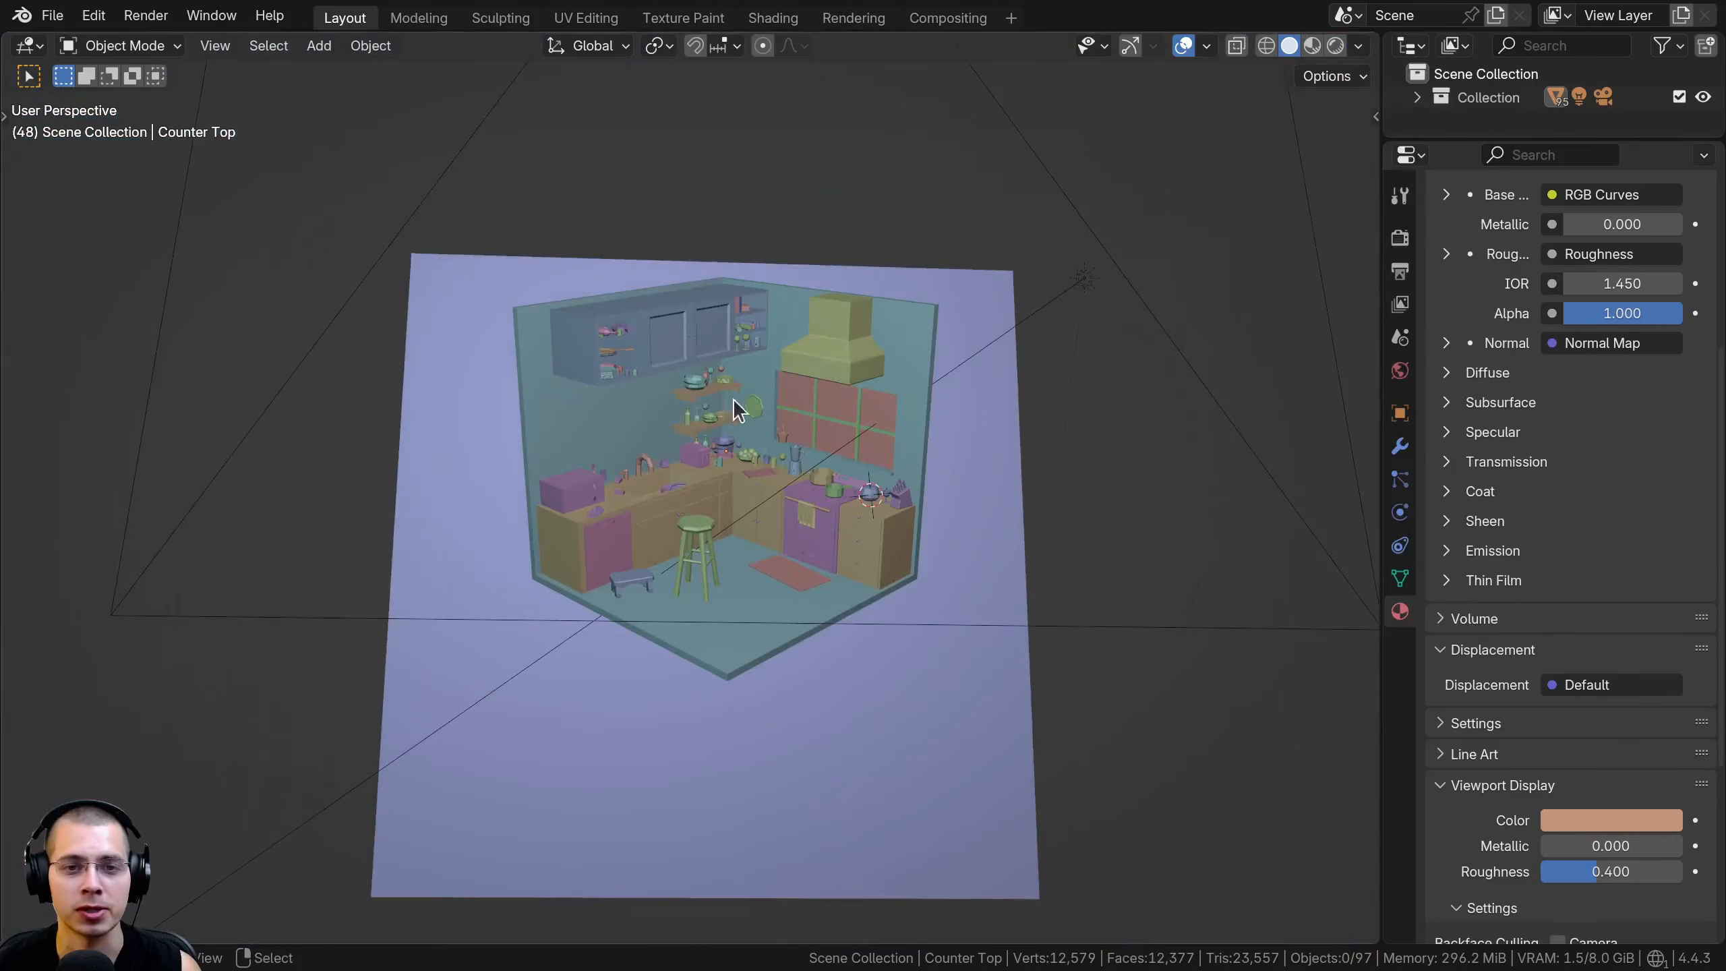
pyautogui.click(1358, 50)
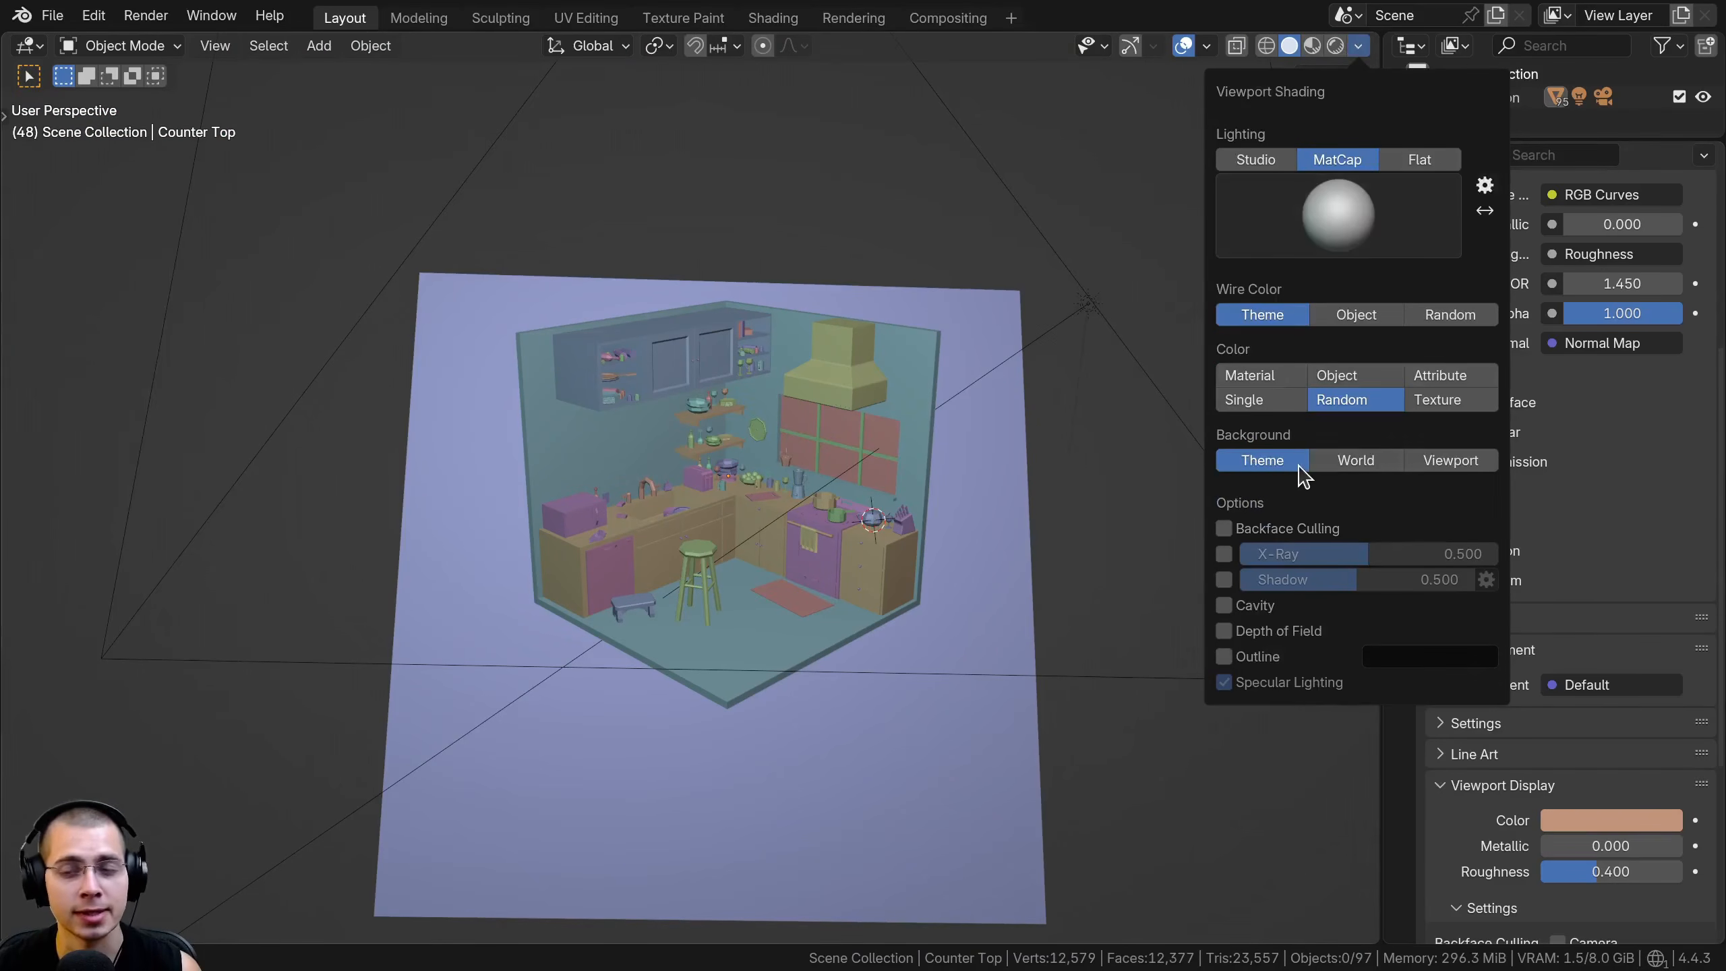
pyautogui.click(1352, 469)
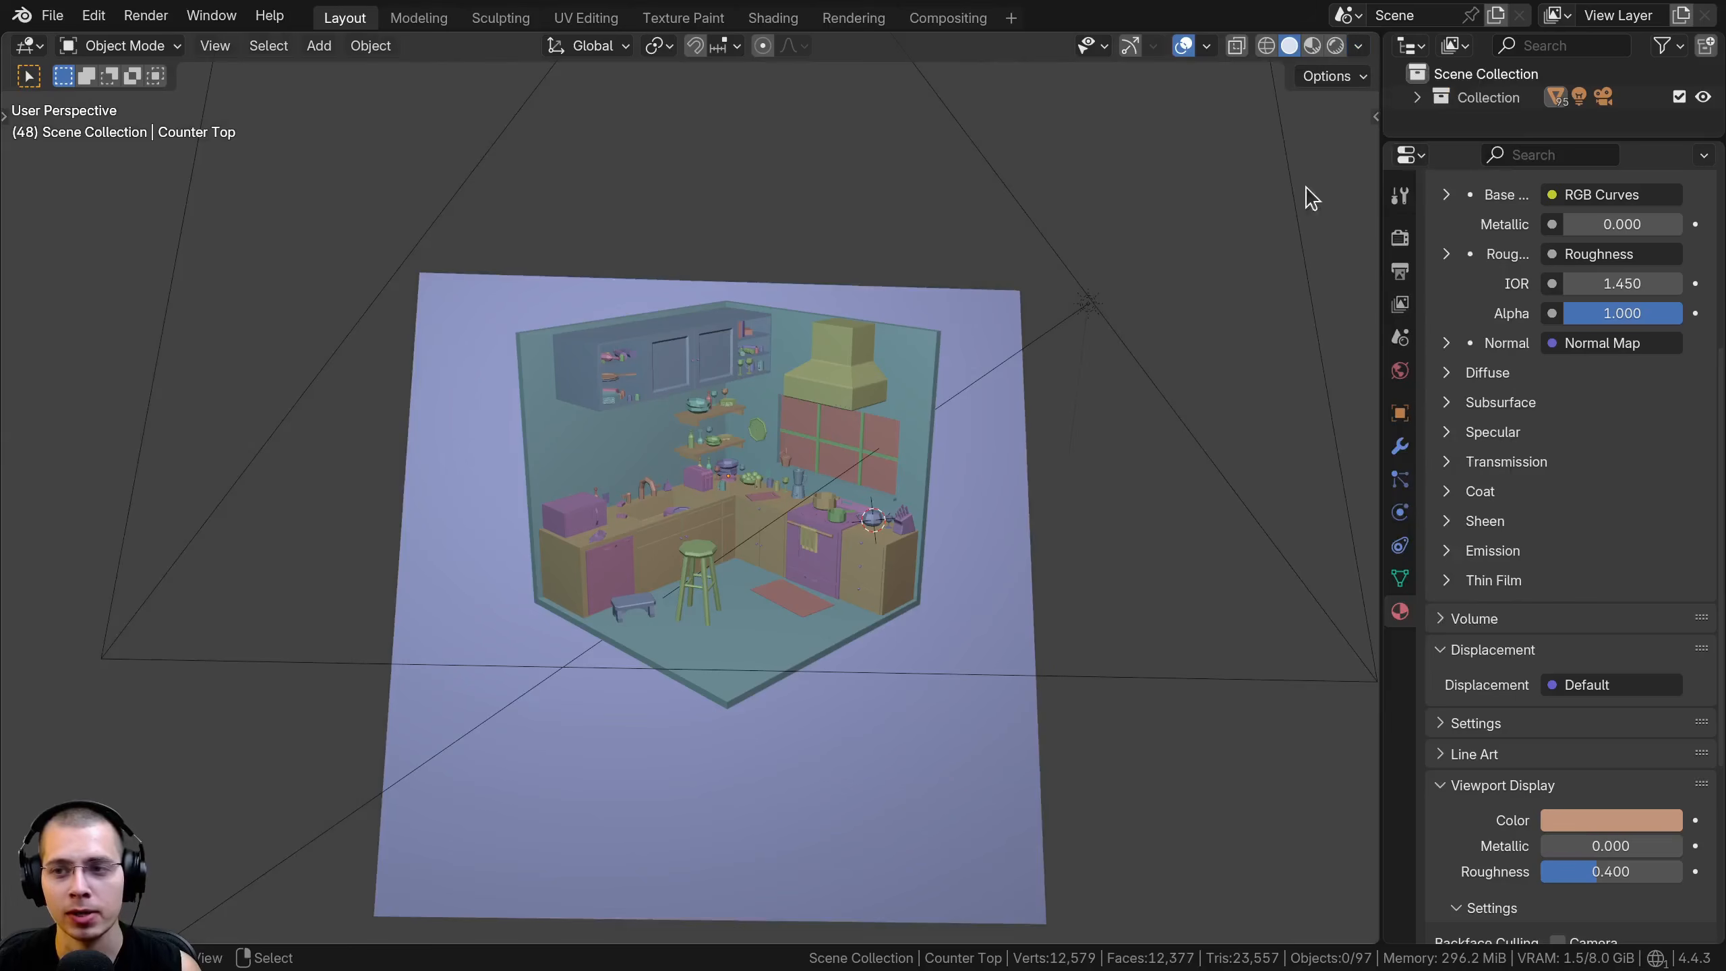
# Set the world's Viewport Display color to the blue #4768A6 in the World properties
pyautogui.click(1399, 372)
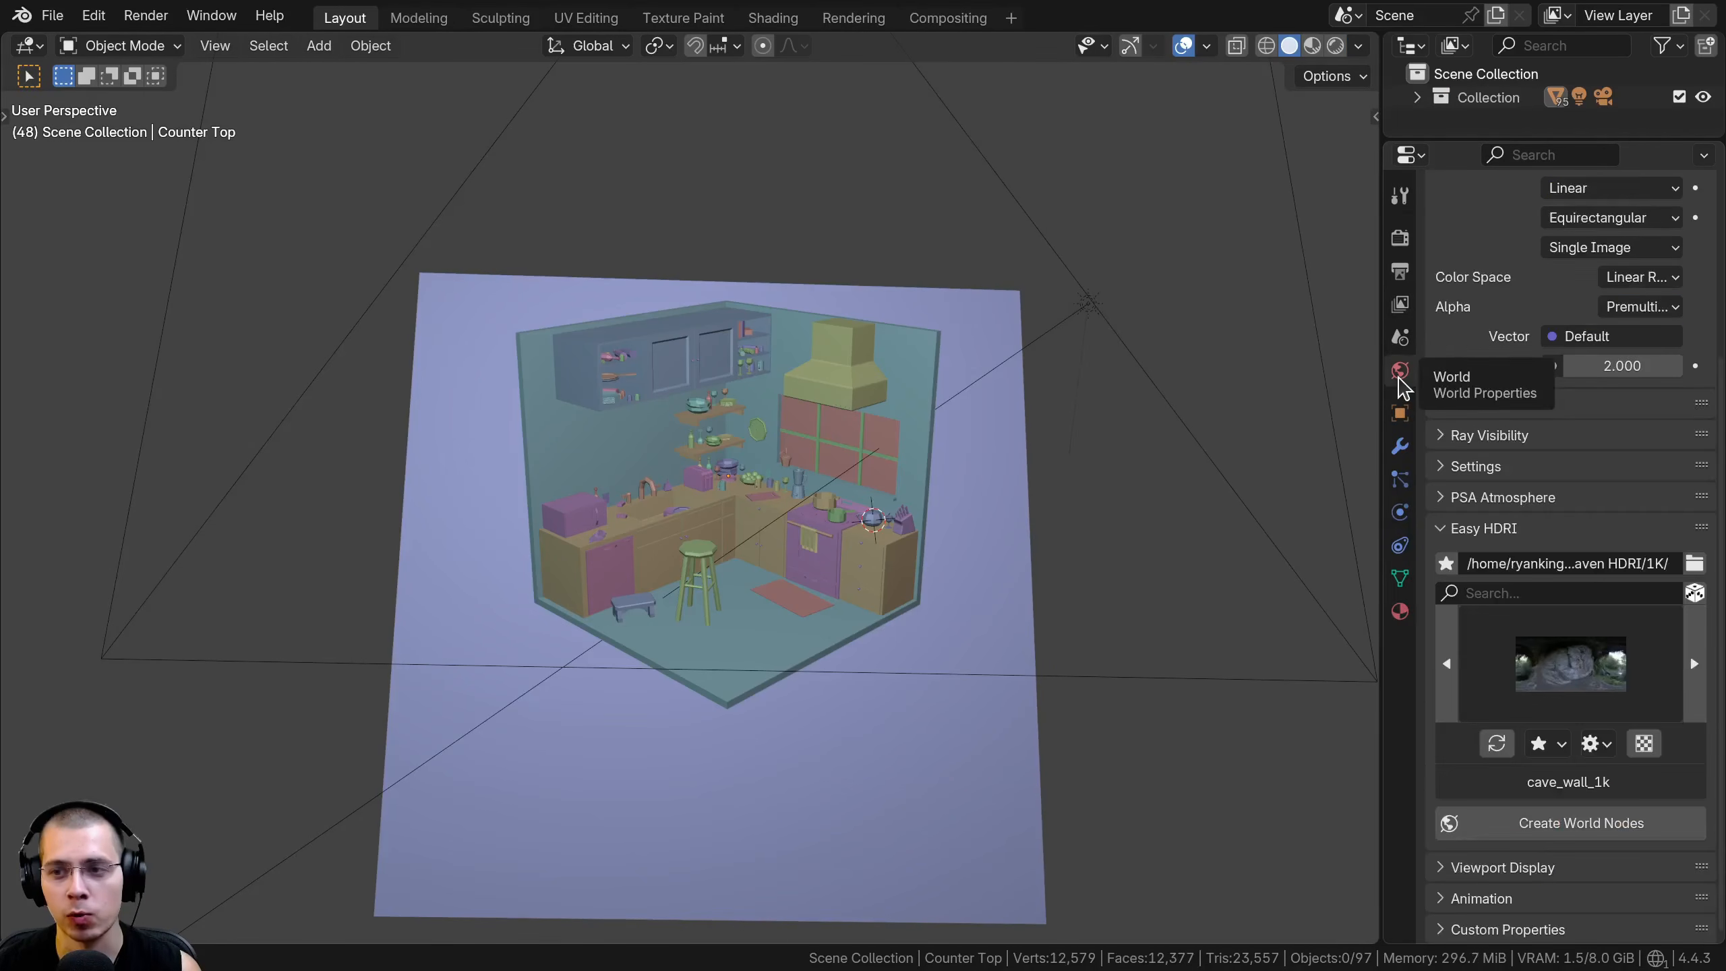
pyautogui.scroll(-6, 1485, 350)
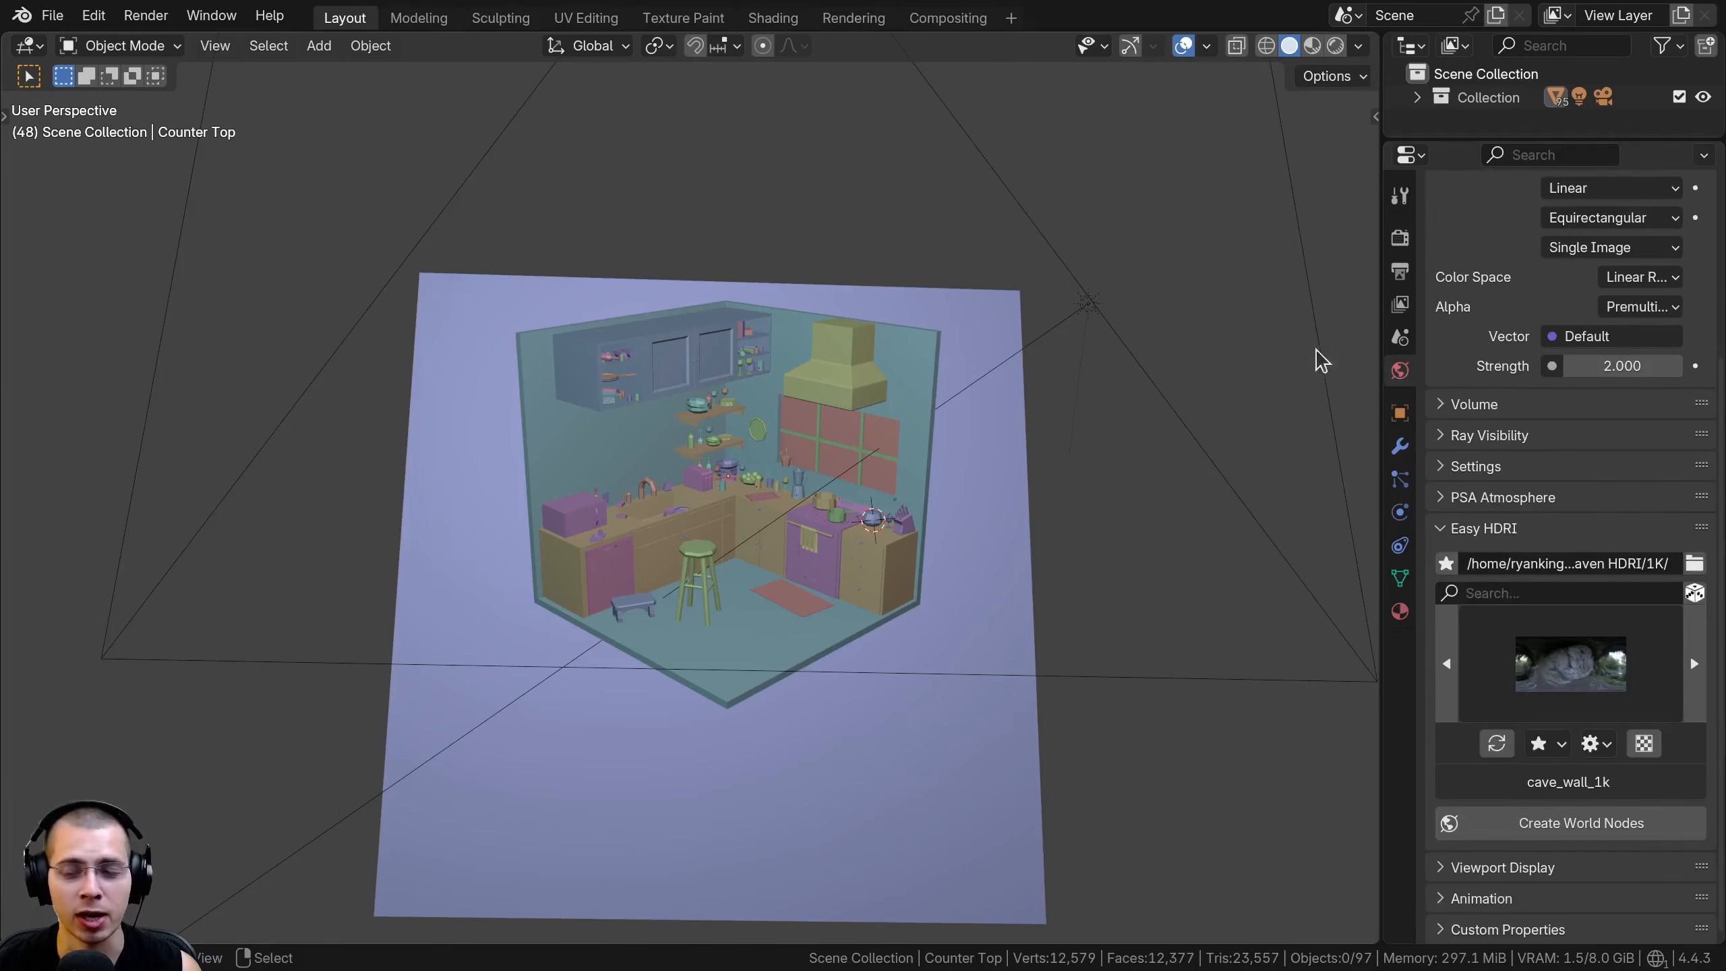
pyautogui.click(1452, 870)
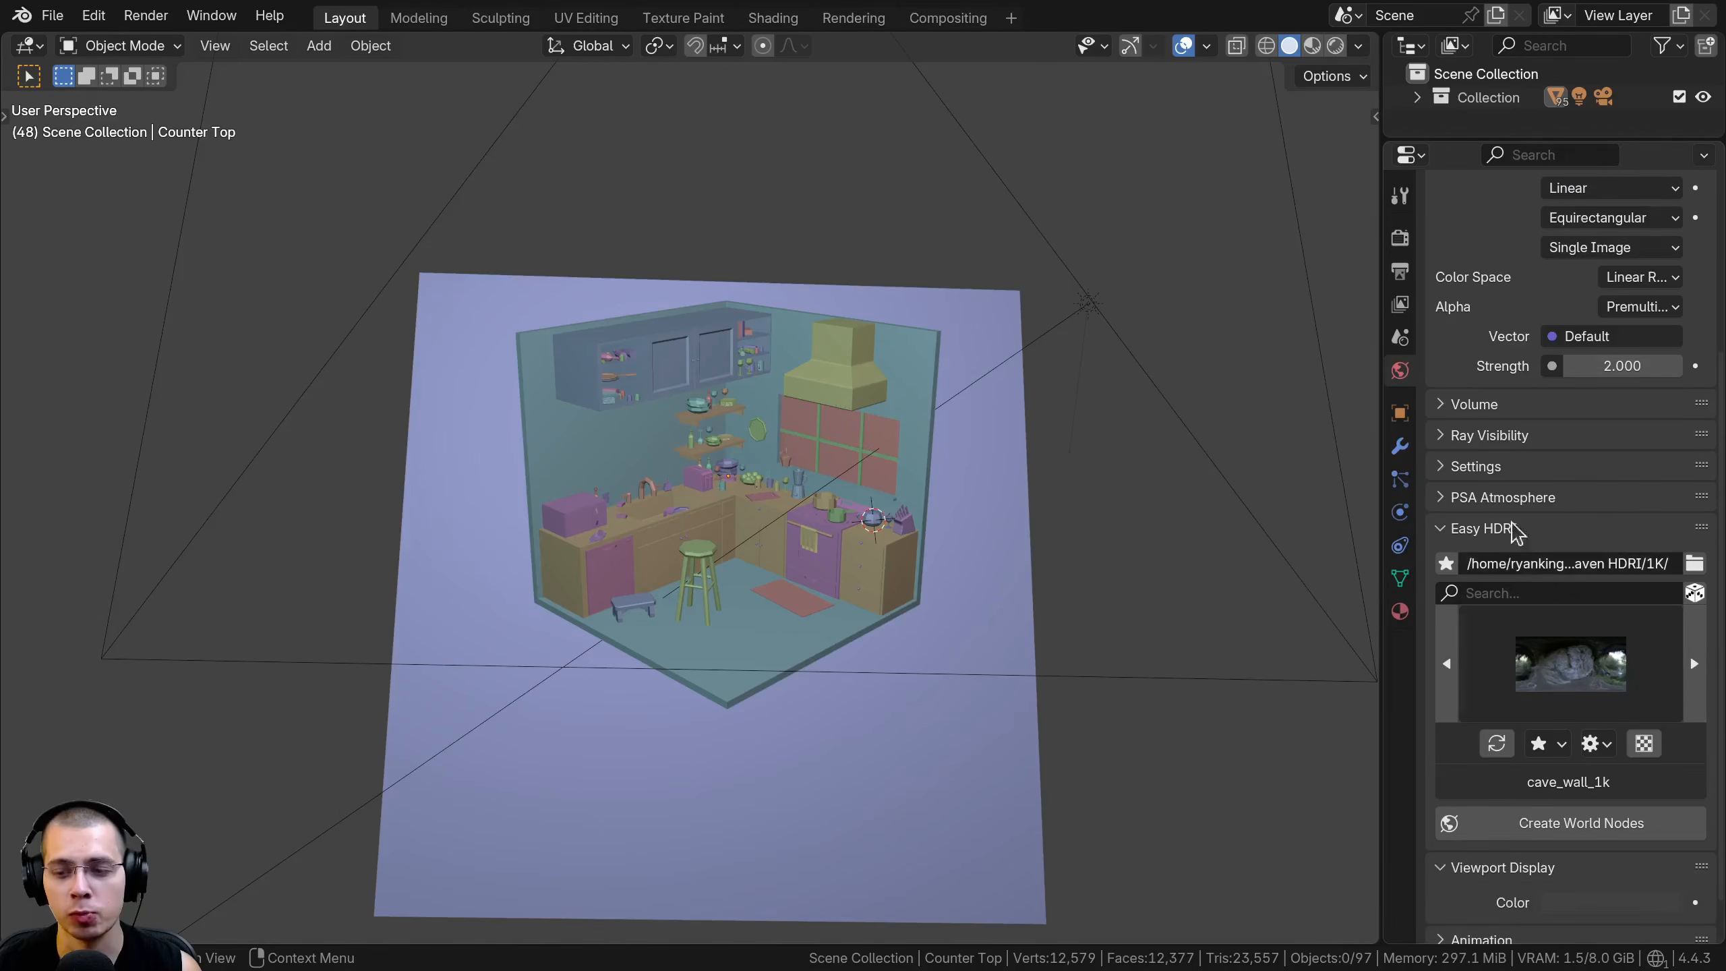
pyautogui.scroll(-1, 1494, 612)
pyautogui.moveTo(1700, 823); pyautogui.dragTo(1699, 353)
pyautogui.click(1594, 401)
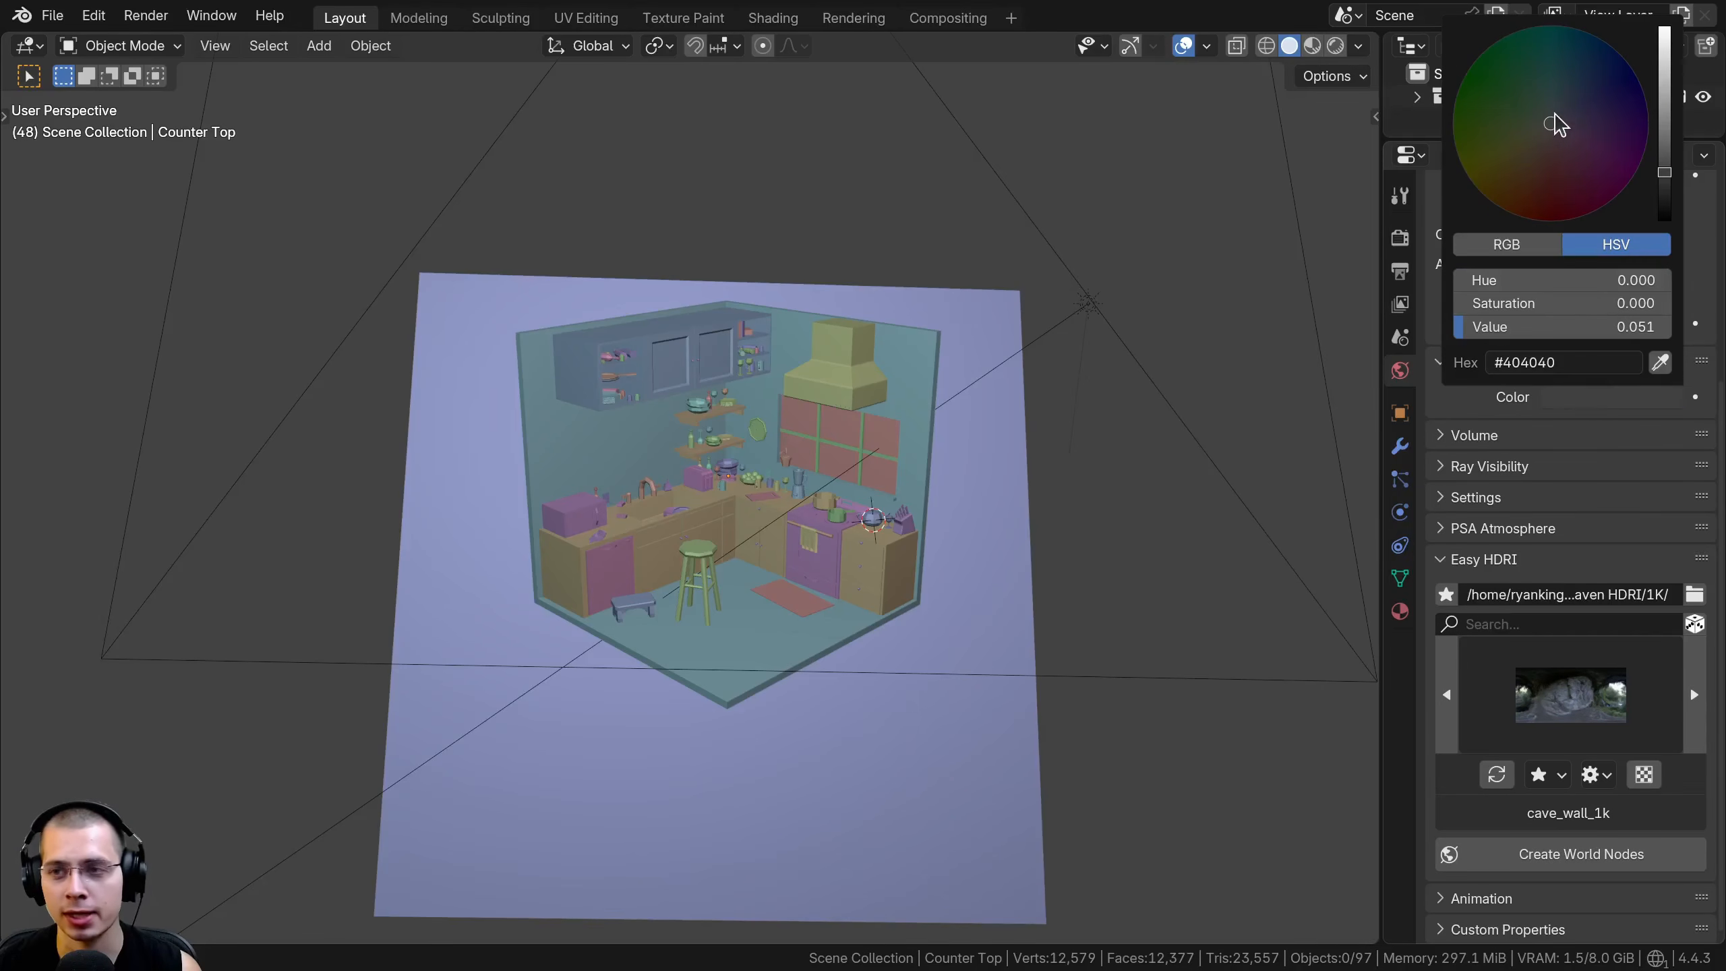
pyautogui.moveTo(1554, 114); pyautogui.dragTo(1592, 85)
pyautogui.scroll(9, 1634, 109)
pyautogui.scroll(-1, 1585, 86)
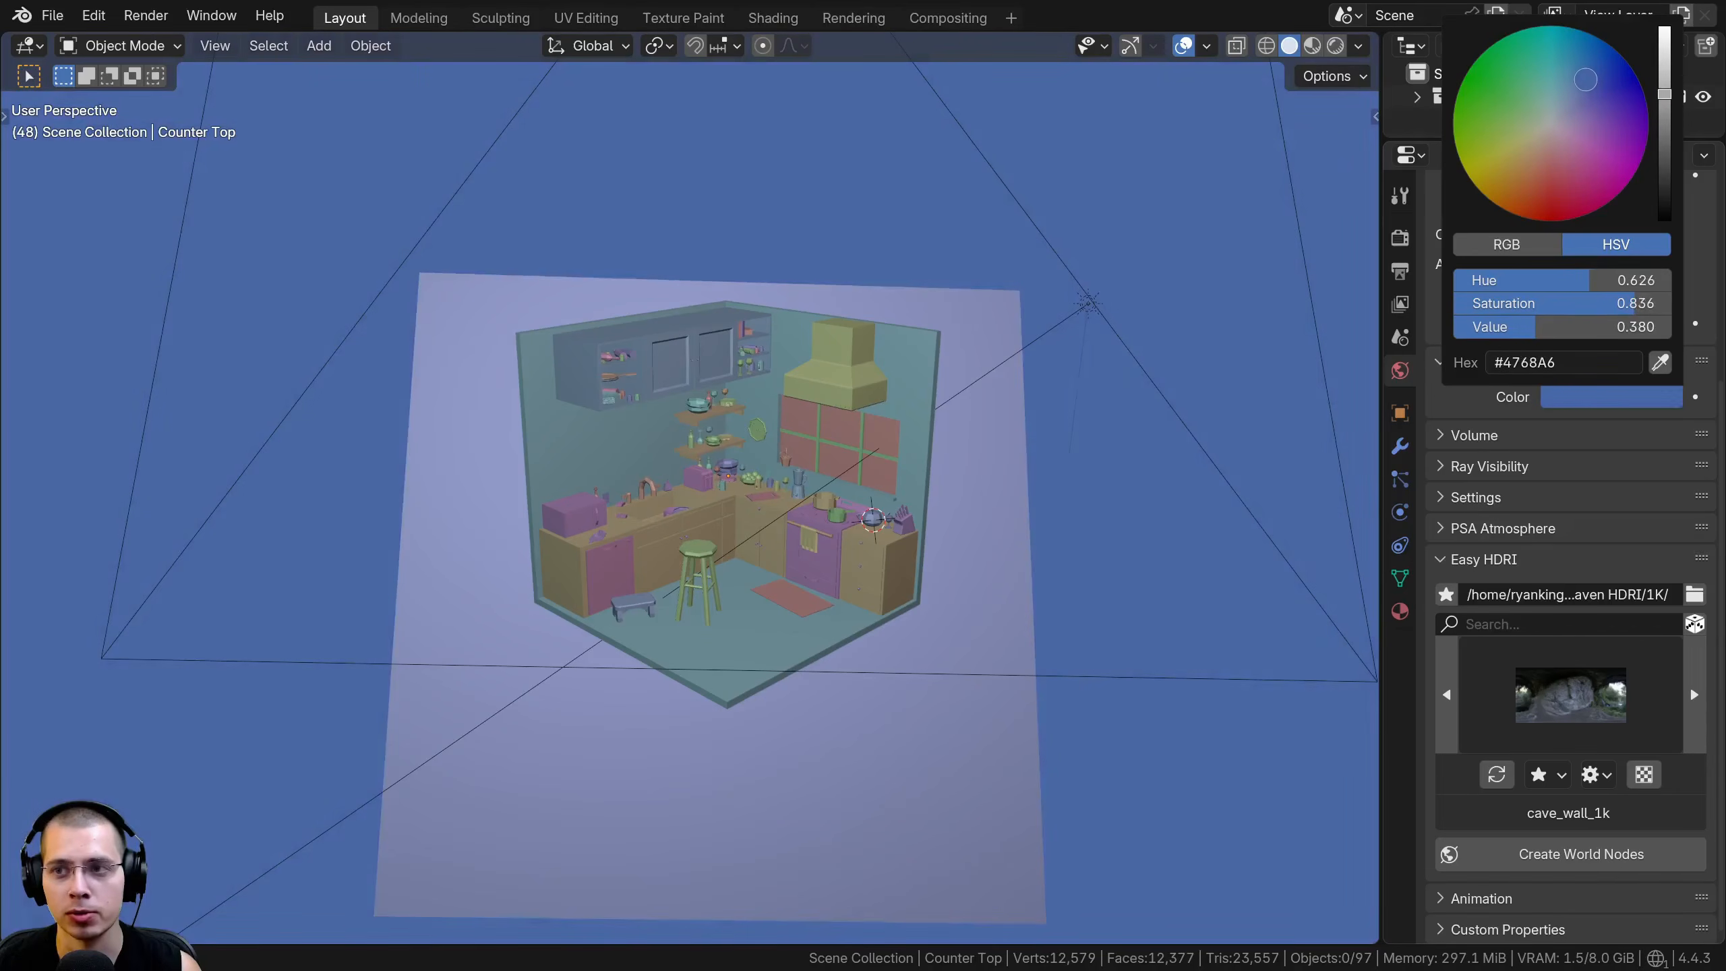
# Compare the Theme and World backgrounds, and set the background to Viewport with a dark blue color
pyautogui.click(1357, 46)
pyautogui.click(1265, 460)
pyautogui.click(1358, 462)
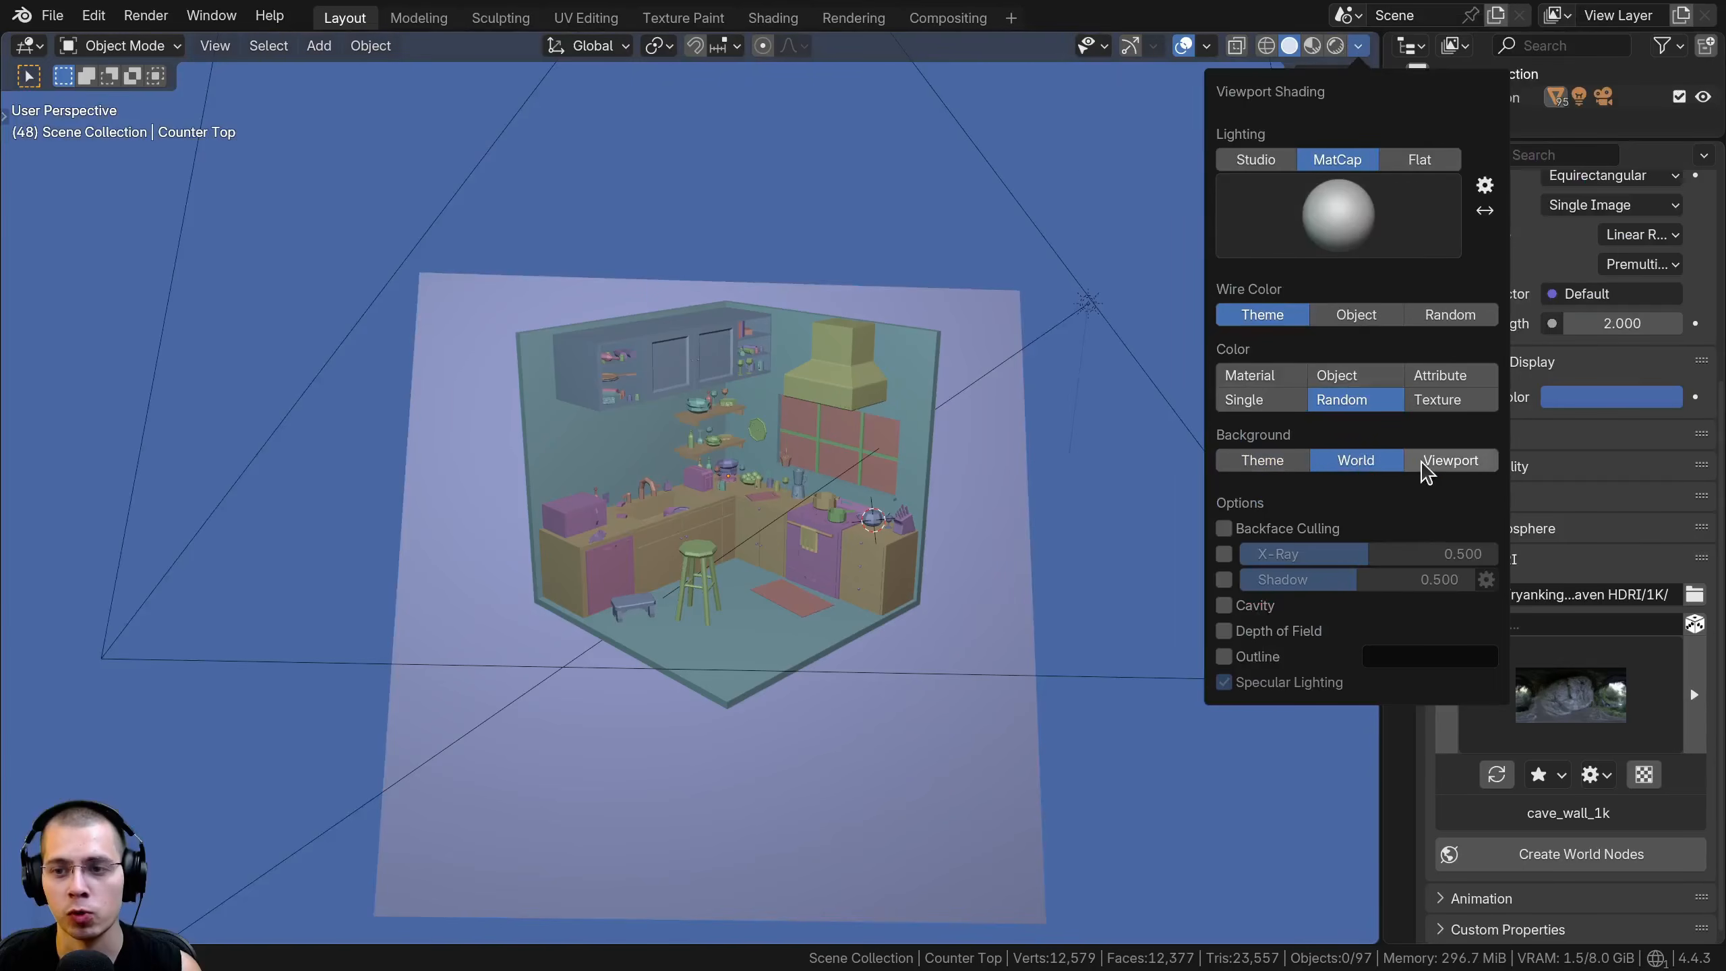
pyautogui.click(1430, 464)
pyautogui.click(1355, 486)
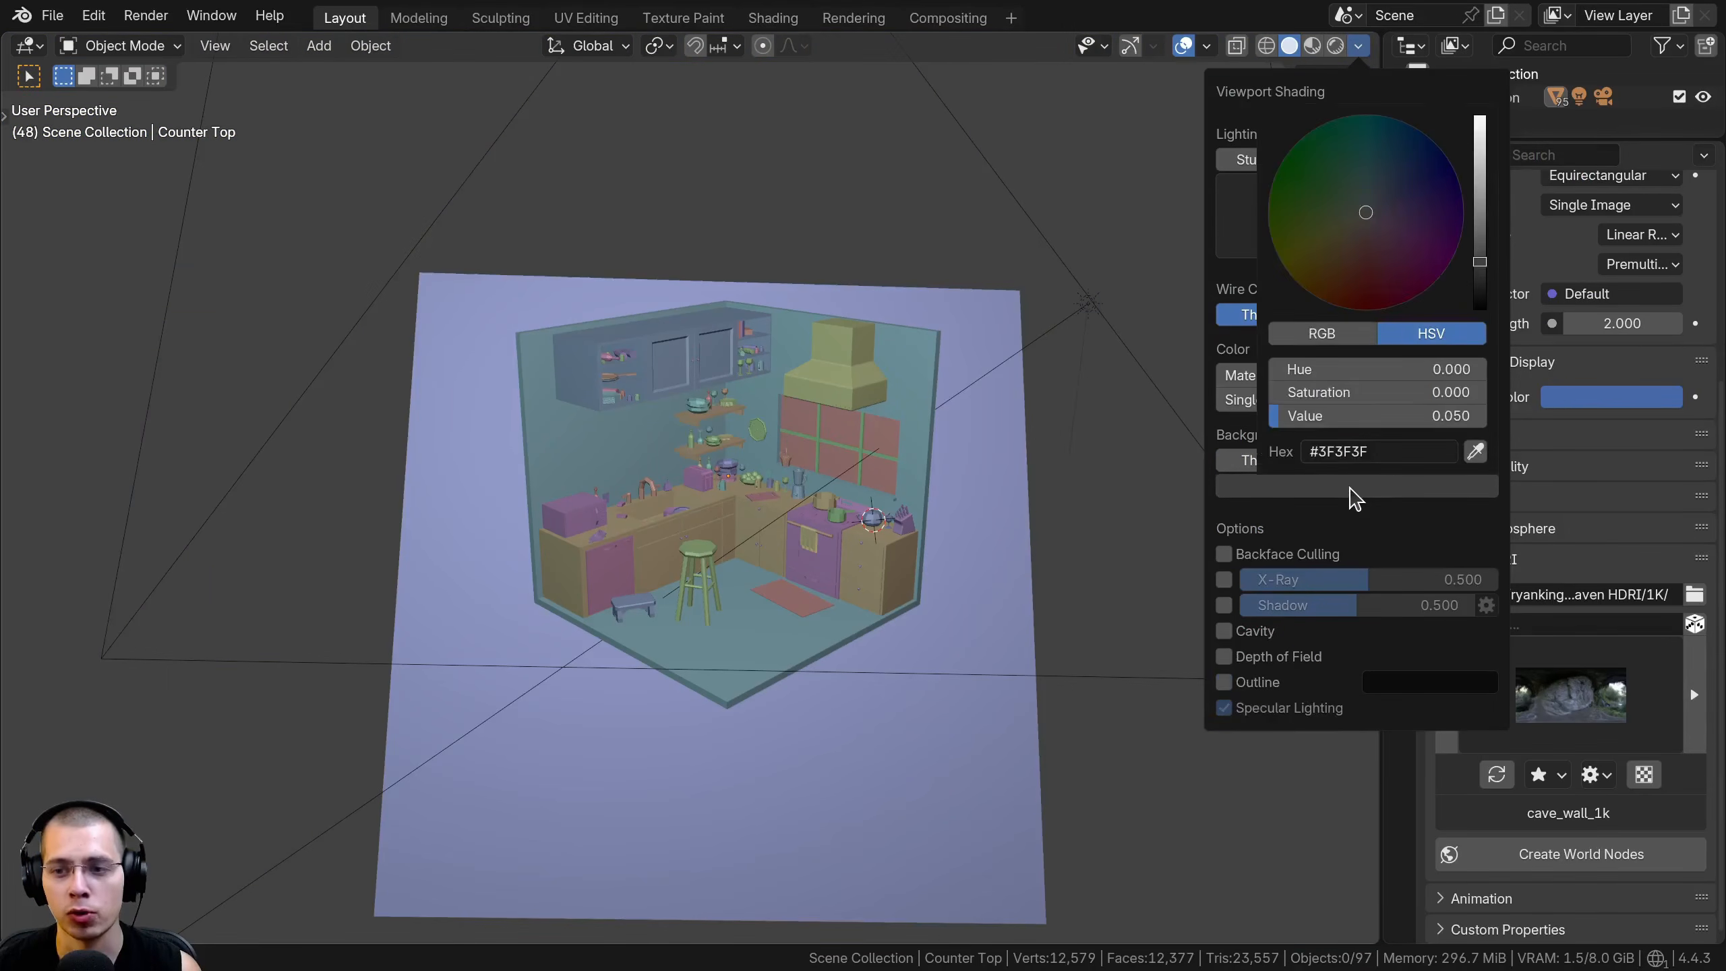
pyautogui.moveTo(1467, 251)
pyautogui.mouseDown()
pyautogui.moveTo(1479, 212)
pyautogui.moveTo(1353, 169)
pyautogui.moveTo(1479, 206)
pyautogui.mouseUp()
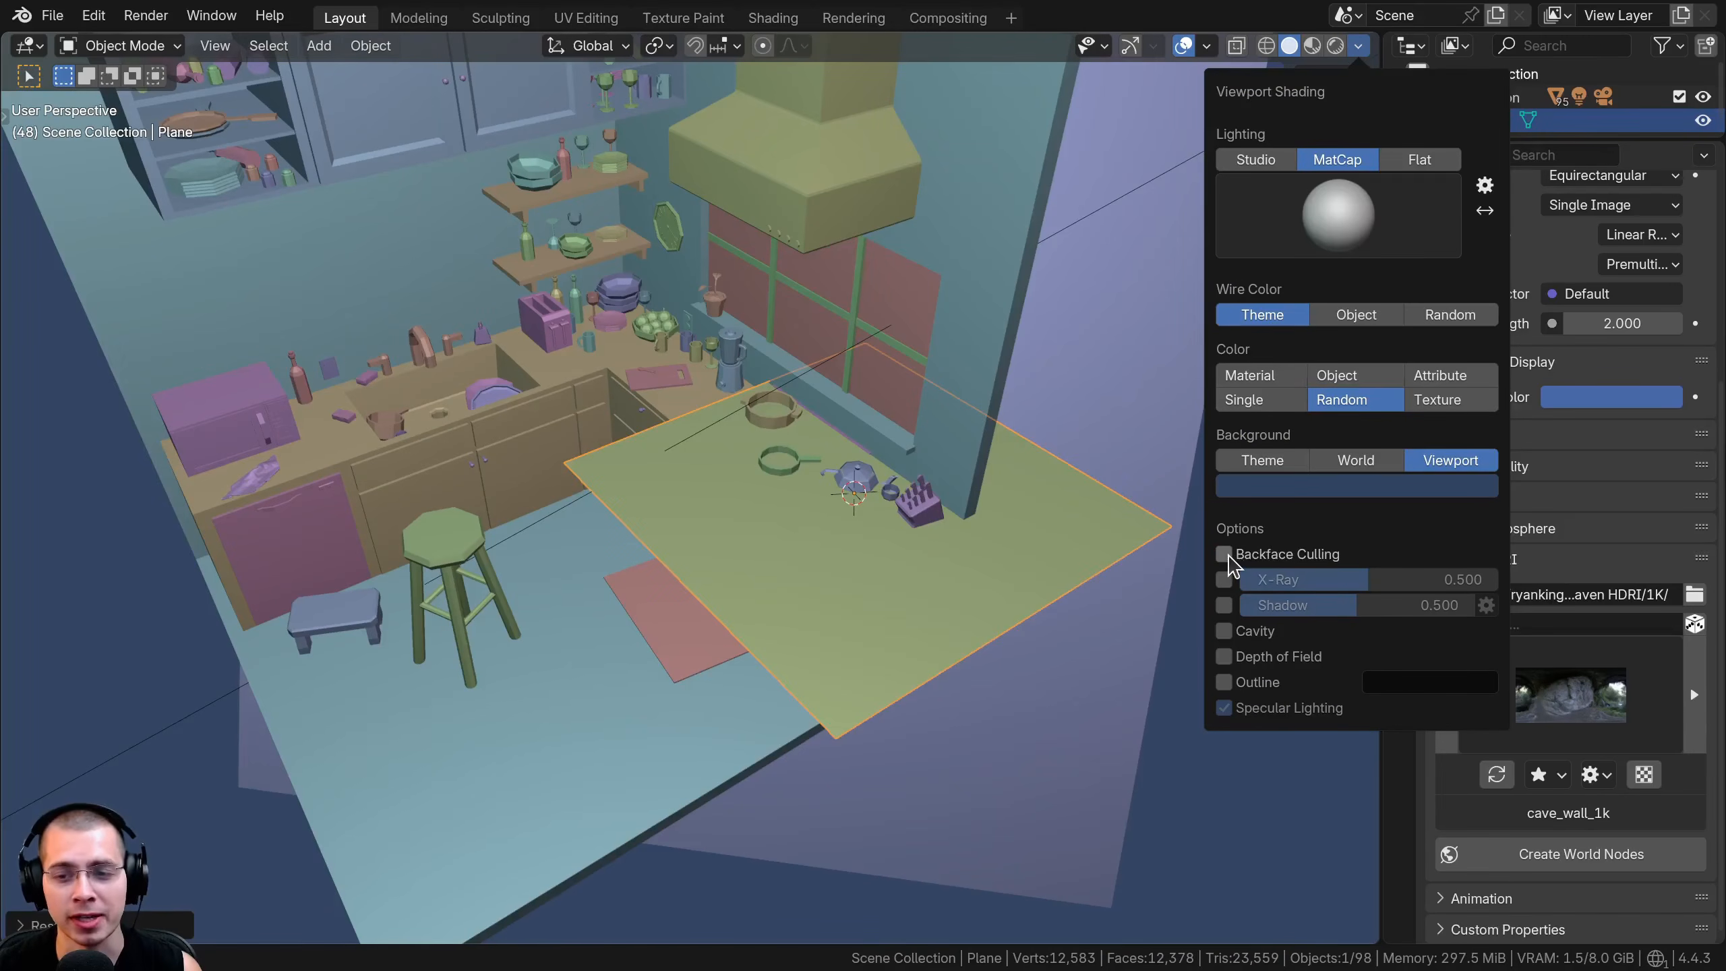
# Enable Backface Culling, scale down the plane and move it outside the room to inspect it from above and below
pyautogui.click(1225, 555)
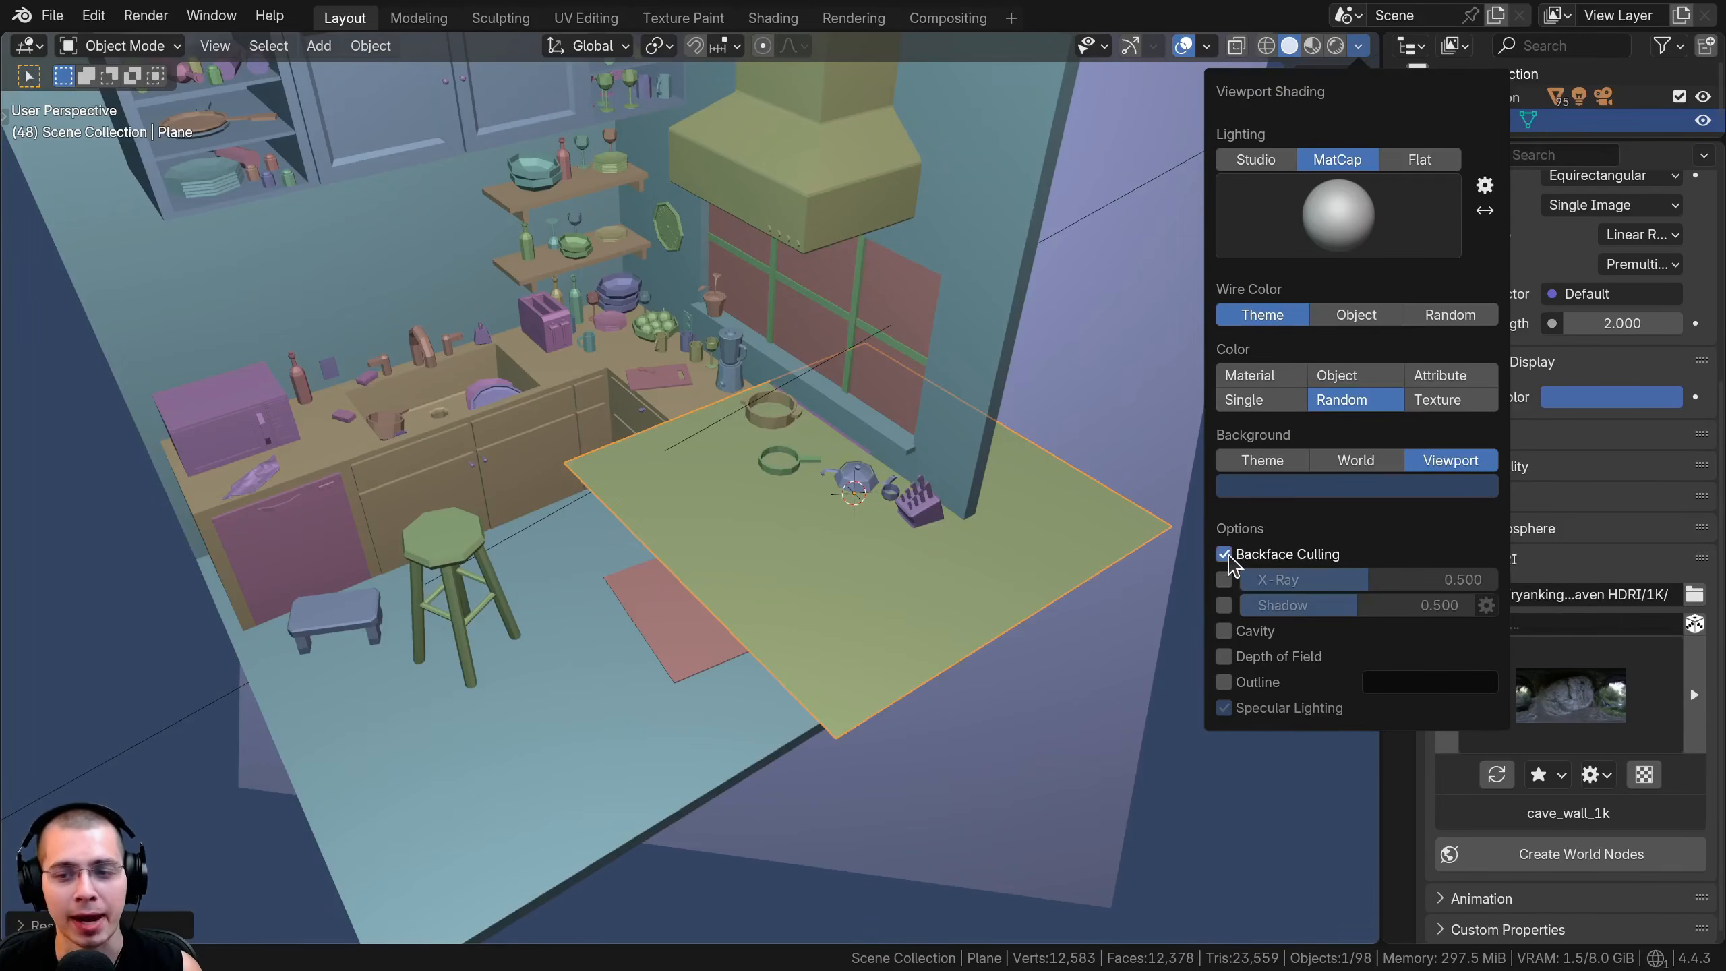
pyautogui.moveTo(938, 564)
pyautogui.mouseDown(button='middle')
pyautogui.moveTo(1031, 491)
pyautogui.moveTo(825, 571)
pyautogui.mouseUp(button='middle')
pyautogui.press('s')
pyautogui.click(842, 532)
pyautogui.press('g')
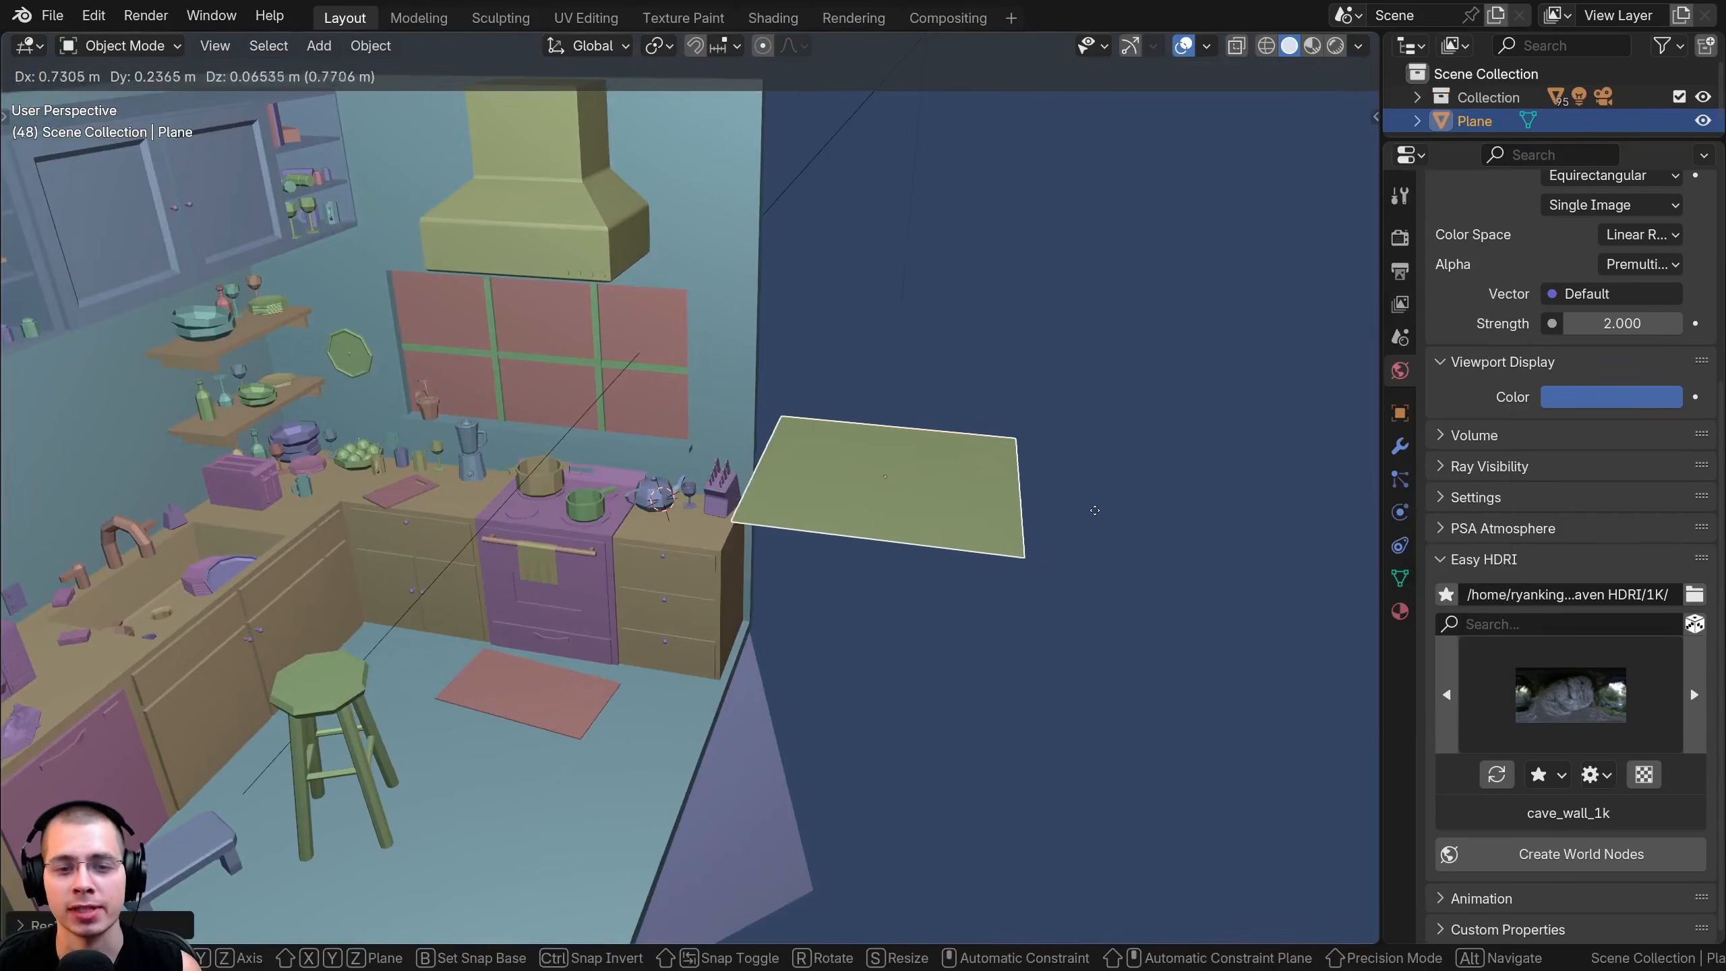
pyautogui.click(1128, 500)
pyautogui.moveTo(949, 525); pyautogui.dragTo(619, 279, button='middle')
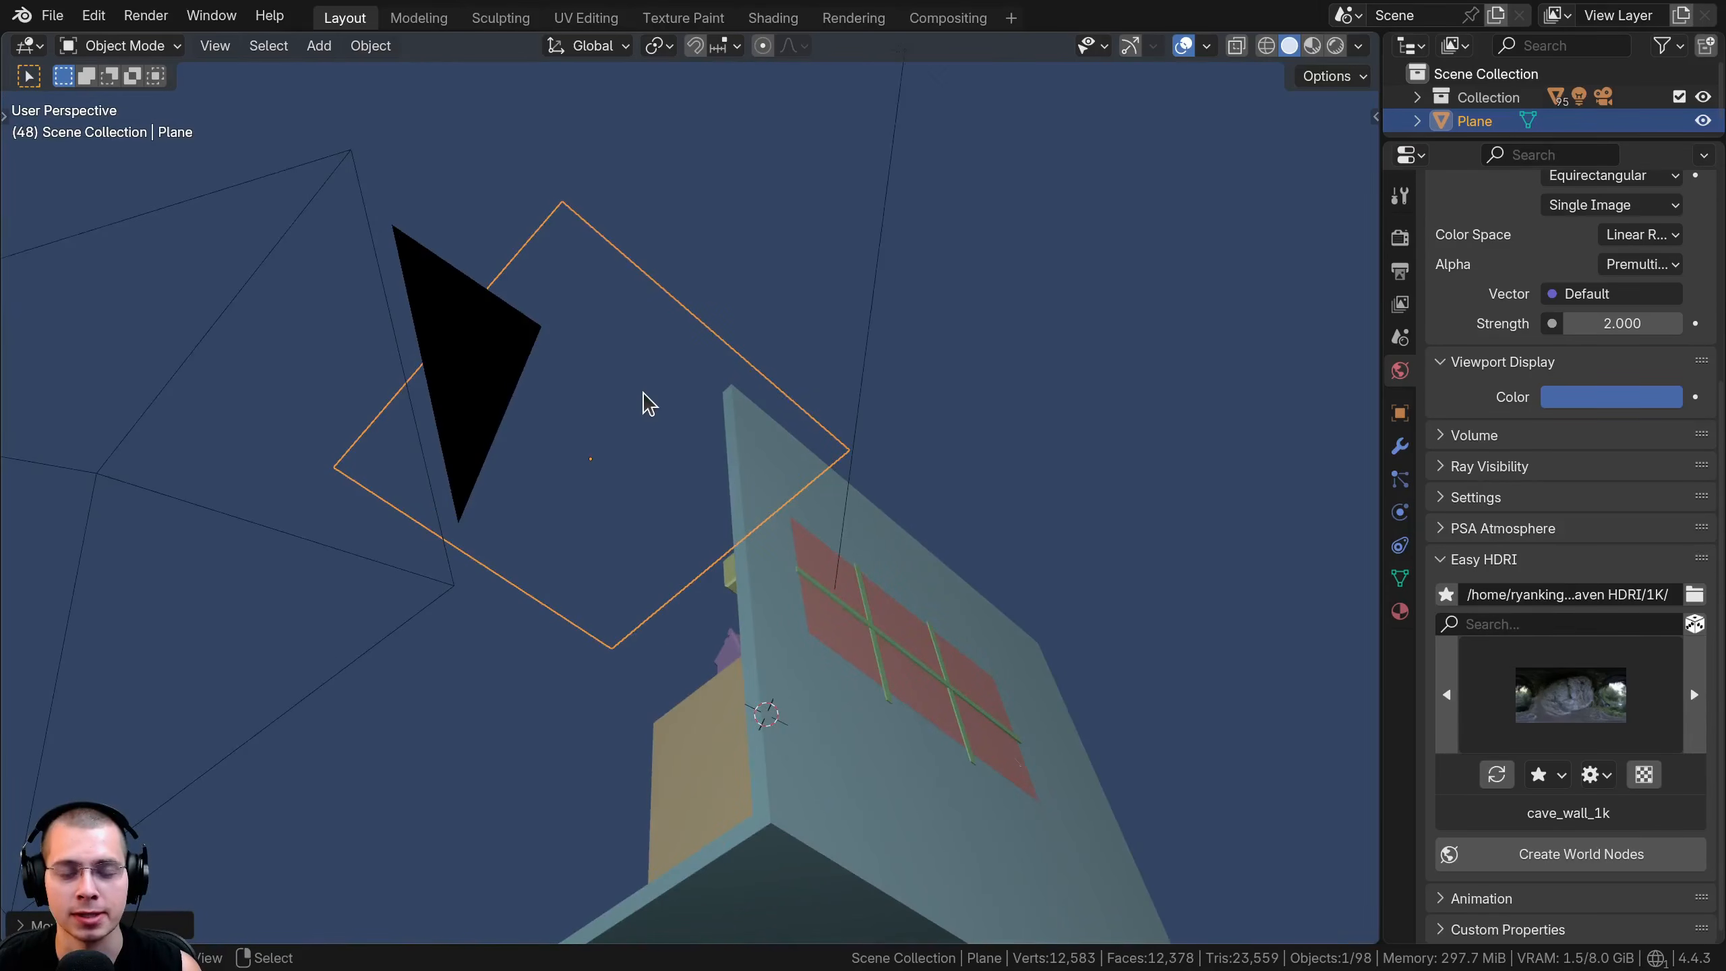
pyautogui.moveTo(648, 402); pyautogui.dragTo(727, 503, button='middle')
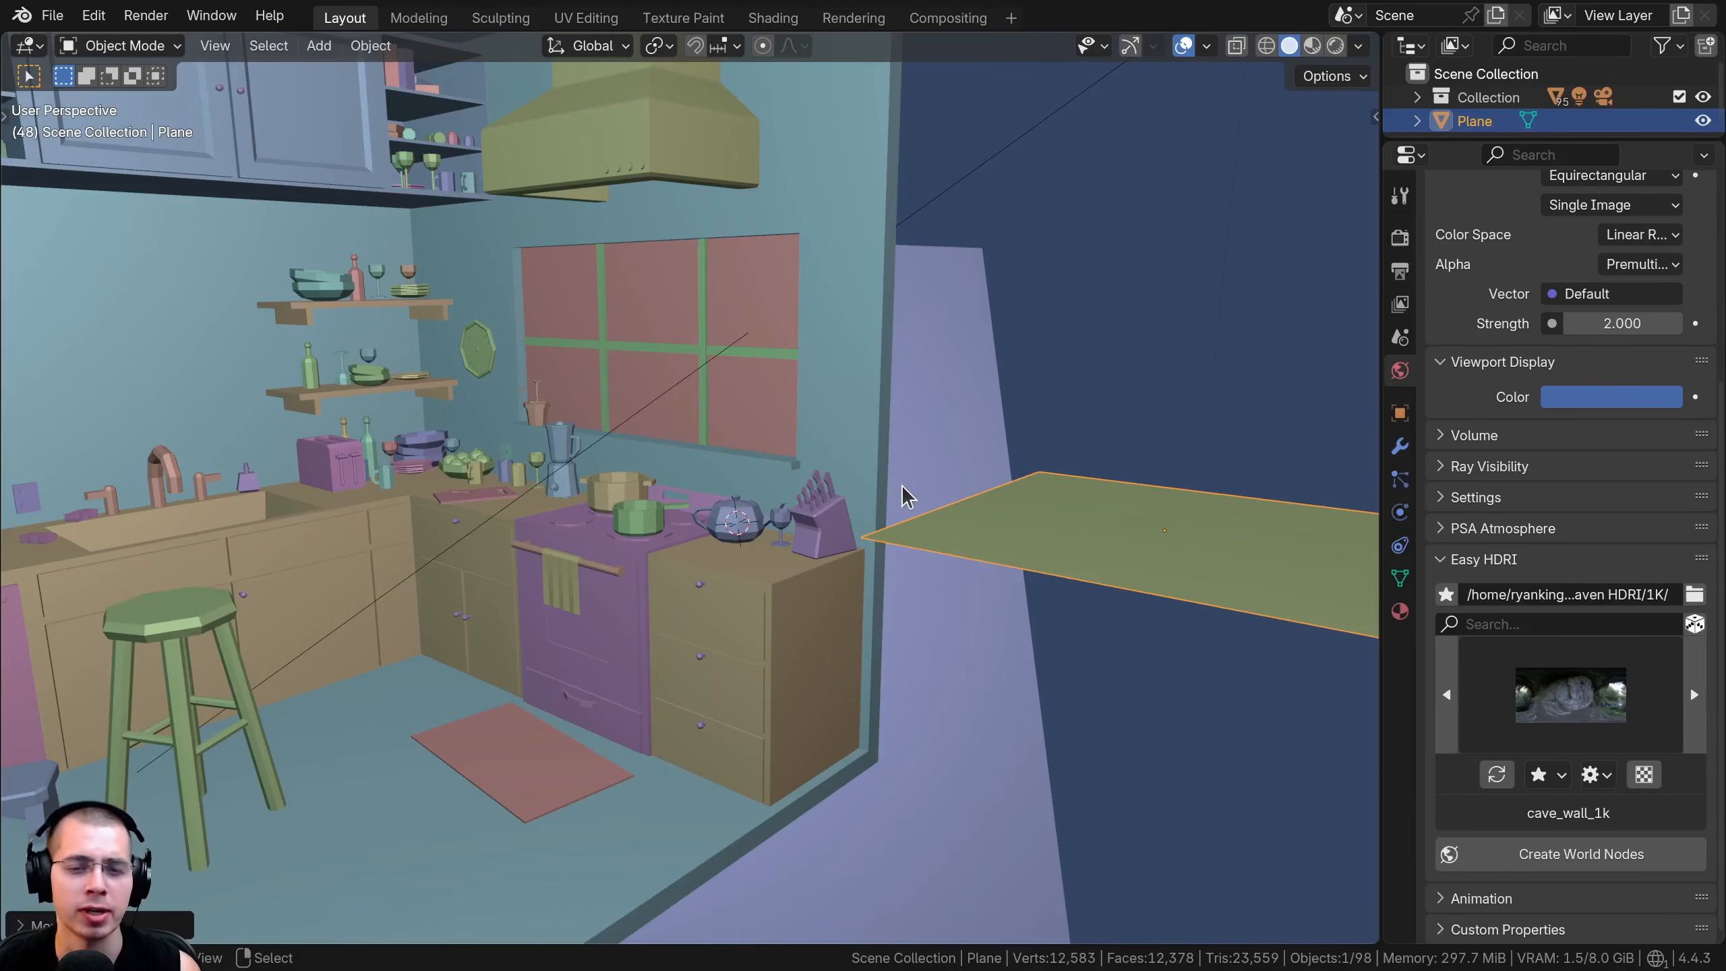
pyautogui.moveTo(908, 496); pyautogui.dragTo(665, 407, button='middle')
pyautogui.moveTo(751, 483); pyautogui.dragTo(637, 104, button='middle')
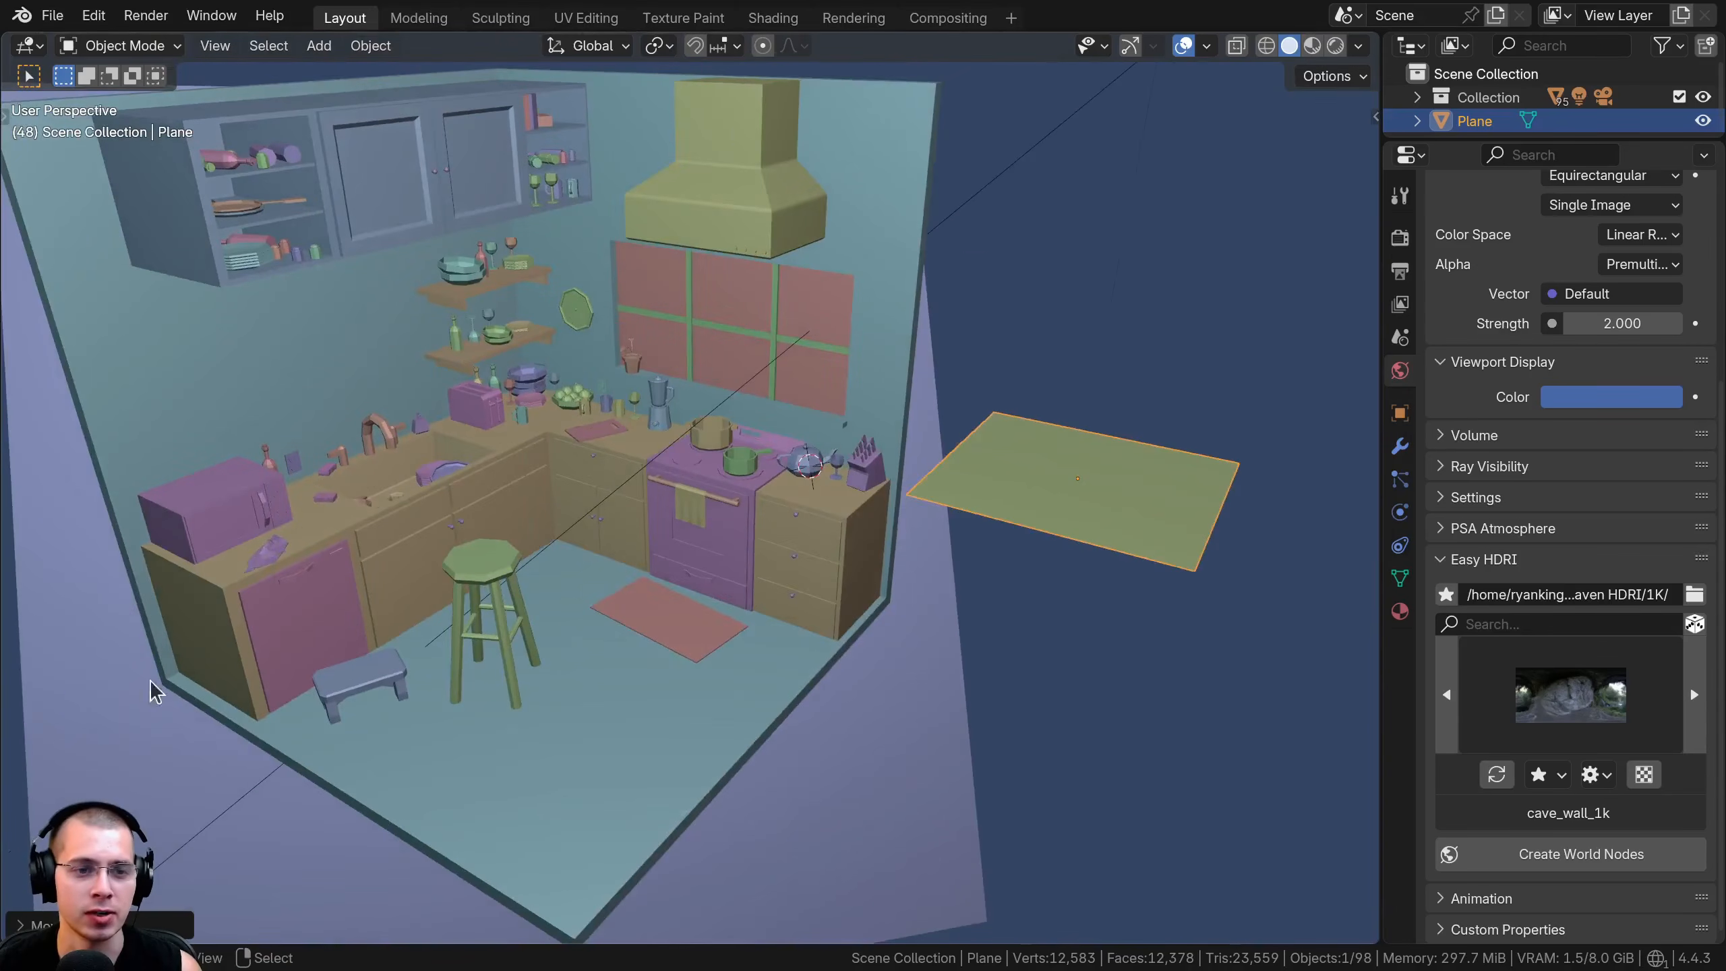
# Select the towel on the oven handle and turn Backface Culling off
pyautogui.scroll(10, 714, 520)
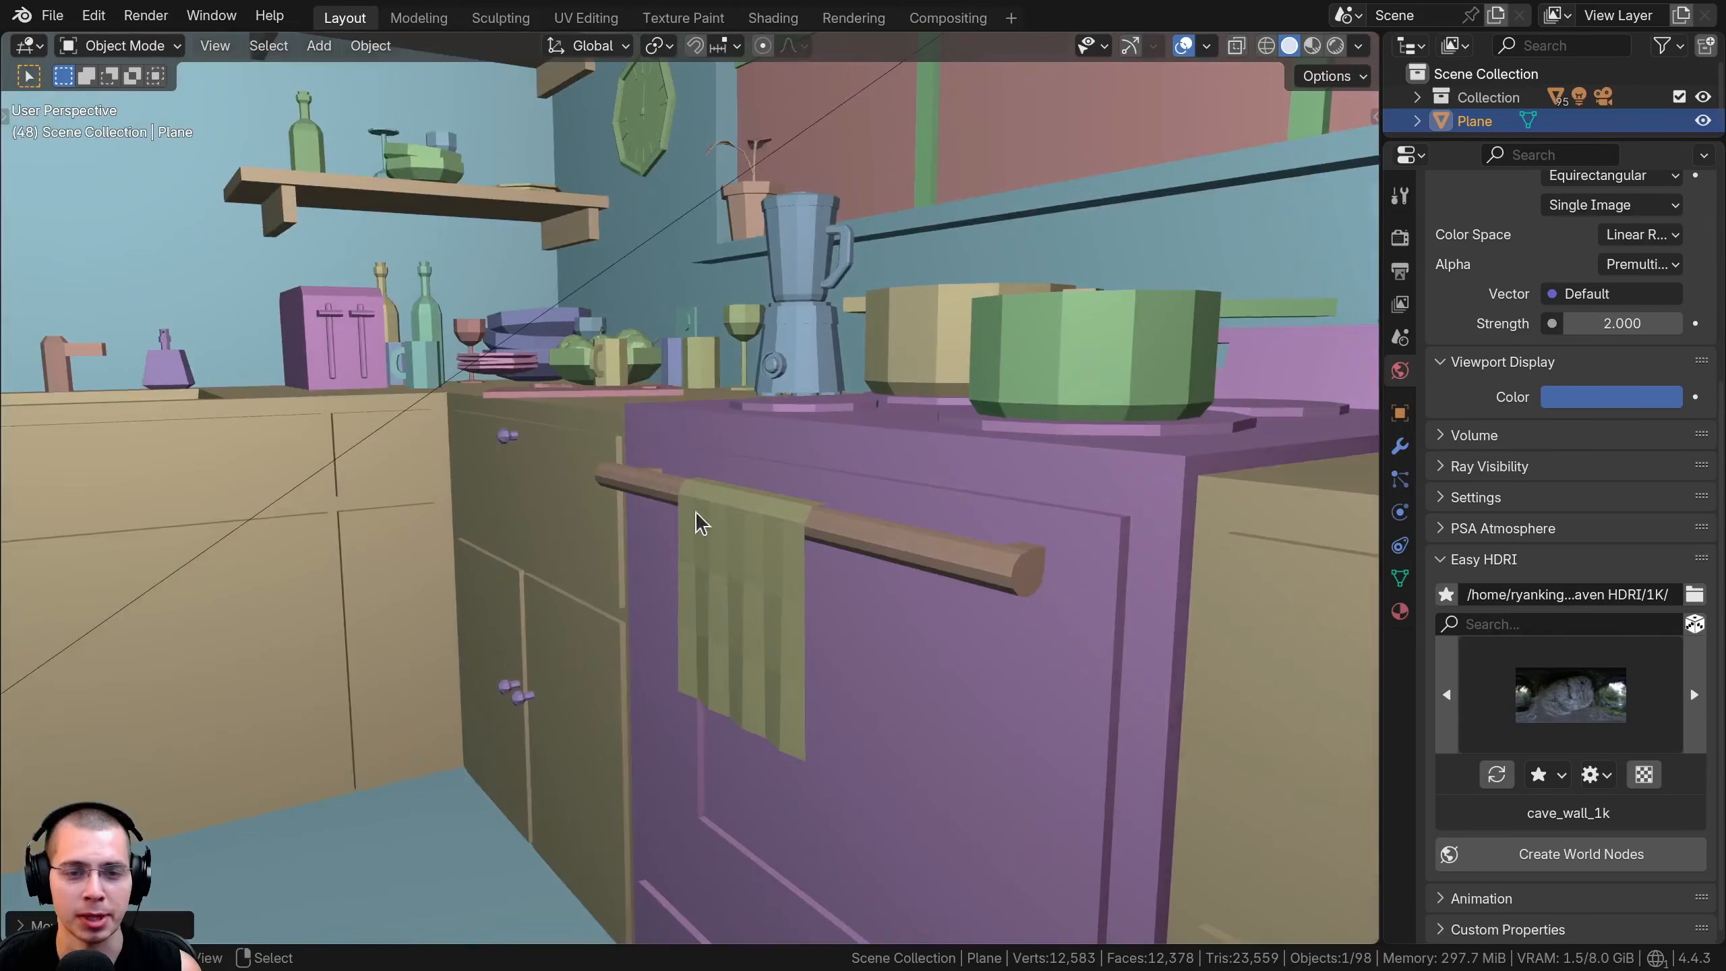
pyautogui.click(775, 536)
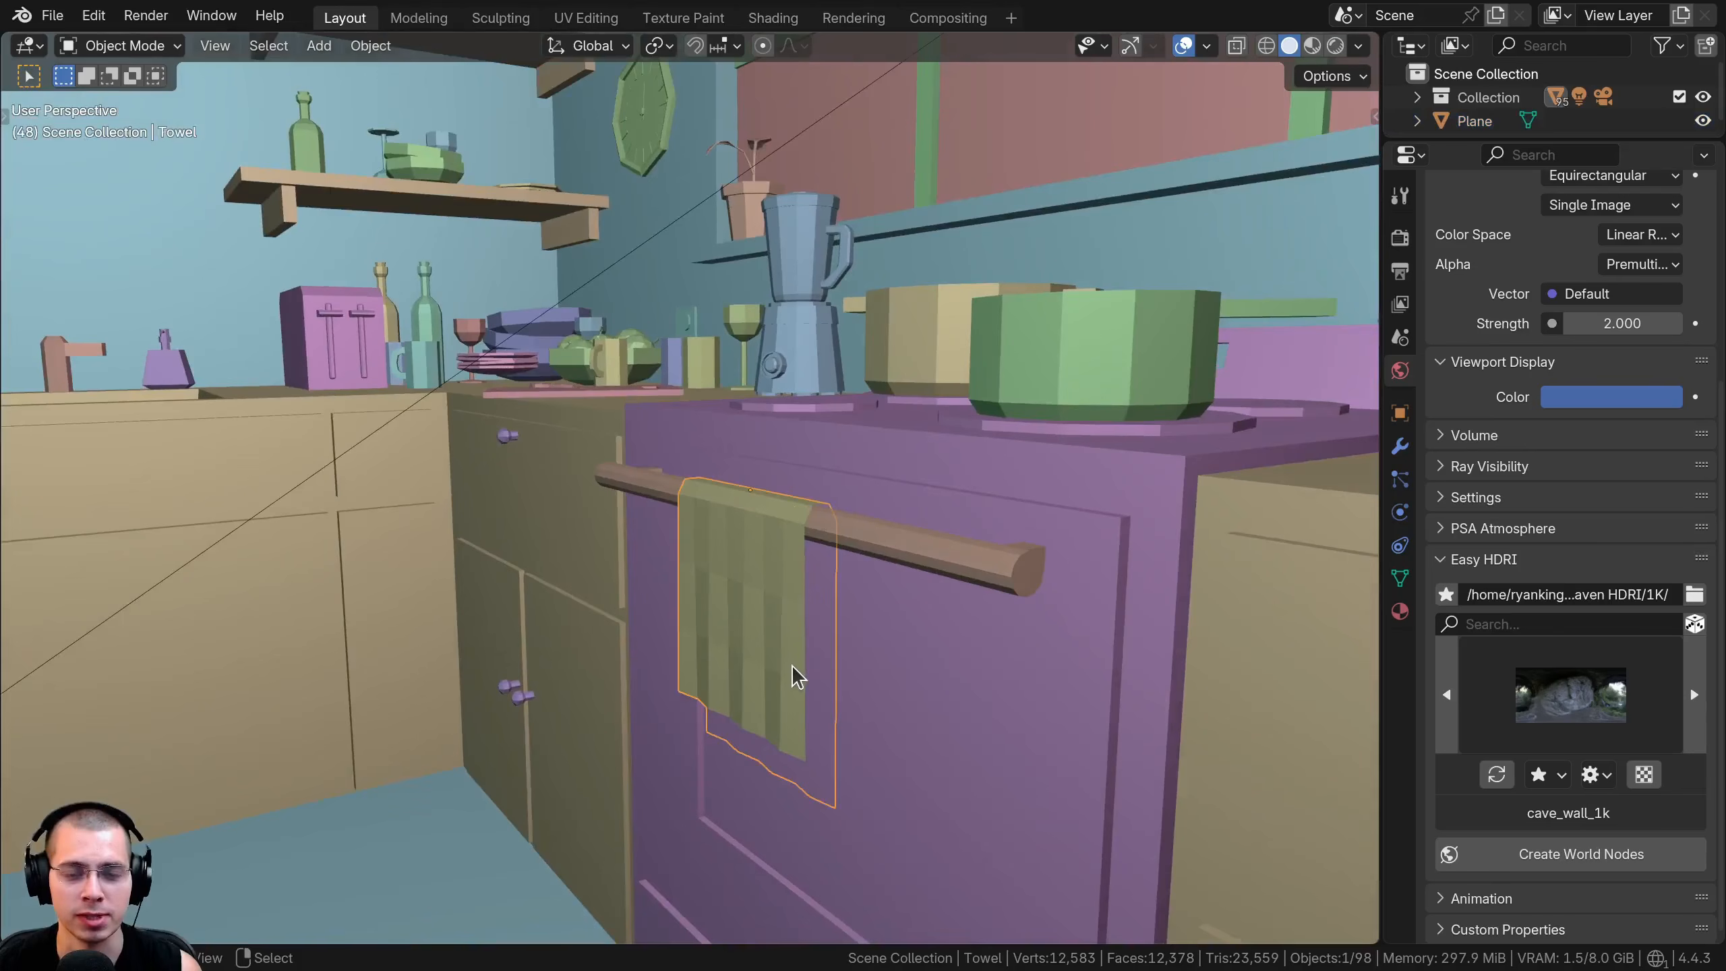
pyautogui.click(1360, 46)
pyautogui.click(1247, 554)
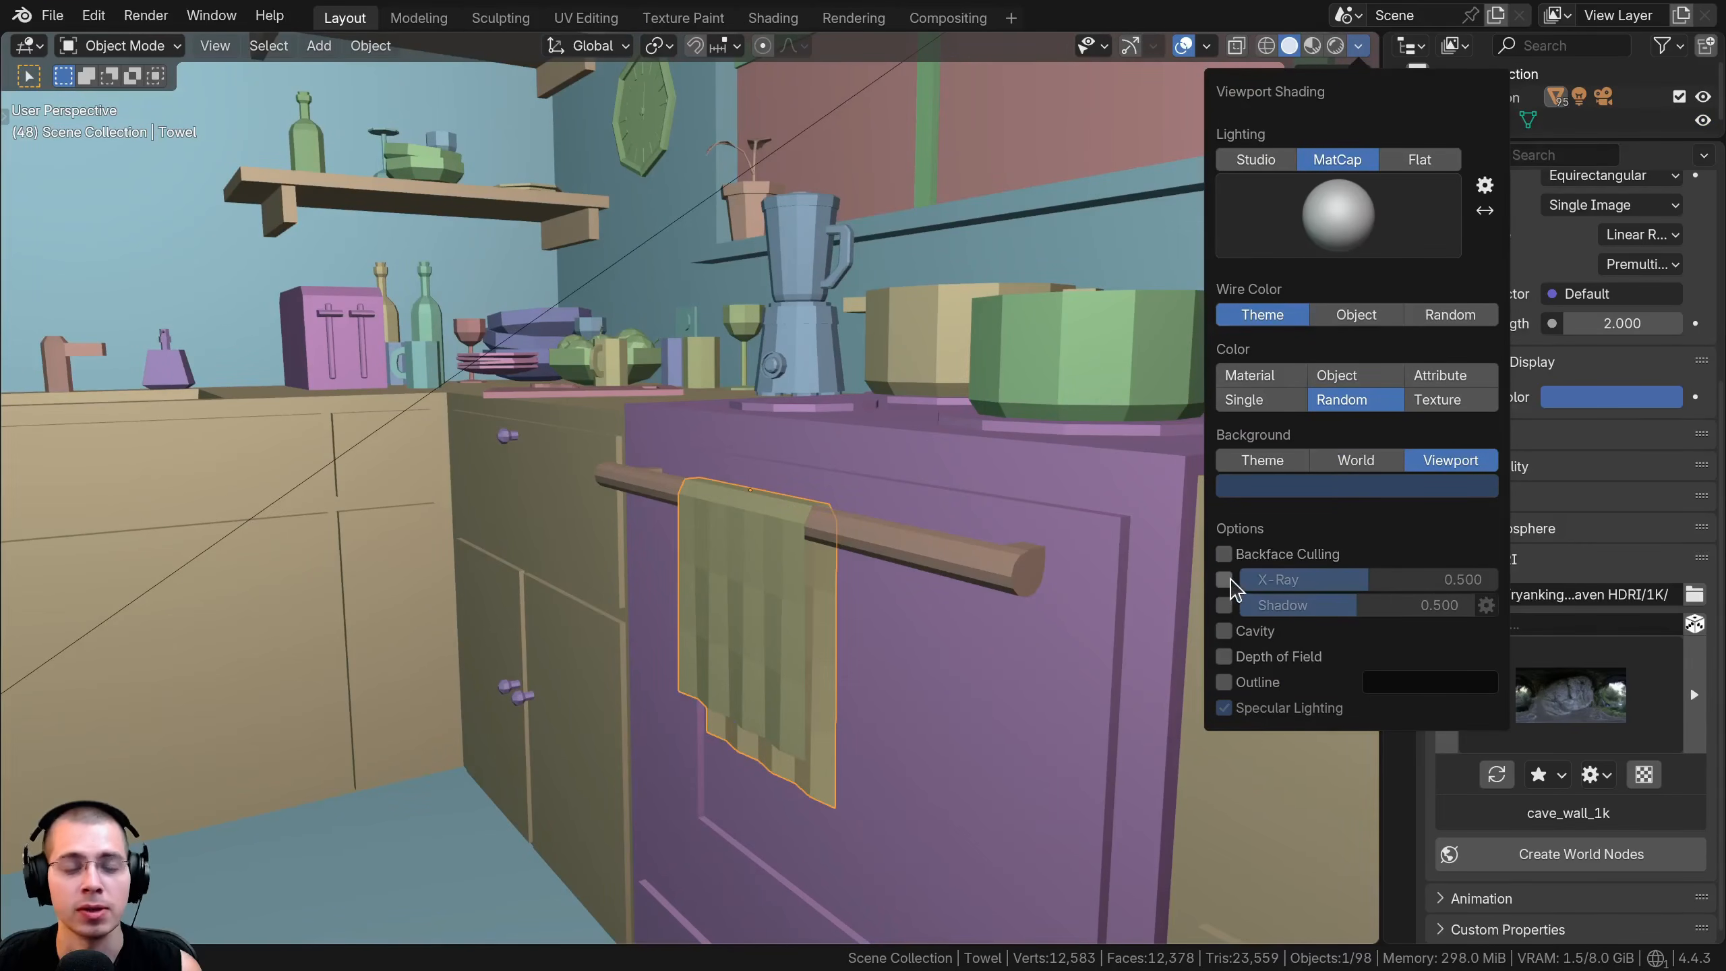
# Turn on X-Ray and delete the plane beside the kitchen
pyautogui.click(1226, 579)
pyautogui.scroll(-10, 796, 488)
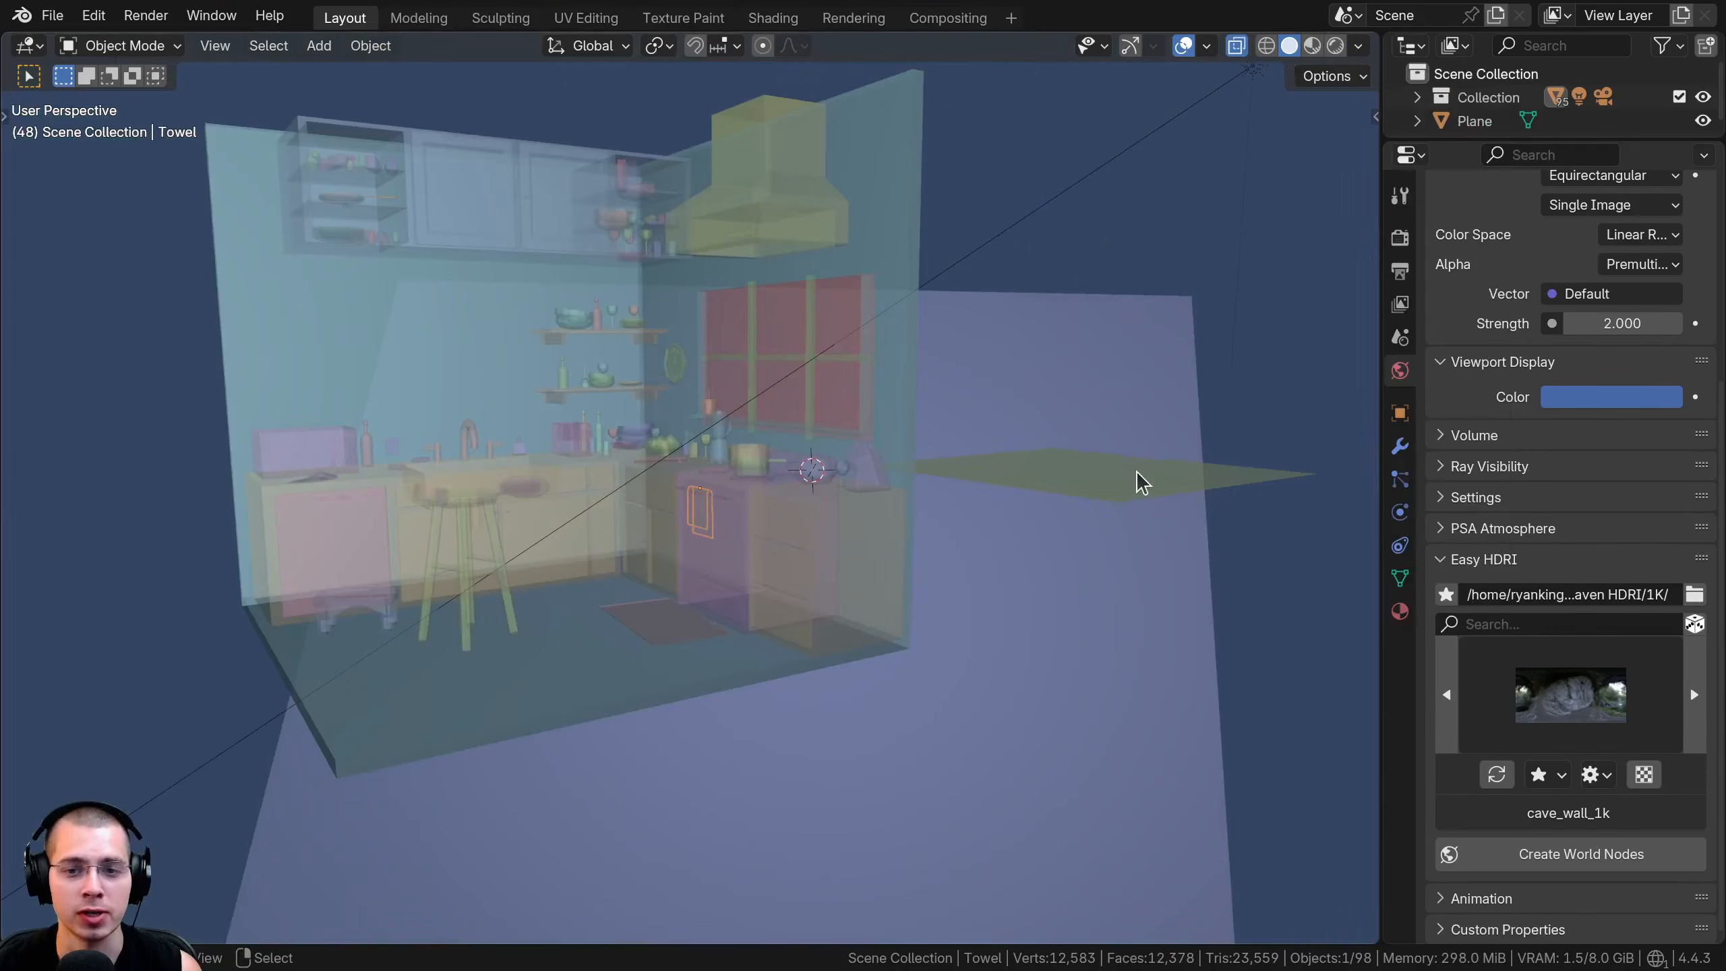
pyautogui.click(1135, 471)
pyautogui.press('Delete')
# Select the large pot on the stove and examine it up close in X-Ray view
pyautogui.scroll(8, 752, 485)
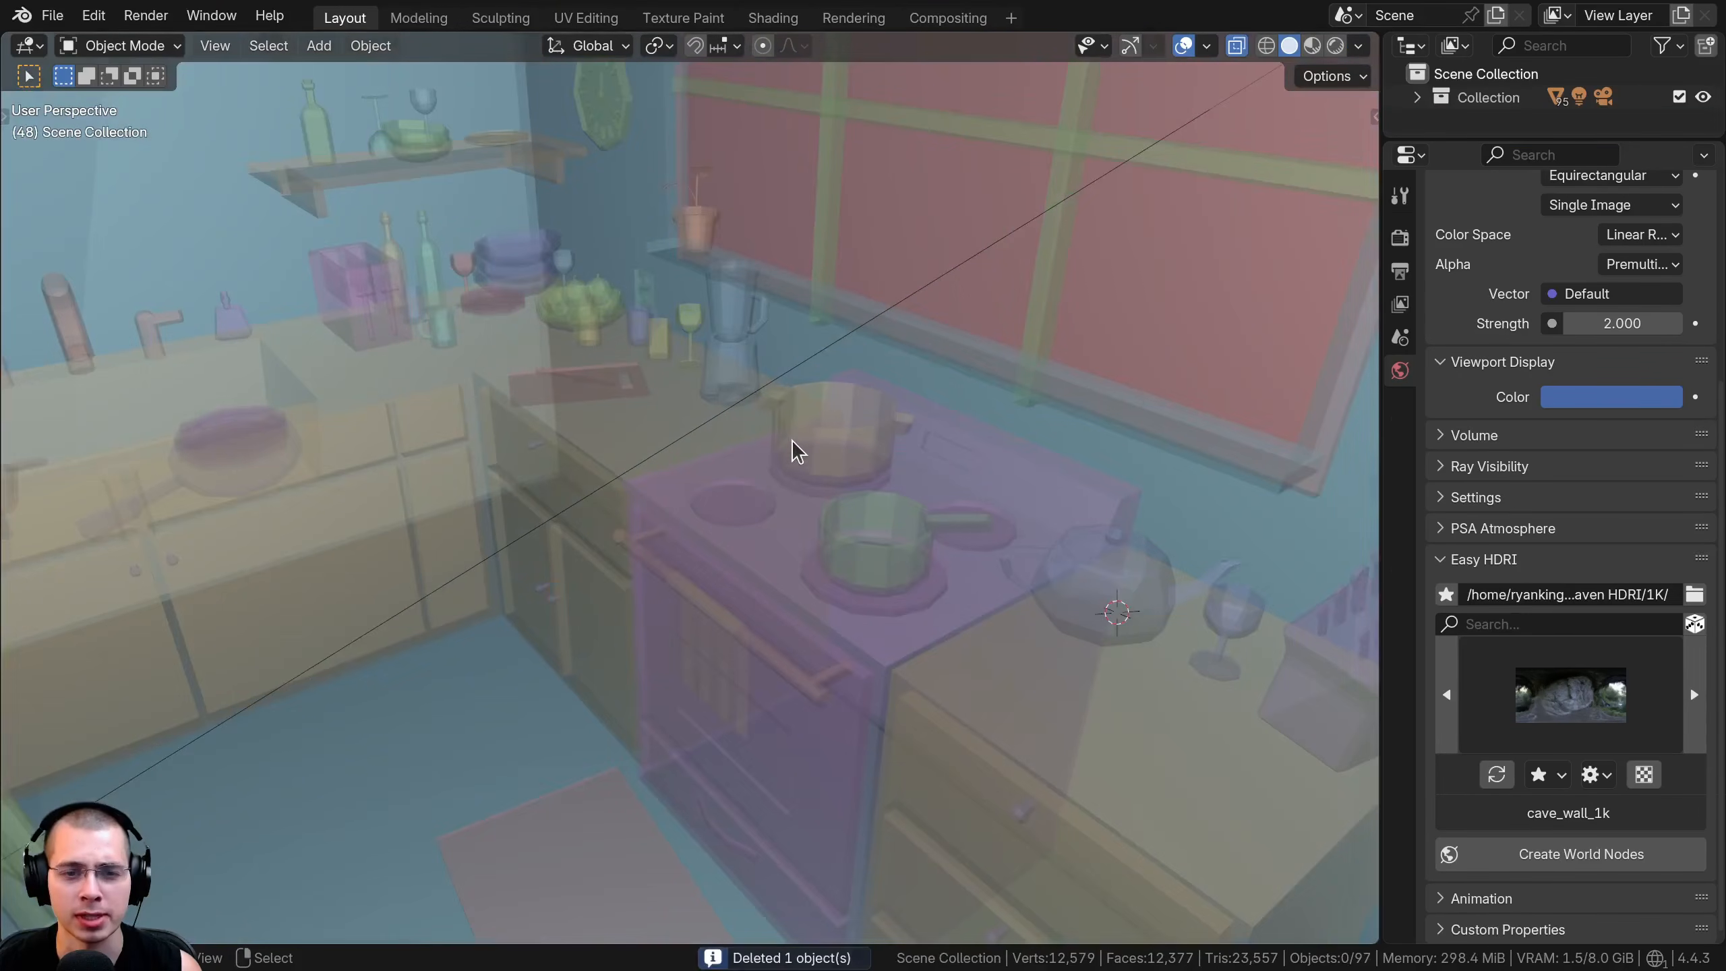
pyautogui.click(796, 450)
pyautogui.scroll(4, 759, 408)
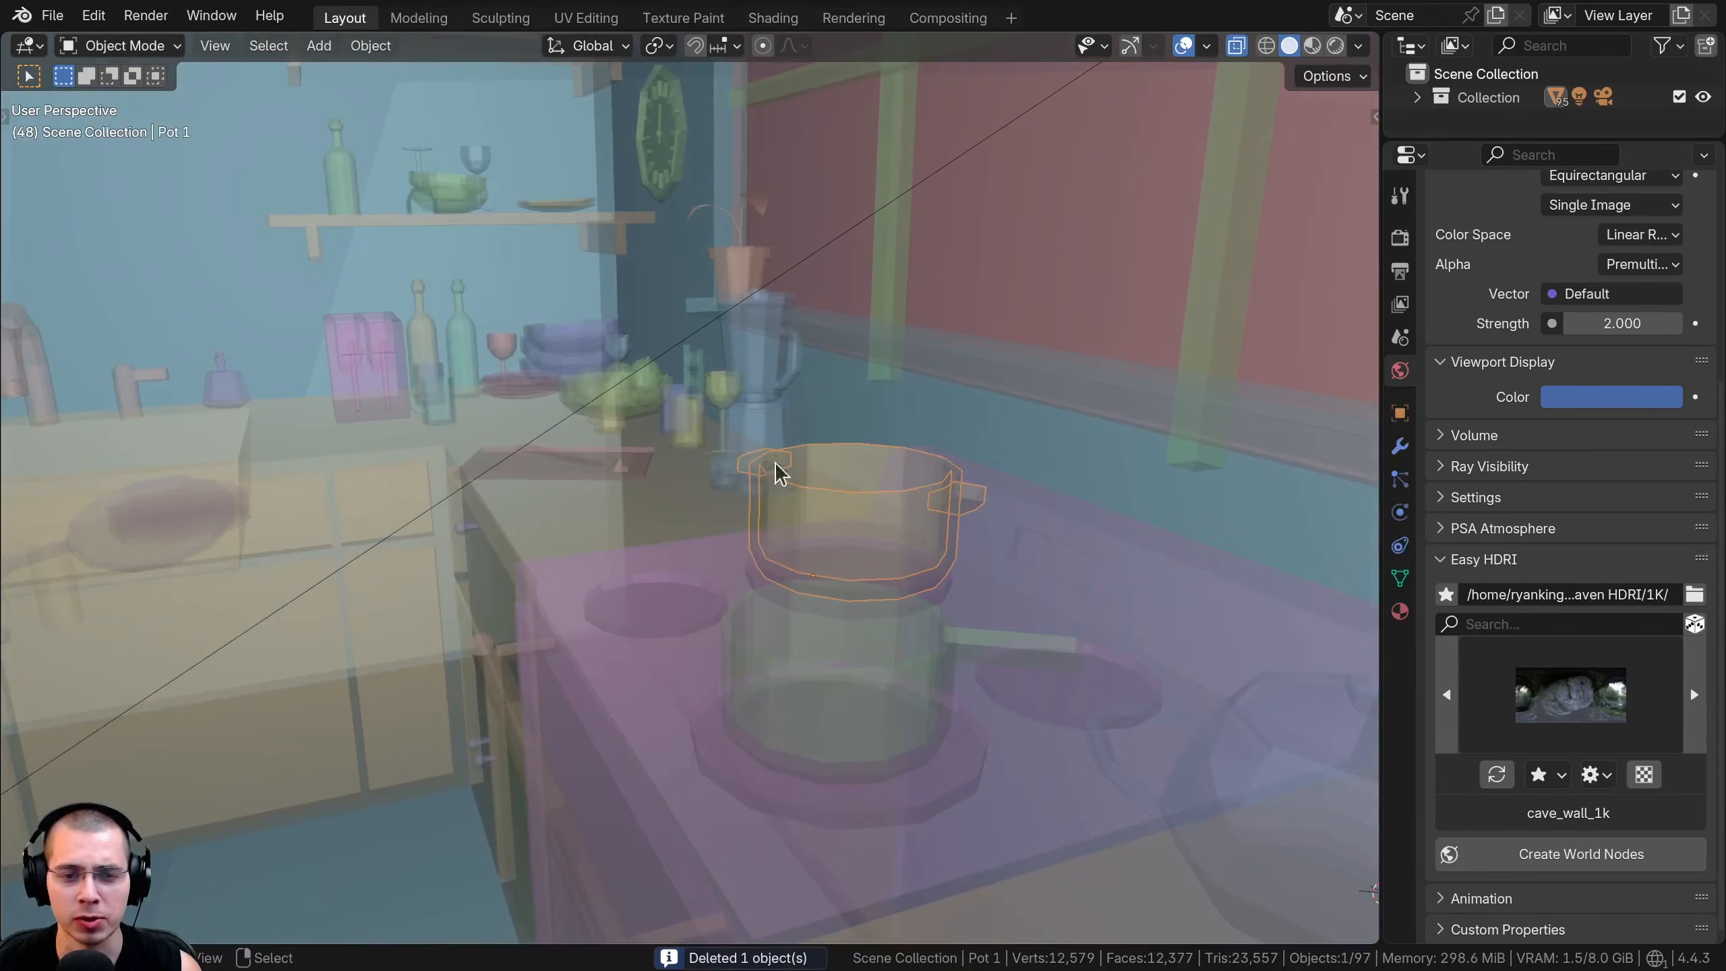
# Add a cube and move it to the empty space outside the kitchen
pyautogui.scroll(-8, 777, 472)
pyautogui.hotkey('shift', 'a')
pyautogui.moveTo(776, 230)
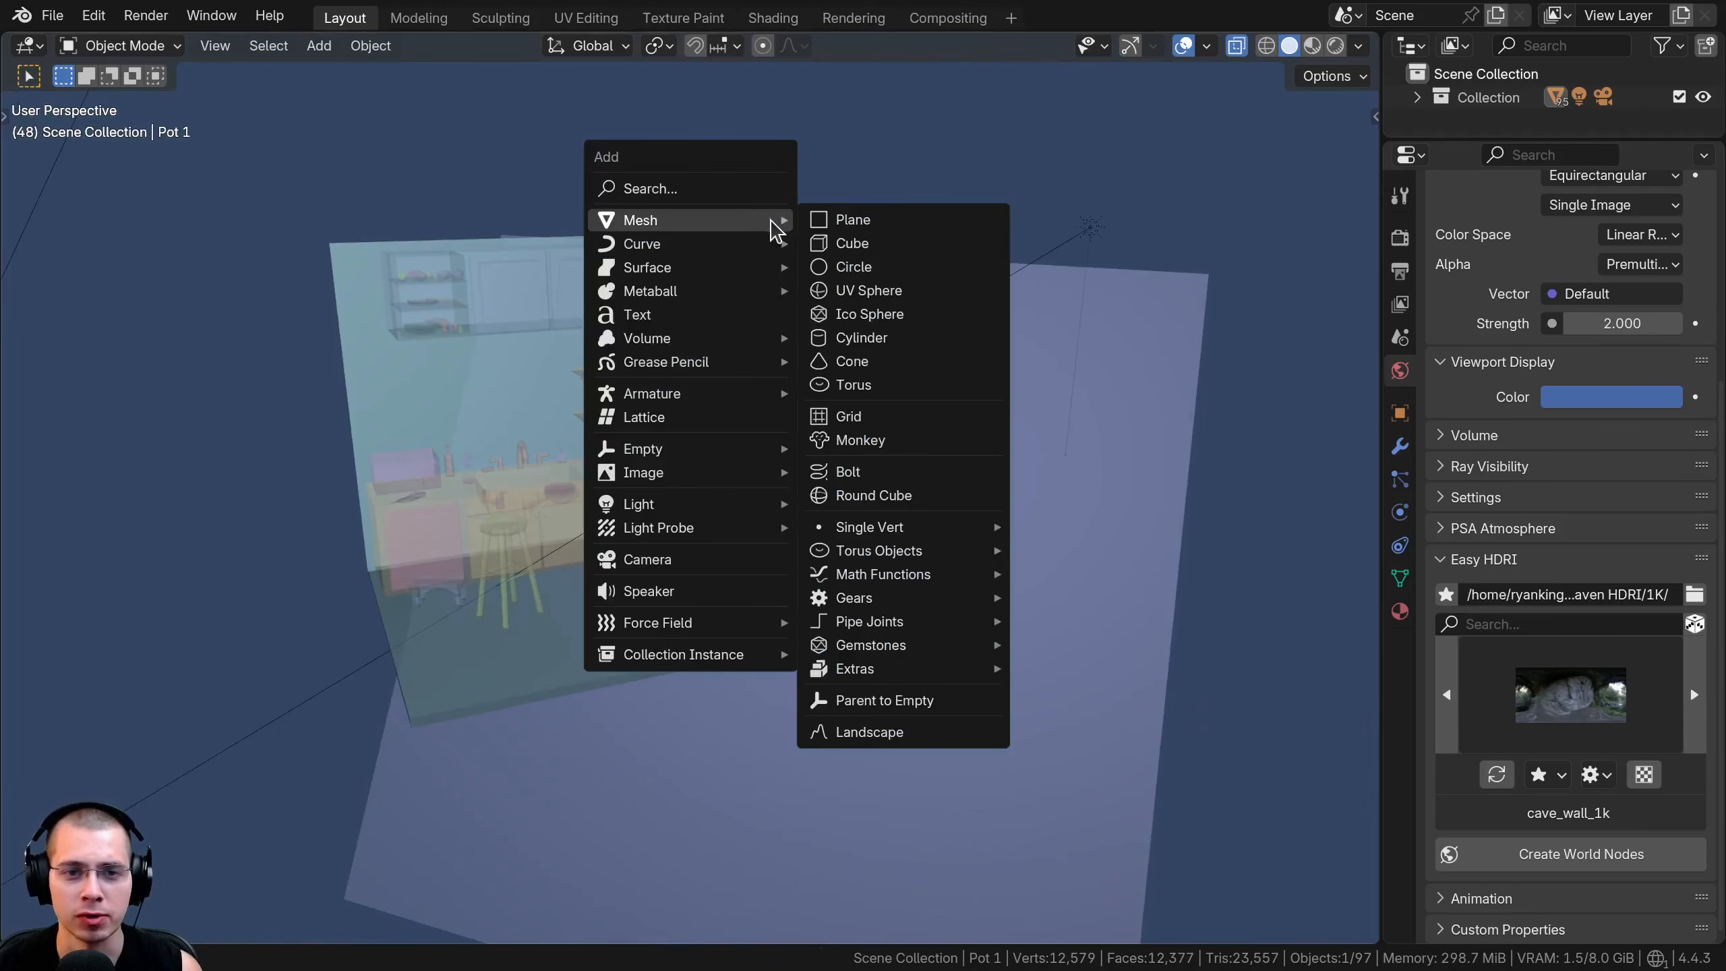
pyautogui.click(852, 242)
pyautogui.press('g')
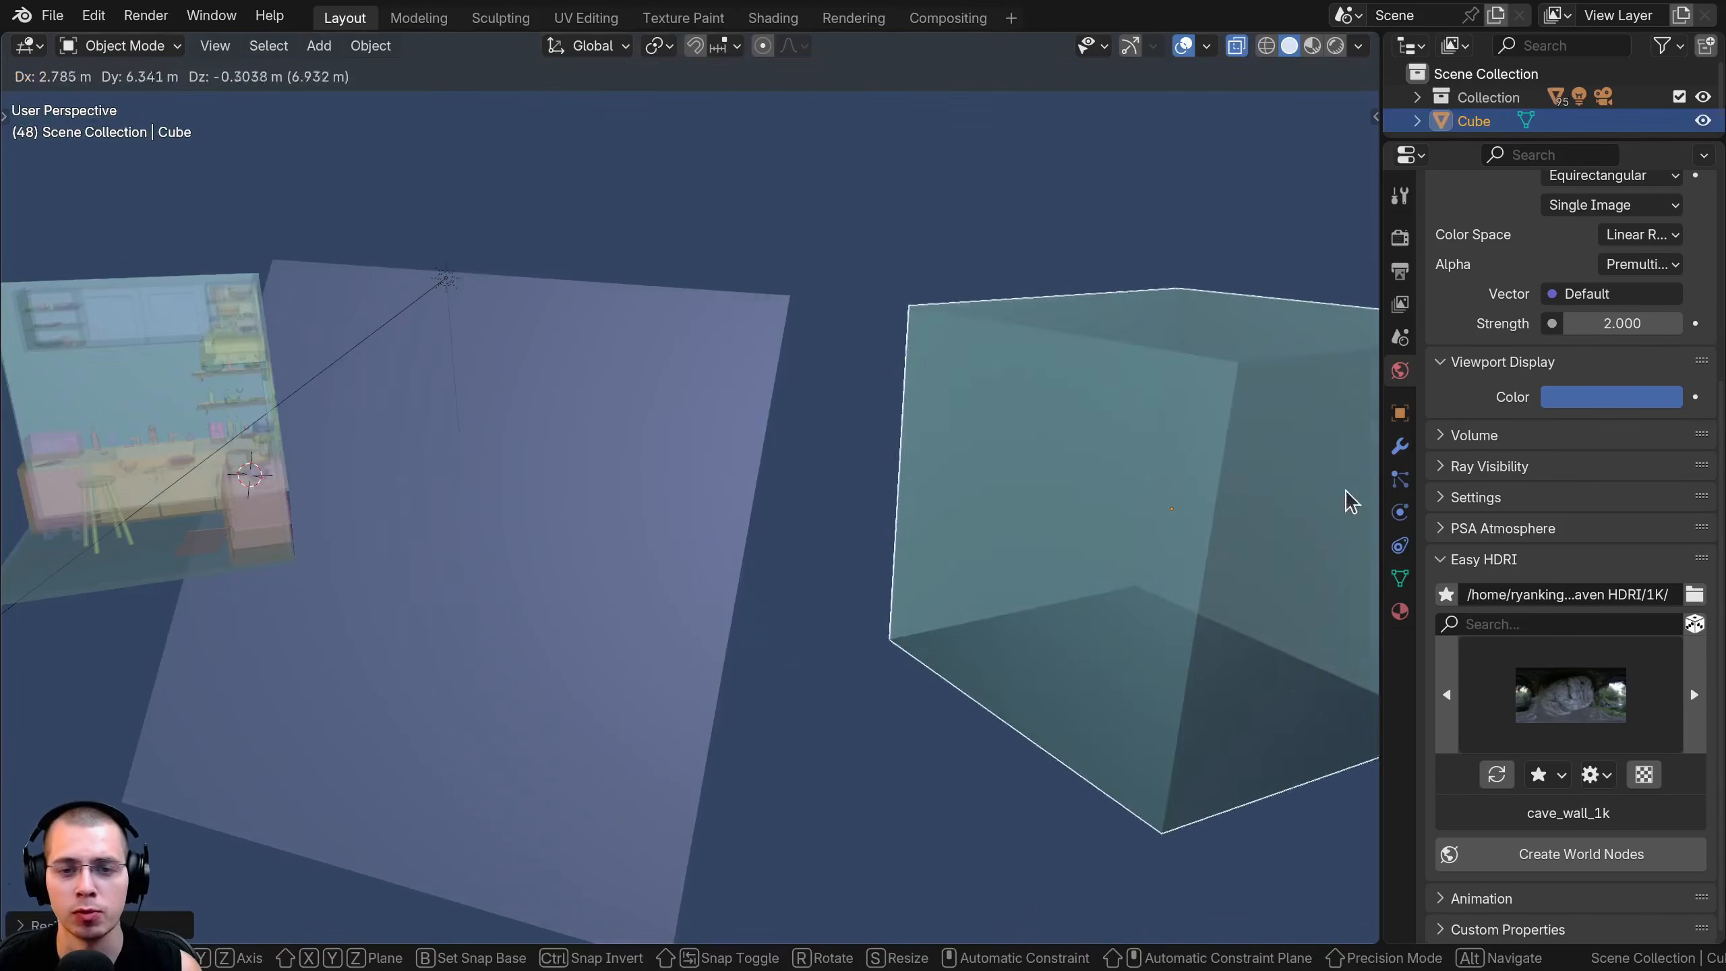
pyautogui.click(1350, 500)
# Duplicate the cube and place the copy in front of the original so they overlap in the view
pyautogui.keyDown('shift'); pyautogui.moveTo(1331, 499); pyautogui.dragTo(598, 439, button='middle'); pyautogui.keyUp('shift')
pyautogui.hotkey('shift', 'd')
pyautogui.click(416, 436)
pyautogui.moveTo(416, 437); pyautogui.dragTo(782, 456, button='middle')
pyautogui.press('g')
pyautogui.click(601, 474)
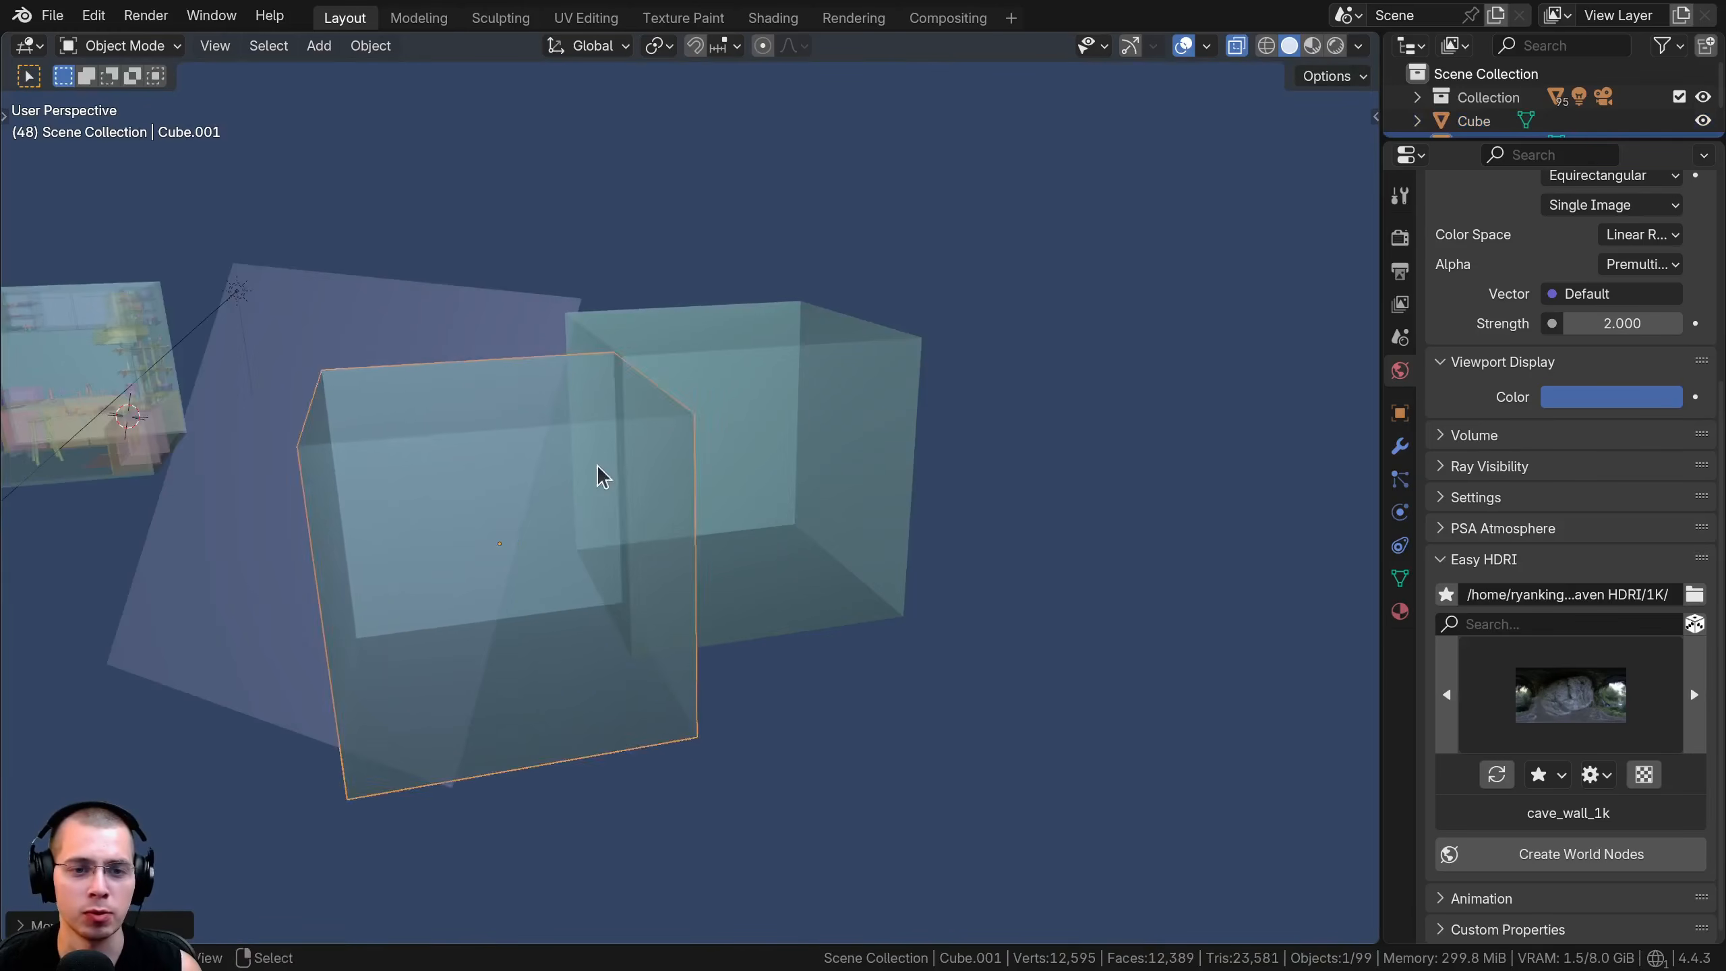
pyautogui.press('g')
pyautogui.moveTo(601, 475); pyautogui.dragTo(788, 445, button='middle')
pyautogui.click(872, 456)
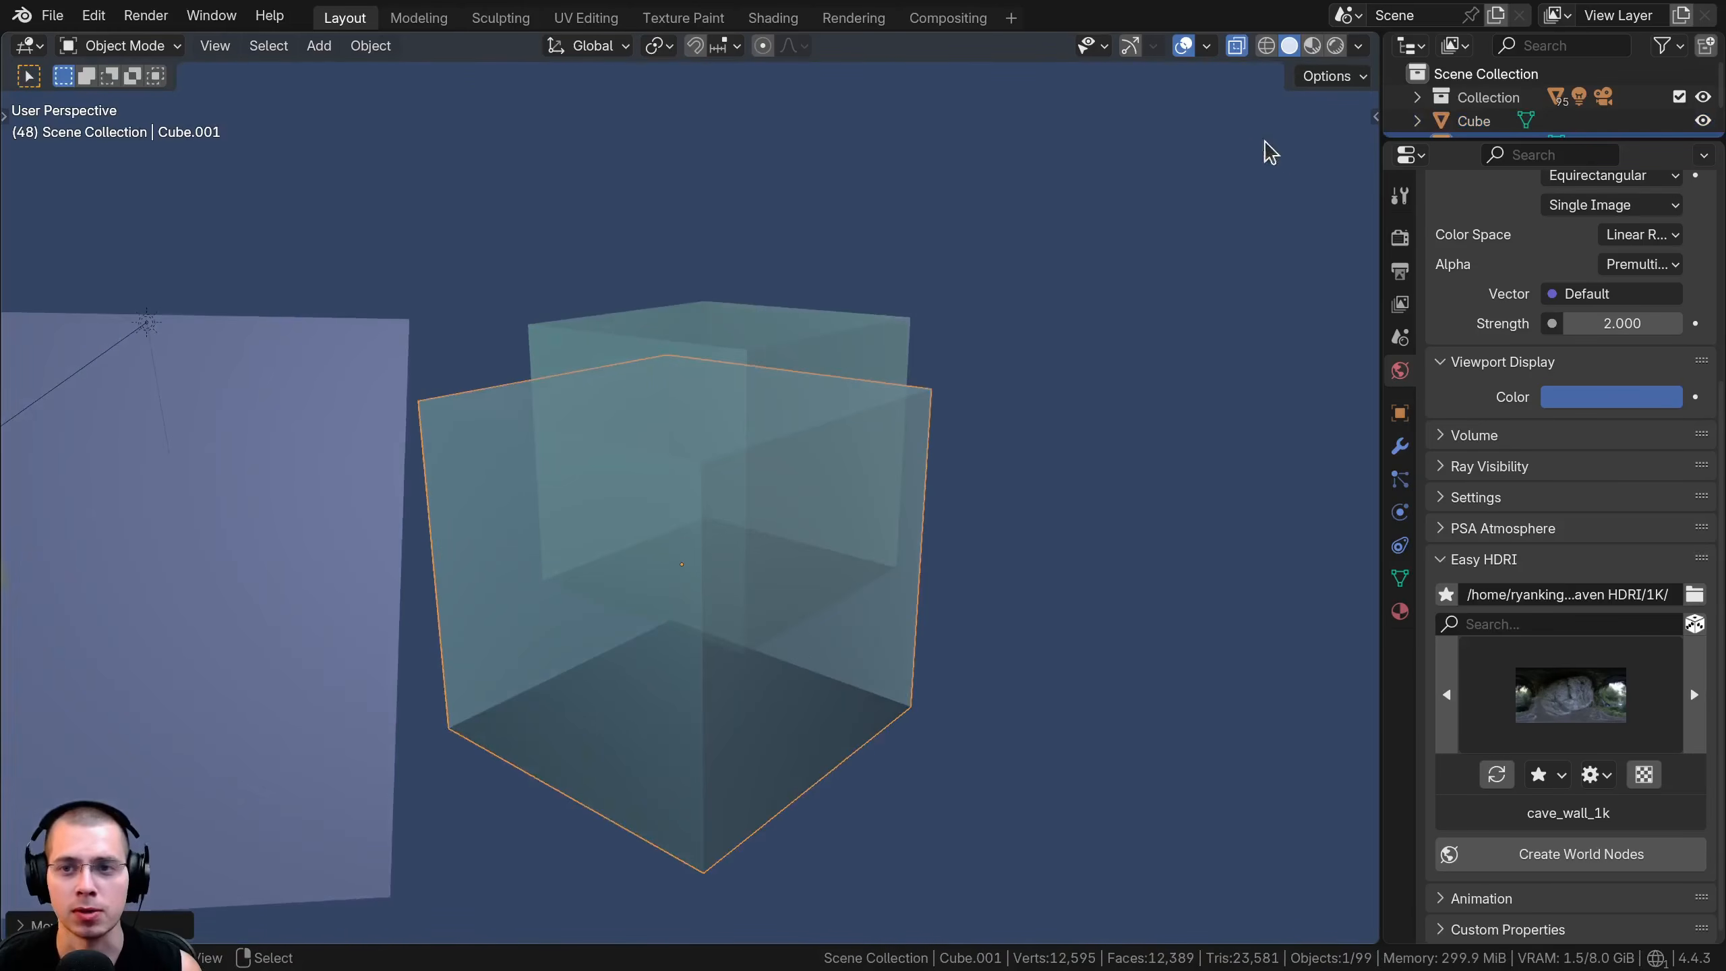
# Turn off X-Ray and select the rear cube
pyautogui.click(1361, 47)
pyautogui.click(1224, 581)
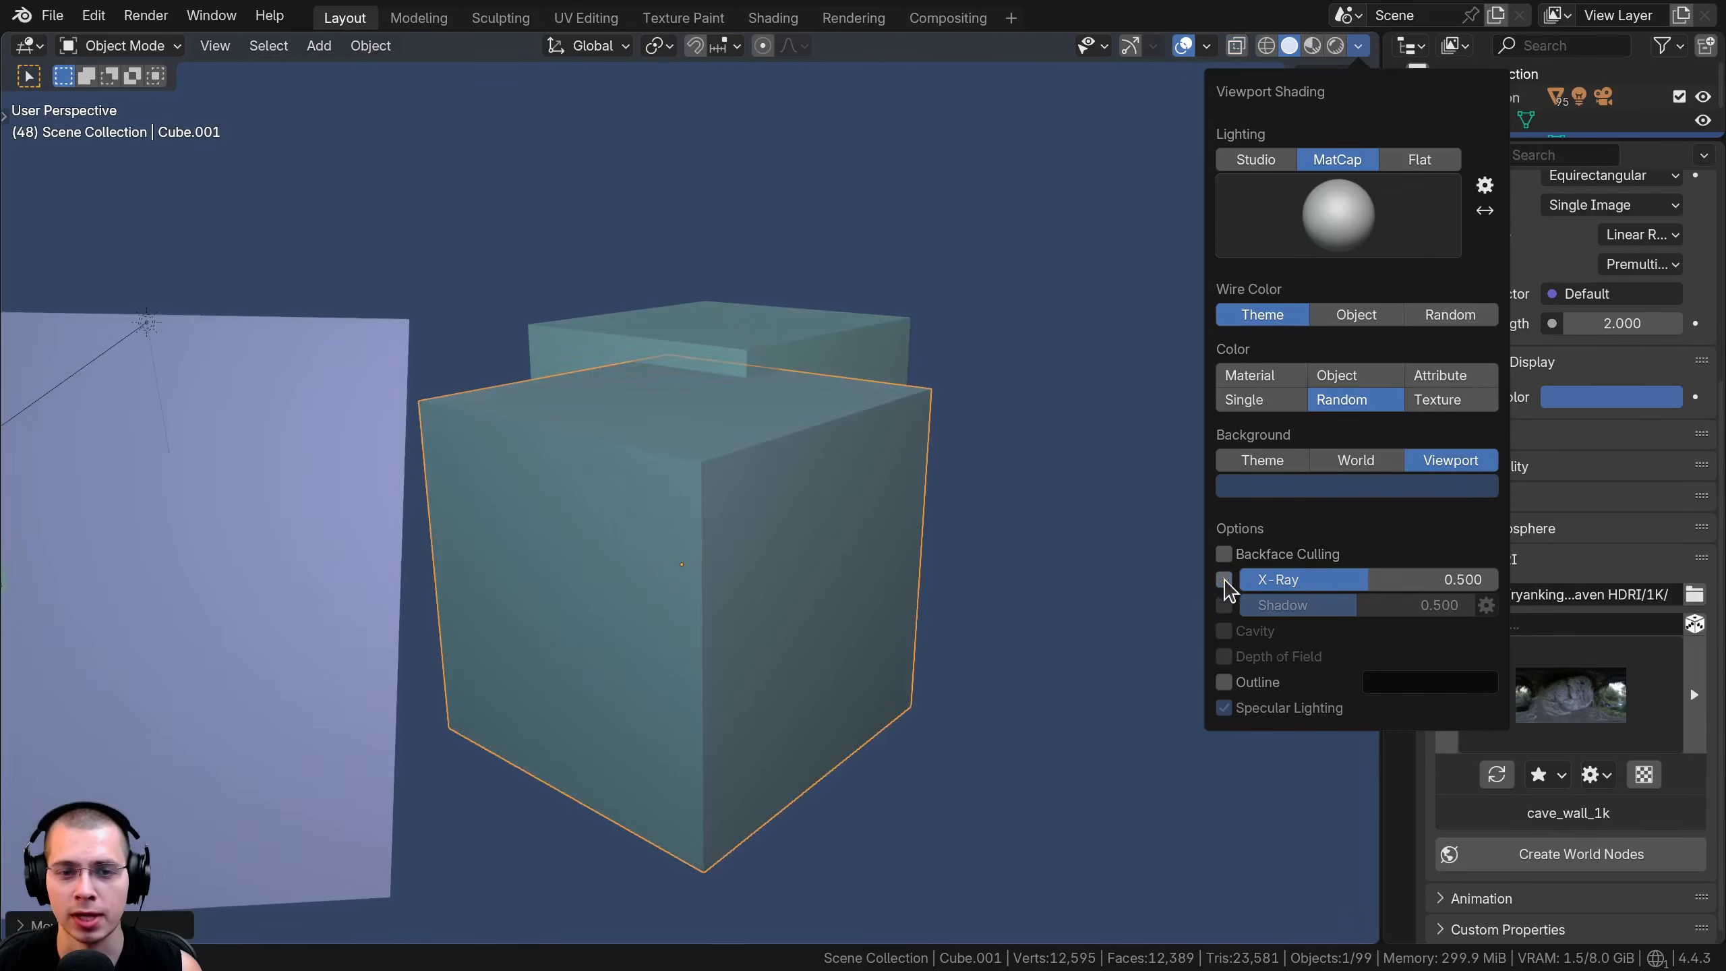
pyautogui.scroll(-1, 795, 575)
pyautogui.moveTo(795, 574); pyautogui.dragTo(534, 401, button='middle')
pyautogui.hotkey('alt', 'a')
pyautogui.click(736, 378)
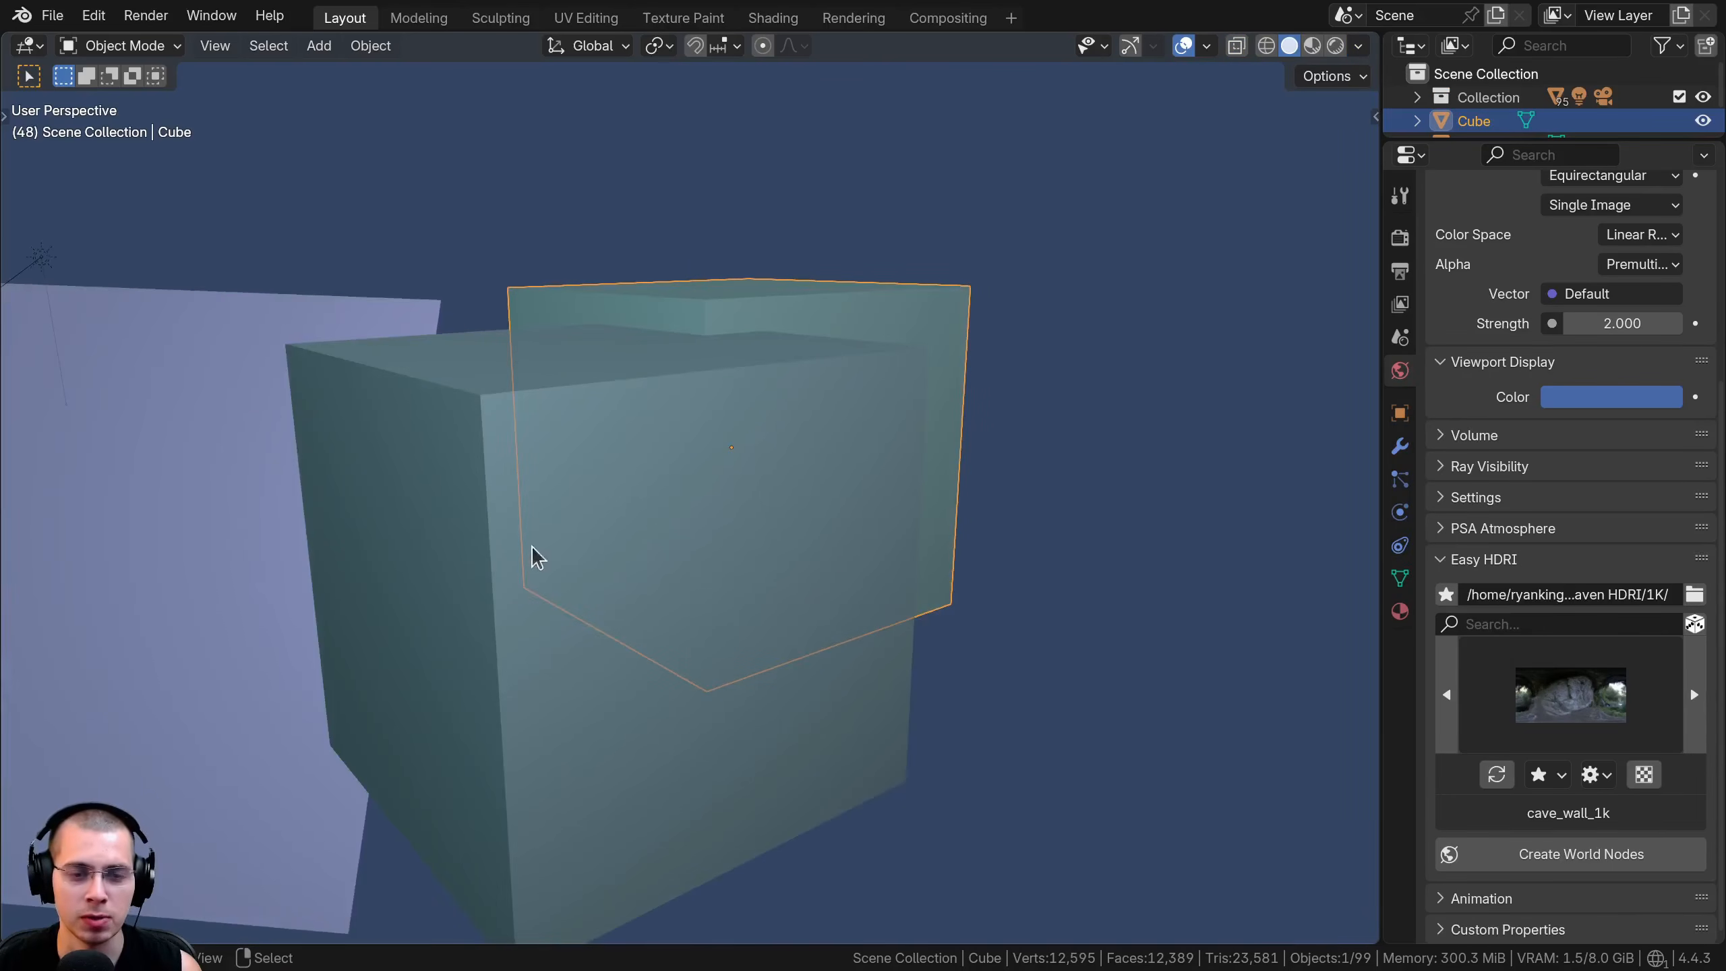
# Enter Edit Mode on the rear cube and try moving a face and a hidden vertex behind the front cube
pyautogui.press('Tab')
pyautogui.click(693, 669)
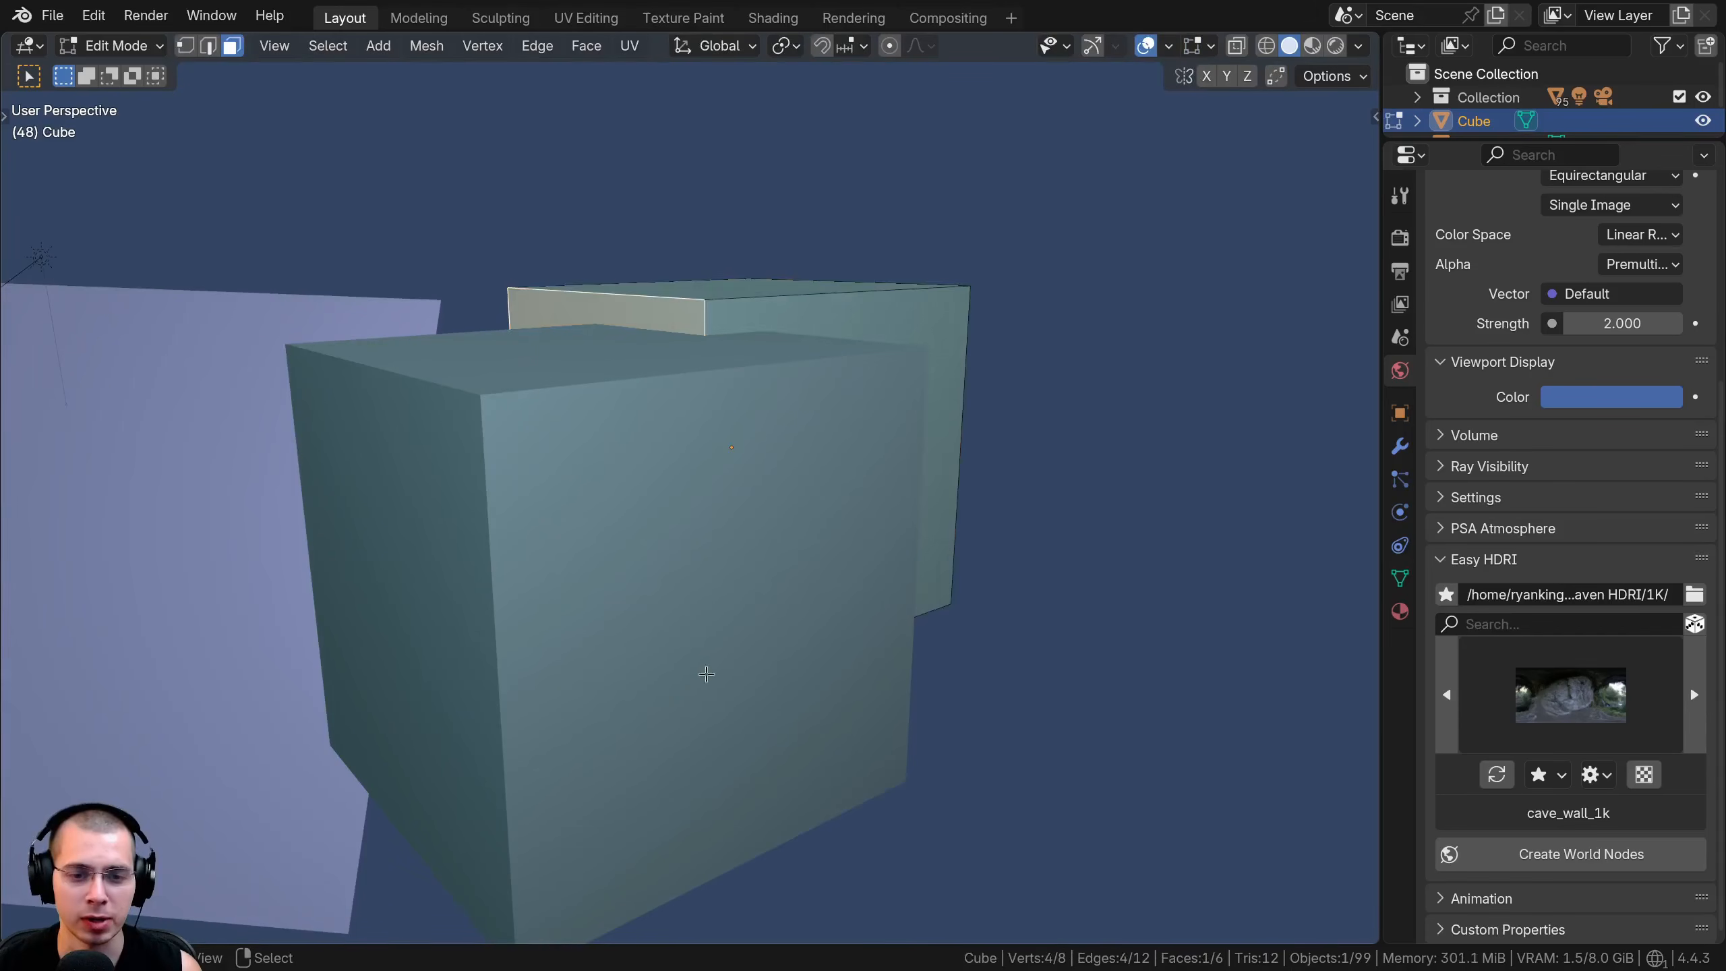
pyautogui.press('g')
pyautogui.rightClick(710, 673)
pyautogui.press('1')
pyautogui.click(756, 660)
pyautogui.press('g')
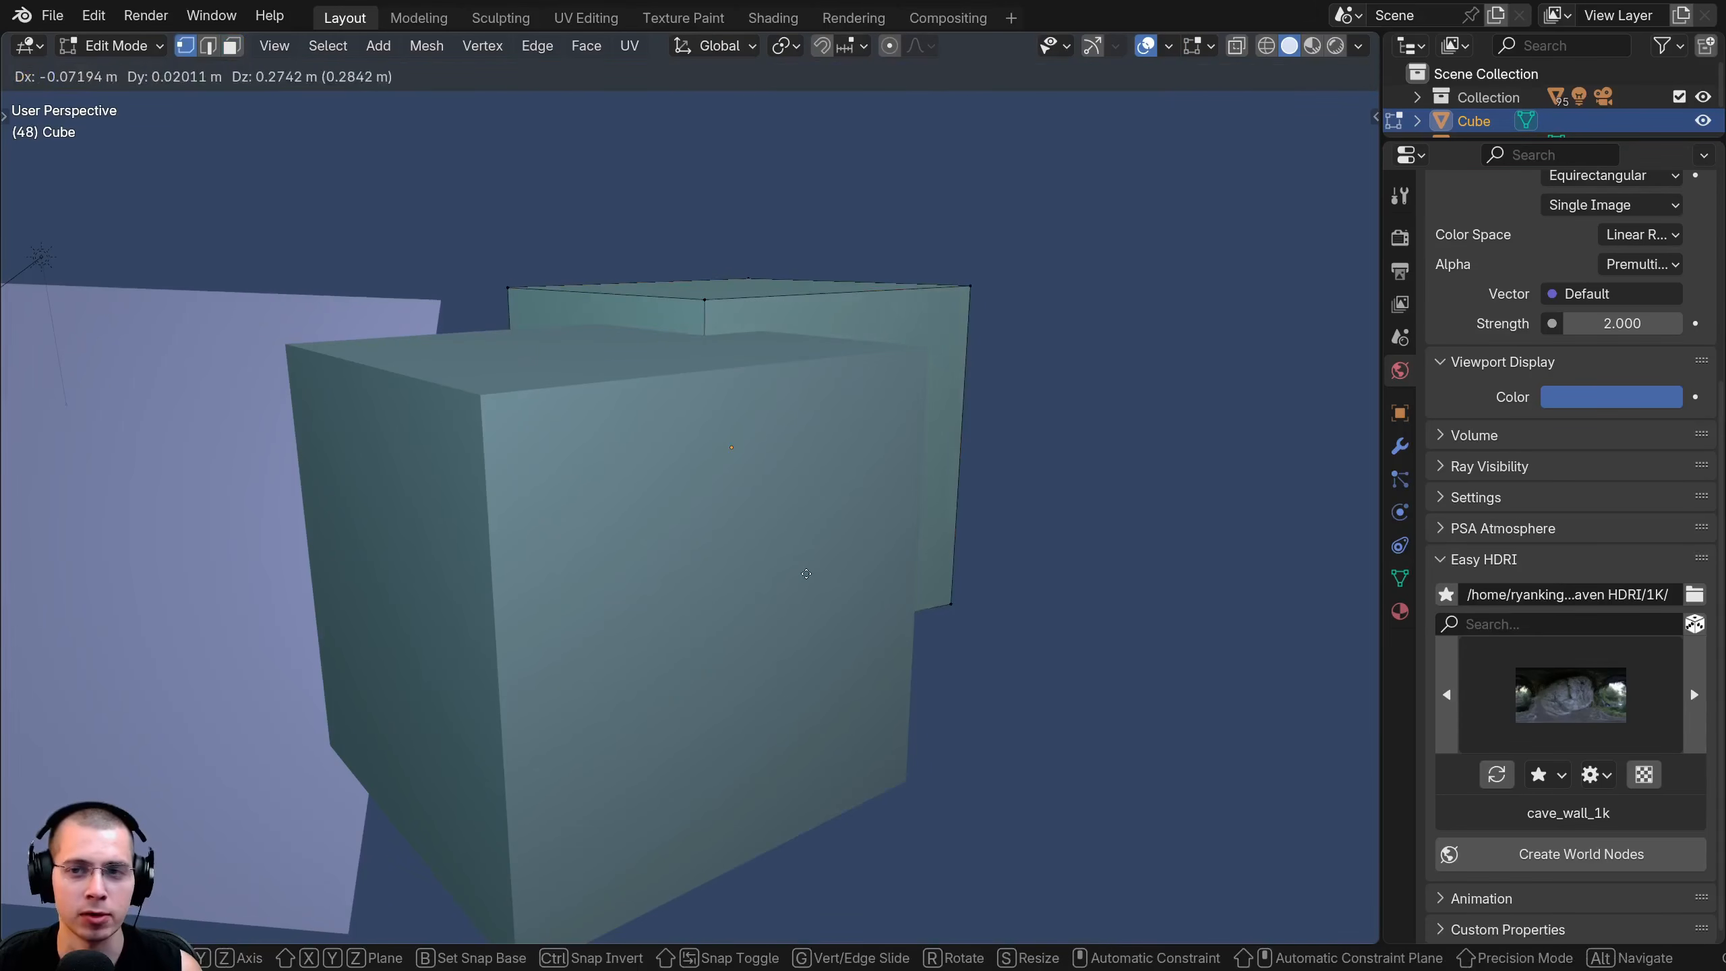
pyautogui.rightClick(738, 639)
# Turn X-Ray back on and try moving a lower vertex of the rear cube through the front cube
pyautogui.click(1358, 46)
pyautogui.click(1222, 580)
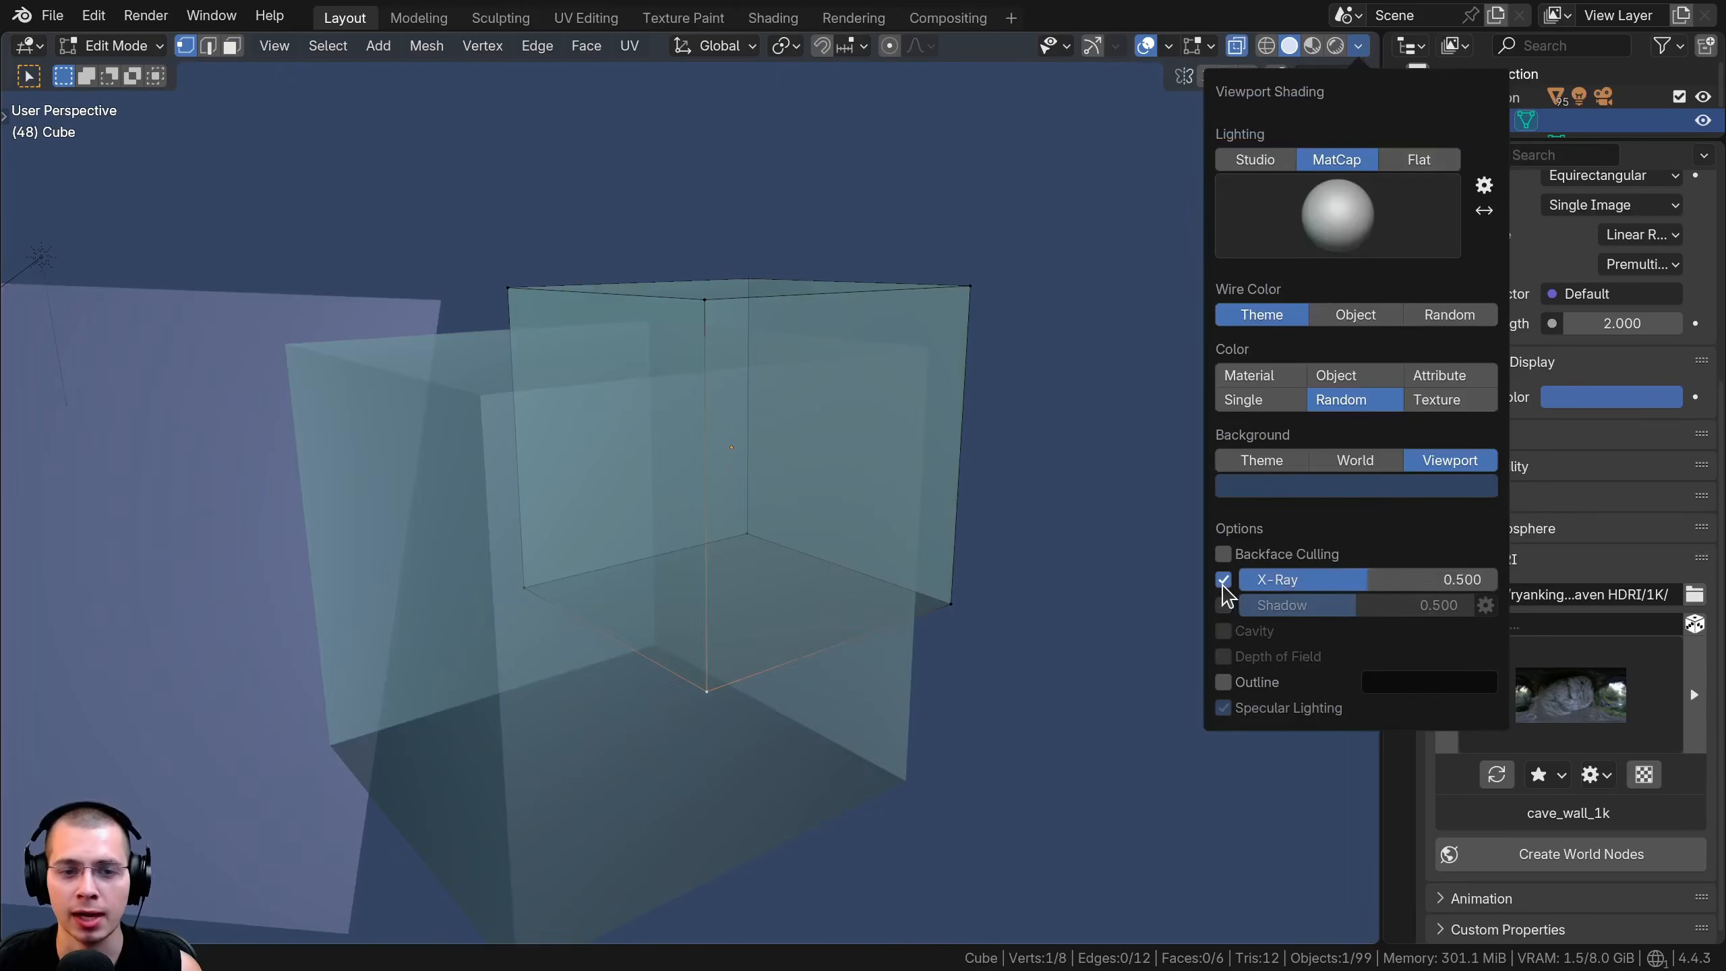
pyautogui.scroll(-2, 333, 414)
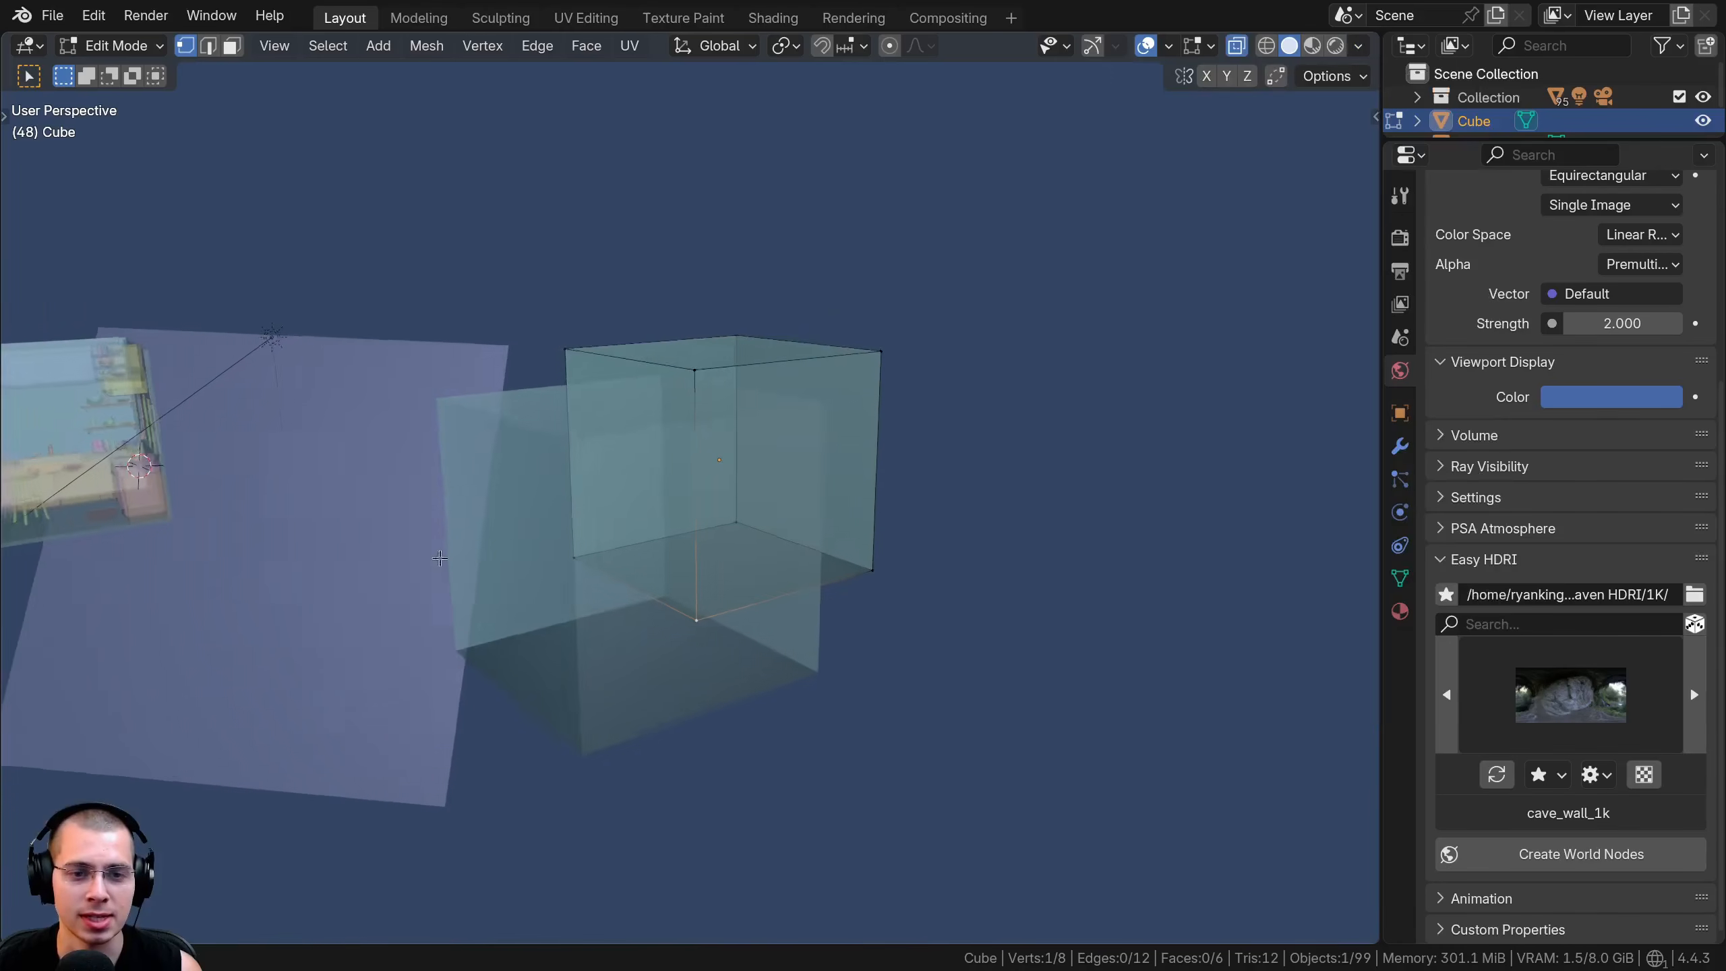
pyautogui.moveTo(468, 496); pyautogui.dragTo(553, 544, button='middle')
pyautogui.keyDown('shift'); pyautogui.rightClick(583, 570); pyautogui.keyUp('shift')
pyautogui.press('g')
pyautogui.rightClick(677, 524)
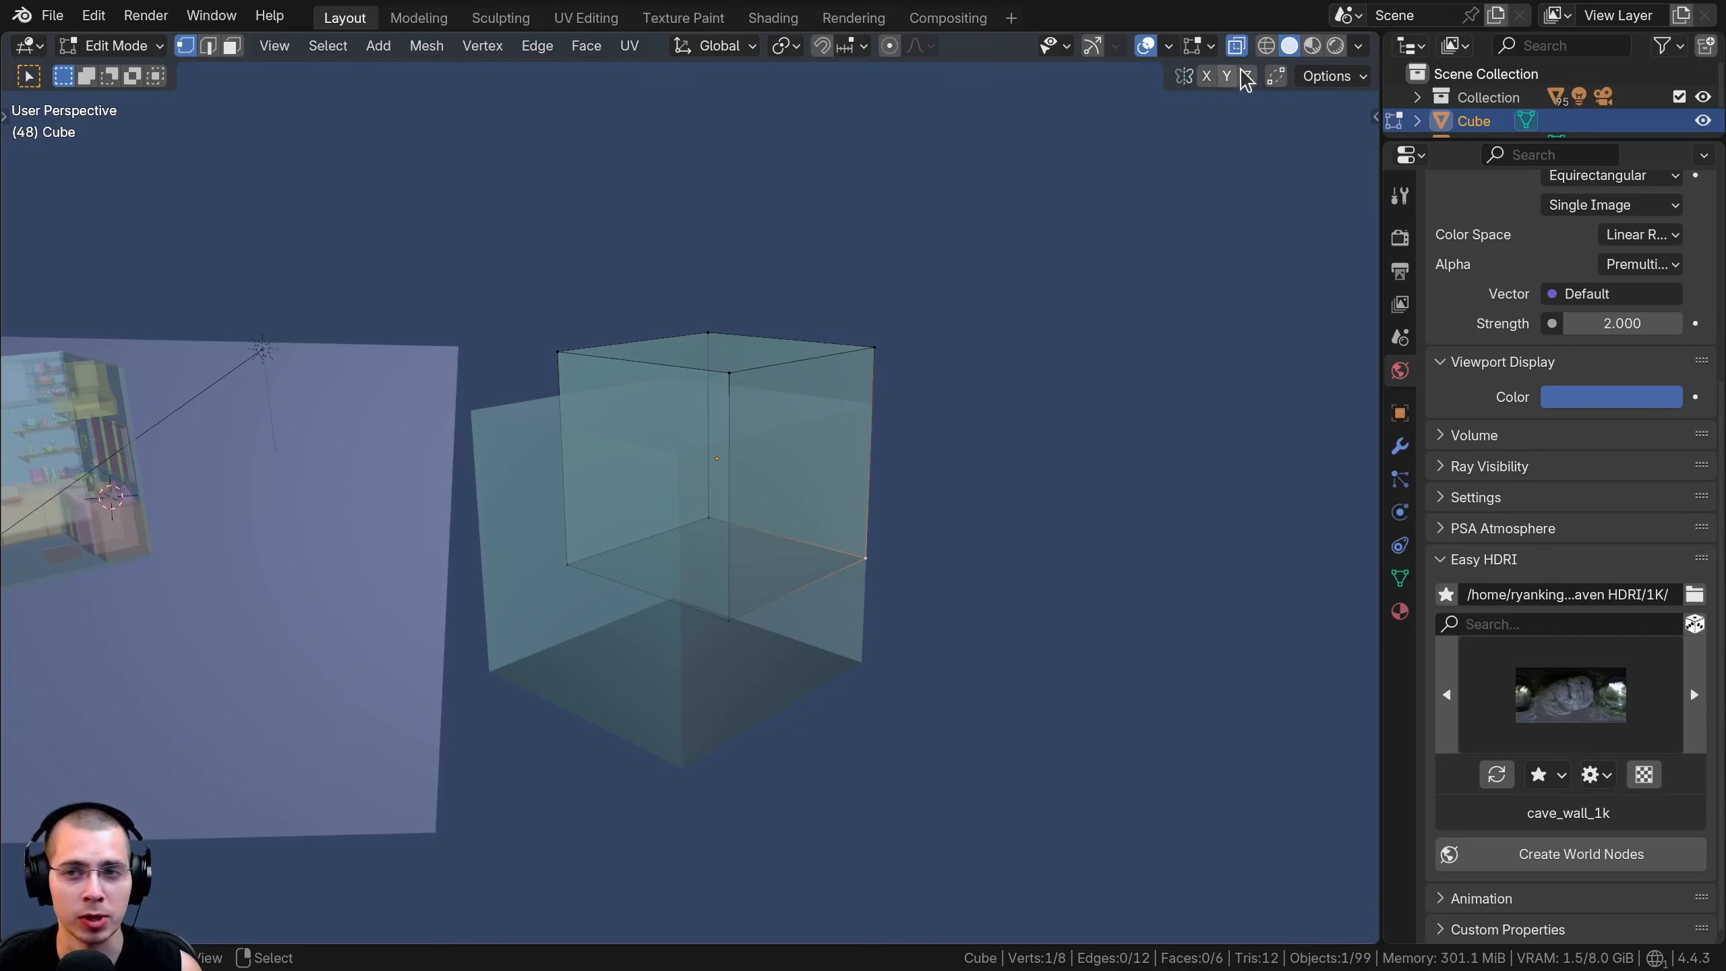
# Toggle X-Ray on and off to compare both views of the cubes, leaving it off
pyautogui.click(1236, 47)
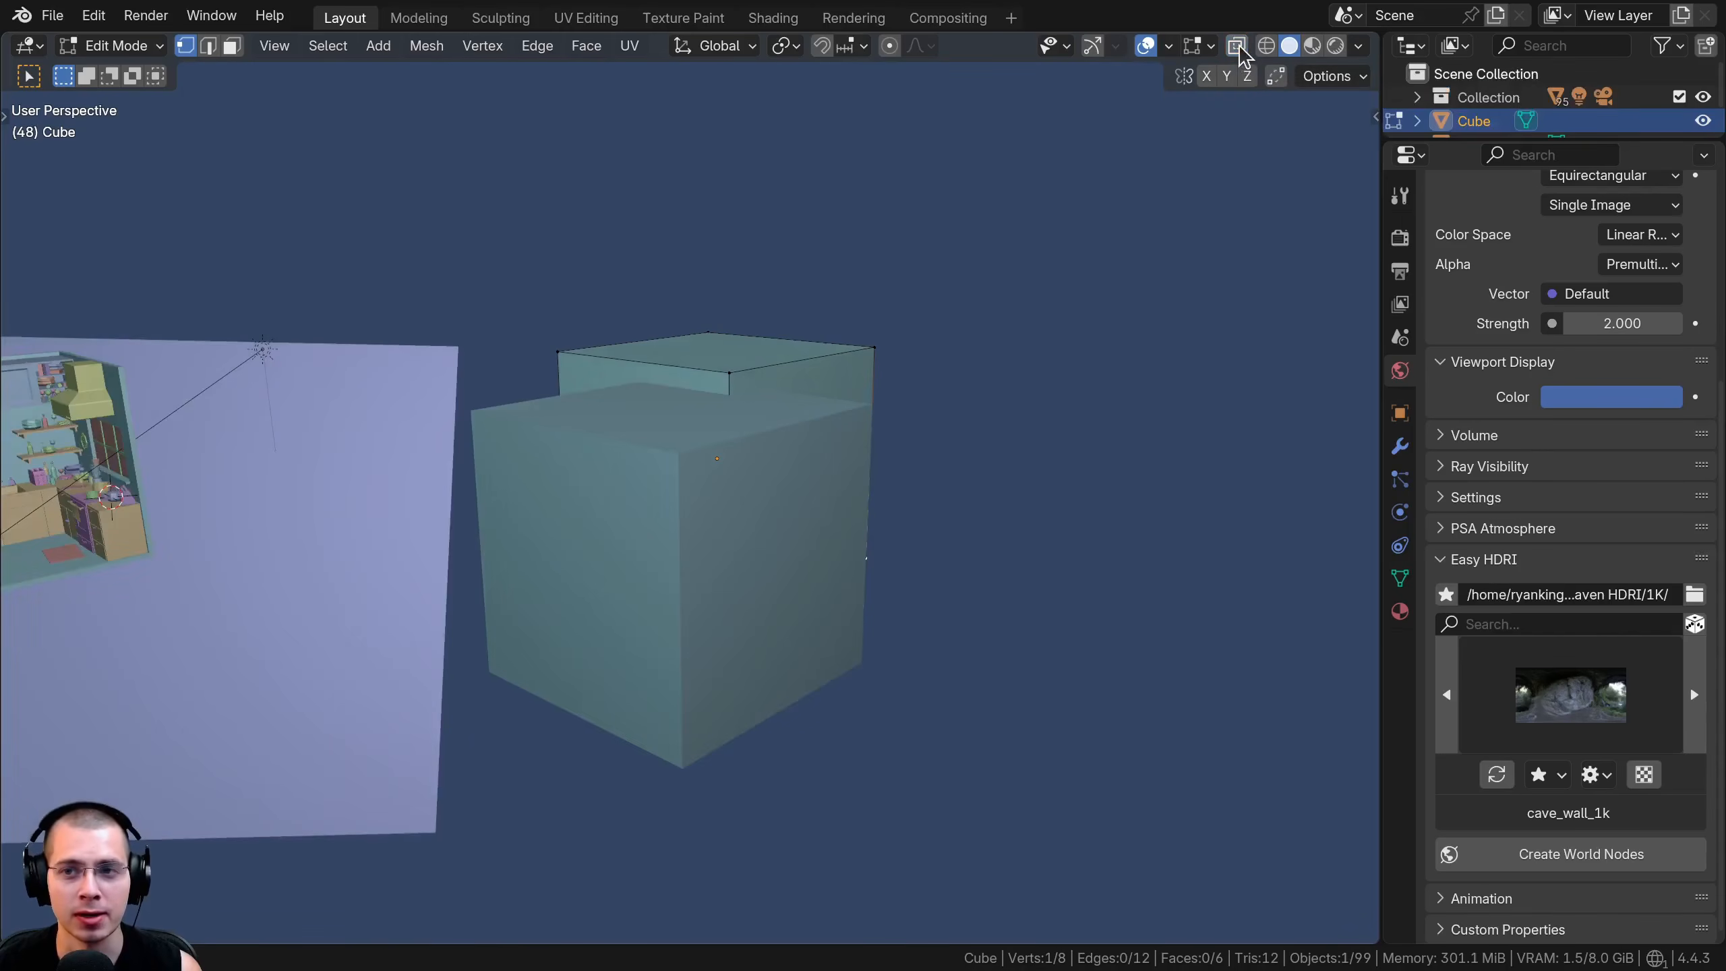
pyautogui.click(1236, 46)
pyautogui.click(1236, 47)
pyautogui.click(1237, 48)
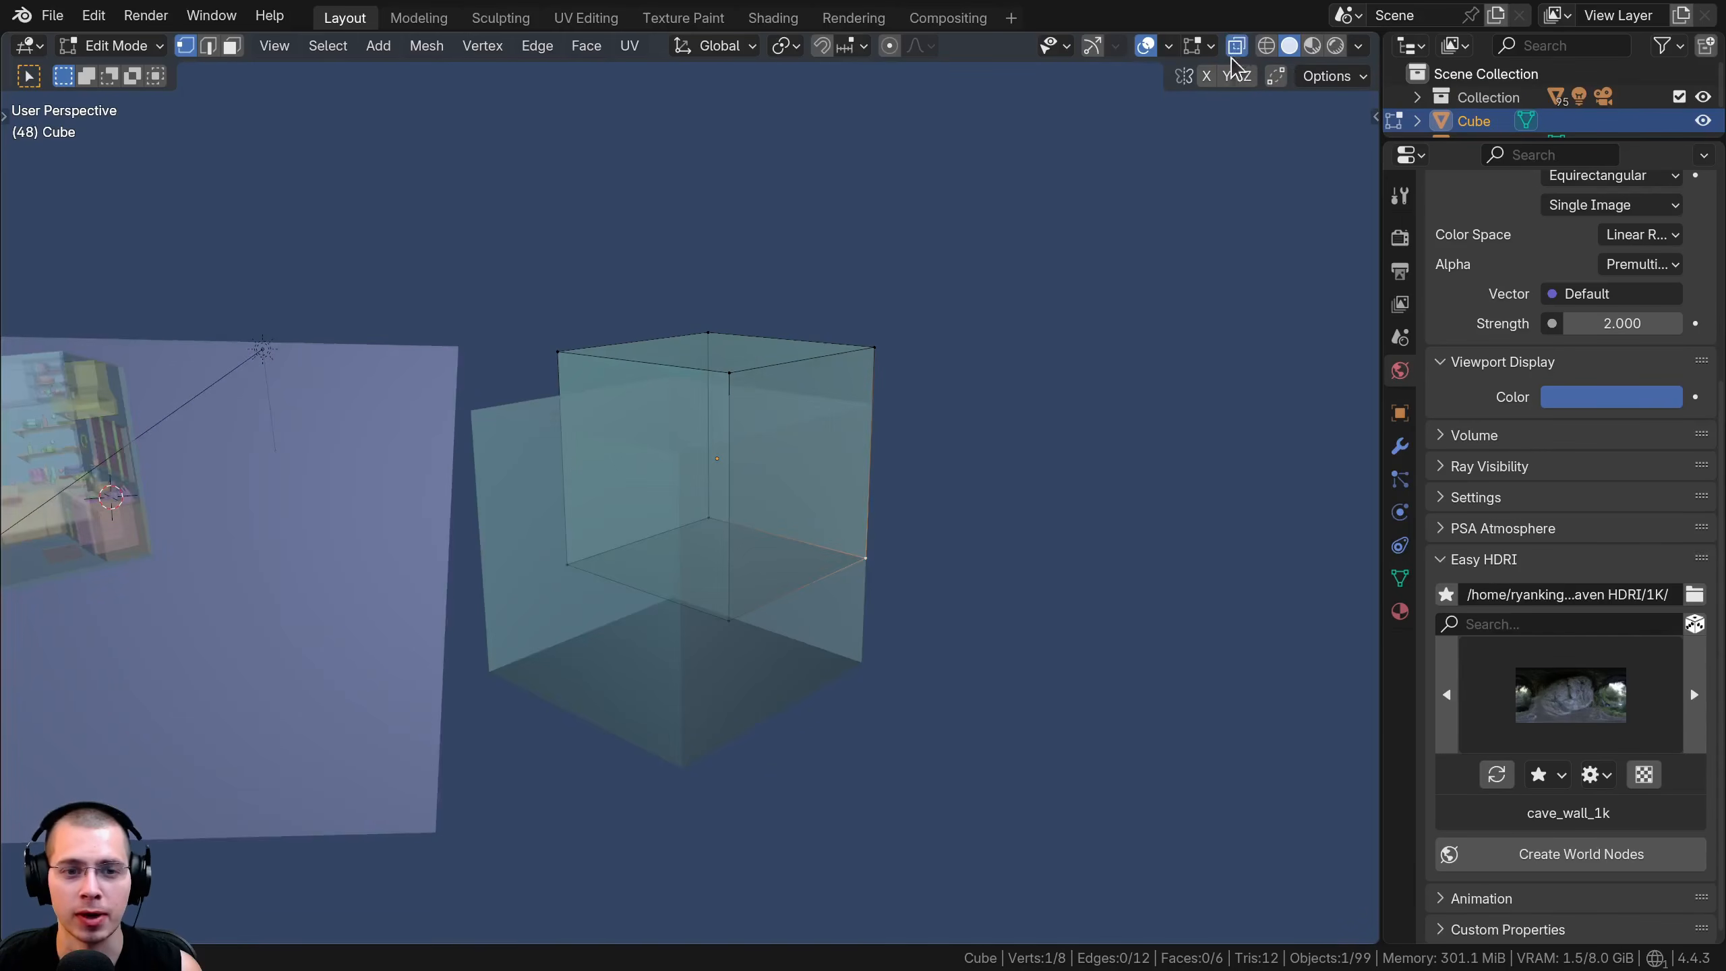
pyautogui.hotkey('alt', 'z')
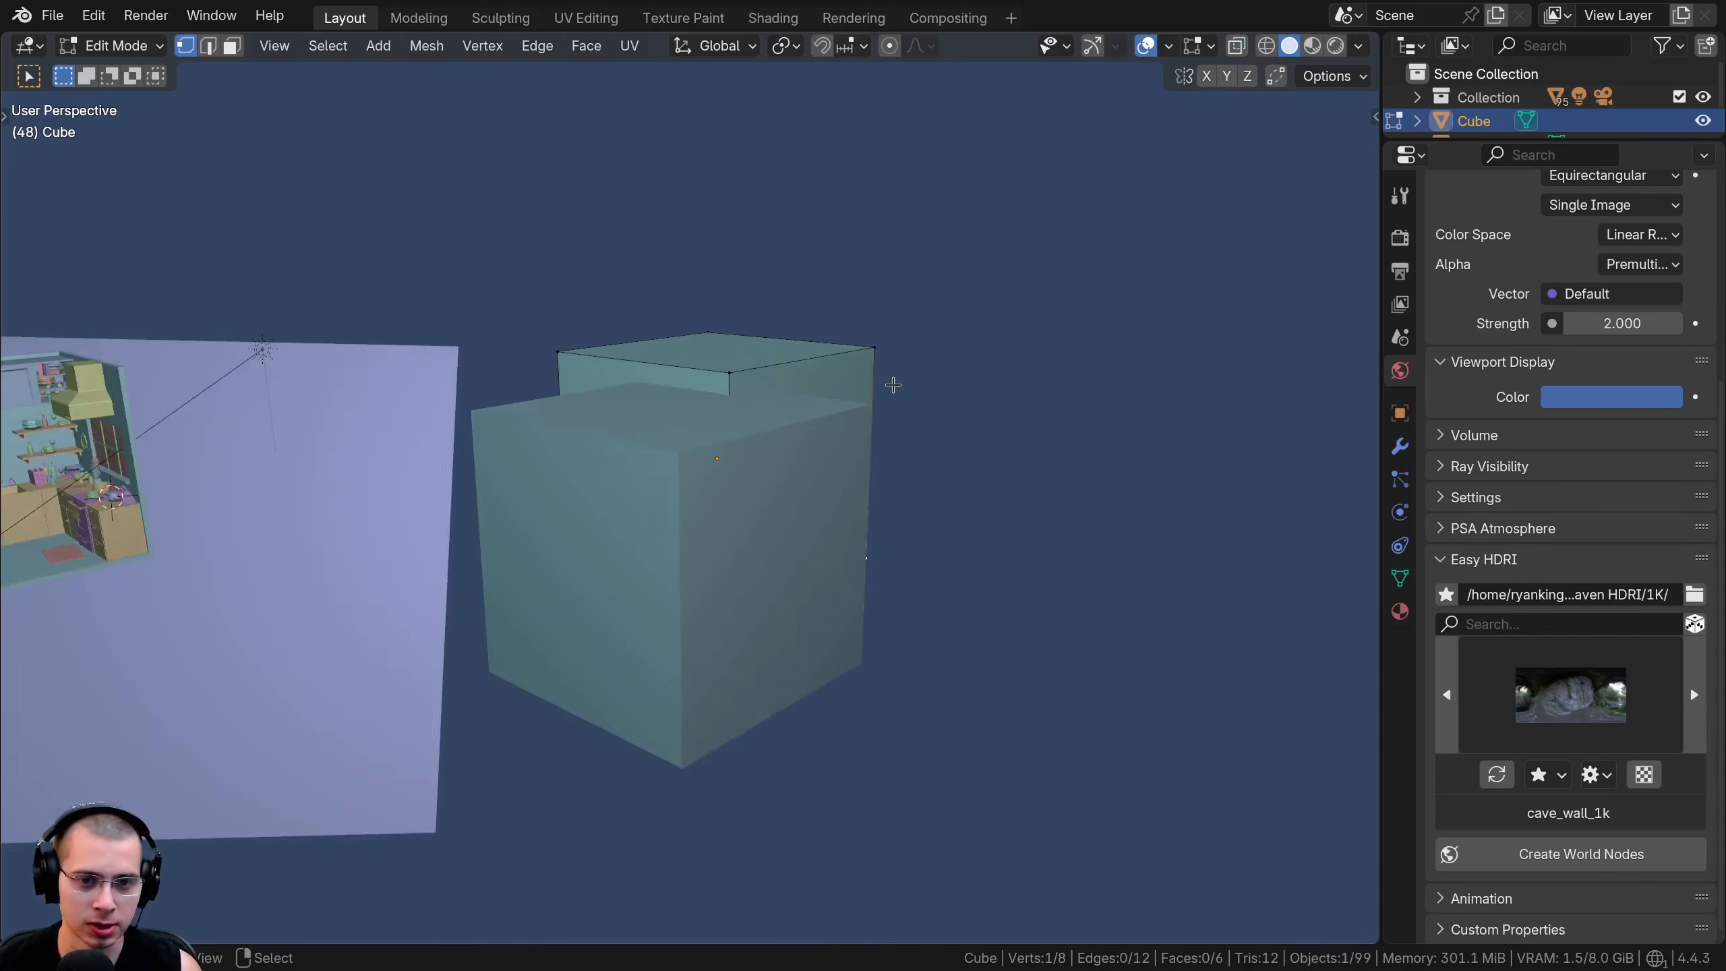
pyautogui.scroll(3, 895, 379)
pyautogui.hotkey('alt', 'z')
pyautogui.scroll(-3, 886, 391)
pyautogui.moveTo(881, 397); pyautogui.dragTo(869, 397, button='middle')
pyautogui.hotkey('alt', 'z')
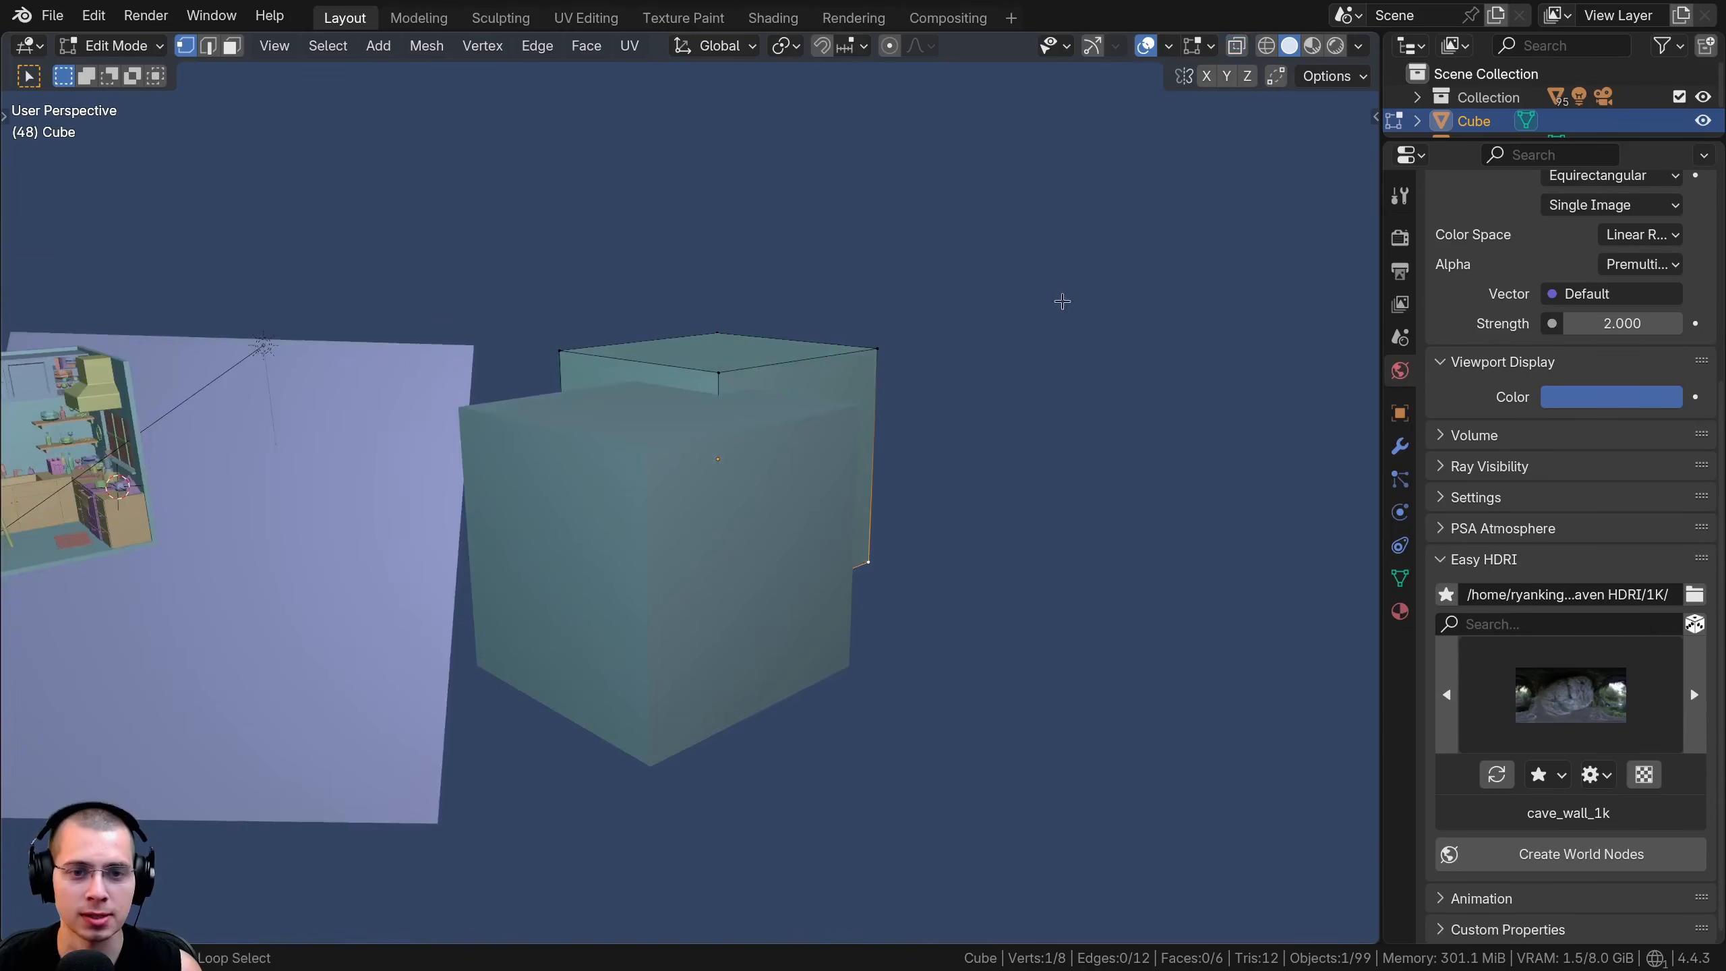
# Raise the viewport Shadow strength to 0.574 for the kitchen scene
pyautogui.click(1357, 45)
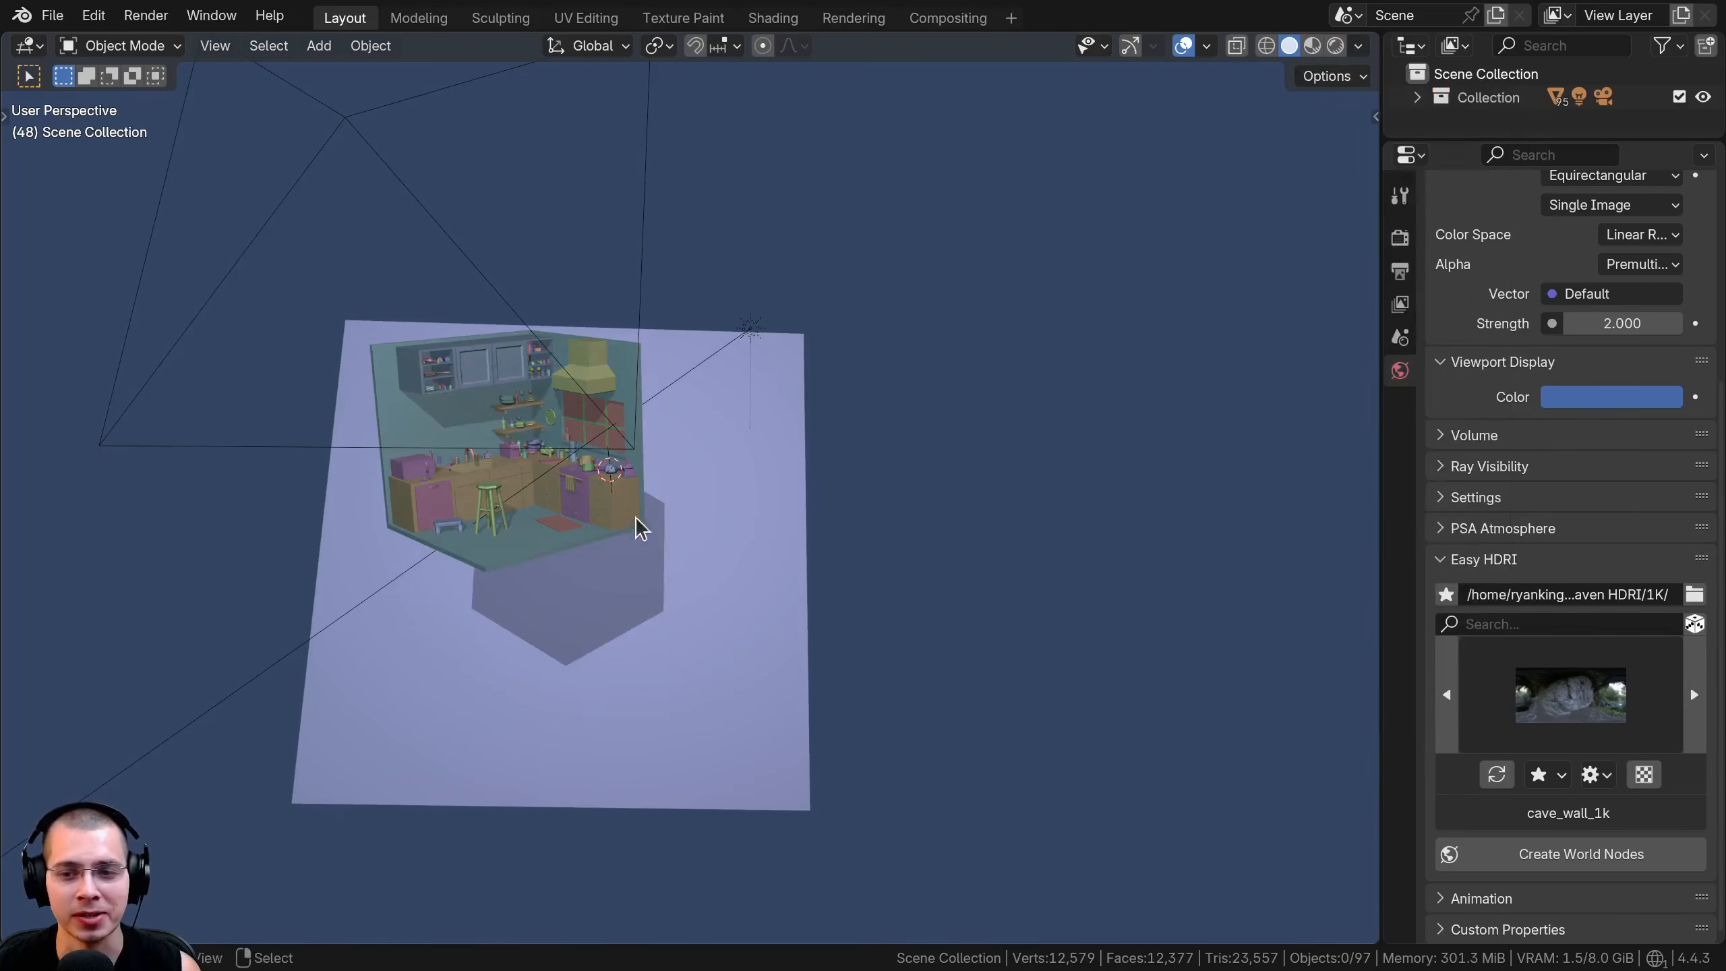
pyautogui.scroll(8, 679, 510)
pyautogui.scroll(2, 760, 484)
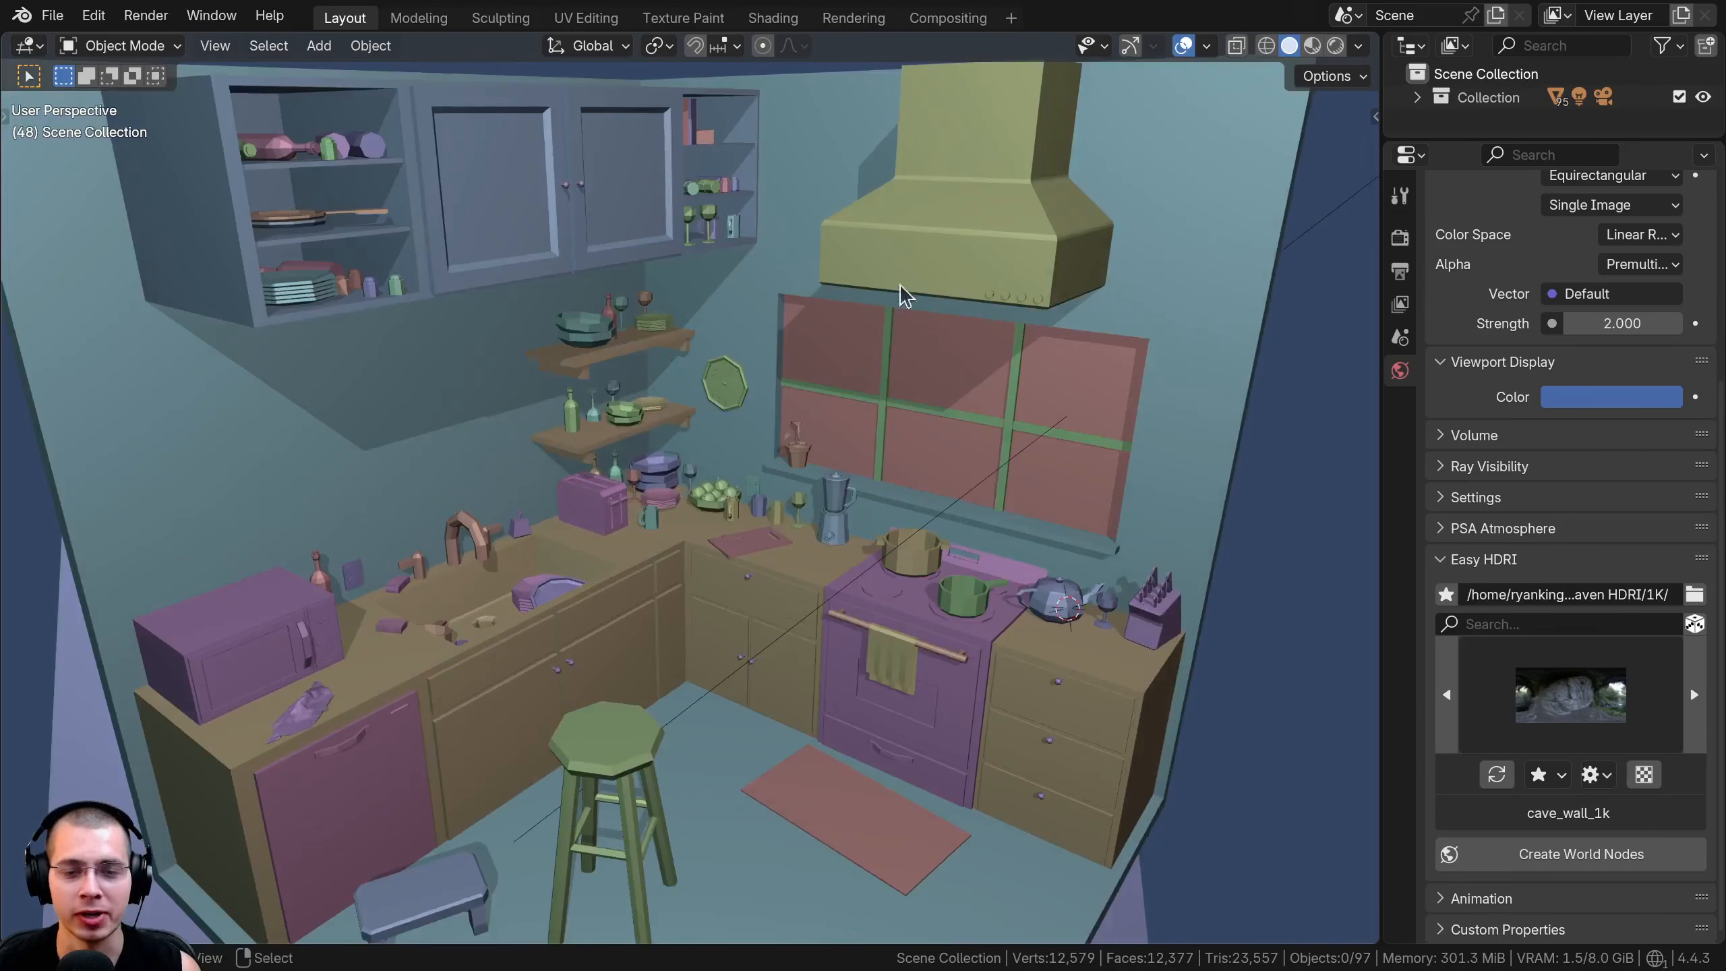
pyautogui.click(1358, 47)
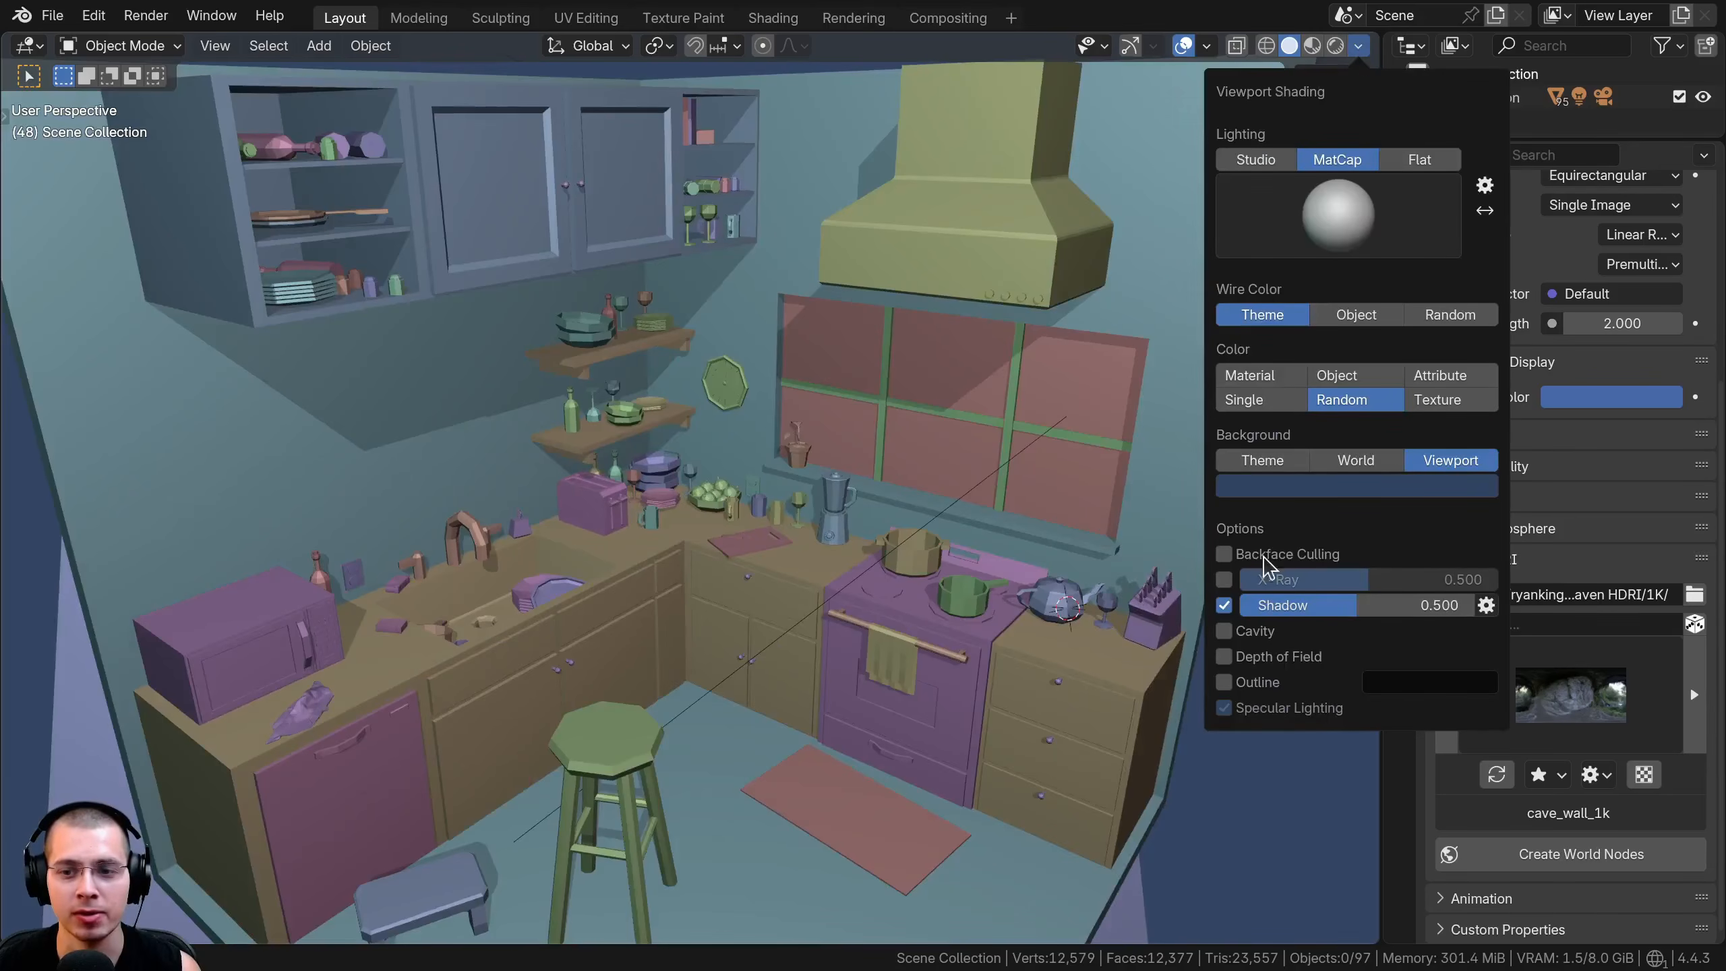
pyautogui.moveTo(1386, 605)
pyautogui.mouseDown()
pyautogui.moveTo(1502, 605)
pyautogui.moveTo(1325, 605)
pyautogui.moveTo(1481, 605)
pyautogui.moveTo(1376, 604)
pyautogui.mouseUp()
# Change the shadow's light direction, set Shadow Shift to 4.9° and try increasing Shadow Focus
pyautogui.click(1485, 604)
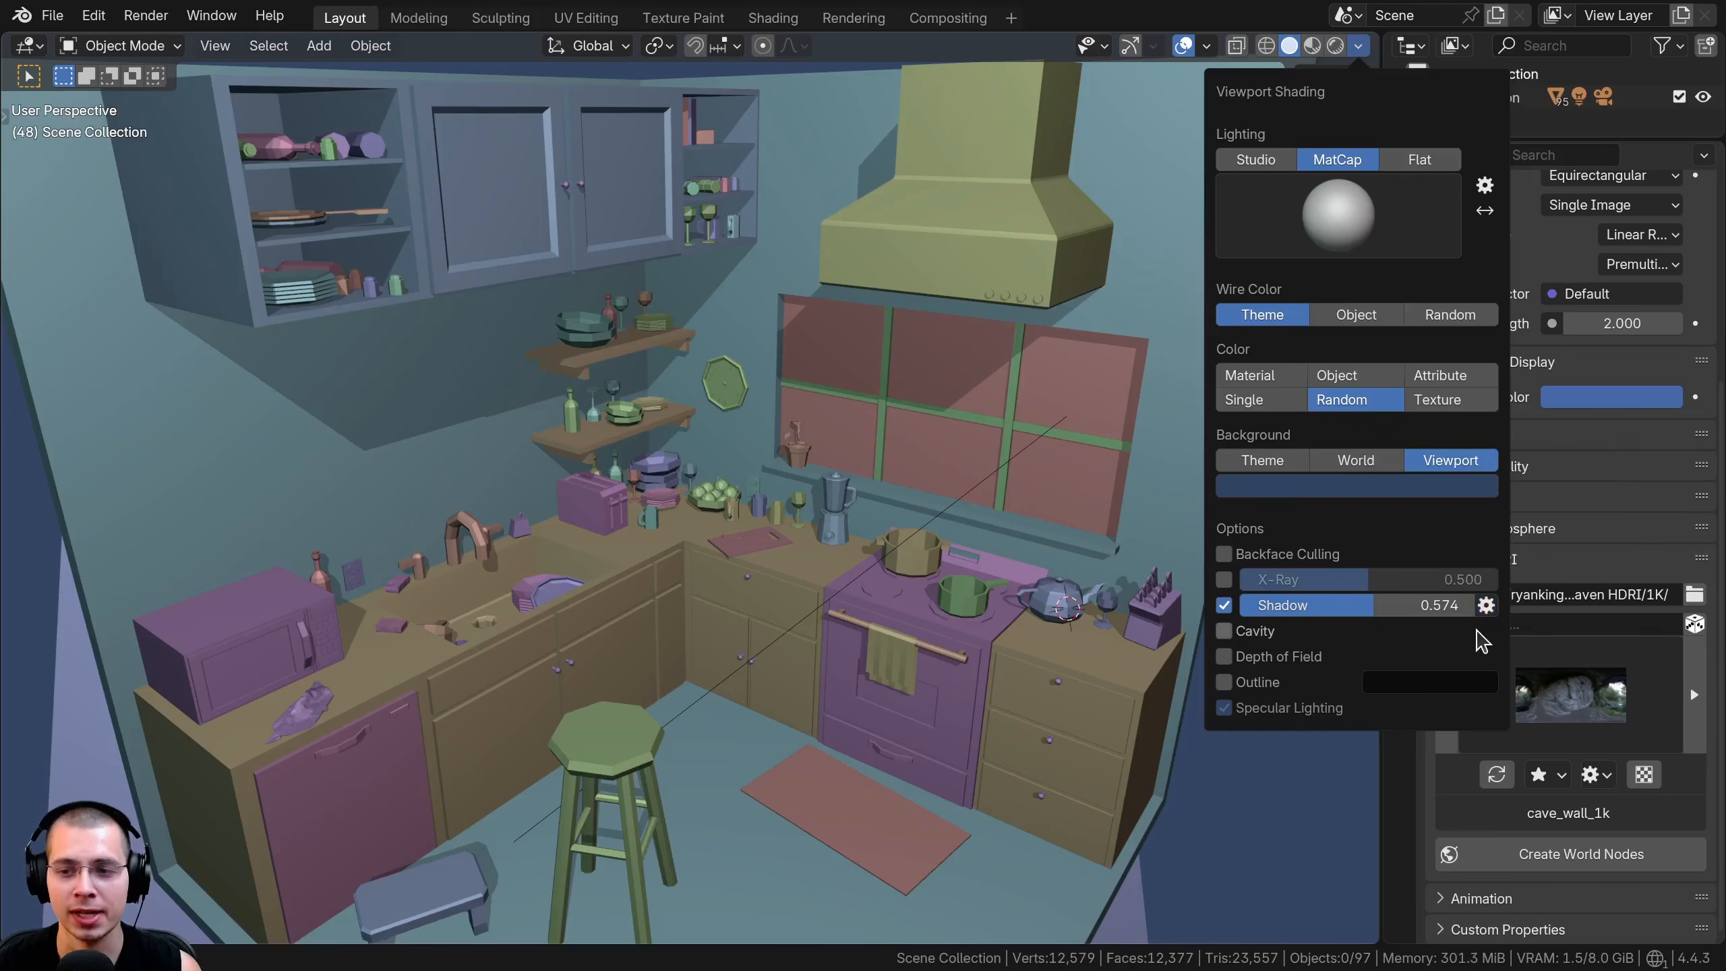
pyautogui.click(1486, 604)
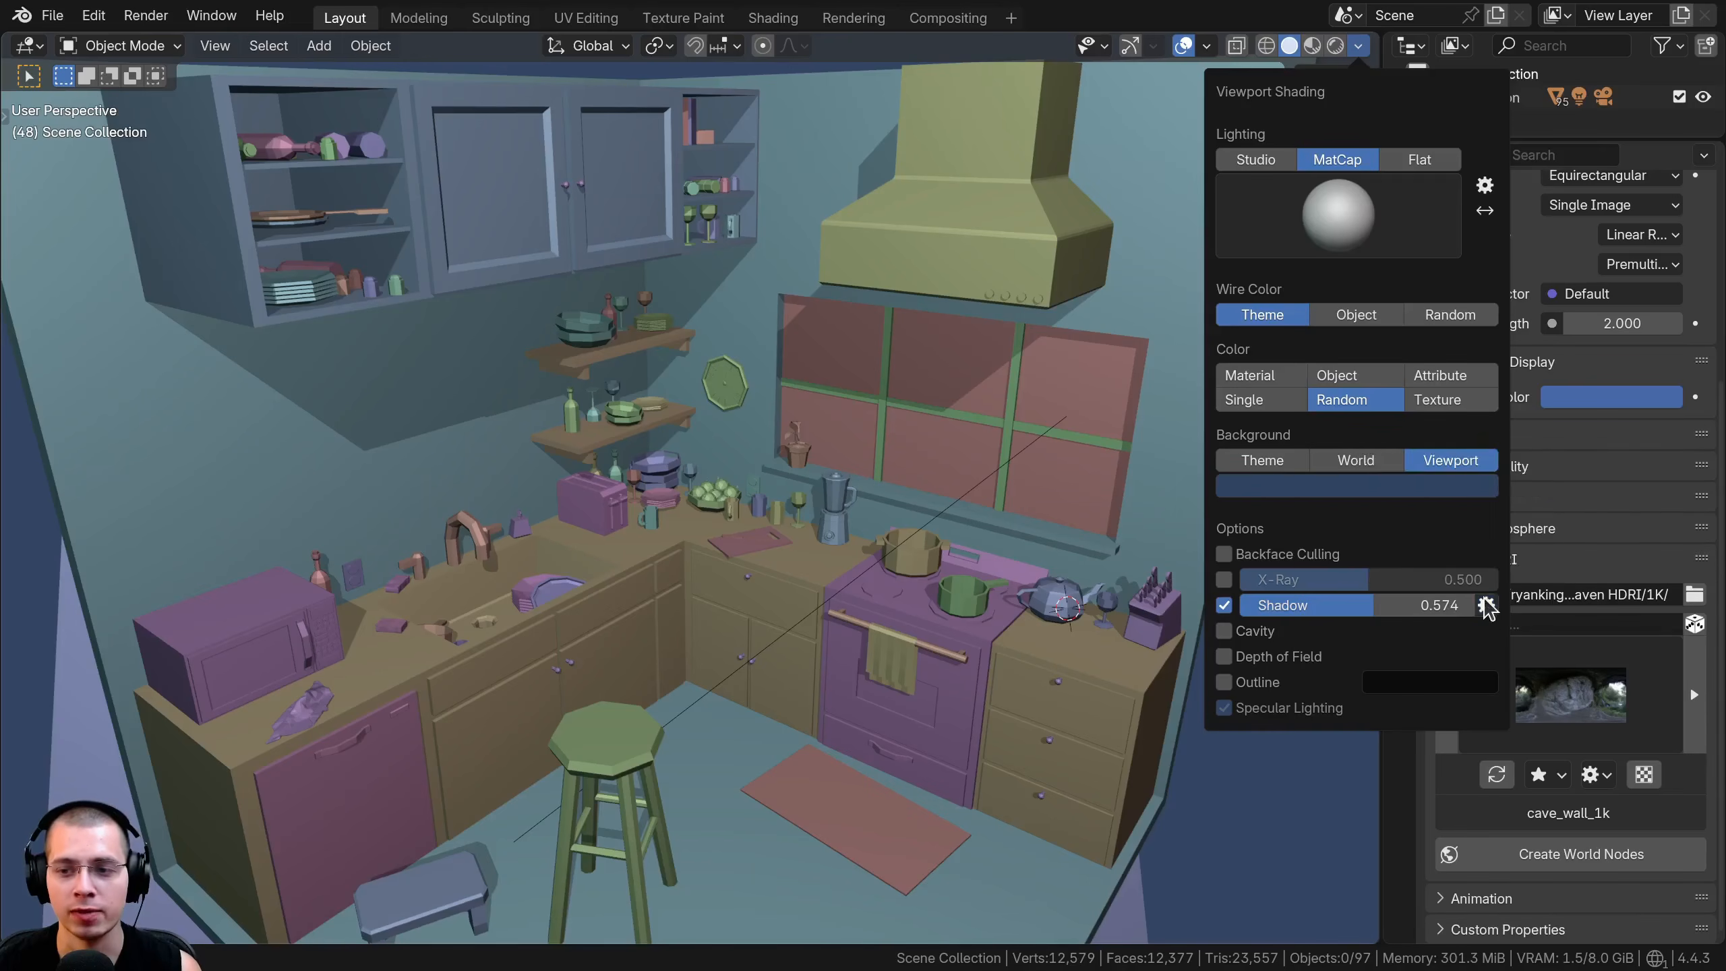
pyautogui.click(1486, 605)
pyautogui.moveTo(1504, 484)
pyautogui.mouseDown()
pyautogui.moveTo(1528, 478)
pyautogui.moveTo(1512, 509)
pyautogui.moveTo(1573, 487)
pyautogui.moveTo(1547, 484)
pyautogui.moveTo(1559, 469)
pyautogui.moveTo(1543, 467)
pyautogui.moveTo(1576, 528)
pyautogui.moveTo(1709, 527)
pyautogui.moveTo(1516, 528)
pyautogui.moveTo(1479, 570)
pyautogui.moveTo(1604, 561)
pyautogui.moveTo(1461, 561)
pyautogui.mouseUp()
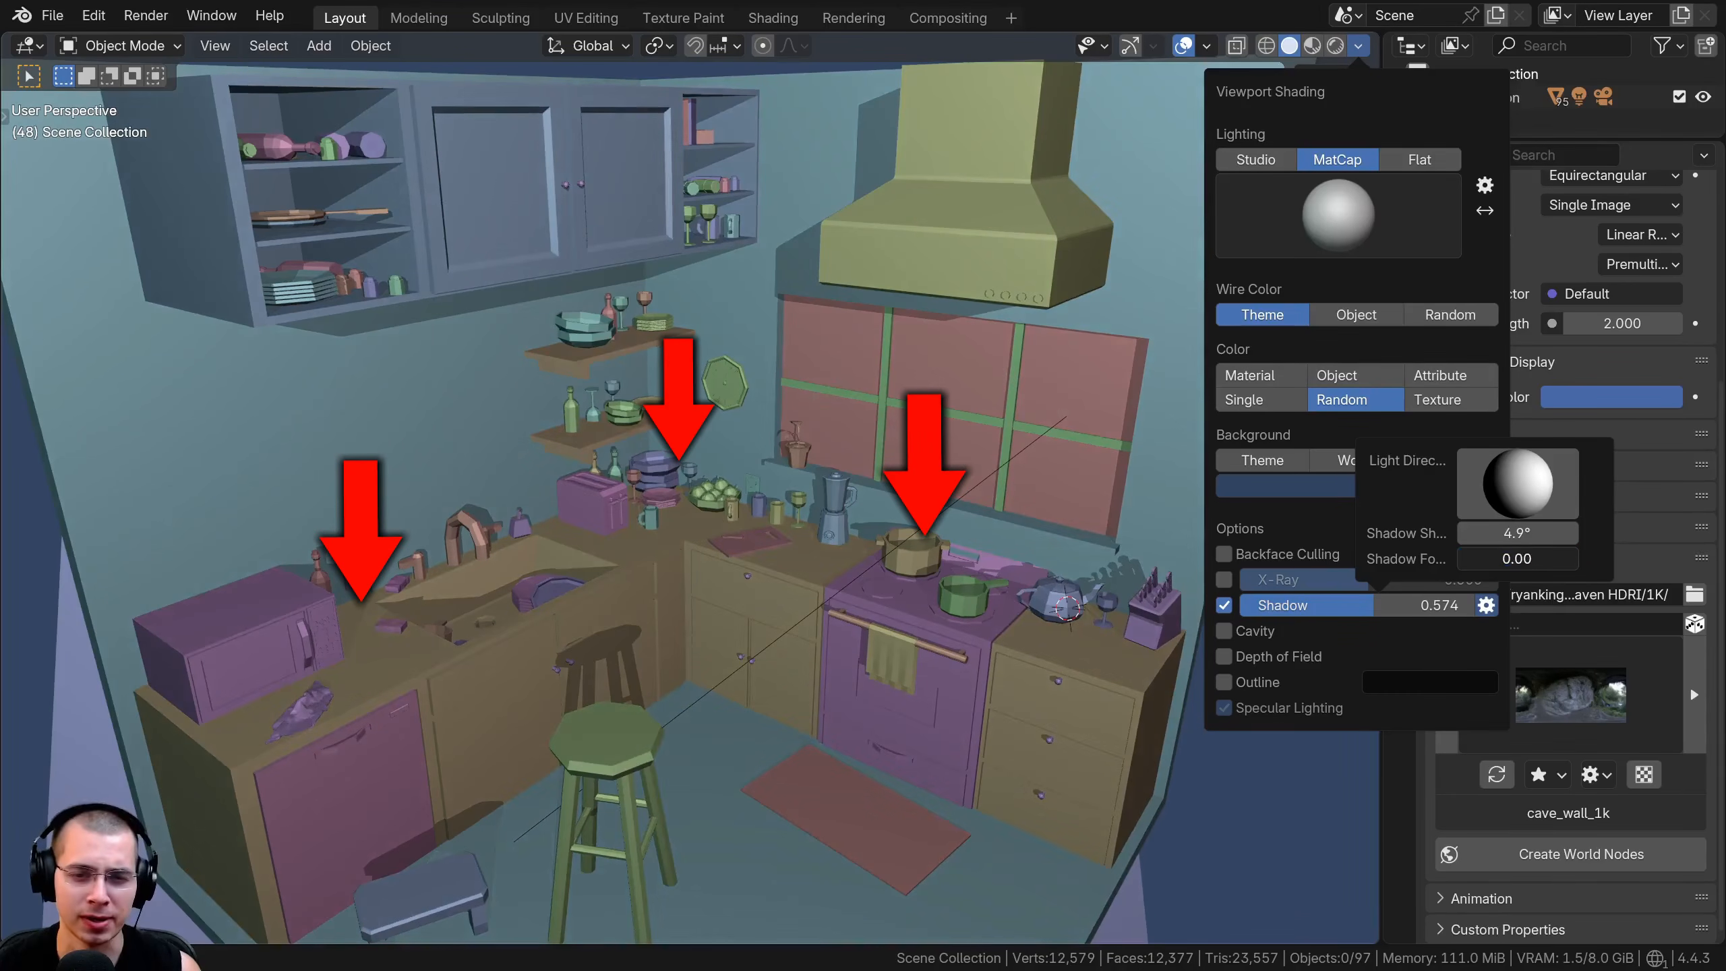
pyautogui.moveTo(1517, 558); pyautogui.dragTo(1582, 558)
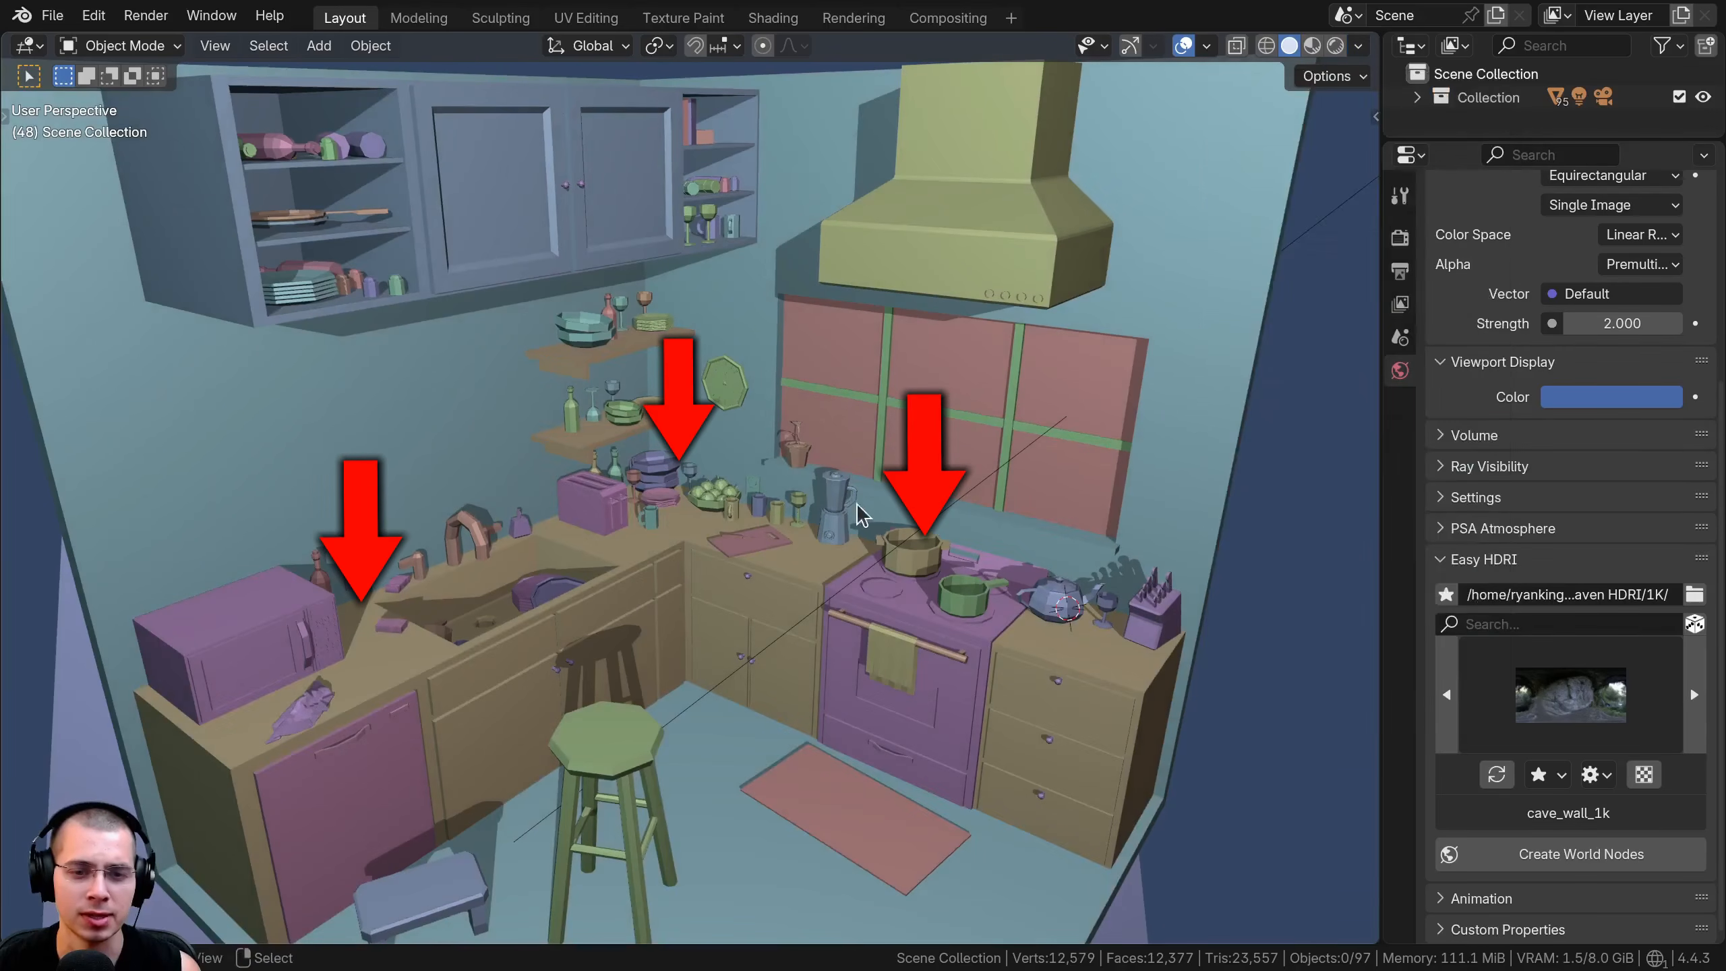
# Select the stool on the kitchen floor and move it horizontally with the global Z axis locked
pyautogui.keyDown('shift'); pyautogui.moveTo(559, 511); pyautogui.dragTo(725, 460, button='middle'); pyautogui.keyUp('shift')
pyautogui.scroll(6, 725, 460)
pyautogui.scroll(-8, 1105, 383)
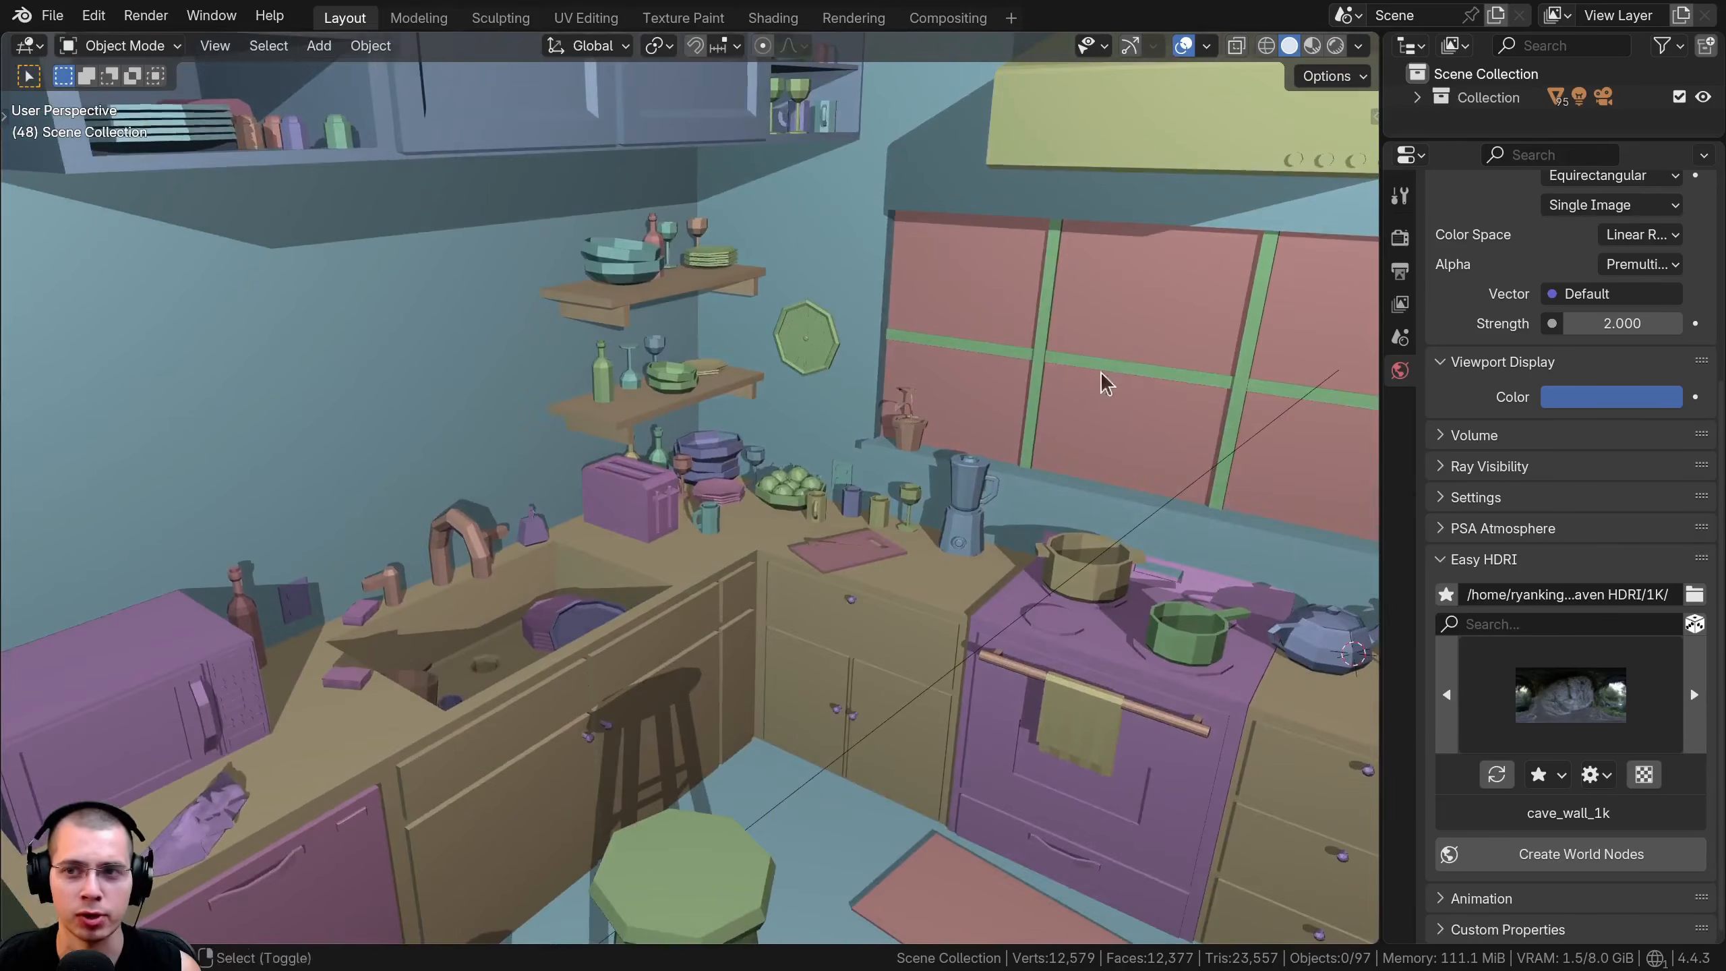
pyautogui.scroll(-7, 670, 528)
pyautogui.scroll(4, 696, 705)
pyautogui.keyDown('shift'); pyautogui.moveTo(696, 705); pyautogui.dragTo(710, 608, button='middle'); pyautogui.keyUp('shift')
pyautogui.moveTo(646, 486)
pyautogui.mouseDown(button='middle')
pyautogui.moveTo(576, 531)
pyautogui.moveTo(672, 472)
pyautogui.mouseUp(button='middle')
pyautogui.click(672, 472)
pyautogui.scroll(5, 693, 583)
pyautogui.press('g')
pyautogui.press('z')
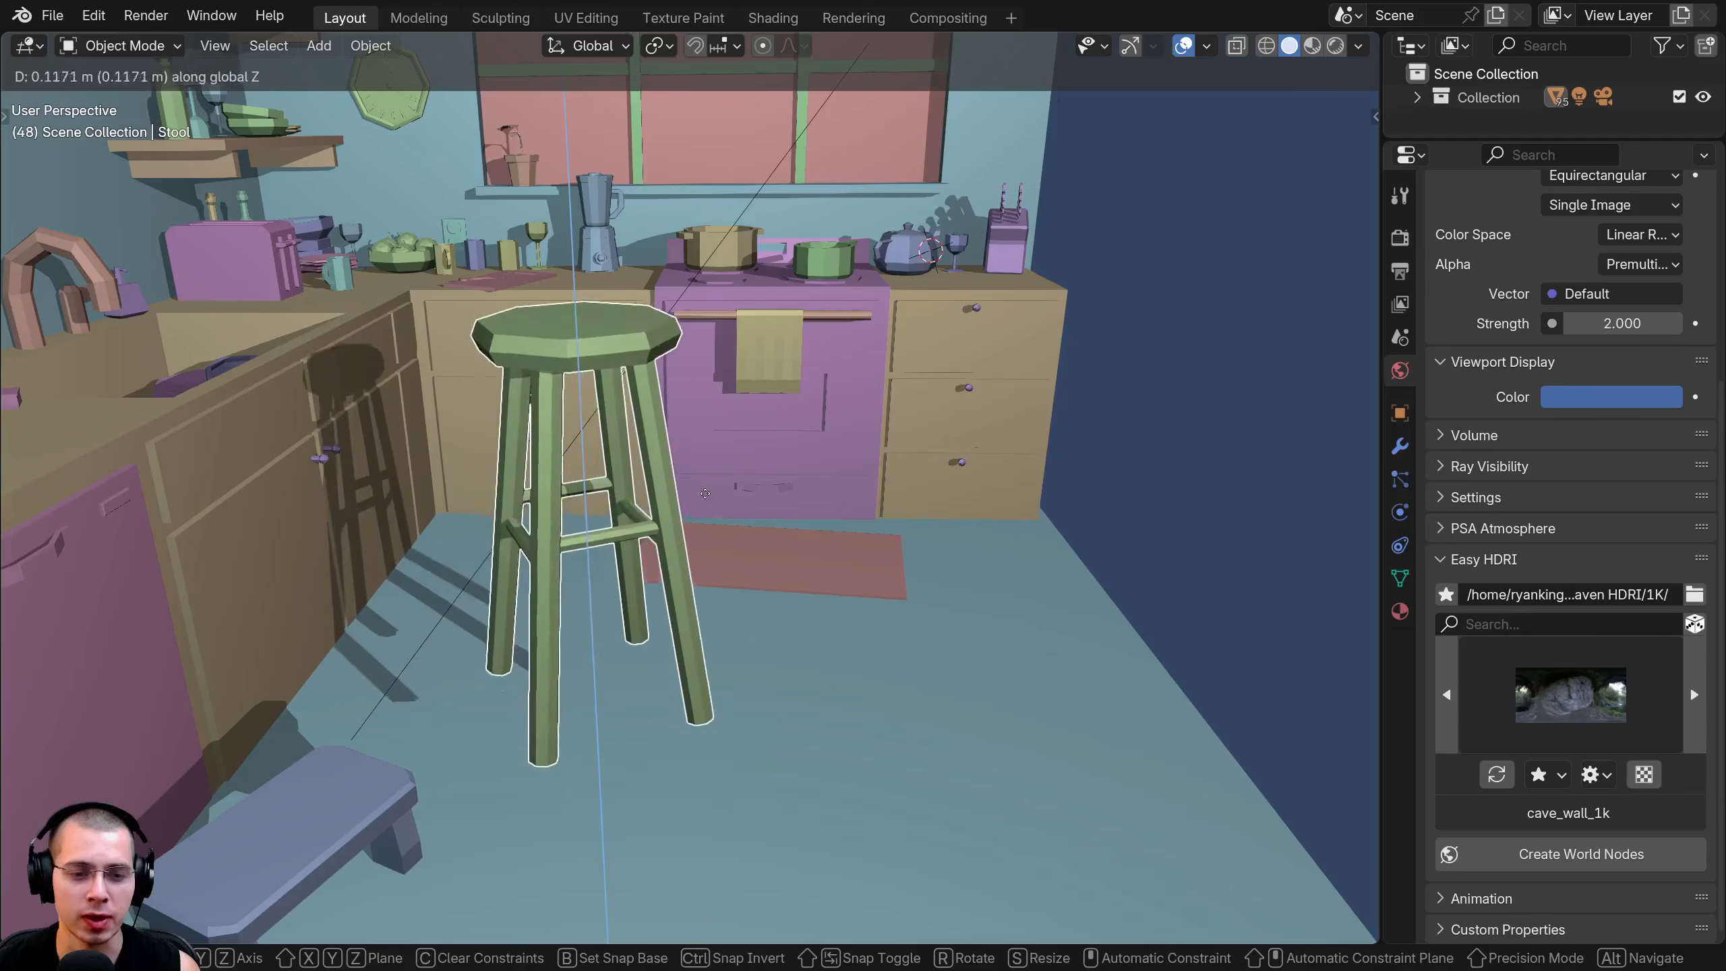
pyautogui.hotkey('shift', 'z')
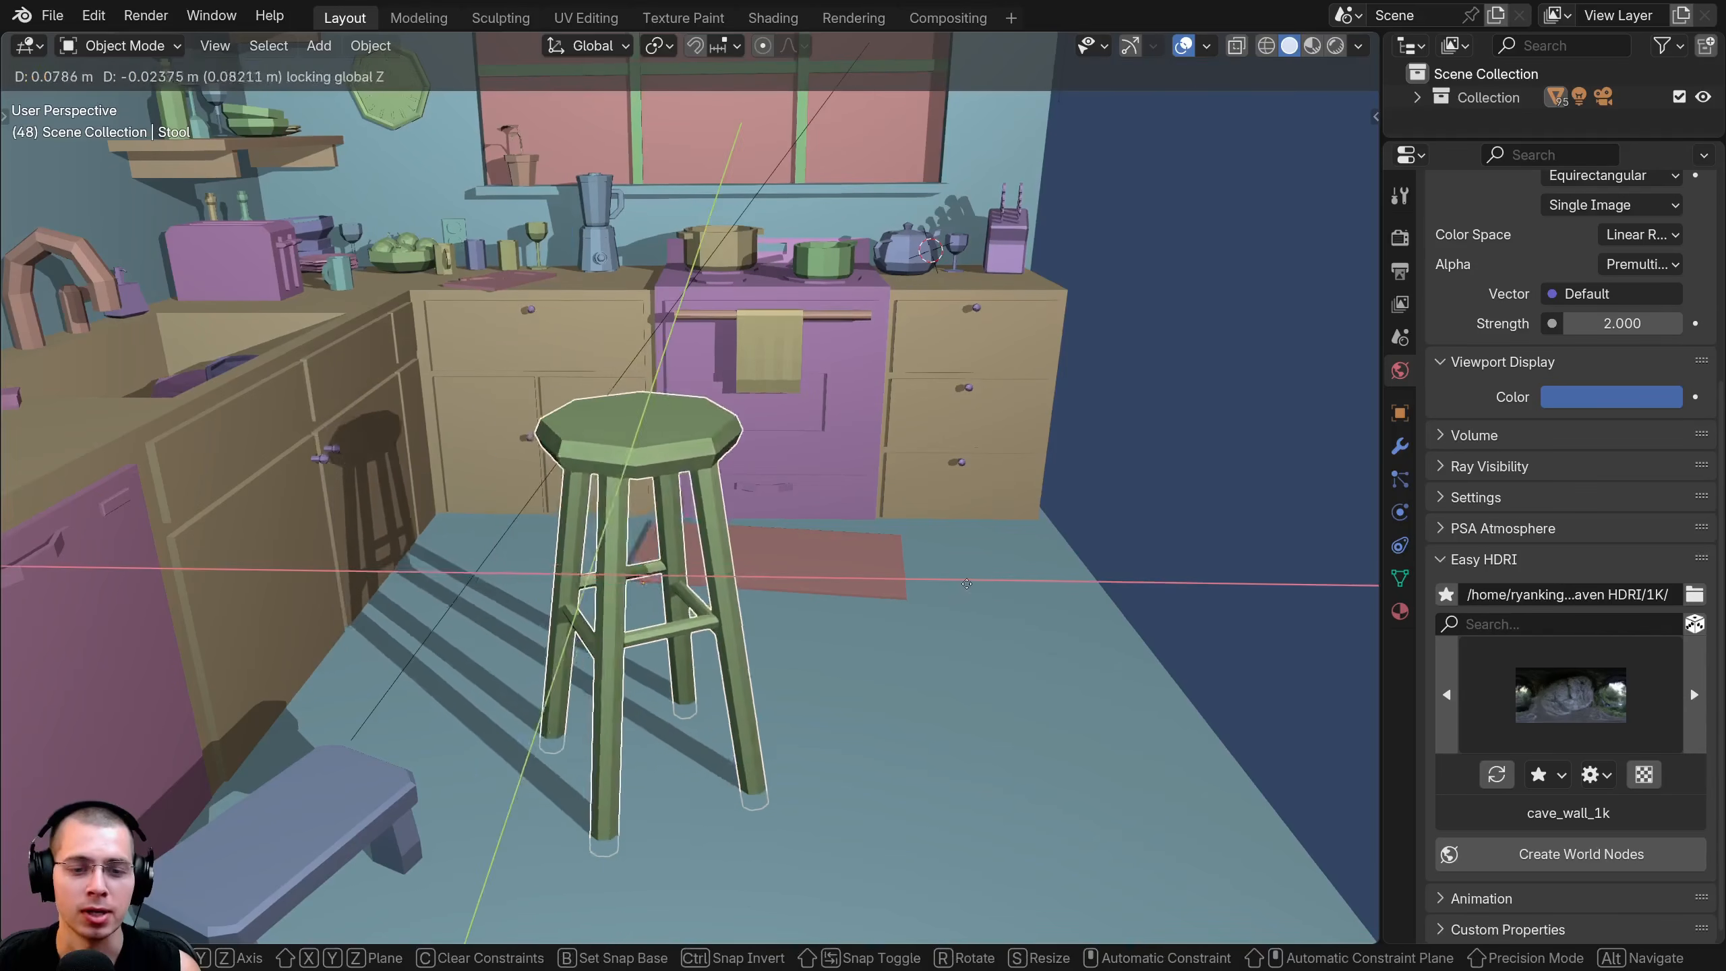
pyautogui.click(1199, 556)
# Frame the stool in the view and move it around the kitchen floor to compare its cast shadow
pyautogui.press('KP_3')
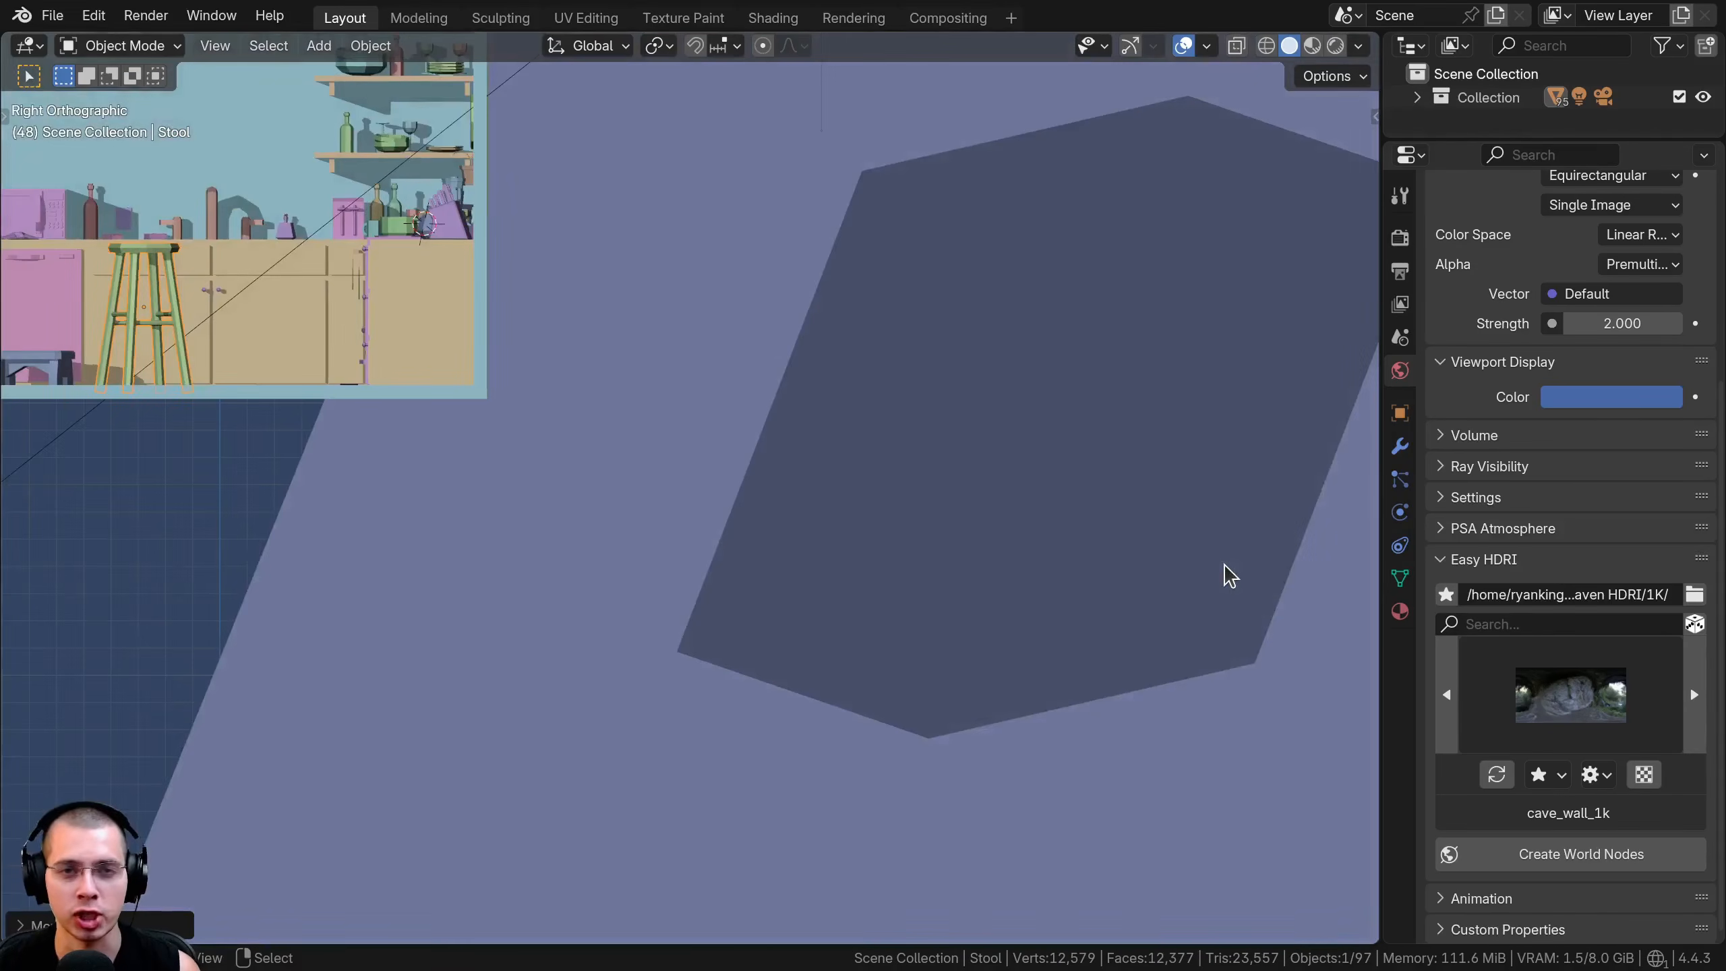
pyautogui.press('KP_Decimal')
pyautogui.scroll(-4, 986, 518)
pyautogui.moveTo(639, 371); pyautogui.dragTo(1040, 371, button='middle')
pyautogui.press('g')
pyautogui.rightClick(918, 278)
pyautogui.moveTo(771, 362)
pyautogui.mouseDown(button='middle')
pyautogui.moveTo(930, 360)
pyautogui.moveTo(709, 358)
pyautogui.moveTo(753, 391)
pyautogui.mouseUp(button='middle')
pyautogui.press('g')
pyautogui.click(936, 352)
pyautogui.press('g')
pyautogui.click(709, 357)
# Lower the Shadow strength to 0.320 and redirect the light so the stool's shadow falls closer to it
pyautogui.moveTo(615, 683); pyautogui.dragTo(914, 310, button='middle')
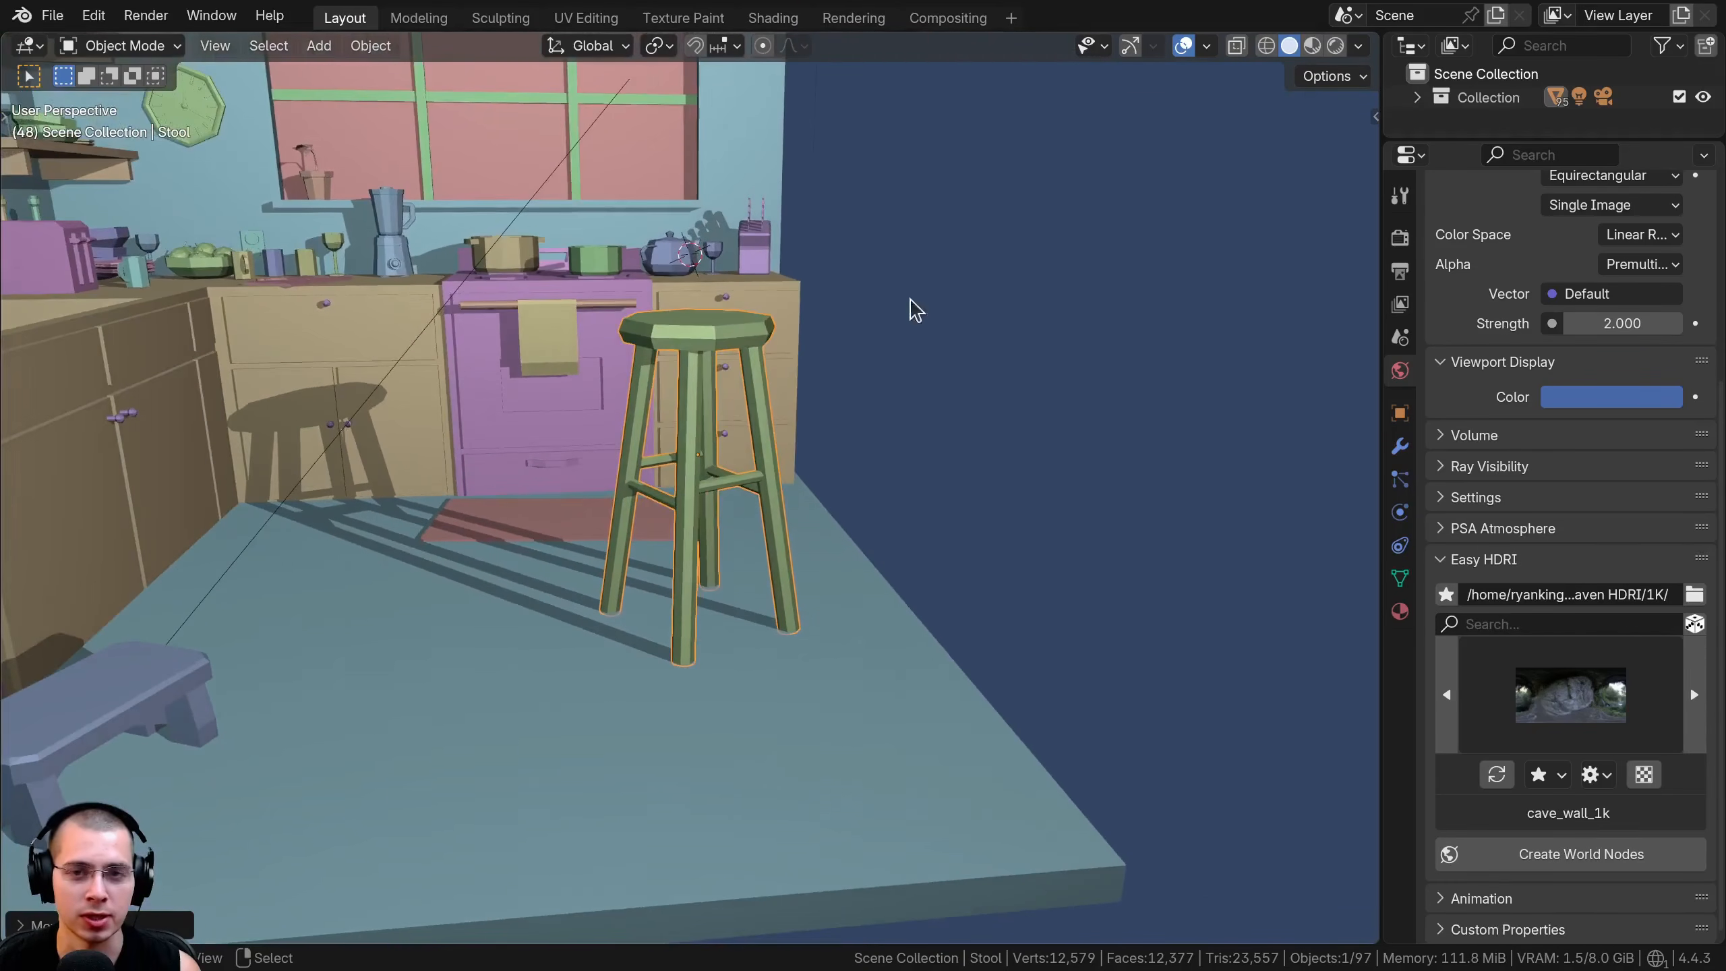
pyautogui.moveTo(631, 553); pyautogui.dragTo(1215, 153, button='middle')
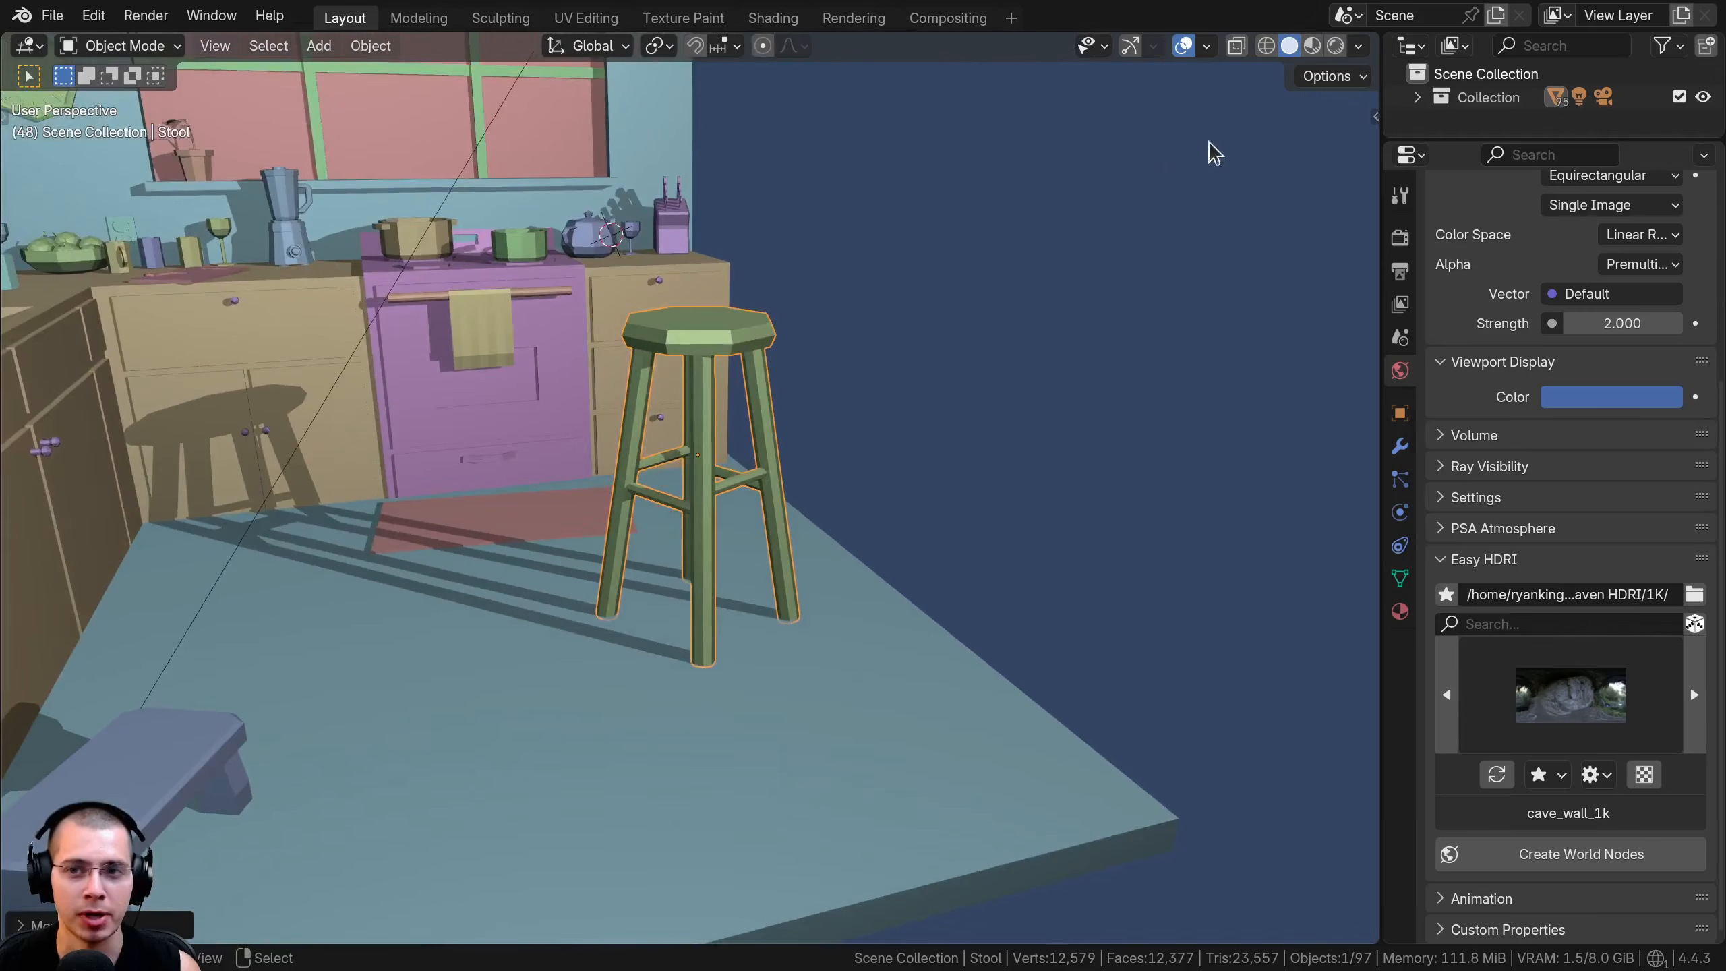
pyautogui.click(1359, 48)
pyautogui.moveTo(1396, 605); pyautogui.dragTo(1362, 604)
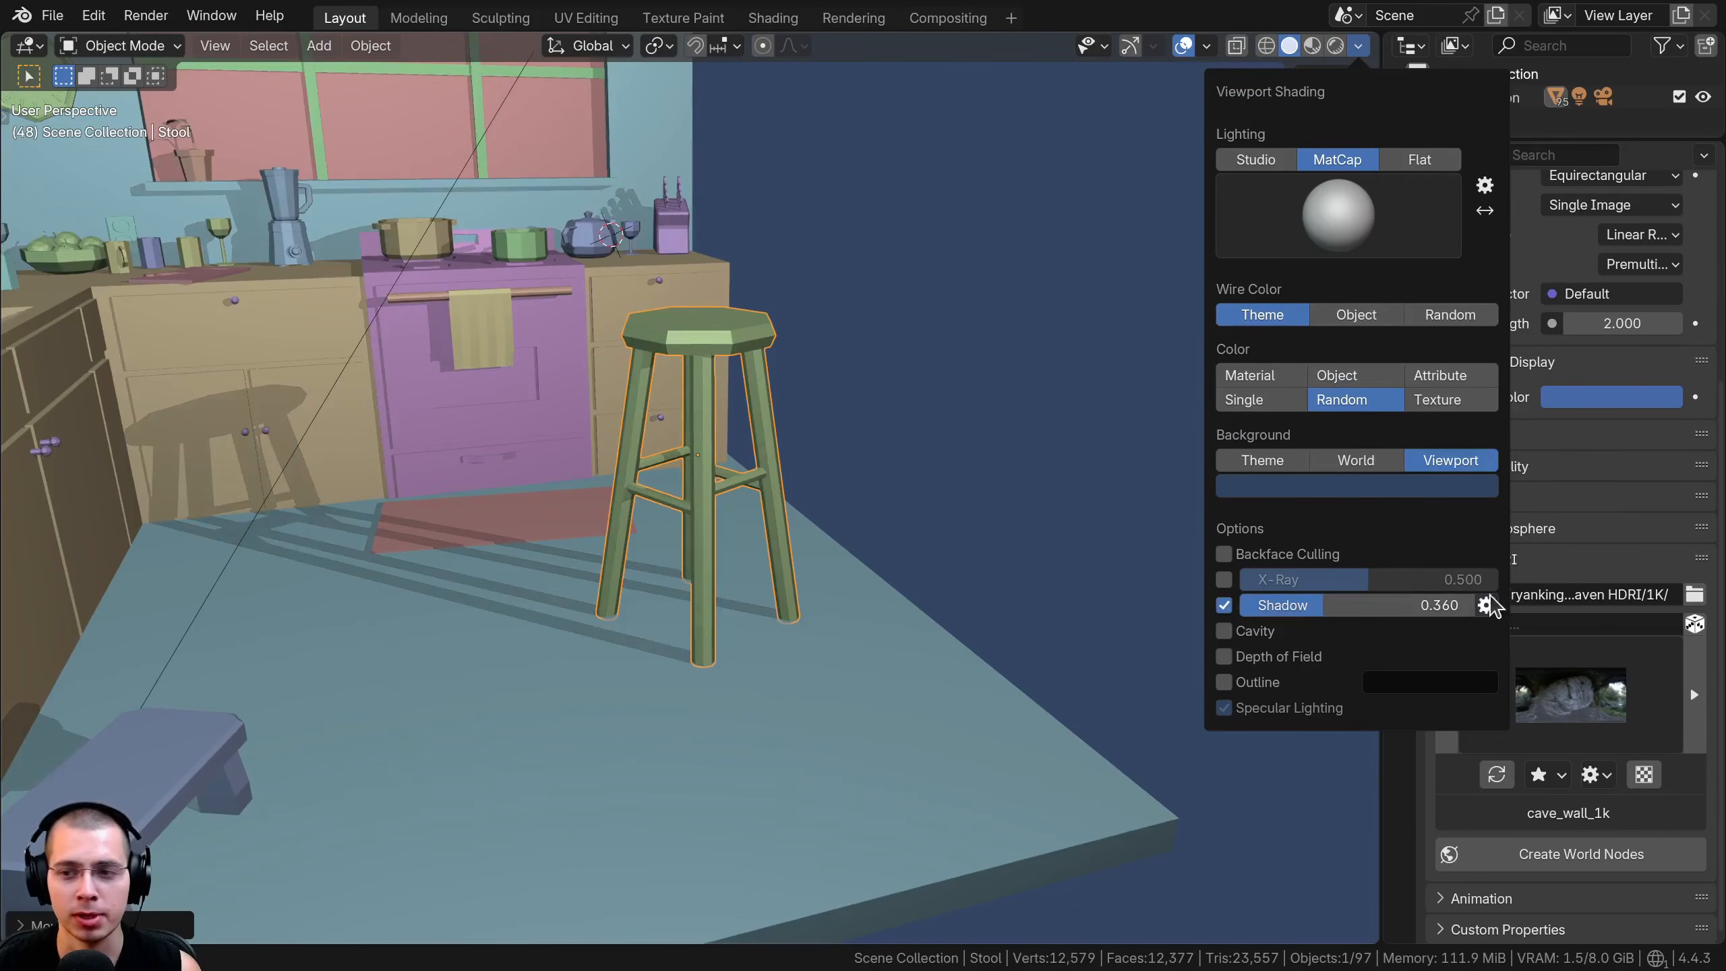
pyautogui.click(1485, 604)
pyautogui.moveTo(1521, 464); pyautogui.dragTo(1481, 438)
pyautogui.moveTo(1298, 604); pyautogui.dragTo(1272, 605)
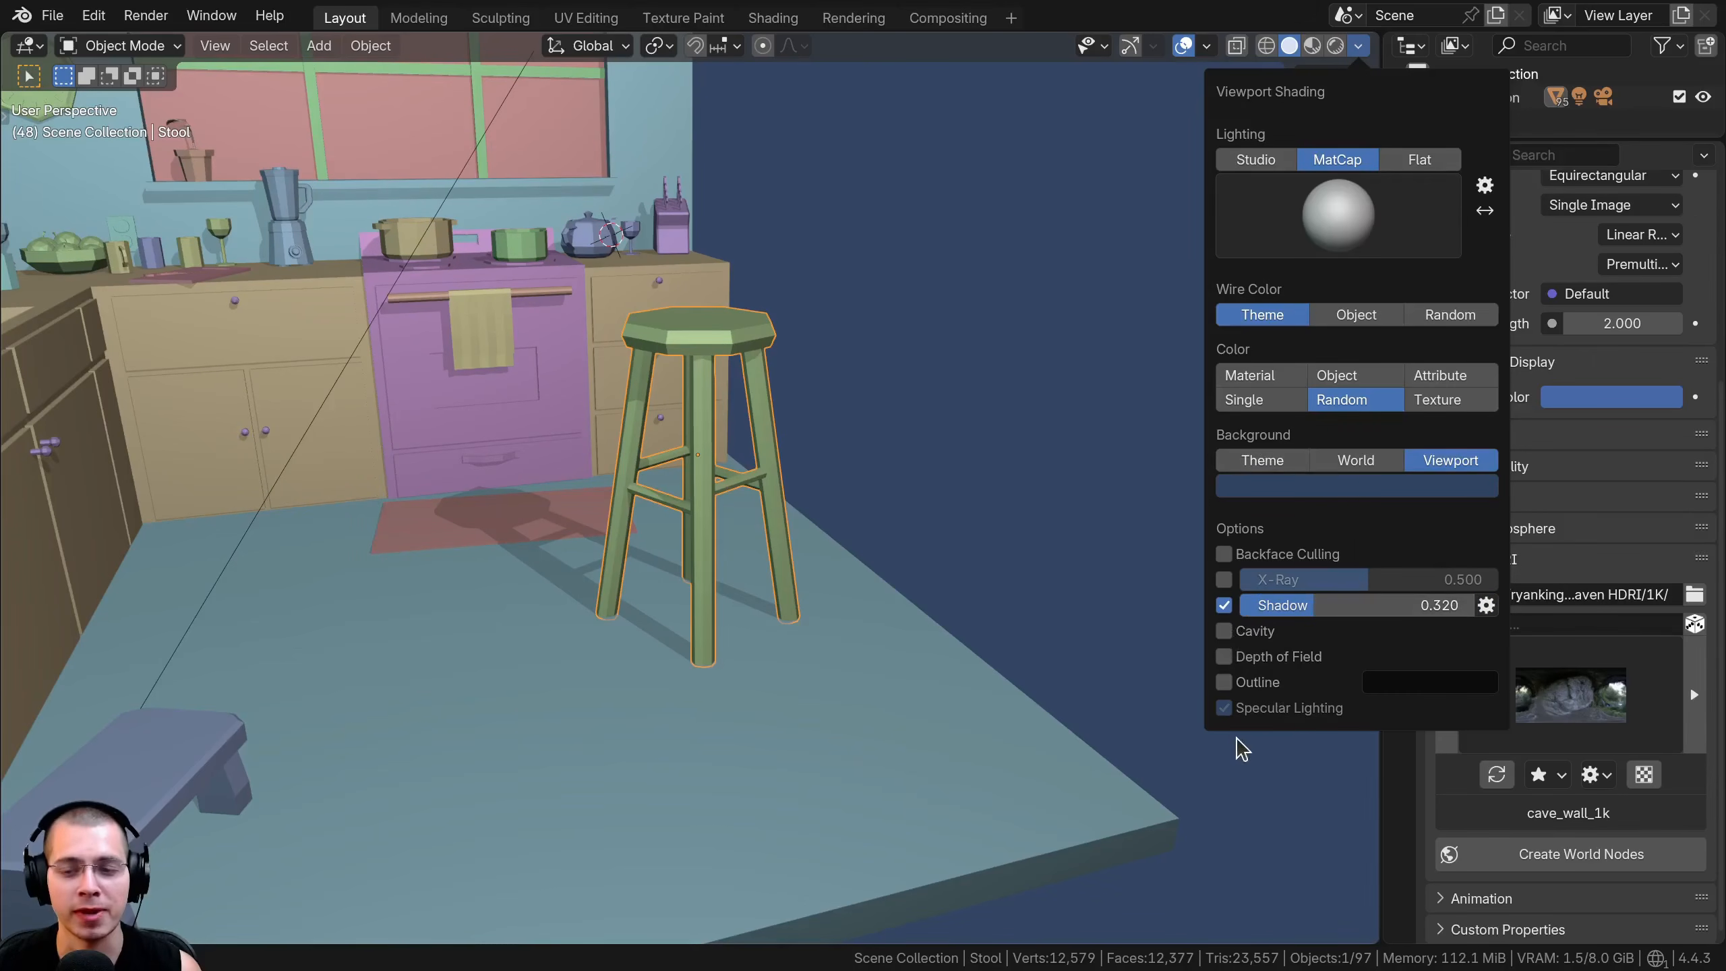
# Enable Cavity shading and inspect the edges of the stool's legs and seat up close
pyautogui.click(1224, 631)
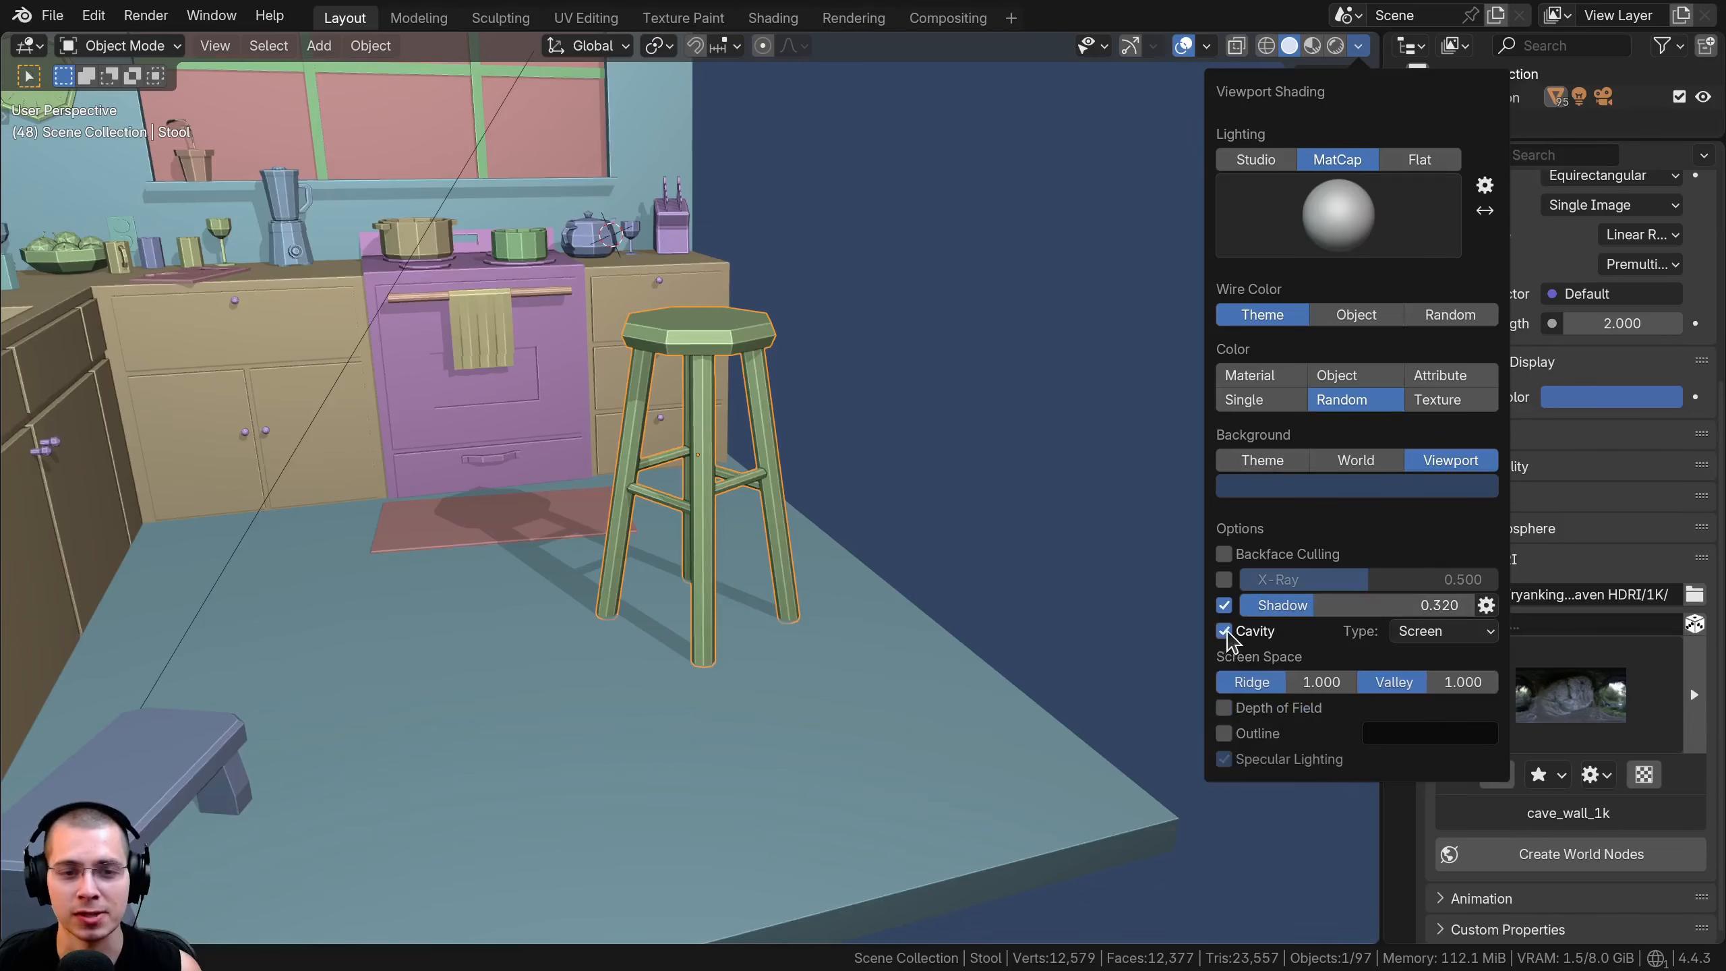
pyautogui.moveTo(819, 497); pyautogui.dragTo(717, 535, button='middle')
pyautogui.scroll(5, 743, 347)
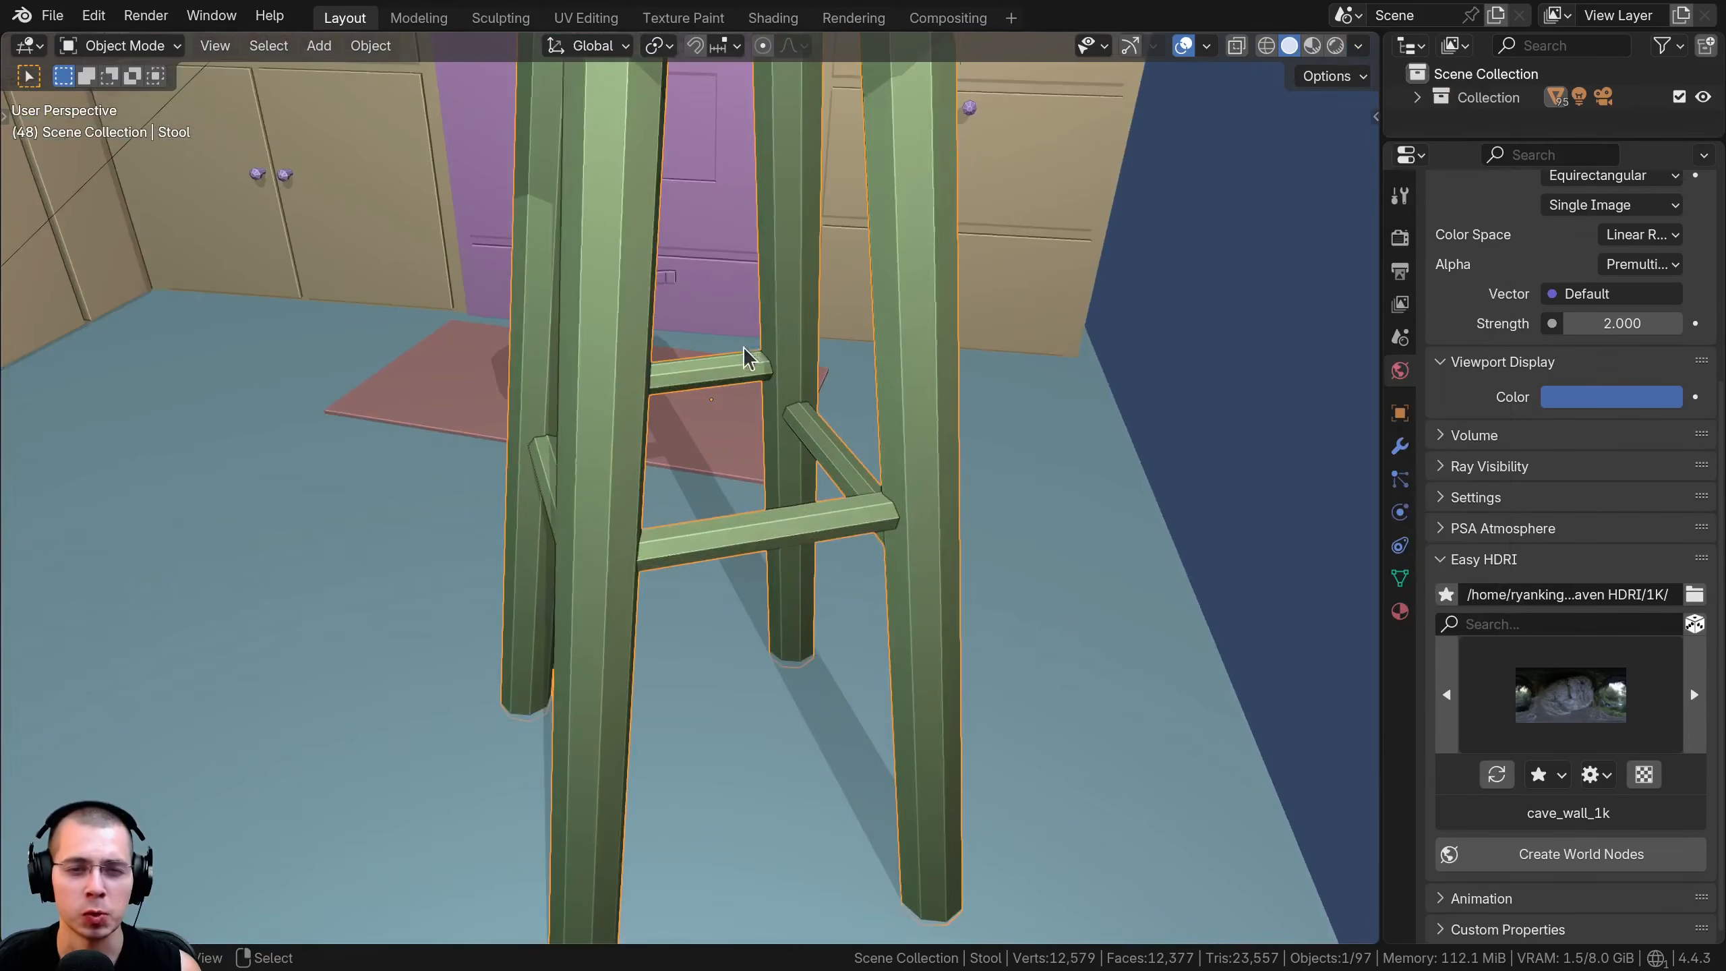
pyautogui.keyDown('shift'); pyautogui.moveTo(735, 264); pyautogui.dragTo(745, 468, button='middle'); pyautogui.keyUp('shift')
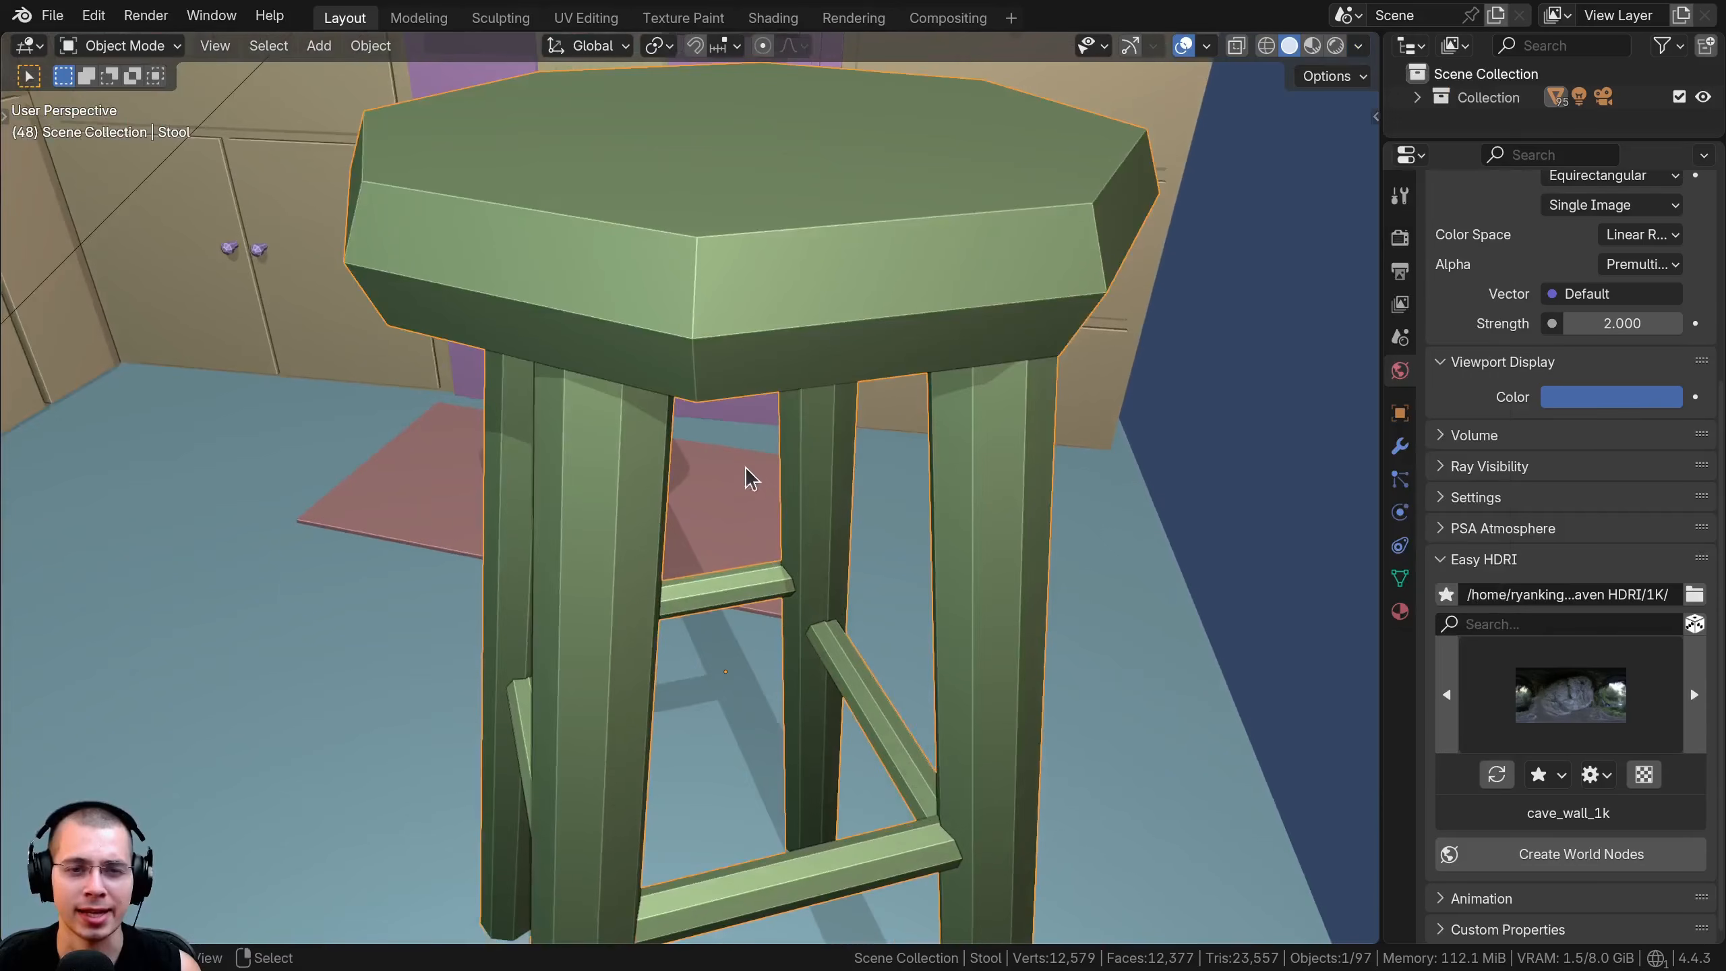
# Try different Ridge and Valley strengths for the Screen cavity type on the stool's edges
pyautogui.click(1357, 49)
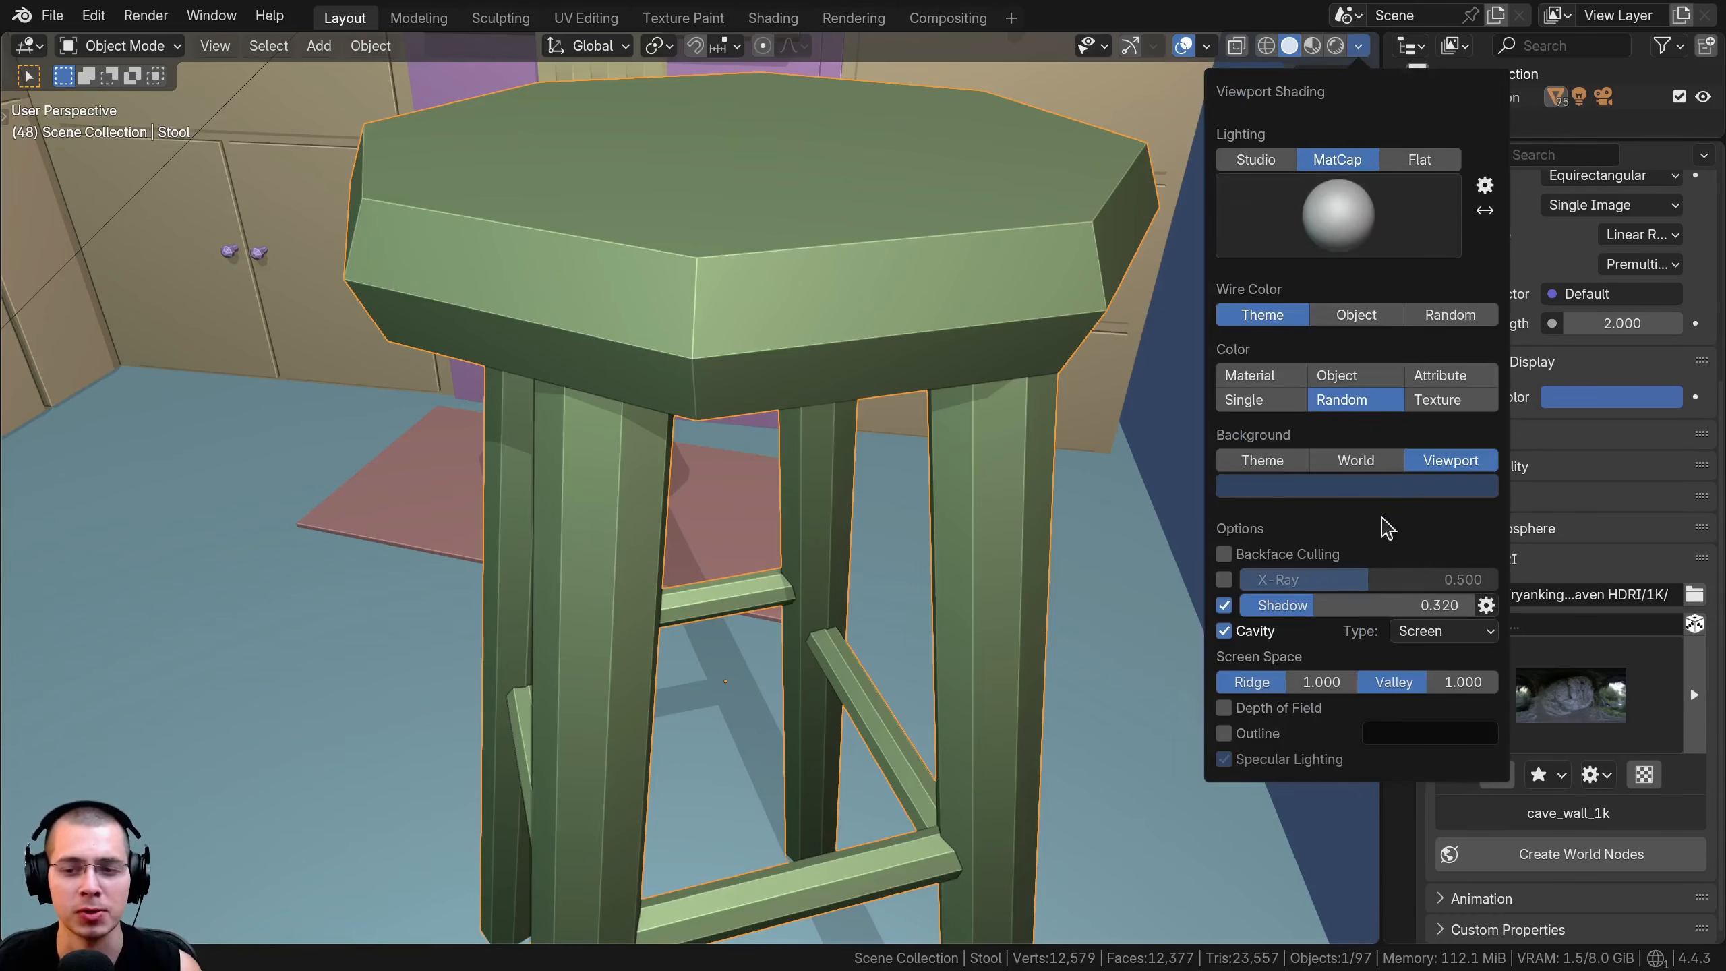
pyautogui.click(1434, 636)
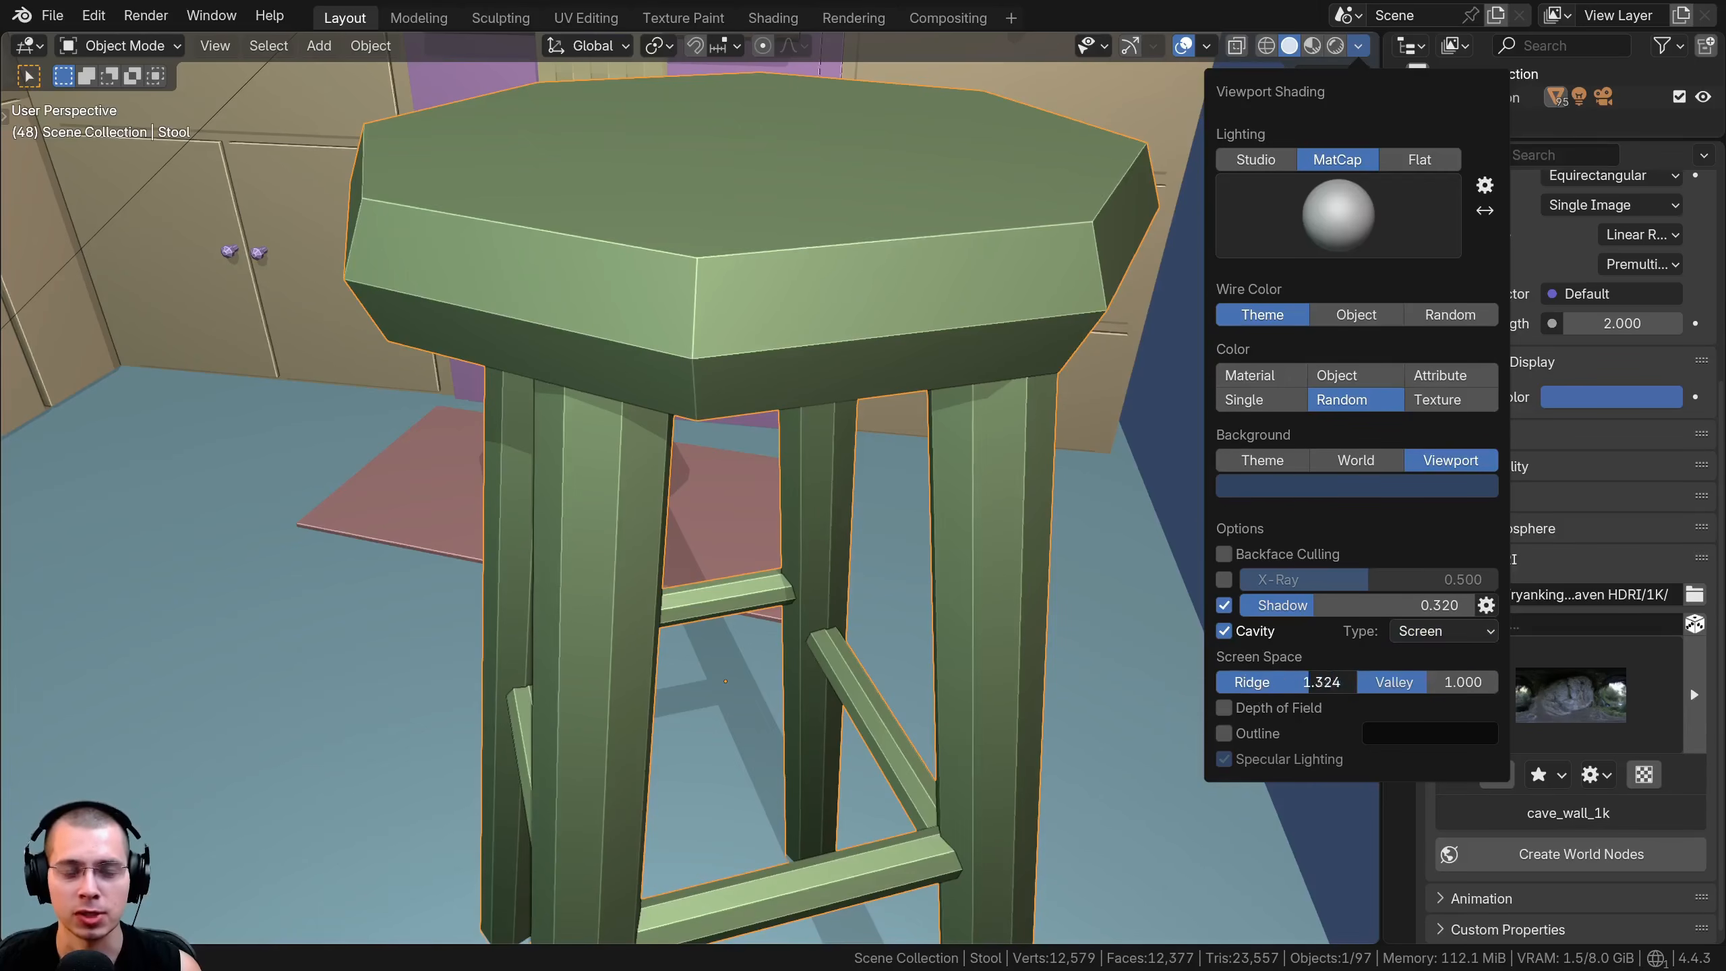
pyautogui.moveTo(1308, 682)
pyautogui.mouseDown()
pyautogui.moveTo(1249, 681)
pyautogui.moveTo(1308, 682)
pyautogui.mouseUp()
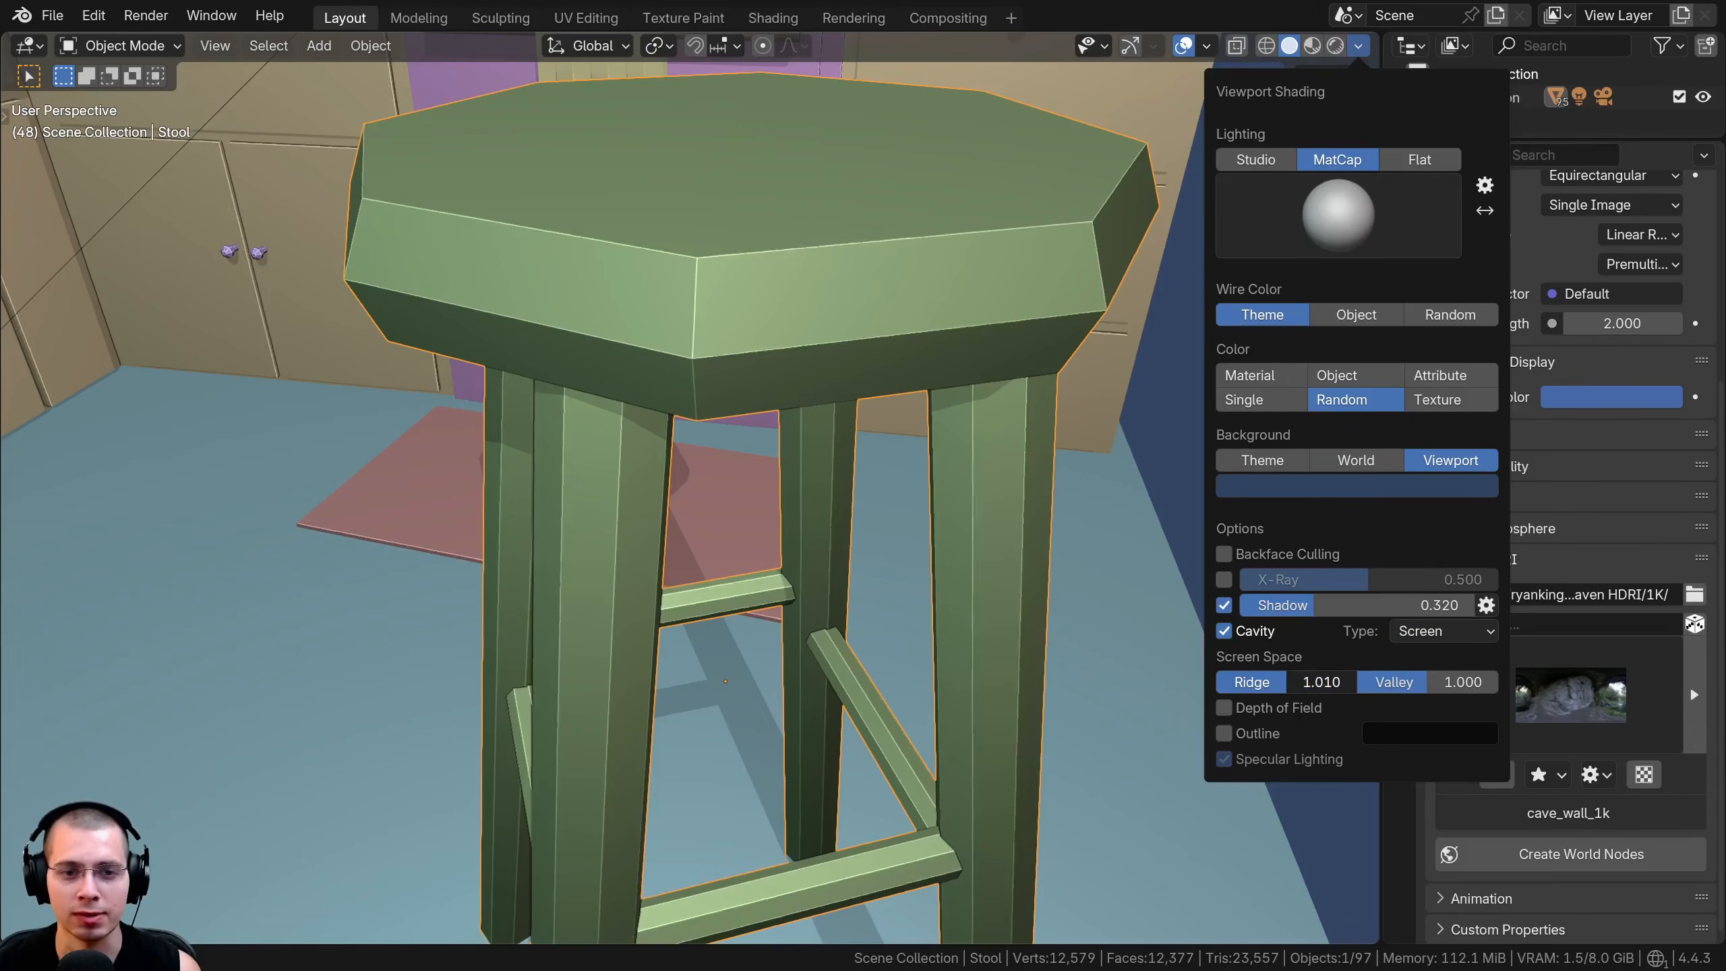
pyautogui.moveTo(1425, 682); pyautogui.dragTo(1467, 681)
pyautogui.moveTo(536, 435); pyautogui.dragTo(537, 211, button='middle')
pyautogui.keyDown('shift'); pyautogui.moveTo(536, 211); pyautogui.dragTo(598, 480, button='middle'); pyautogui.keyUp('shift')
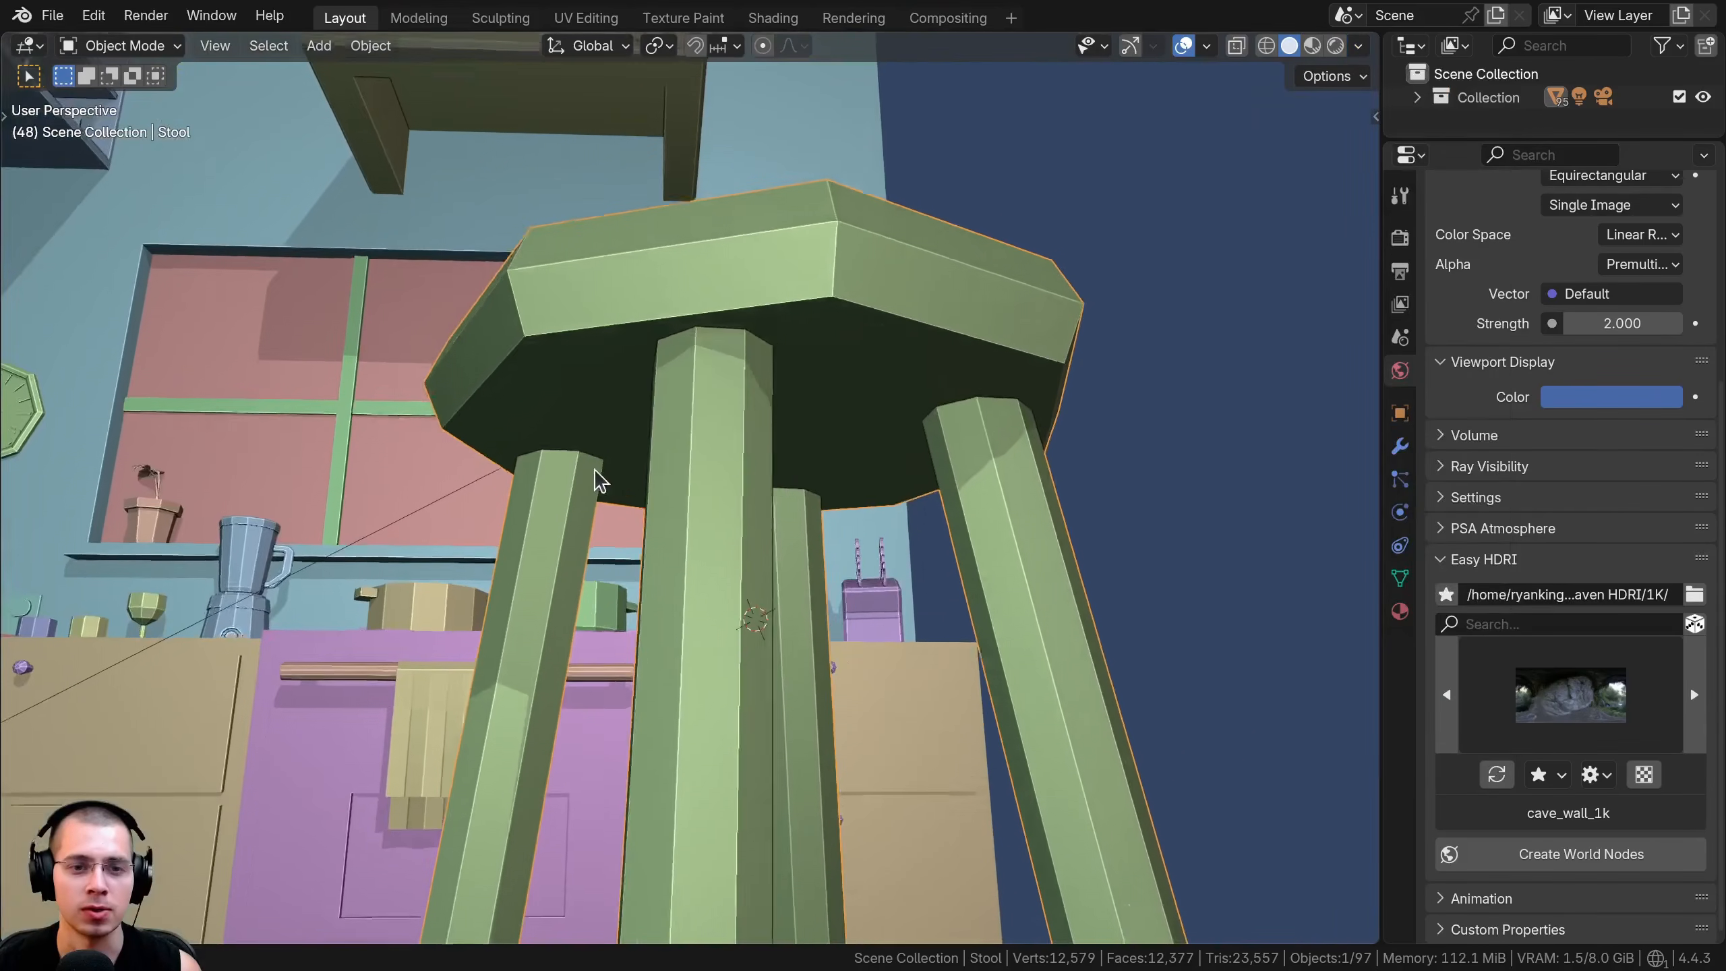
# Select and frame the kitchen blender, and set both Ridge and Valley to 2.000 for the Screen cavity
pyautogui.scroll(1, 597, 480)
pyautogui.moveTo(340, 467); pyautogui.dragTo(294, 600, button='middle')
pyautogui.click(295, 348)
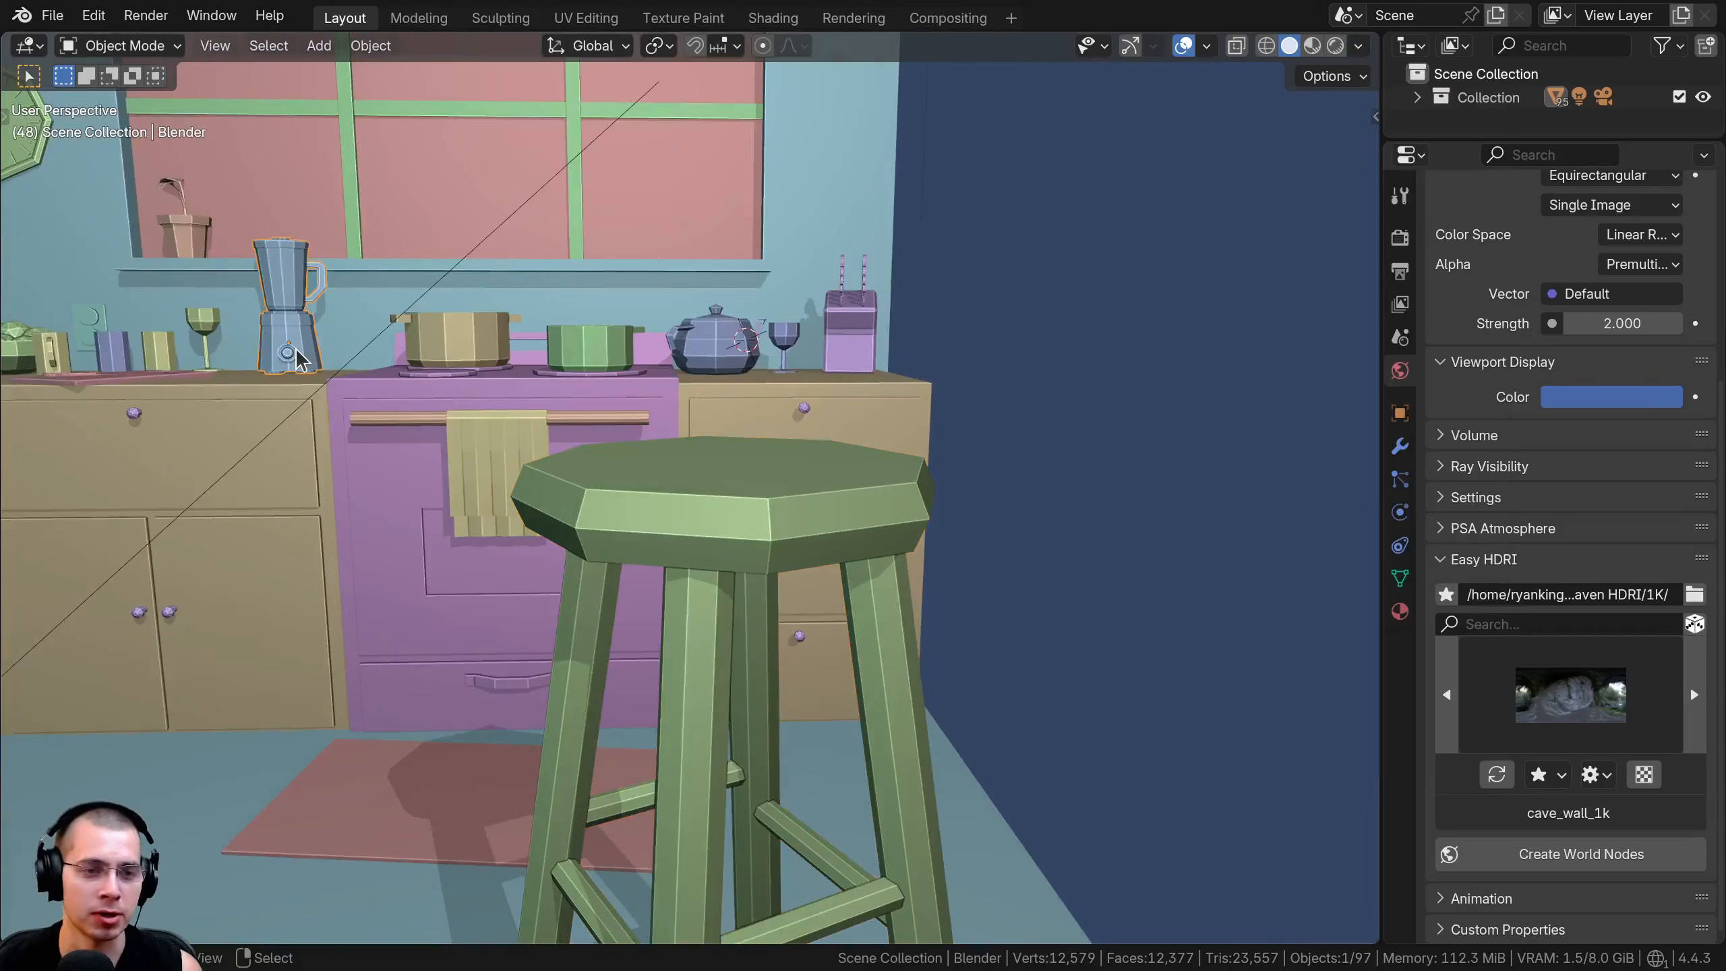
pyautogui.press('KP_Decimal')
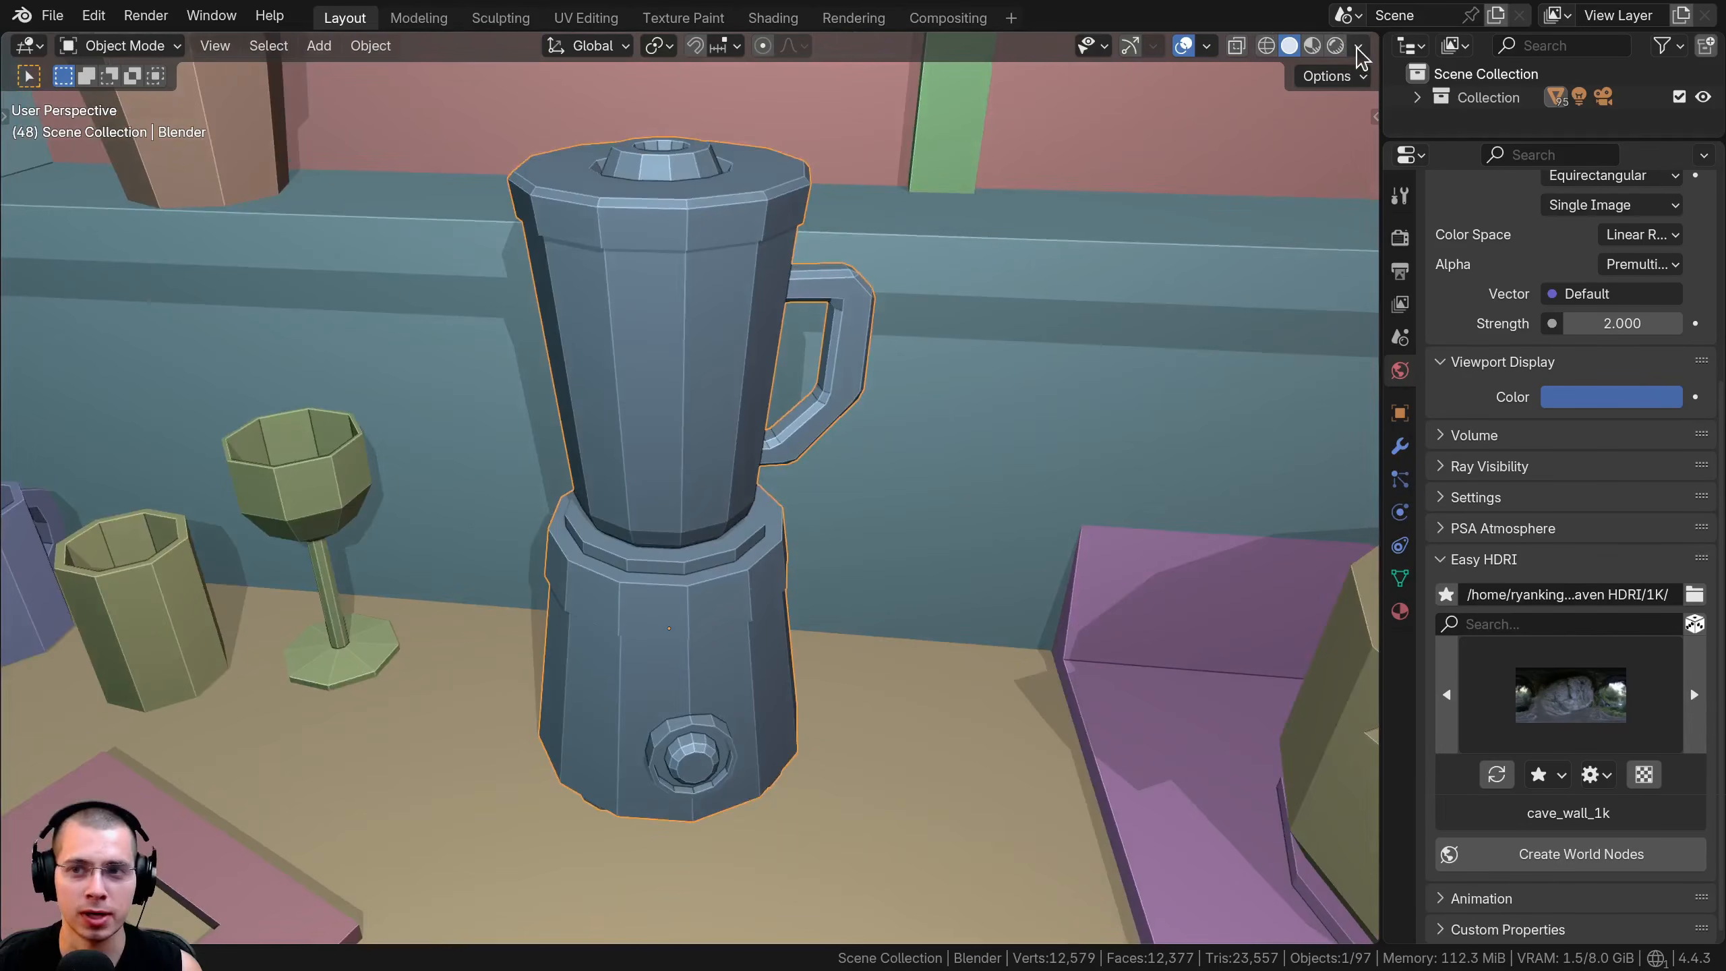
pyautogui.scroll(3, 633, 532)
pyautogui.click(1358, 46)
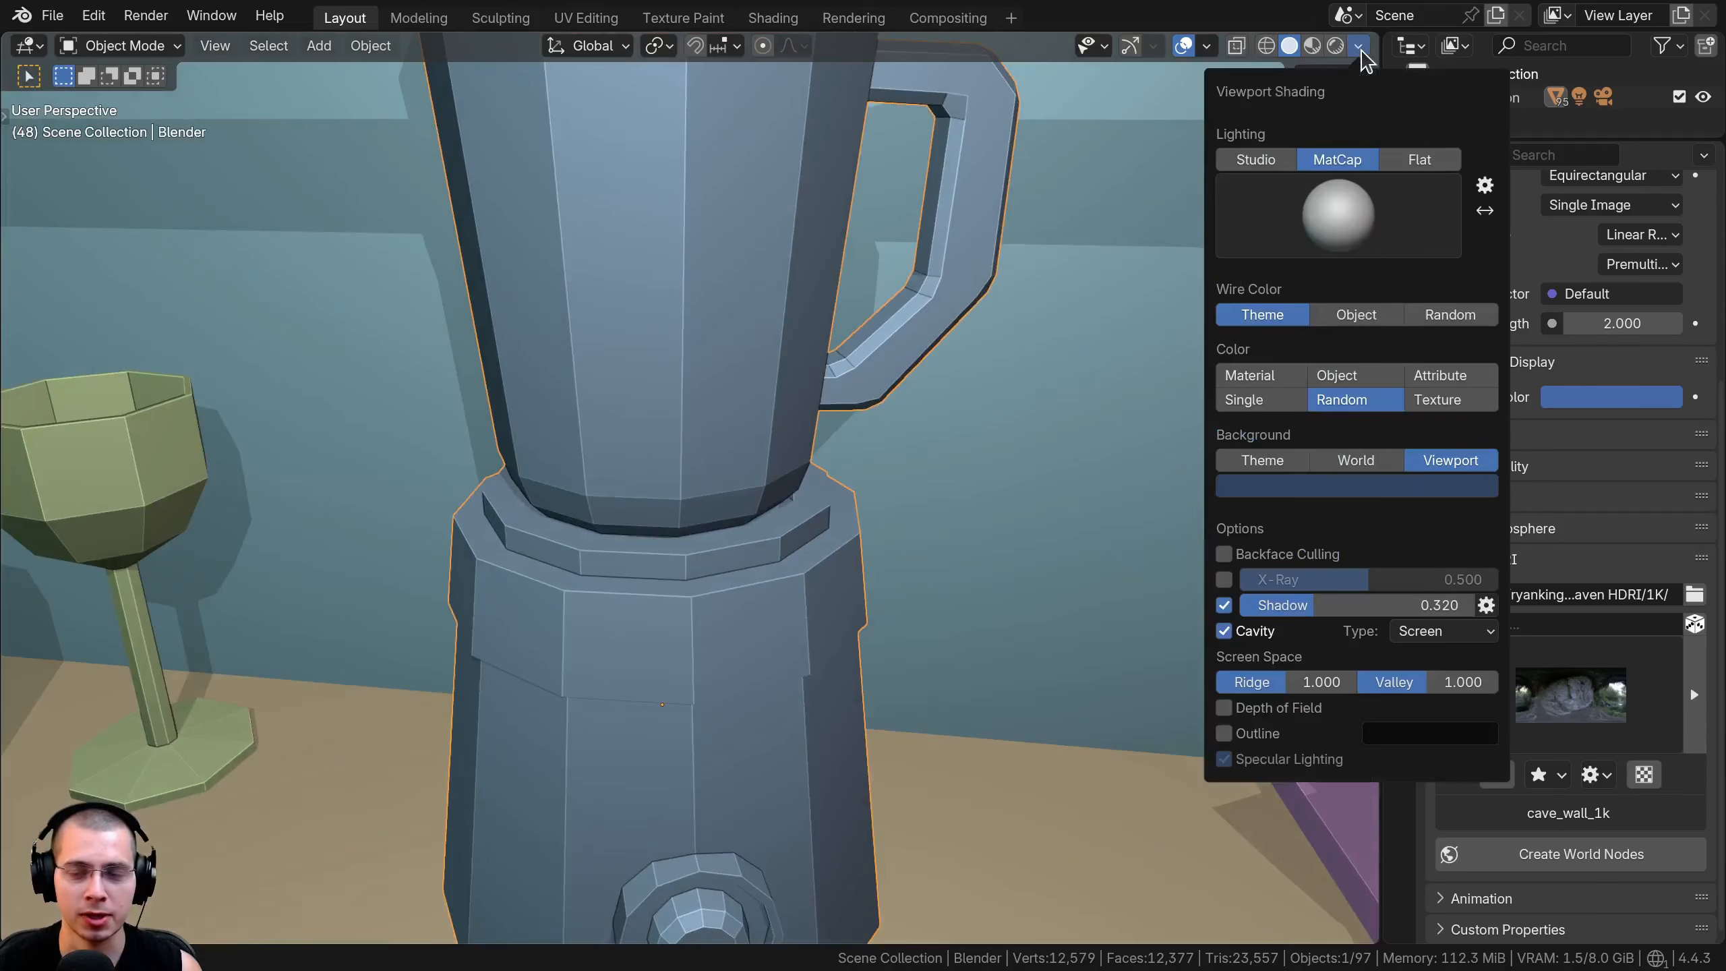
pyautogui.moveTo(1295, 682)
pyautogui.mouseDown()
pyautogui.moveTo(1243, 681)
pyautogui.moveTo(1497, 682)
pyautogui.mouseUp()
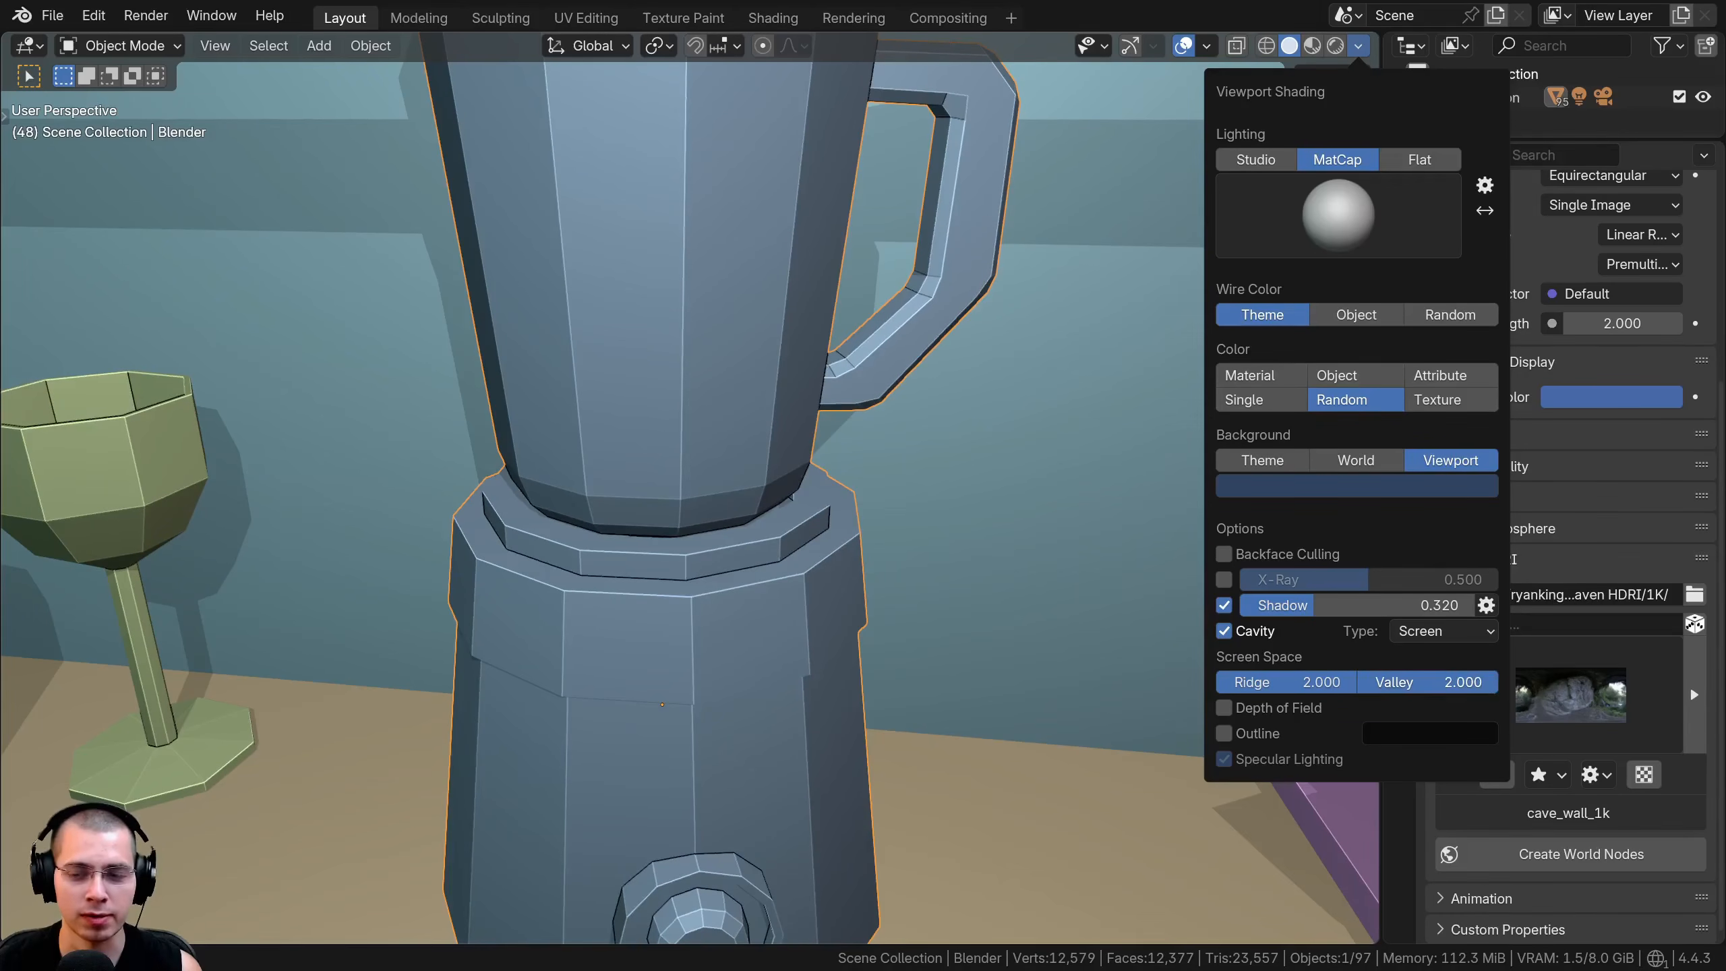
# Switch the cavity type to World with Ridge at 1.289 and Valley at 1.538, and view the counter objects
pyautogui.click(1401, 632)
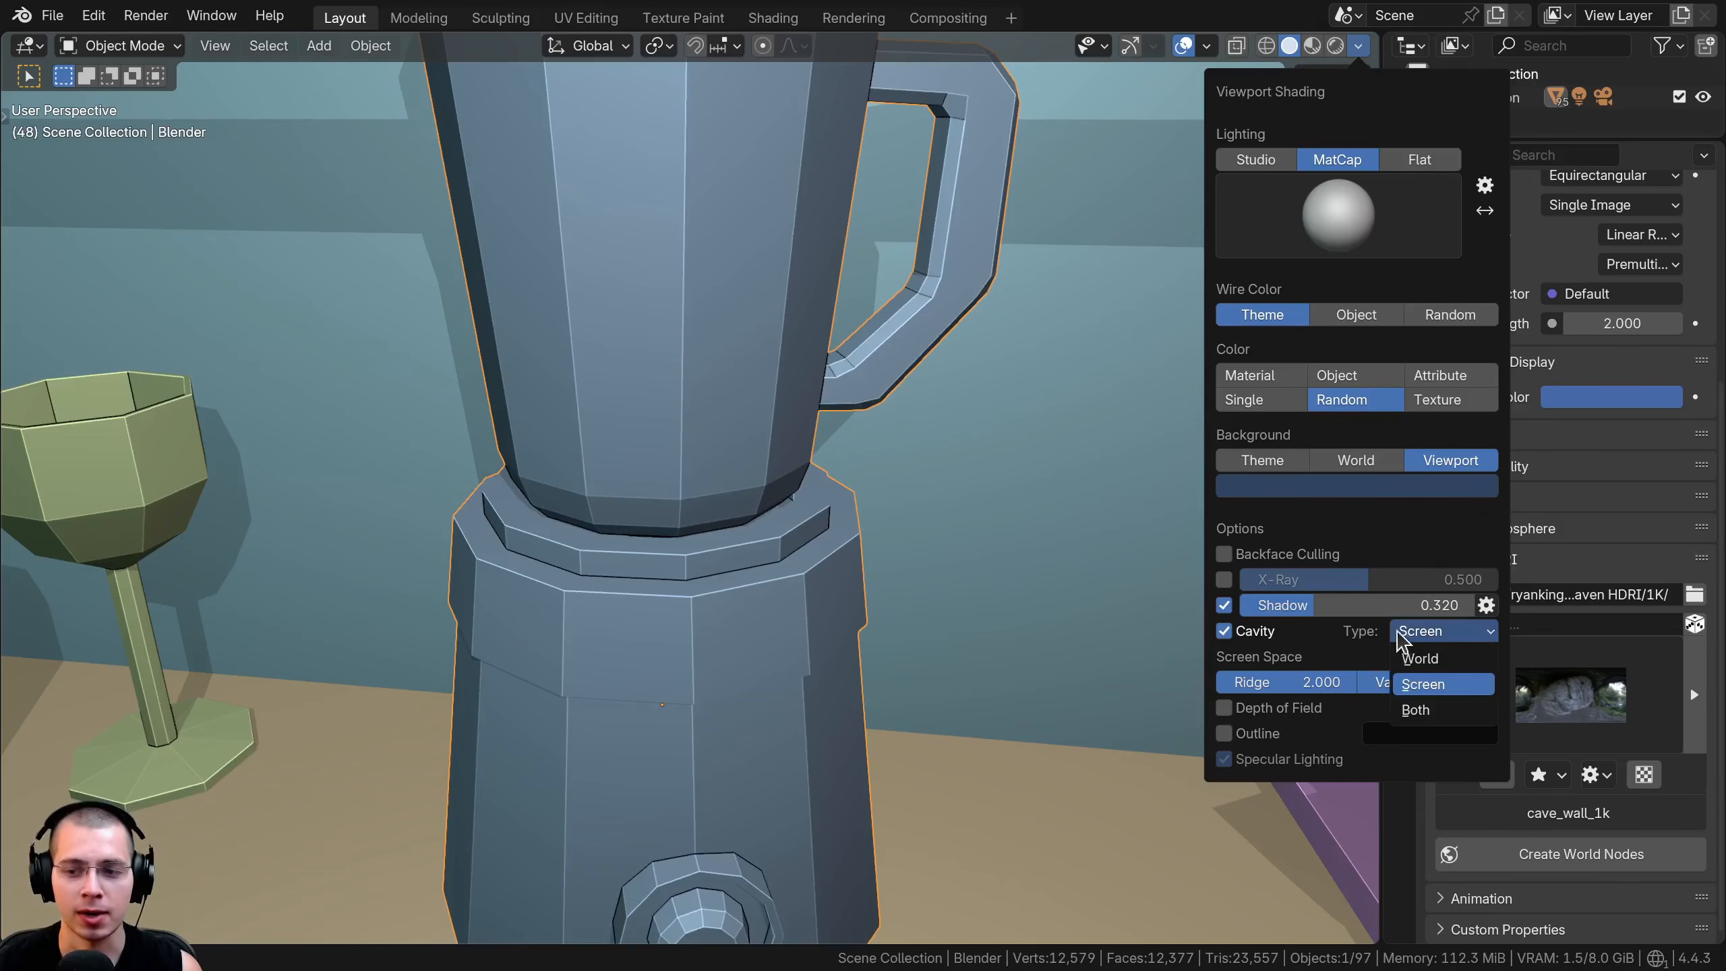
pyautogui.click(1419, 659)
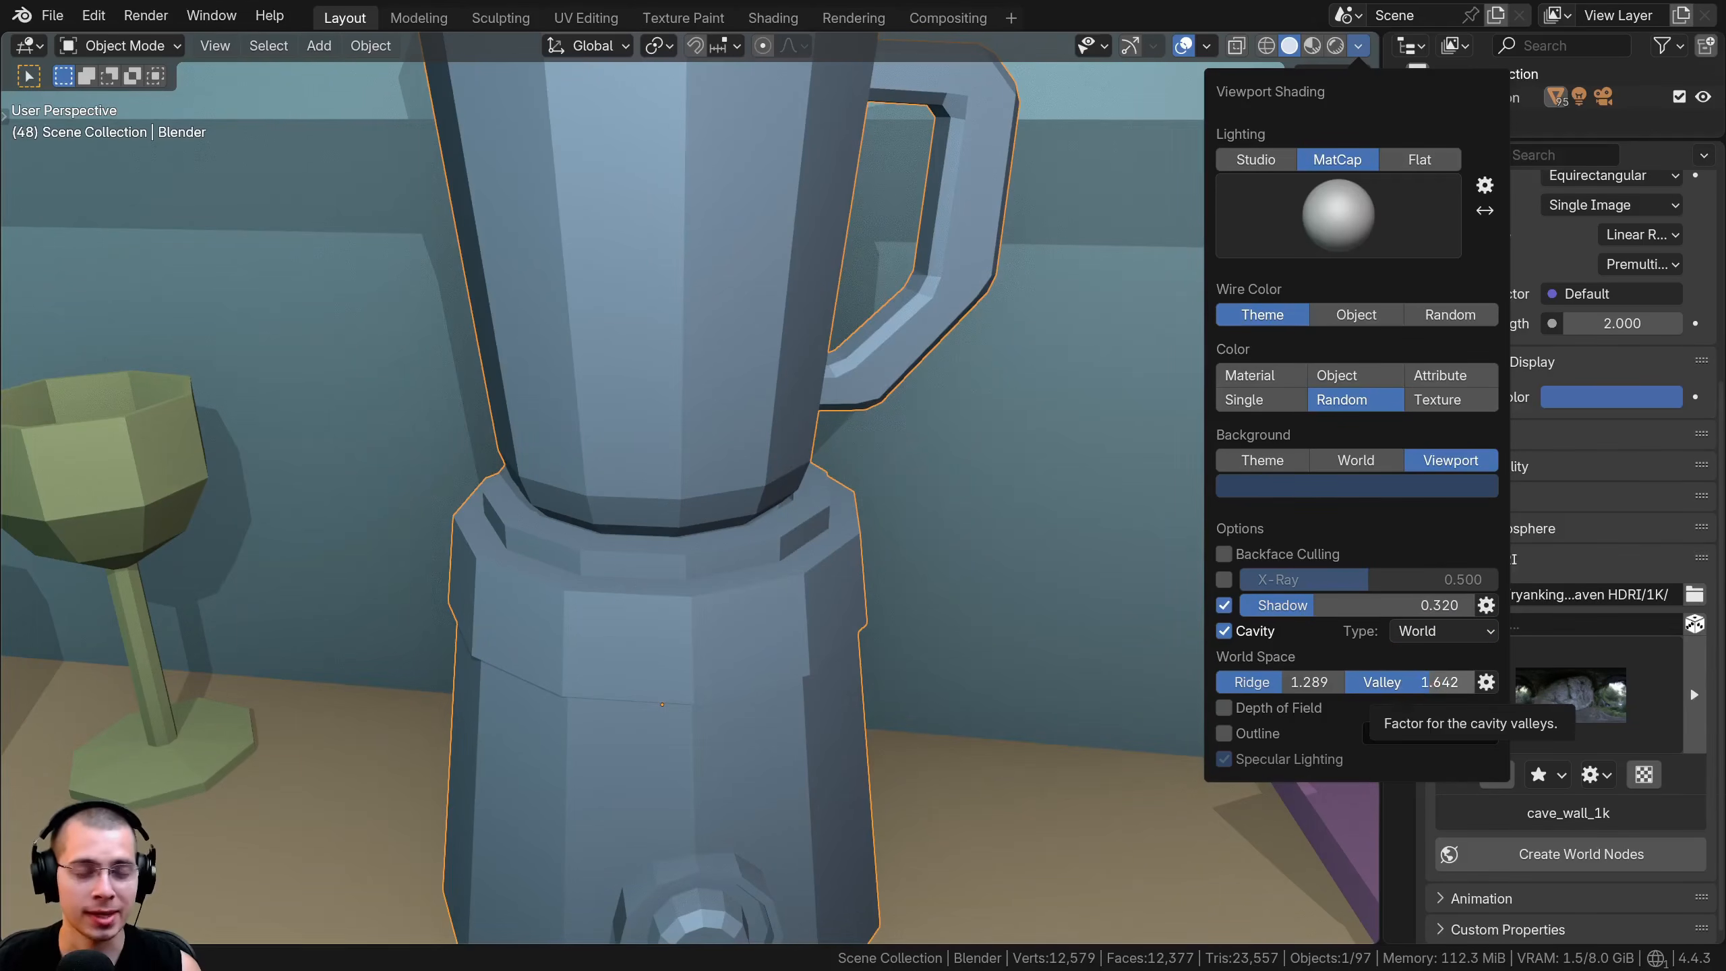
pyautogui.moveTo(1366, 679); pyautogui.dragTo(1351, 679)
pyautogui.scroll(-1, 509, 491)
pyautogui.scroll(-4, 510, 491)
pyautogui.moveTo(509, 491); pyautogui.dragTo(469, 538, button='middle')
pyautogui.scroll(-2, 702, 530)
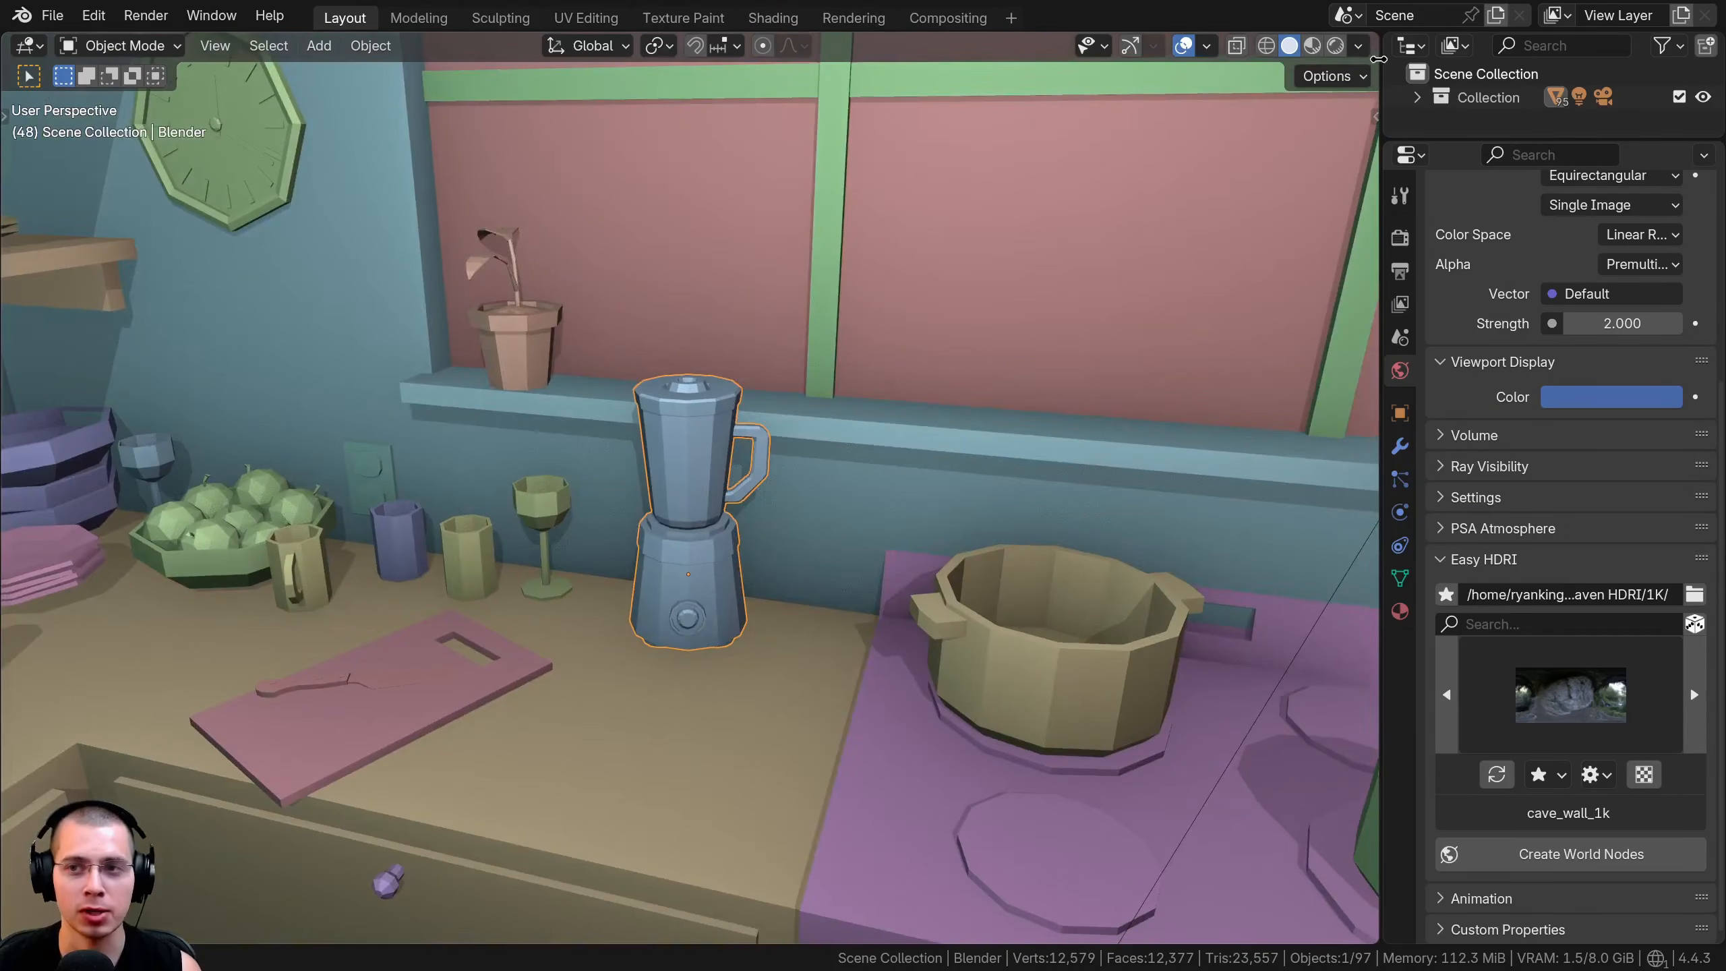
# Raise the World Space Ridge and Valley to 2.500 and inspect the shading around the cups and blender
pyautogui.click(1360, 46)
pyautogui.moveTo(451, 455); pyautogui.dragTo(475, 378, button='middle')
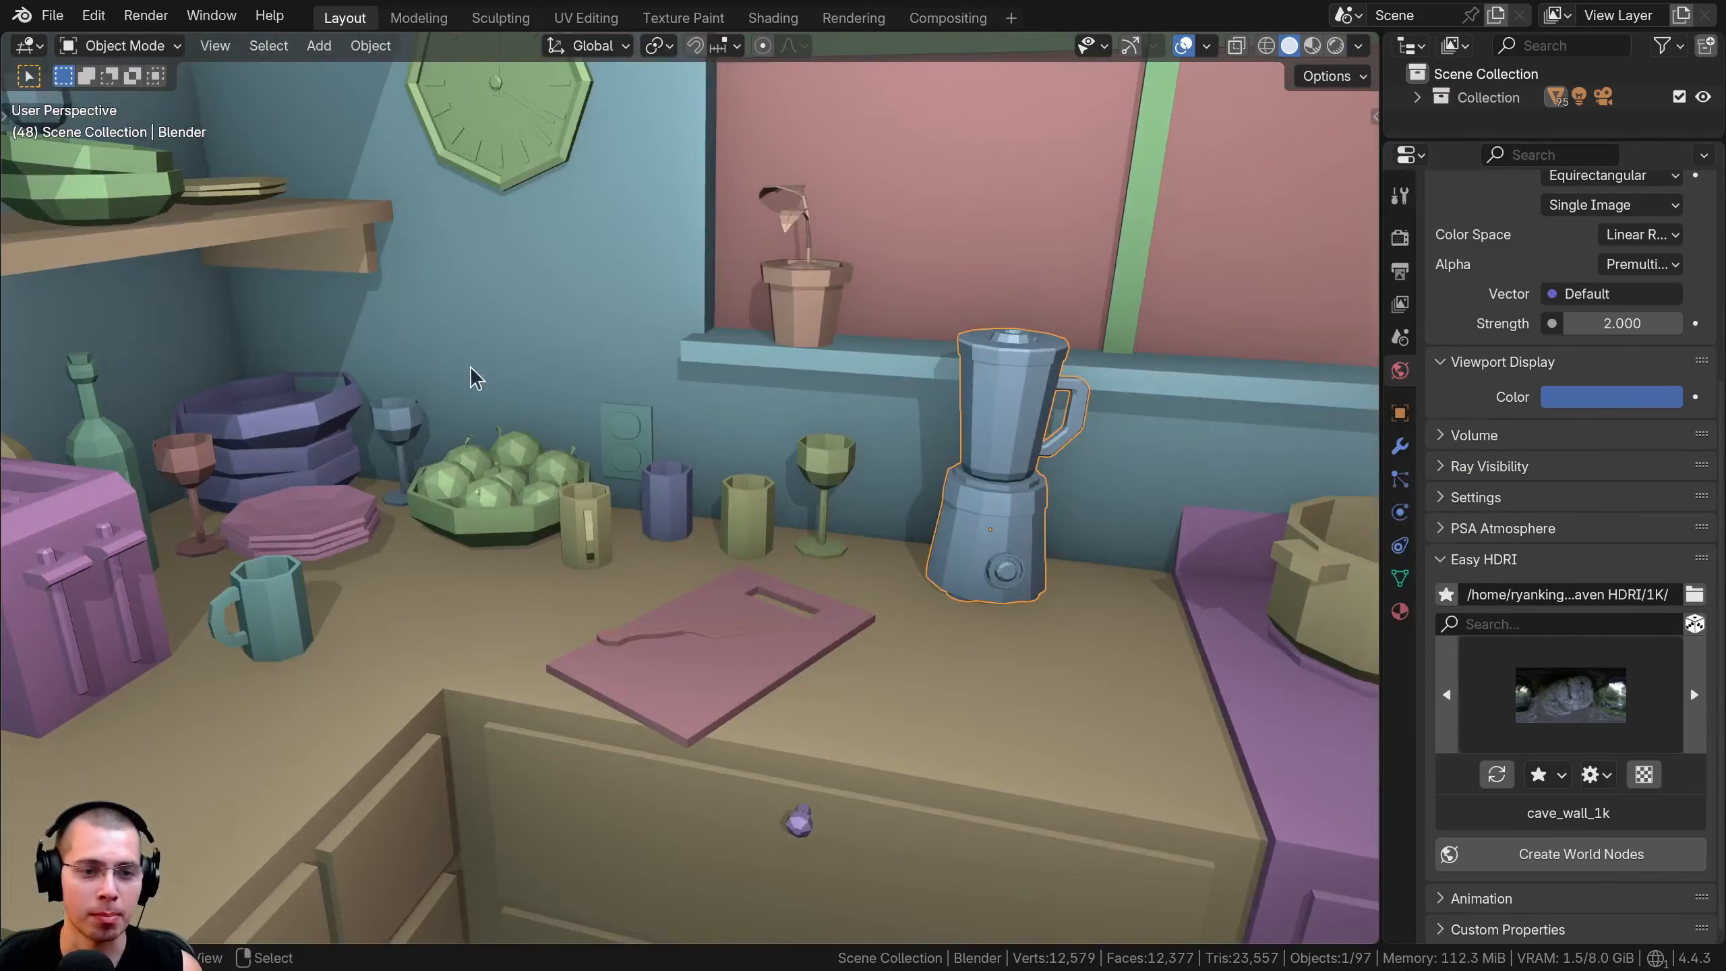
pyautogui.click(1359, 46)
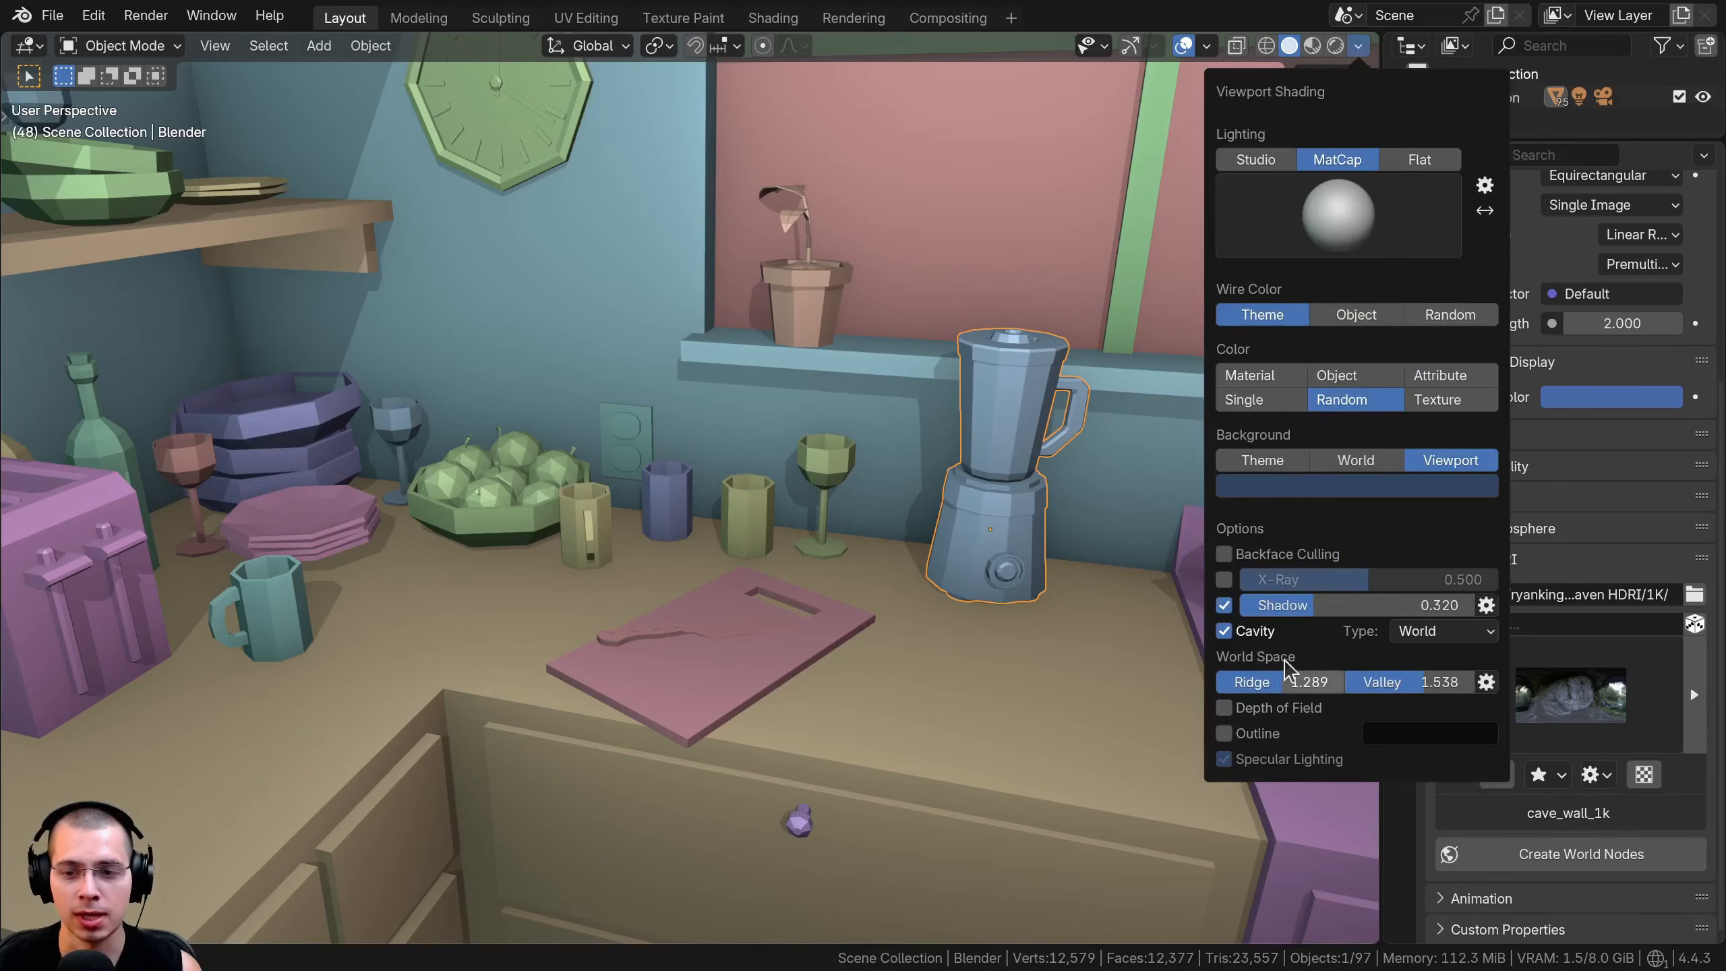
pyautogui.moveTo(1318, 683); pyautogui.dragTo(1488, 682)
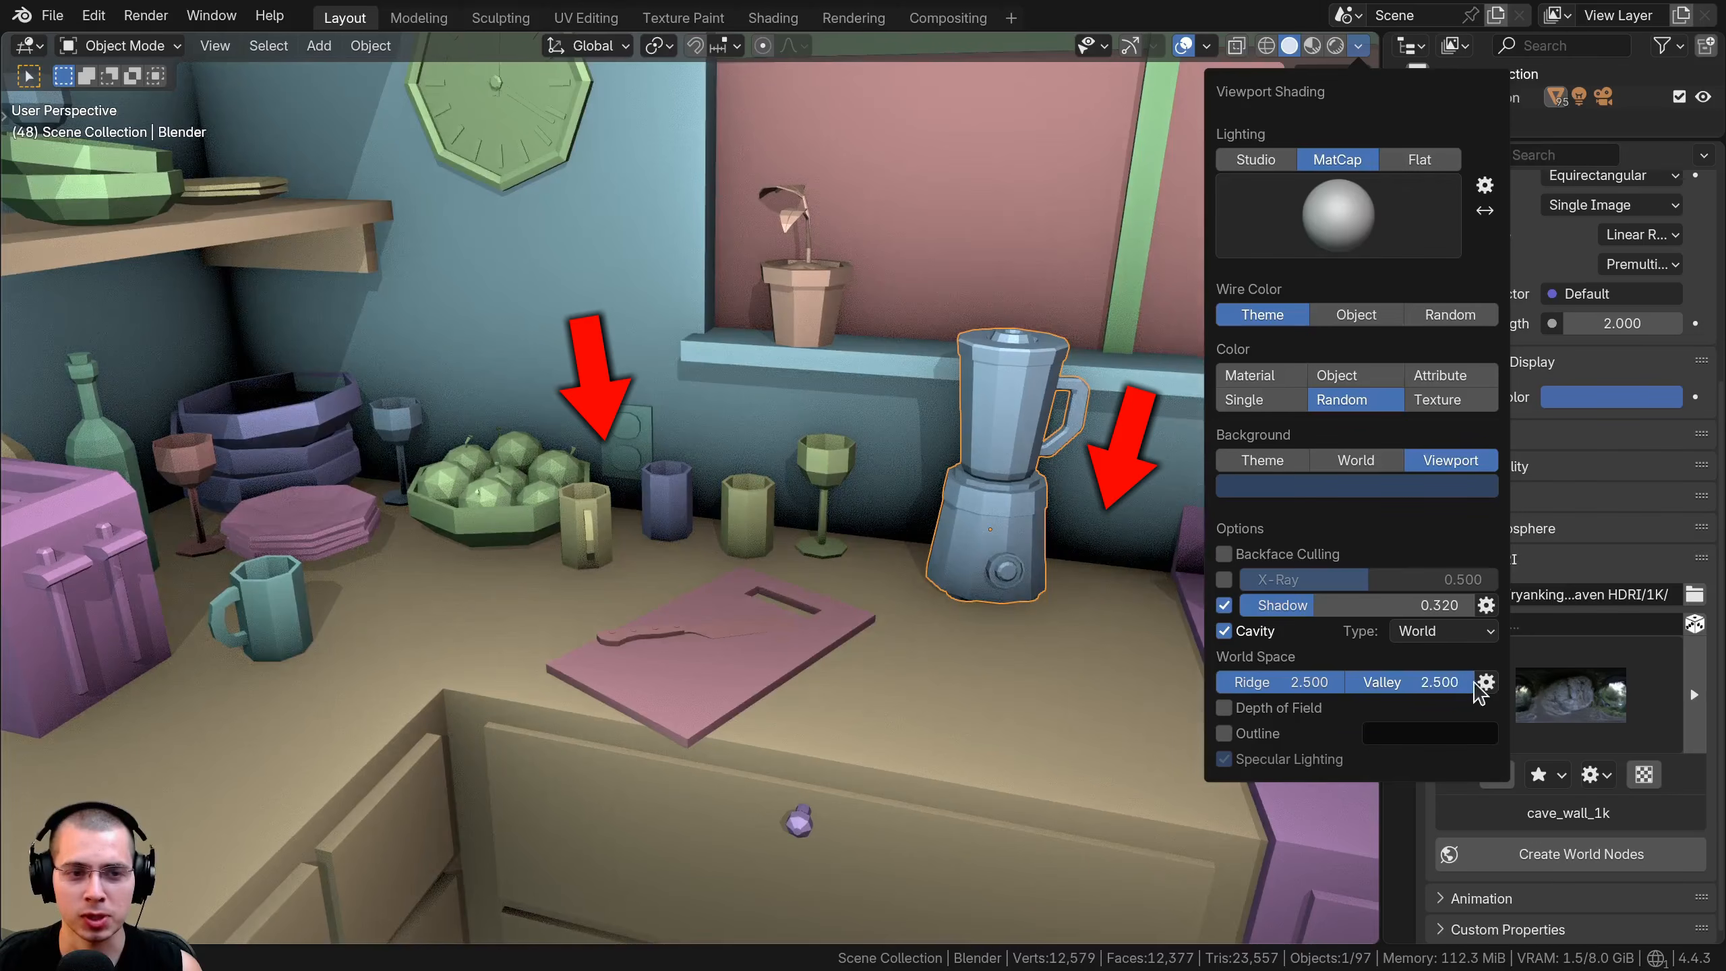
pyautogui.scroll(8, 696, 567)
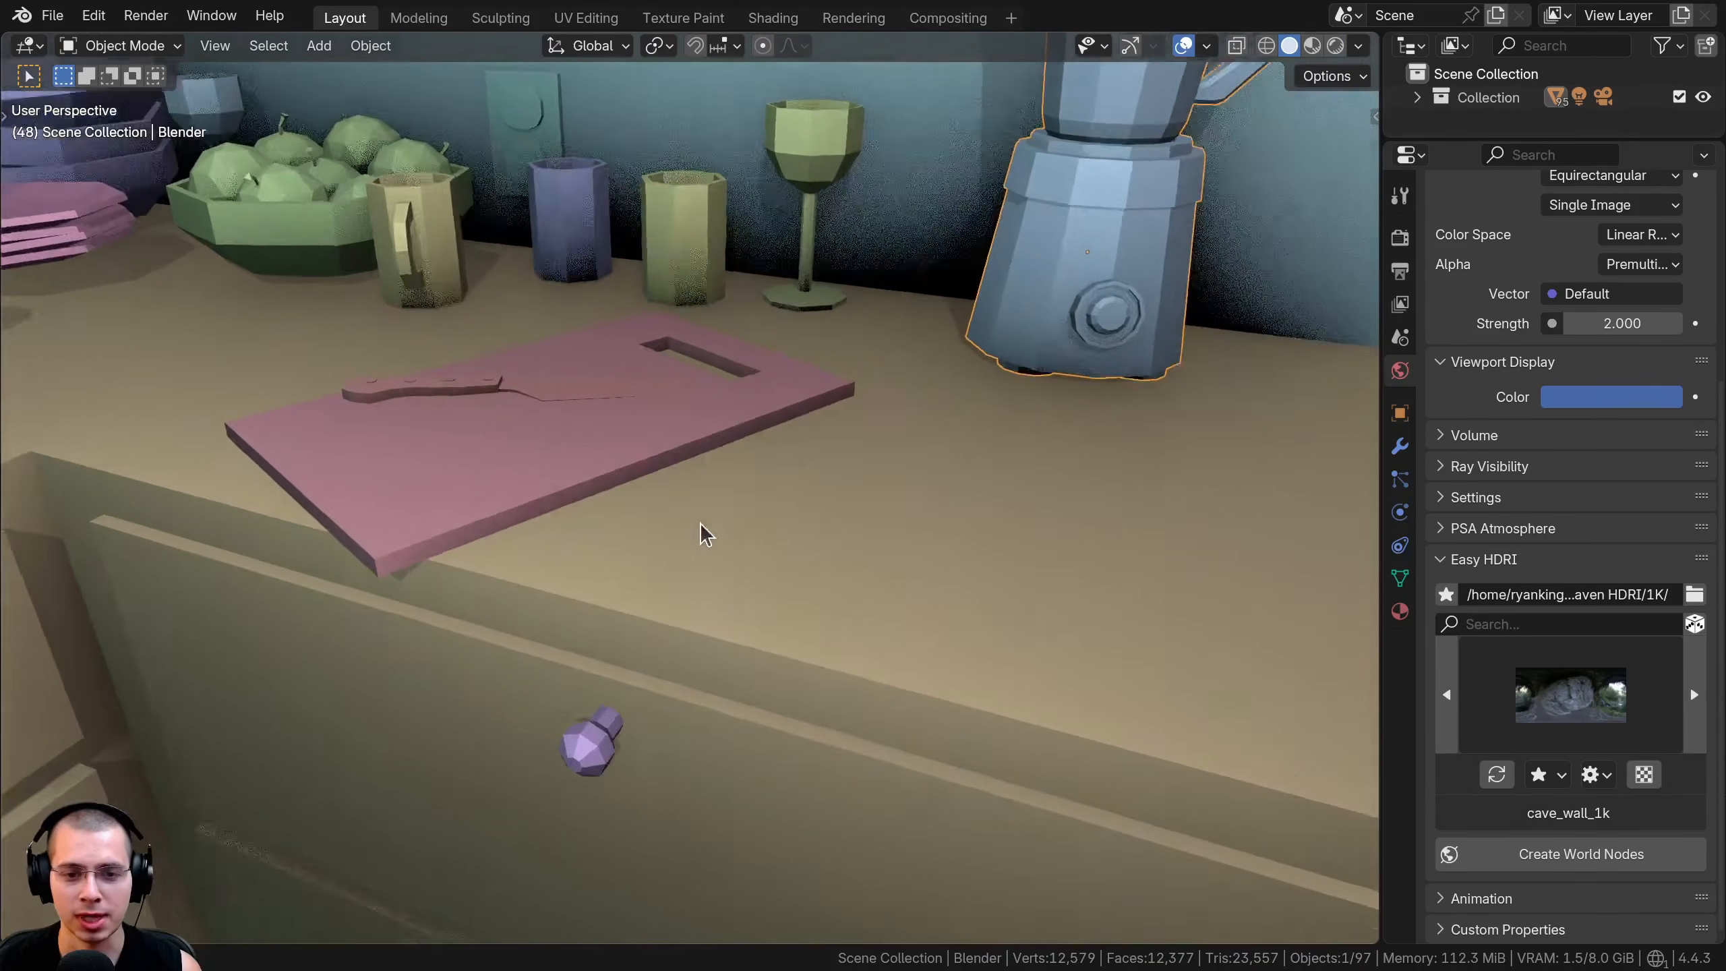
pyautogui.keyDown('shift'); pyautogui.moveTo(700, 523); pyautogui.dragTo(659, 499, button='middle'); pyautogui.keyUp('shift')
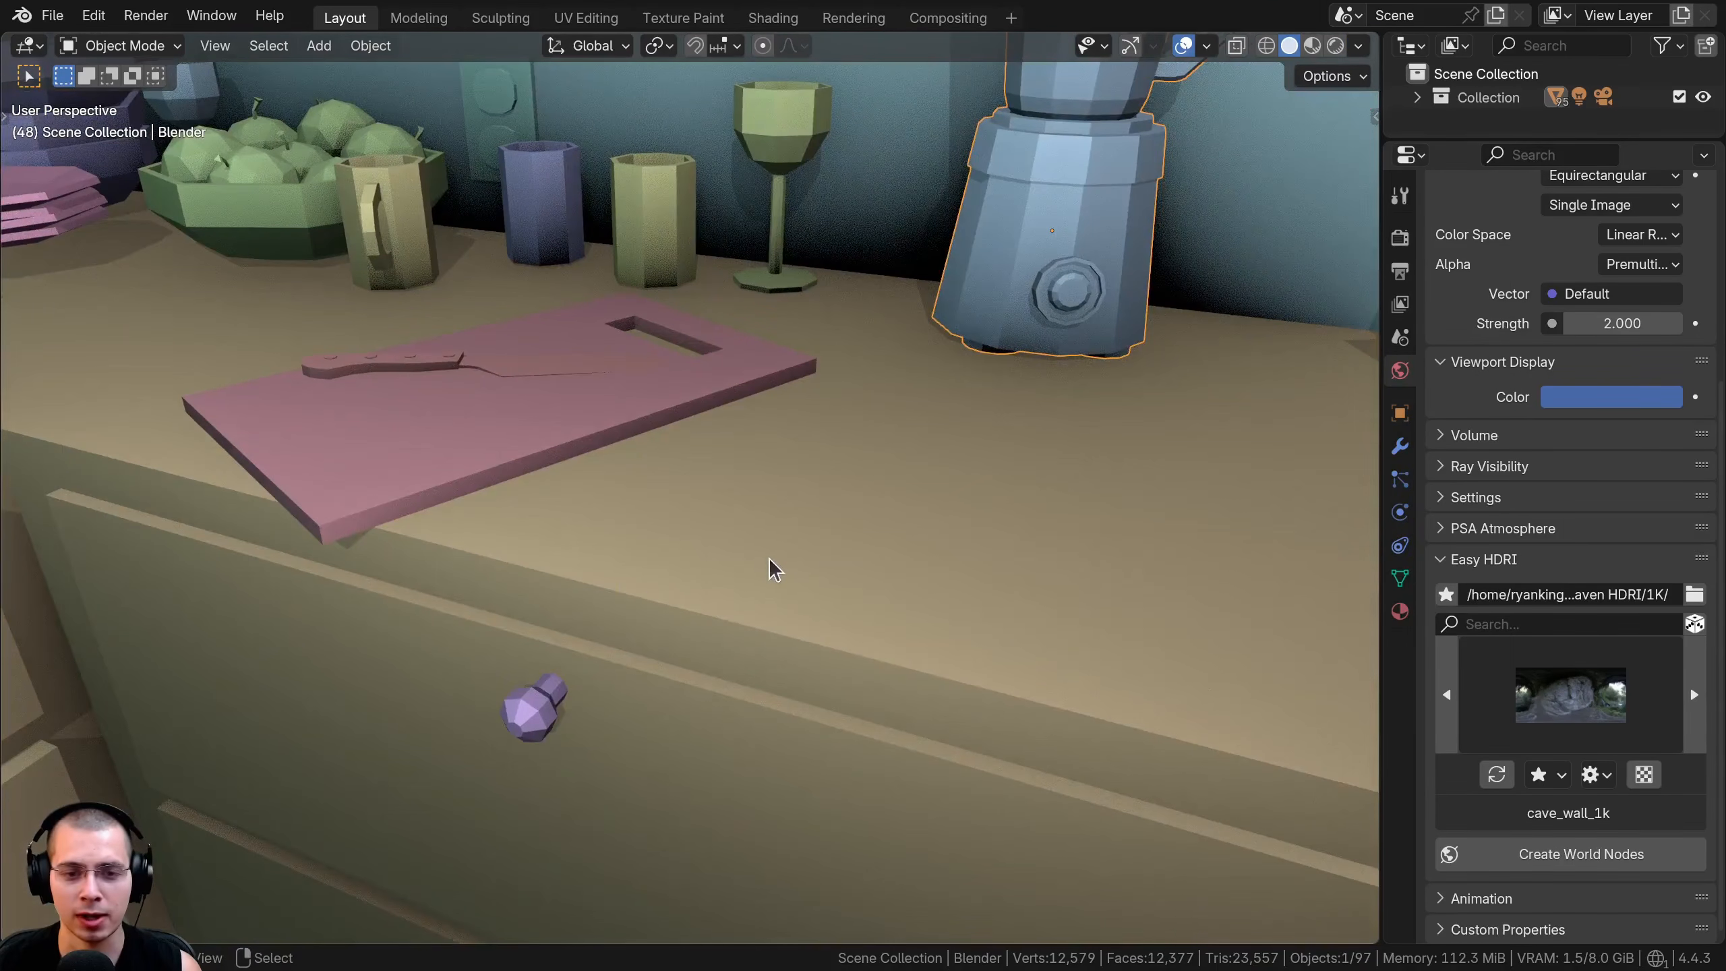
pyautogui.scroll(-3, 768, 557)
pyautogui.moveTo(768, 552); pyautogui.dragTo(686, 761, button='middle')
pyautogui.scroll(4, 732, 628)
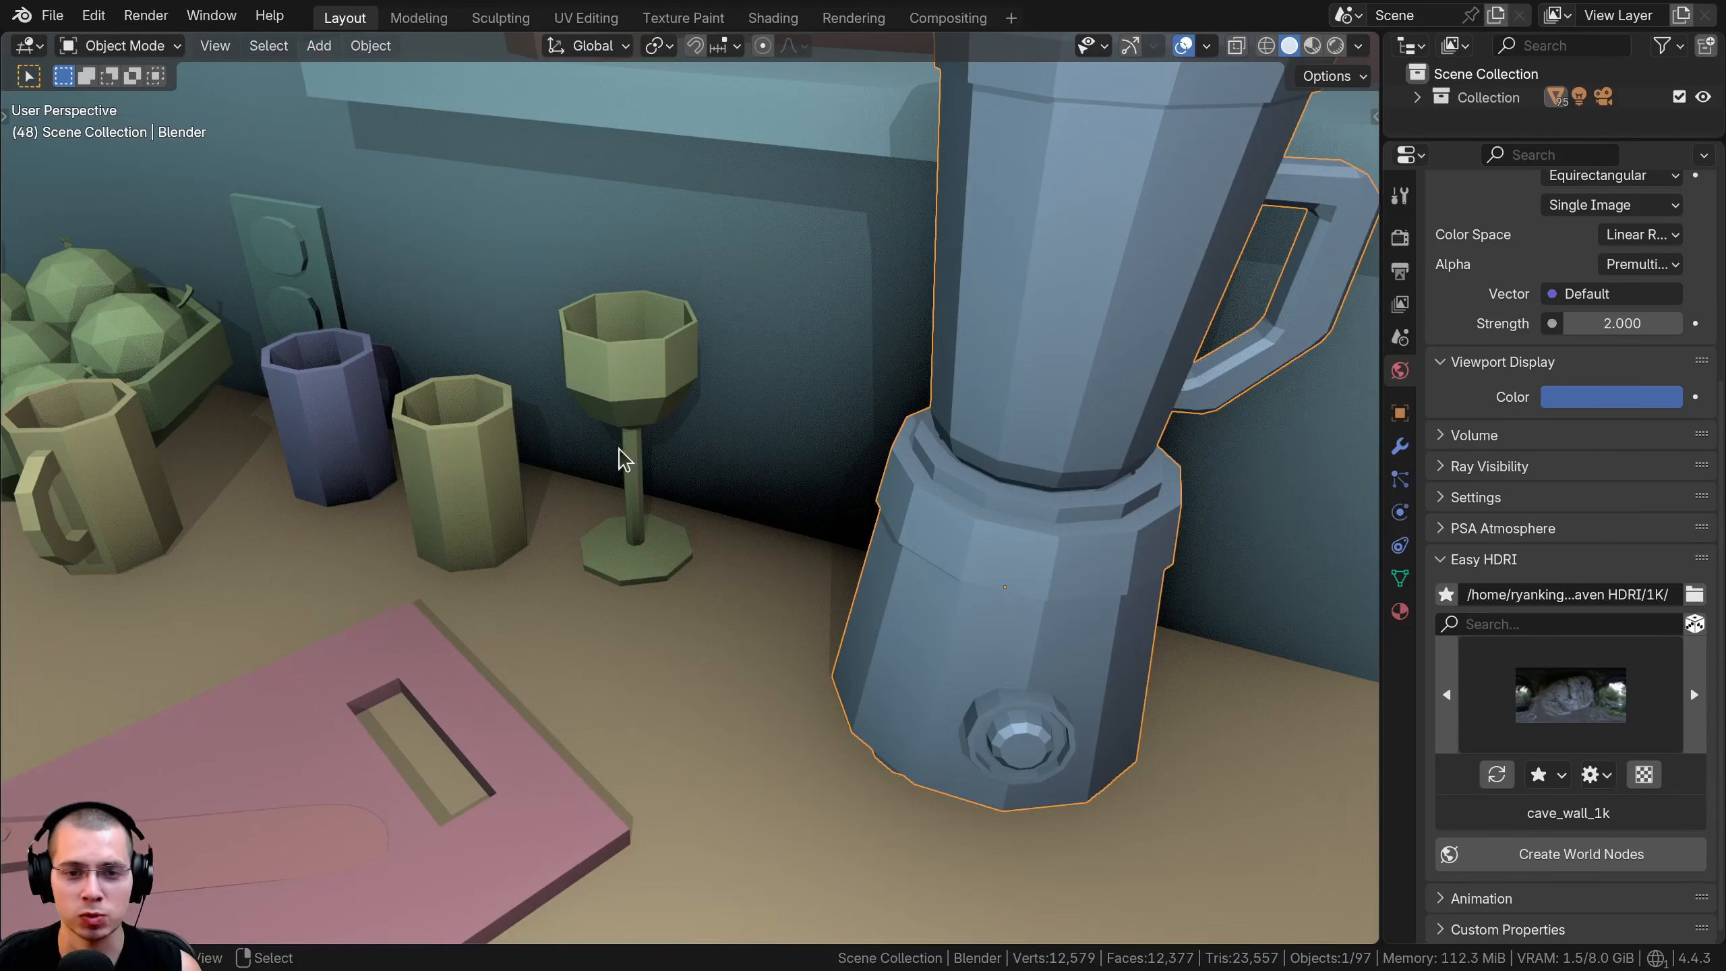
# Move the kitchen blender along the global Y axis, away from the window wall and out over the counter
pyautogui.scroll(-4, 978, 564)
pyautogui.moveTo(979, 563); pyautogui.dragTo(585, 575, button='middle')
pyautogui.press('g')
pyautogui.press('y')
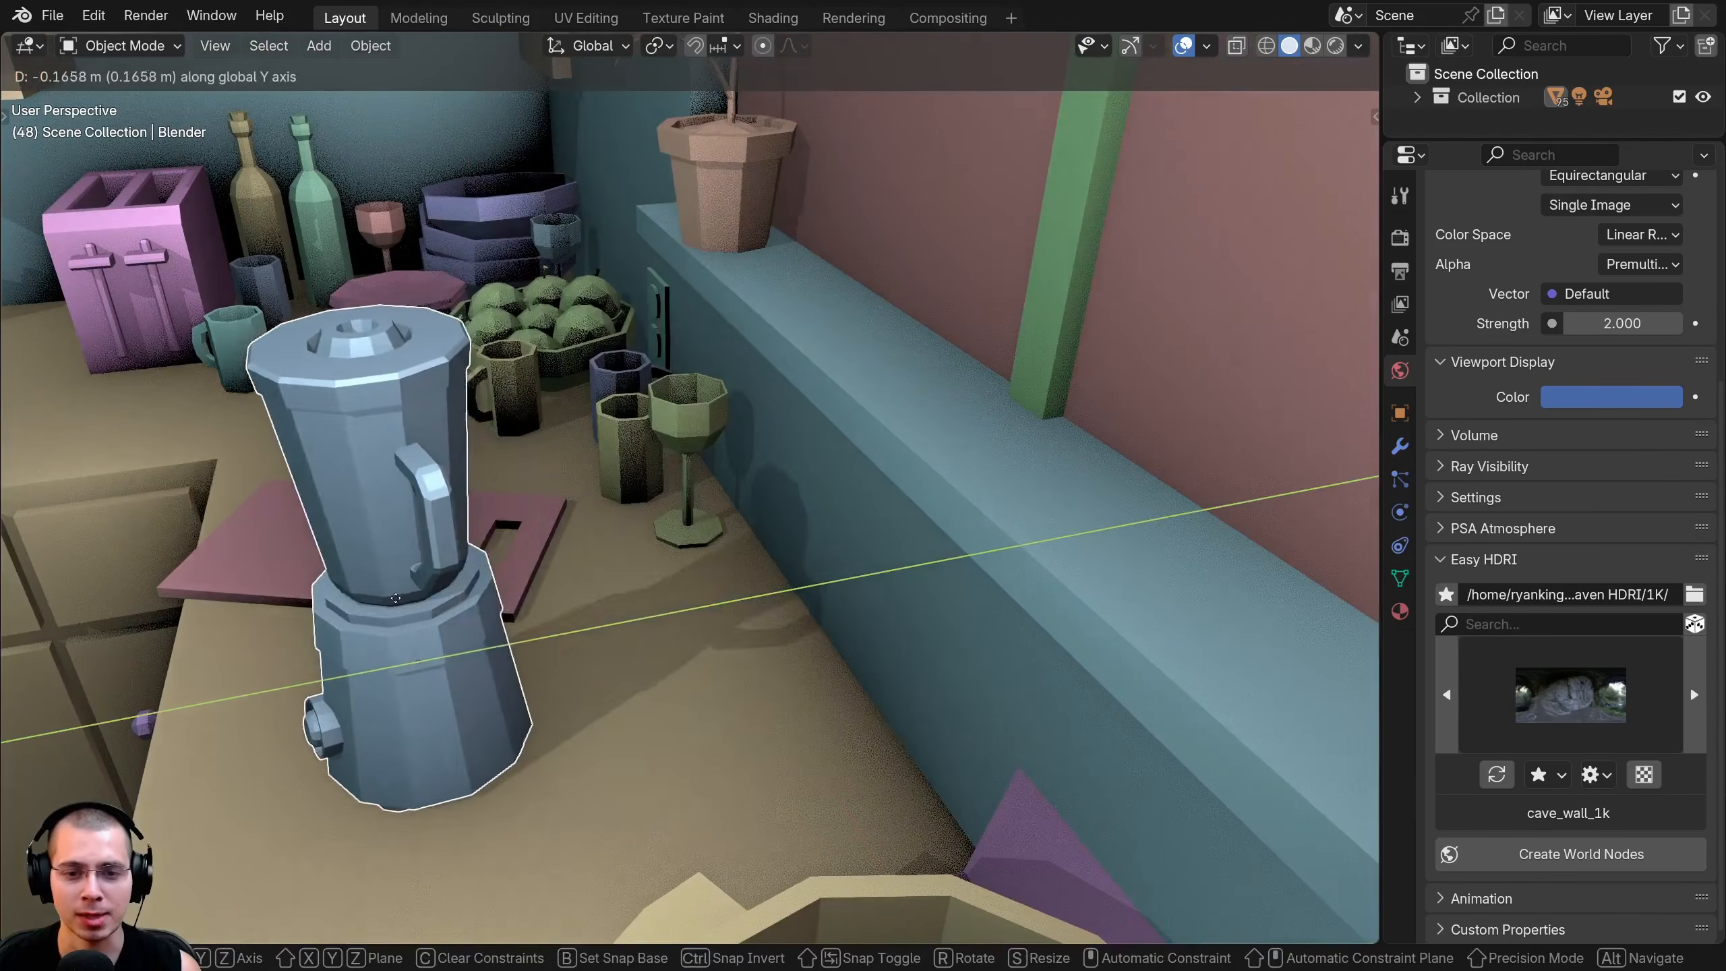
pyautogui.click(349, 606)
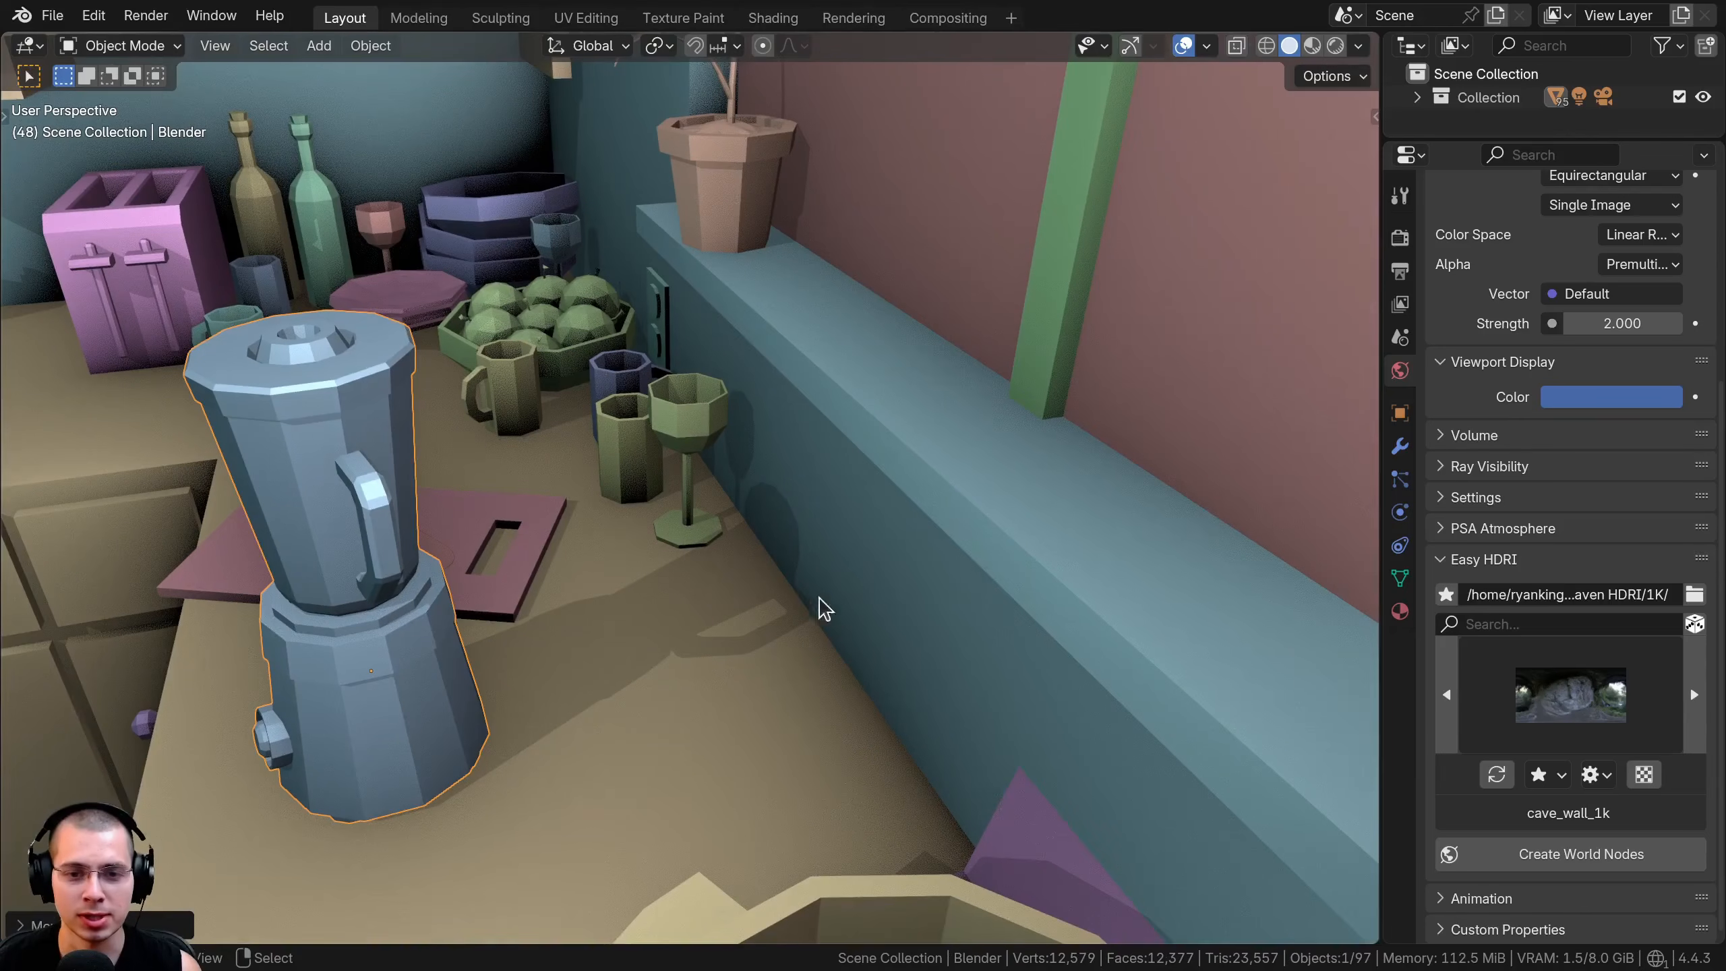
# Move the blender along the global Y axis back against the window ledge and view it from the front
pyautogui.scroll(-3, 823, 608)
pyautogui.press('g')
pyautogui.press('y')
pyautogui.click(934, 604)
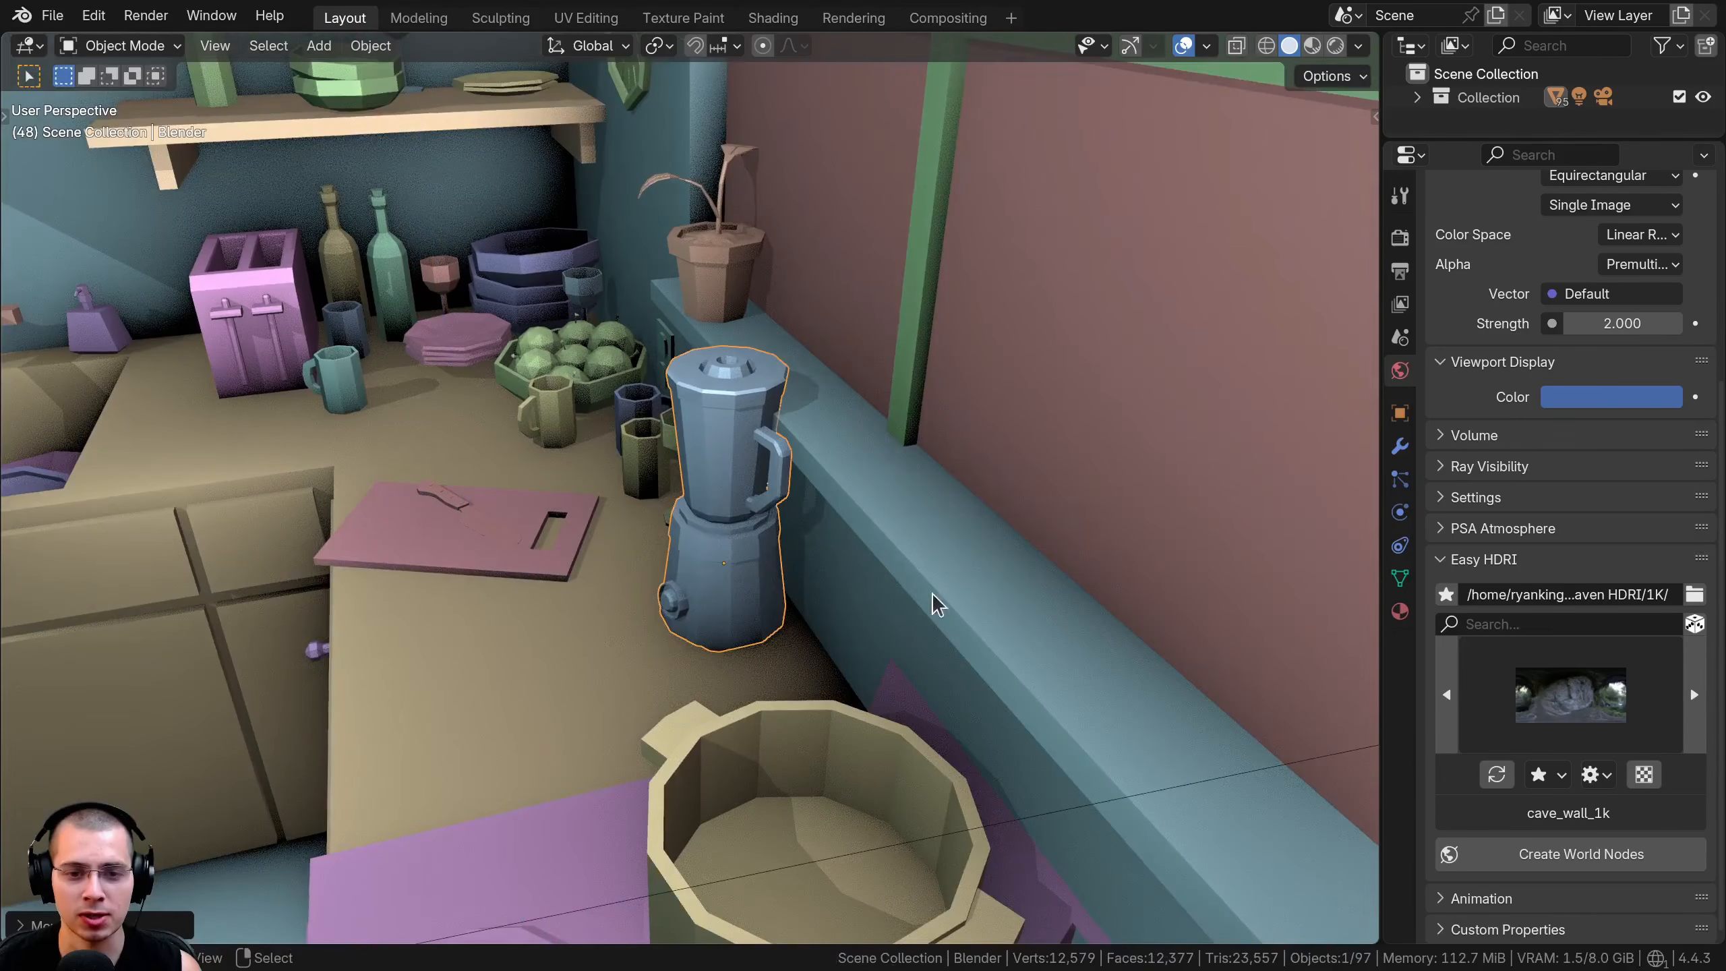
pyautogui.moveTo(733, 476); pyautogui.dragTo(893, 514, button='middle')
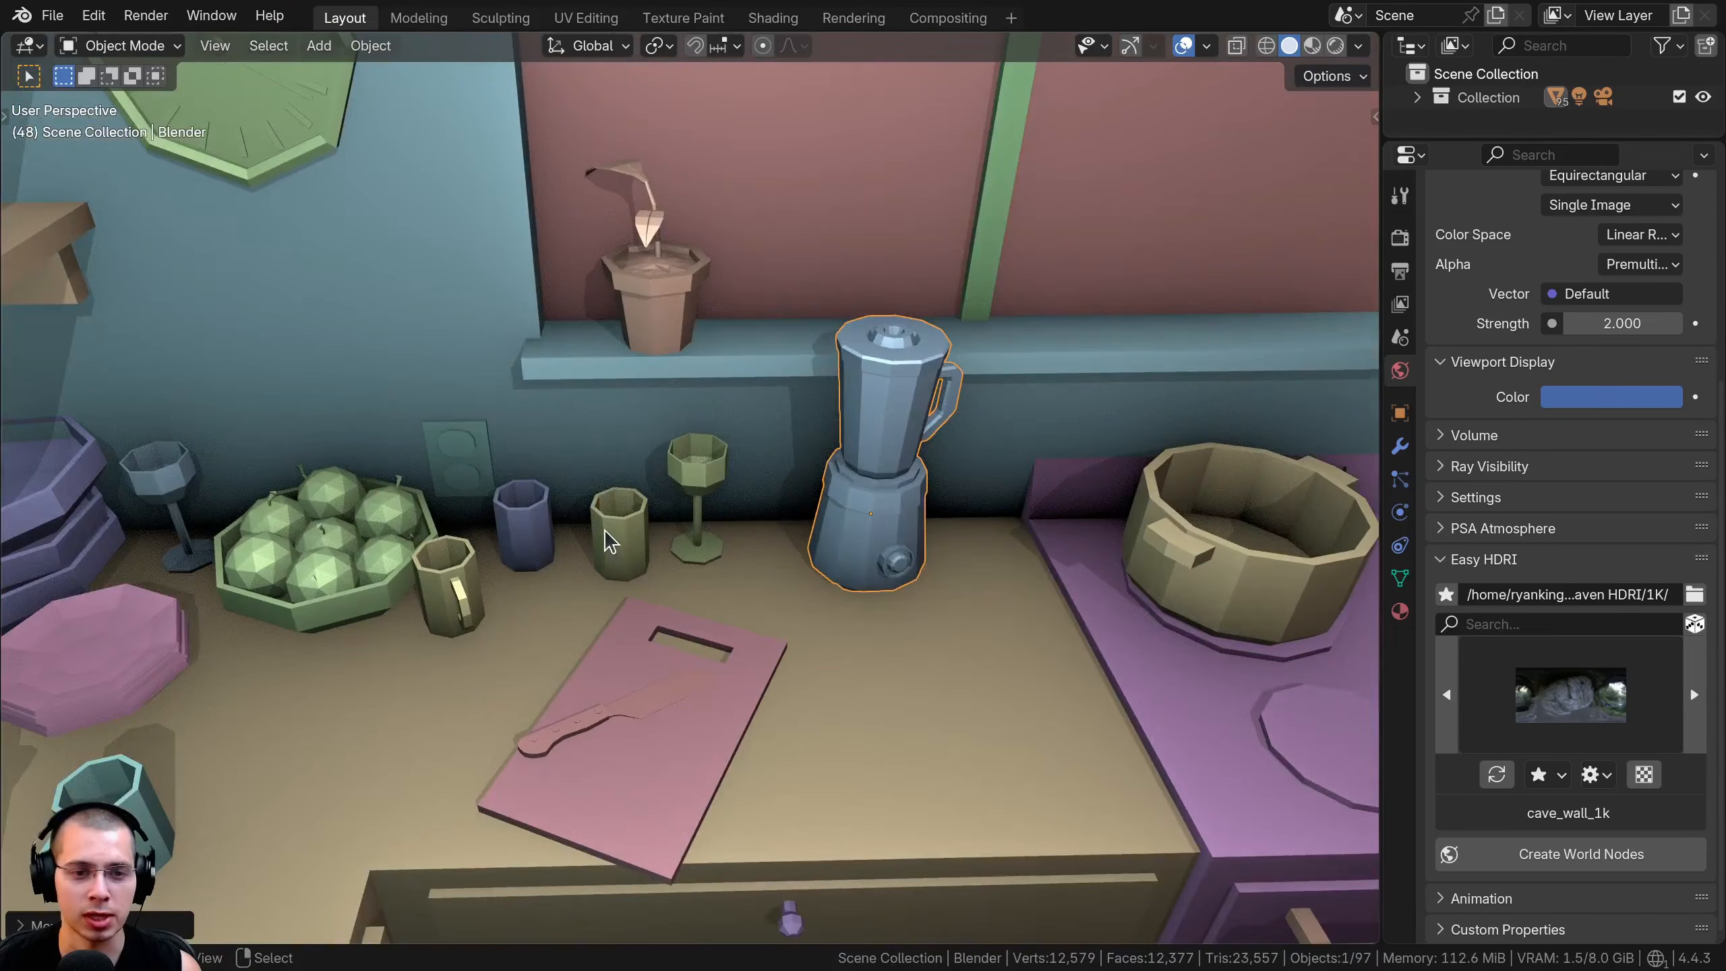
# Select the two cups and the wine glass near the wall and try moving them across the counter
pyautogui.rightClick(604, 529)
pyautogui.keyDown('shift'); pyautogui.rightClick(538, 520); pyautogui.keyUp('shift')
pyautogui.keyDown('shift'); pyautogui.rightClick(721, 465); pyautogui.keyUp('shift')
pyautogui.press('g')
pyautogui.press('y')
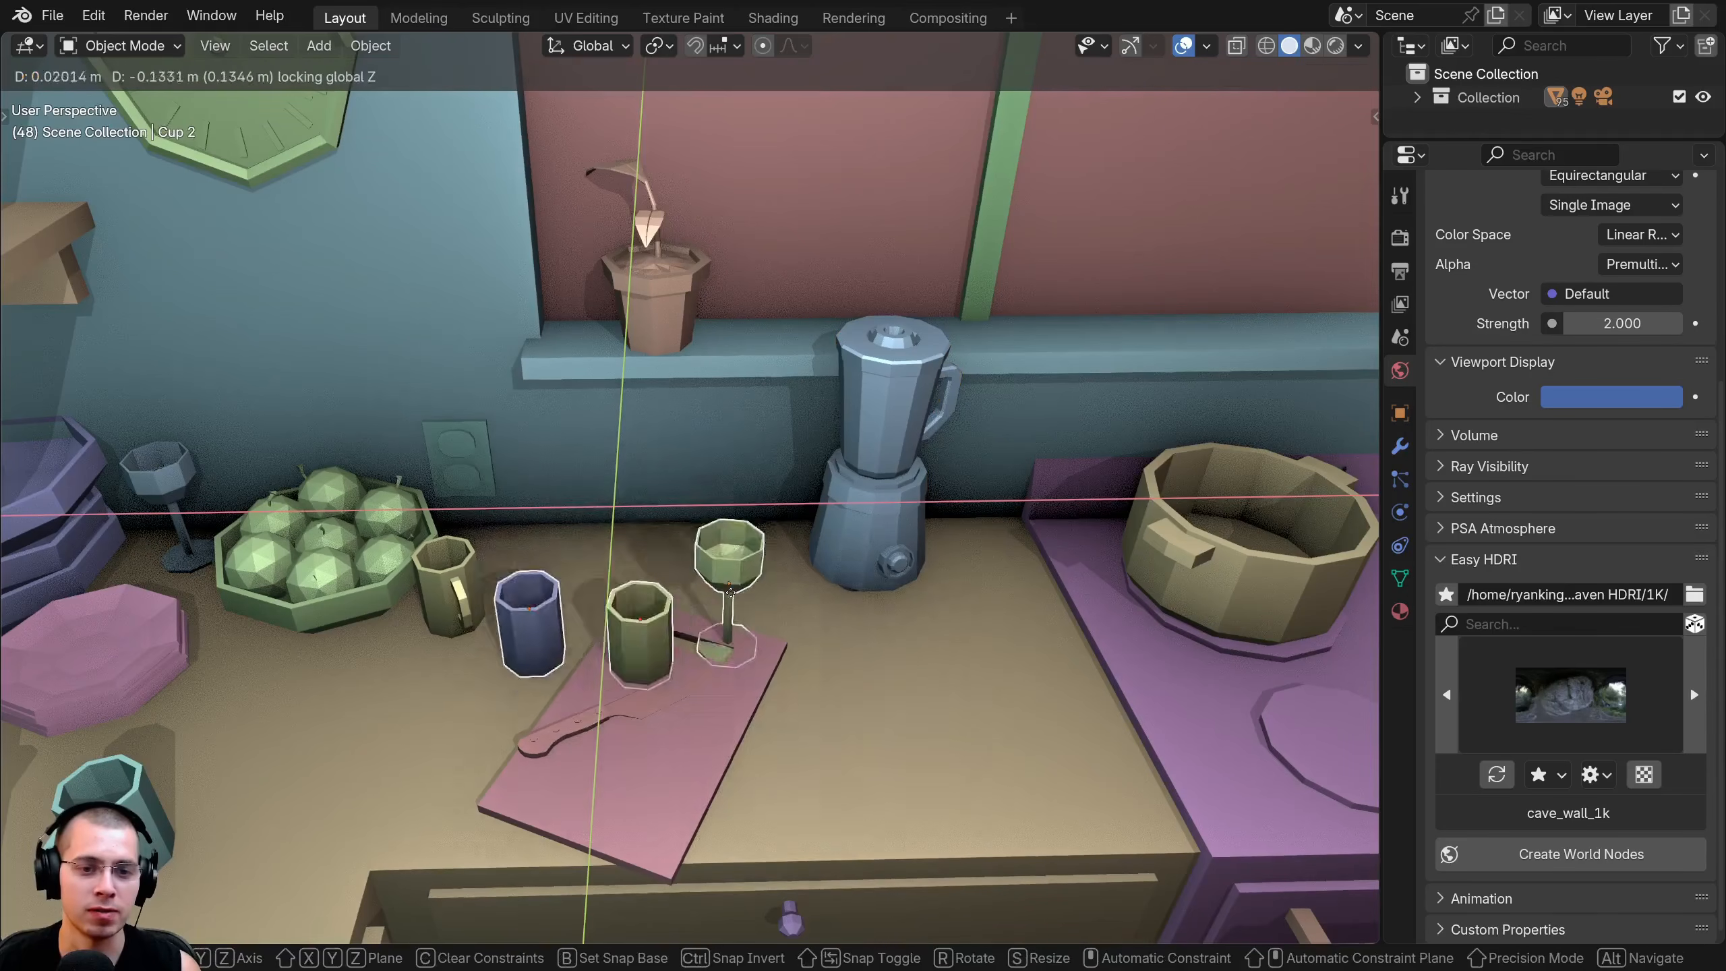
pyautogui.press('Escape')
# Try moving the wine glass beside the blender vertically along the global Z axis
pyautogui.rightClick(691, 491)
pyautogui.press('g')
pyautogui.press('z')
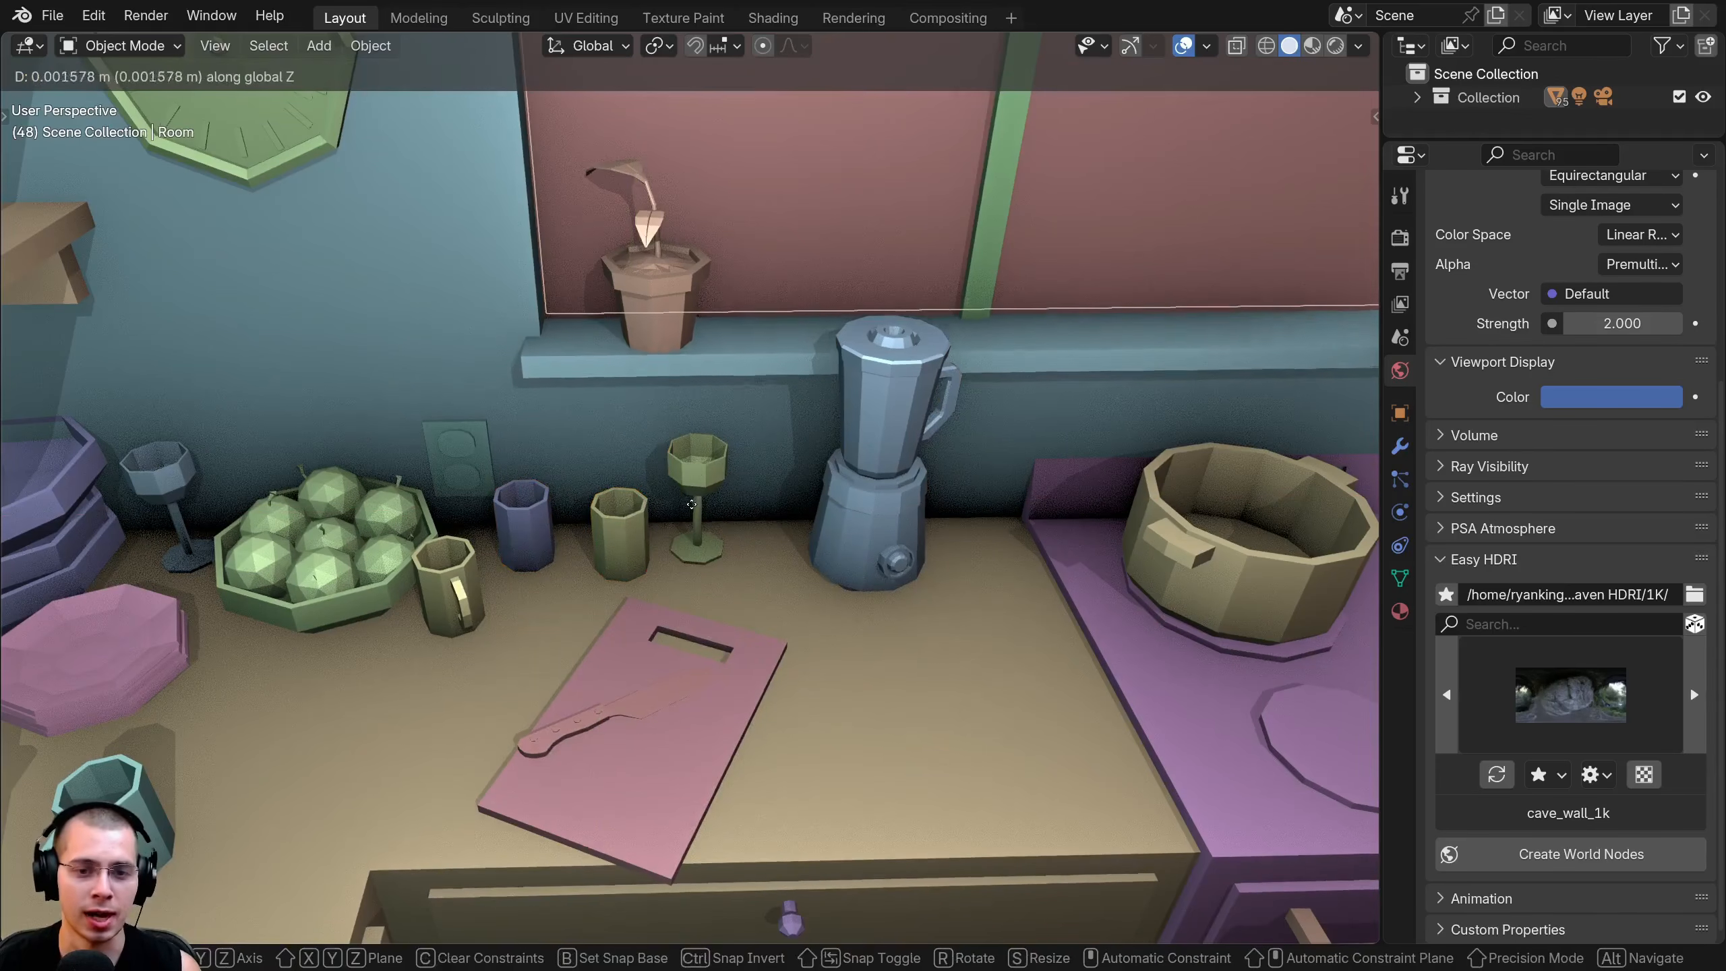
pyautogui.rightClick(693, 486)
pyautogui.rightClick(695, 482)
pyautogui.press('g')
pyautogui.press('z')
pyautogui.click(697, 475)
pyautogui.moveTo(698, 474); pyautogui.dragTo(473, 574, button='middle')
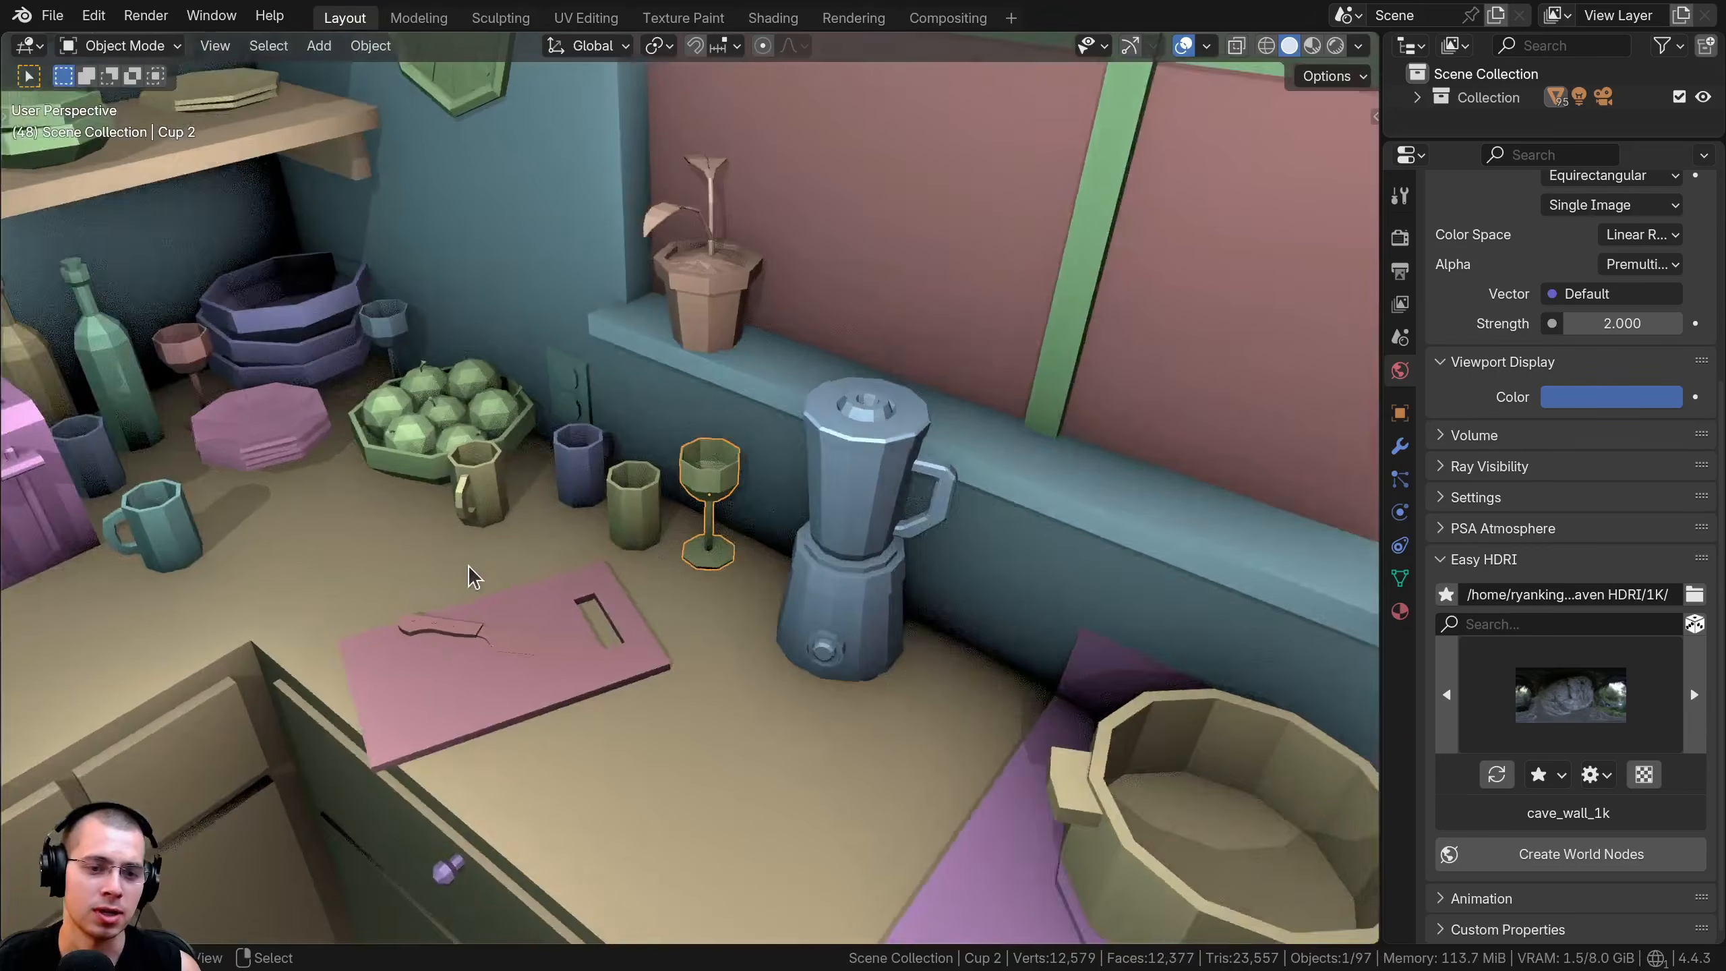
# Switch the cavity type to Both with the whole counter corner in view
pyautogui.scroll(-2, 473, 574)
pyautogui.keyDown('shift'); pyautogui.moveTo(727, 180); pyautogui.dragTo(845, 281, button='middle'); pyautogui.keyUp('shift')
pyautogui.click(1358, 47)
pyautogui.click(1443, 630)
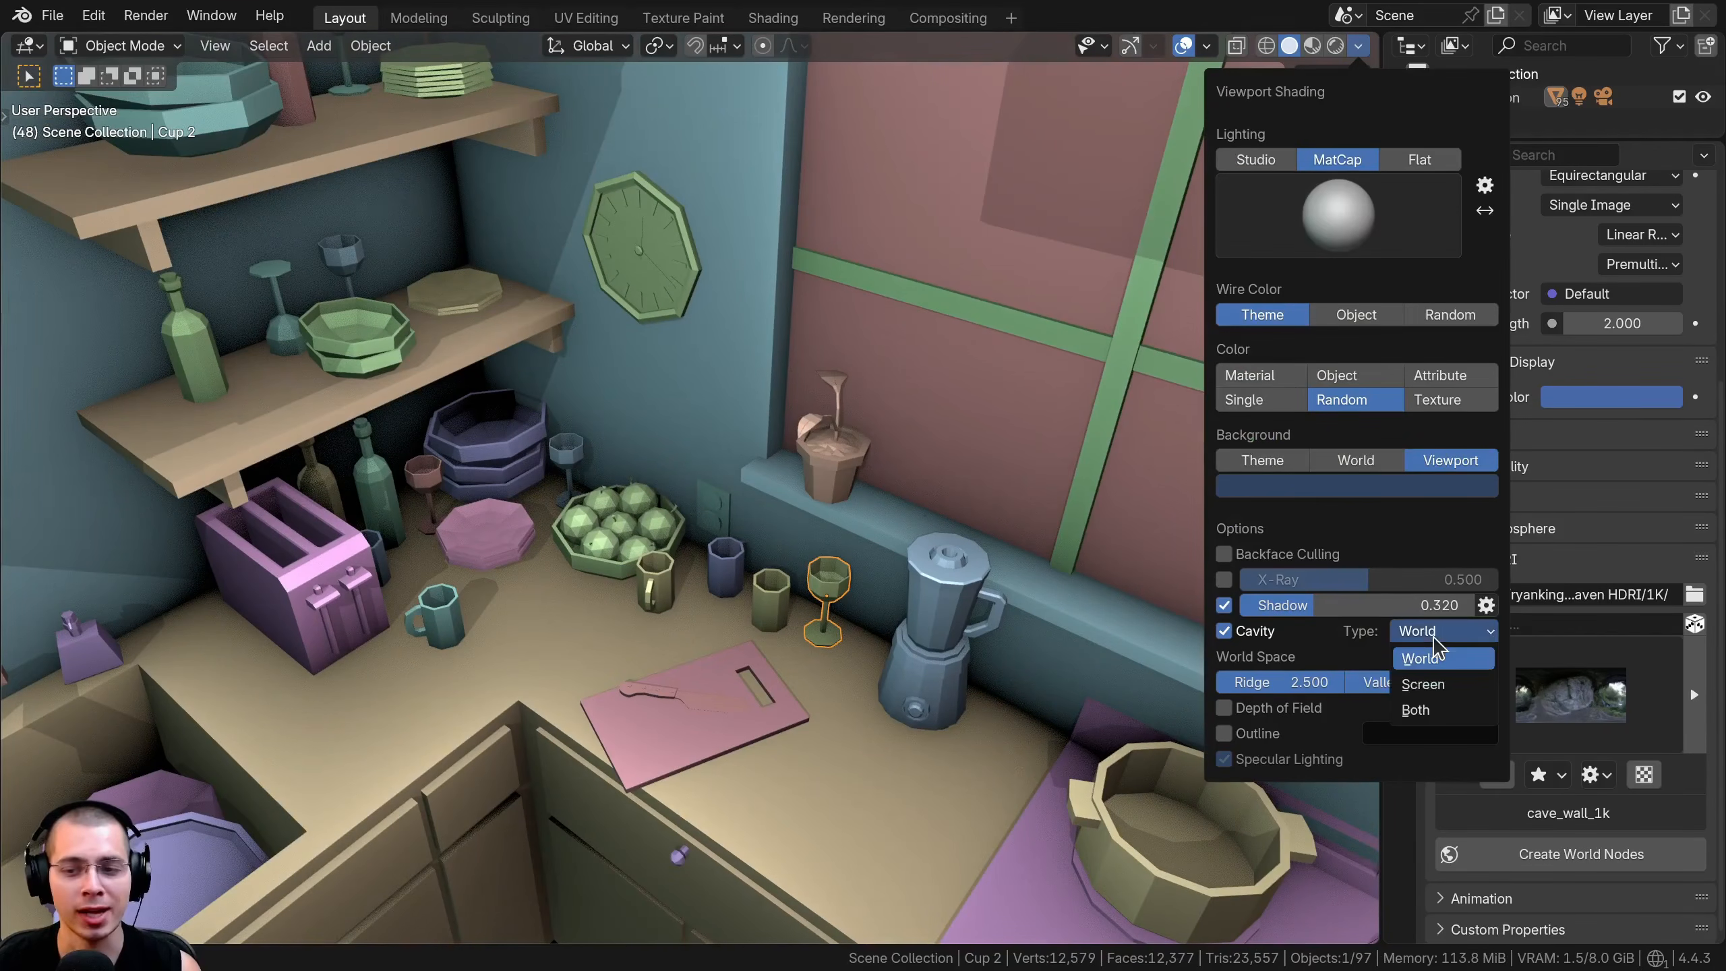
pyautogui.click(1448, 712)
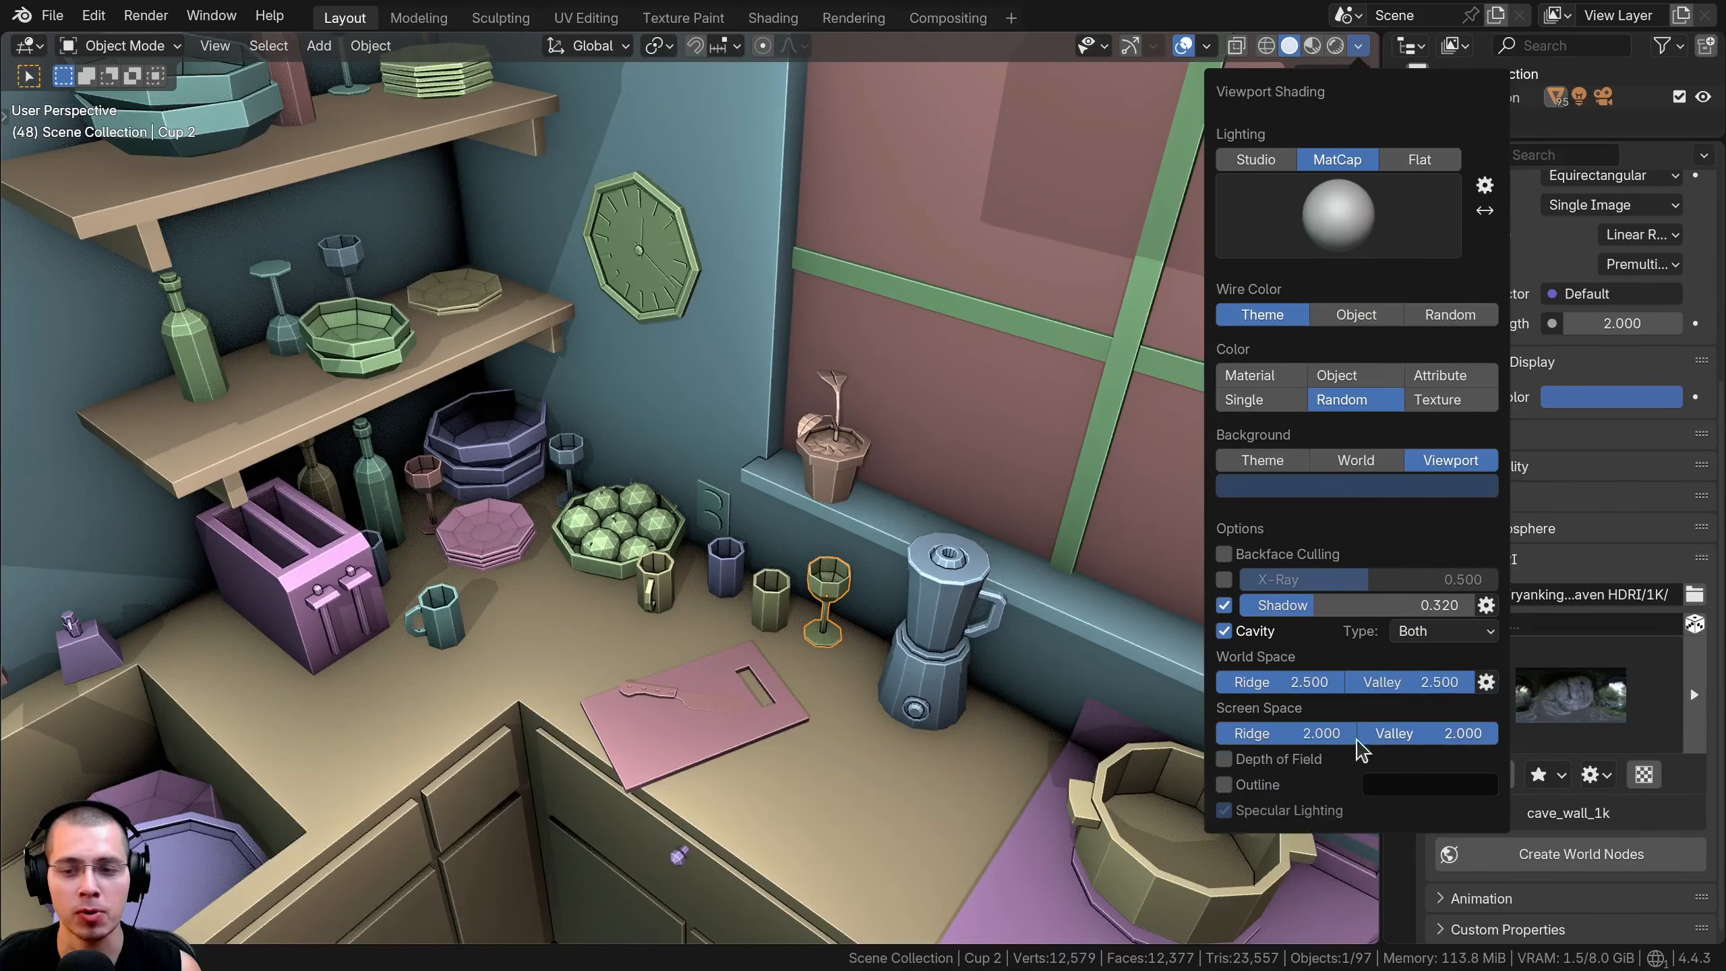
# Lower the Screen Space cavity to Ridge 0.933 and Valley 1.124, and the World Space cavity to Ridge 1.654 and Valley 0.997
pyautogui.moveTo(1324, 735); pyautogui.dragTo(1240, 735)
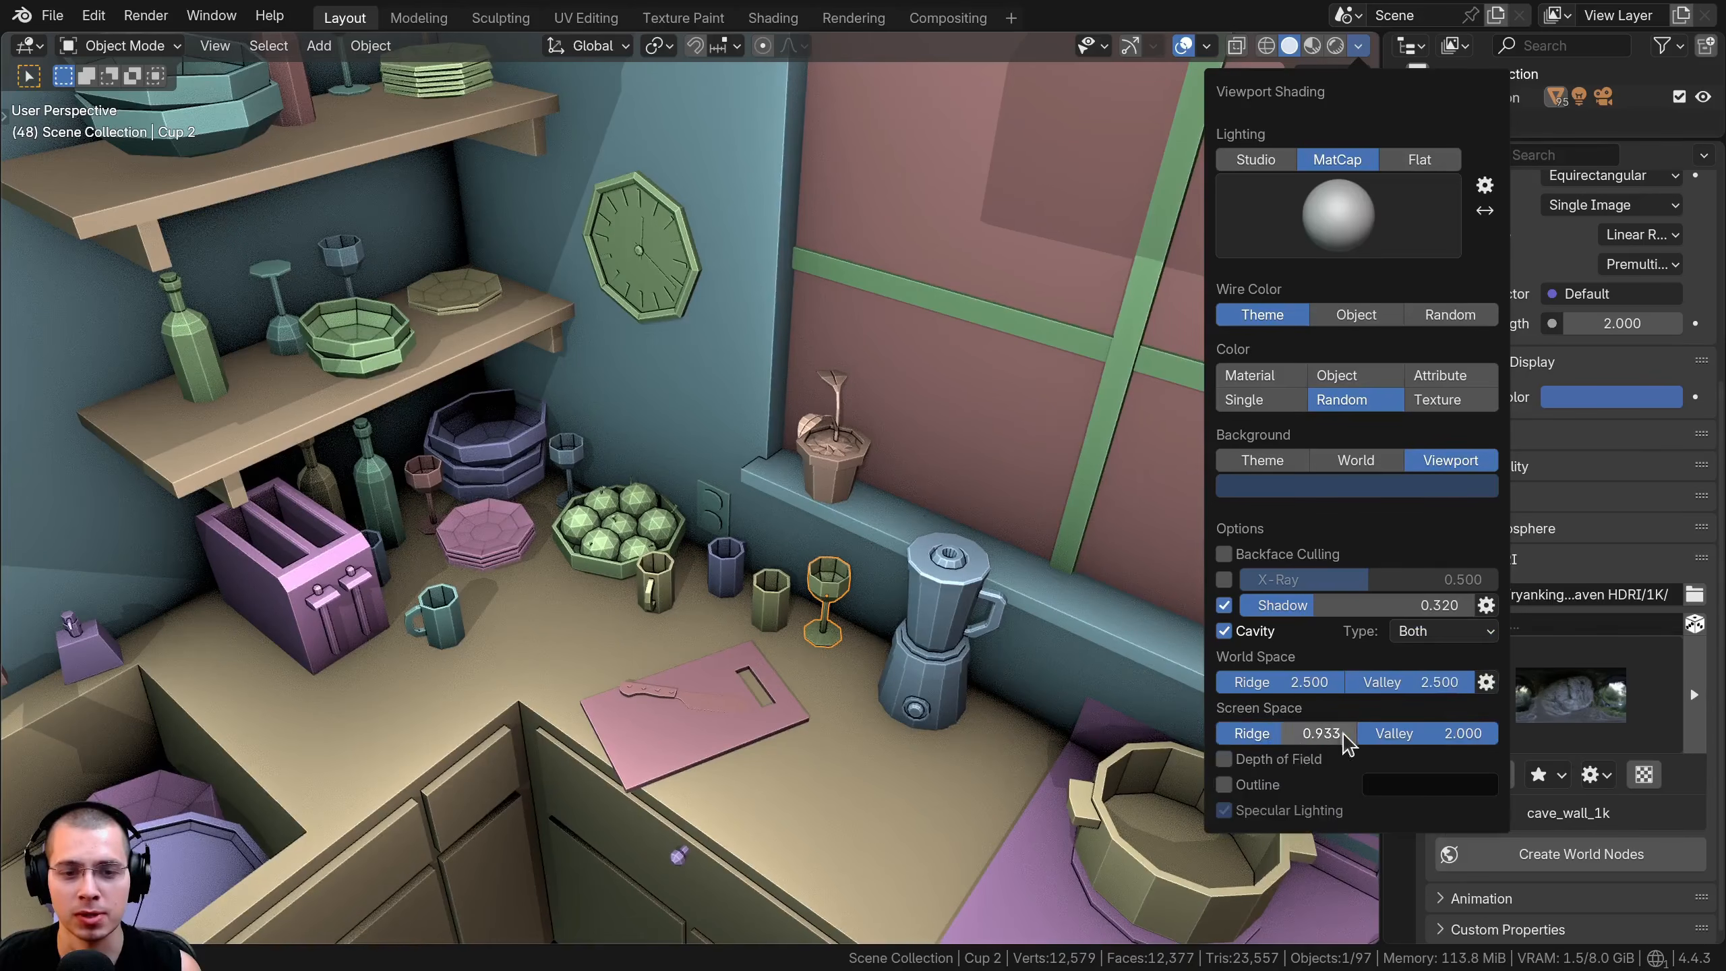
pyautogui.moveTo(1394, 733); pyautogui.dragTo(1372, 732)
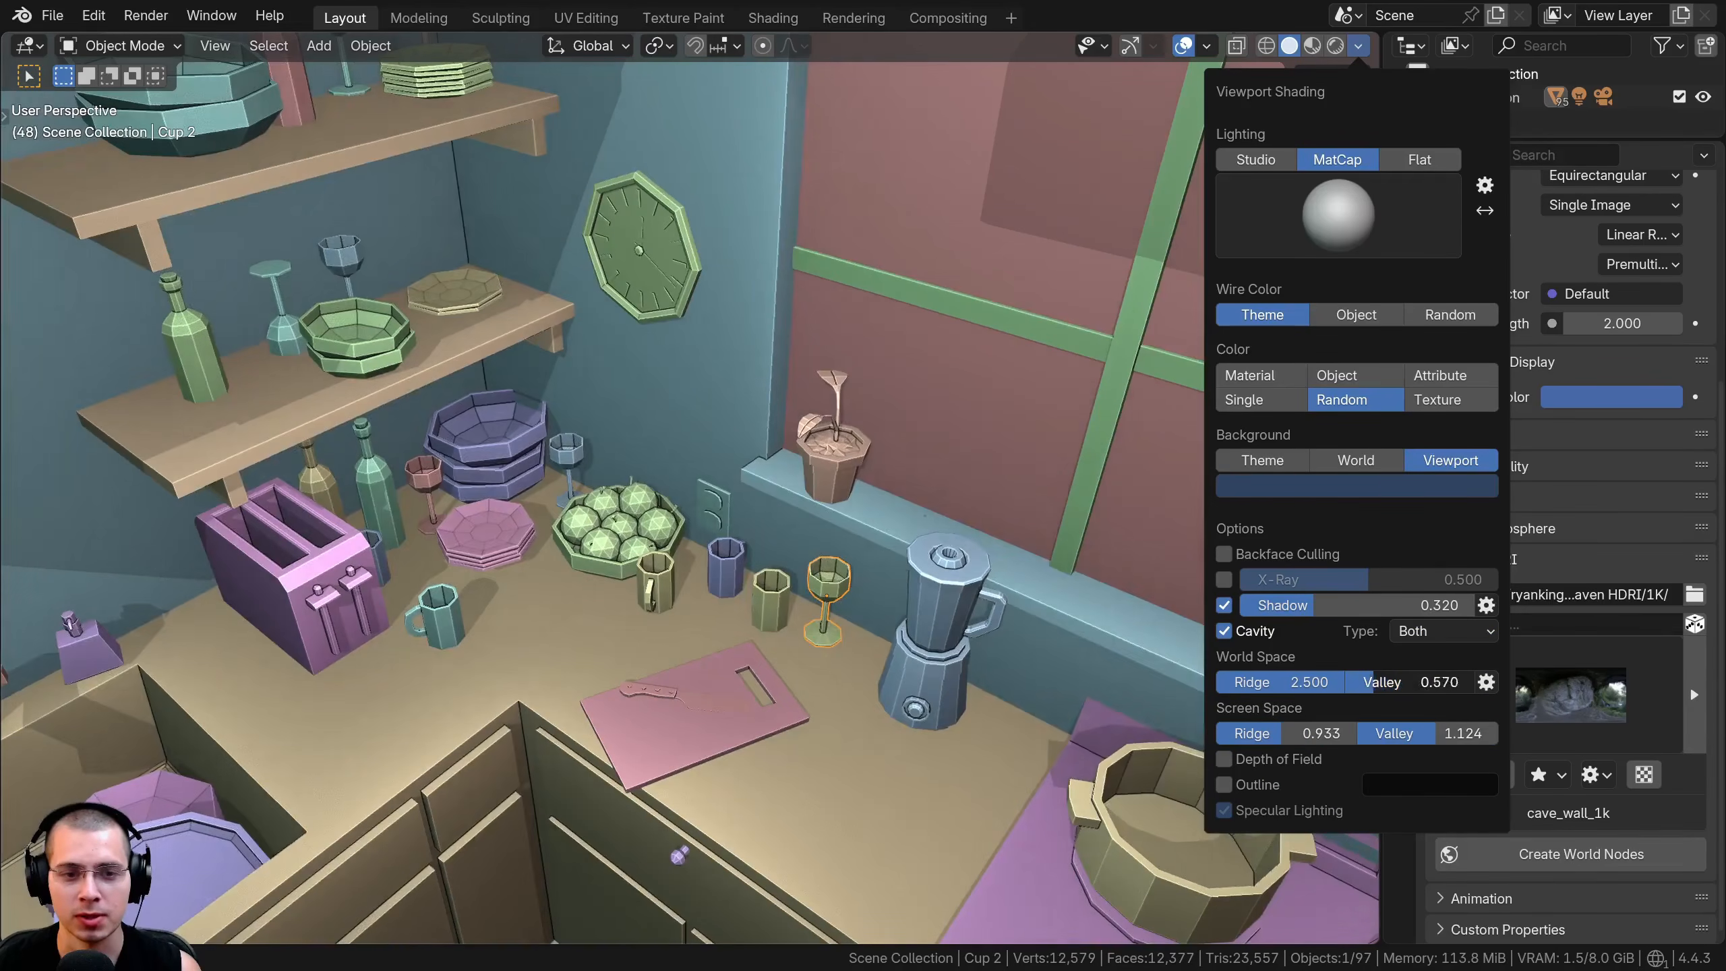
pyautogui.moveTo(1434, 681)
pyautogui.mouseDown()
pyautogui.moveTo(1223, 679)
pyautogui.moveTo(1270, 681)
pyautogui.mouseUp()
# Set the World Space cavity Samples to 112 and Distance to 0.04 m
pyautogui.click(1486, 682)
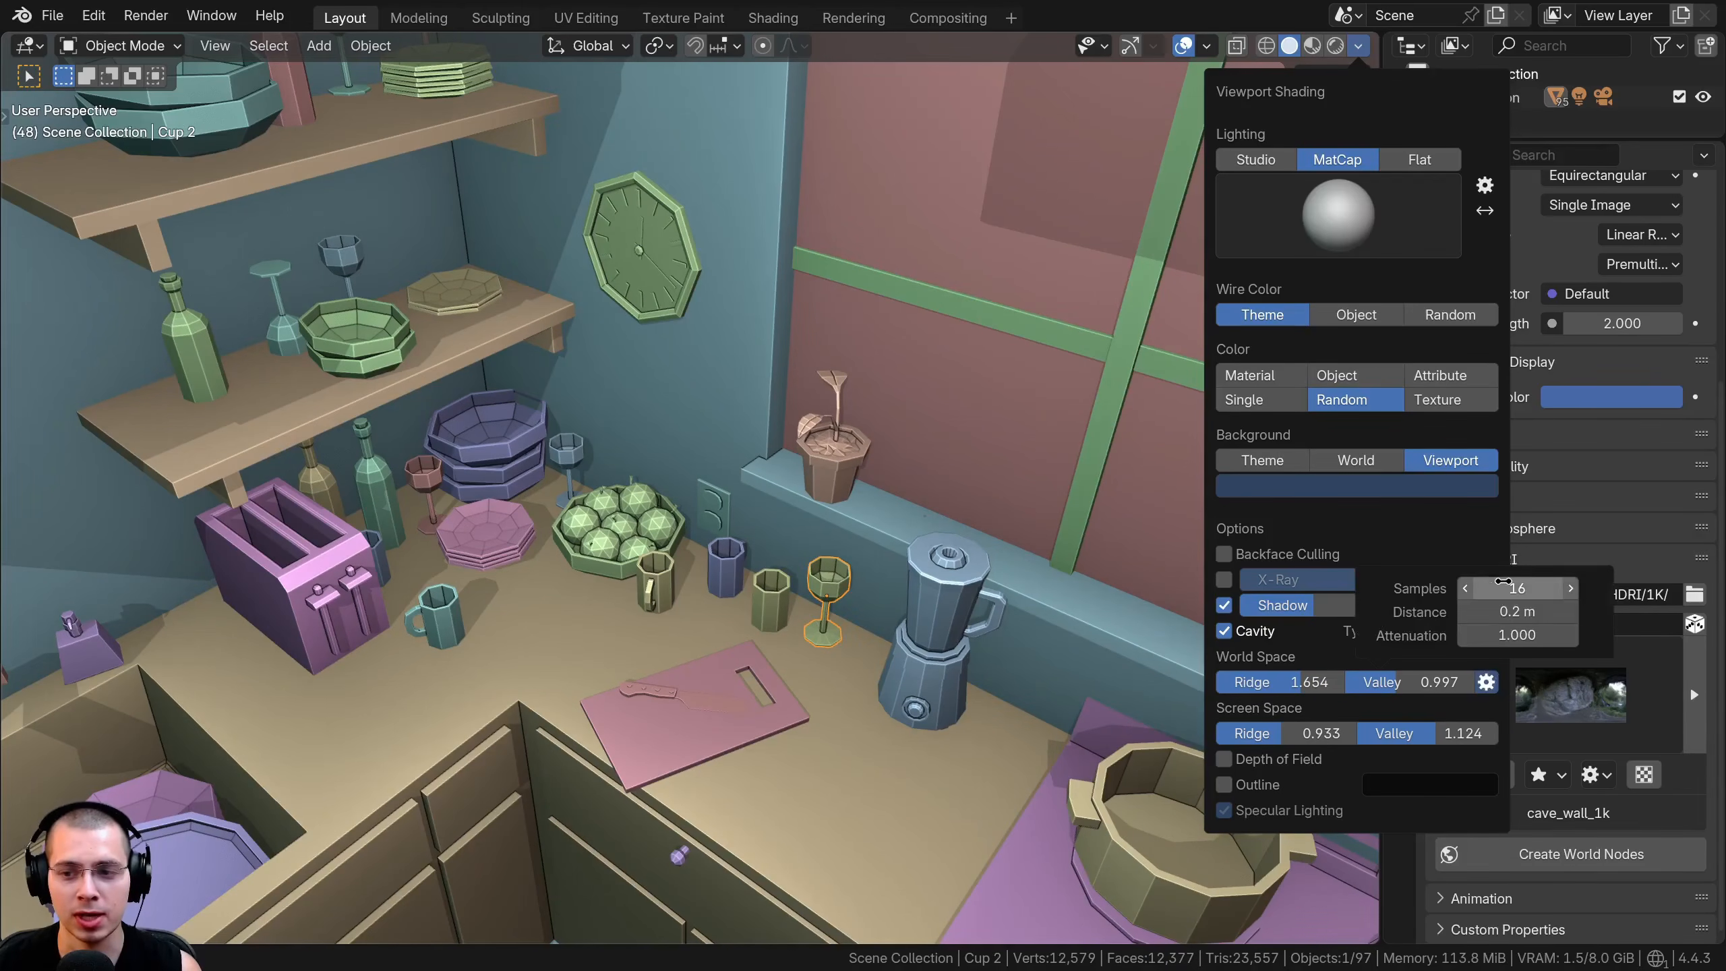
pyautogui.moveTo(1517, 588)
pyautogui.mouseDown()
pyautogui.moveTo(1592, 588)
pyautogui.moveTo(1517, 588)
pyautogui.moveTo(1576, 588)
pyautogui.moveTo(1475, 614)
pyautogui.mouseUp()
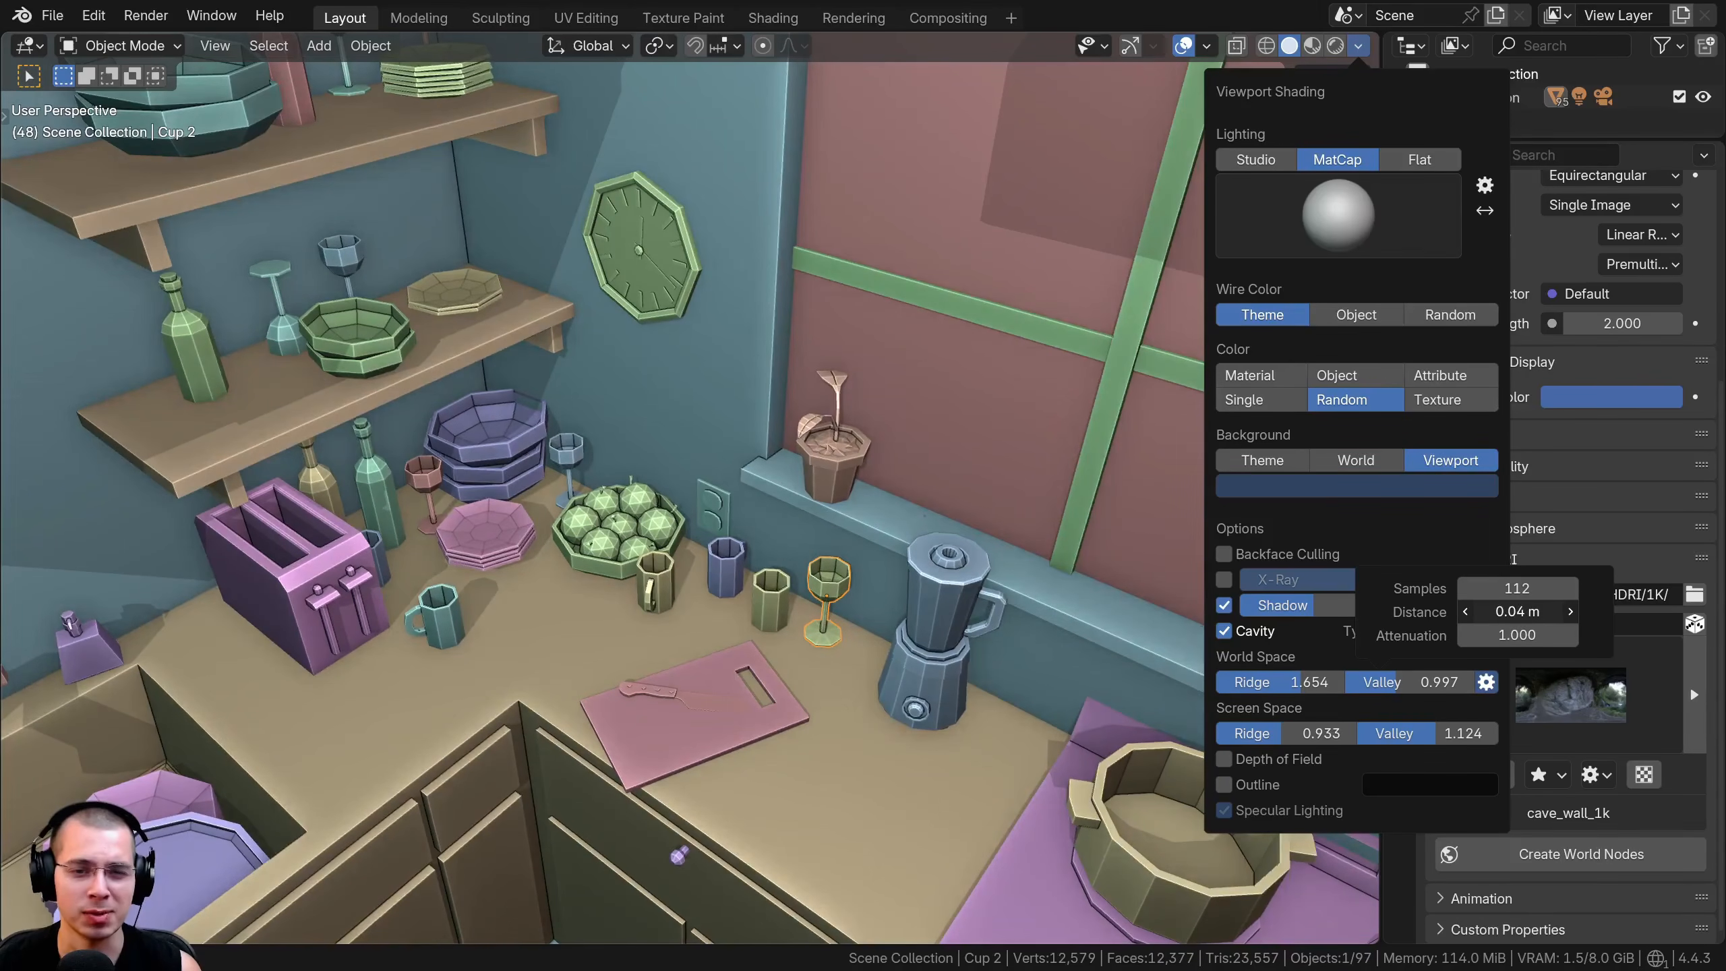
pyautogui.moveTo(1502, 613); pyautogui.dragTo(1495, 613)
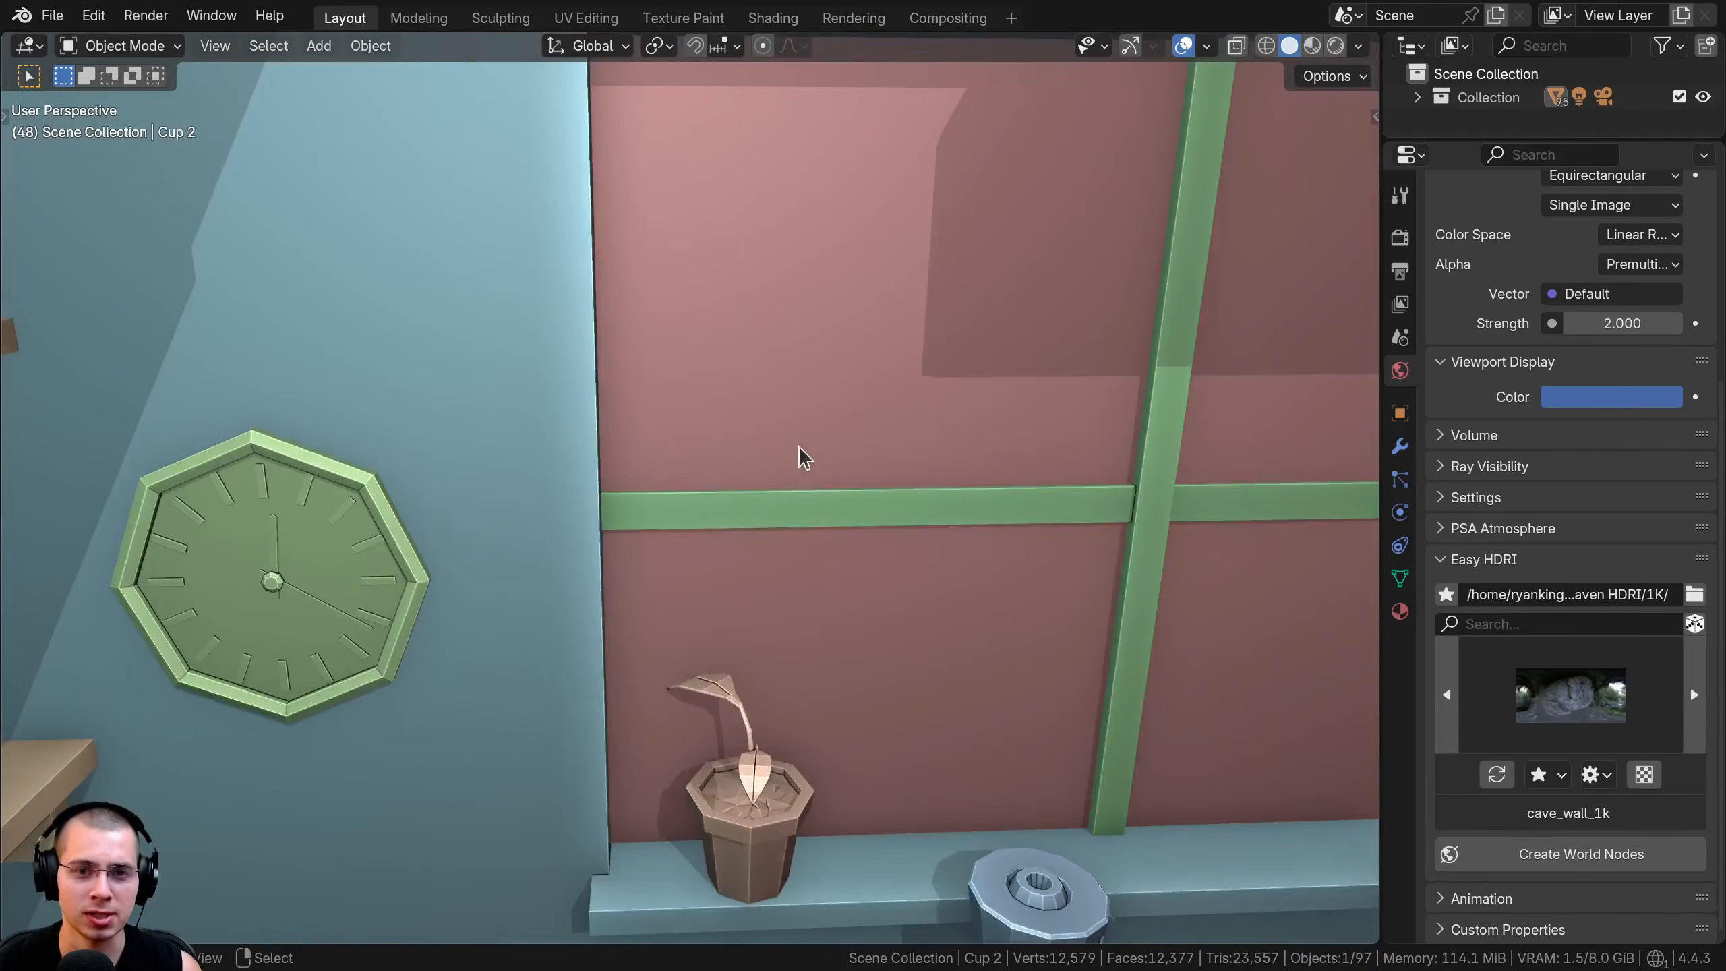
# Readjust the World Space cavity sampling settings while viewing the wall edge beside the clock
pyautogui.moveTo(799, 447); pyautogui.dragTo(720, 150, button='middle')
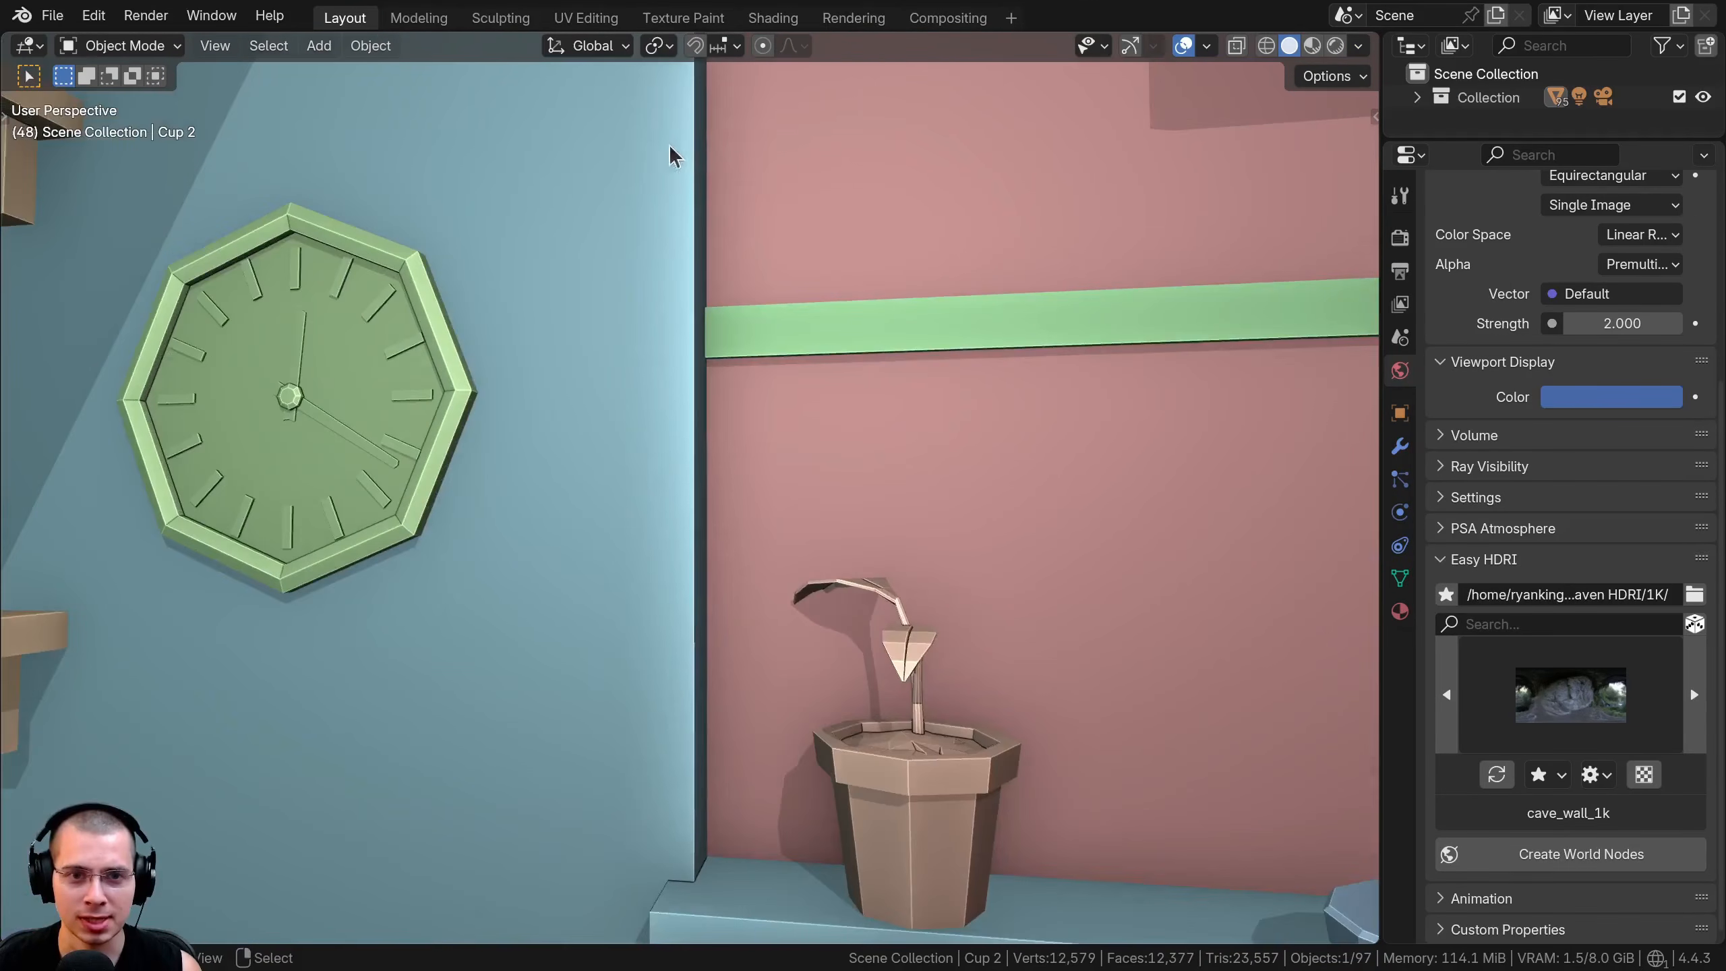
pyautogui.click(1357, 46)
pyautogui.click(1486, 681)
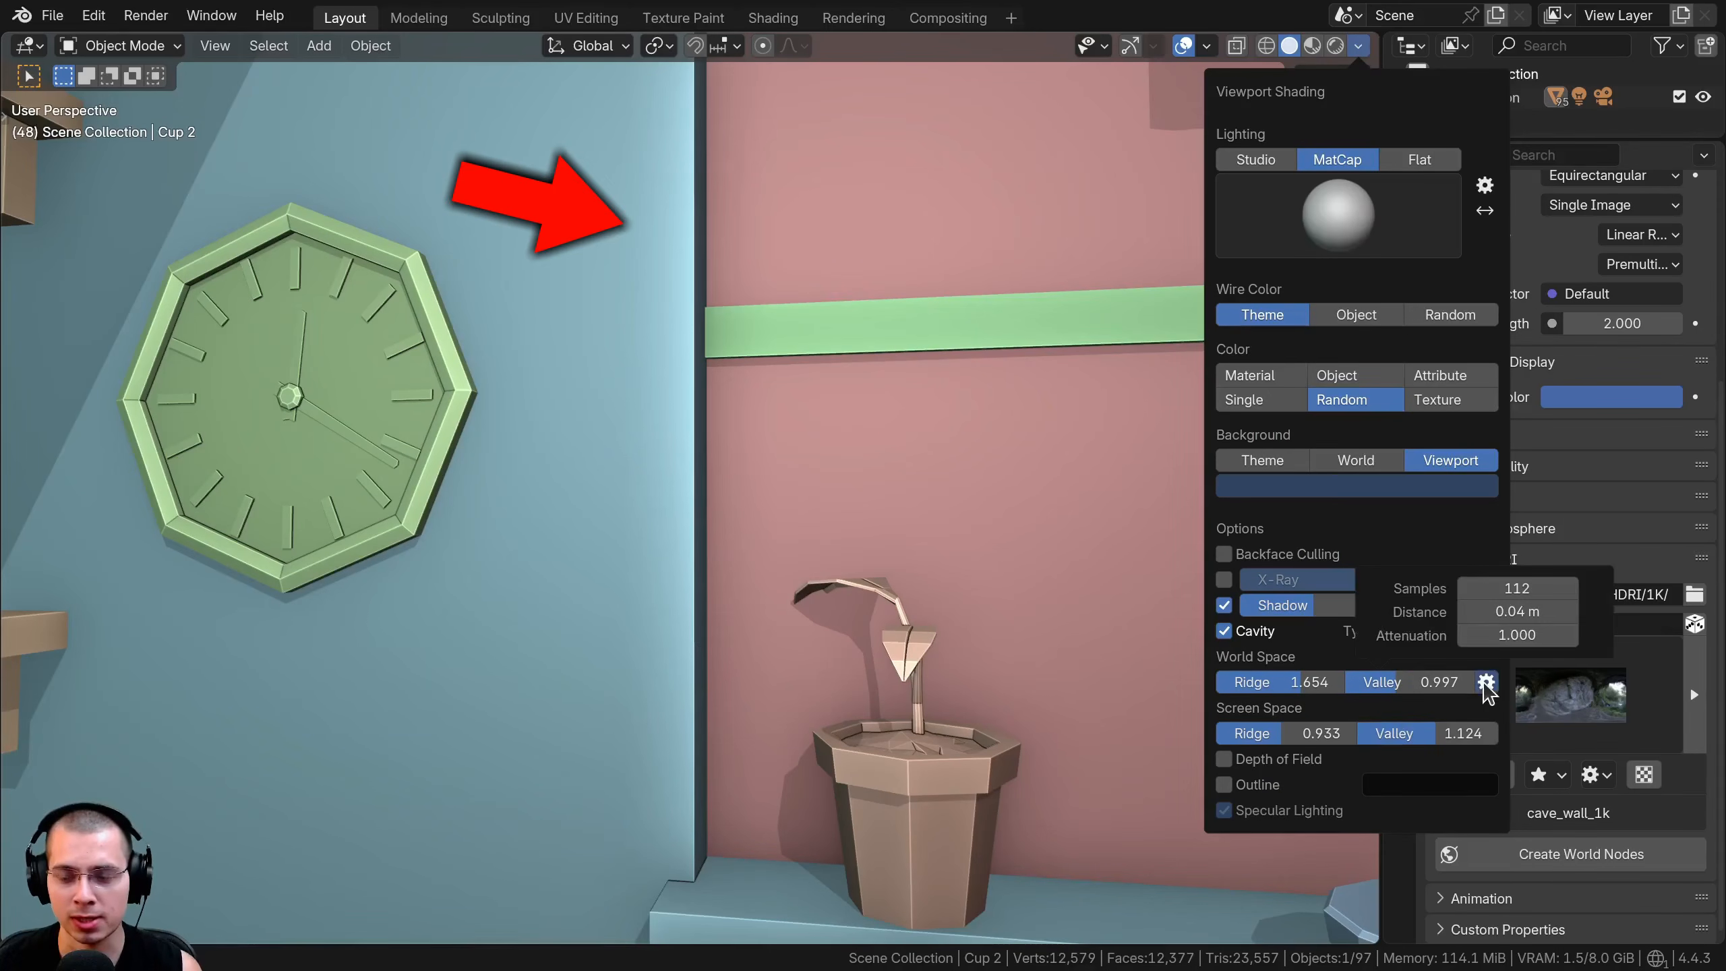
pyautogui.moveTo(1526, 600)
pyautogui.mouseDown()
pyautogui.moveTo(1549, 600)
pyautogui.moveTo(1513, 600)
pyautogui.mouseUp()
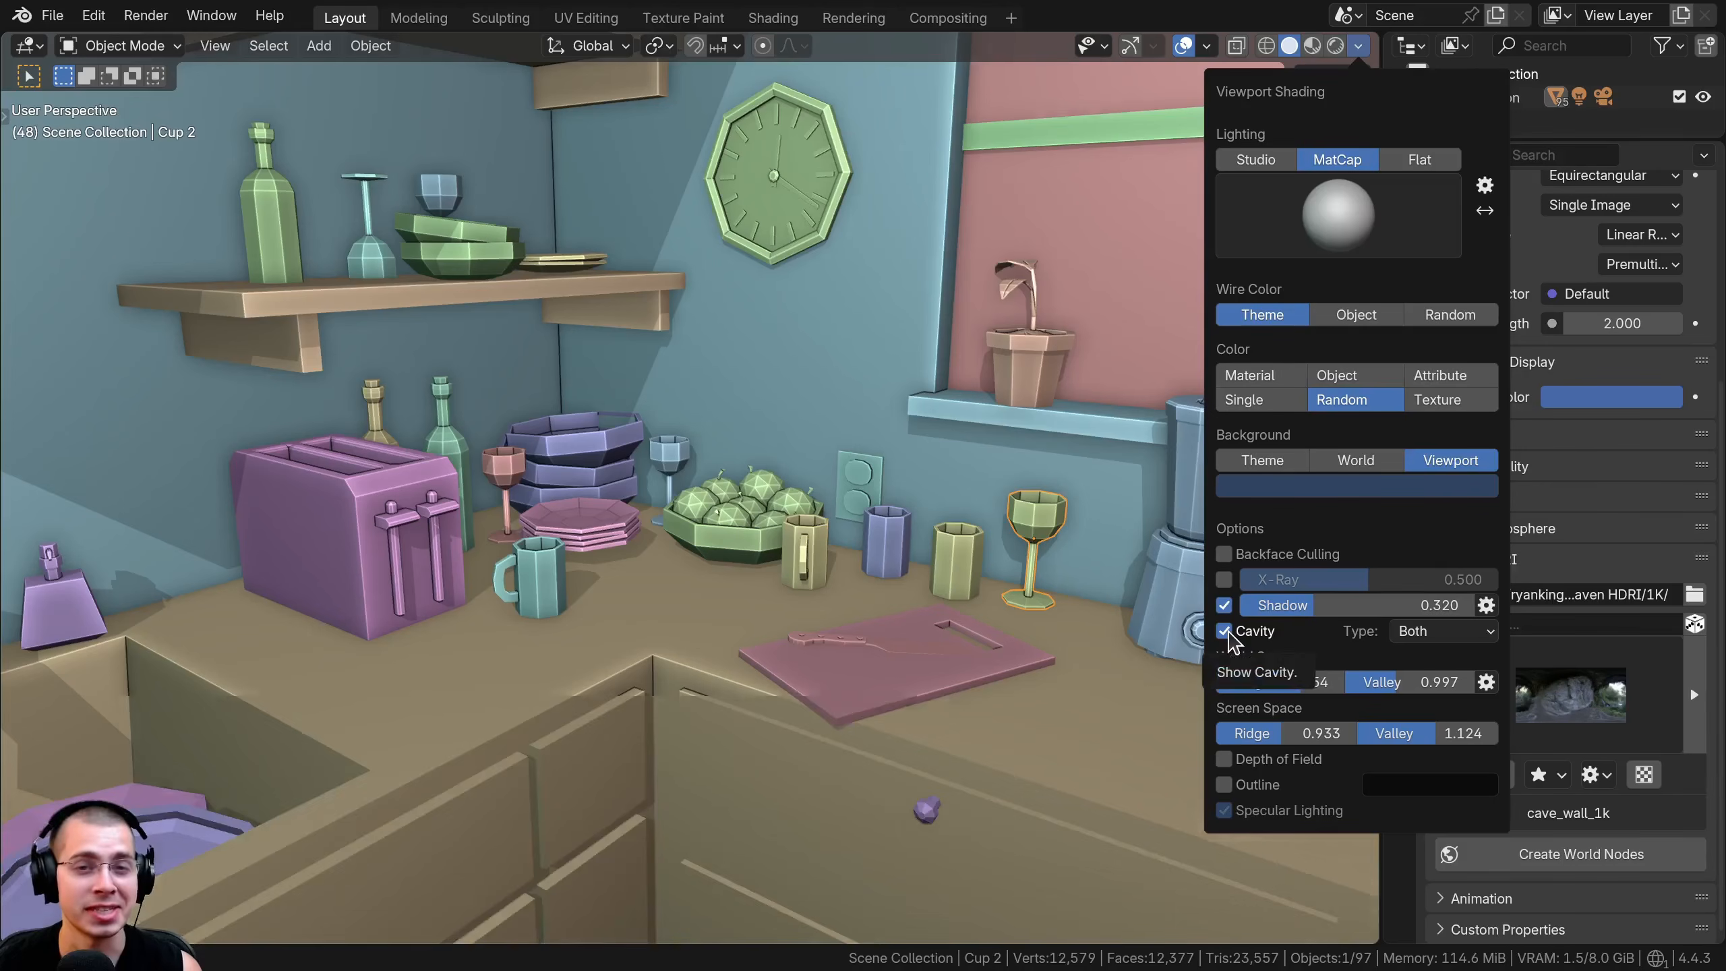
# Toggle Cavity off and on repeatedly to compare the kitchen's edge shading, leaving it enabled
pyautogui.click(1225, 632)
pyautogui.click(1225, 632)
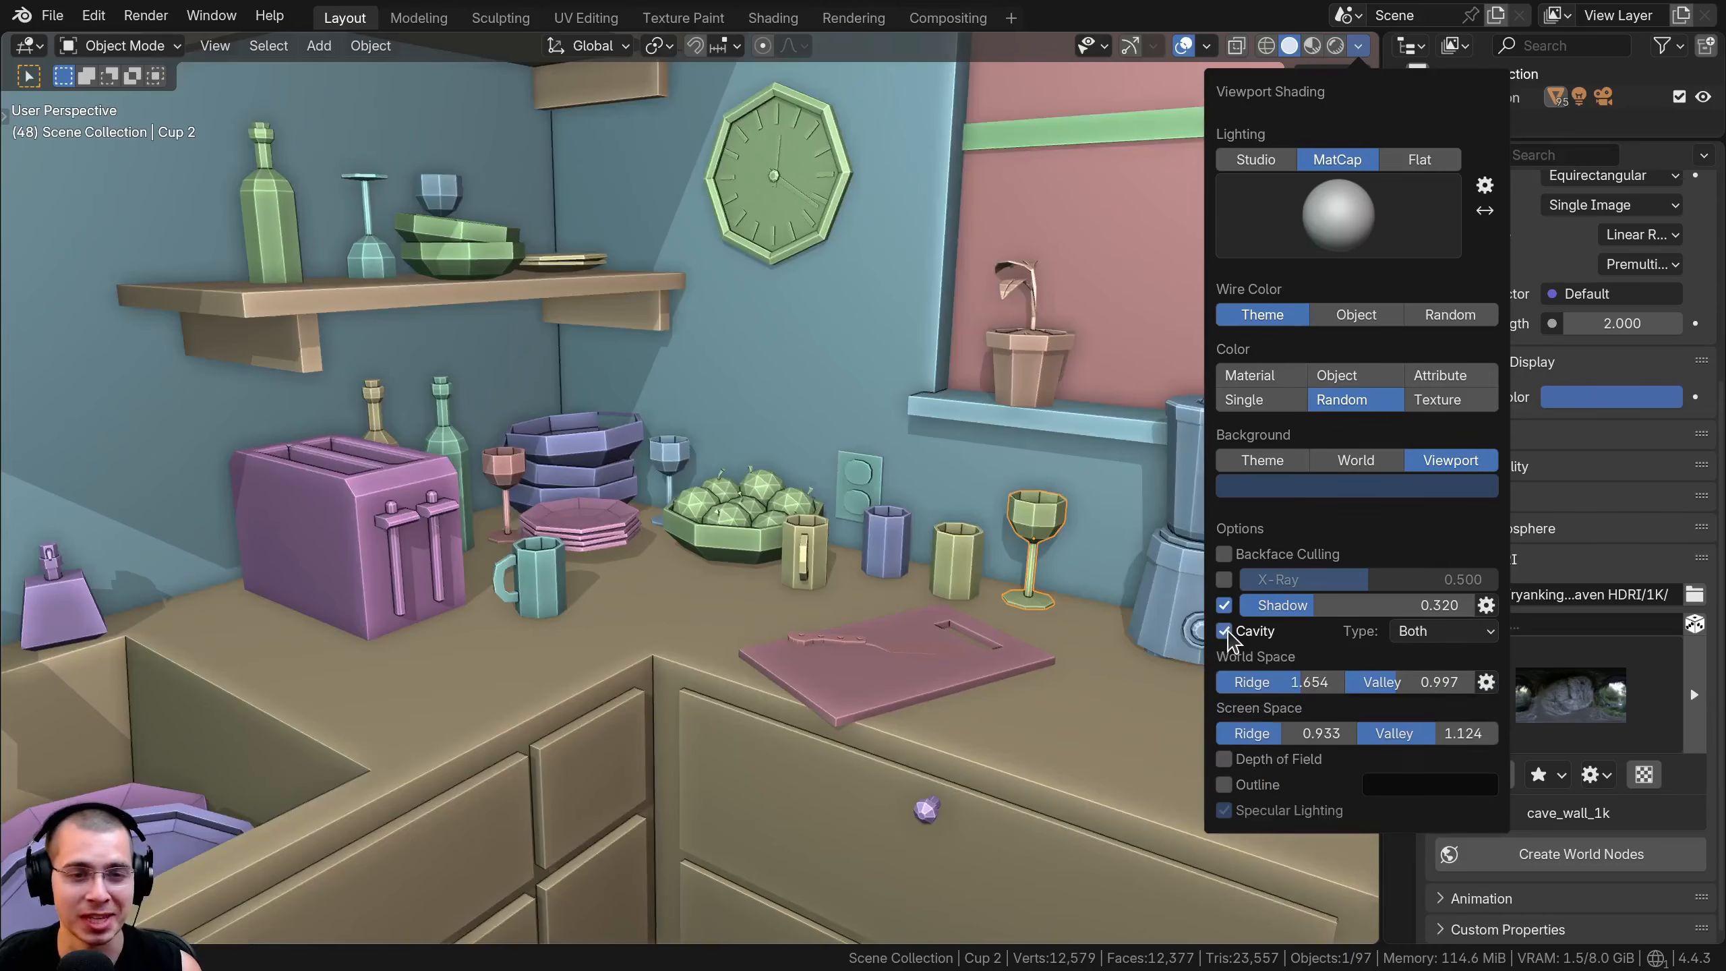
pyautogui.click(1225, 631)
pyautogui.click(1225, 632)
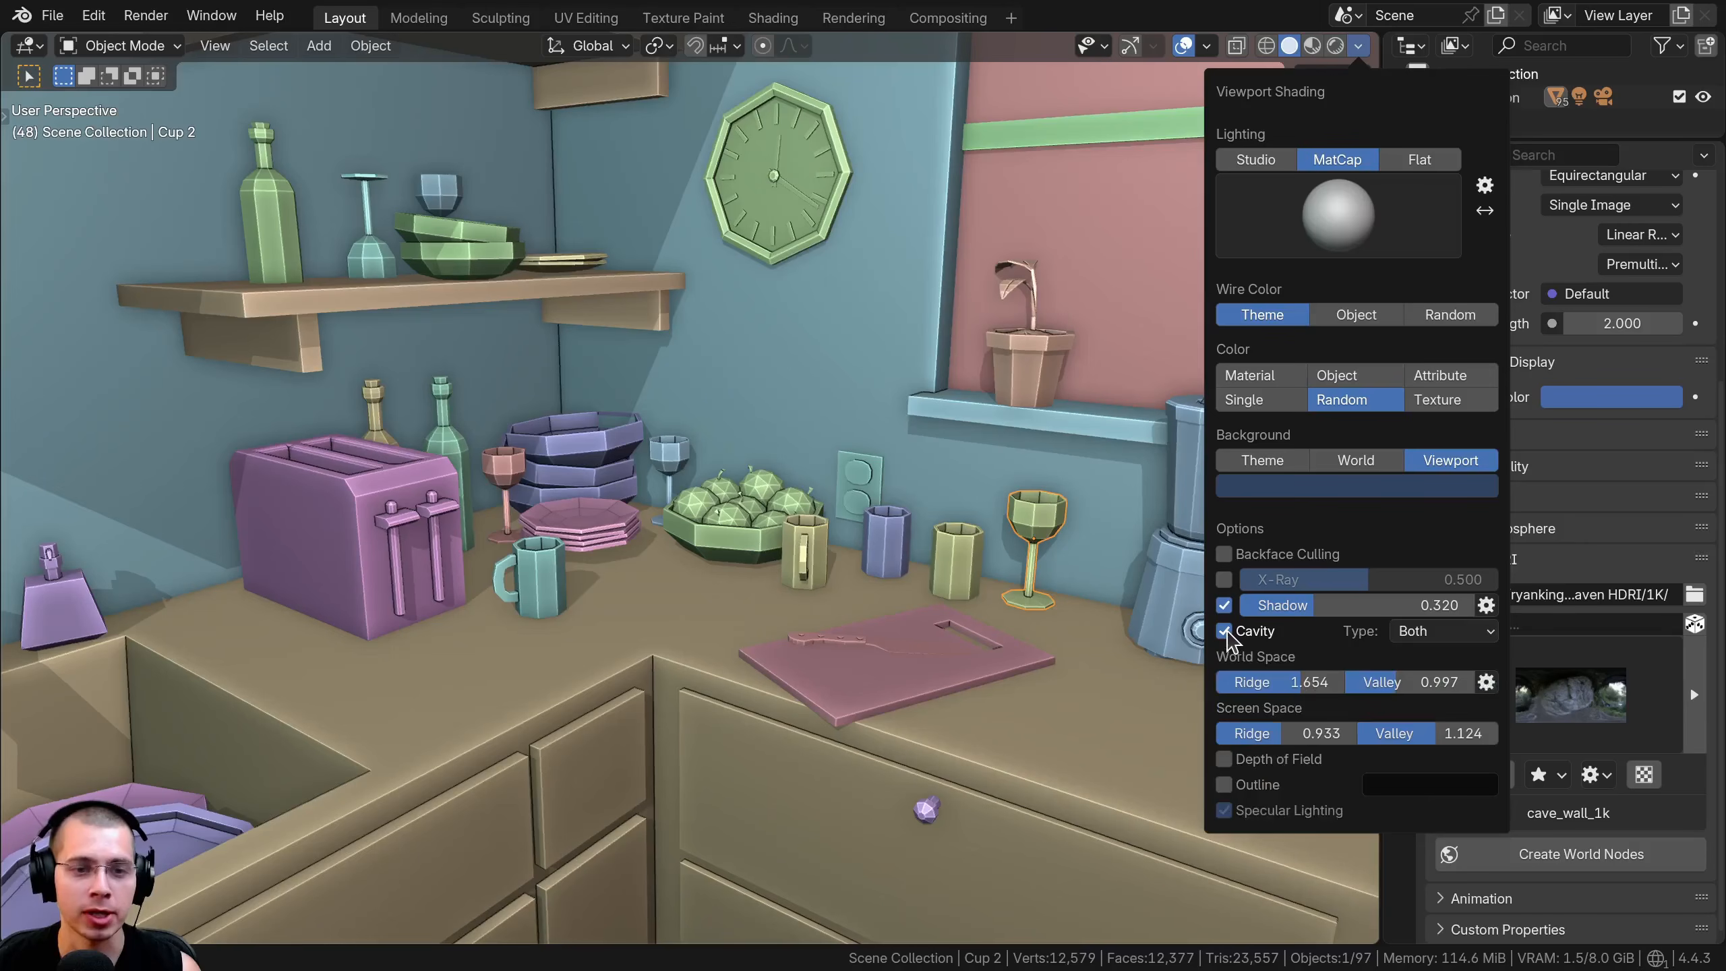
pyautogui.click(1225, 632)
pyautogui.click(1225, 631)
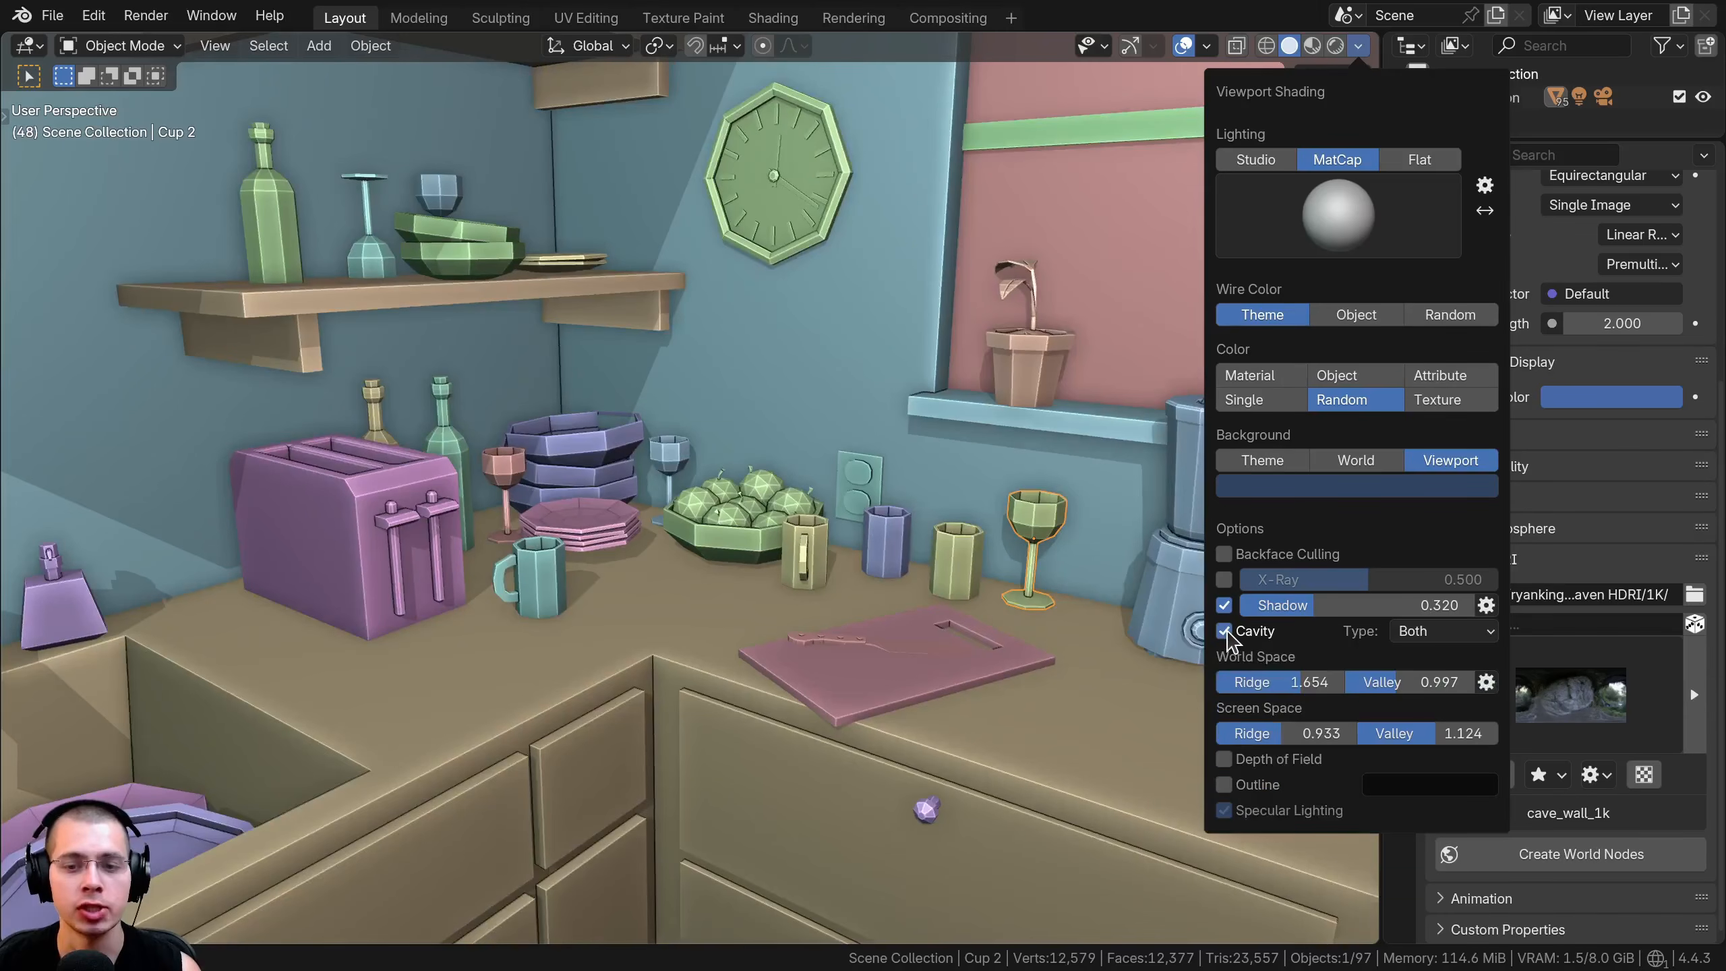
pyautogui.click(1225, 632)
pyautogui.click(1225, 632)
pyautogui.click(1225, 631)
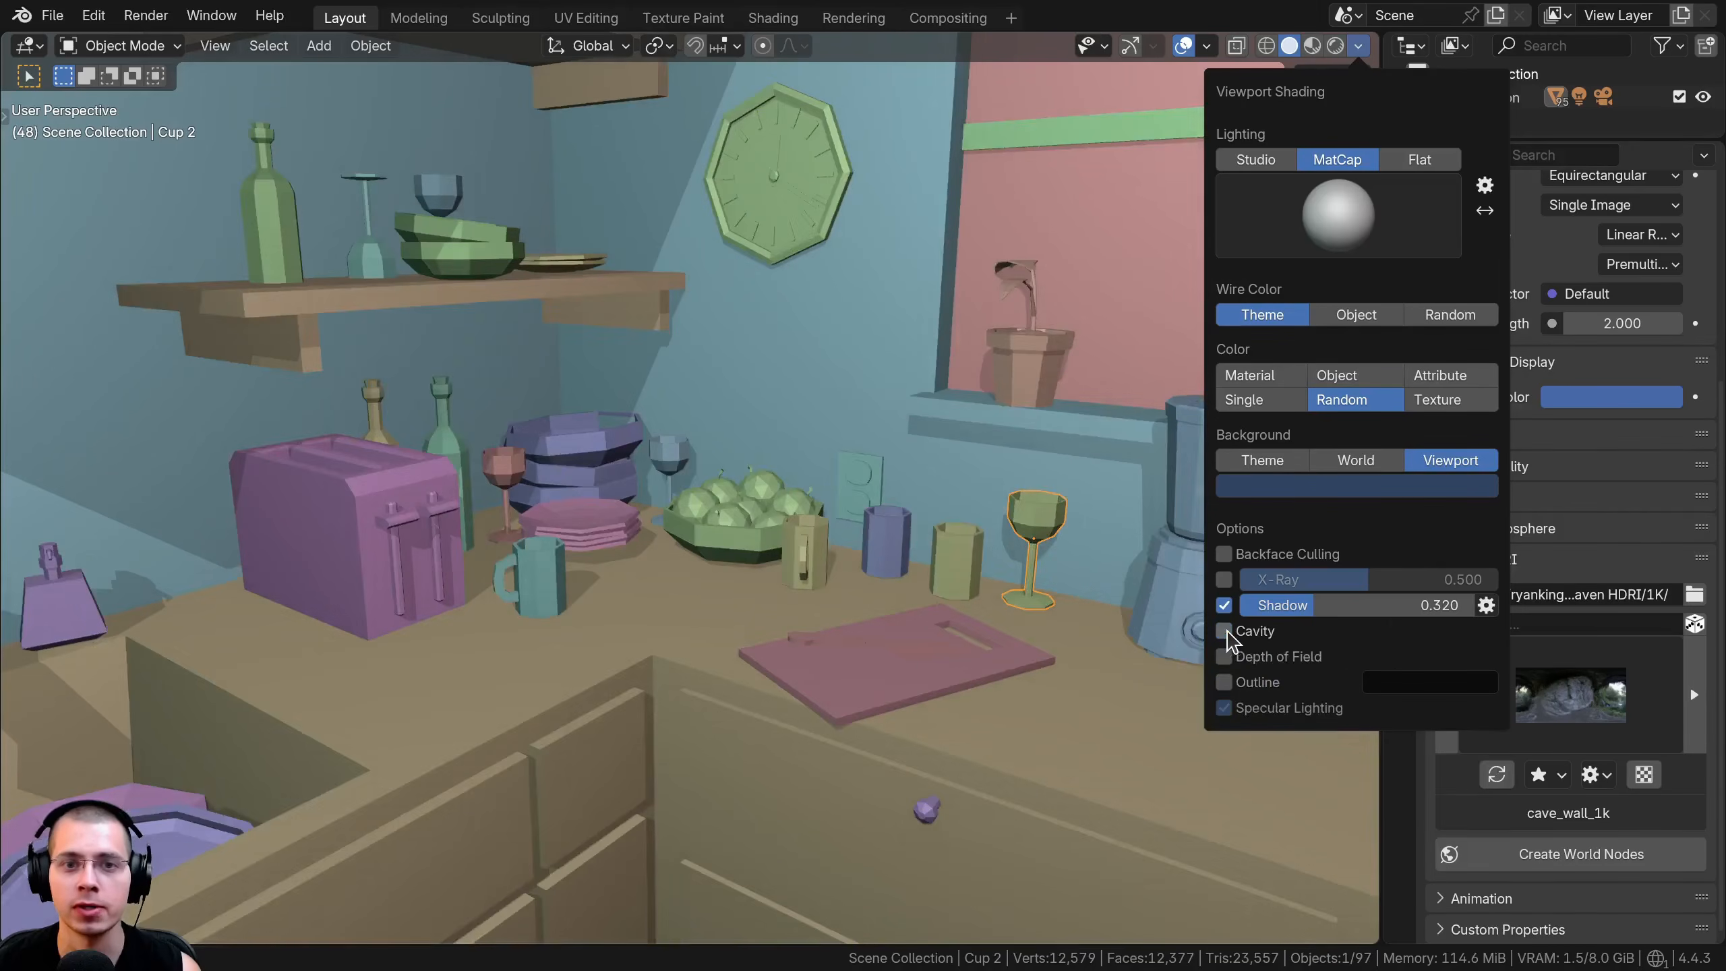
pyautogui.click(1225, 632)
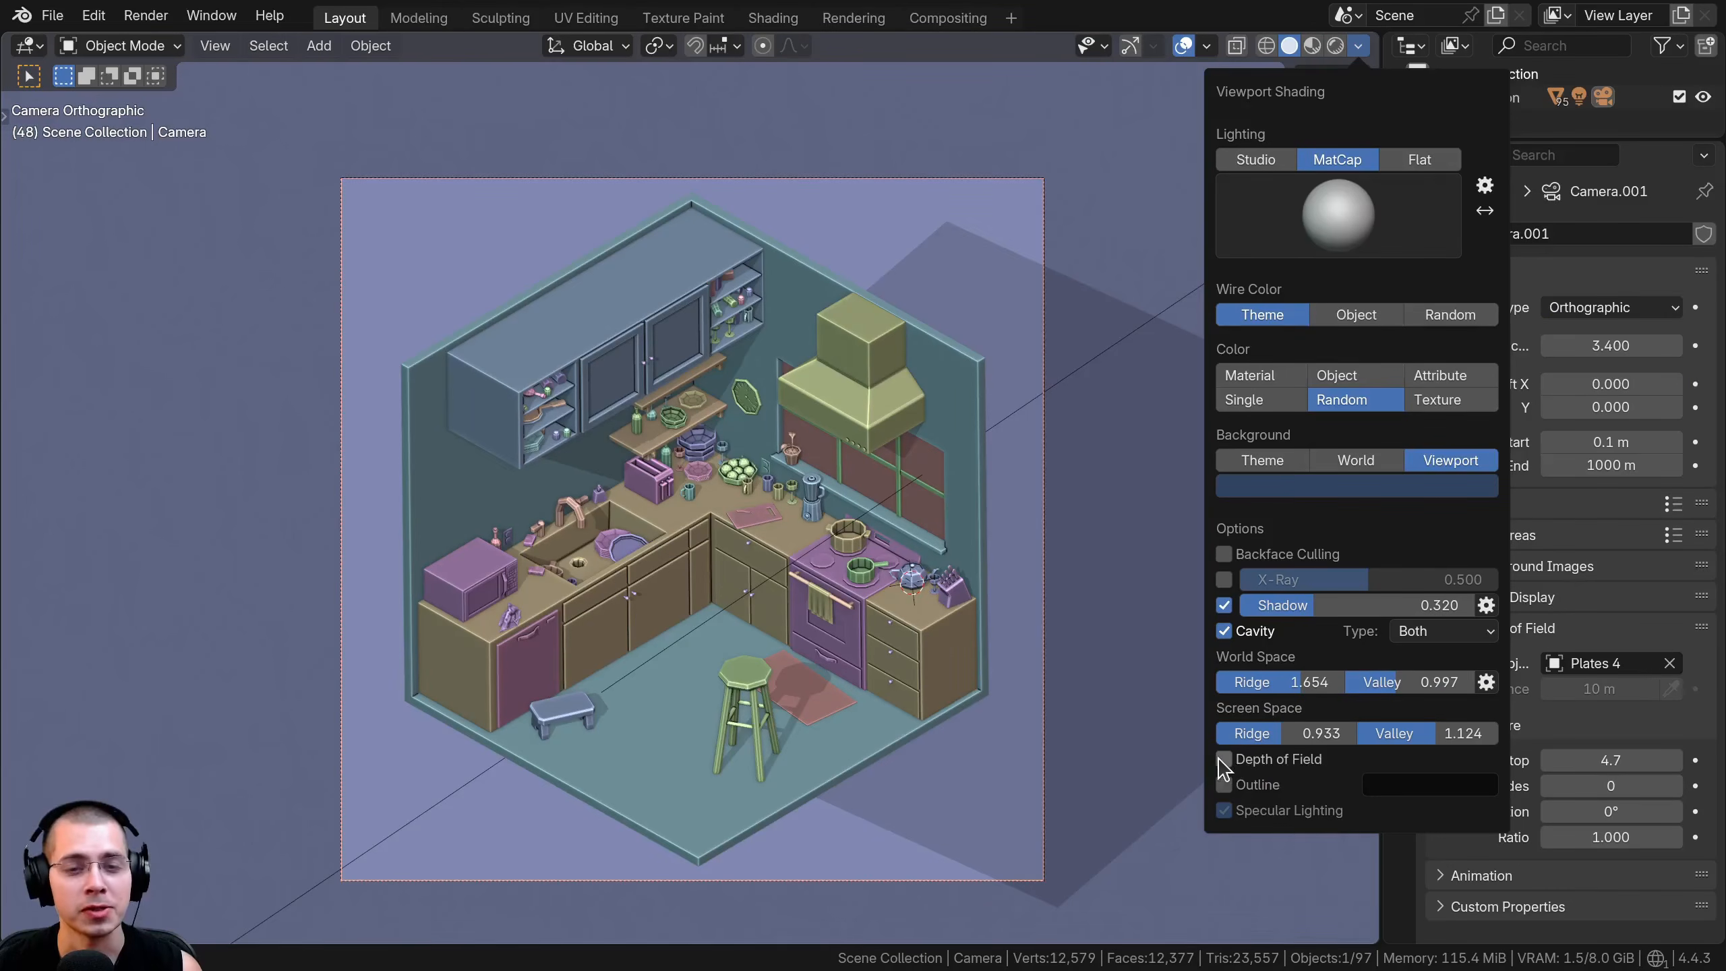
# Enable Depth of Field in the viewport shading options for the orthographic camera view
pyautogui.click(1224, 759)
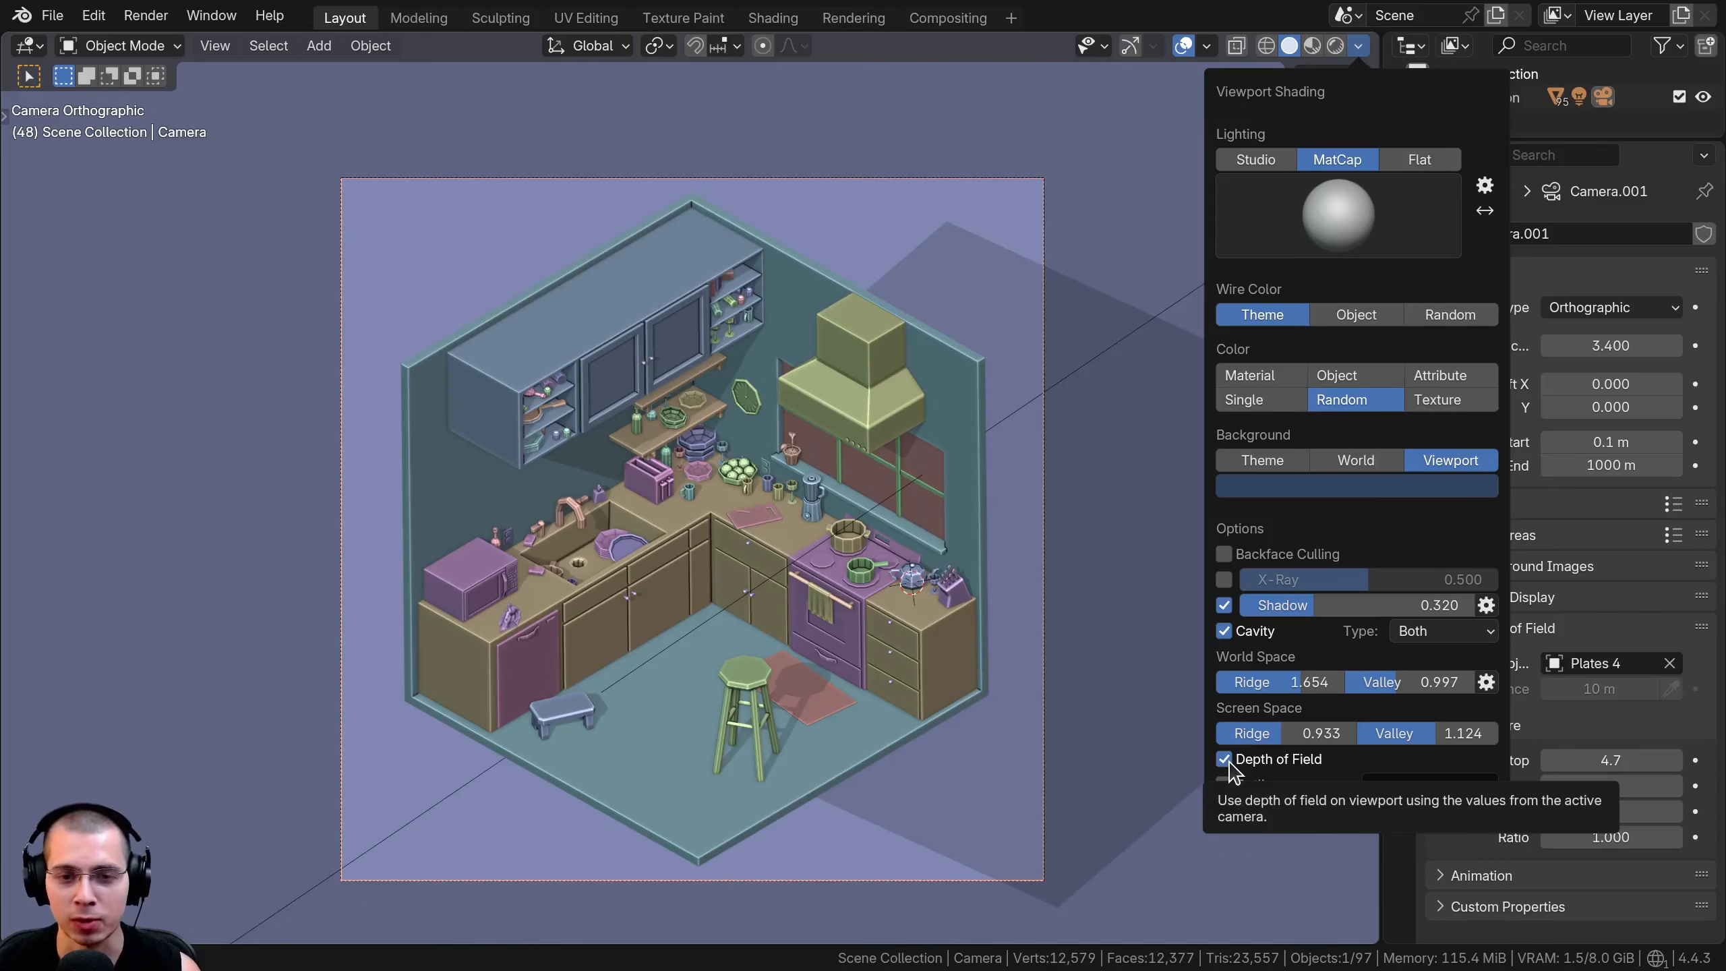
pyautogui.press('g')
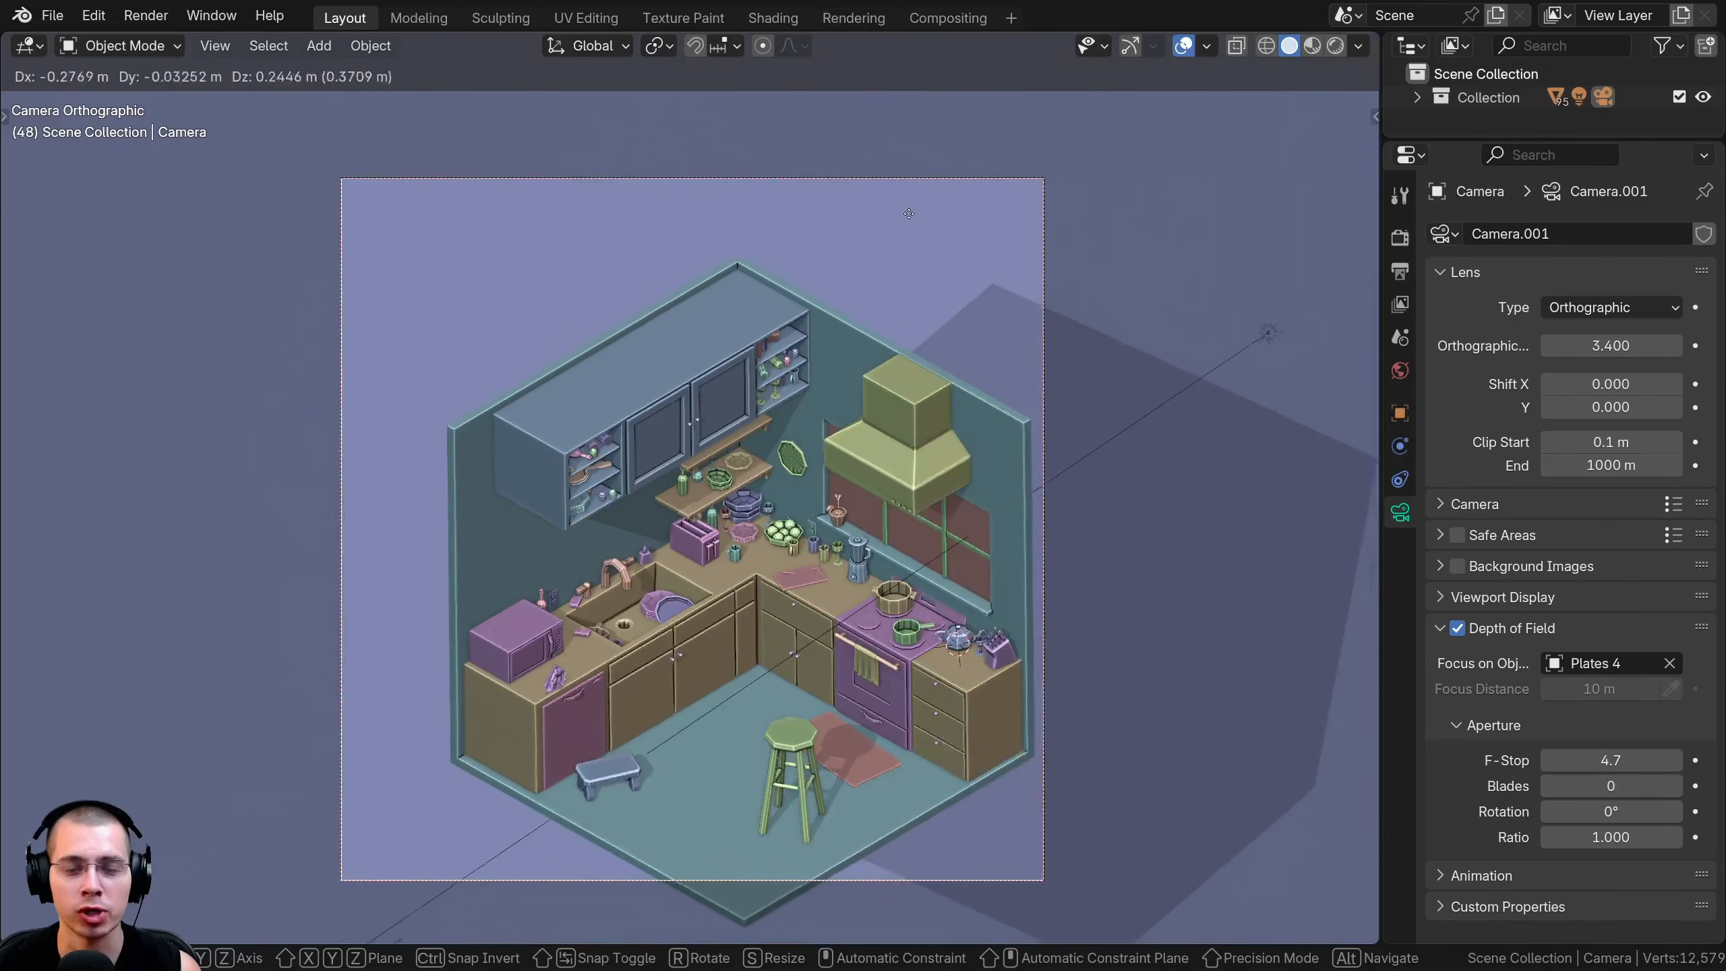
pyautogui.rightClick(907, 207)
# Toggle the camera's own Depth of Field setting off and on to compare its effect, leaving it enabled
pyautogui.click(1458, 630)
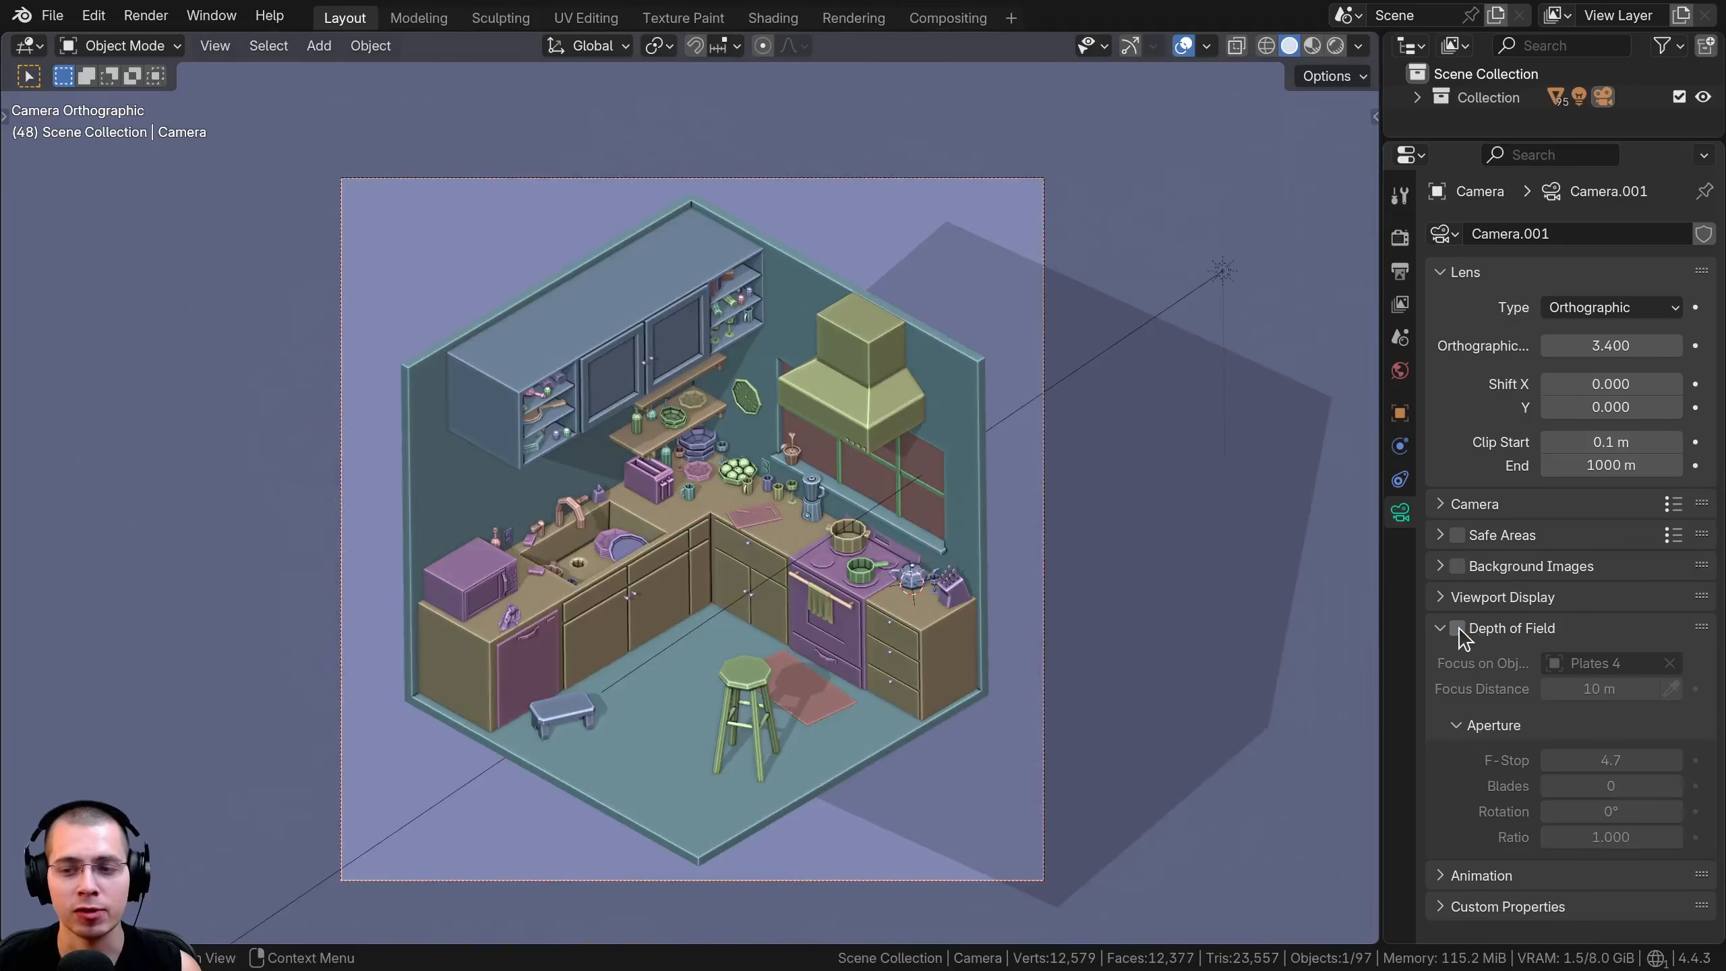
pyautogui.click(1458, 630)
pyautogui.press('g')
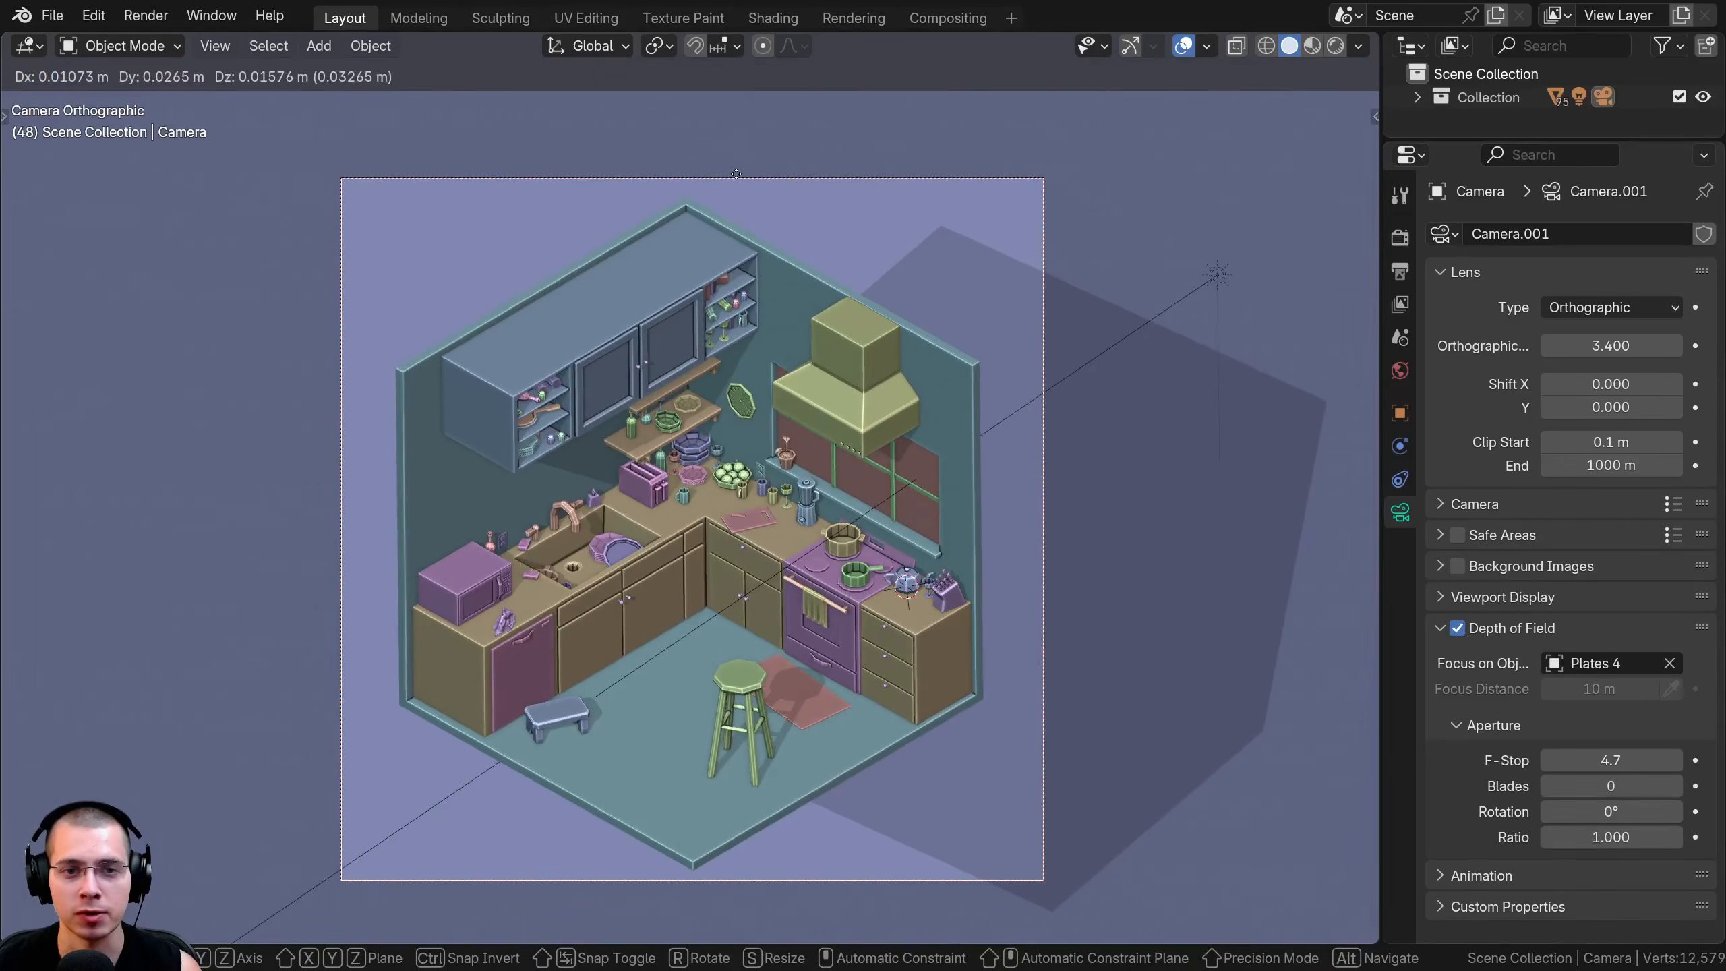
pyautogui.rightClick(923, 181)
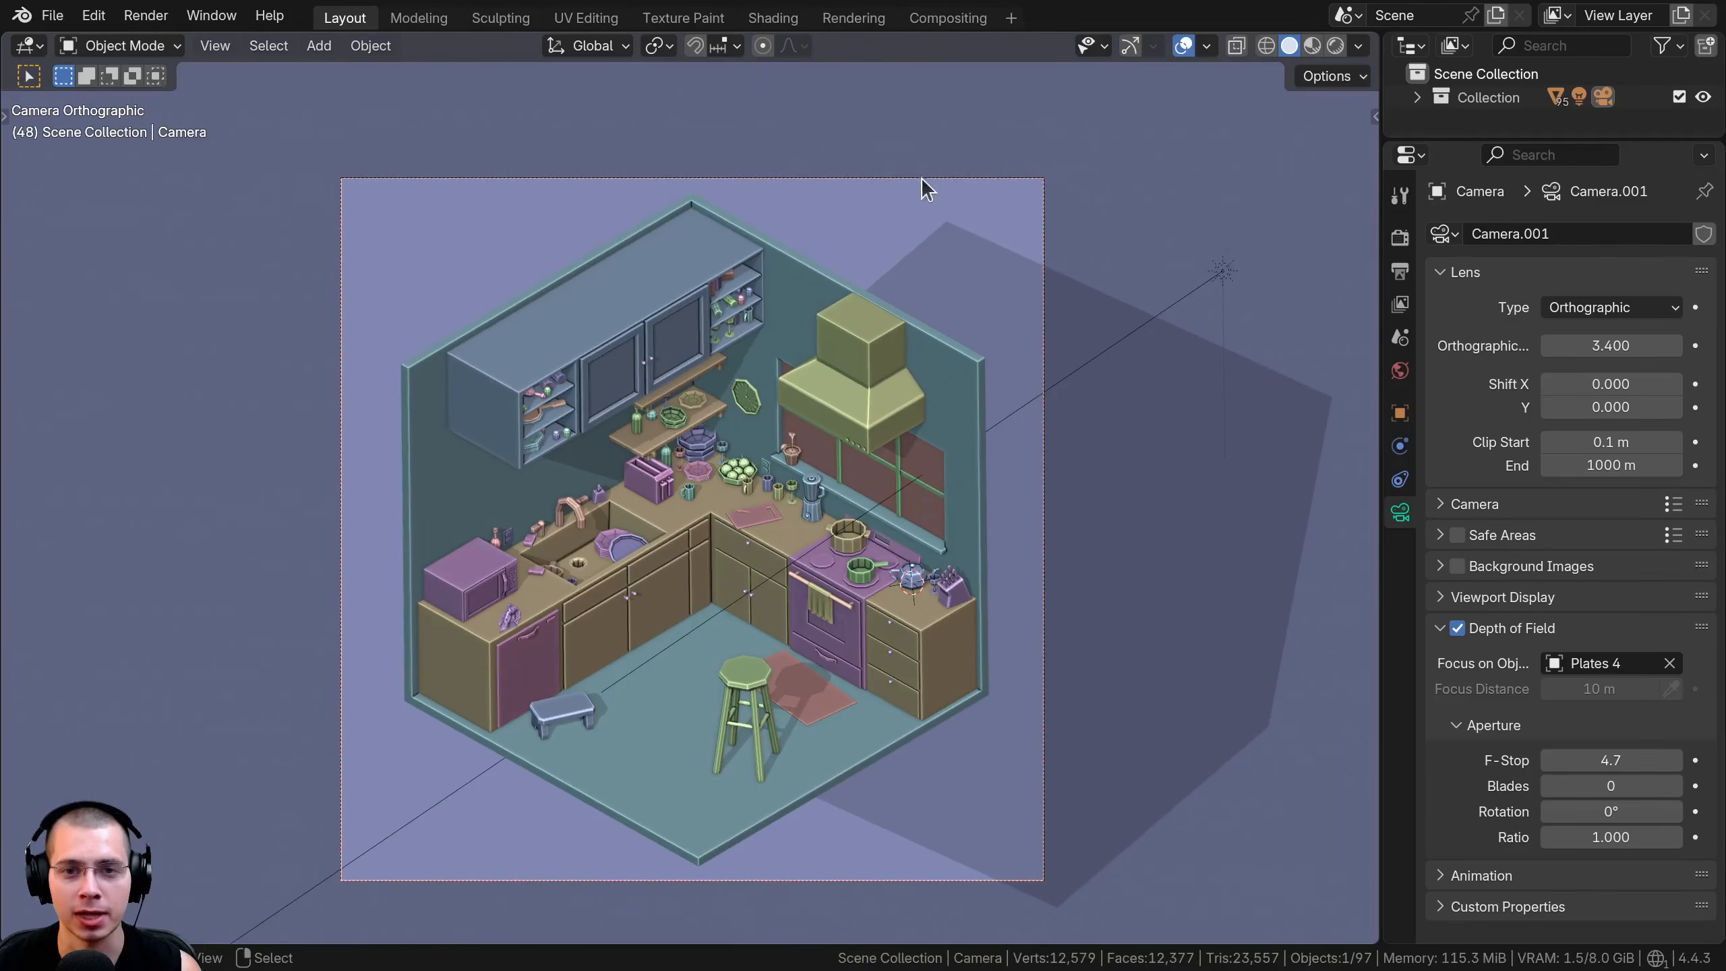
pyautogui.click(1457, 628)
pyautogui.click(1458, 630)
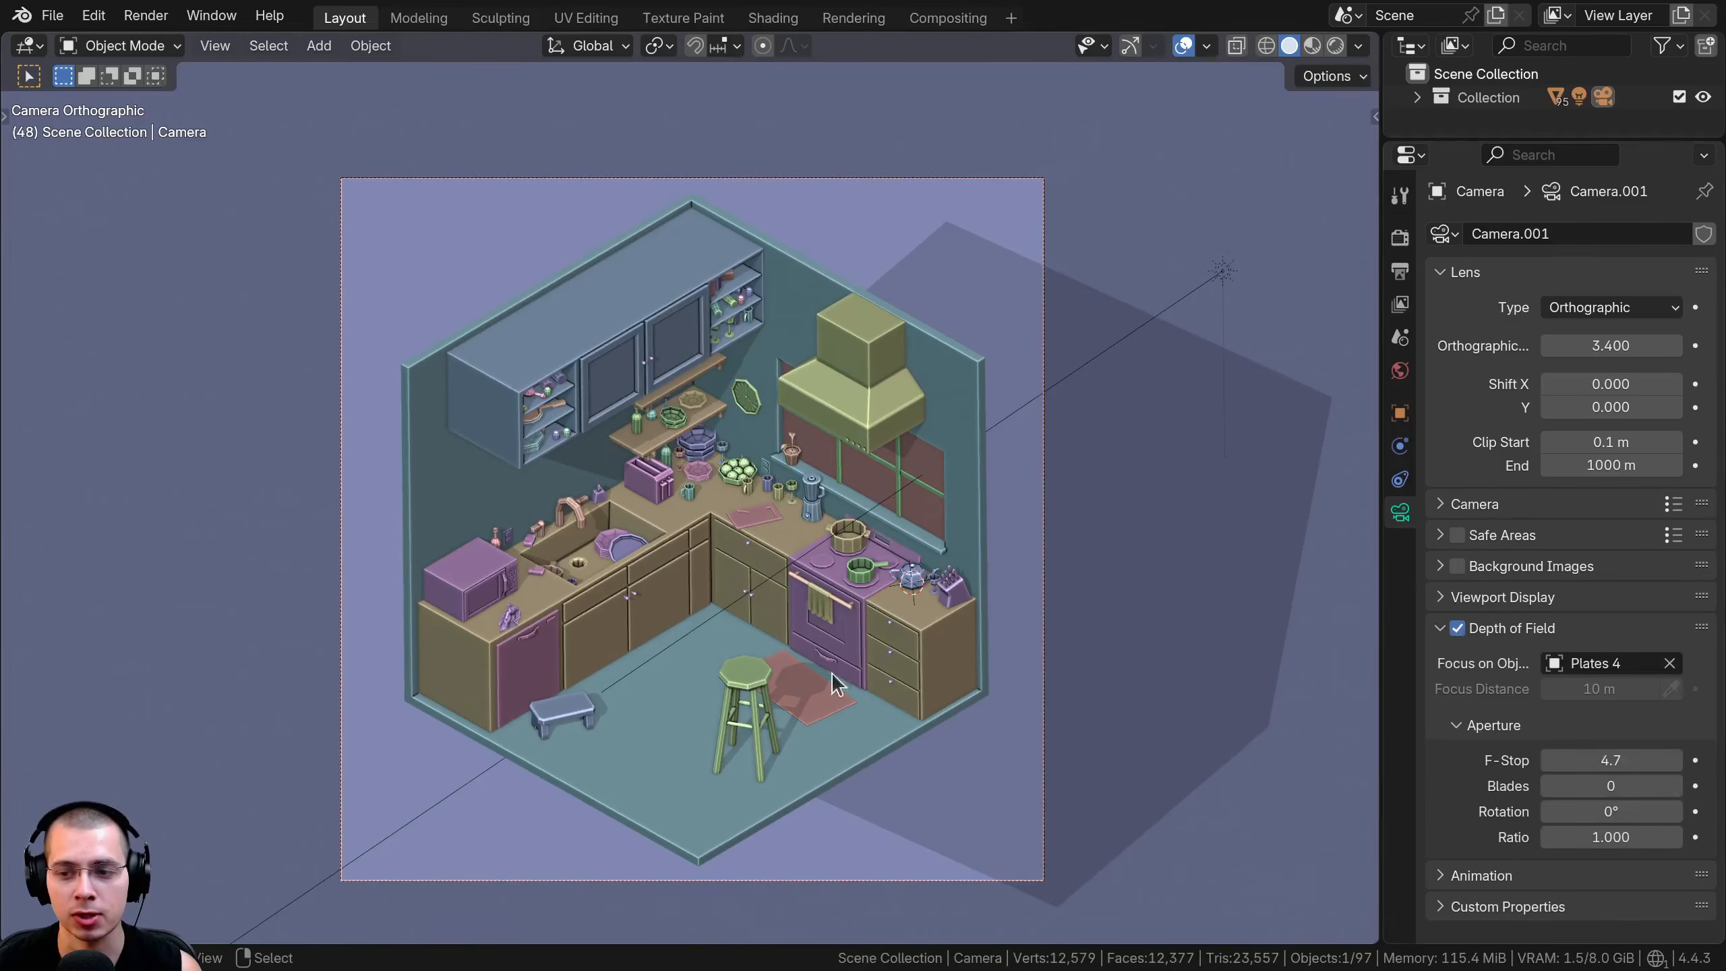
# Lower the camera's depth of field F-Stop to 1.4 to strengthen the blur
pyautogui.scroll(2, 835, 612)
pyautogui.click(1604, 760)
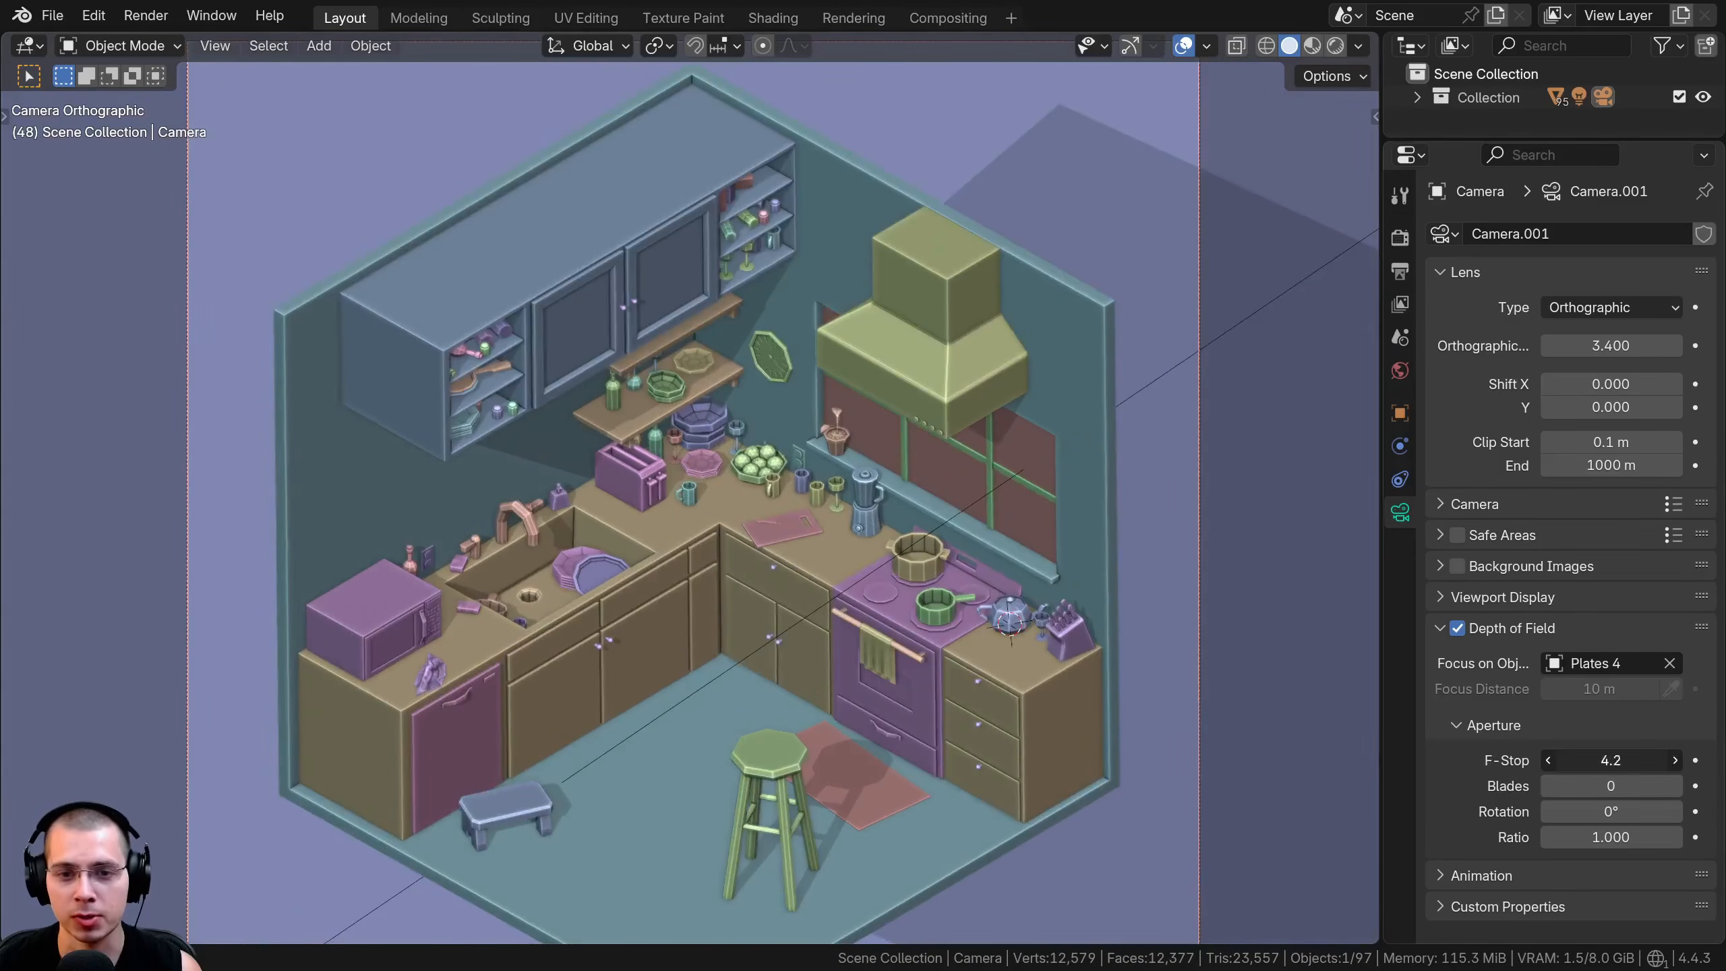
pyautogui.write('0.6')
pyautogui.press('Return')
pyautogui.moveTo(1610, 760); pyautogui.dragTo(1639, 760)
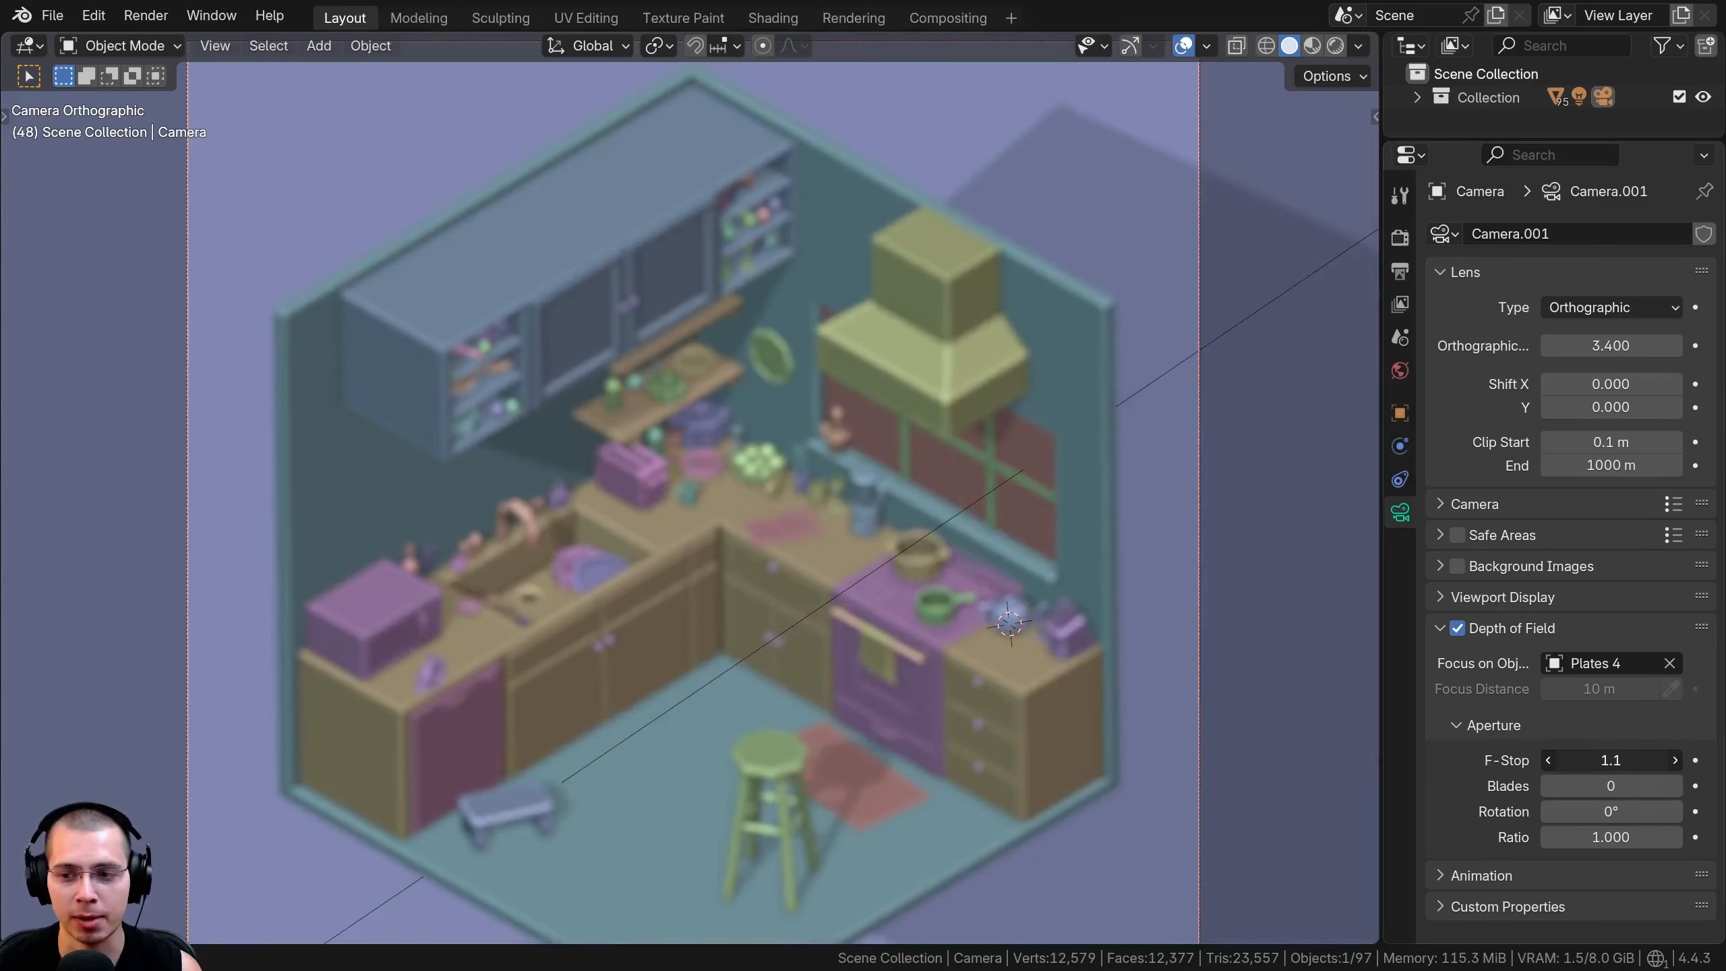
# Clear the camera's focus object and pick the pink plates (Plates 4) on the counter as the focus again
pyautogui.click(1669, 663)
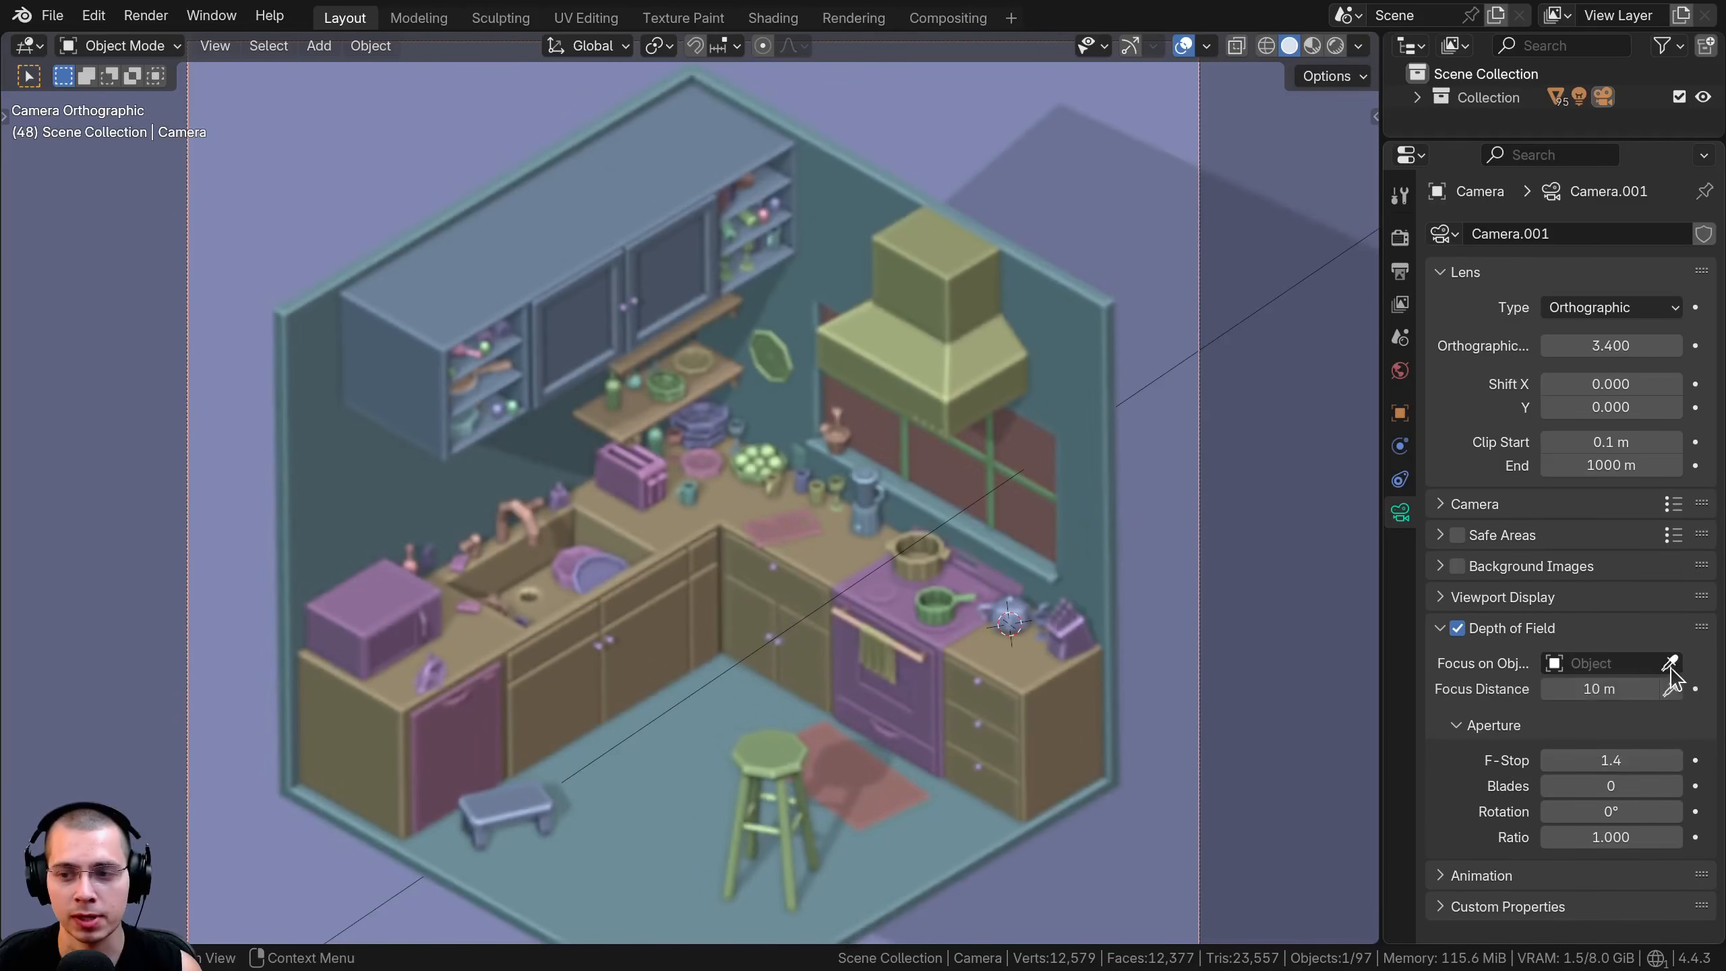
pyautogui.click(1669, 662)
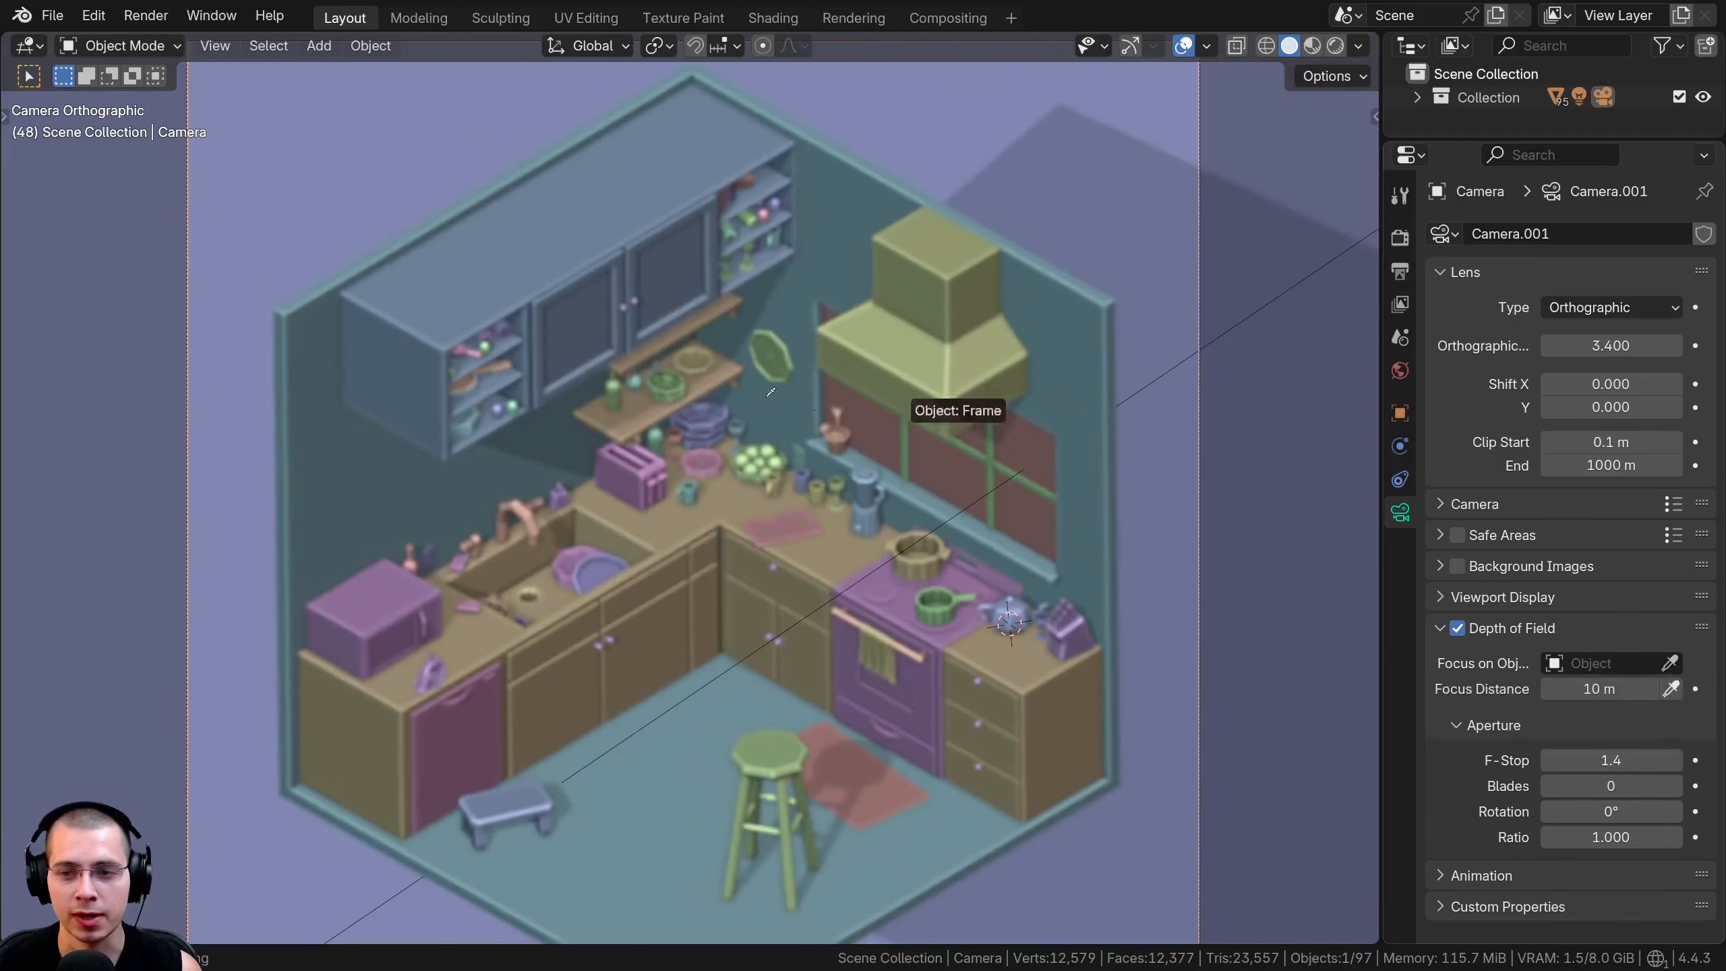
pyautogui.click(706, 474)
pyautogui.scroll(-2, 935, 442)
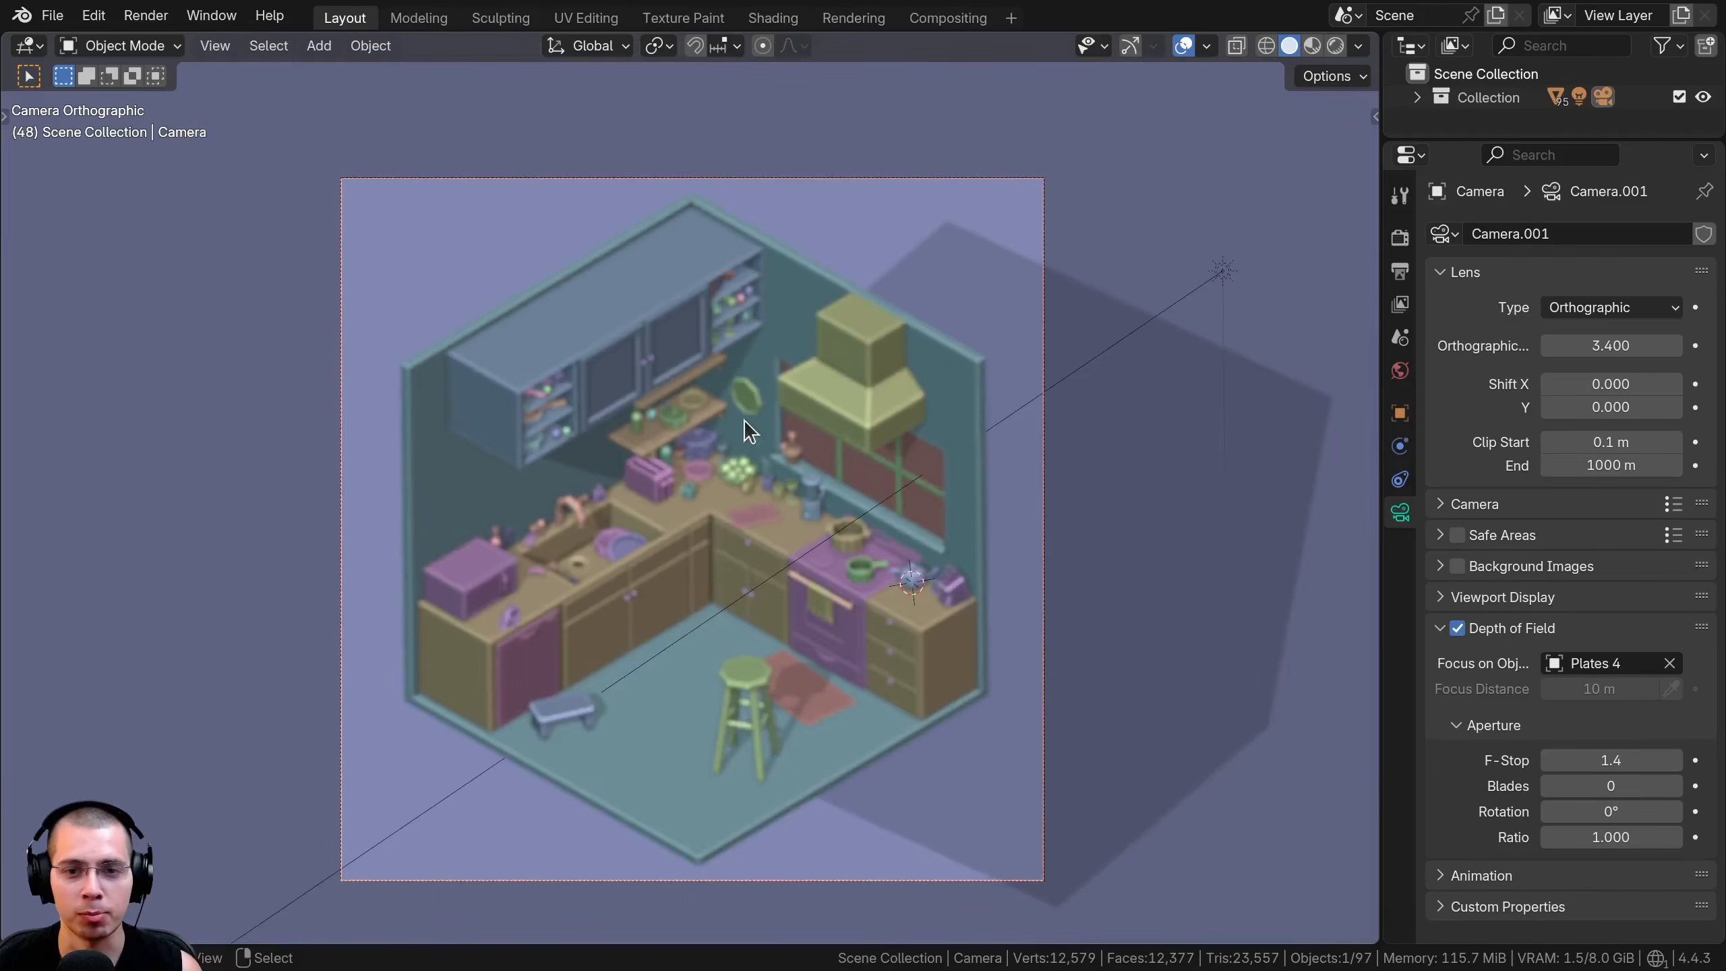
# Change the camera's lens type from Orthographic to Perspective
pyautogui.scroll(1, 745, 420)
pyautogui.click(1590, 310)
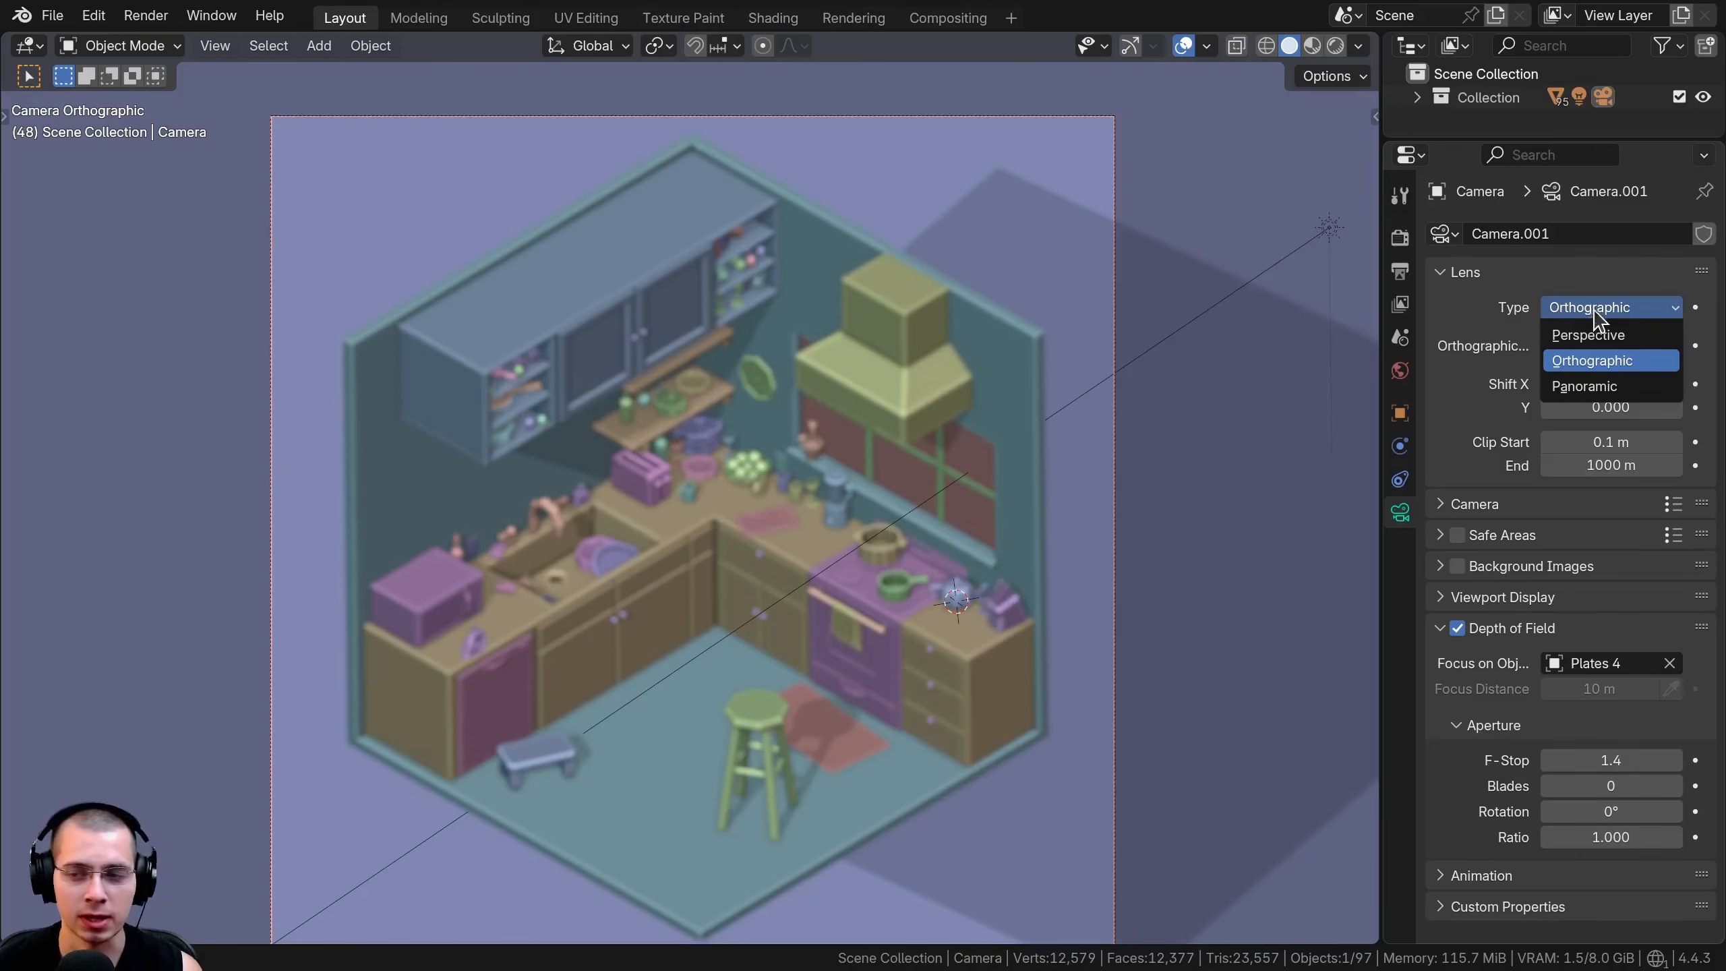
pyautogui.click(1579, 334)
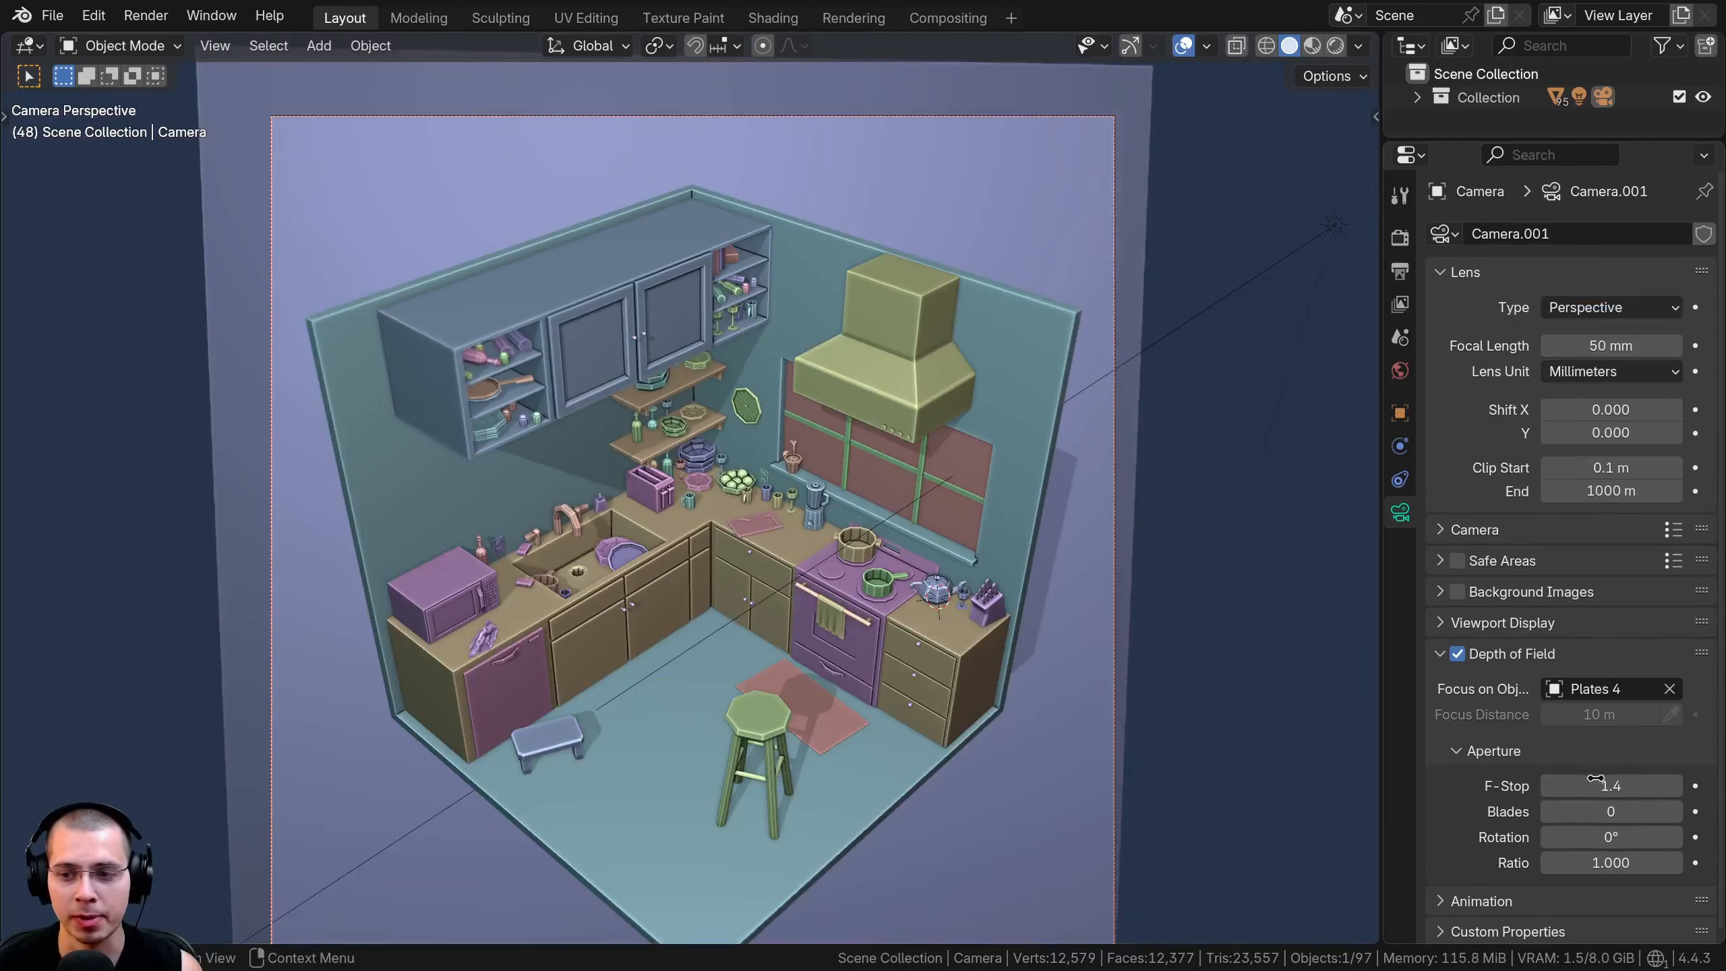
# Lower the camera's depth of field F-Stop to 0.2 and inspect the blur around the kitchen
pyautogui.moveTo(1610, 785); pyautogui.dragTo(1556, 785)
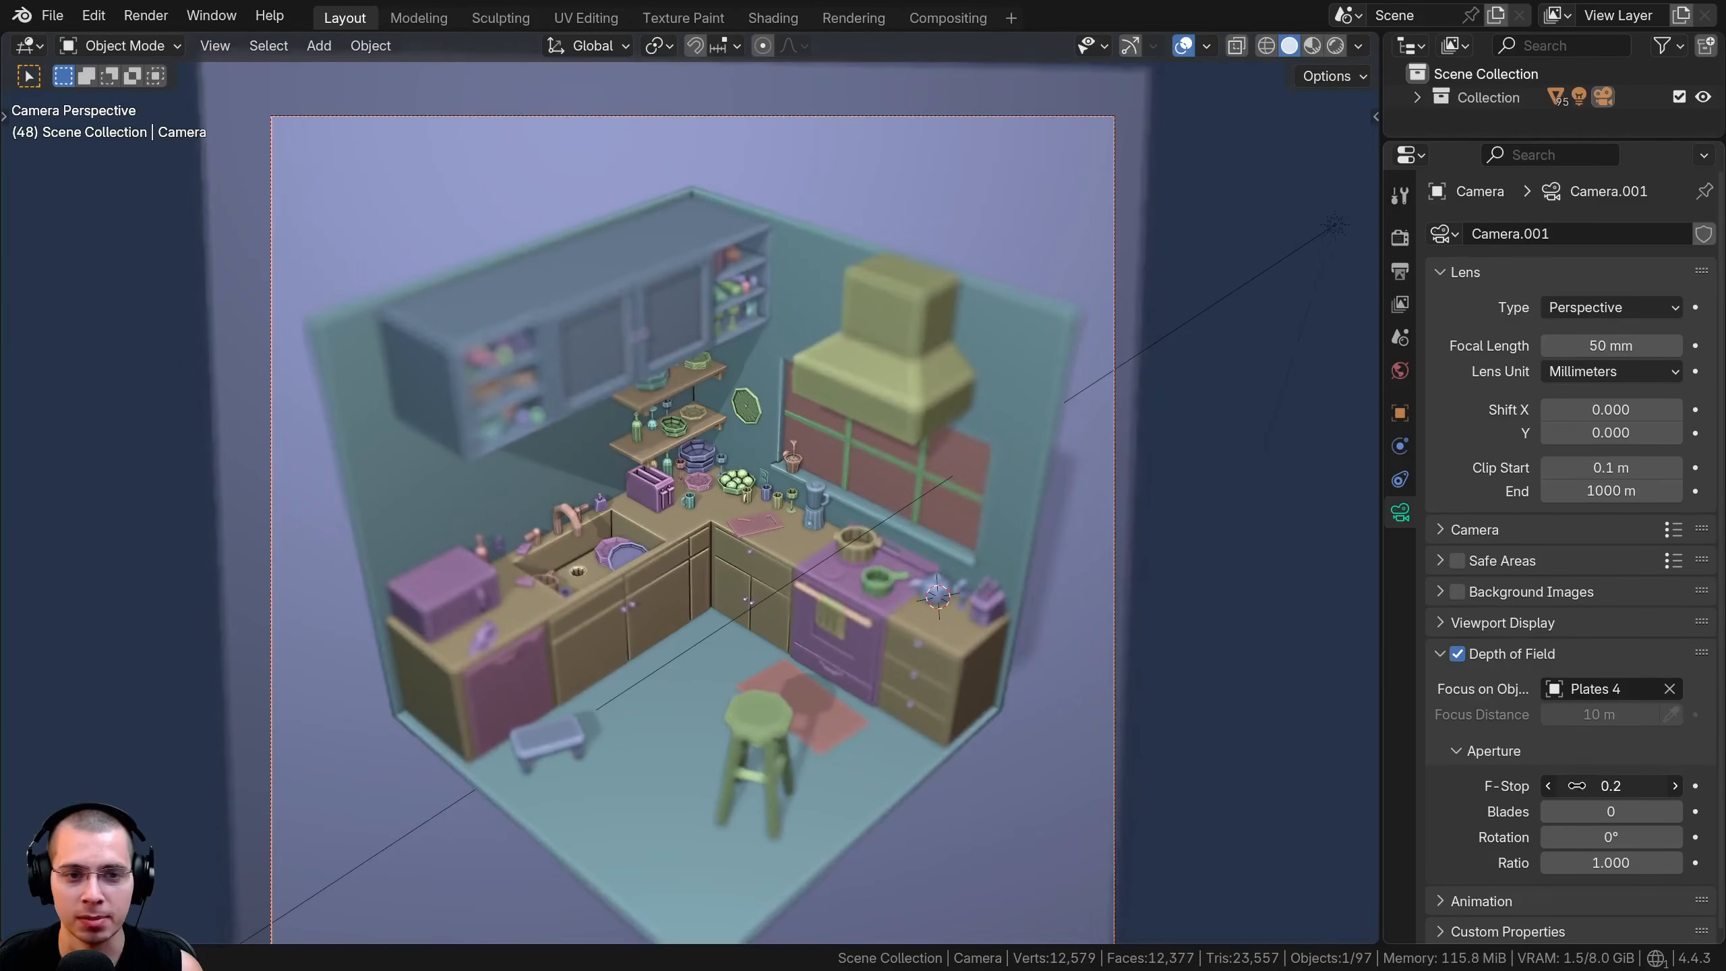
pyautogui.scroll(4, 599, 546)
pyautogui.scroll(-3, 655, 493)
pyautogui.scroll(2, 671, 473)
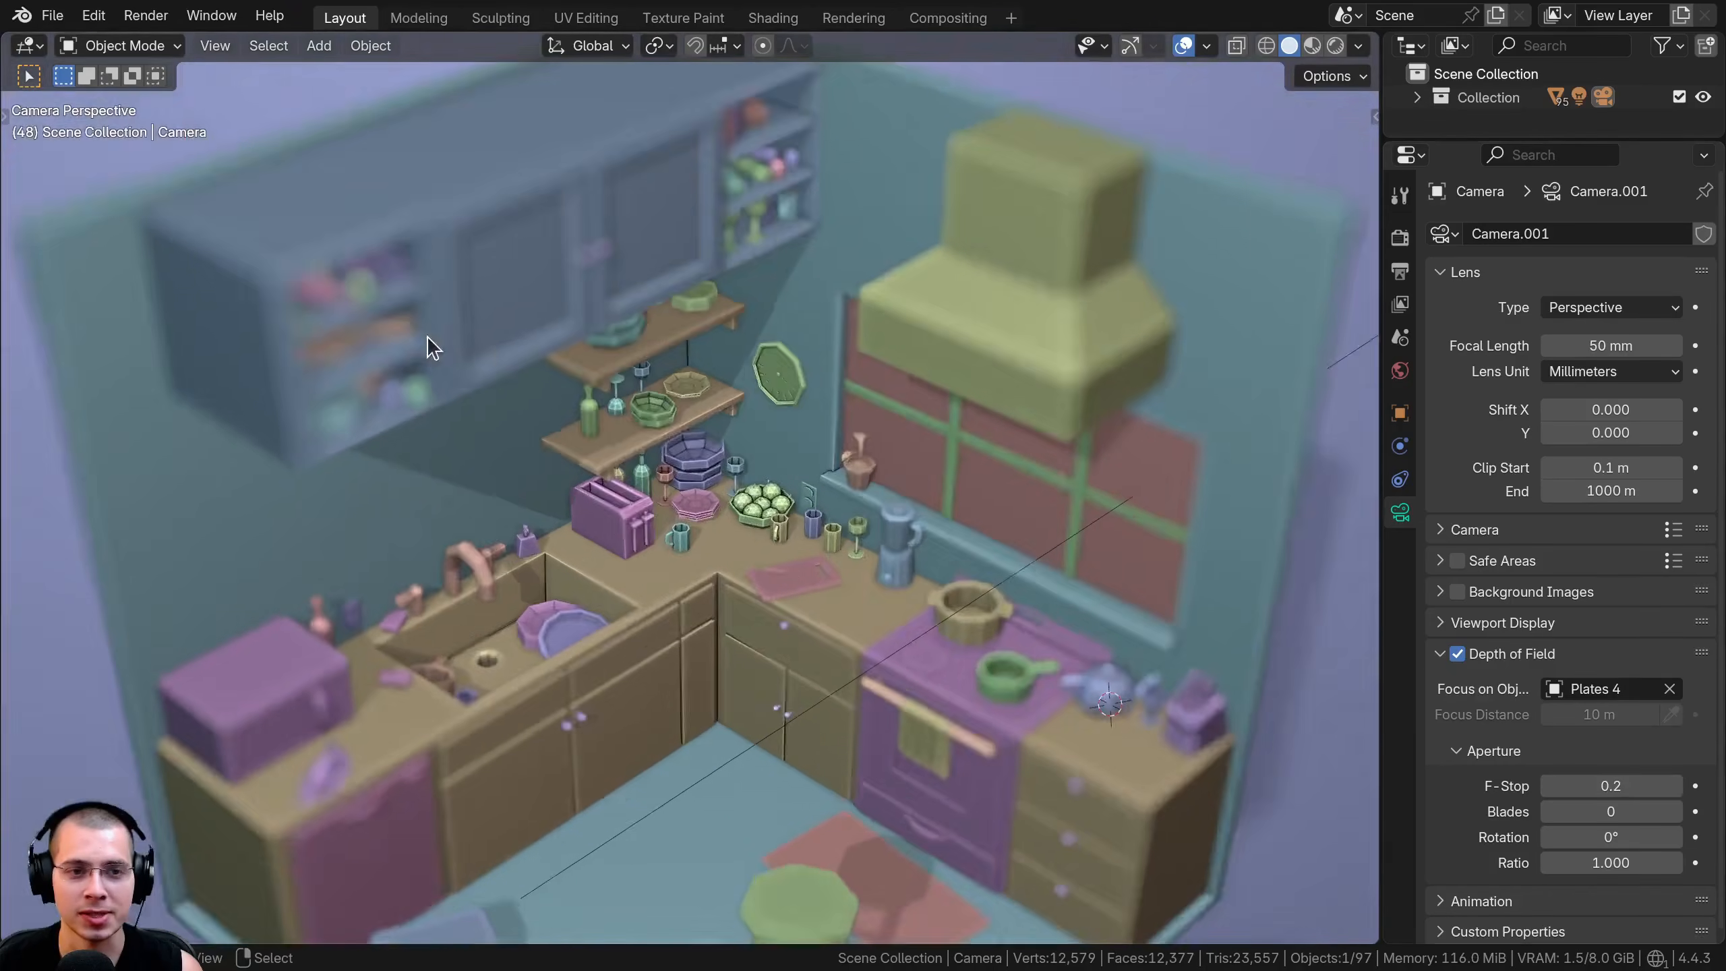
pyautogui.scroll(4, 432, 348)
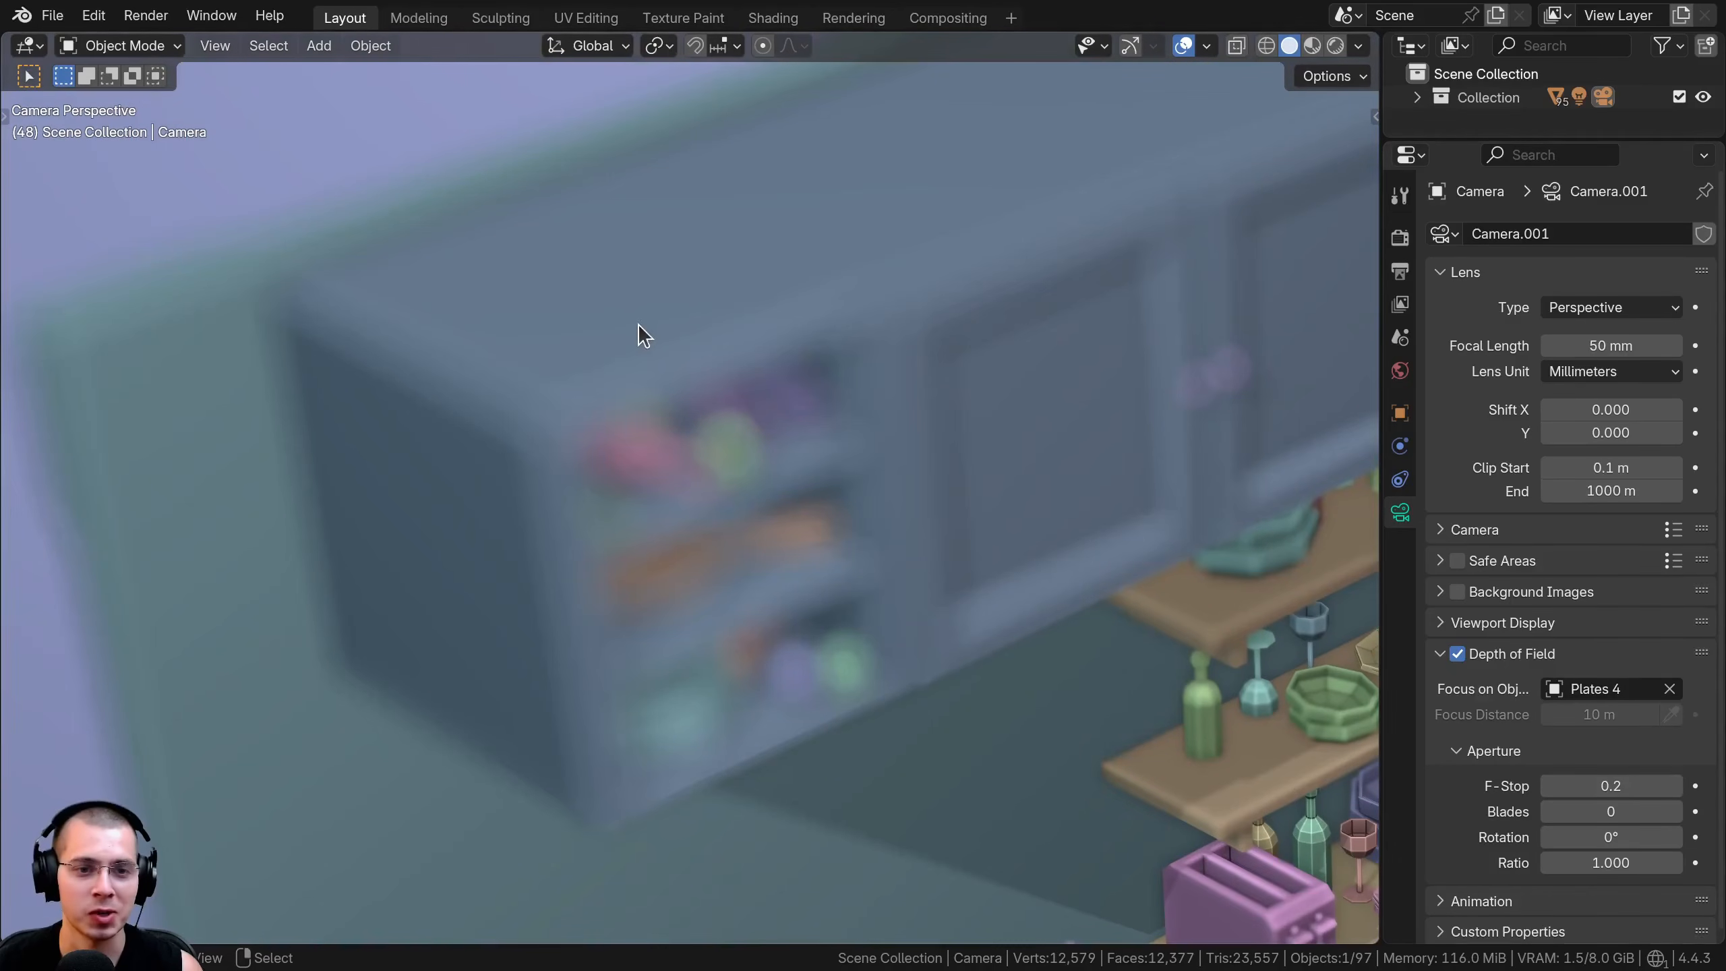
pyautogui.scroll(-7, 638, 323)
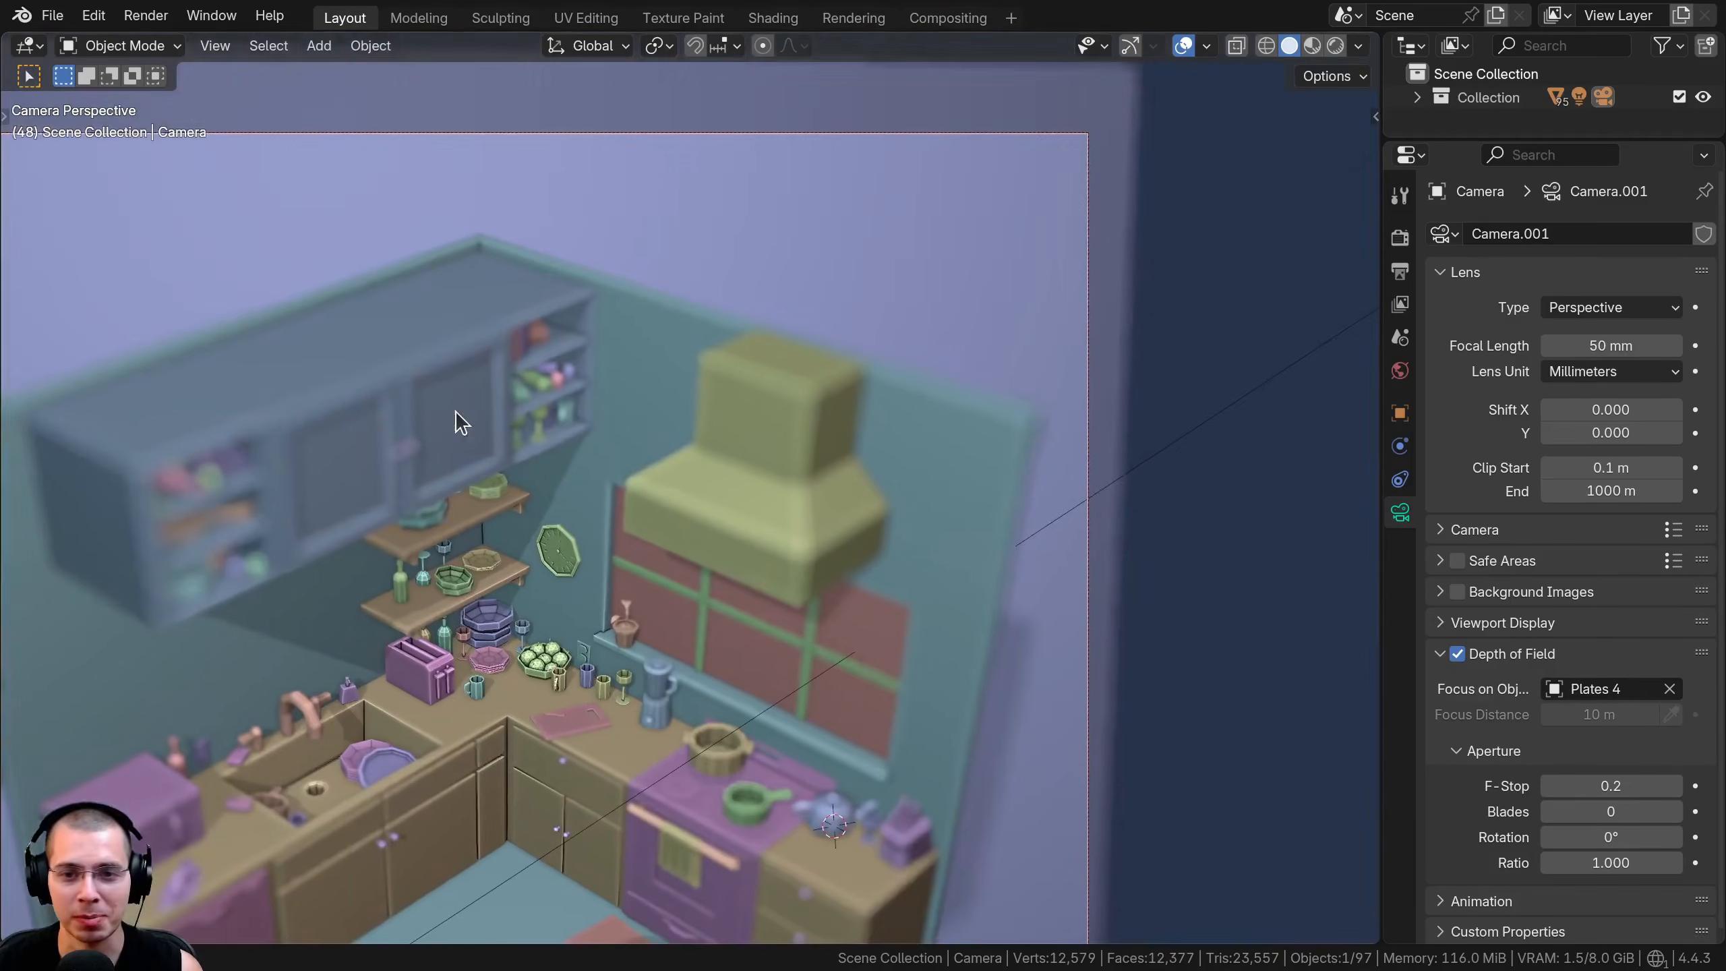
pyautogui.scroll(3, 679, 576)
pyautogui.scroll(-5, 588, 490)
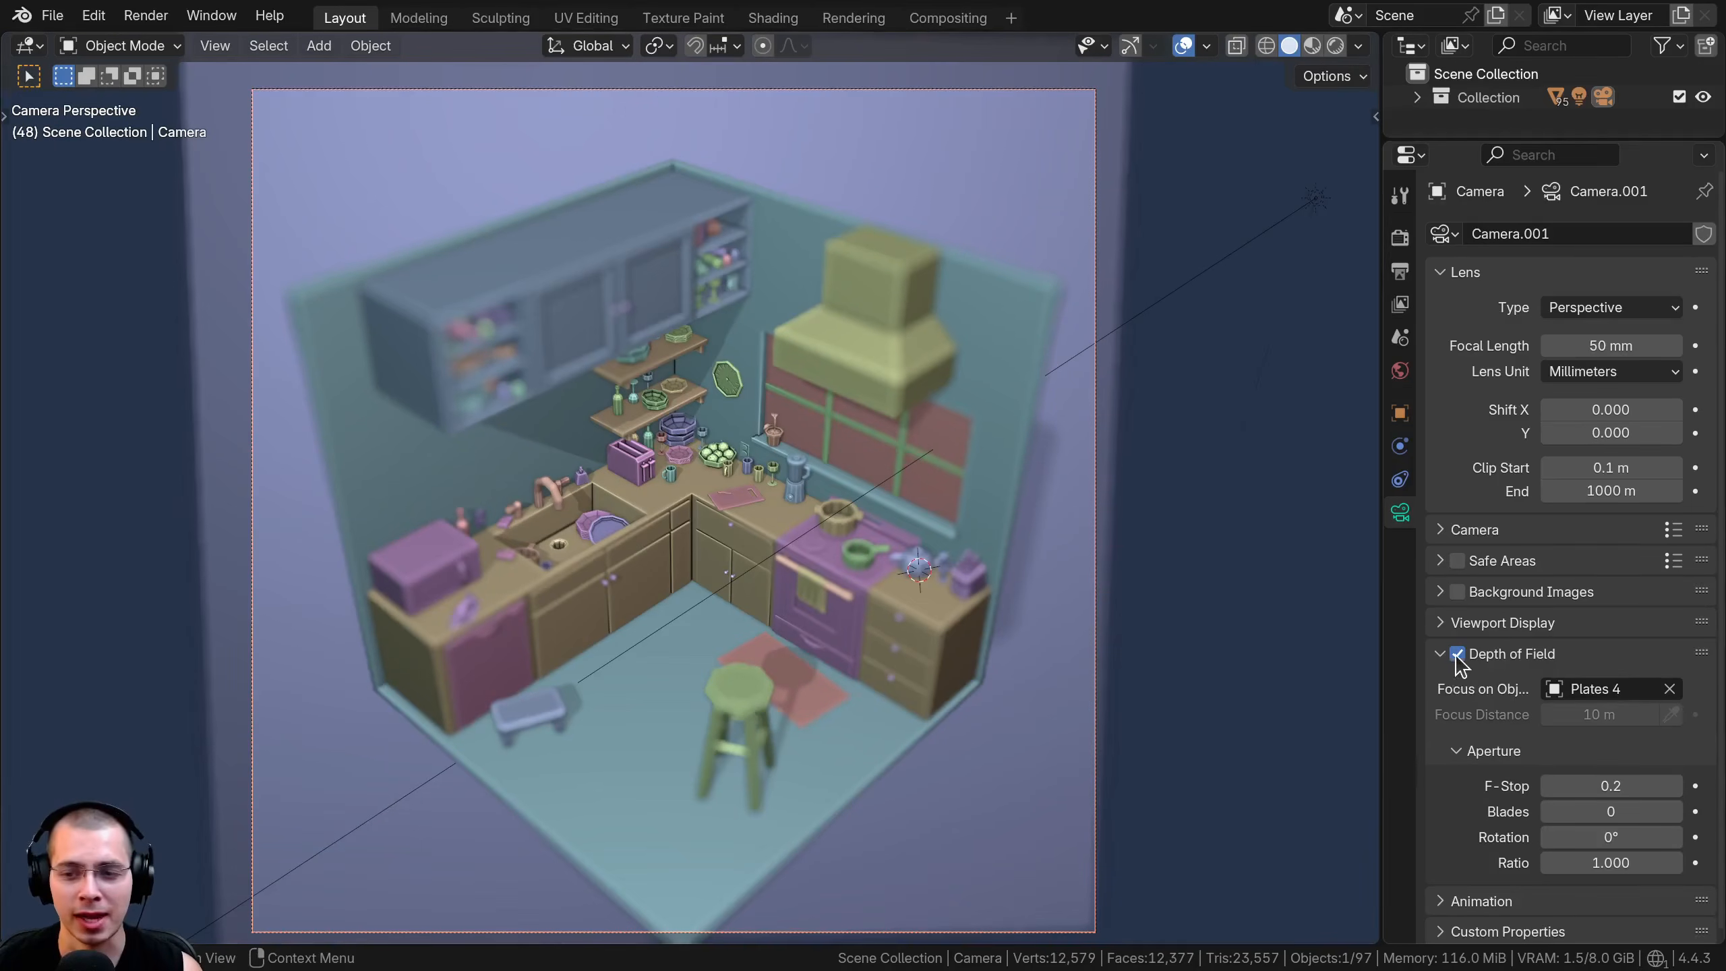
# Toggle the camera's Depth of Field to compare its effect, leaving it disabled
pyautogui.click(1456, 654)
pyautogui.click(1456, 654)
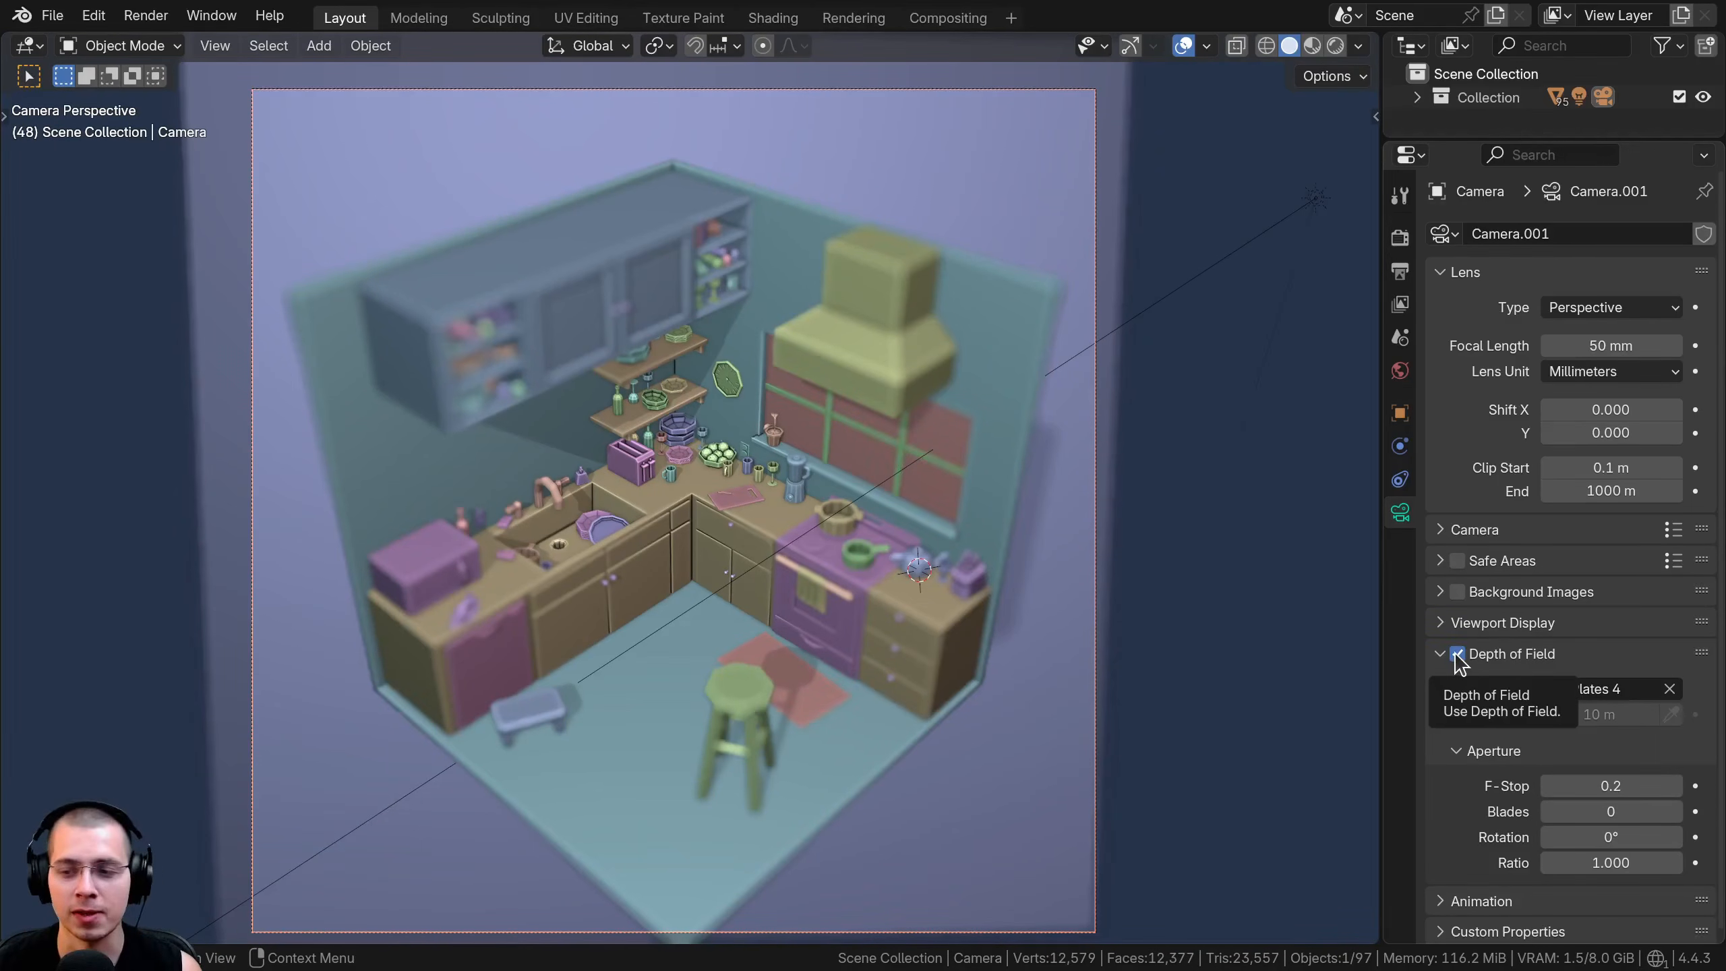
pyautogui.click(1456, 654)
# Enable the viewport shading's Outline option and open its colour for editing
pyautogui.click(1358, 46)
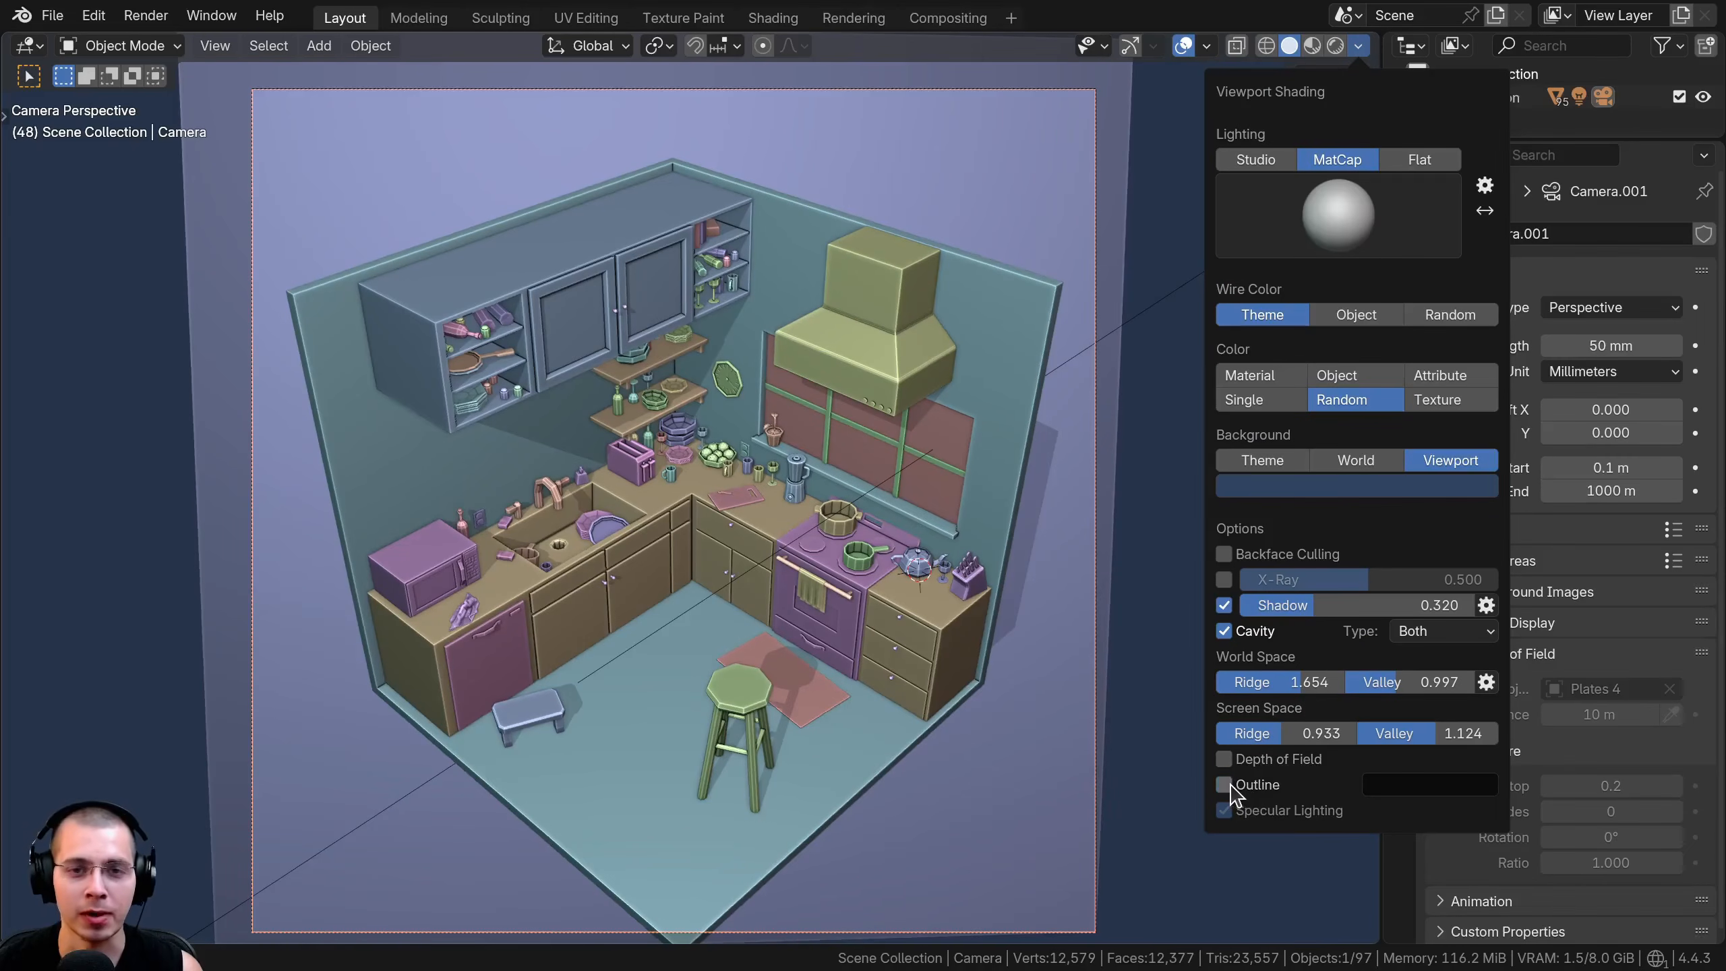
pyautogui.click(1226, 787)
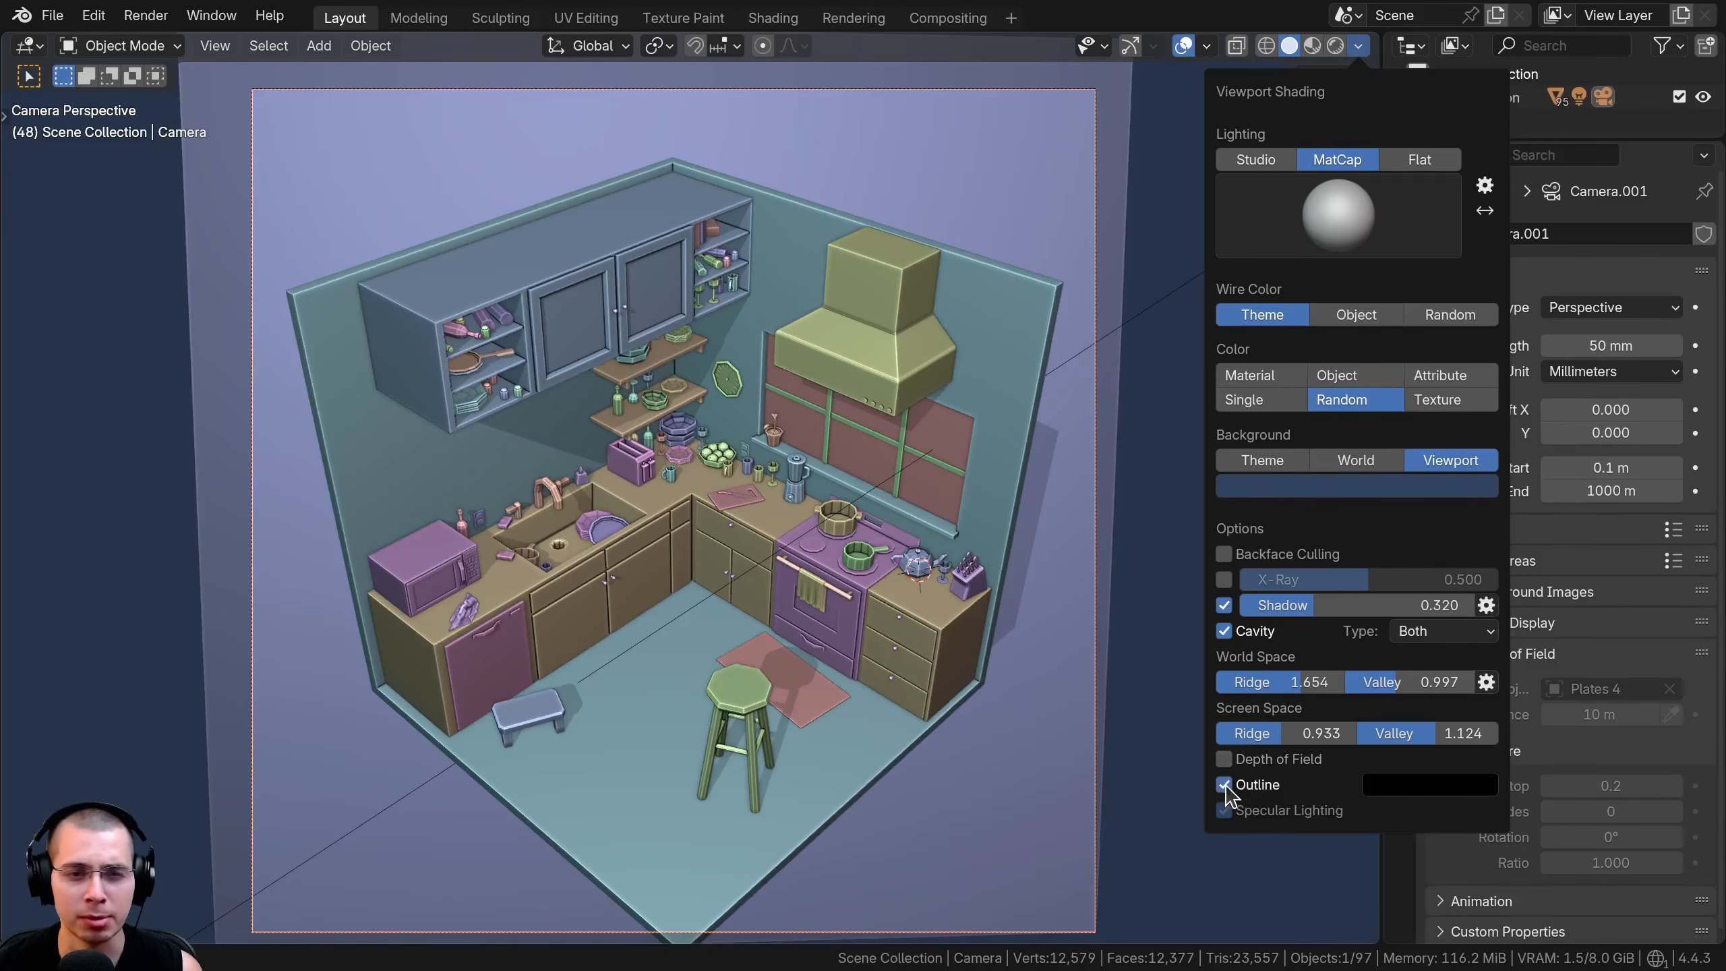
pyautogui.click(1421, 792)
pyautogui.moveTo(1479, 606)
pyautogui.mouseDown()
pyautogui.moveTo(1481, 414)
pyautogui.moveTo(1480, 607)
pyautogui.mouseUp()
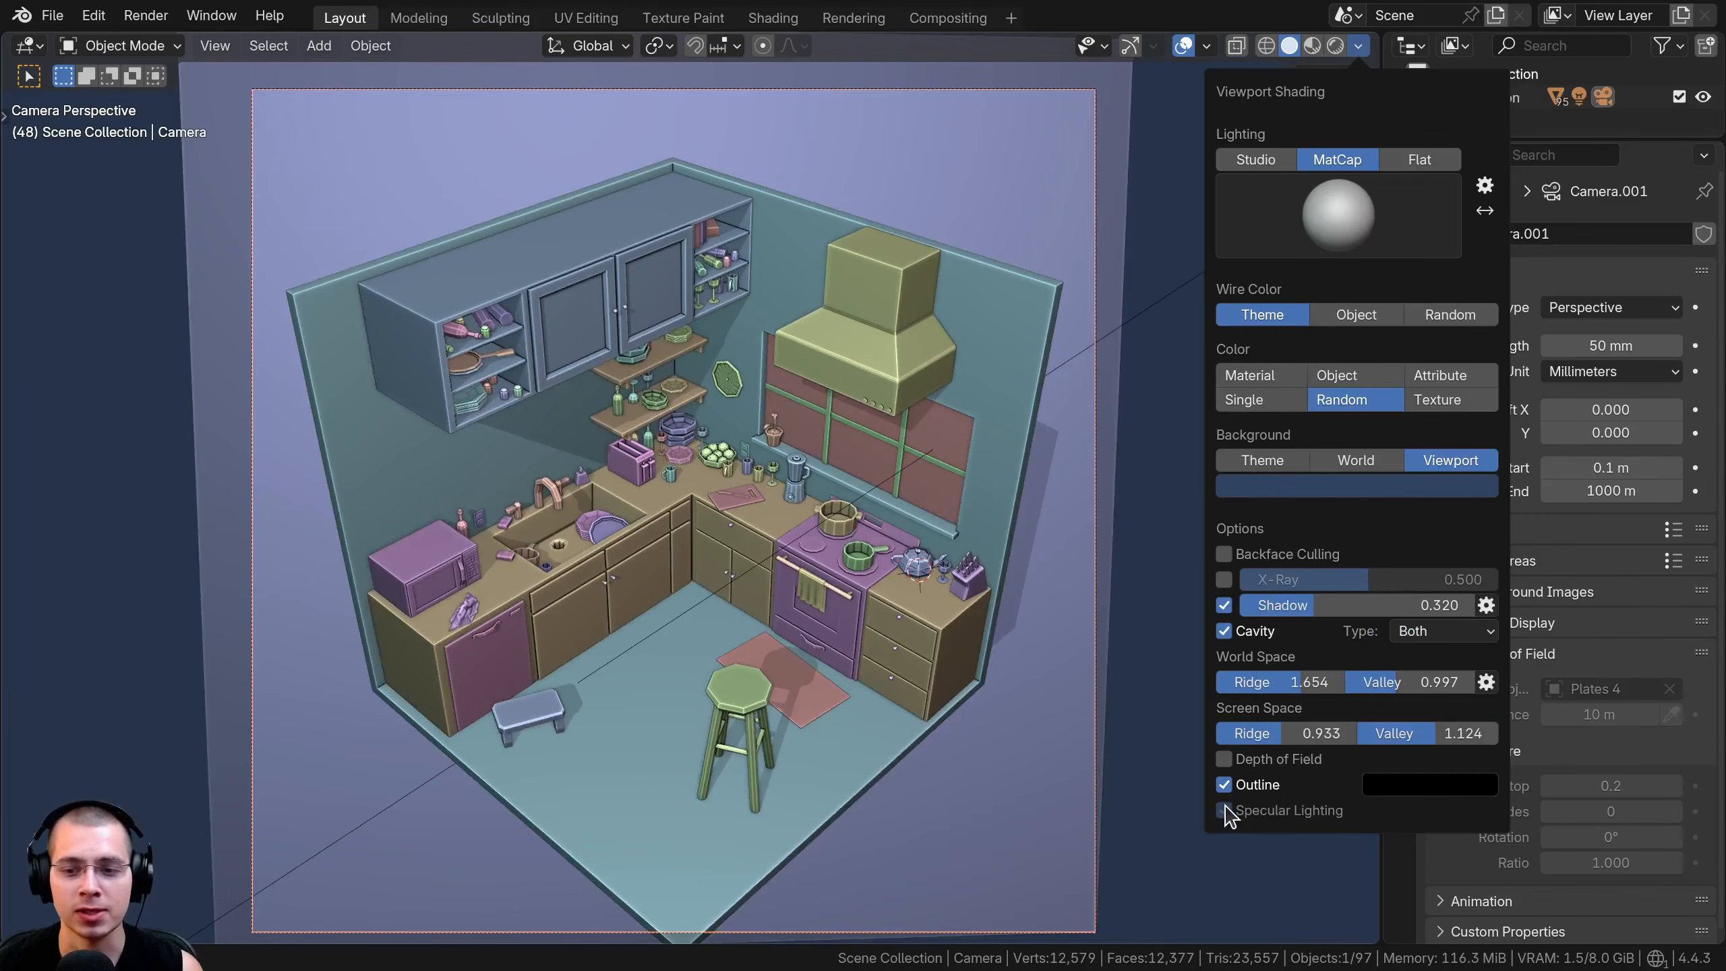
# Leave the camera view and switch the viewport lighting from MatCap to Studio
pyautogui.press('KP_0')
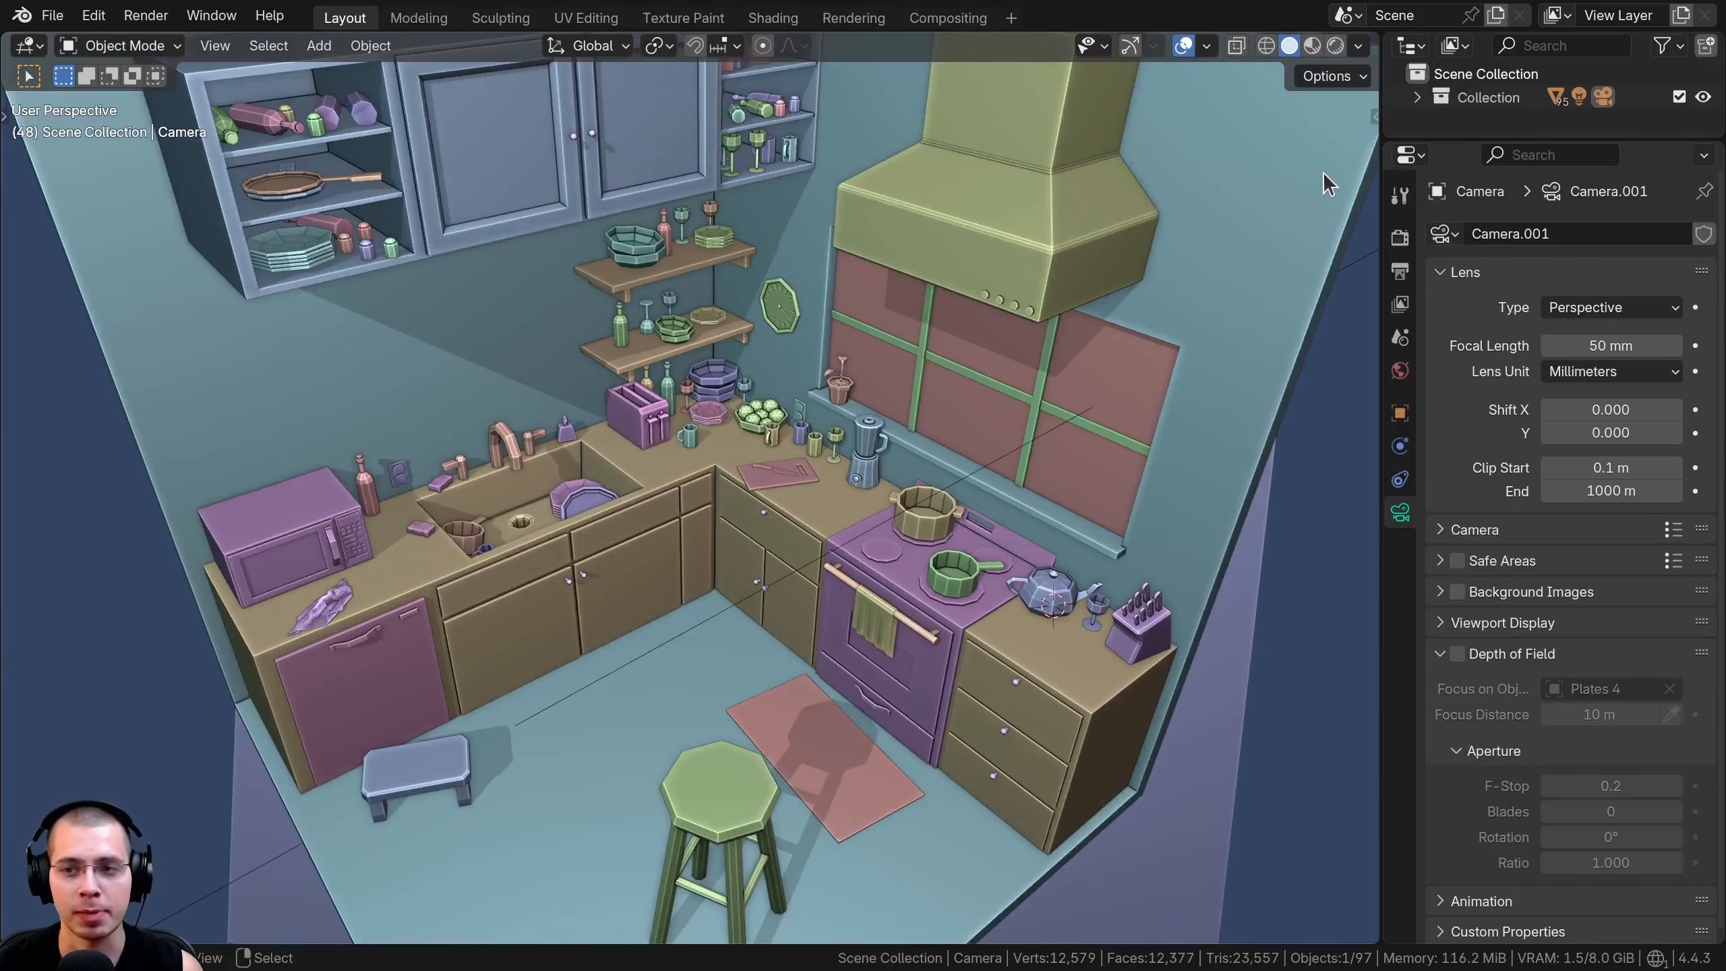
pyautogui.click(1359, 47)
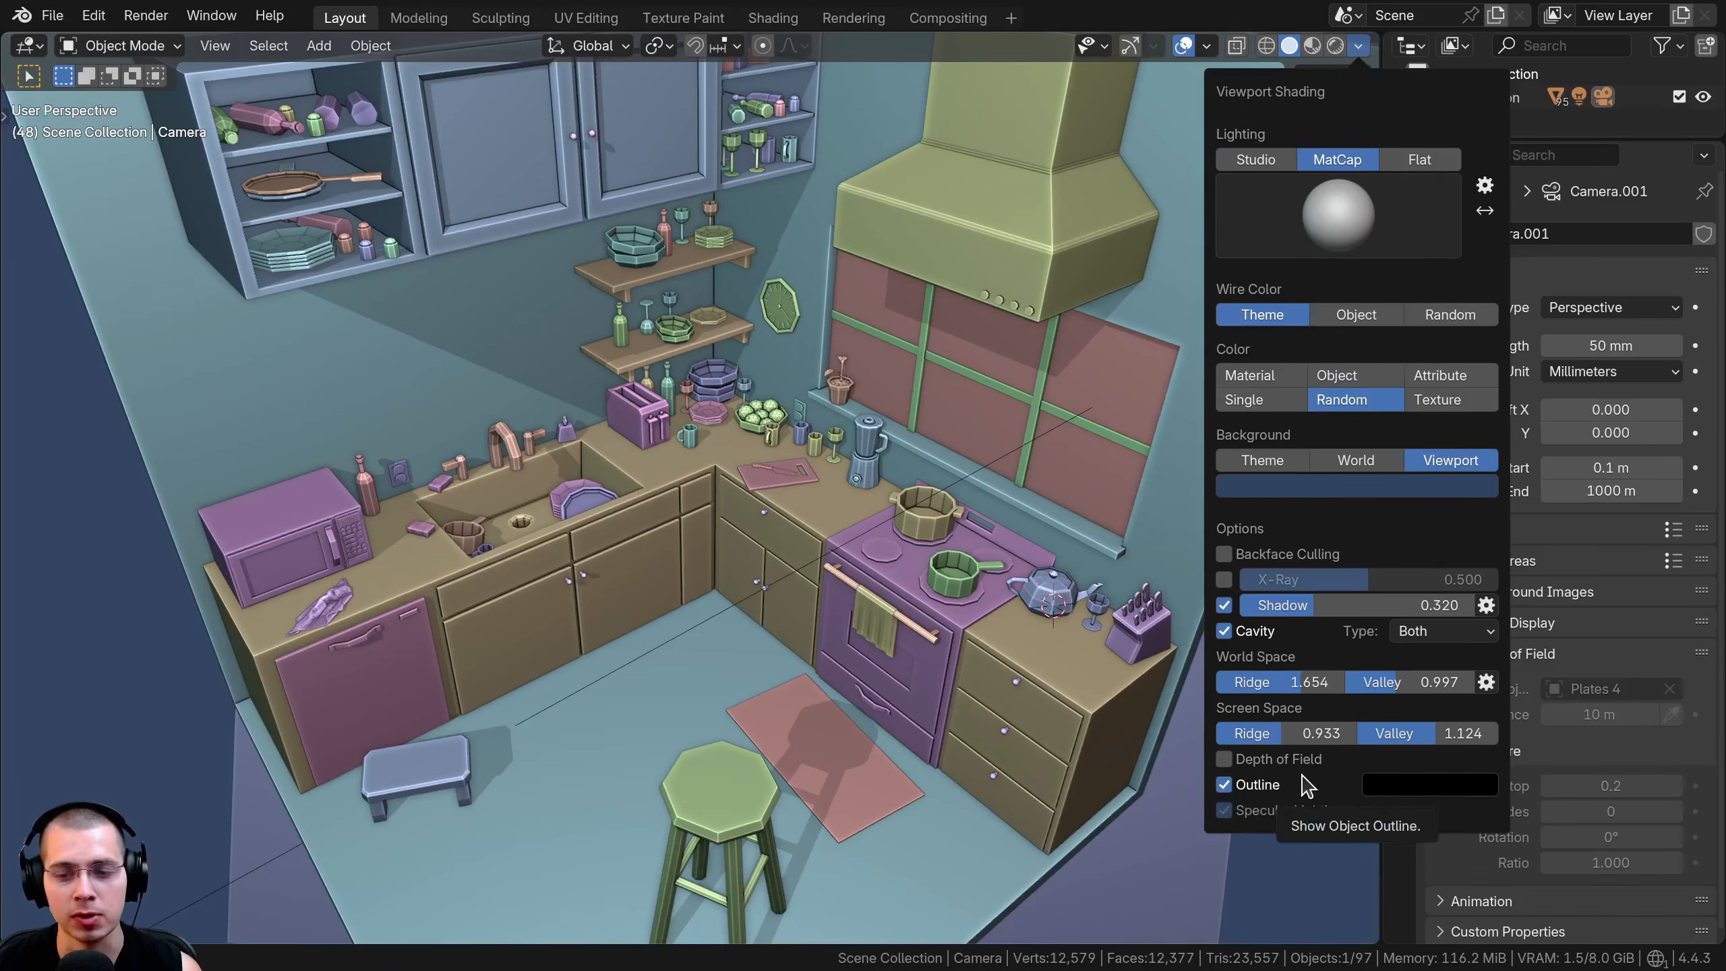
pyautogui.click(1256, 160)
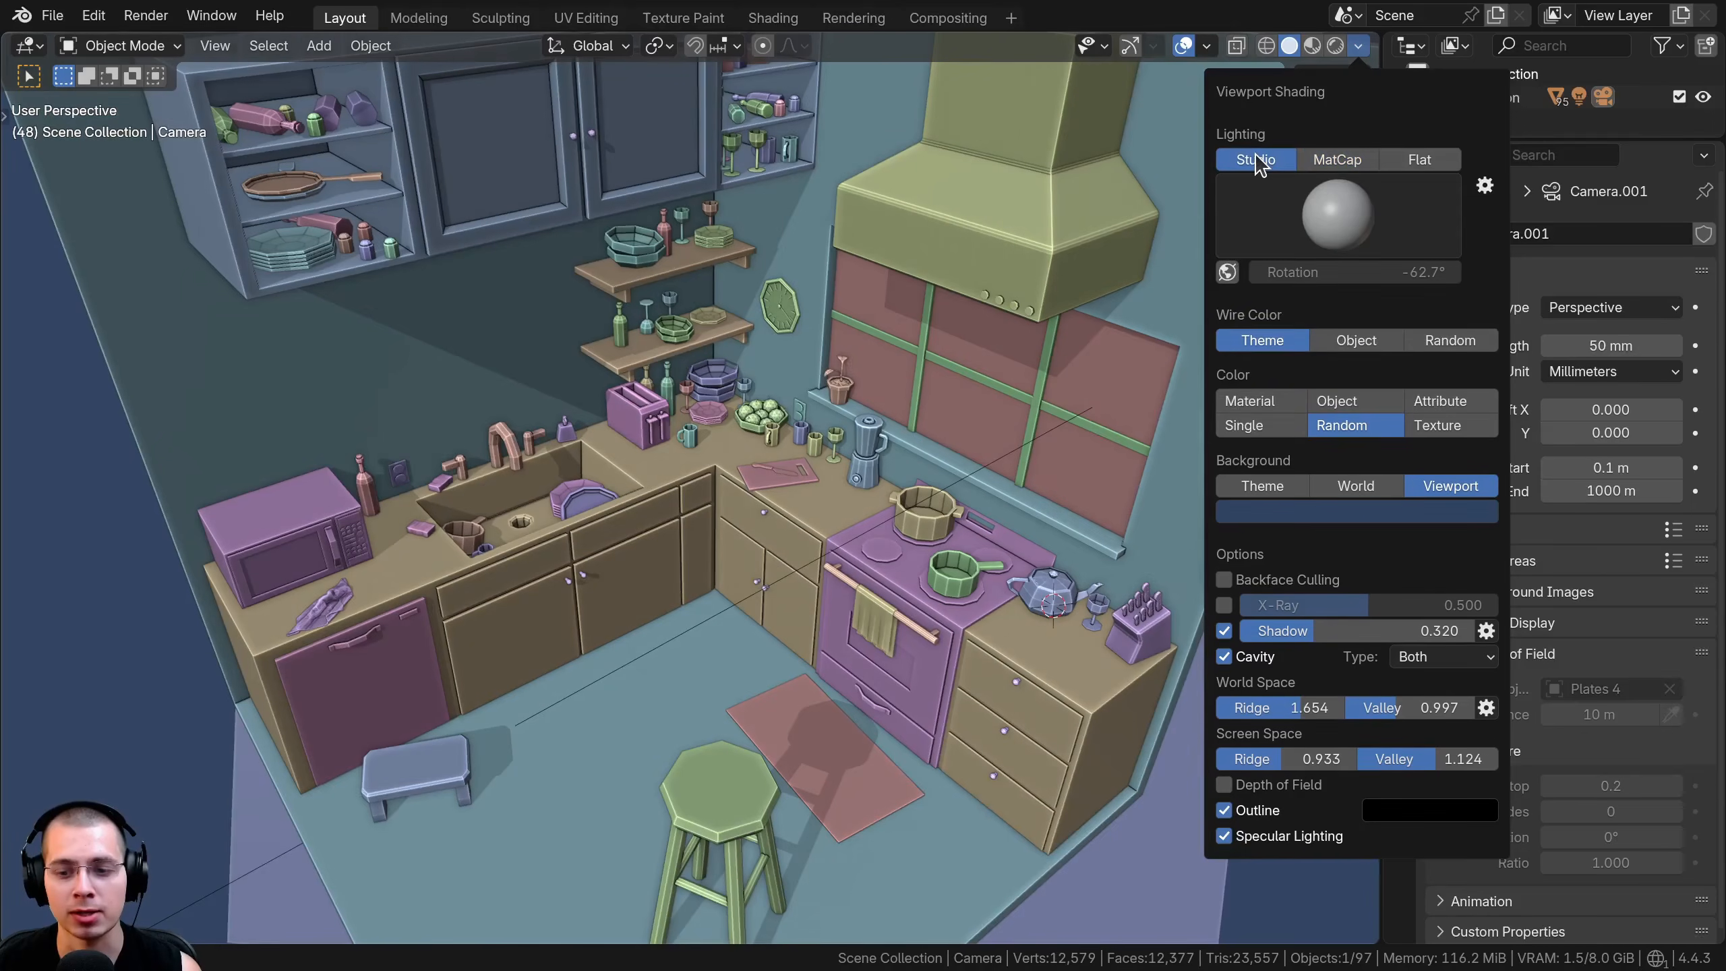
# Toggle Specular Lighting off and on to compare its effect on the kitchen, leaving it enabled
pyautogui.click(1227, 836)
pyautogui.click(1234, 832)
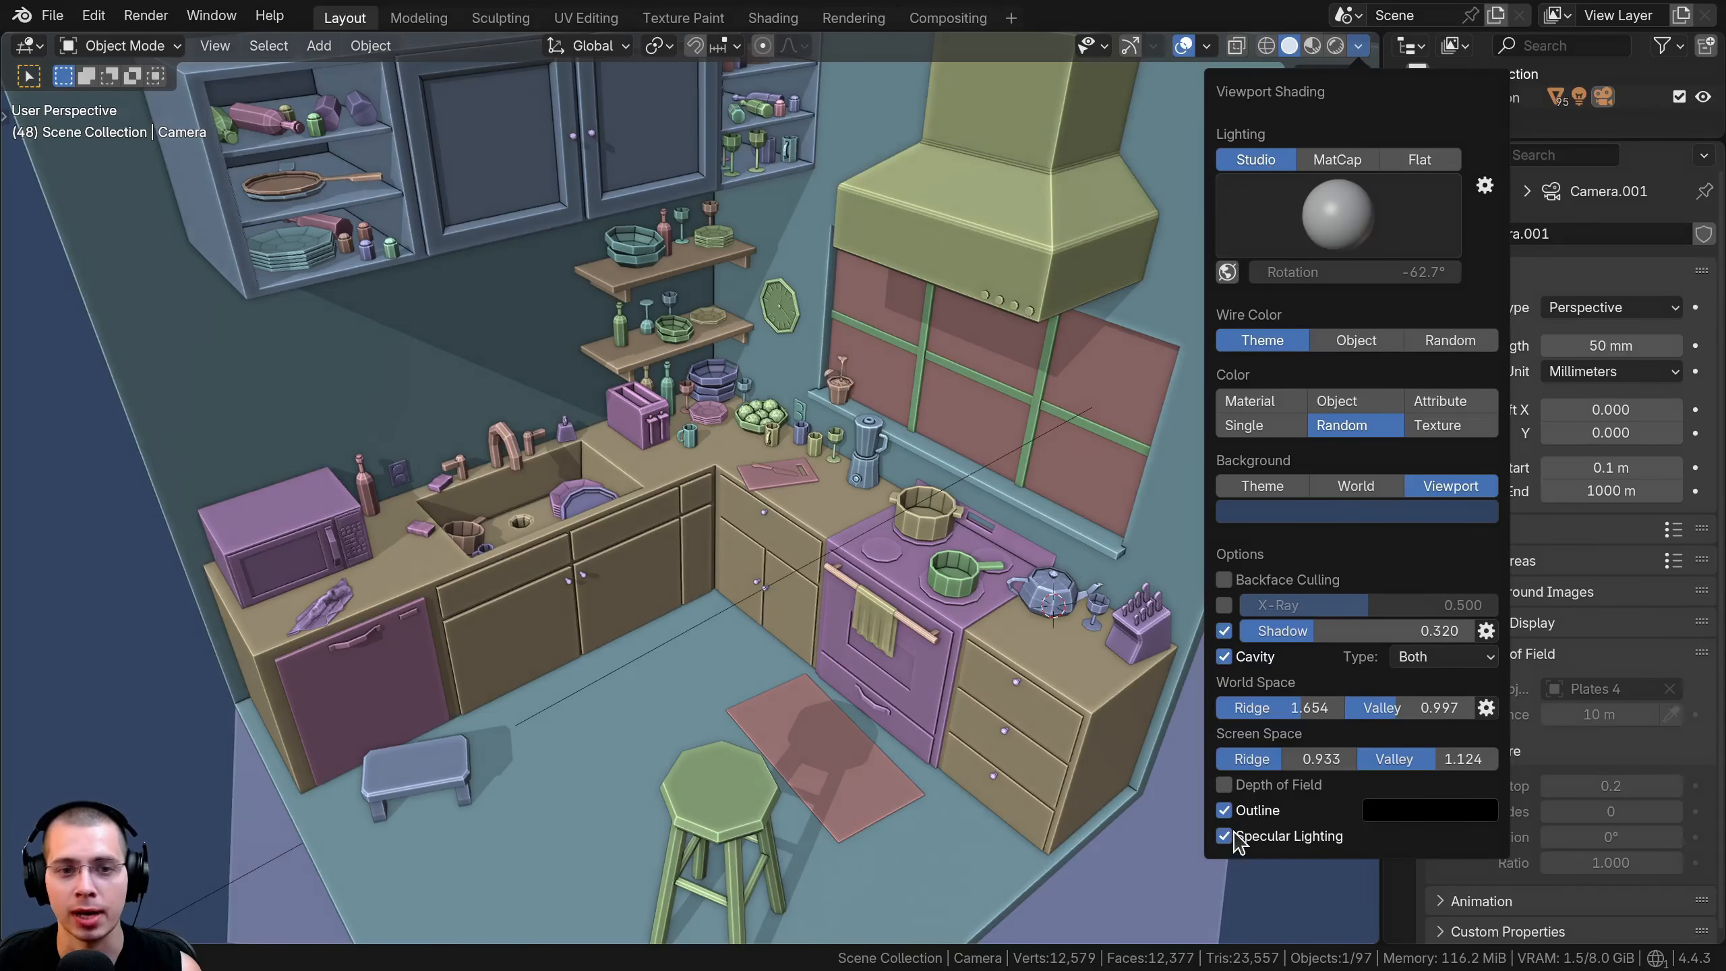
pyautogui.click(1234, 831)
pyautogui.click(1234, 832)
pyautogui.click(1235, 832)
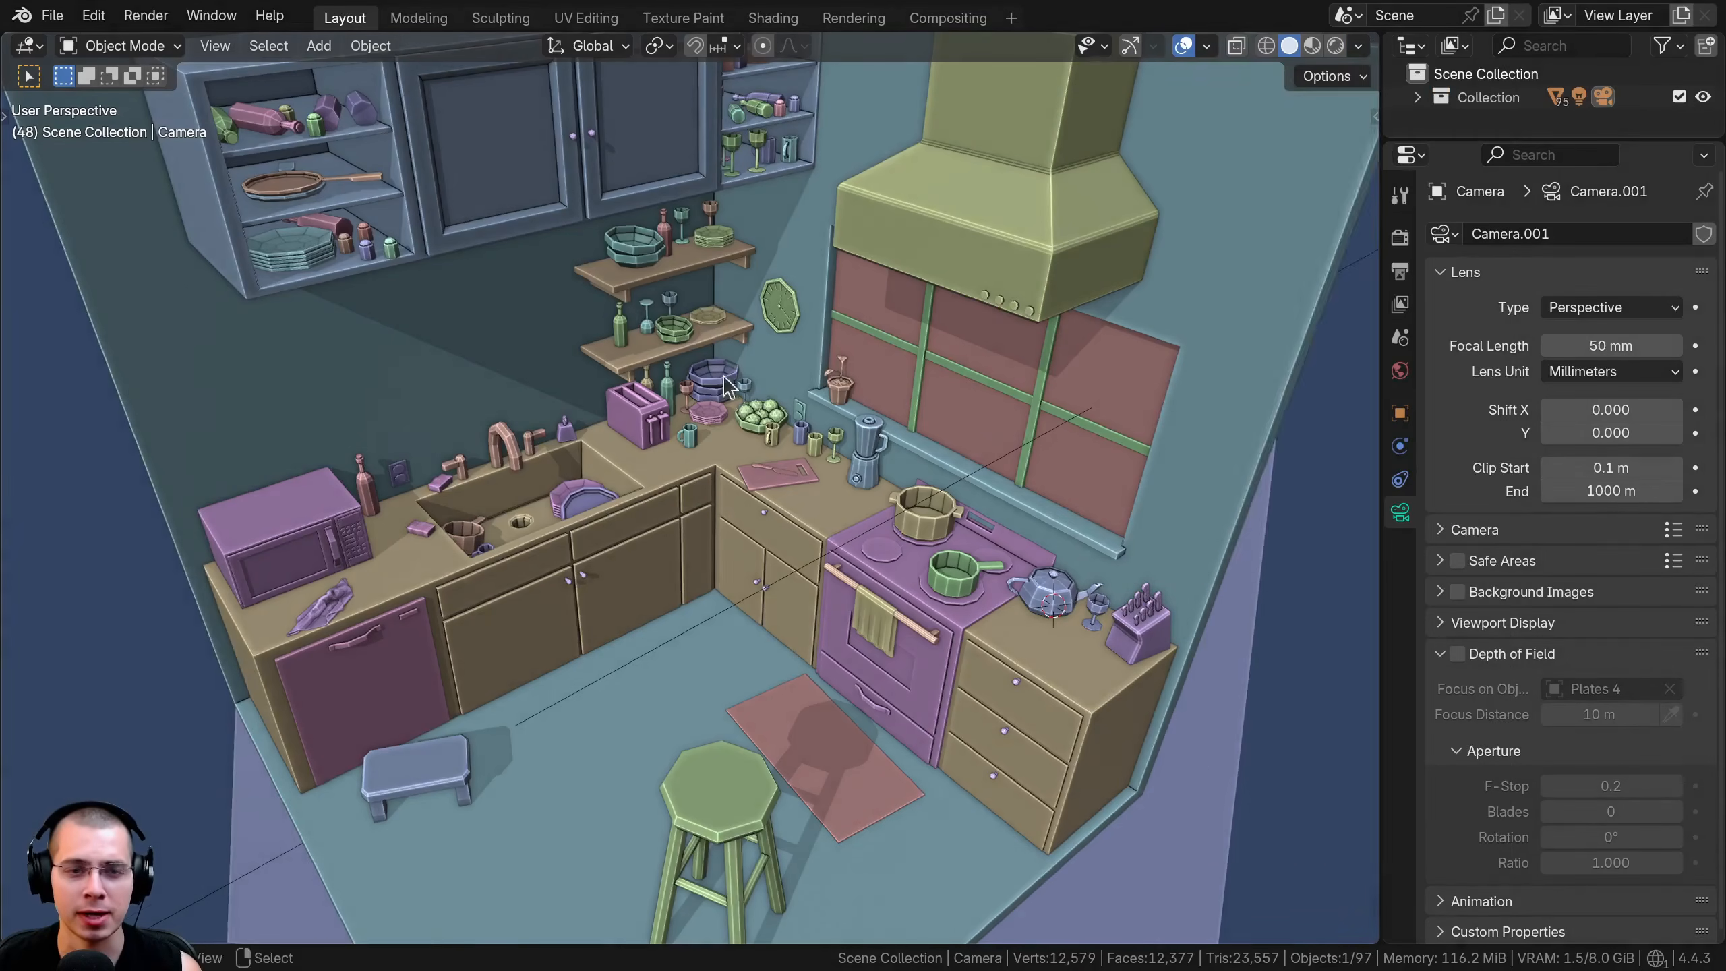
# Add an ico sphere mesh to the scene with 7 subdivisions
pyautogui.scroll(-5, 685, 181)
pyautogui.hotkey('shift', 'a')
pyautogui.moveTo(691, 182)
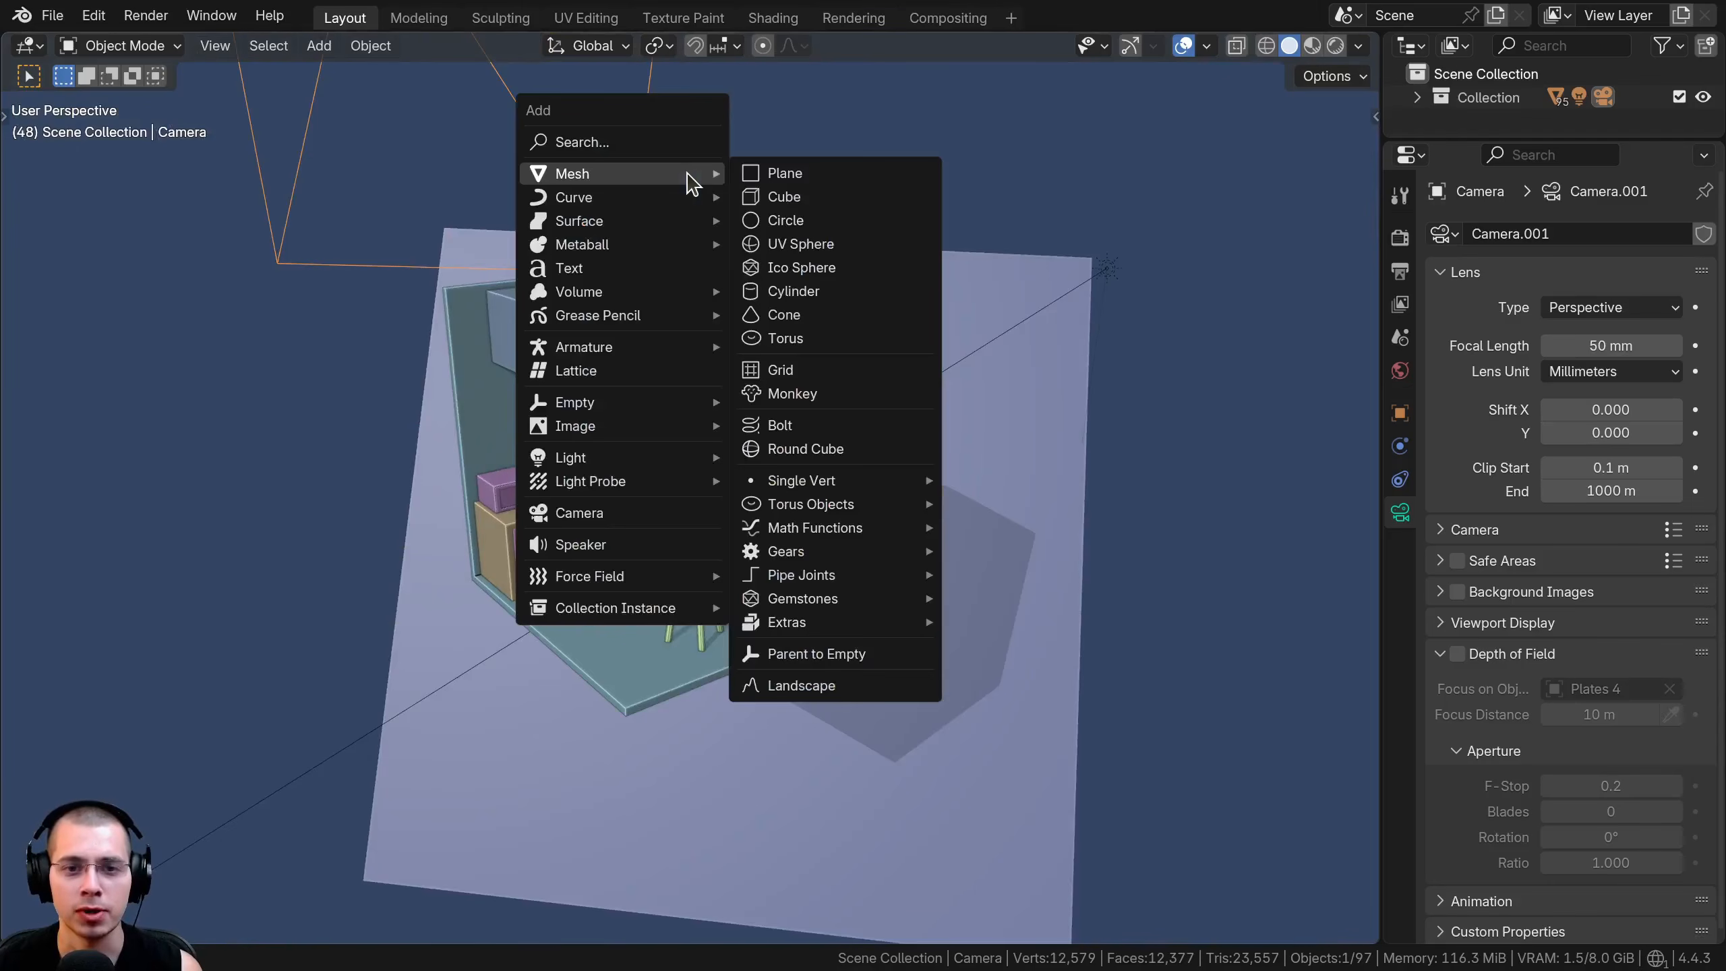
pyautogui.click(801, 267)
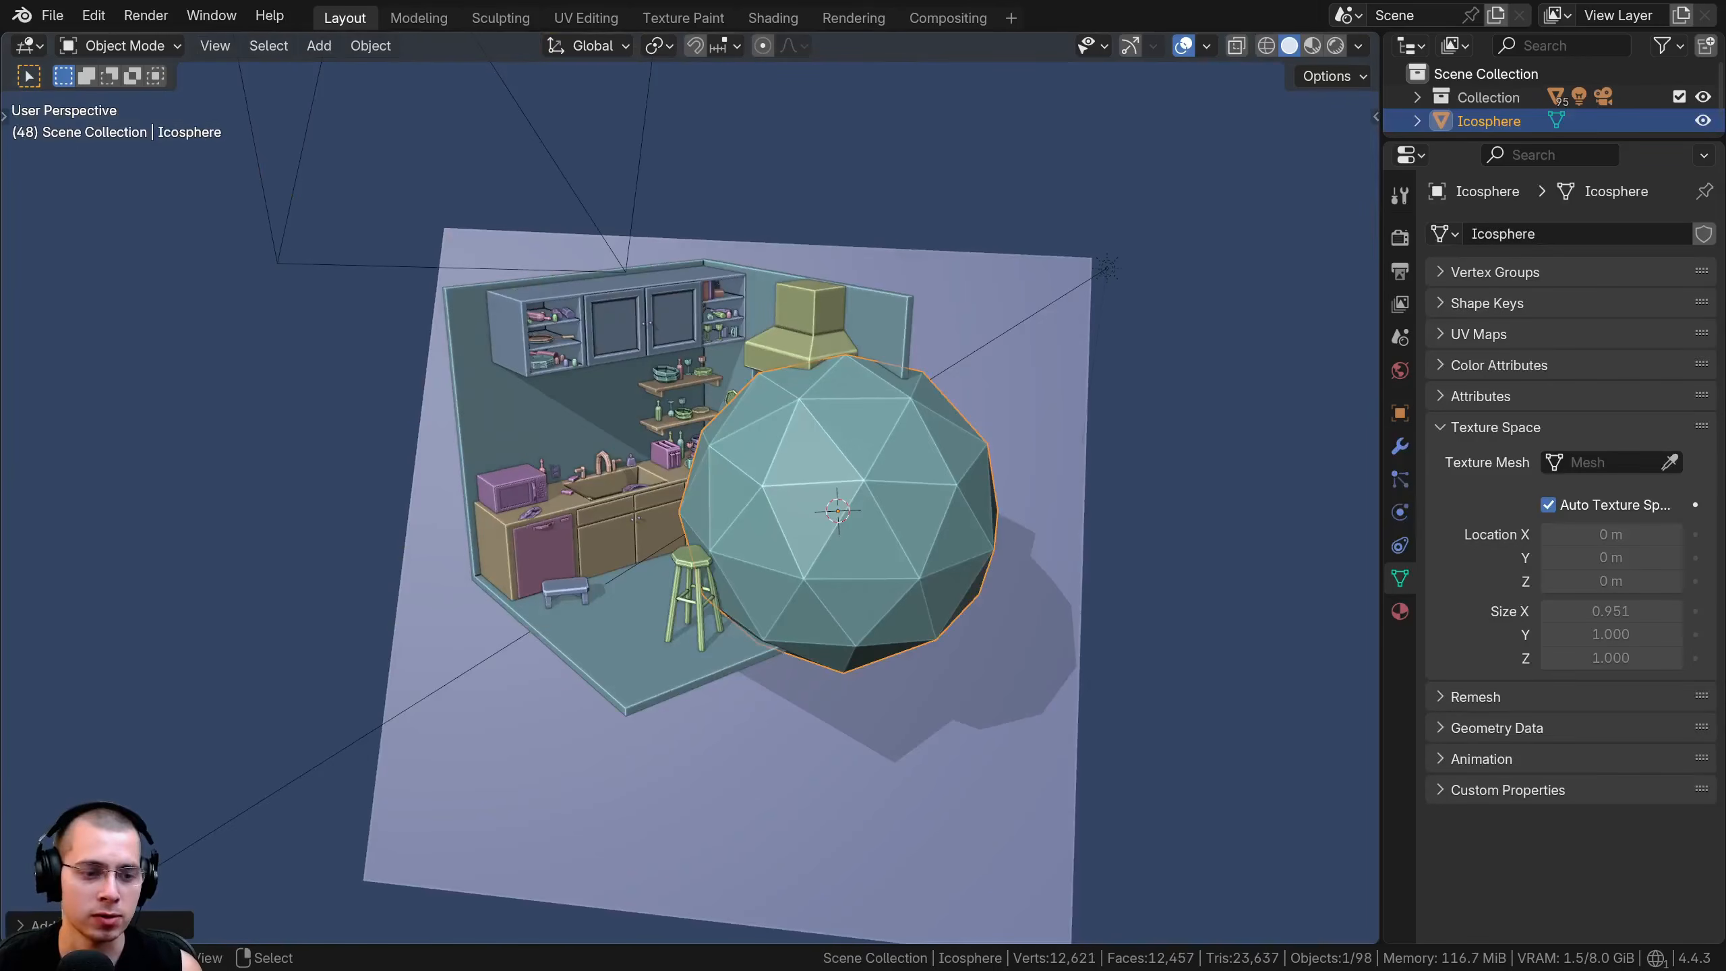
pyautogui.click(102, 925)
pyautogui.click(199, 695)
pyautogui.write('7')
pyautogui.press('Return')
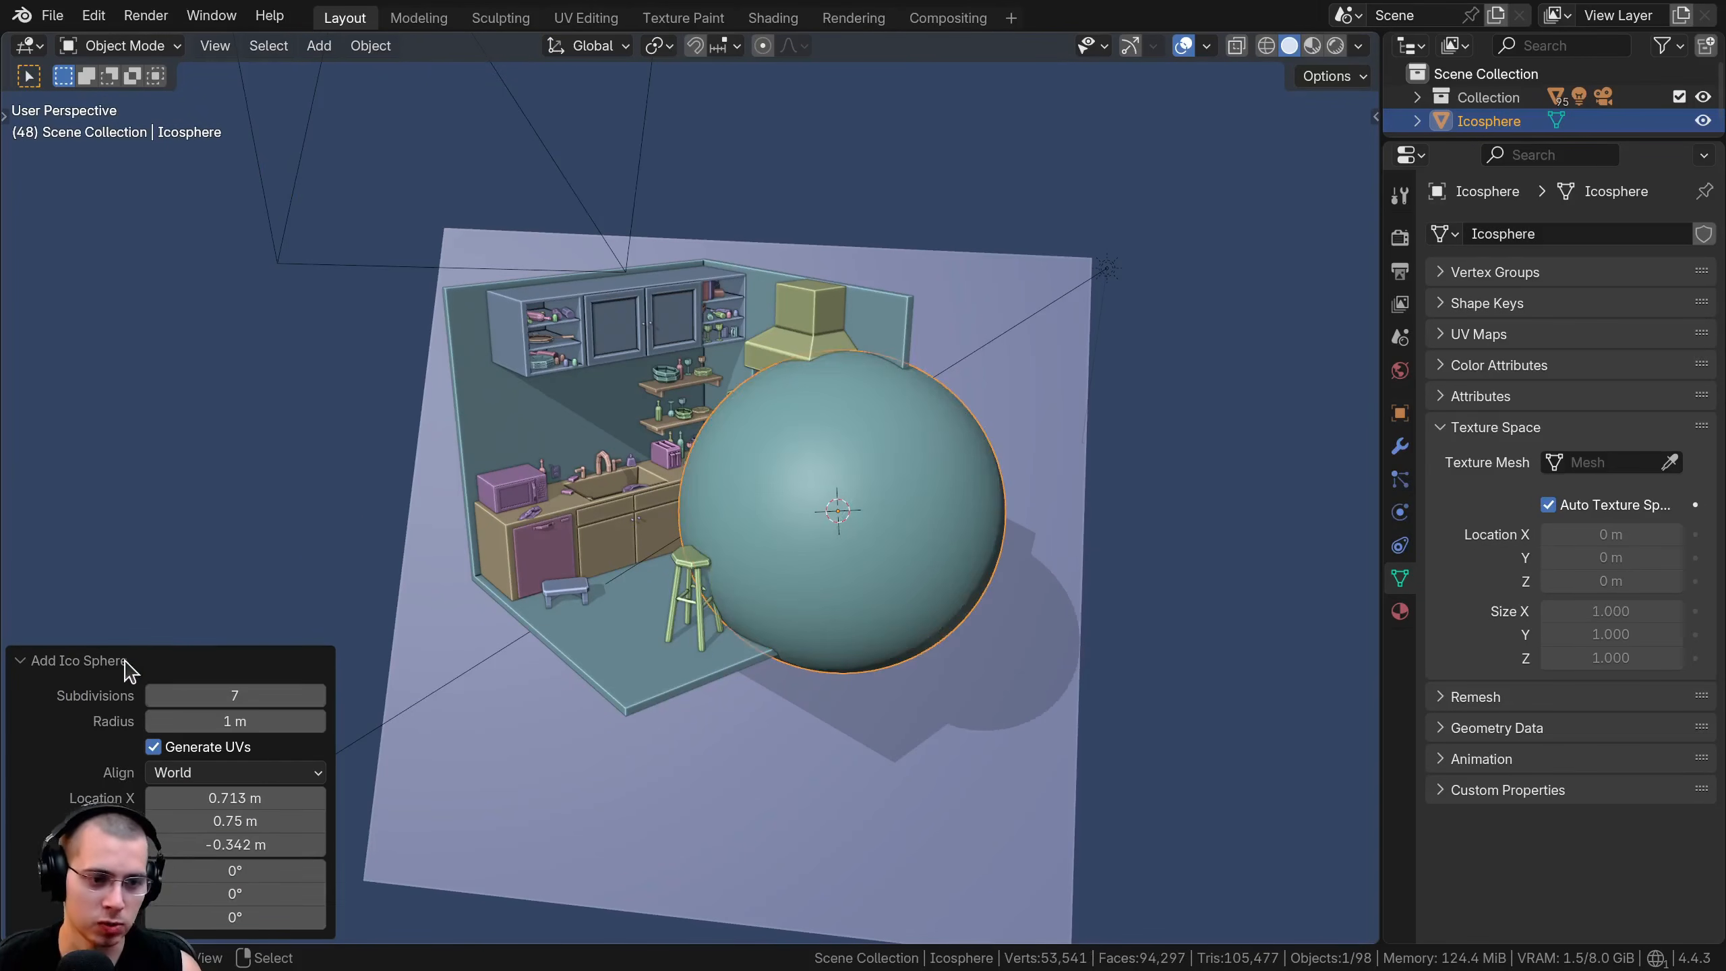
pyautogui.click(125, 661)
# Shade the ico sphere smooth and move it up above the kitchen
pyautogui.rightClick(772, 346)
pyautogui.click(772, 346)
pyautogui.scroll(-1, 976, 472)
pyautogui.keyDown('shift'); pyautogui.moveTo(976, 471); pyautogui.dragTo(968, 551, button='middle'); pyautogui.keyUp('shift')
pyautogui.press('g')
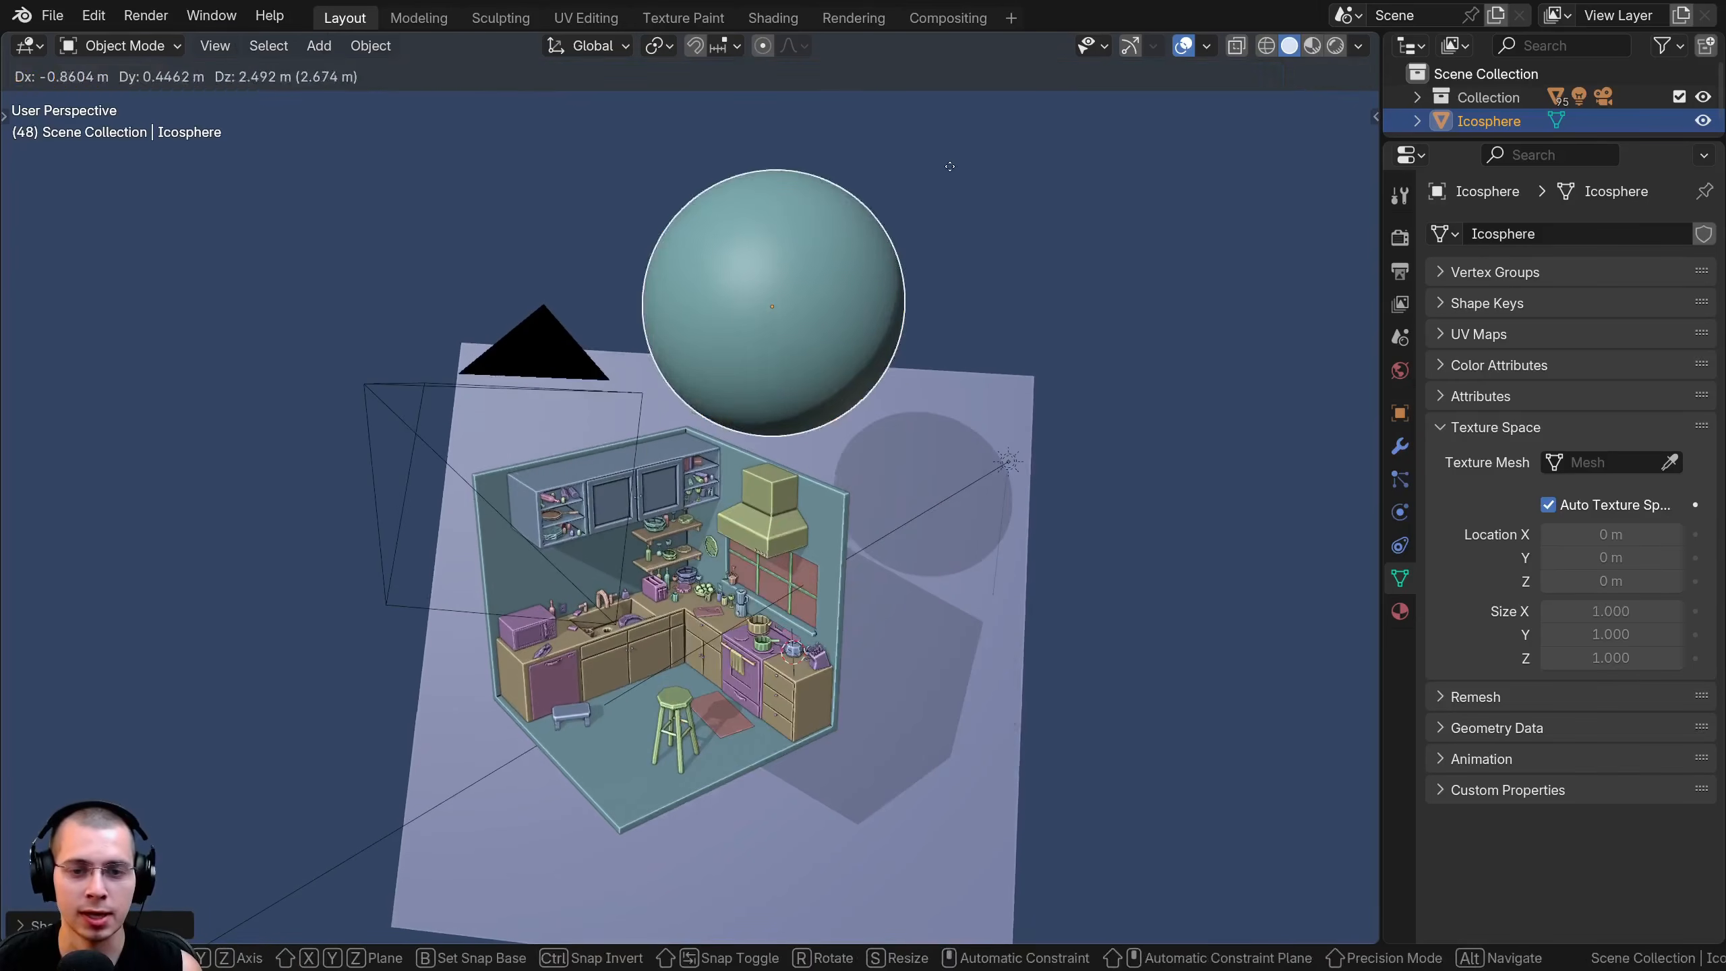
pyautogui.click(949, 166)
# Isolate the sphere in local view and repeatedly toggle Specular Lighting to compare its highlight, leaving it enabled
pyautogui.press('KP_Divide')
pyautogui.click(1357, 46)
pyautogui.click(1223, 835)
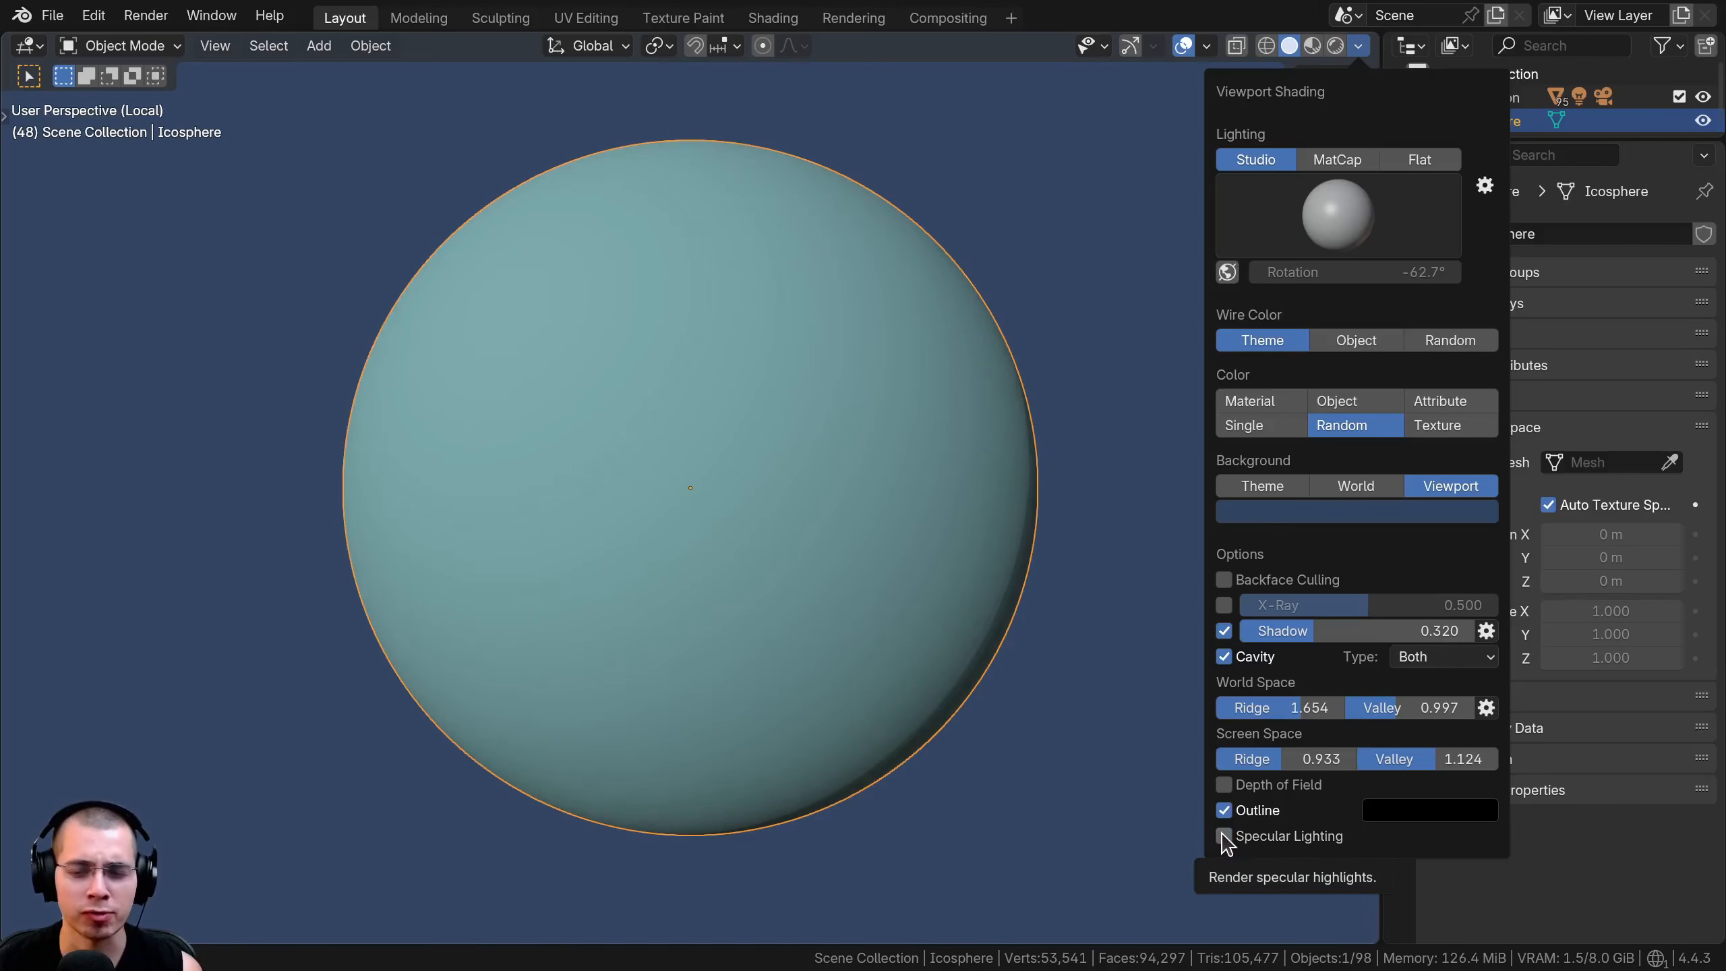
pyautogui.click(1223, 835)
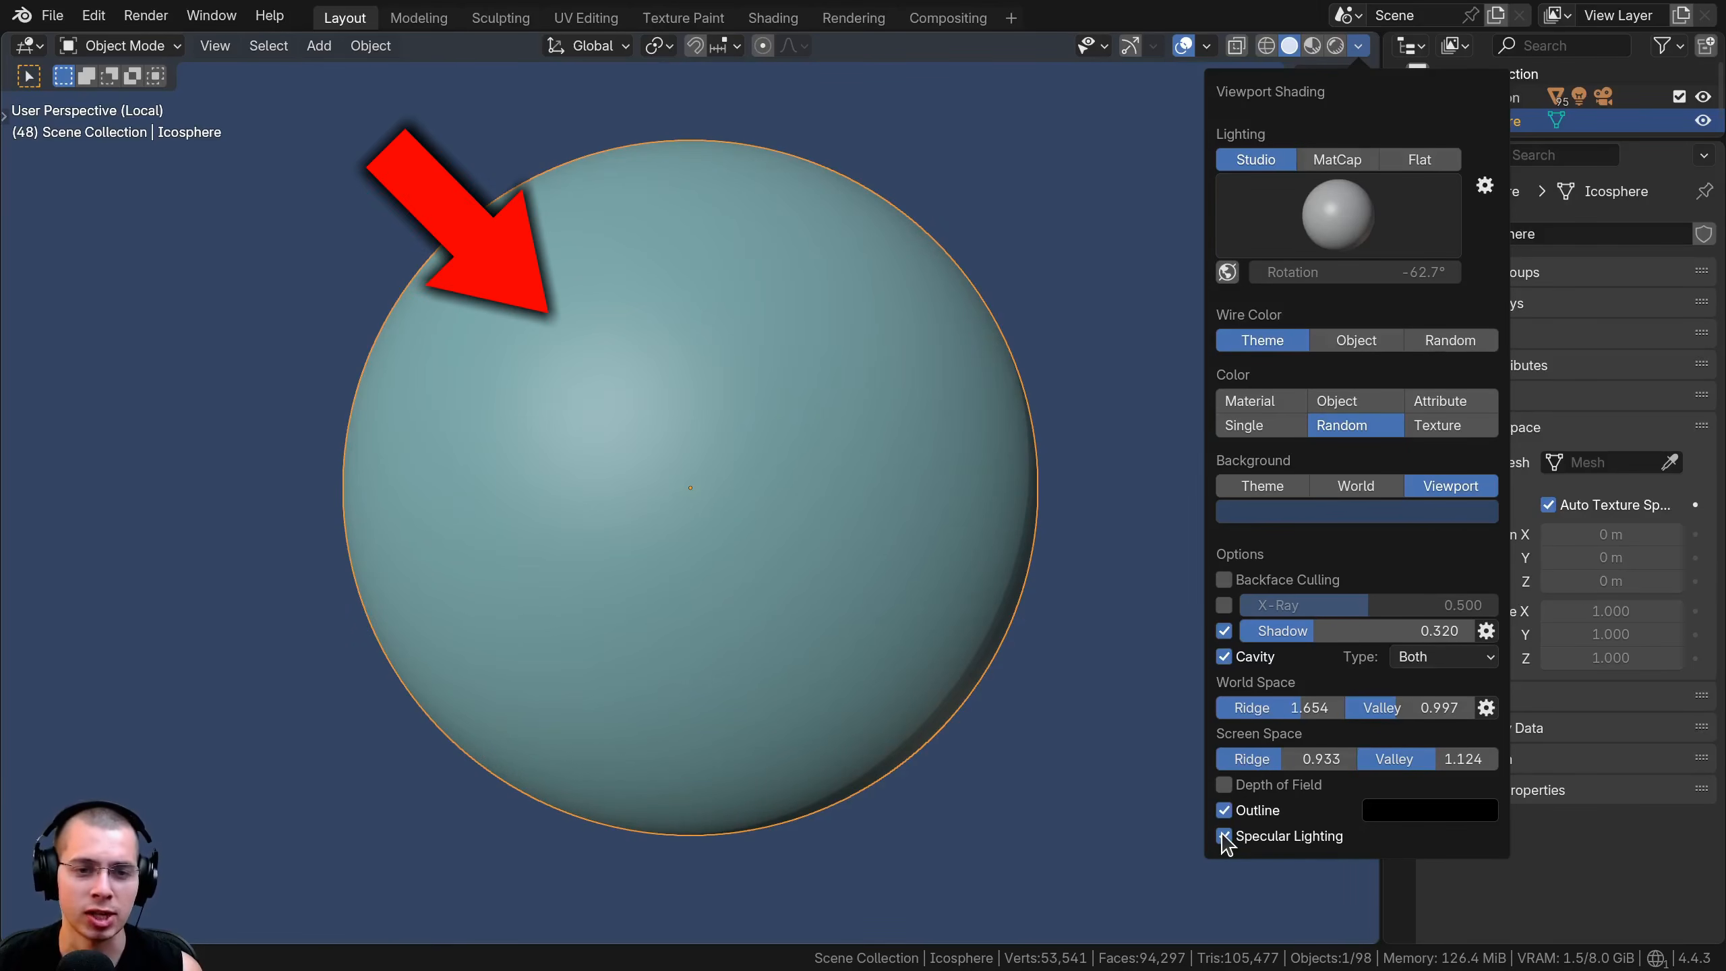
pyautogui.click(1223, 835)
pyautogui.click(1222, 835)
pyautogui.click(1222, 838)
pyautogui.click(1223, 837)
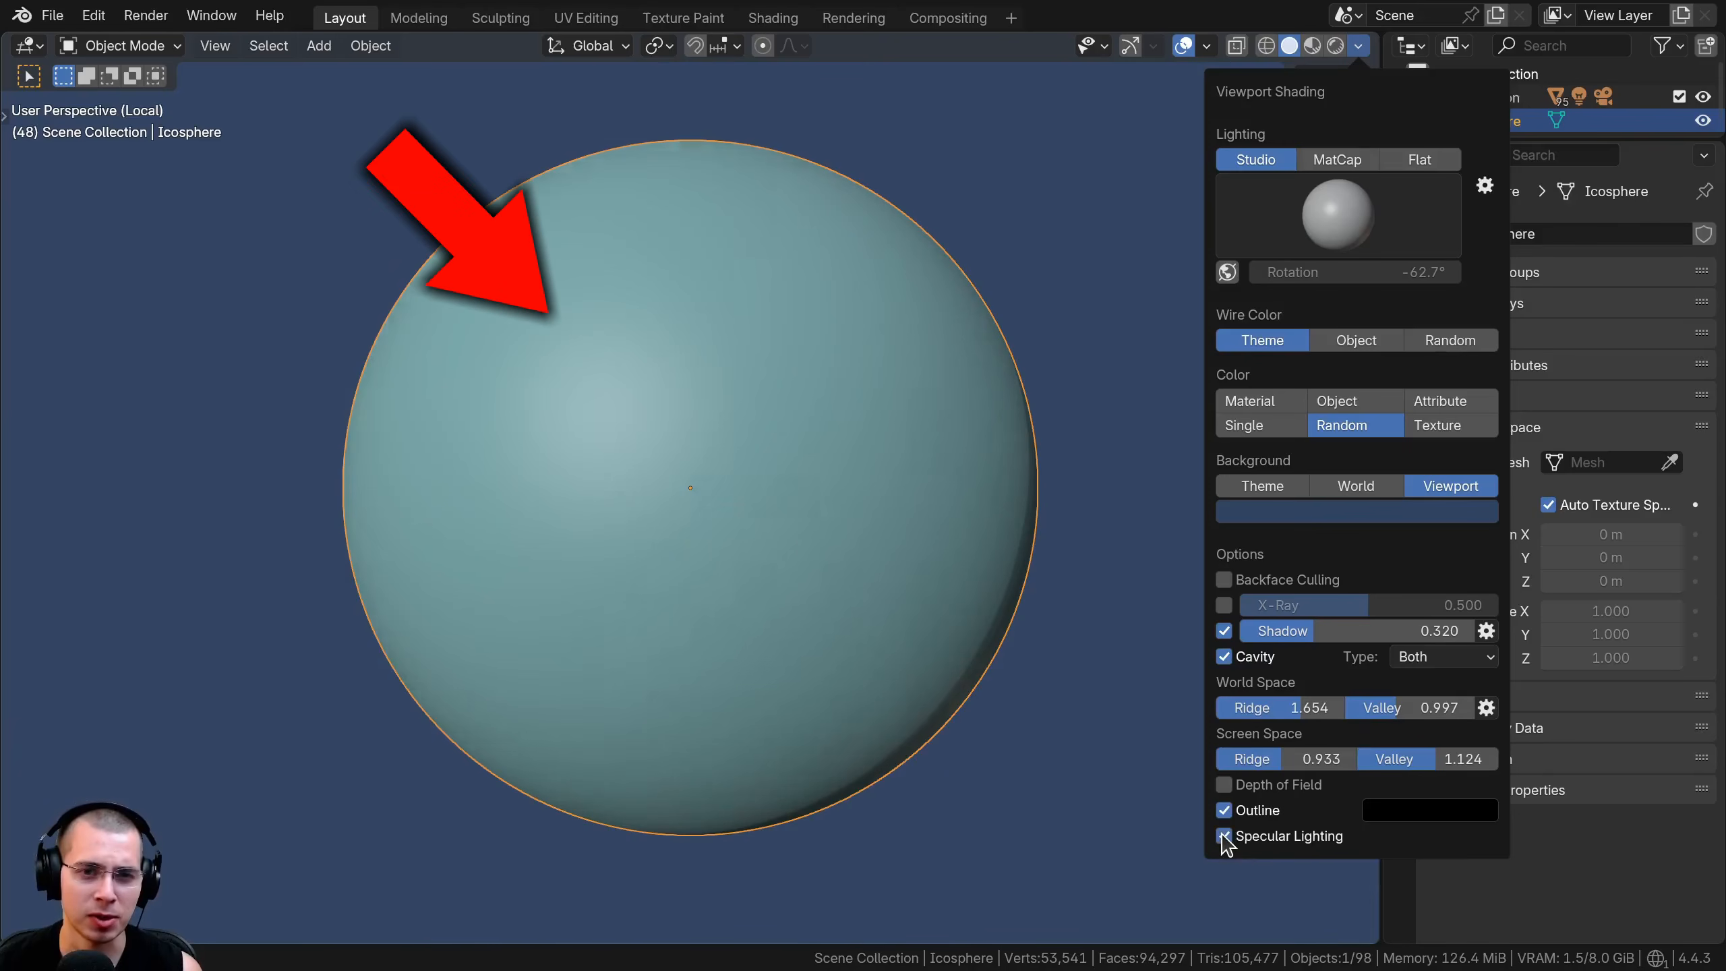
pyautogui.click(1223, 837)
pyautogui.click(1223, 837)
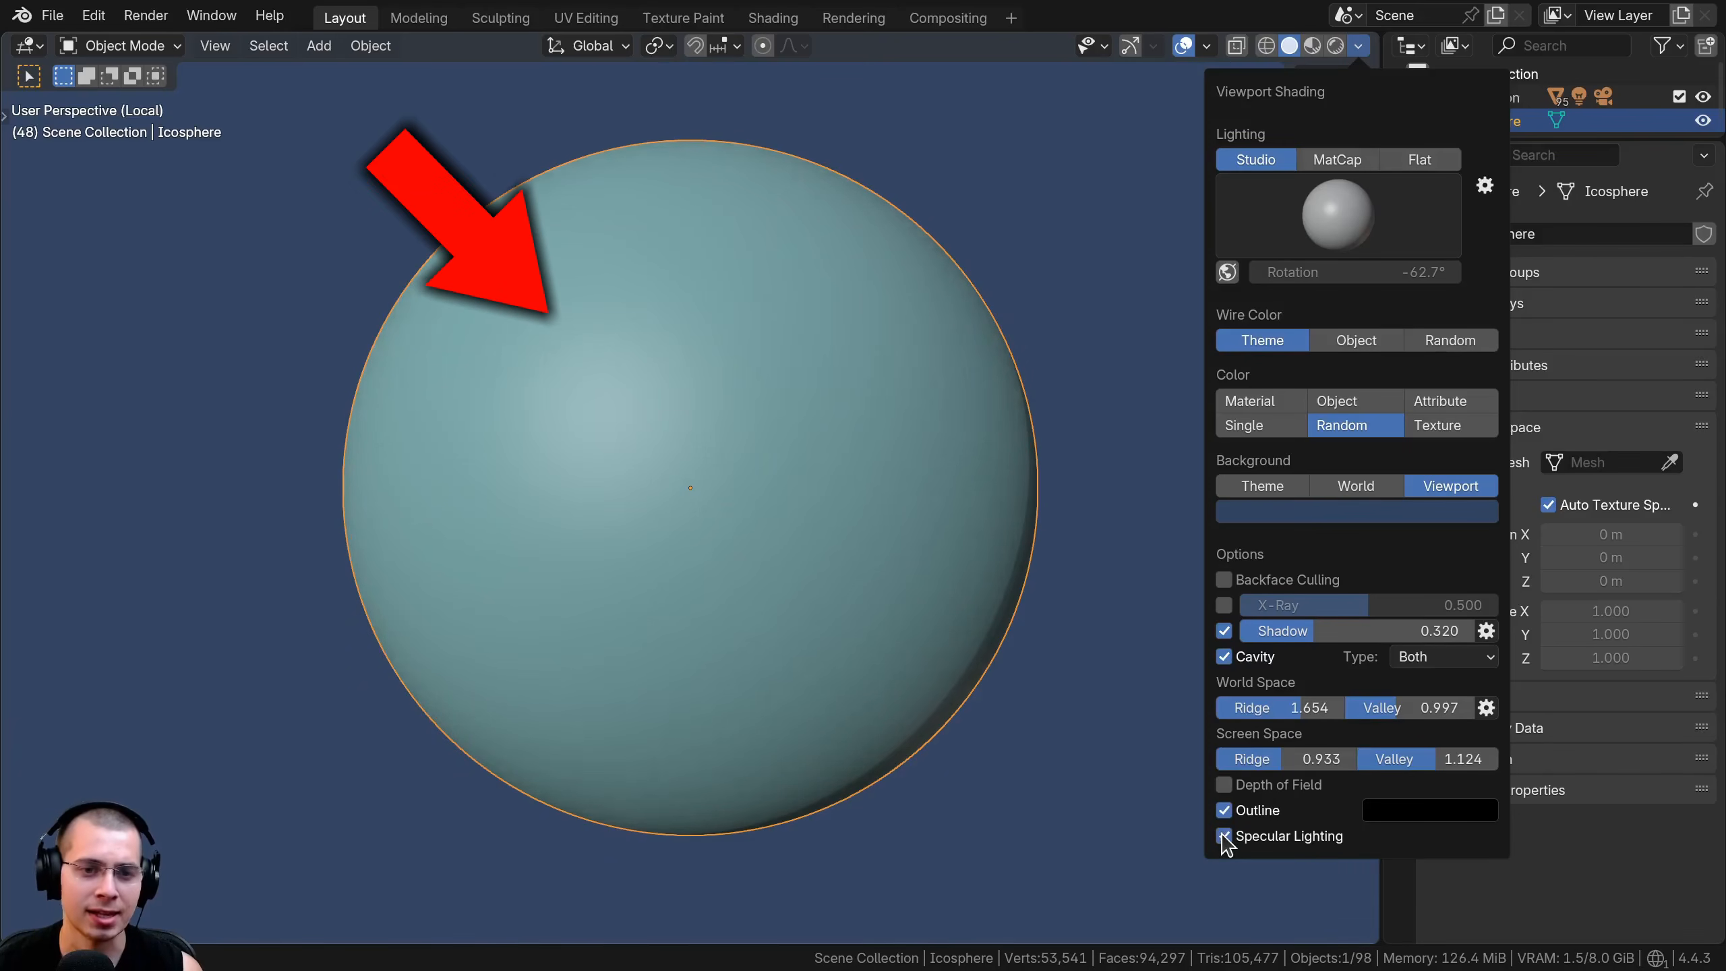
pyautogui.click(1222, 837)
pyautogui.click(1222, 837)
pyautogui.click(1223, 838)
pyautogui.click(1222, 837)
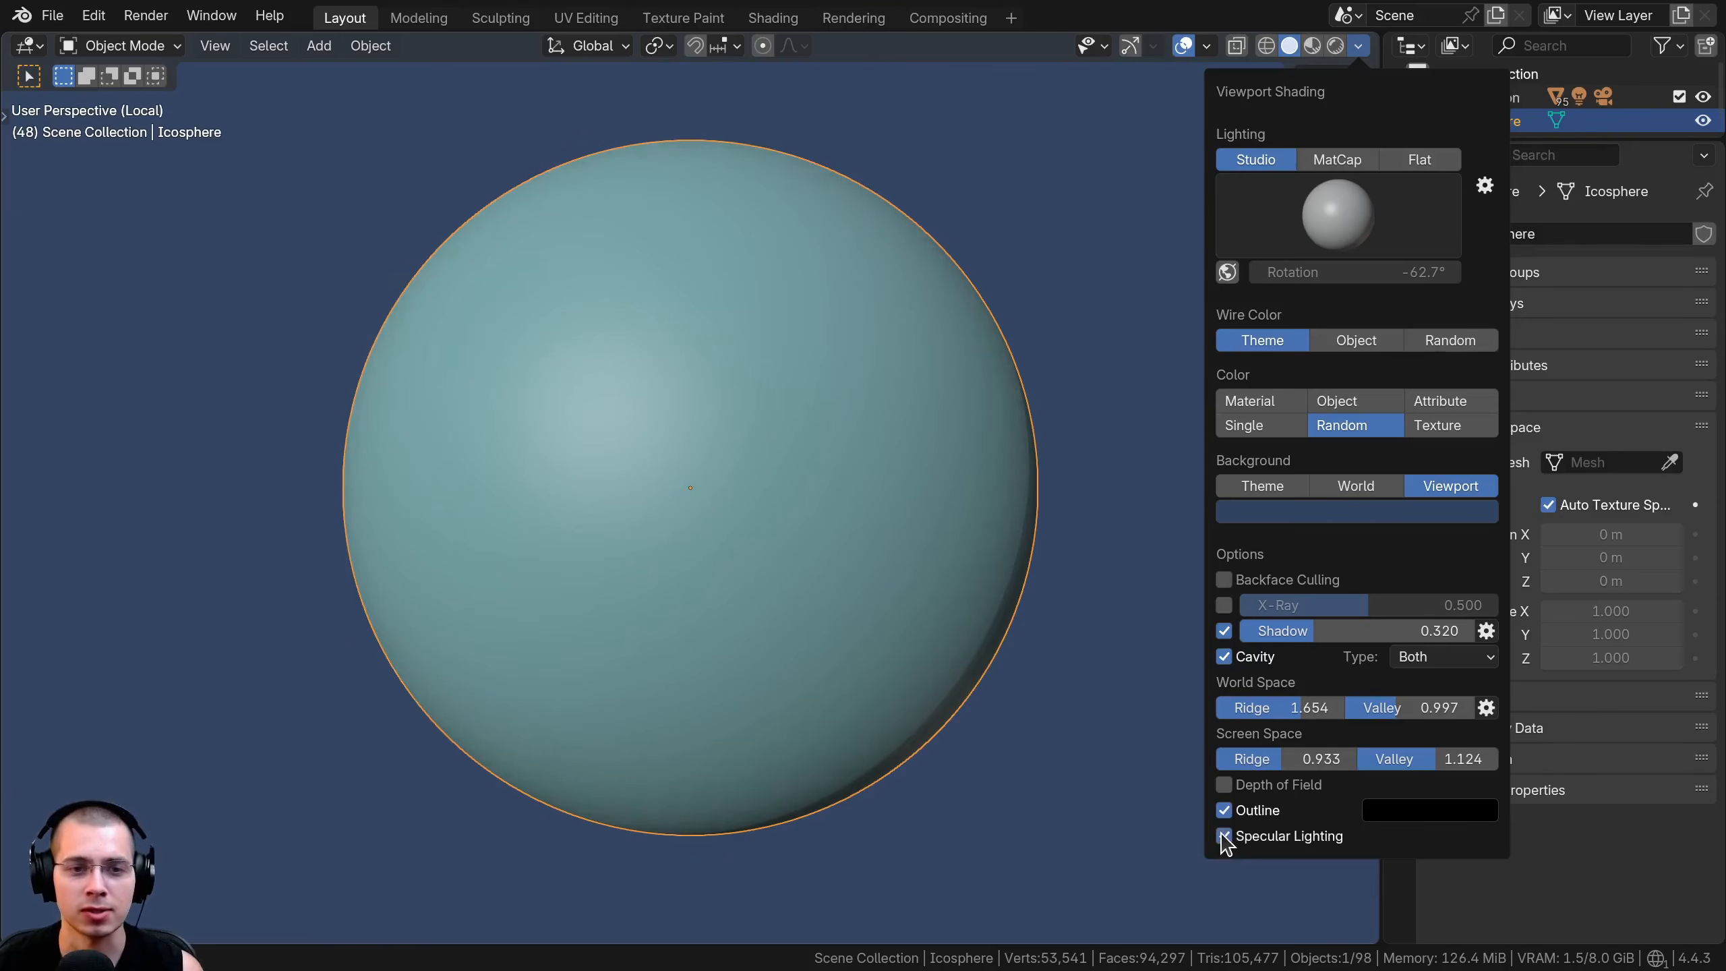